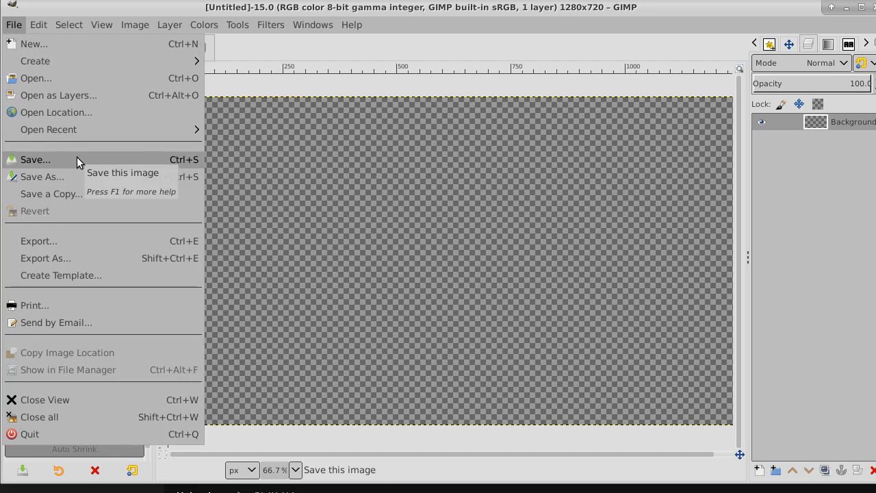
- Open 100_8209.JPG and crop it to a 1280x720 px selection around the lowest pink flower cluster
click(49, 78)
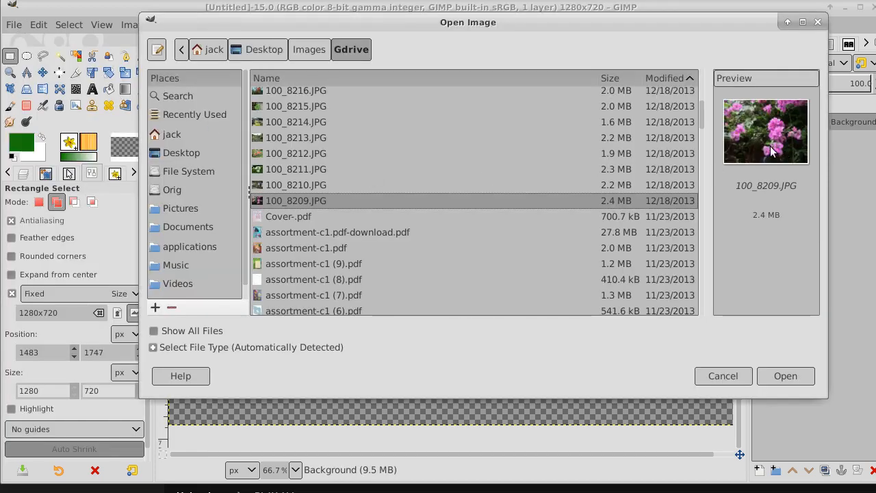
click(785, 376)
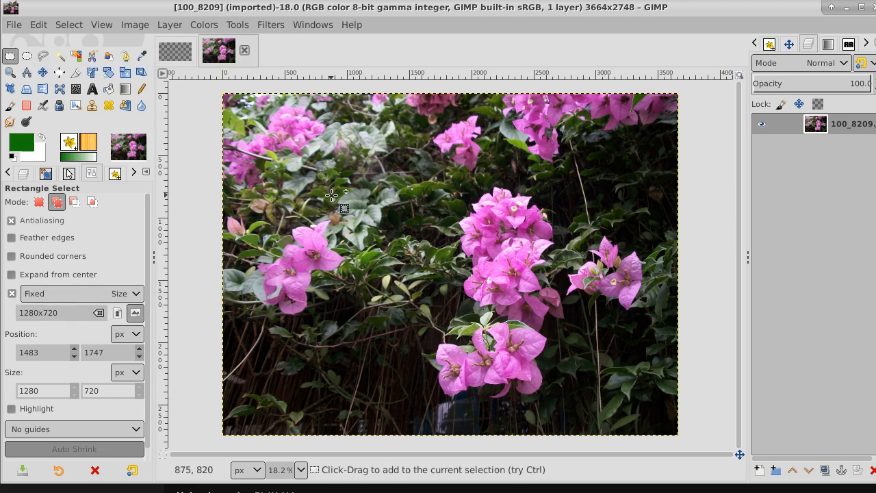
drag(331, 195, 486, 353)
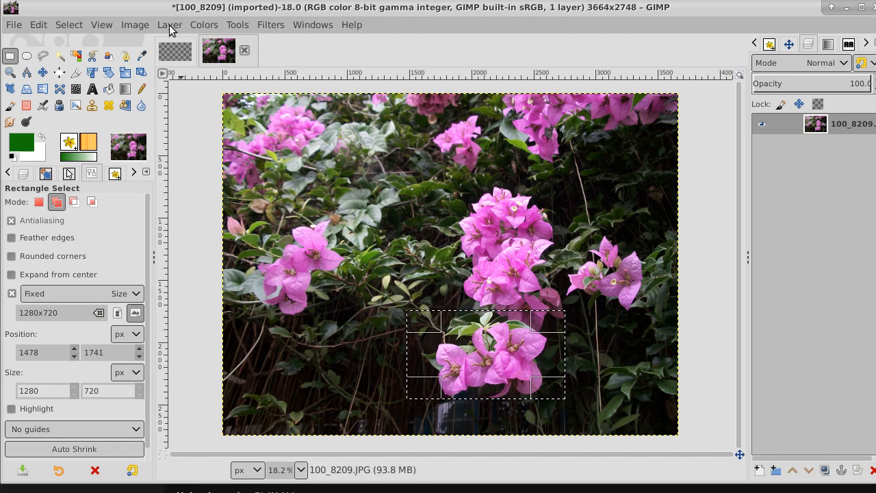
click(134, 24)
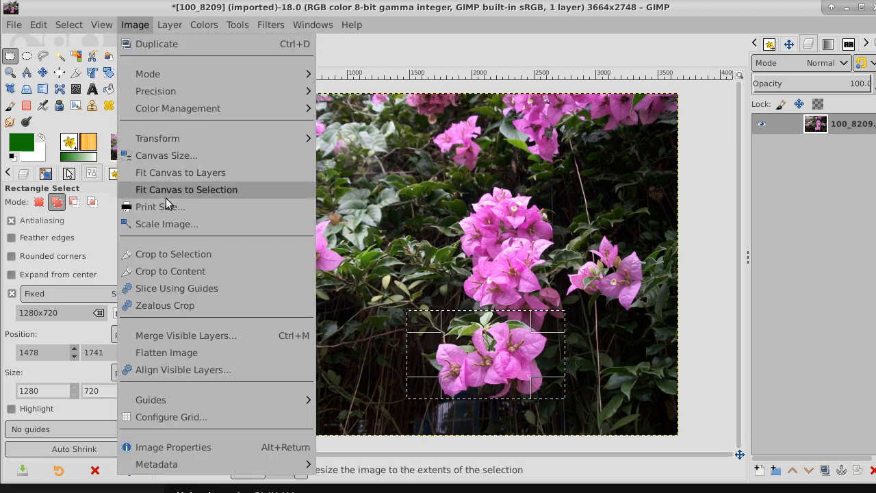
click(199, 254)
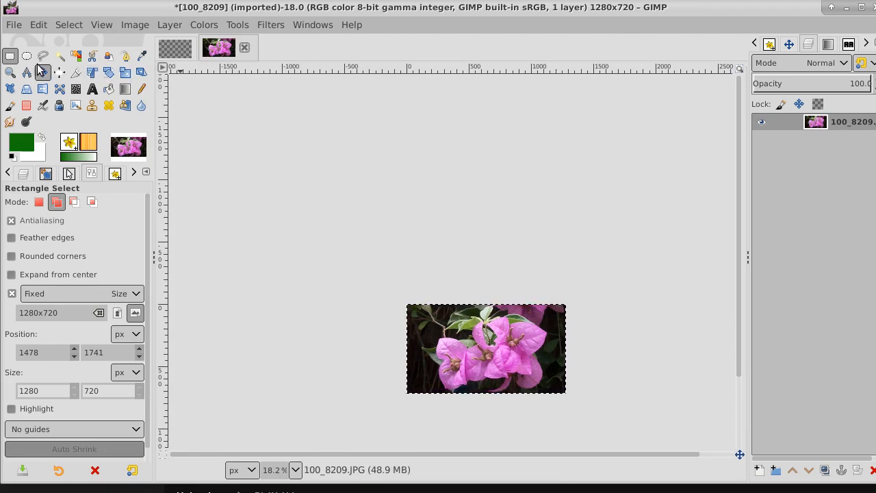
- Add a new transparent layer to the cropped image and move it below the photo layer
click(10, 72)
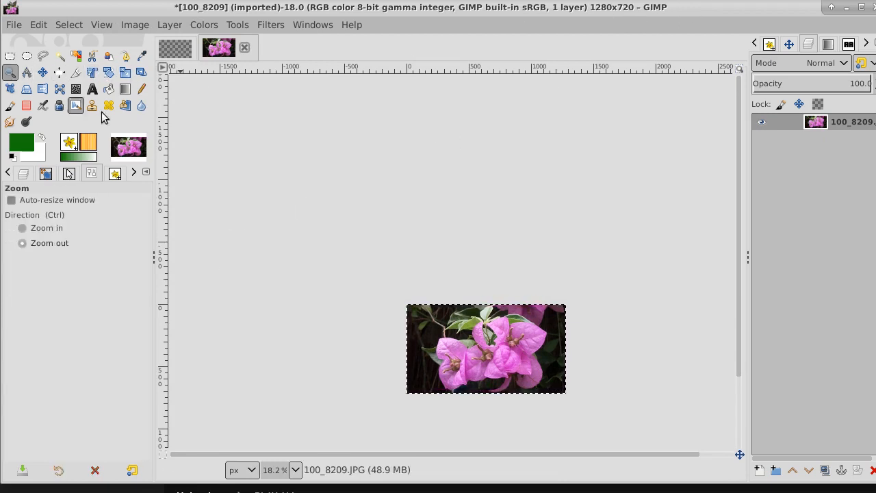
click(506, 331)
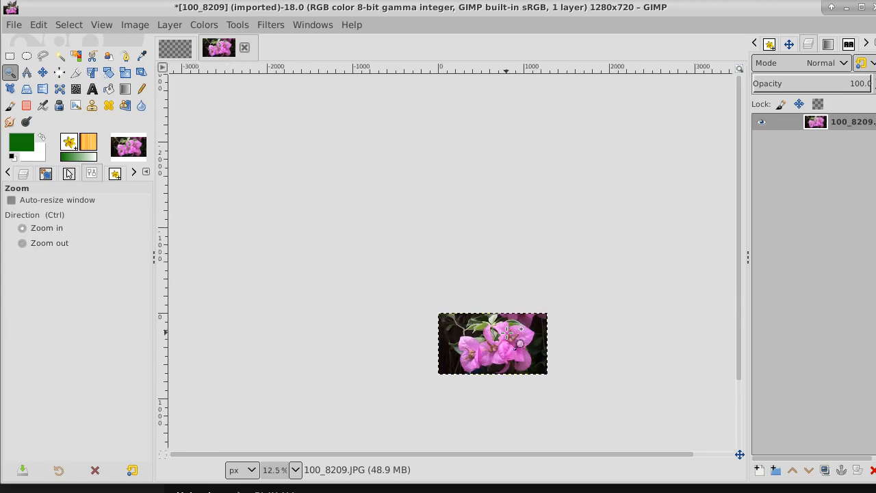
ctrl+click(507, 332)
ctrl+click(507, 332)
ctrl+click(507, 331)
ctrl+click(507, 331)
ctrl+click(507, 331)
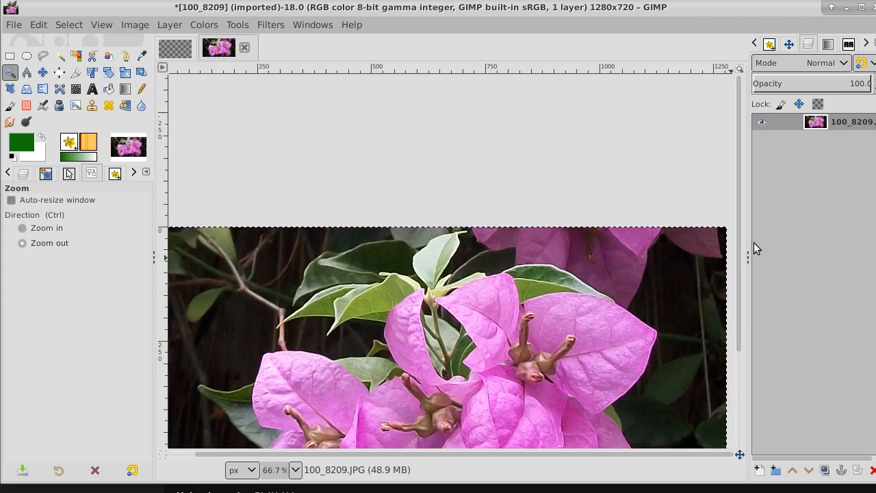
drag(737, 223, 738, 237)
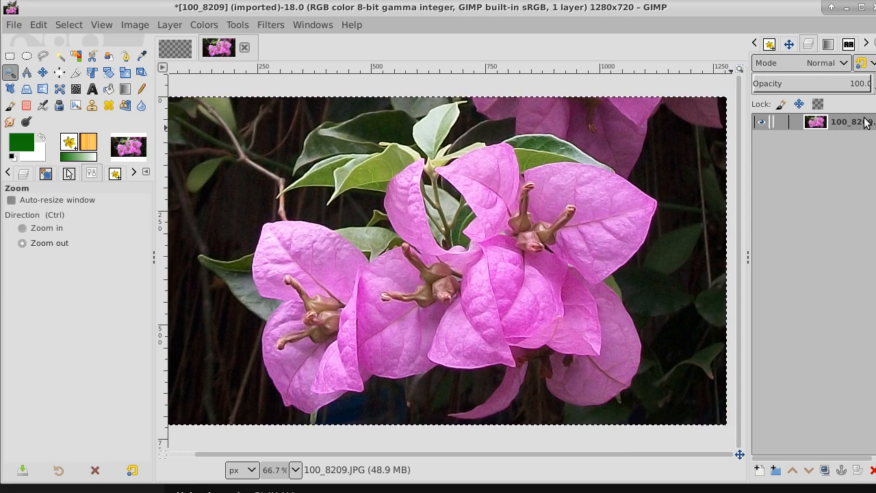
click(759, 471)
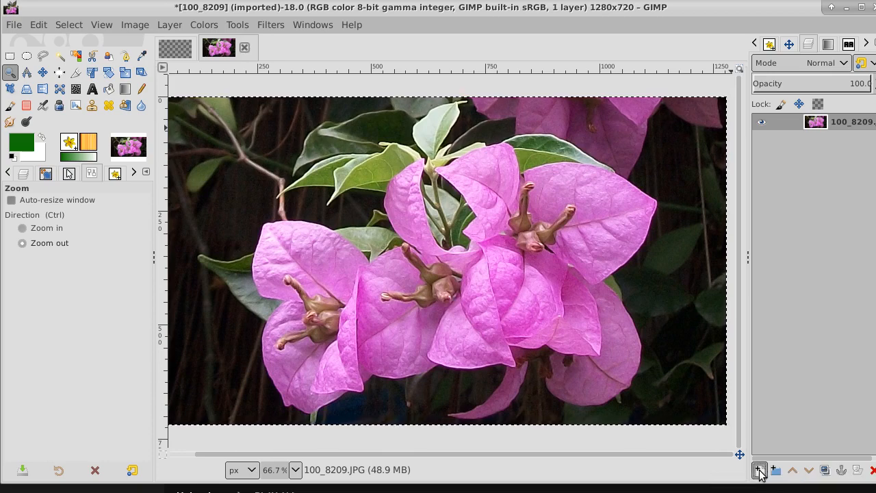
click(871, 481)
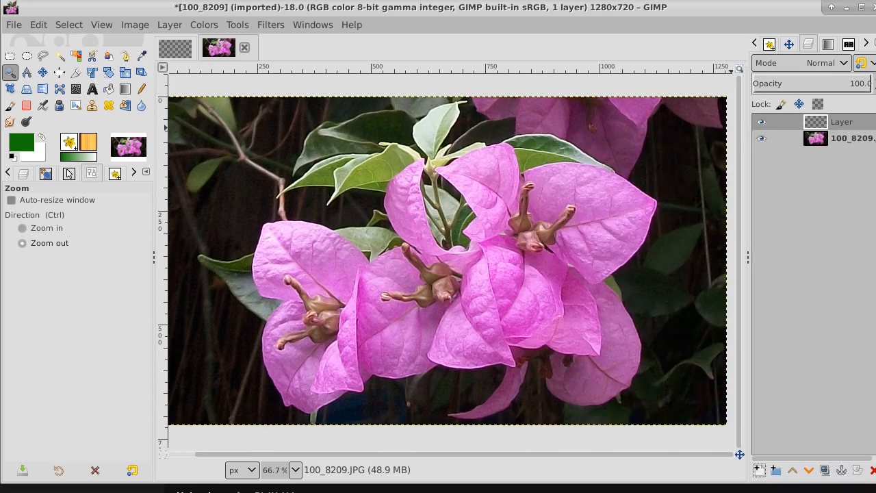
click(810, 472)
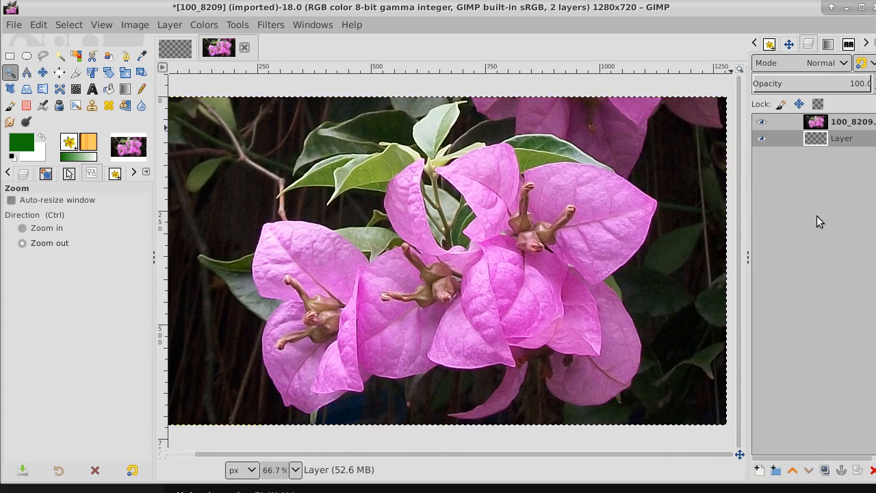
- Try merging the photo layer down into the empty layer, and undo the merge
right_click(828, 121)
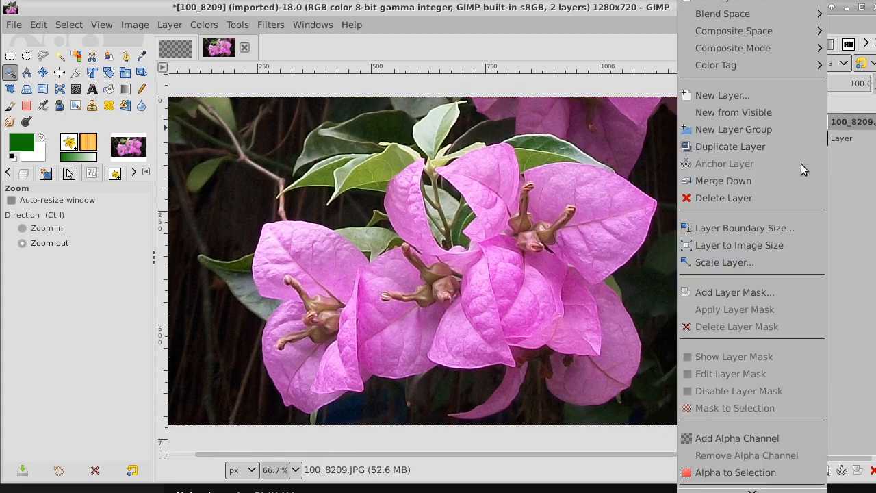
click(791, 179)
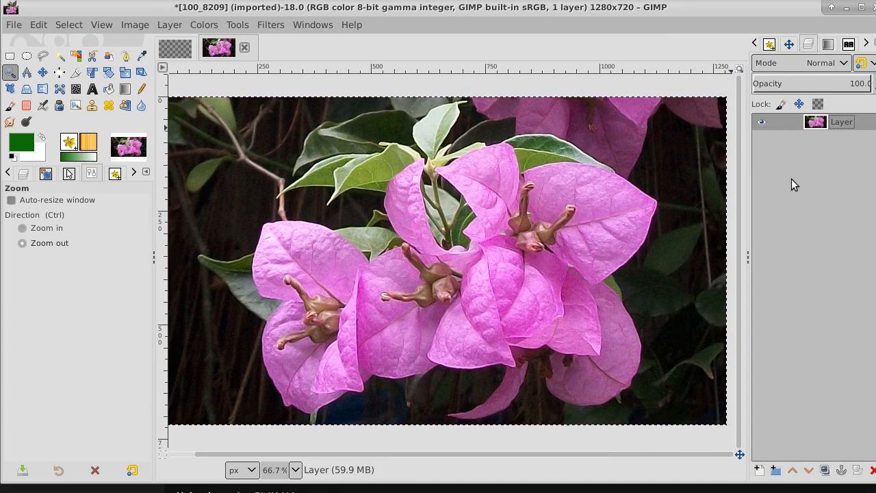
key(ctrl+z)
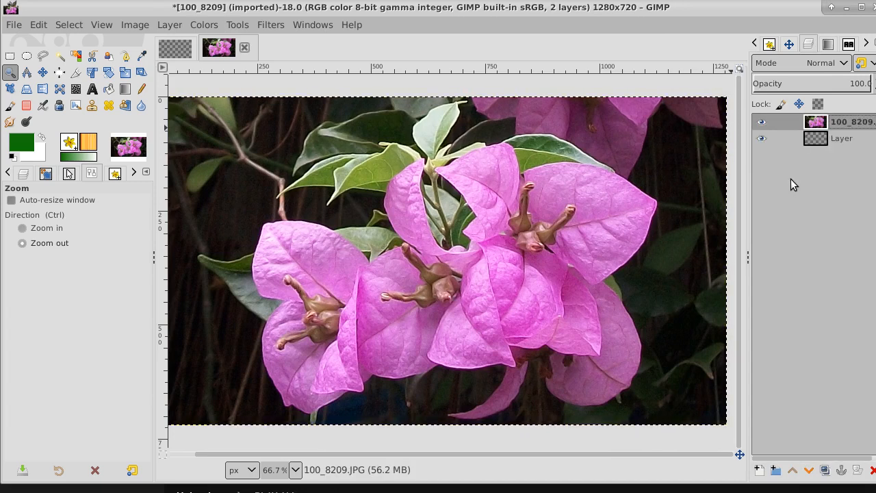
- Add an alpha channel to the 100_8209.JPG photo layer
right_click(843, 123)
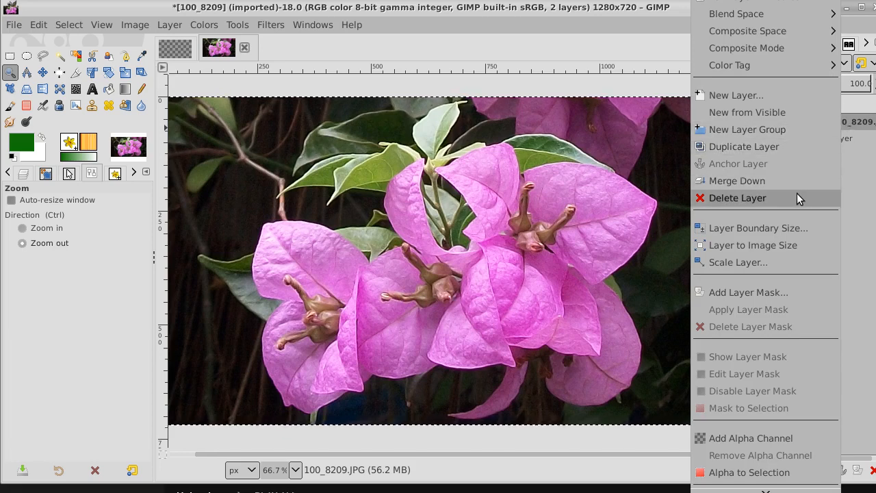
click(749, 436)
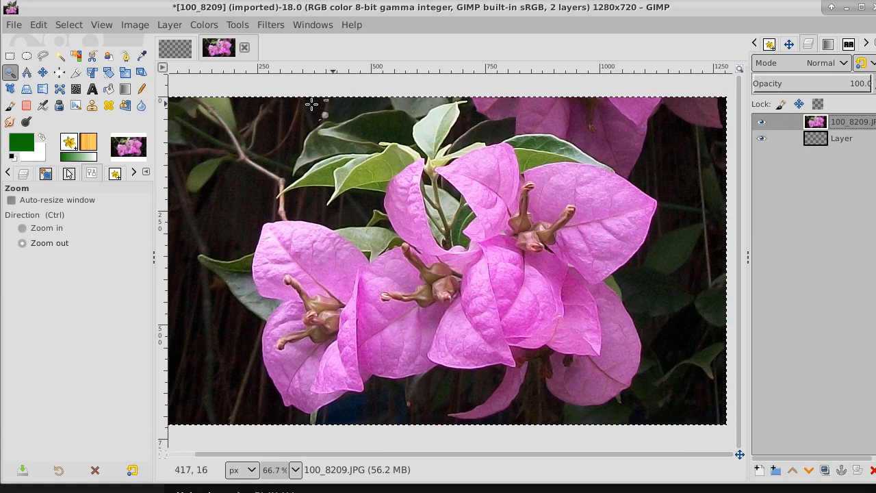
- Test the photo layer's transparency with an Eraser stroke near its upper-right corner using the 2. Hardness 100 brush, and undo the stroke
click(25, 107)
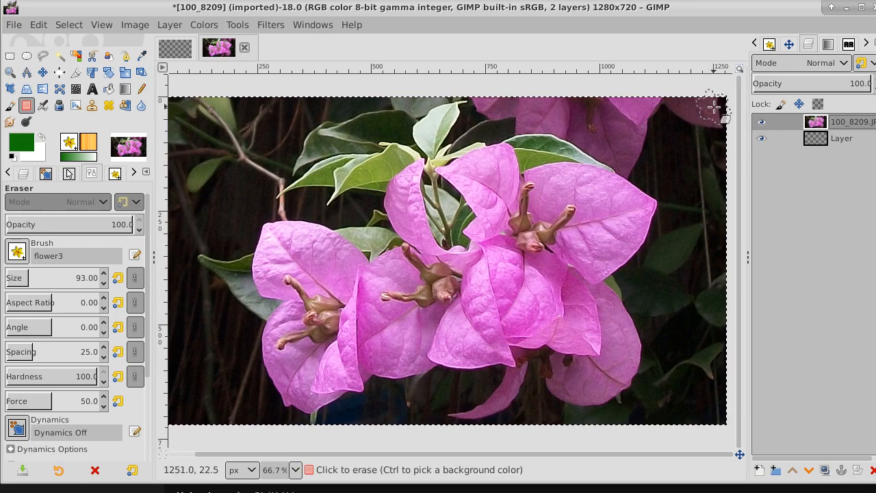
click(17, 251)
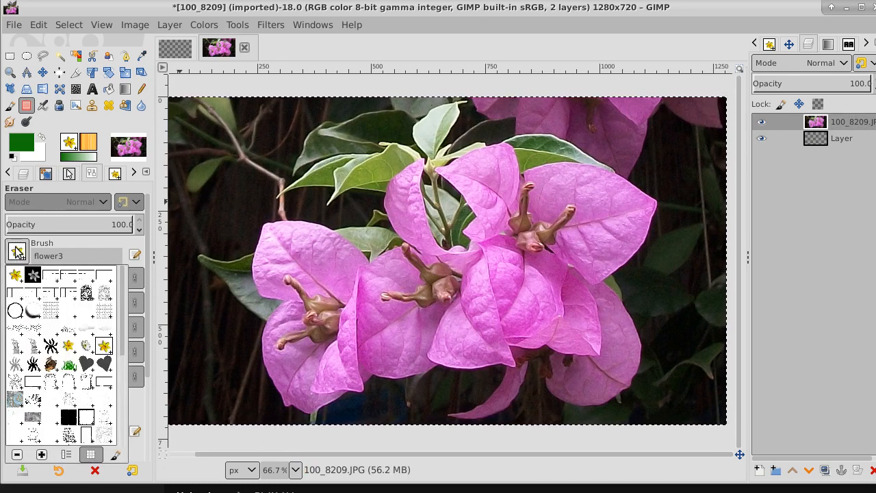
drag(123, 320, 122, 362)
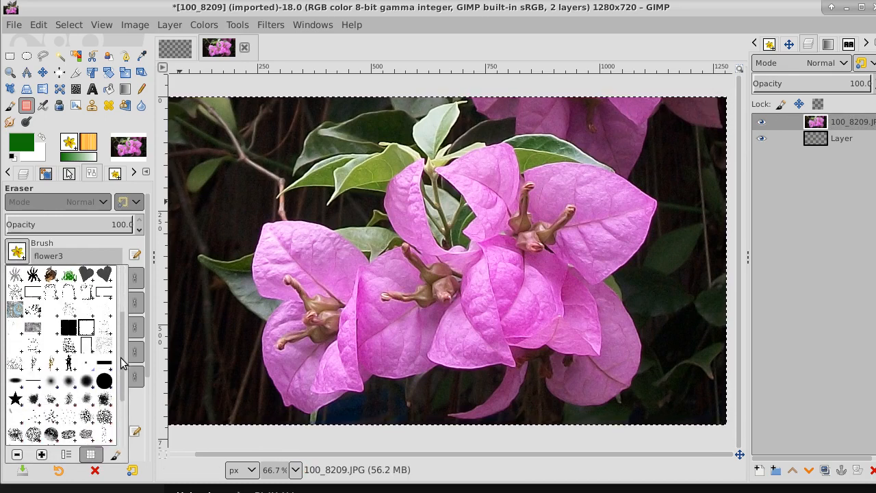
click(102, 372)
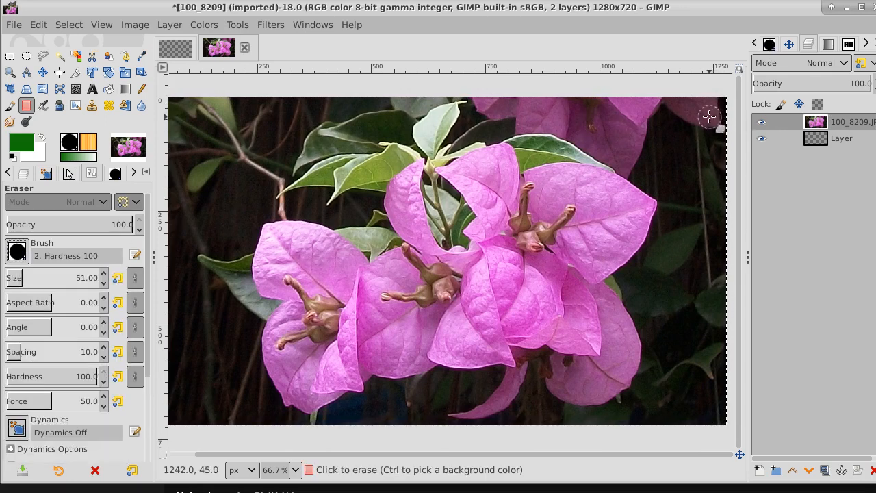
mouse_move(698, 106)
mouse_down()
mouse_move(689, 99)
mouse_move(716, 160)
mouse_up()
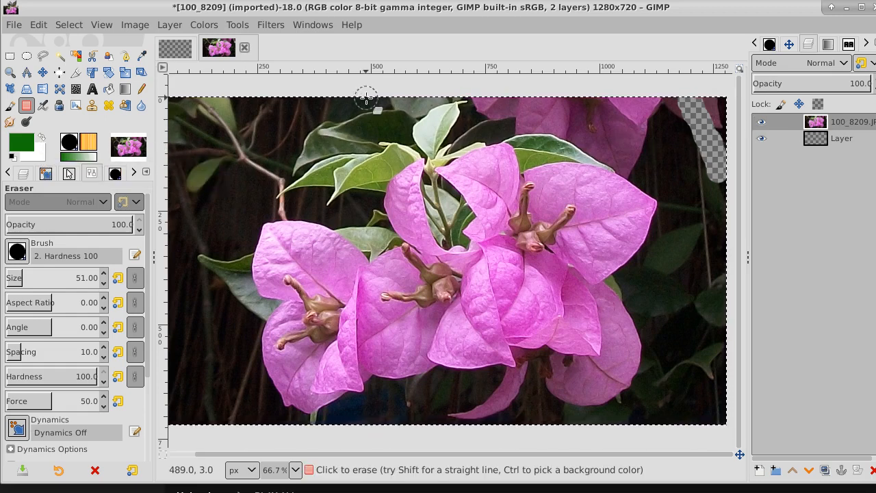
key(ctrl)
key(ctrl+z)
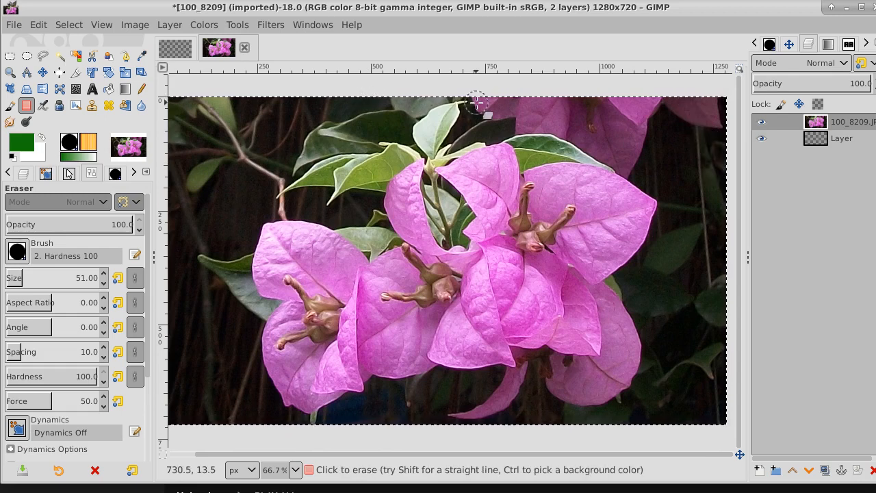
- Duplicate the photo layer and clear the current selection
click(824, 470)
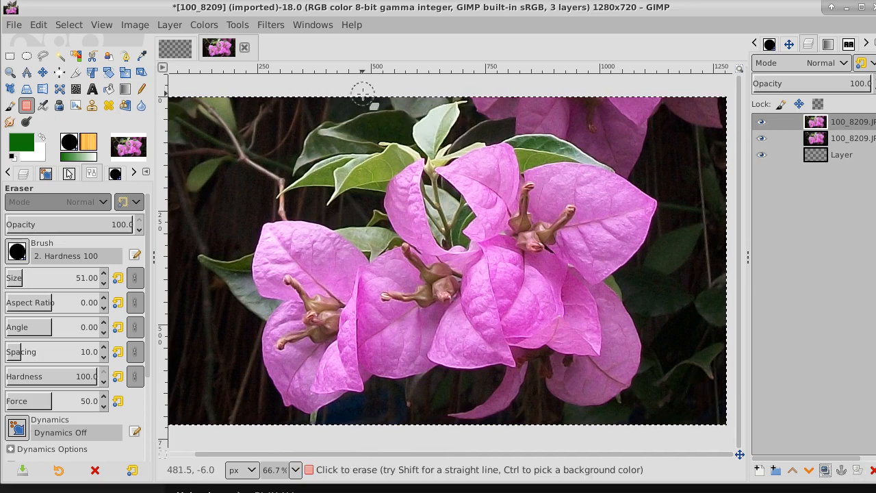
click(69, 25)
click(78, 60)
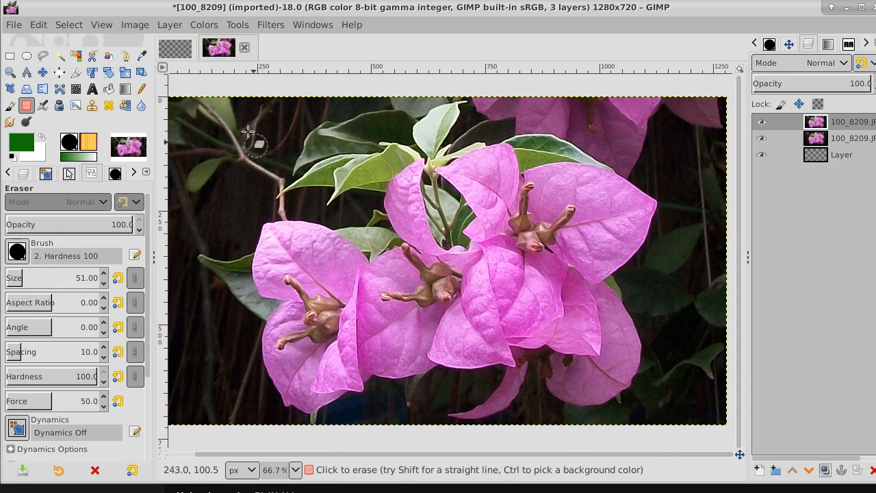
- Start a path with the Paths tool along the far-left leaf's upper edge, placing closely spaced anchors from where it meets the pink petal
click(126, 56)
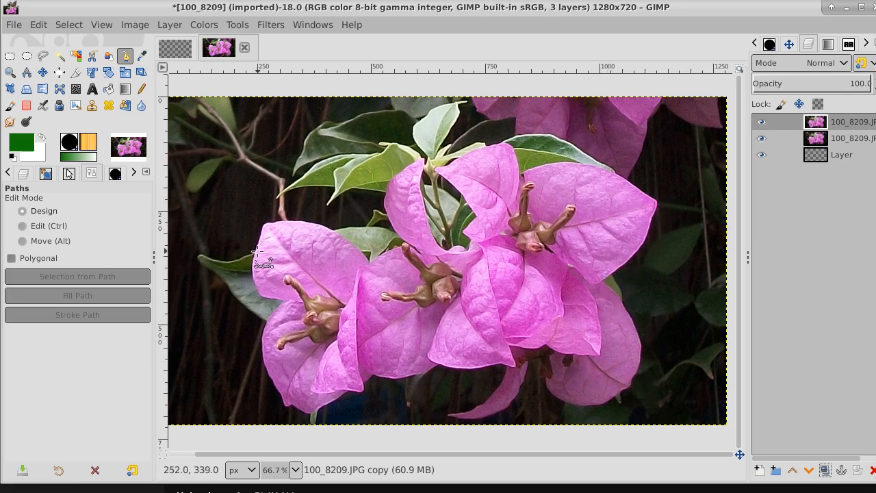
click(9, 72)
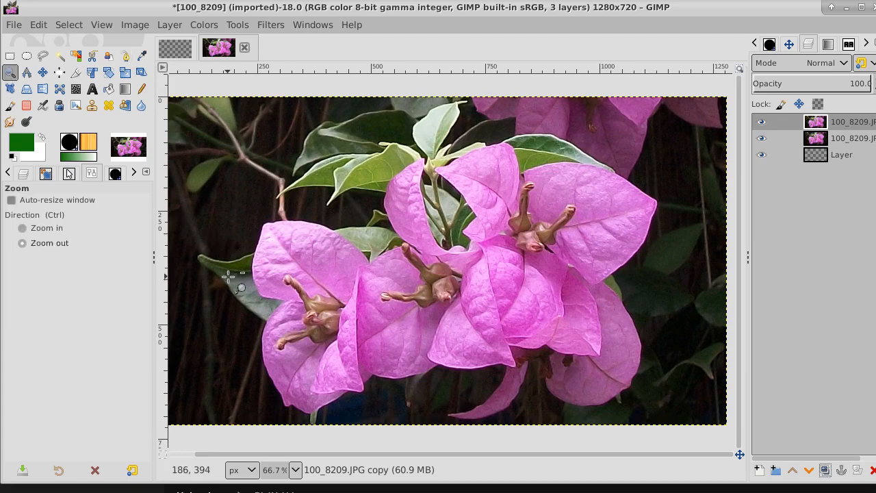
click(233, 281)
click(231, 281)
click(230, 282)
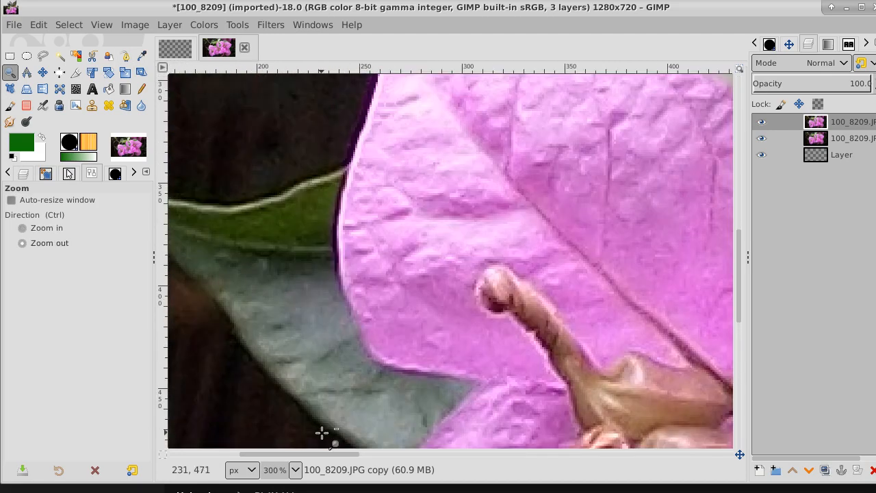
drag(318, 455, 277, 454)
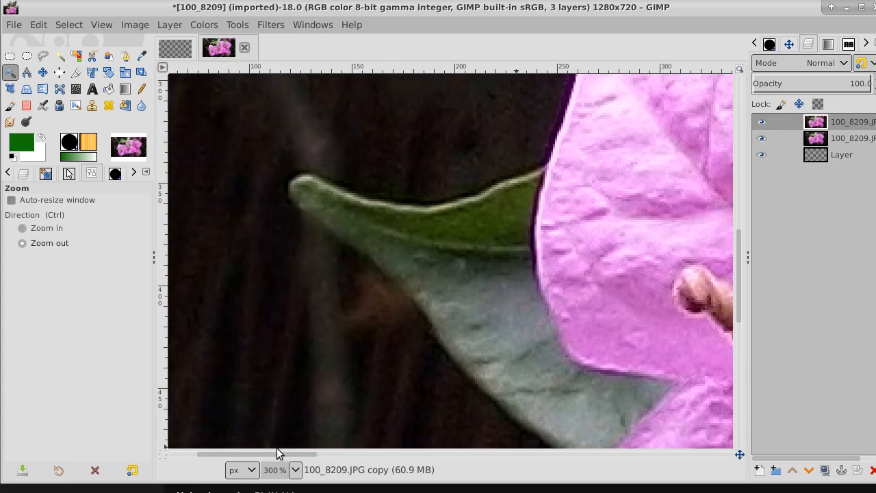
click(125, 55)
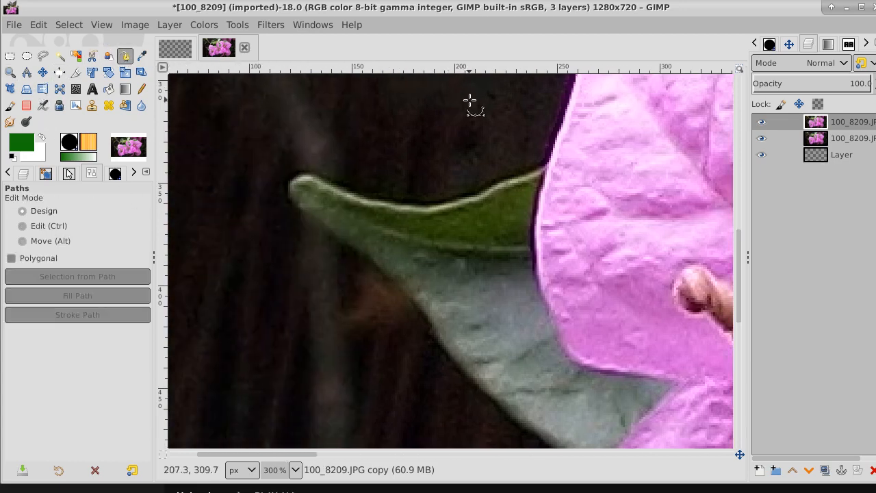
click(535, 171)
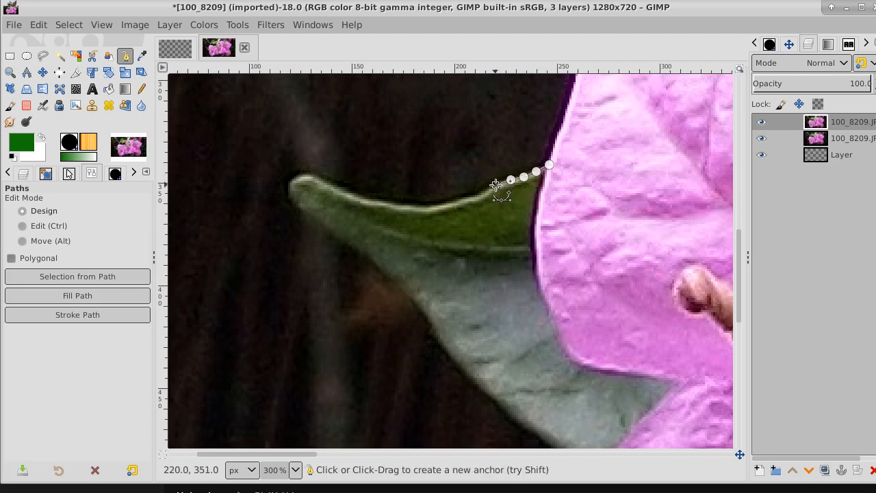
click(495, 185)
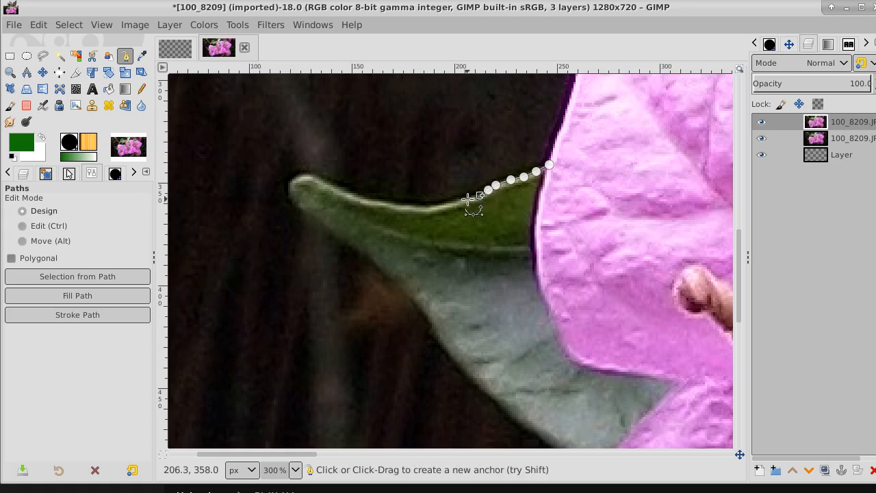
click(466, 198)
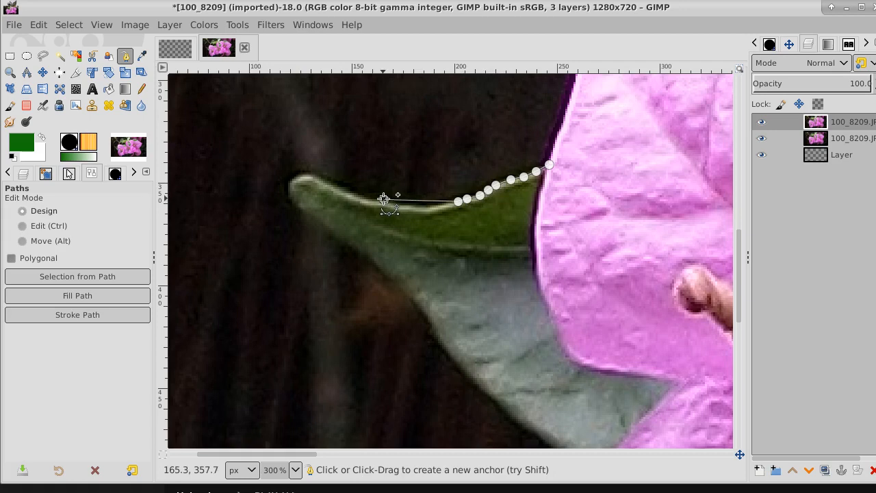
- Add a curved anchor midway along the leaf's upper edge, retract its outgoing handle, and align the anchor with the edge
drag(384, 199, 336, 184)
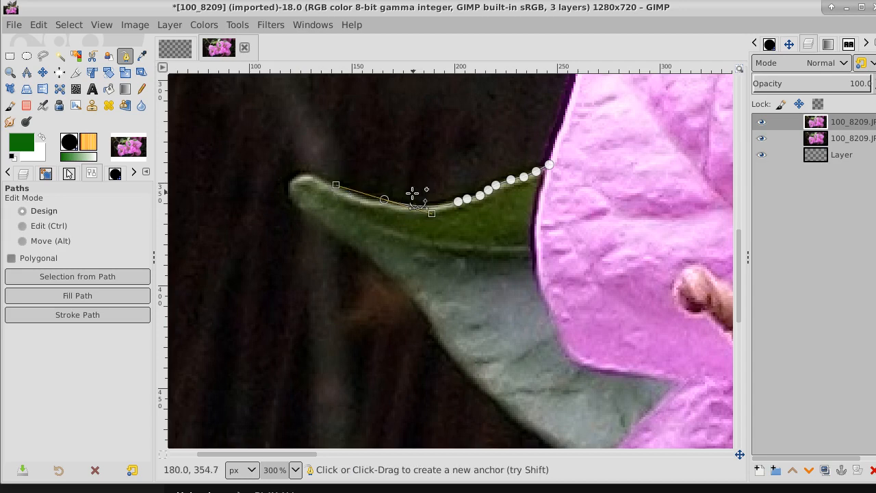
drag(335, 183, 385, 199)
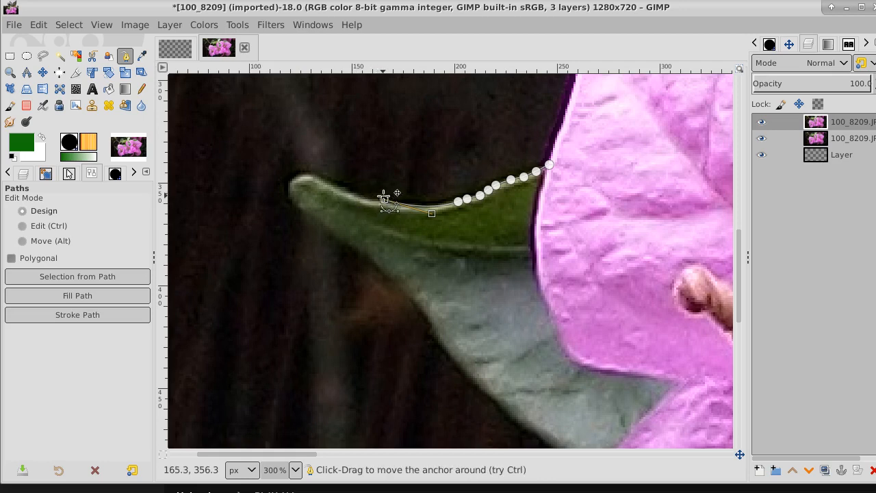
drag(383, 198, 383, 200)
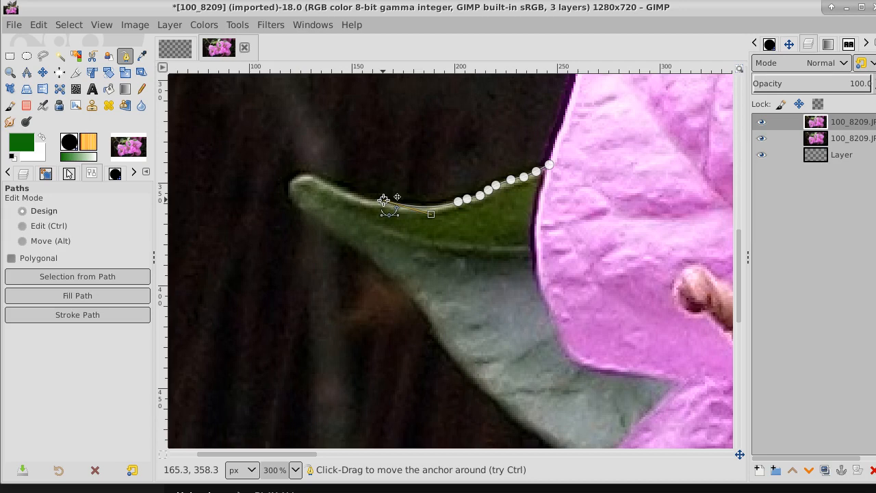
- Extend the path with a curved anchor near the leaf's tip, retract its outgoing handle, and refine the previous curve to fit the upper edge
click(319, 178)
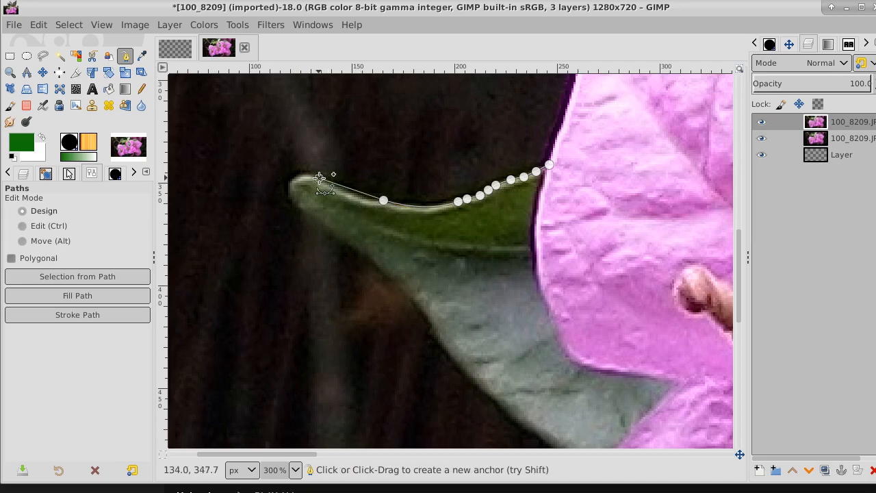
drag(319, 178, 273, 148)
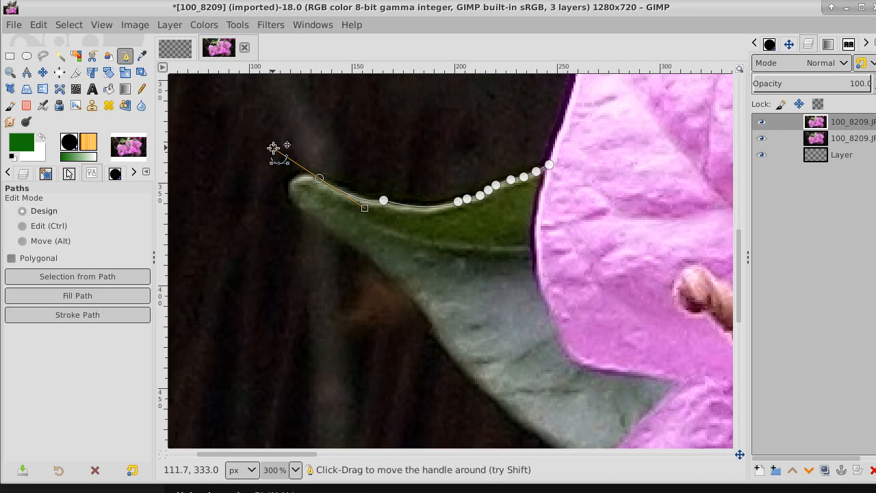
drag(273, 148, 320, 177)
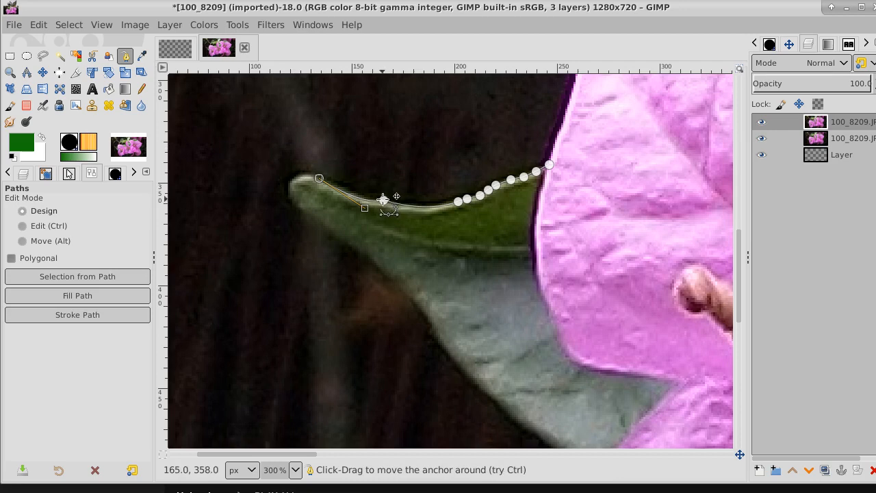
click(383, 199)
drag(383, 199, 384, 201)
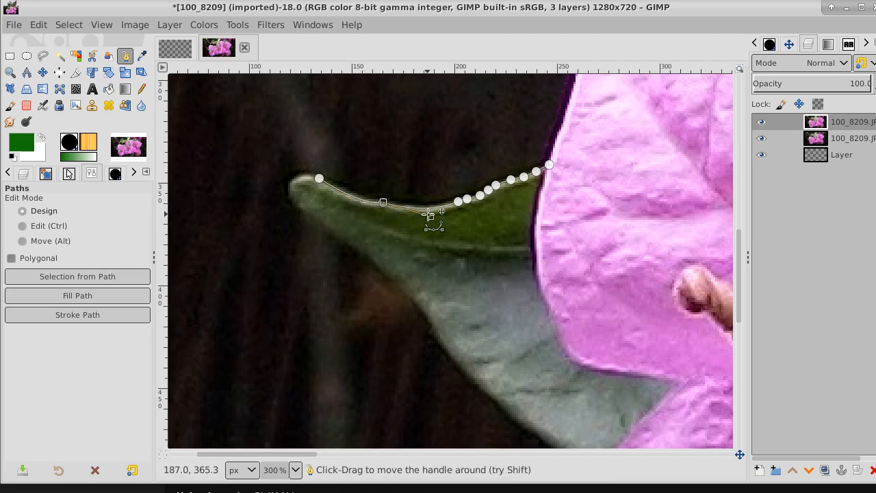
drag(430, 217, 432, 212)
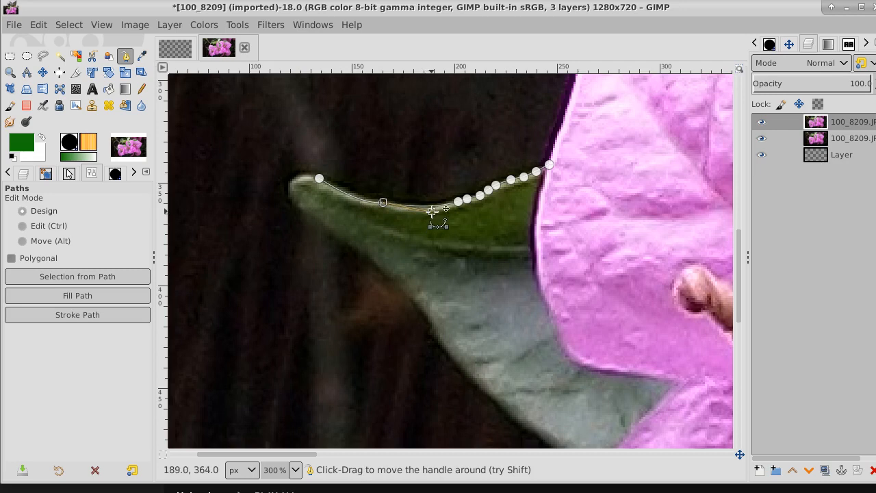
- Curve the path around the leaf's rounded tip and place closely spaced anchors down the upper part of its lower edge
click(318, 179)
drag(300, 179, 292, 199)
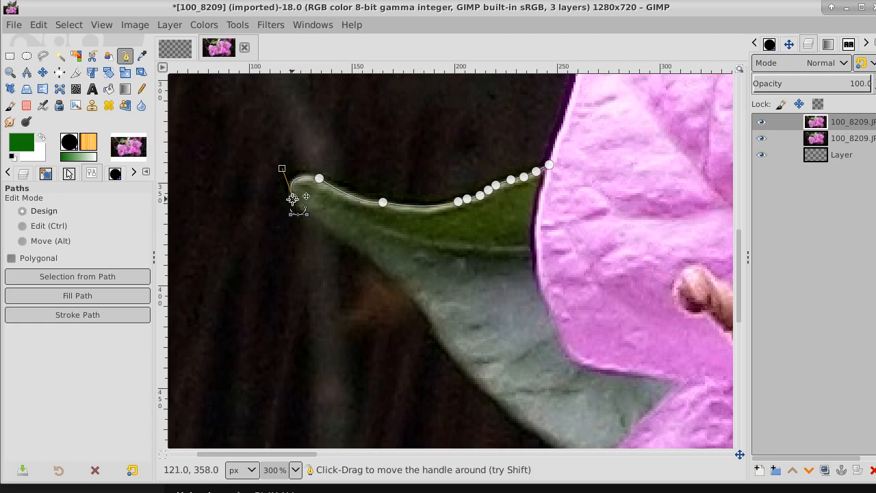
click(307, 210)
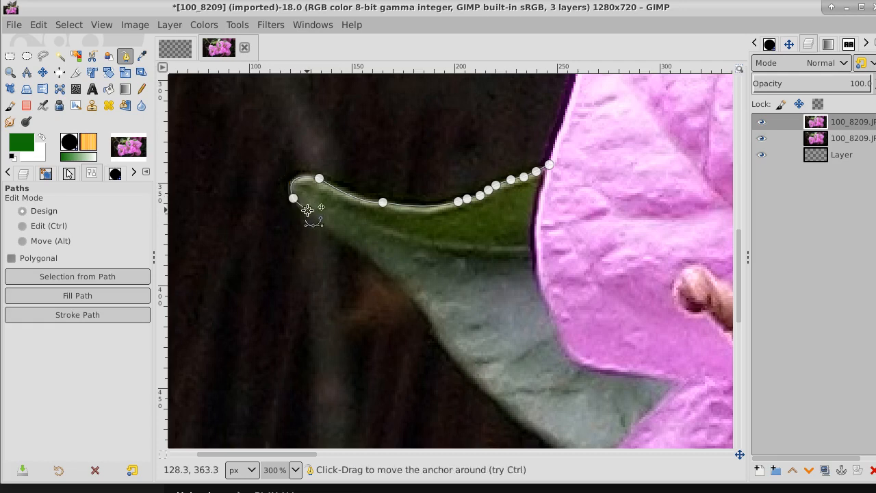
click(323, 220)
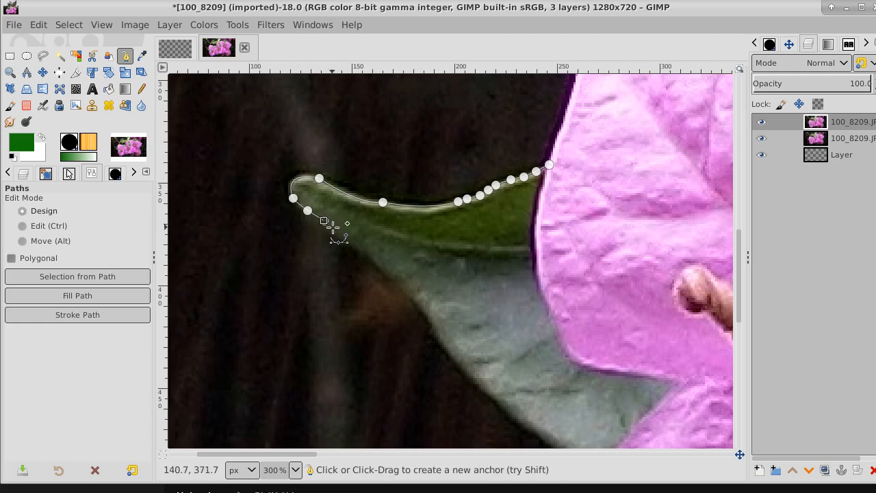
click(340, 232)
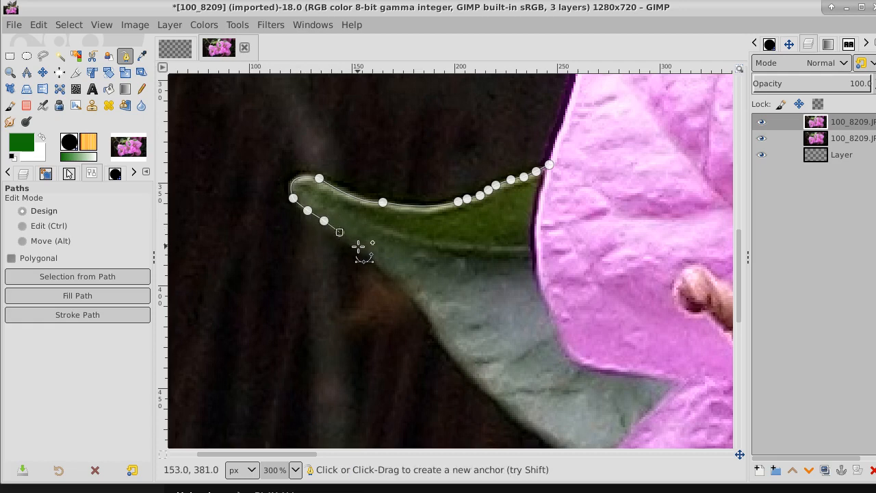
click(358, 246)
click(368, 255)
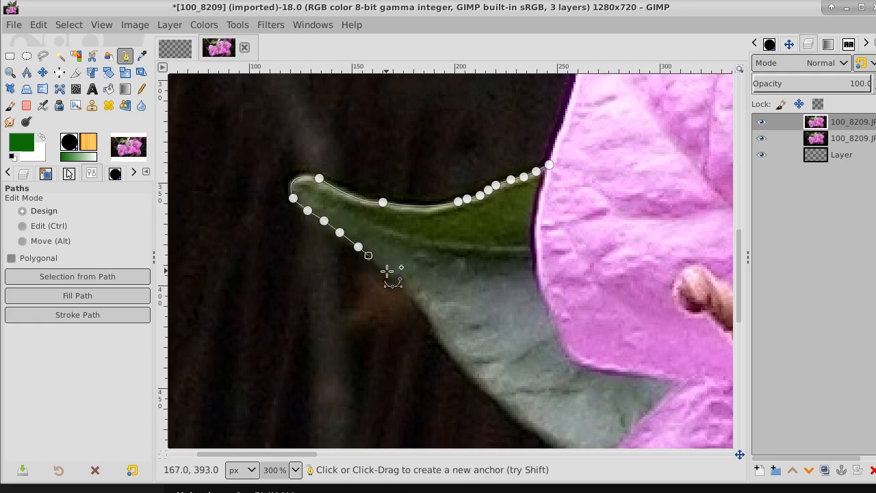
click(387, 271)
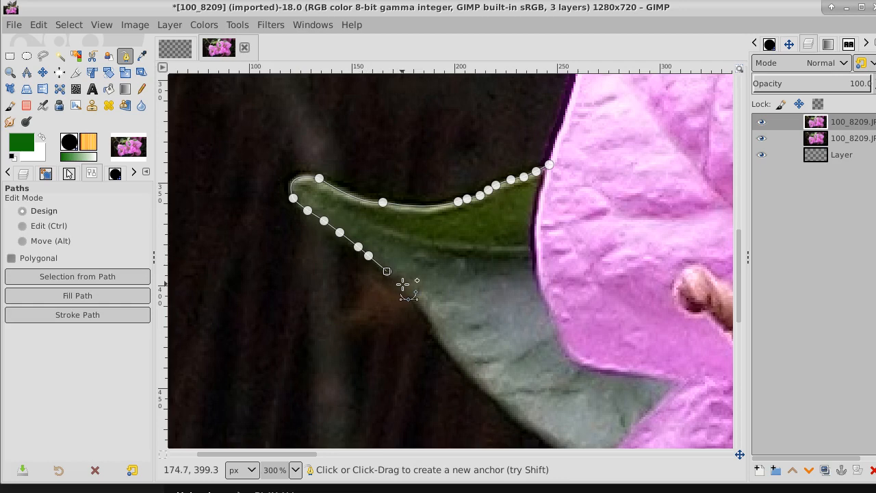
click(402, 283)
click(415, 296)
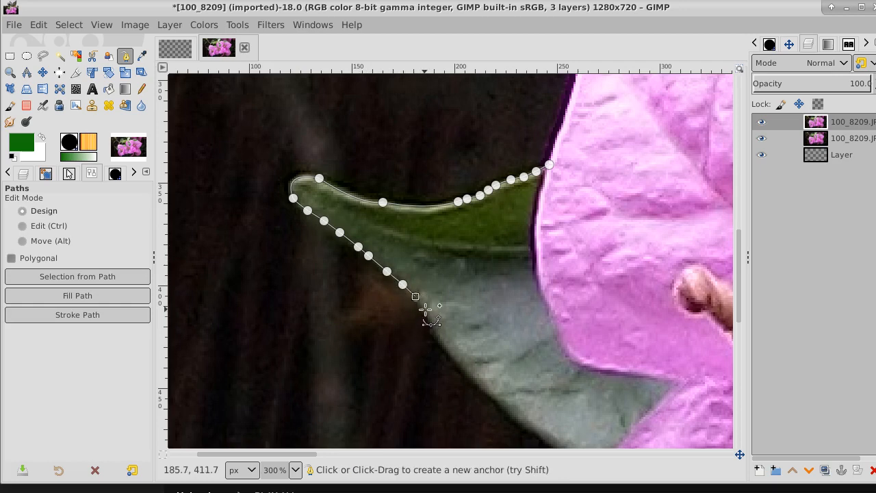
click(425, 310)
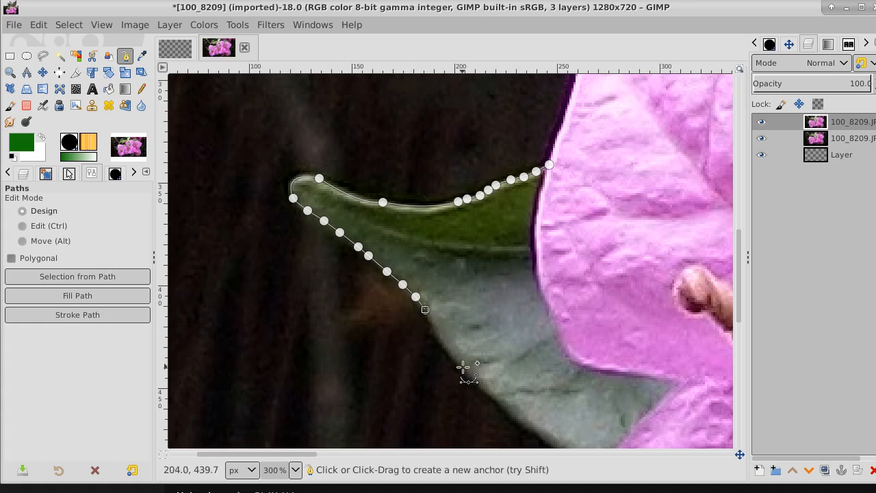
- Continue the path with two curved anchors to where the leaf's lower edge meets the lower pink petal, retracting their outgoing handles
drag(462, 368, 487, 392)
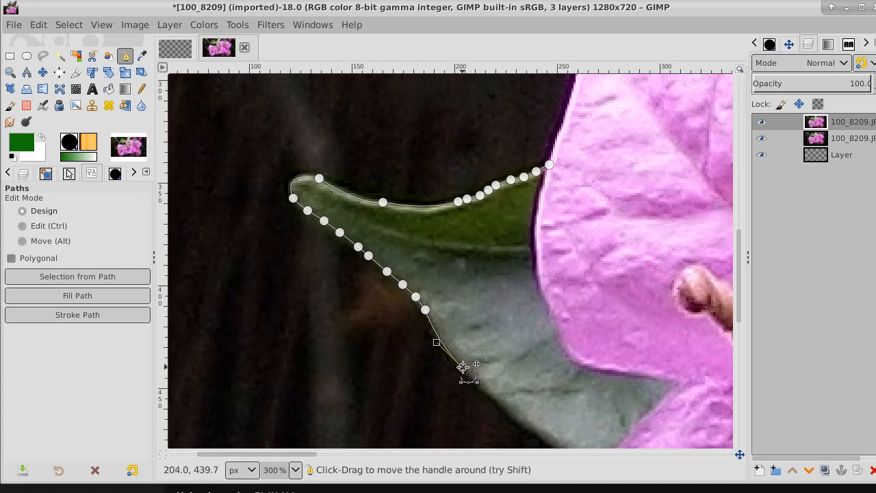
drag(462, 367, 413, 254)
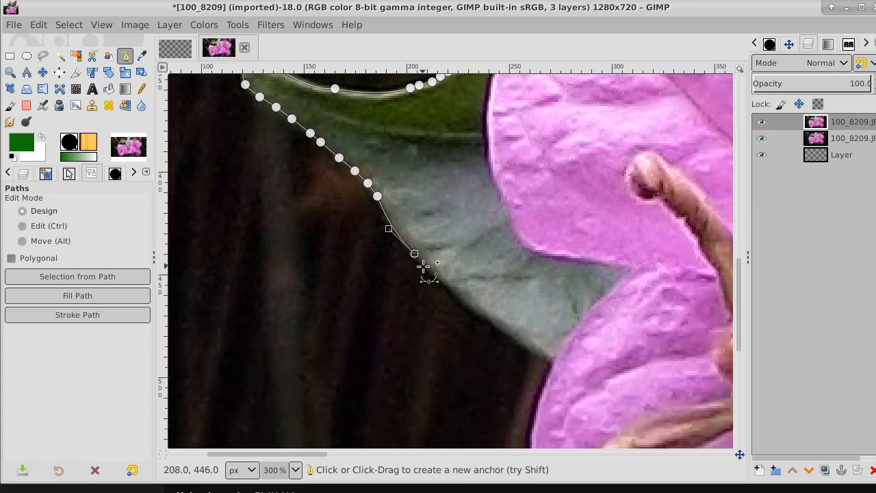
click(551, 359)
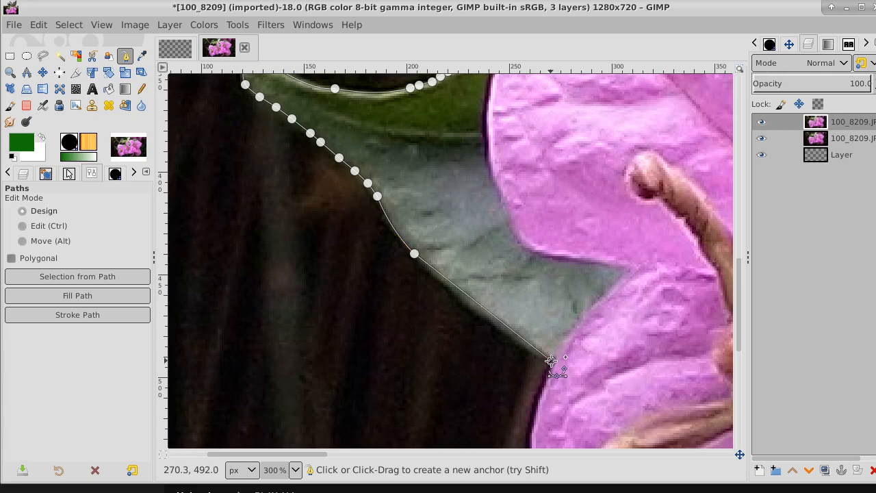
drag(551, 359, 647, 413)
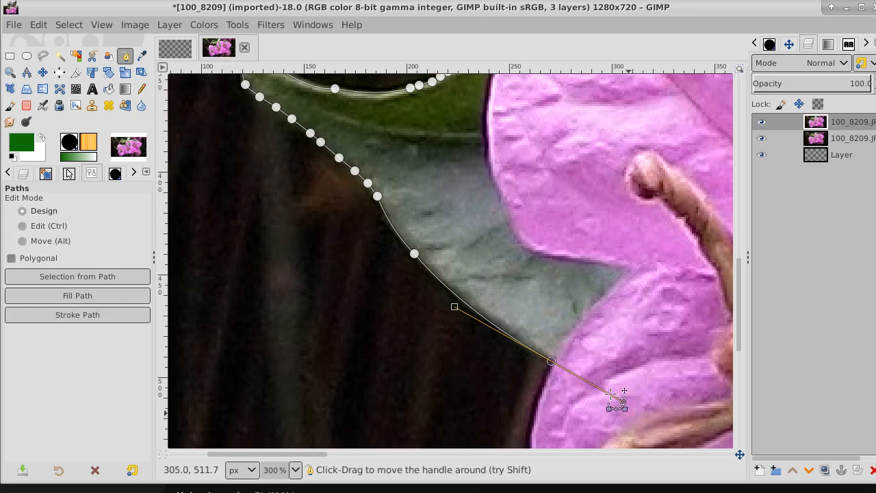
drag(621, 401, 551, 360)
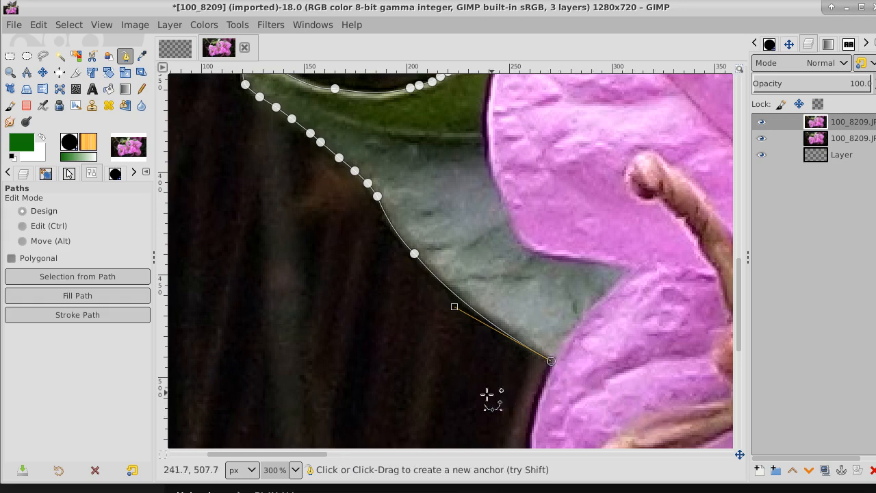
- Route the path through the dark background around the leaf with widely spaced anchors and close it at the starting anchor
click(464, 397)
click(277, 313)
click(200, 182)
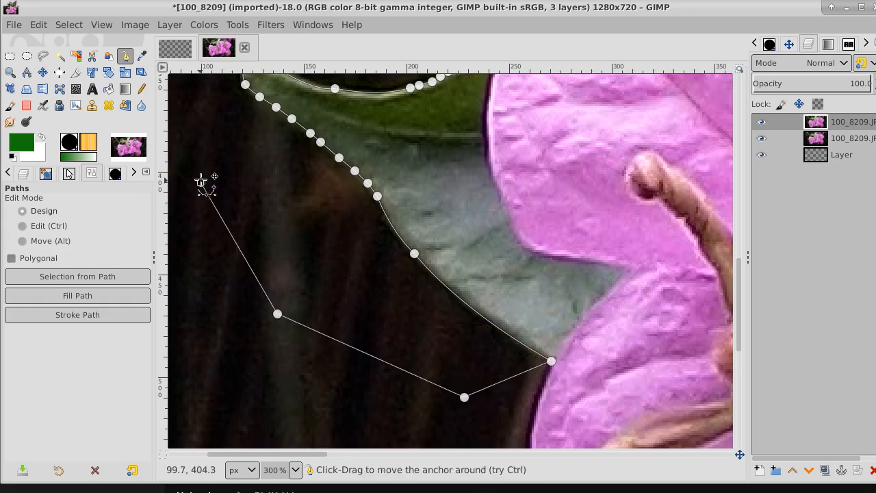
drag(203, 168, 354, 310)
click(271, 167)
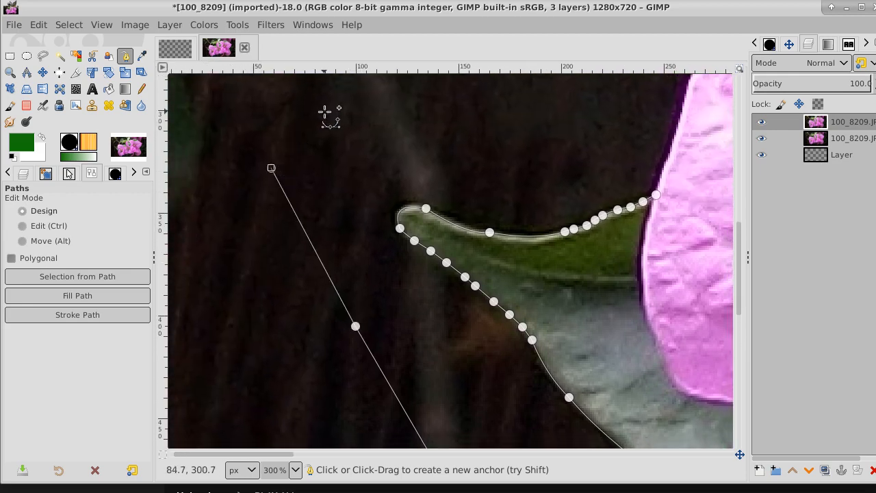
click(324, 112)
click(587, 114)
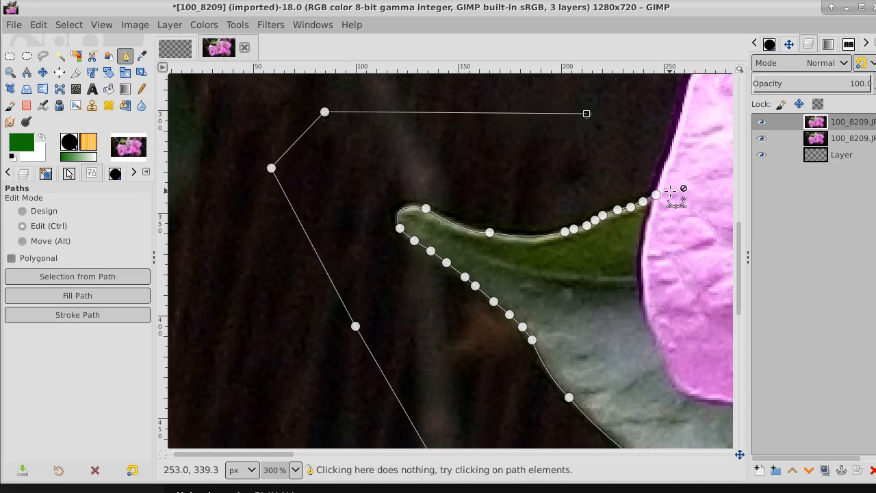
key(ctrl)
ctrl+click(655, 195)
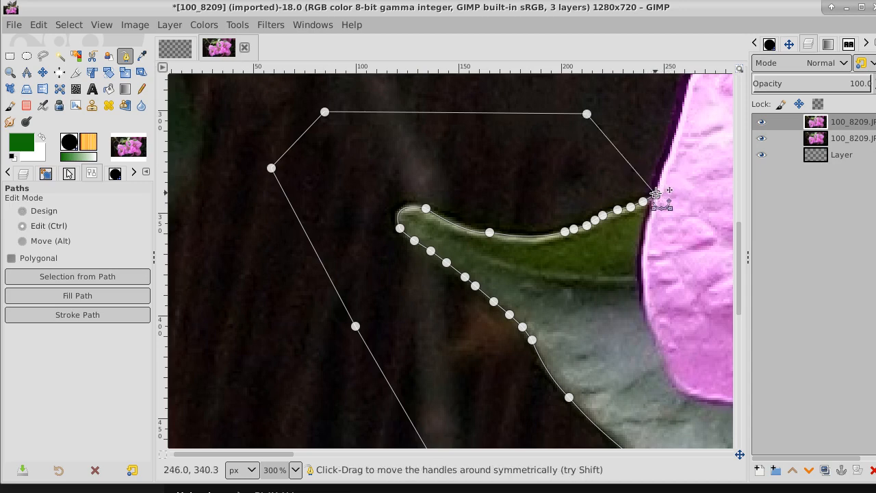
- Create a selection from the closed path and, with the original photo layer hidden, delete the selected background from the 100_8209.JPG copy layer
click(67, 24)
click(82, 128)
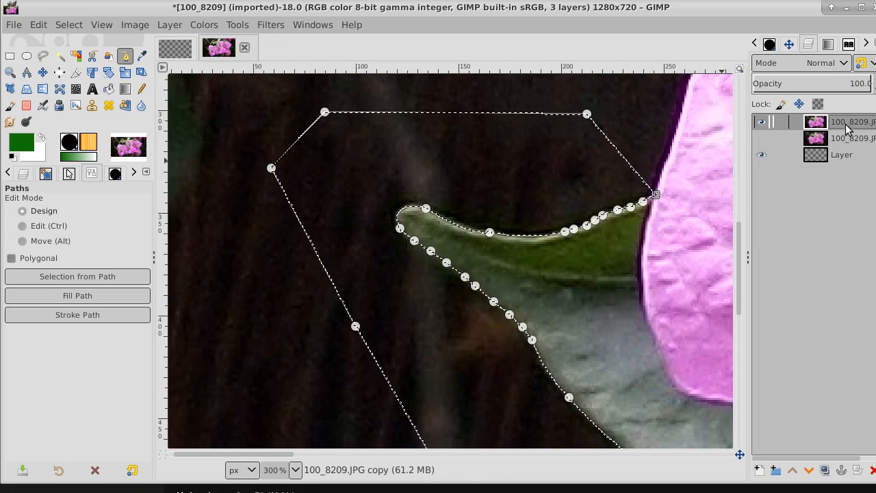
key(Delete)
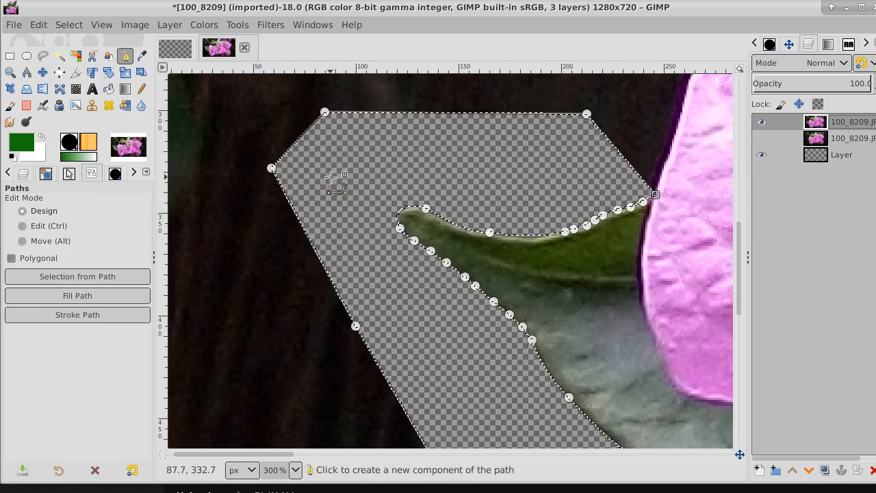
- Clear the selection around the leaf and leave the Paths tool
click(68, 25)
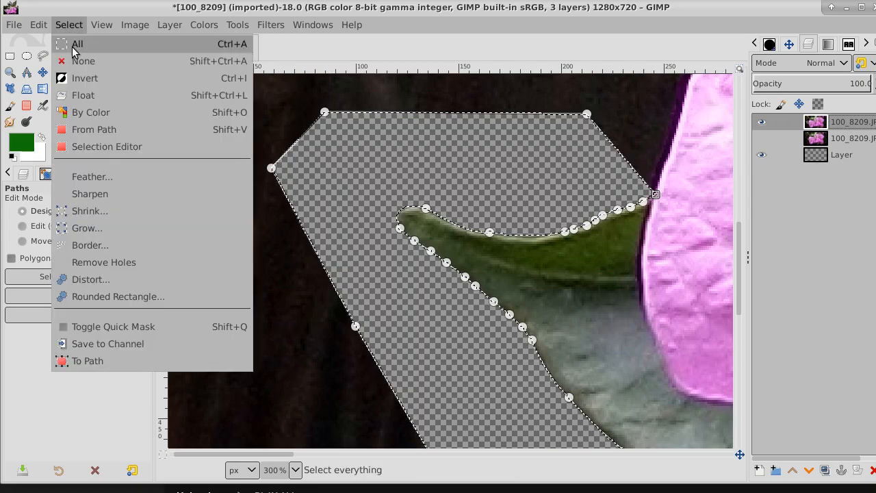
click(77, 62)
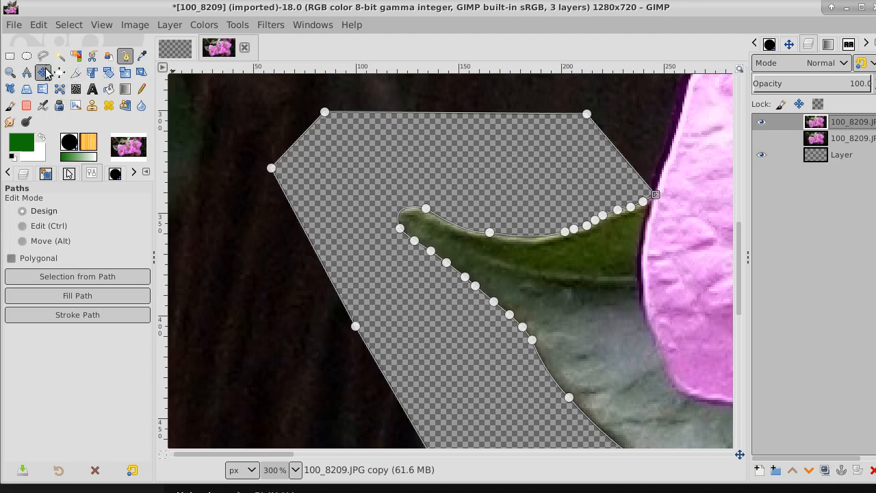
click(44, 72)
click(10, 74)
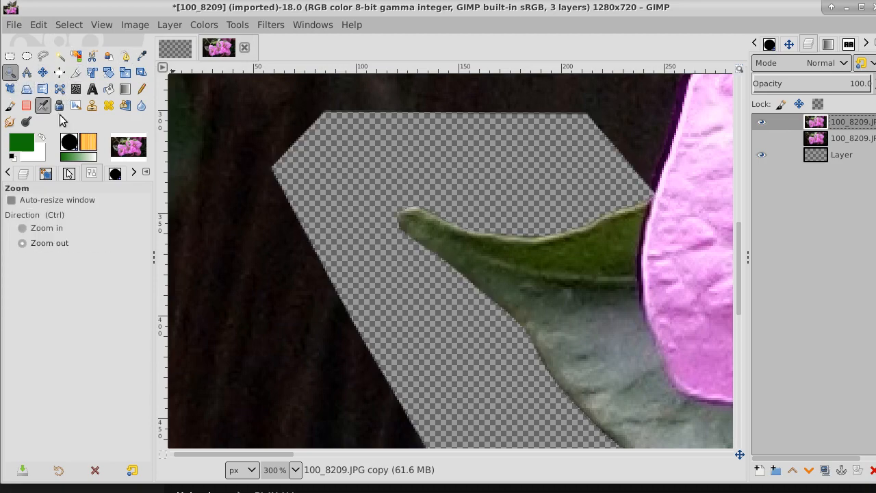
- Set up Fuzzy Select with feathered edges turned off and no active selection, at the upper edge of the left flower's top petal
ctrl+click(219, 195)
ctrl+click(221, 195)
ctrl+click(220, 196)
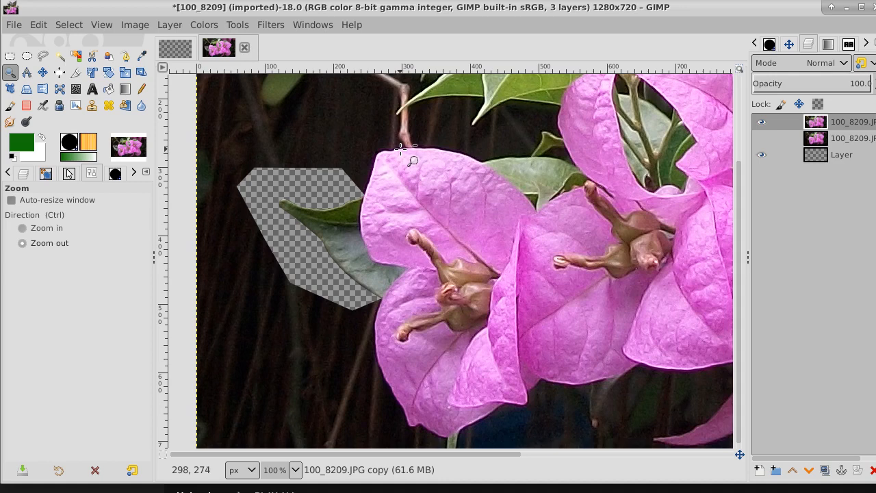
click(369, 161)
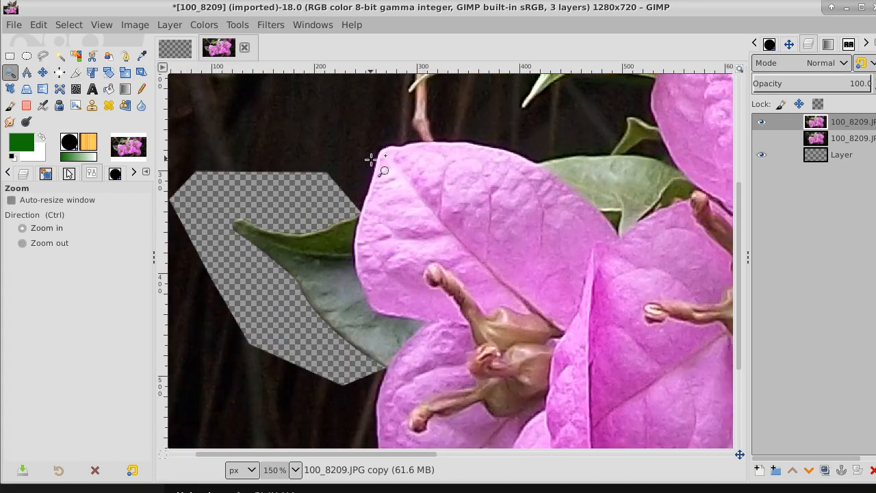
ctrl+scroll(369, 161, up, 3)
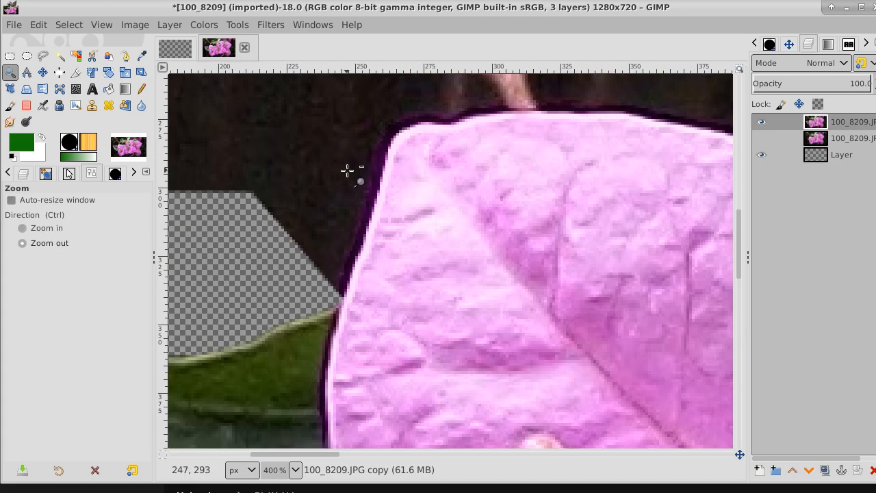
click(61, 57)
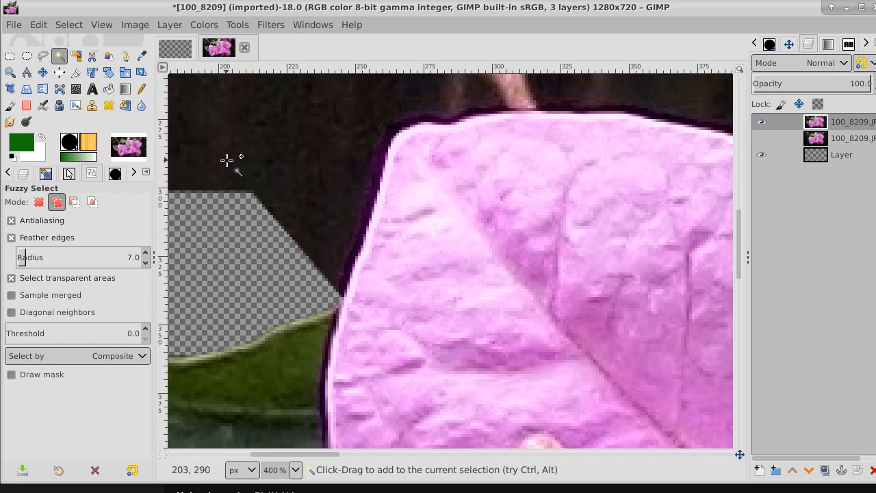
click(11, 238)
click(67, 25)
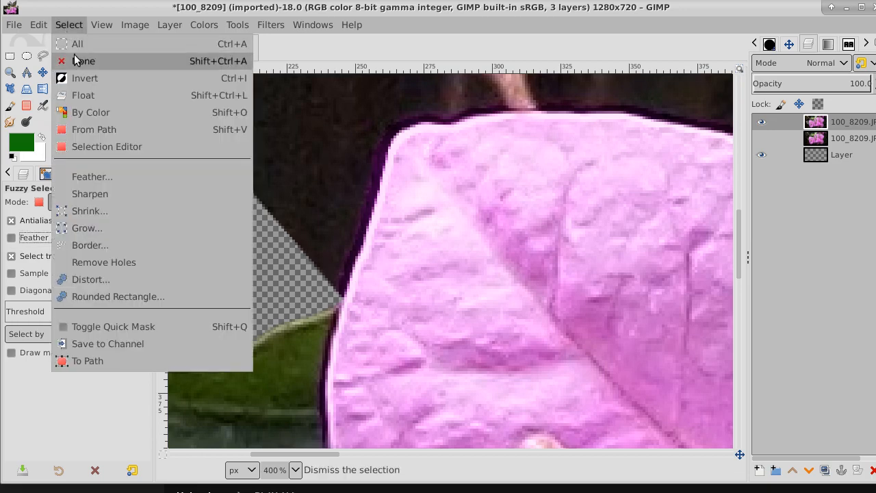
click(78, 61)
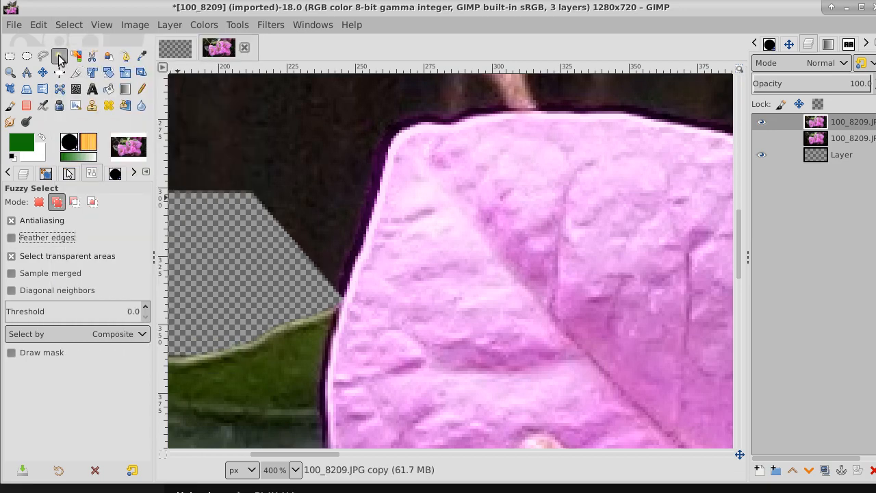
- Fuzzy-select the dark background beside the left flower's upper petal, raising the threshold to about 47 until the selection follows the petal edge
click(348, 171)
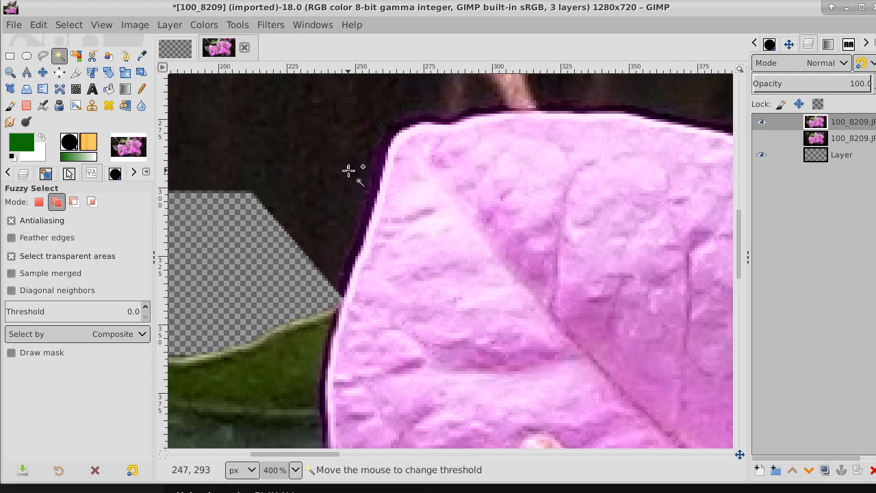
drag(348, 170, 351, 266)
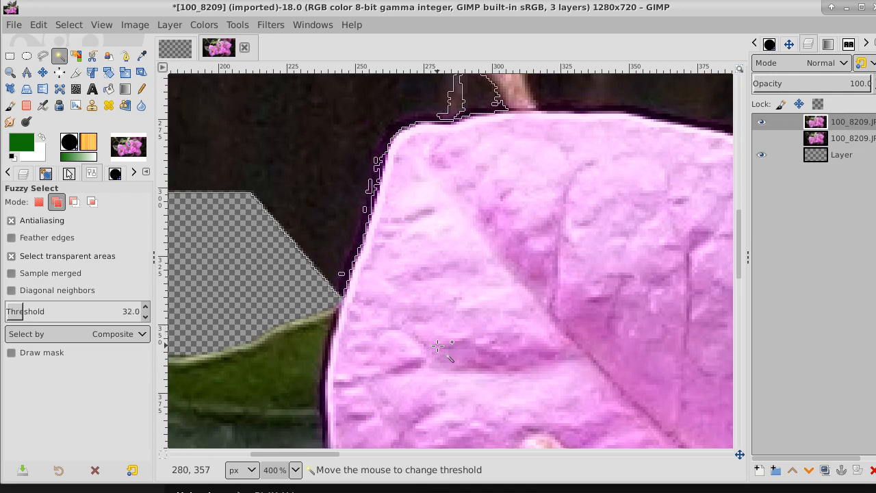
drag(438, 345, 474, 378)
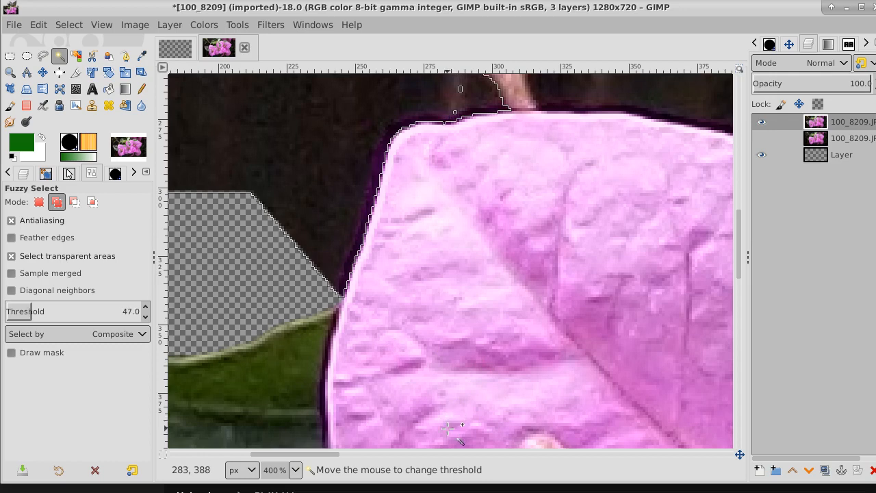
drag(448, 429, 448, 428)
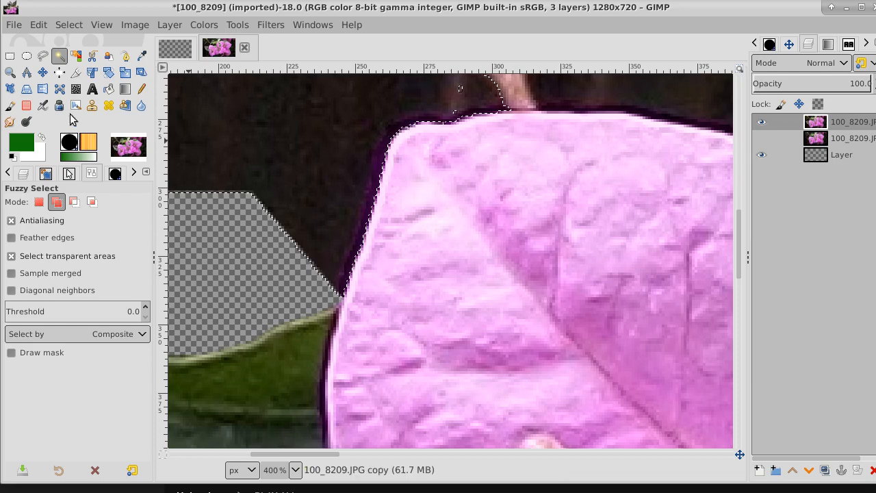
- Erase the selected background along the petal's upper-left edge with a size 51 hard brush and clear the selection
click(27, 106)
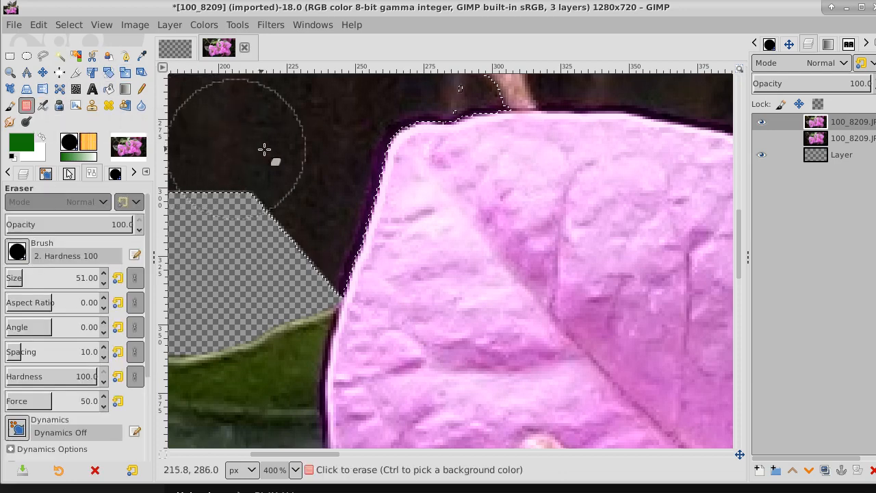
mouse_move(348, 140)
mouse_down()
mouse_move(348, 170)
mouse_move(320, 243)
mouse_up()
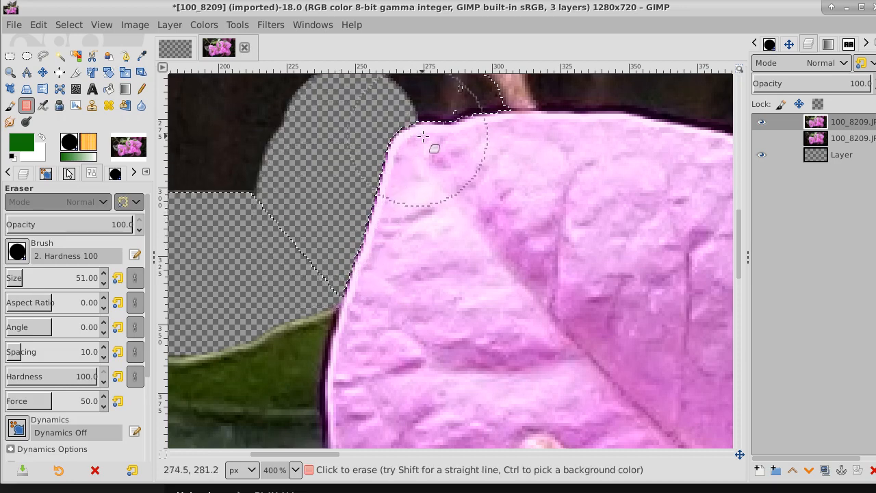
drag(436, 133, 401, 134)
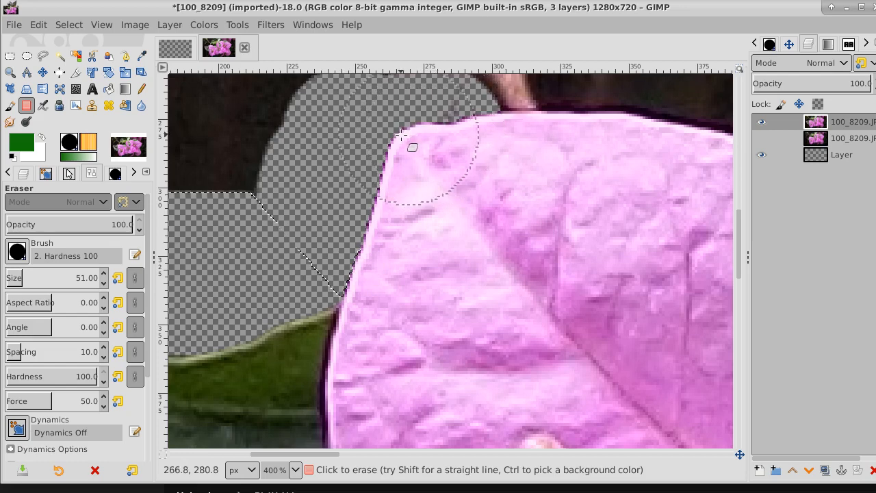
click(69, 25)
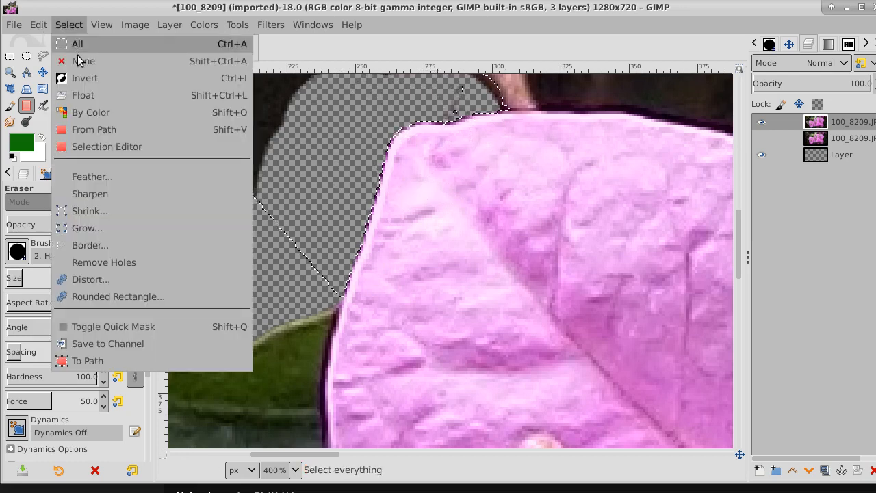
click(80, 60)
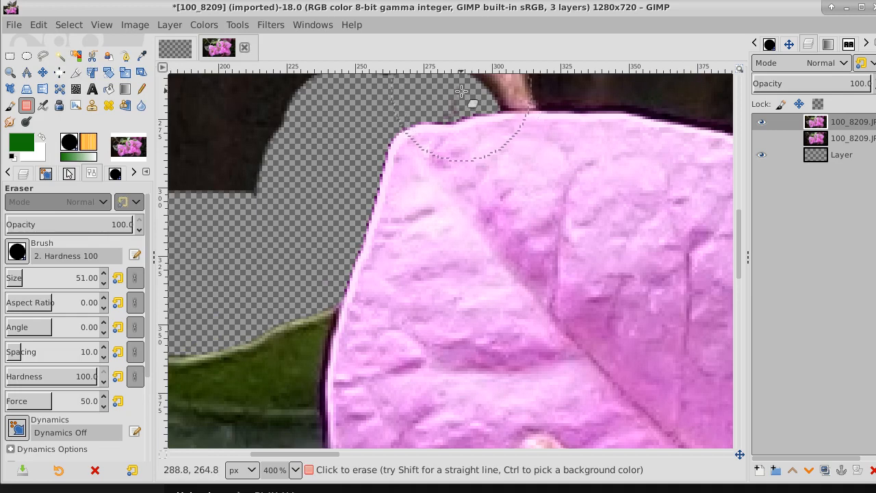
- Reduce the eraser size to 19 and erase the stem base and the background strip just above the petal's top edge
key(bracketleft)
key(bracketleft)
key(bracketleft)
key(bracketleft)
key(bracketleft)
key(bracketleft)
key(bracketleft)
key(bracketleft)
key(bracketleft)
key(bracketleft)
key(bracketleft)
key(bracketleft)
key(bracketleft)
key(bracketleft)
key(bracketleft)
key(bracketleft)
key(bracketleft)
key(bracketleft)
key(bracketleft)
key(bracketleft)
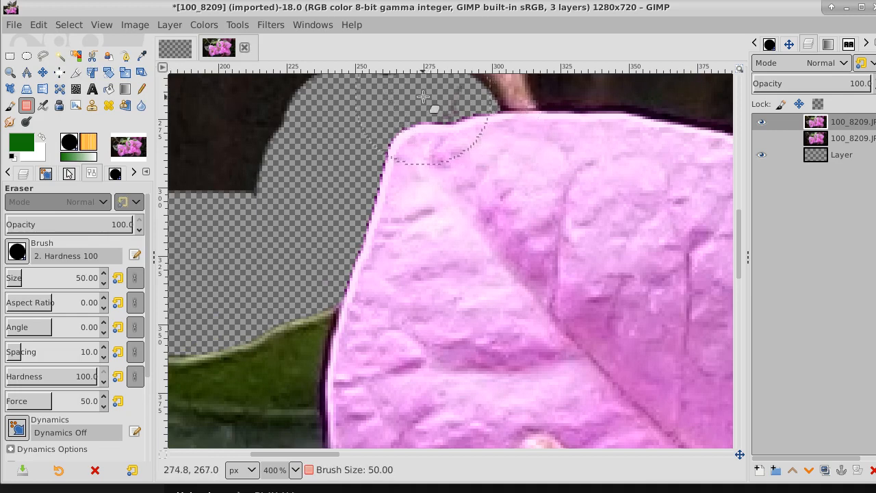
key(bracketleft)
key(bracketleft)
key(bracketleft)
key(bracketleft)
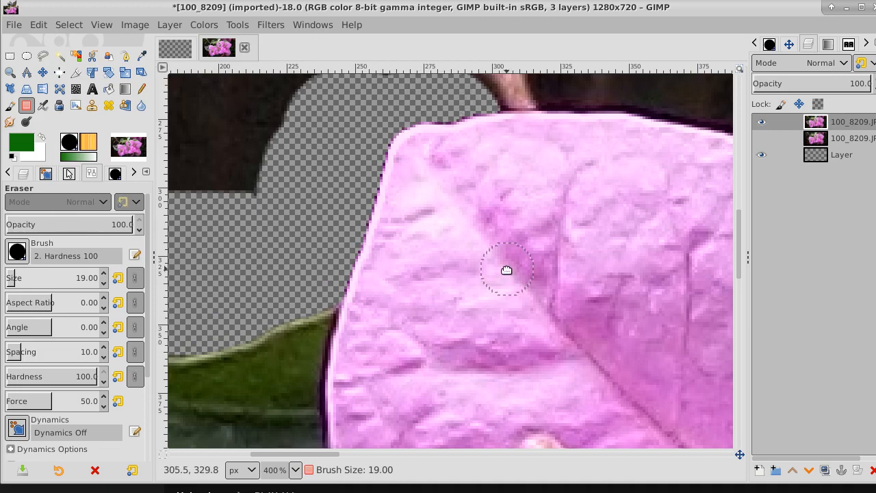
mouse_move(504, 267)
mouse_down()
mouse_move(295, 371)
mouse_move(256, 375)
mouse_up()
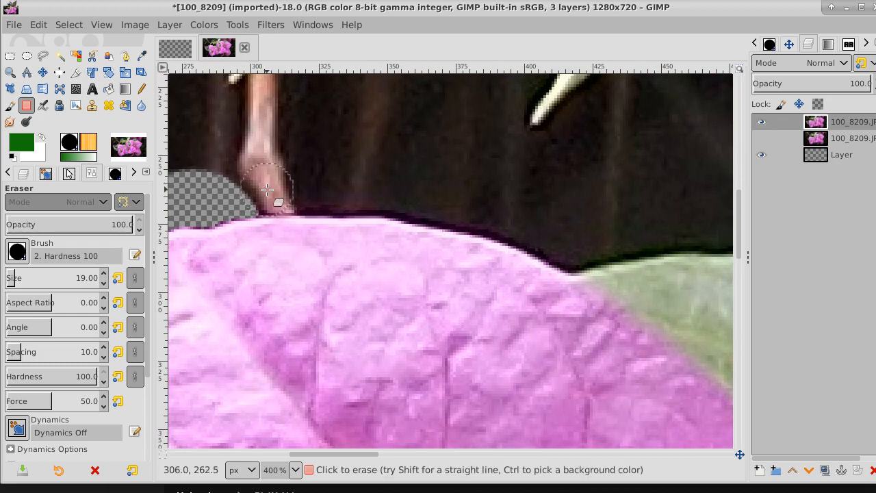
click(268, 190)
drag(267, 190, 356, 189)
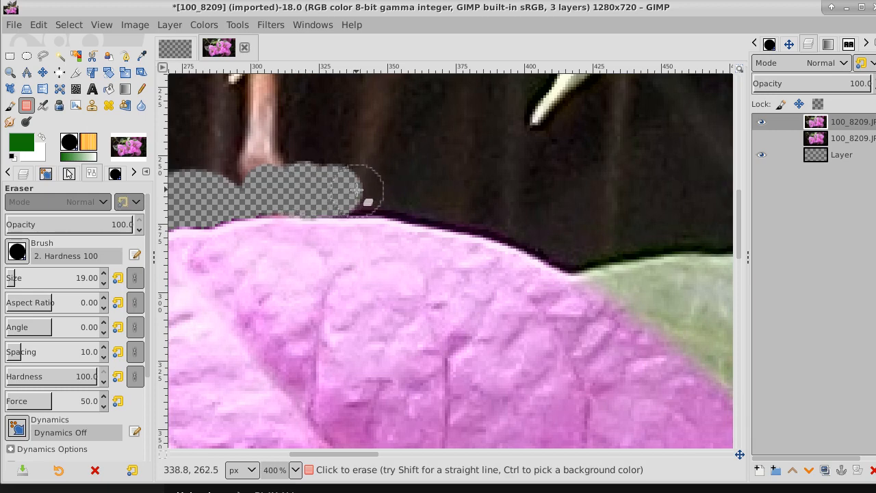
- Fuzzy-select the dark background above the petal, between the stem and the green leaves, raising the threshold until it meets their edges
click(59, 56)
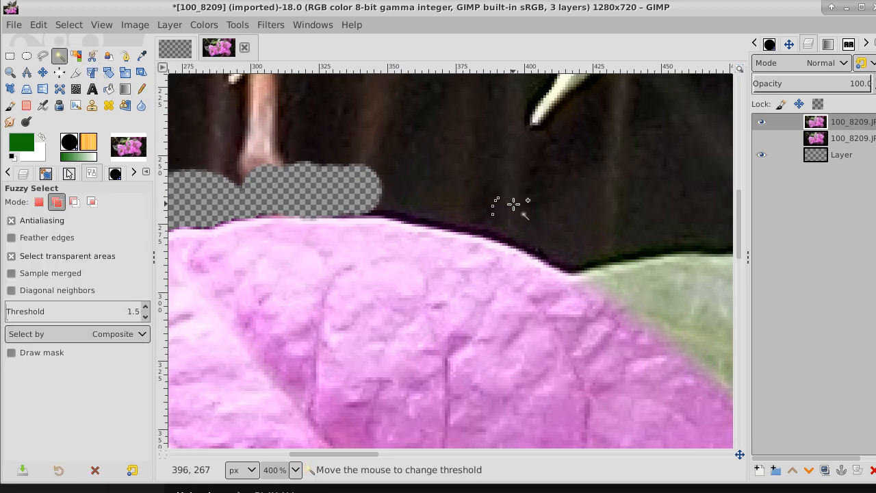
drag(513, 204, 669, 279)
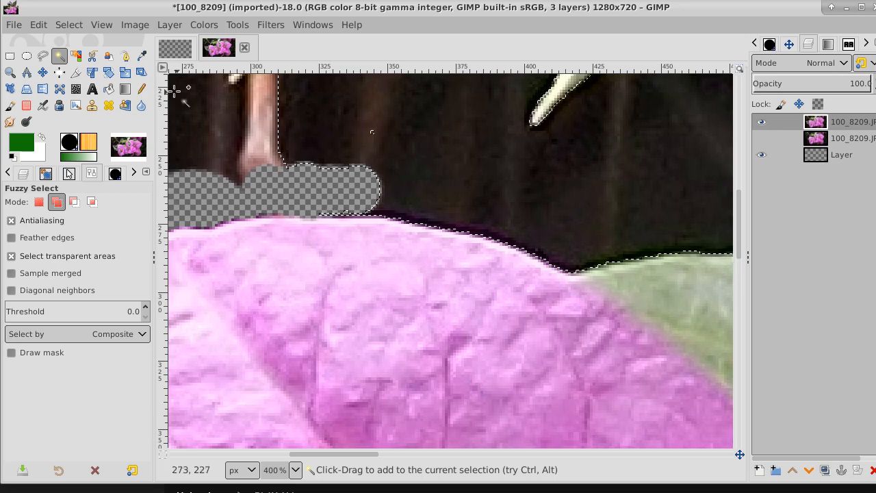
click(142, 89)
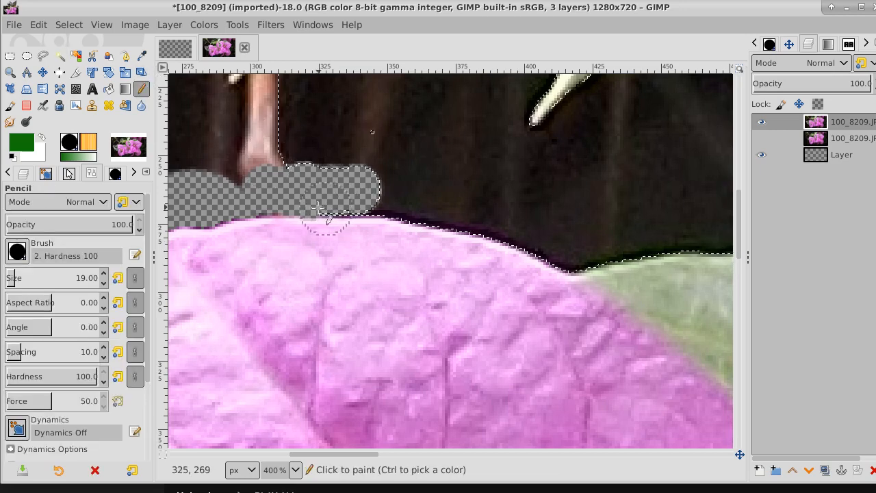
drag(317, 206, 423, 214)
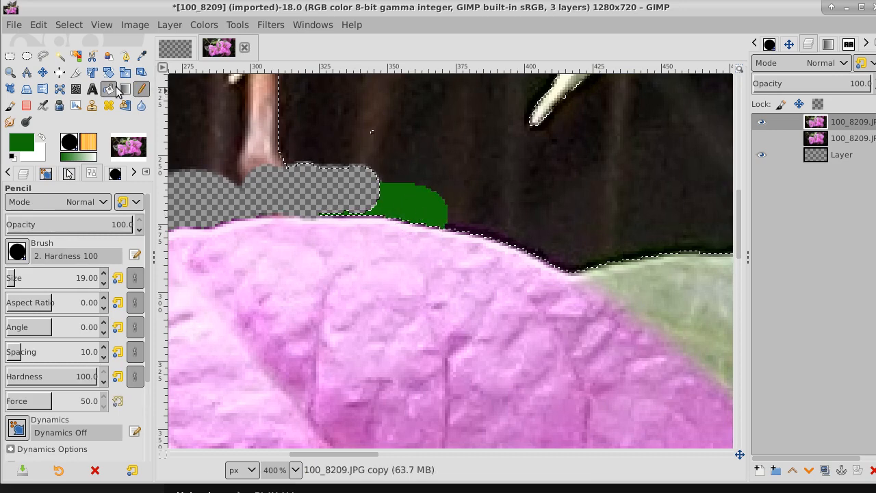
key(ctrl+z)
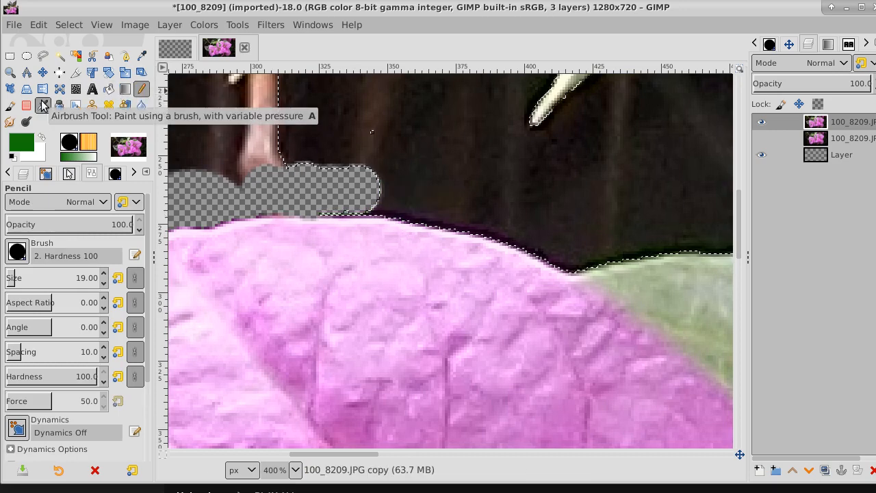
- Erase the selected background along the petal and small leaf edges and below the large leaf next to the neighbouring flower
click(26, 105)
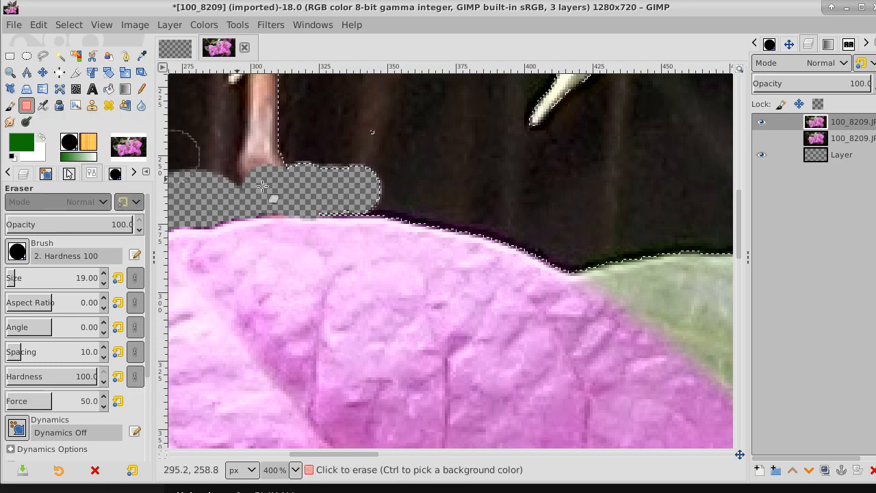
mouse_move(396, 202)
mouse_down()
mouse_move(587, 263)
mouse_move(719, 250)
mouse_up()
drag(622, 237, 285, 235)
mouse_move(337, 223)
mouse_down()
mouse_move(388, 218)
mouse_move(439, 146)
mouse_move(424, 198)
mouse_move(393, 227)
mouse_move(447, 142)
mouse_move(509, 150)
mouse_move(457, 156)
mouse_move(312, 303)
mouse_up()
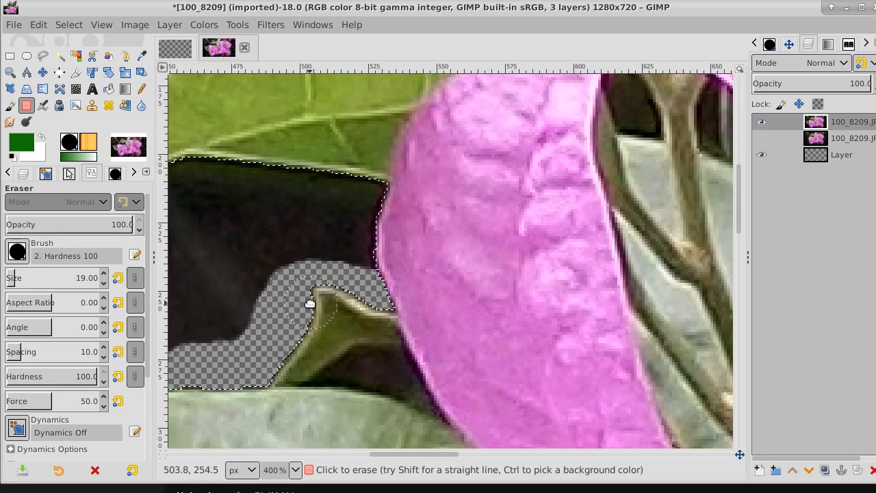
mouse_move(359, 275)
mouse_down()
mouse_move(373, 191)
mouse_move(213, 166)
mouse_move(209, 318)
mouse_move(253, 198)
mouse_move(258, 275)
mouse_move(319, 182)
mouse_move(318, 245)
mouse_move(327, 217)
mouse_up()
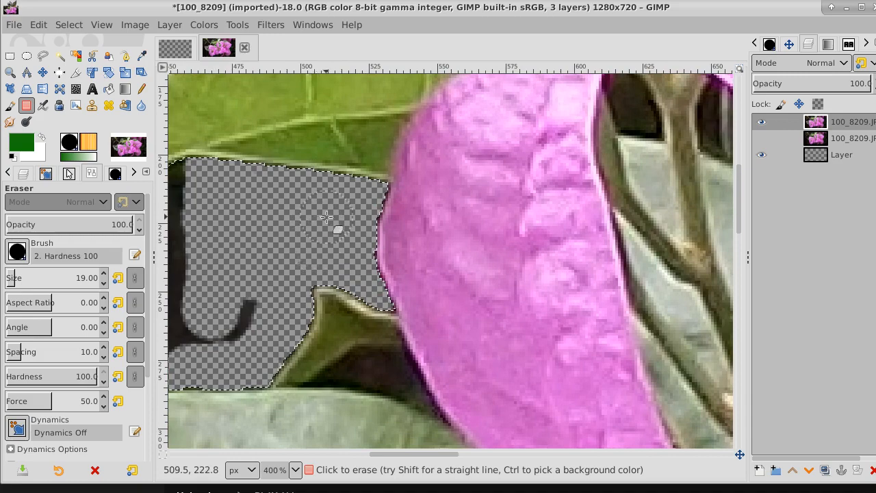
- Erase the rest of the selected background between the stem, the upper leaves and the left flower's petal with the size 19 eraser
click(10, 72)
ctrl+click(231, 202)
ctrl+click(231, 202)
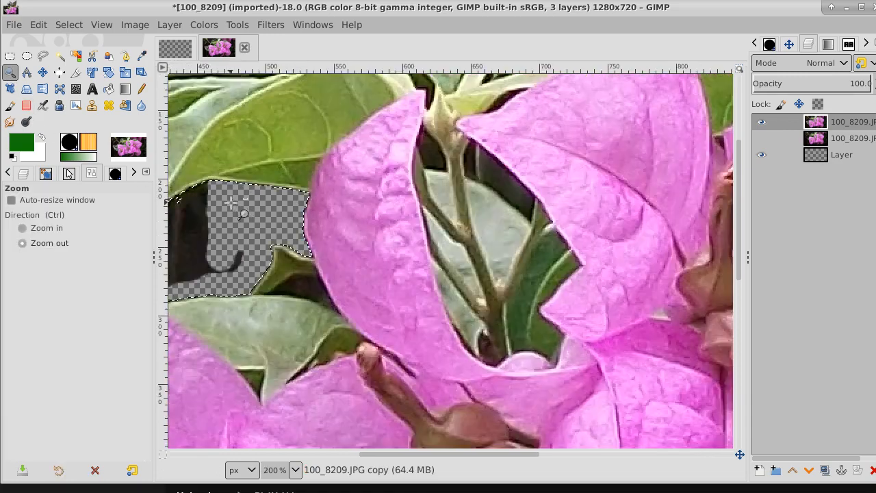
ctrl+click(232, 202)
ctrl+click(231, 202)
ctrl+click(214, 200)
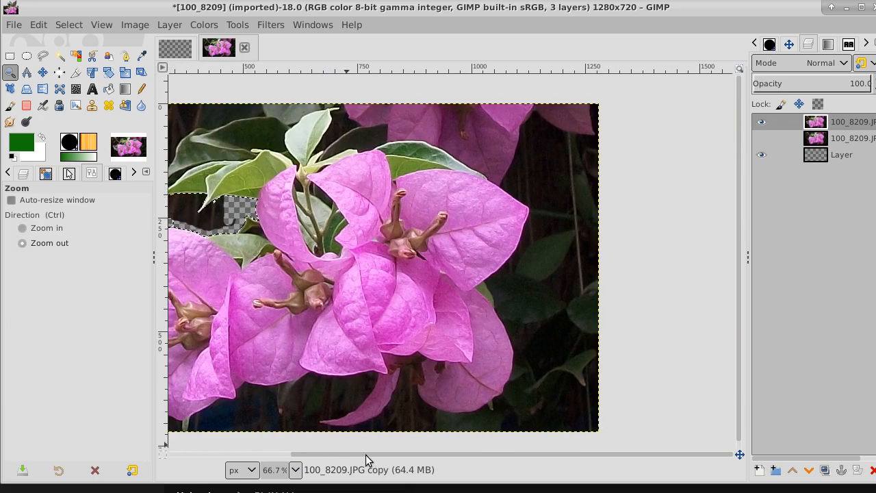
drag(370, 457, 283, 456)
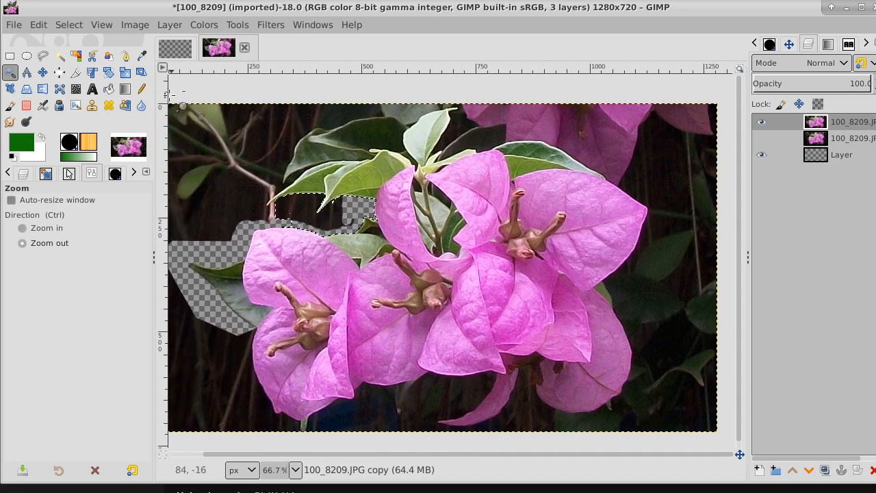
click(26, 104)
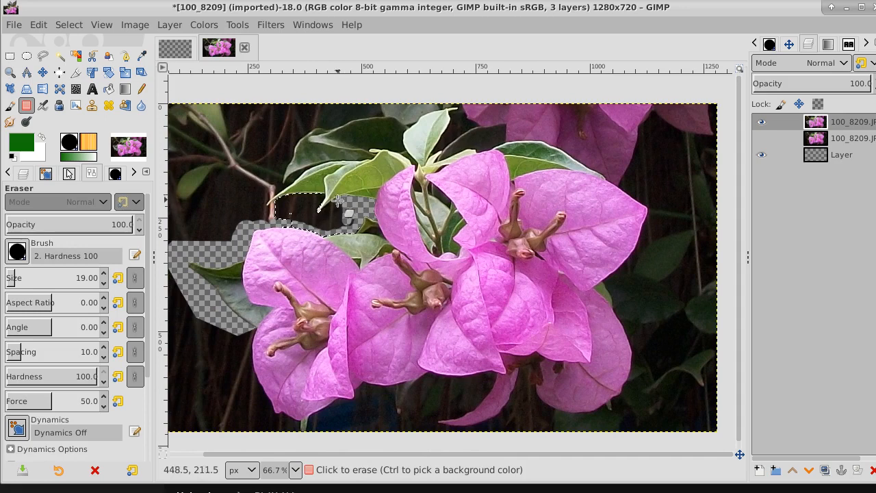
mouse_move(323, 198)
mouse_down()
mouse_move(283, 199)
mouse_move(271, 219)
mouse_move(300, 199)
mouse_move(275, 207)
mouse_move(324, 210)
mouse_move(273, 218)
mouse_move(311, 229)
mouse_move(343, 219)
mouse_move(333, 229)
mouse_move(355, 219)
mouse_move(287, 222)
mouse_move(355, 210)
mouse_move(287, 217)
mouse_up()
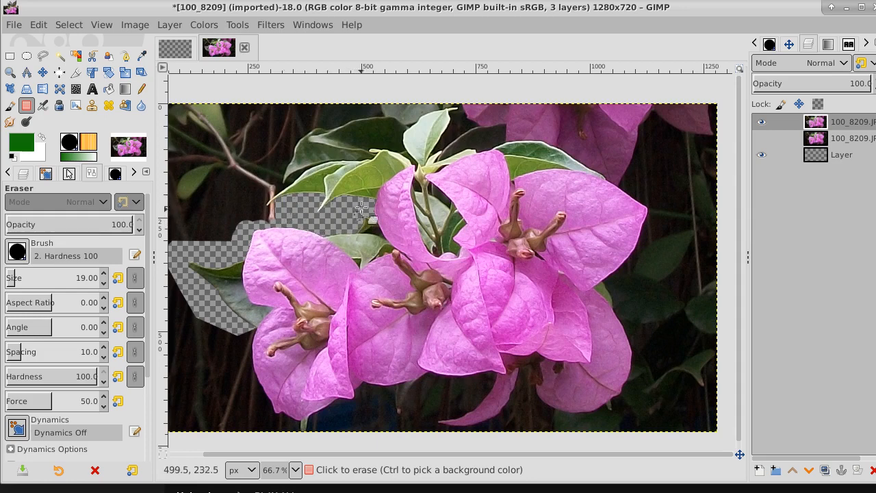
- Erase the last selected background remnant beside the upper flower's left petal and clear the selection
drag(361, 207, 363, 194)
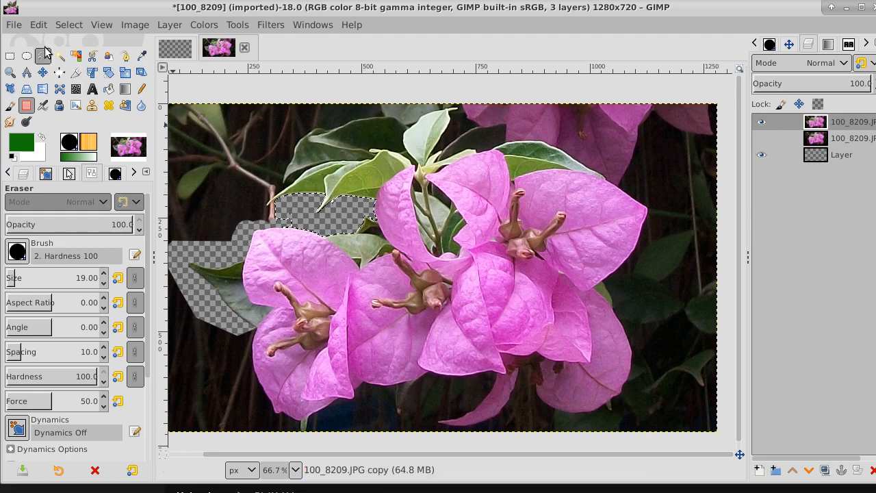
click(72, 24)
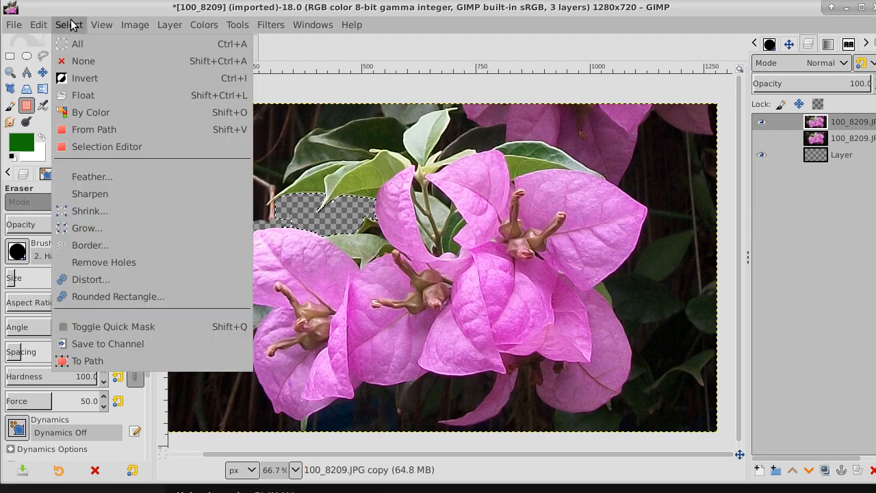
click(83, 61)
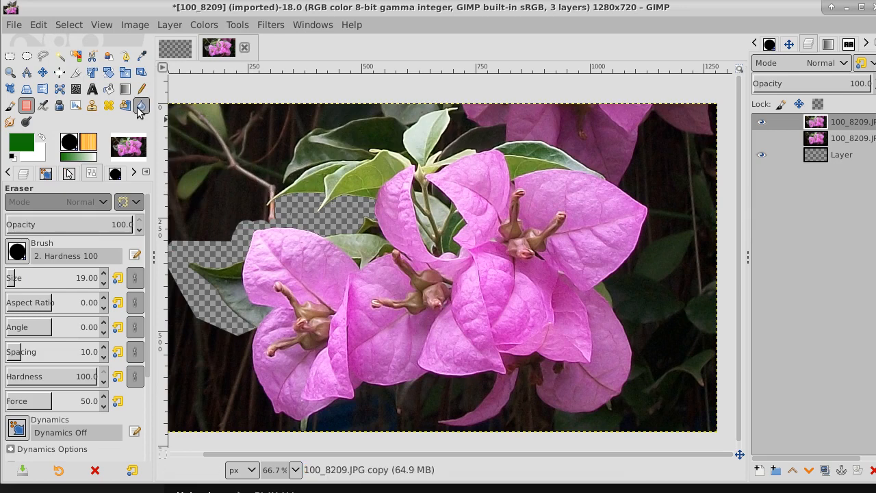
- Erase the brown stem behind the light green leaf's tip and the adjoining dark background with the size 19 eraser at 400% zoom
click(11, 72)
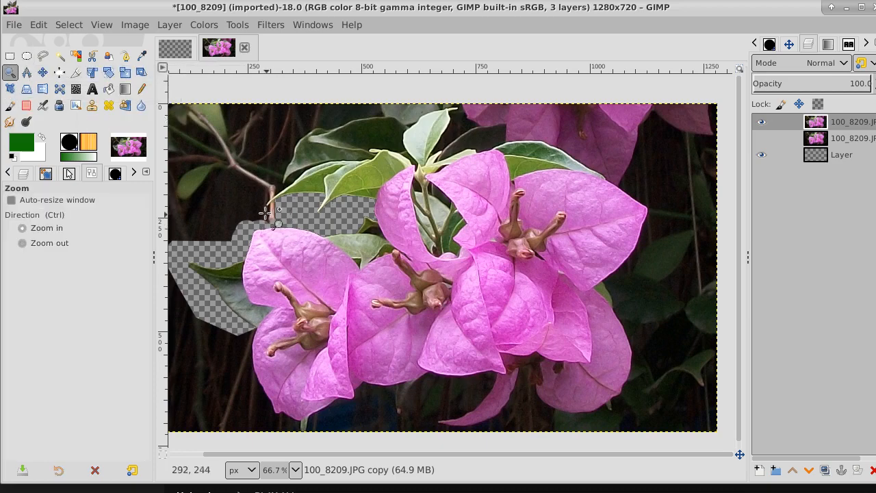
click(264, 213)
click(264, 213)
click(266, 212)
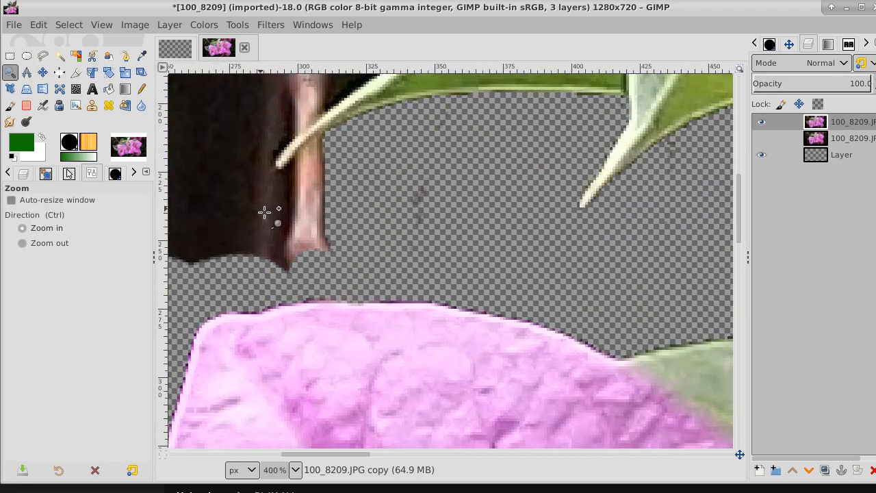
key(ctrl)
drag(383, 210, 499, 290)
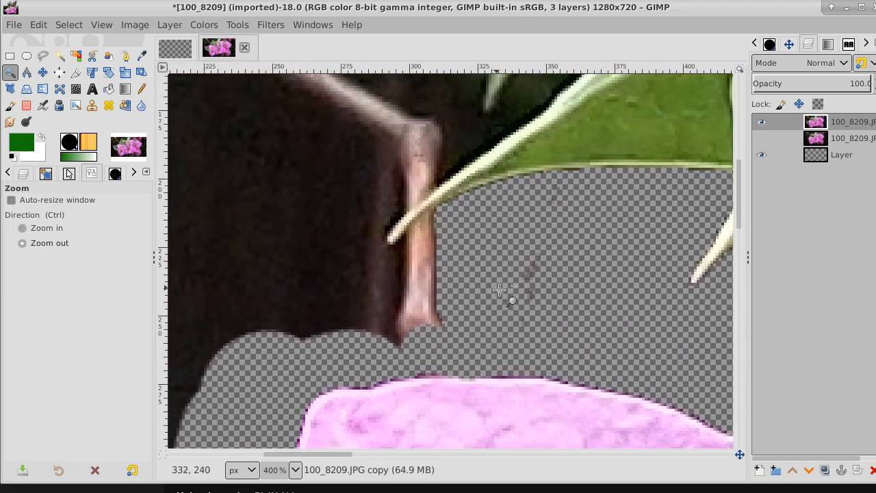
click(27, 106)
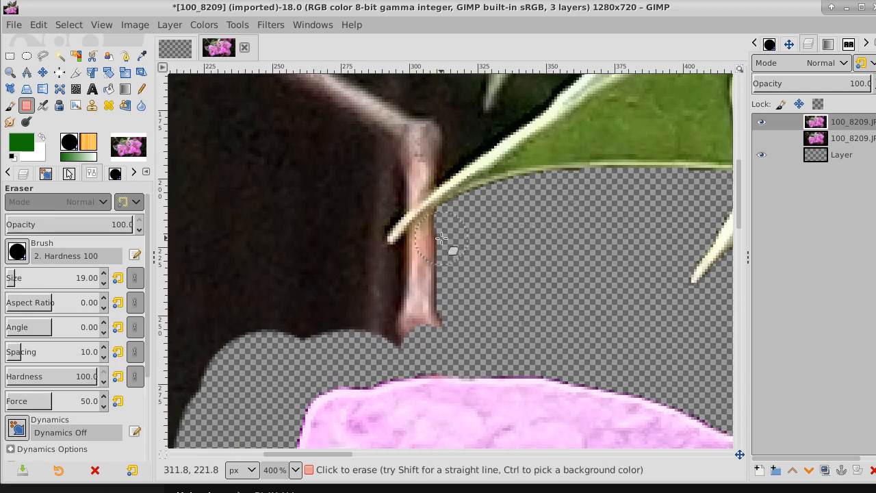
mouse_move(451, 251)
mouse_down()
mouse_move(418, 251)
mouse_move(406, 333)
mouse_move(477, 312)
mouse_move(407, 295)
mouse_move(389, 271)
mouse_move(363, 263)
mouse_move(364, 215)
mouse_move(431, 160)
mouse_move(364, 214)
mouse_move(358, 290)
mouse_move(369, 292)
mouse_move(343, 226)
mouse_move(290, 247)
mouse_move(263, 312)
mouse_move(320, 280)
mouse_move(304, 332)
mouse_move(336, 312)
mouse_move(385, 325)
mouse_up()
mouse_move(539, 259)
mouse_down()
mouse_move(525, 260)
mouse_move(405, 381)
mouse_move(402, 416)
mouse_up()
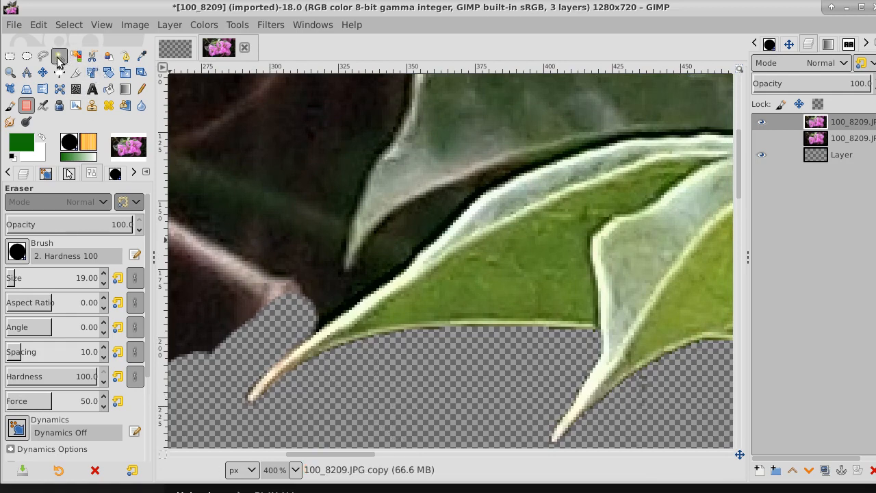
- Start a path along the light green leaf's upper edge, from near its tip to where it meets the darker leaf
click(125, 56)
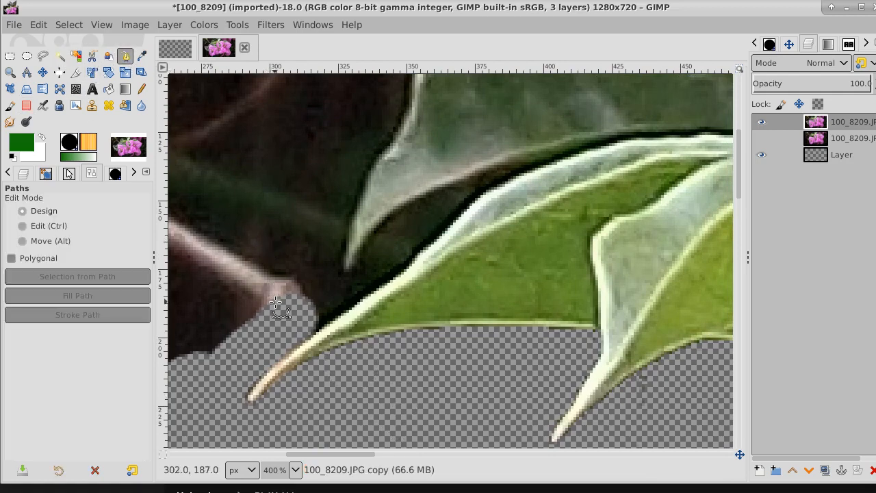
click(305, 338)
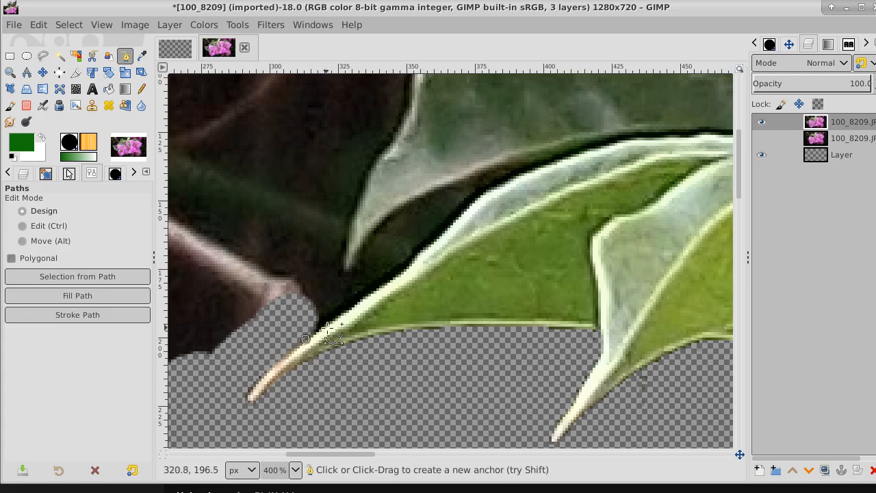
click(329, 323)
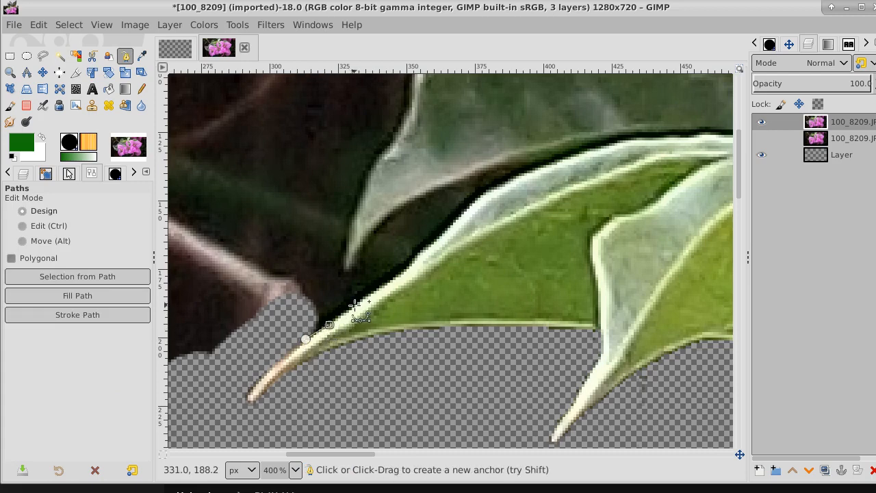
click(354, 305)
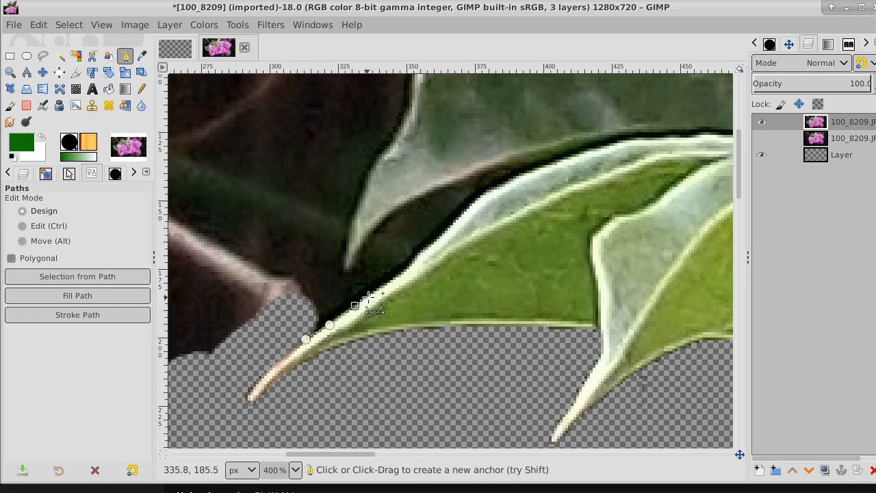
click(404, 272)
click(423, 252)
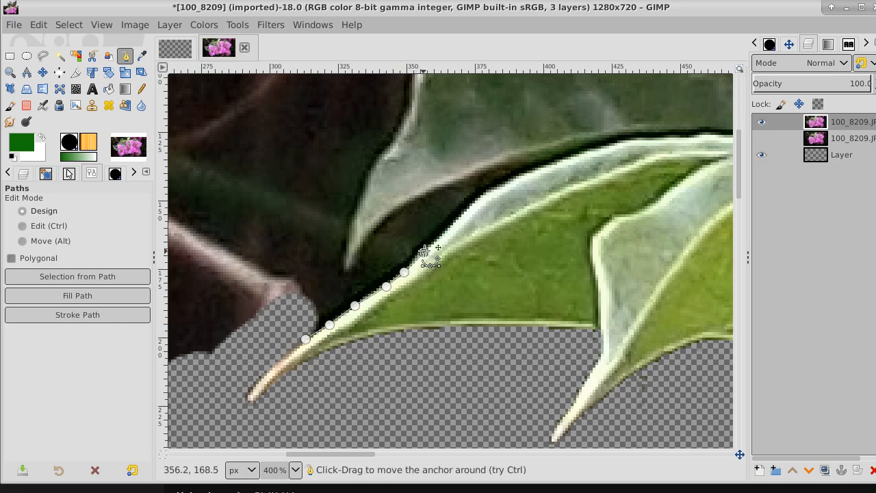
click(452, 225)
click(464, 212)
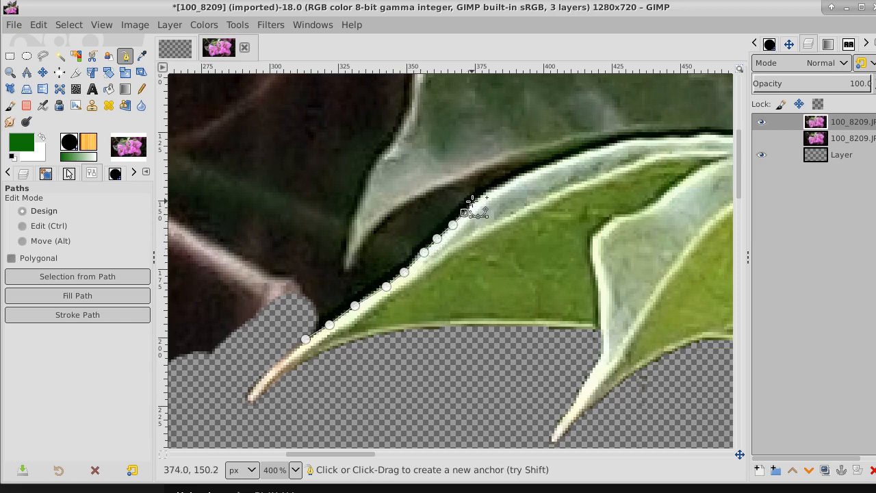
click(474, 201)
click(484, 192)
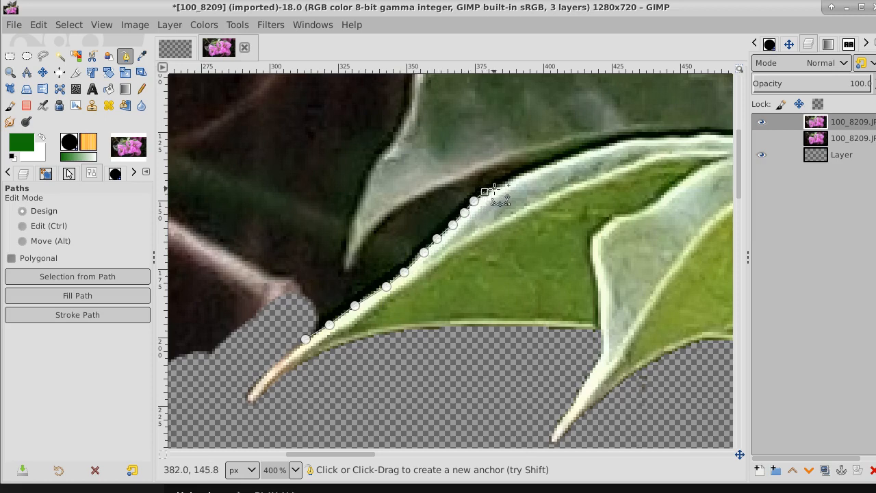
click(493, 188)
click(506, 181)
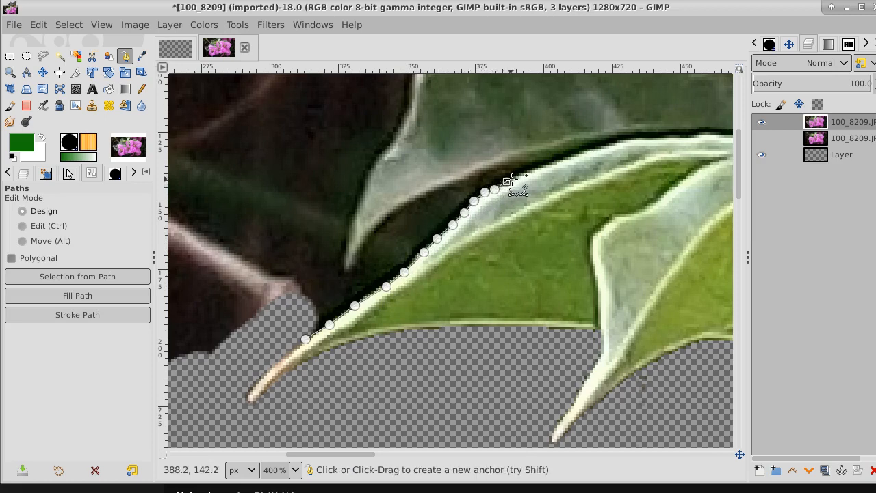
click(520, 176)
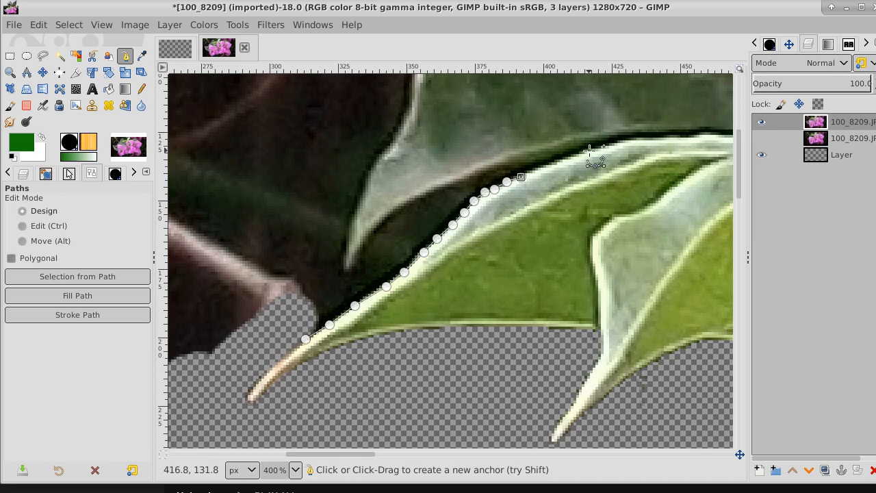
mouse_move(589, 150)
mouse_down()
mouse_move(607, 147)
mouse_move(589, 152)
mouse_up()
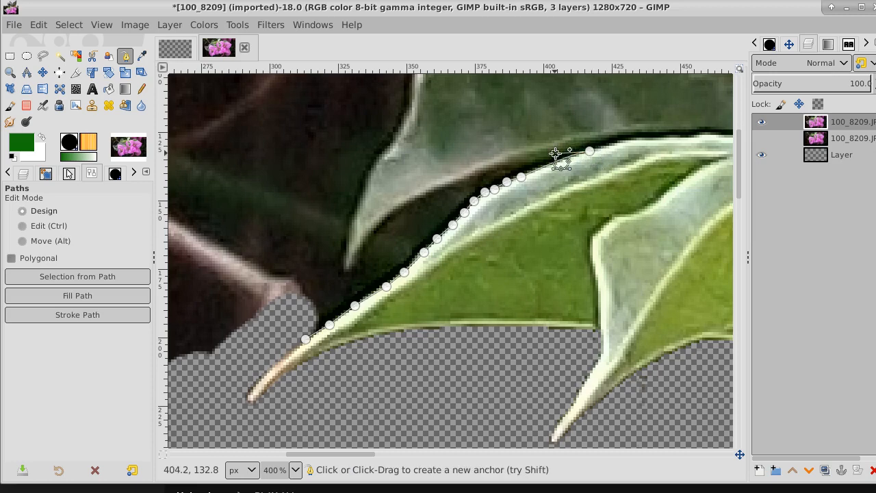
- Continue the path back along the dark leaf's lower edge, curving the last segment to the leaf's pointed tip
drag(555, 154, 451, 182)
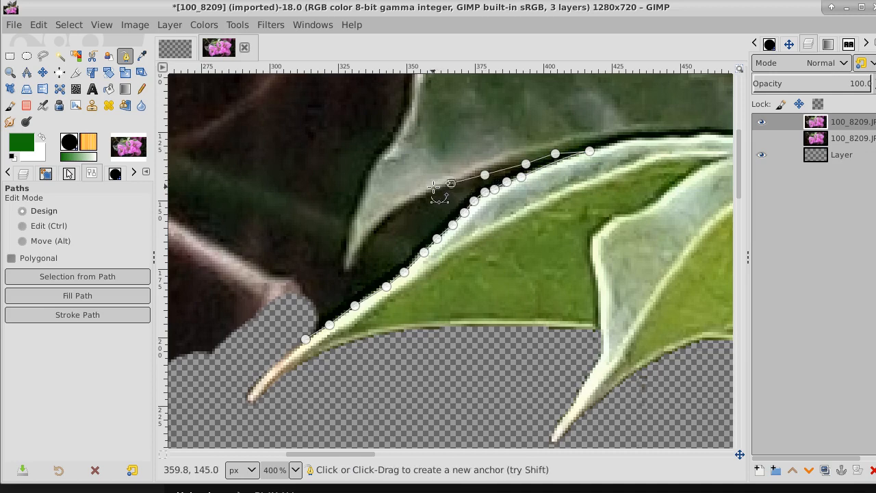
click(433, 186)
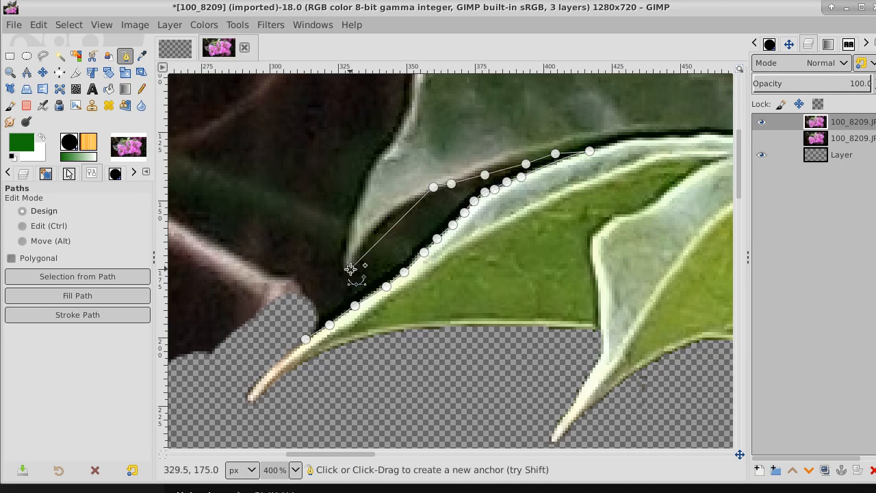
mouse_move(350, 268)
mouse_down()
mouse_move(346, 311)
mouse_move(349, 269)
mouse_up()
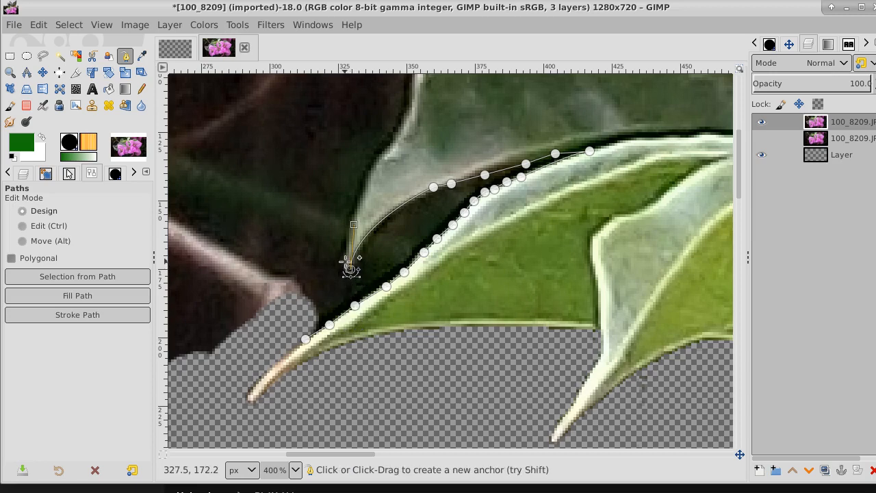
- Trace the path up the dark leaf's left edge from its tip, curving the segments around the bend near the upper shoulder
click(345, 262)
click(347, 241)
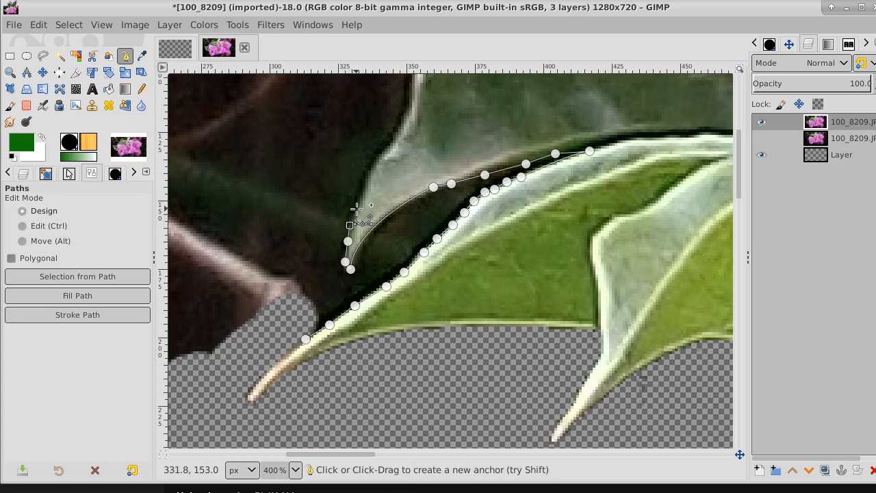
click(356, 209)
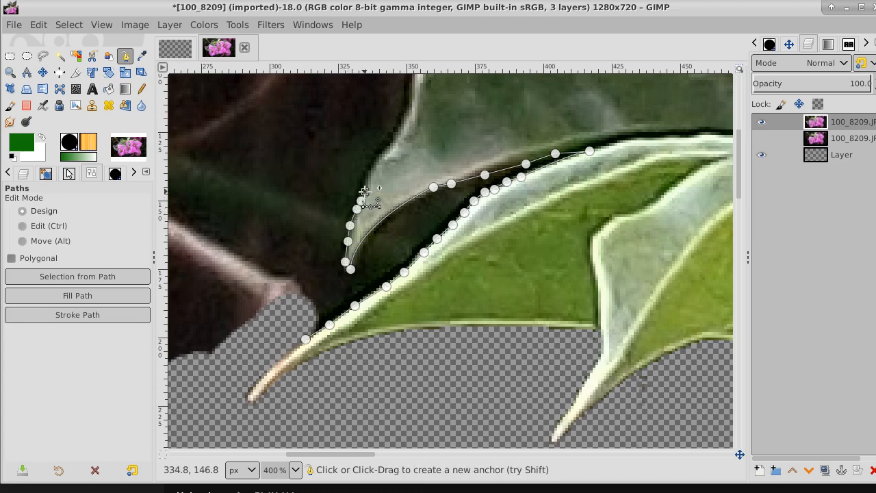
click(365, 191)
click(370, 175)
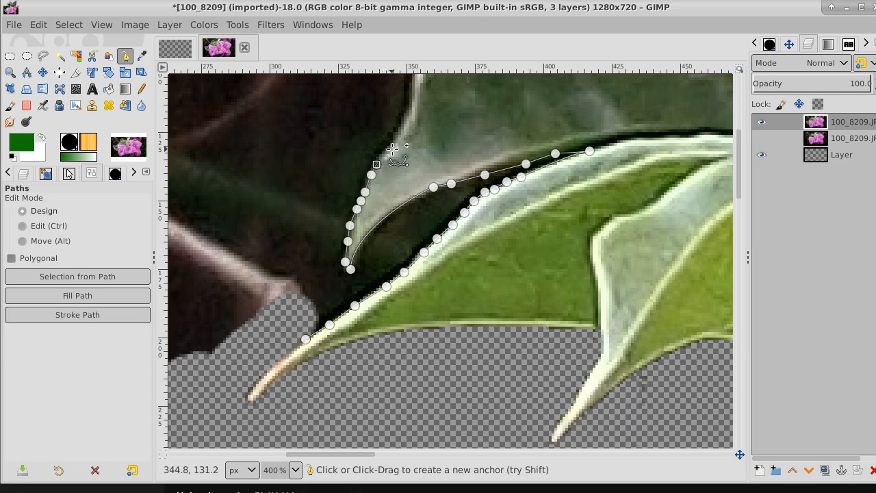
click(390, 149)
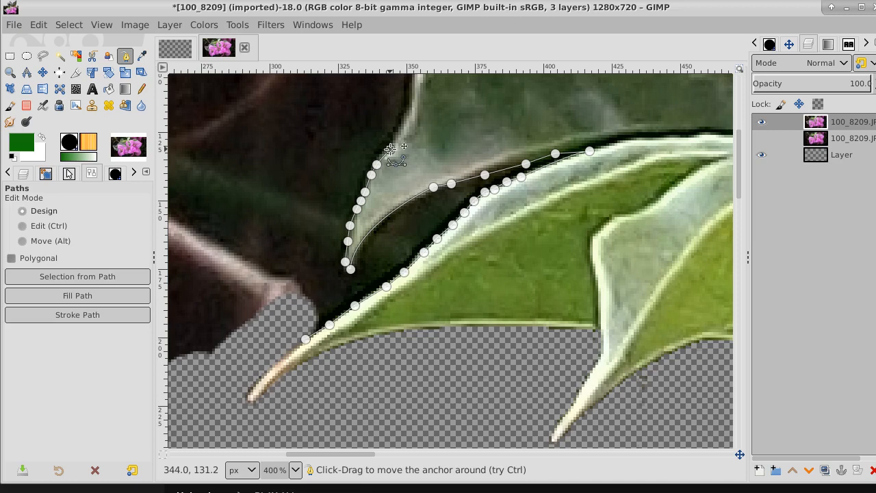
scroll(388, 149, up, 5)
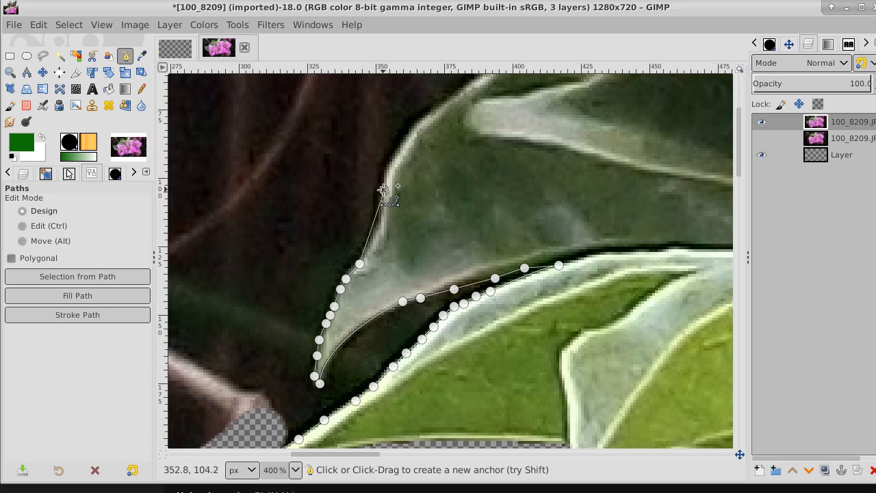
mouse_move(383, 189)
mouse_down()
mouse_move(382, 146)
mouse_move(385, 190)
mouse_up()
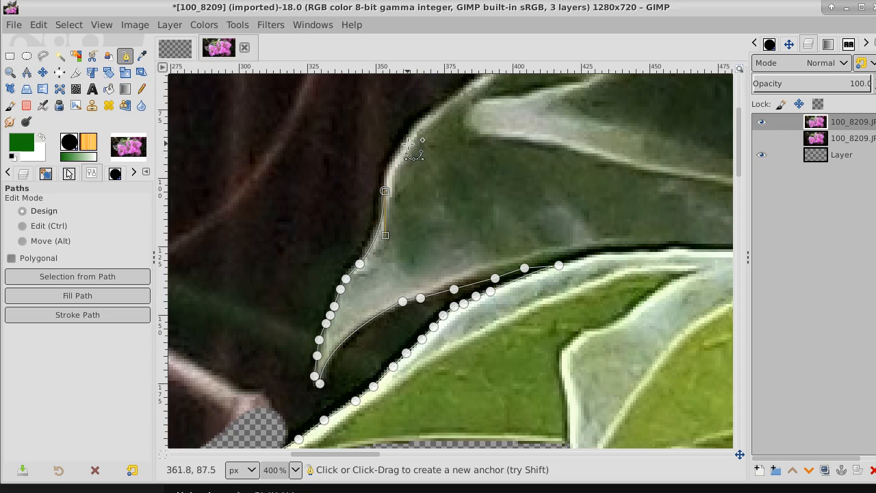
drag(407, 140, 433, 120)
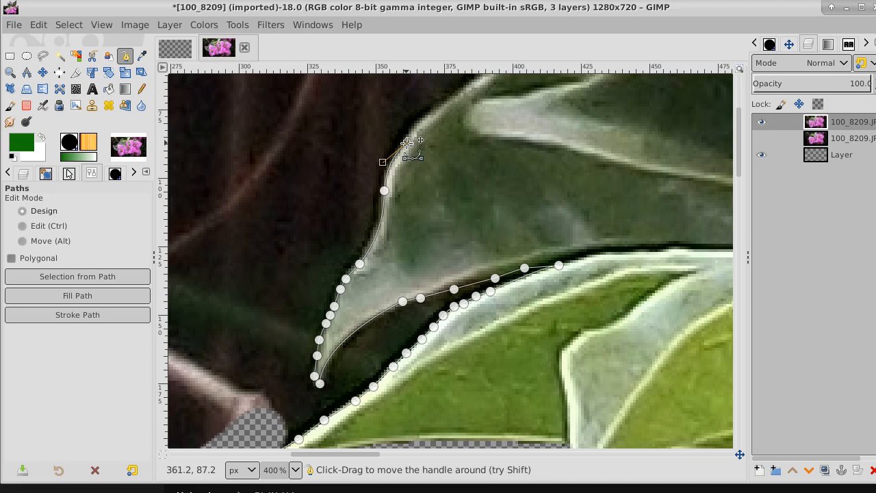
- Continue the path along the dark leaf's upper left edge, from the shoulder bend up to the start of the folded tip
drag(406, 142, 300, 251)
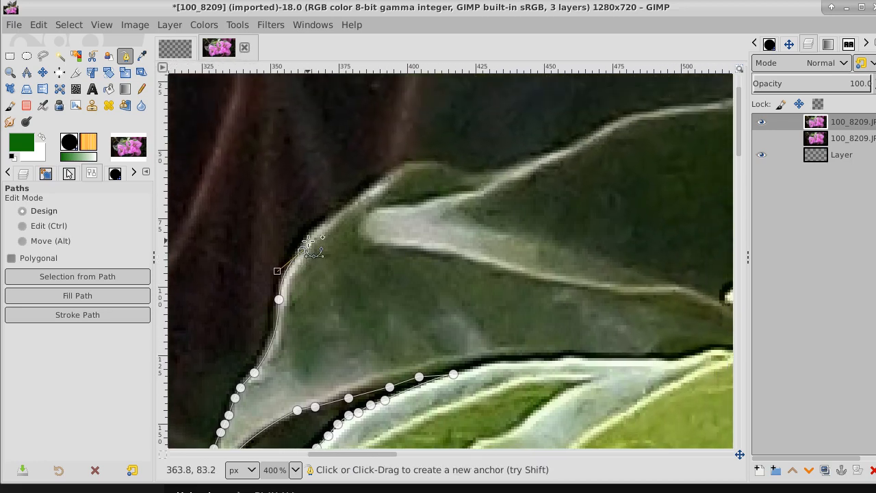
click(308, 239)
click(318, 226)
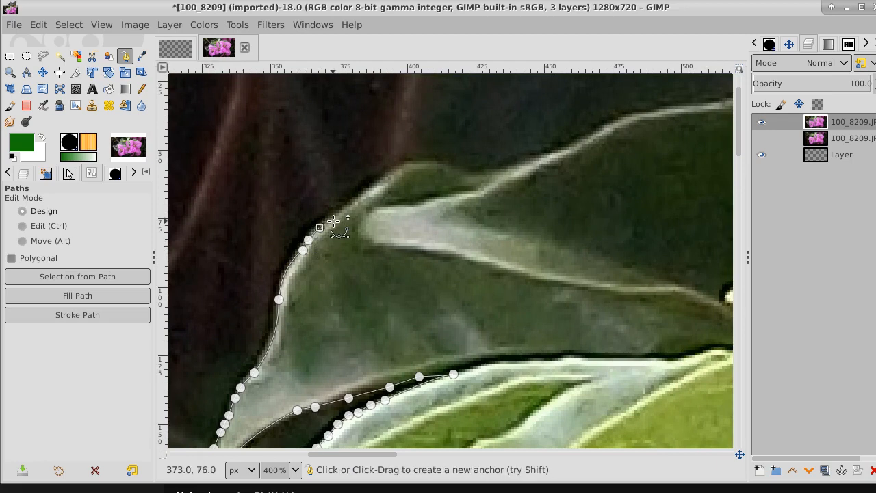
click(335, 216)
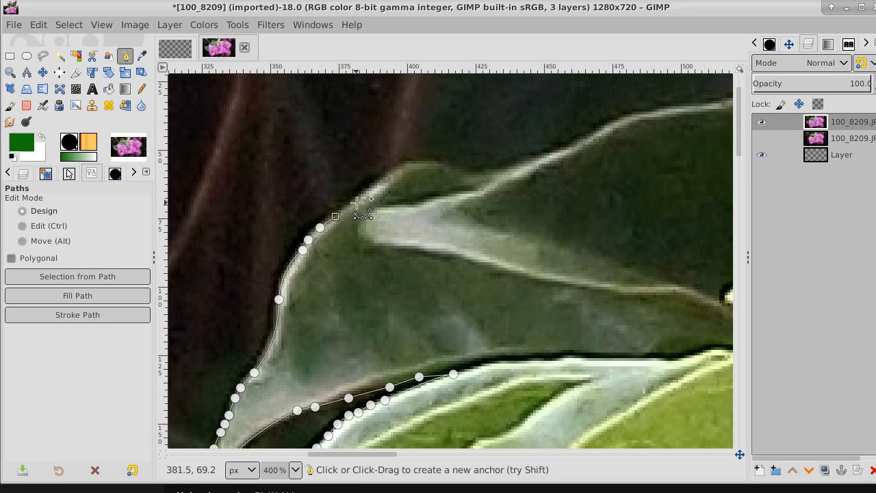
click(356, 201)
click(374, 187)
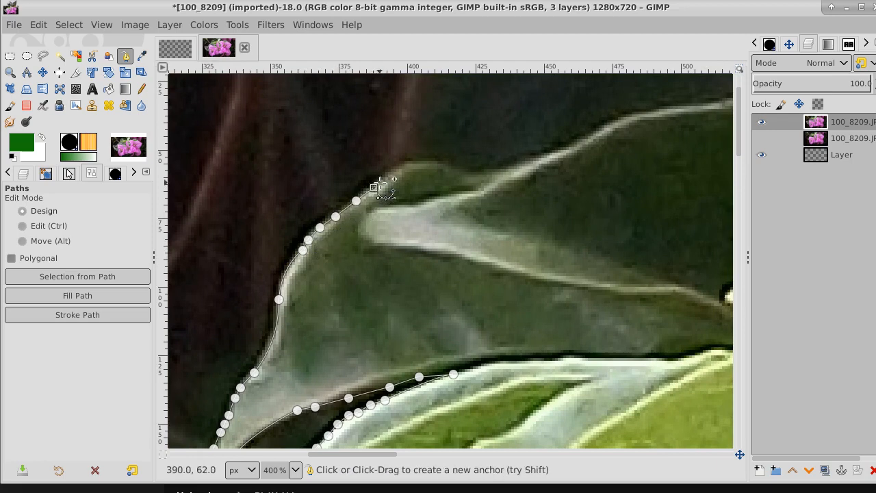
click(385, 178)
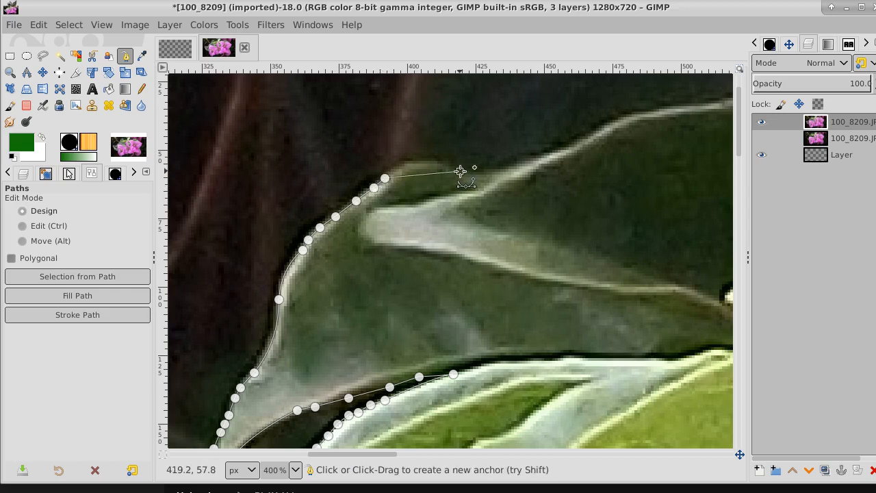
- Curve the path over the folded tip and trace the rising upper edge of the large dark leaf behind it
drag(460, 170, 530, 161)
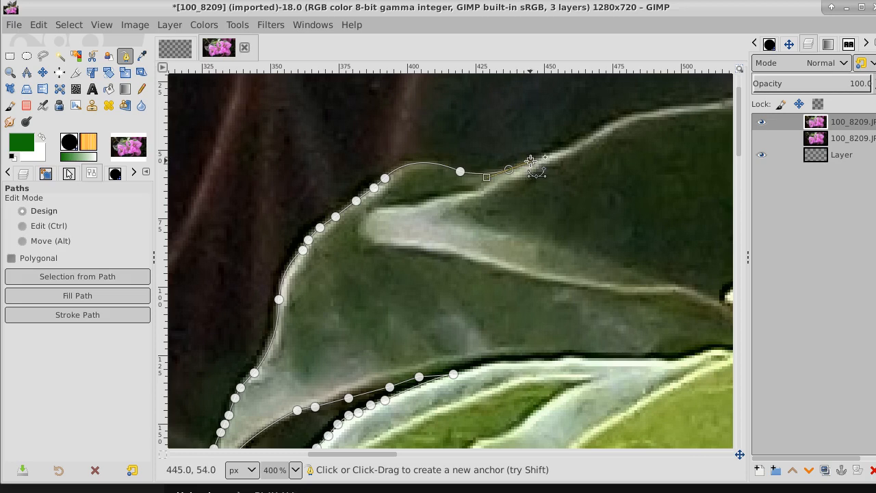
click(551, 155)
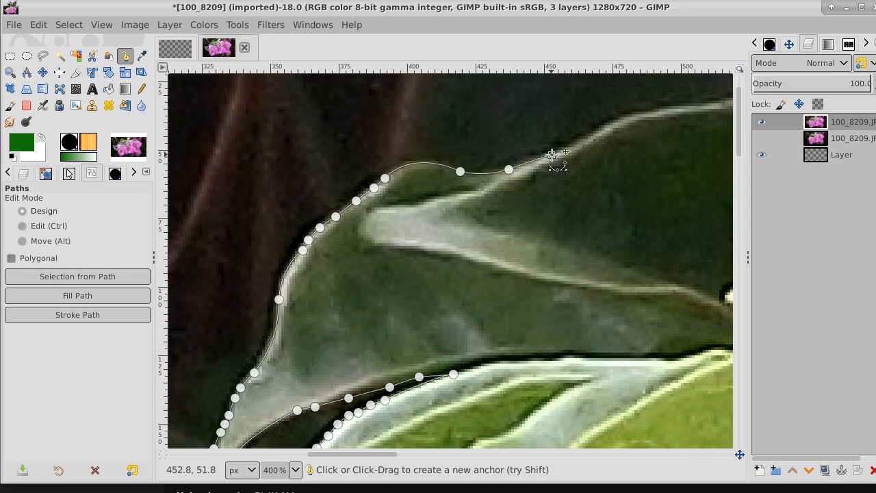
click(572, 146)
click(586, 138)
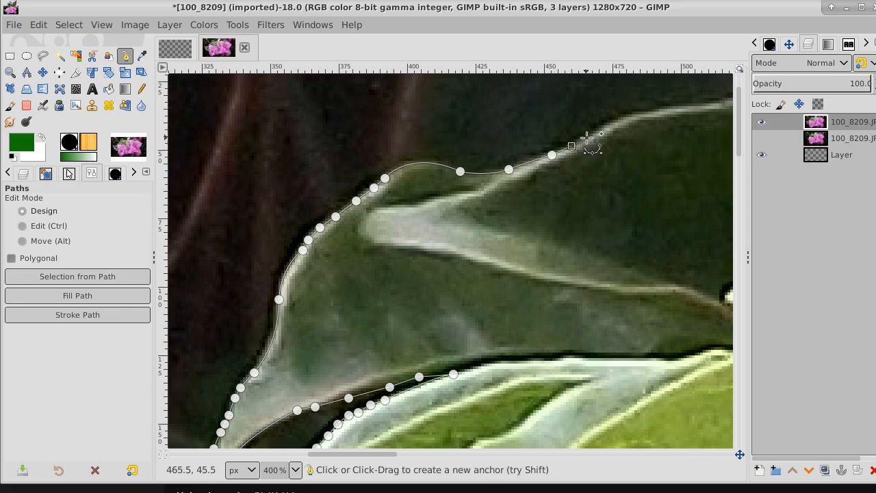
click(607, 127)
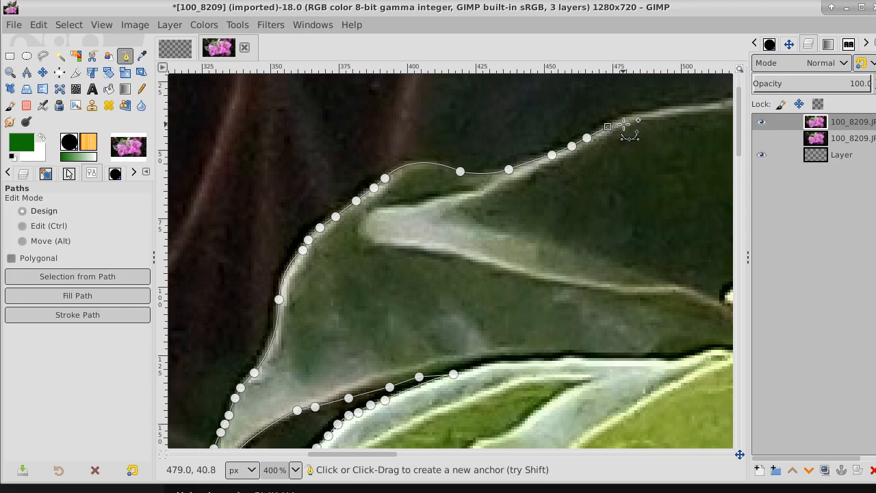
click(620, 118)
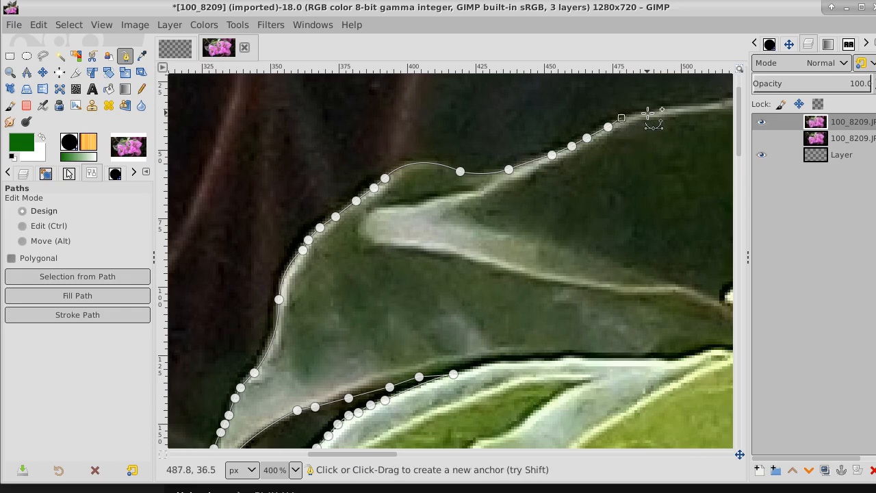
click(648, 112)
drag(647, 113, 385, 156)
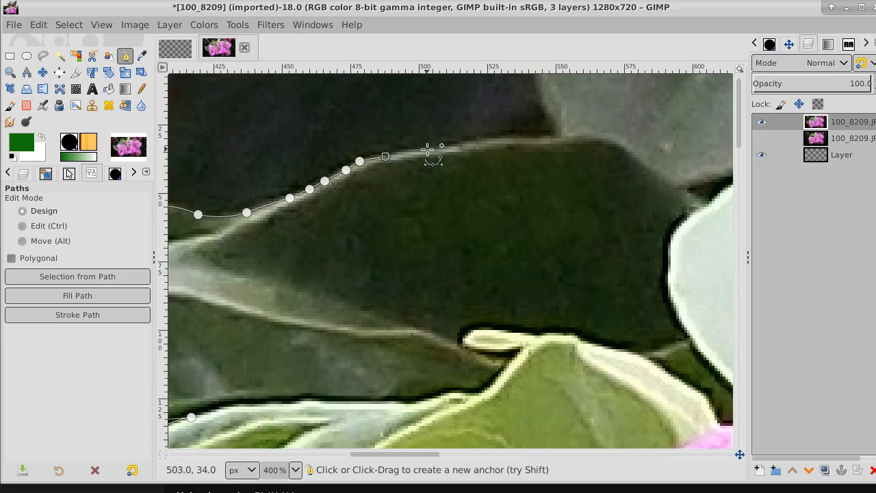
- Trace the path along the large dark leaf's nearly flat top edge, past its junction with the grey leaf
click(427, 148)
click(451, 147)
click(491, 141)
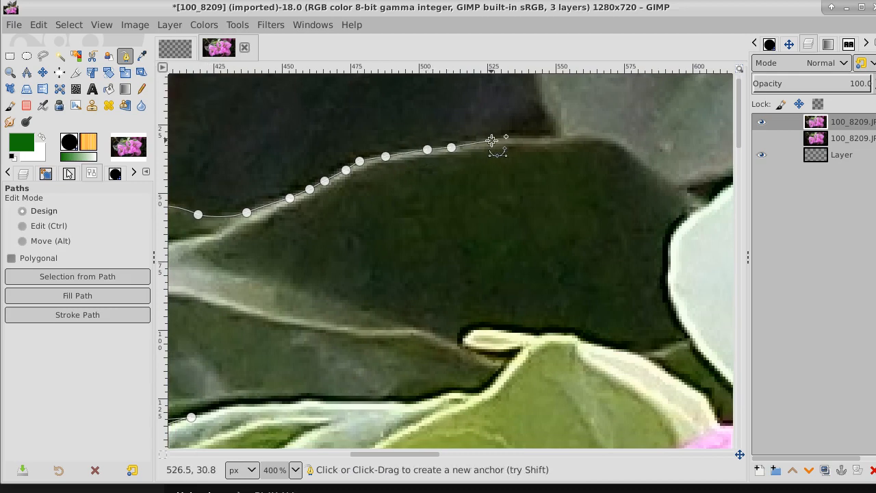
click(521, 141)
click(549, 139)
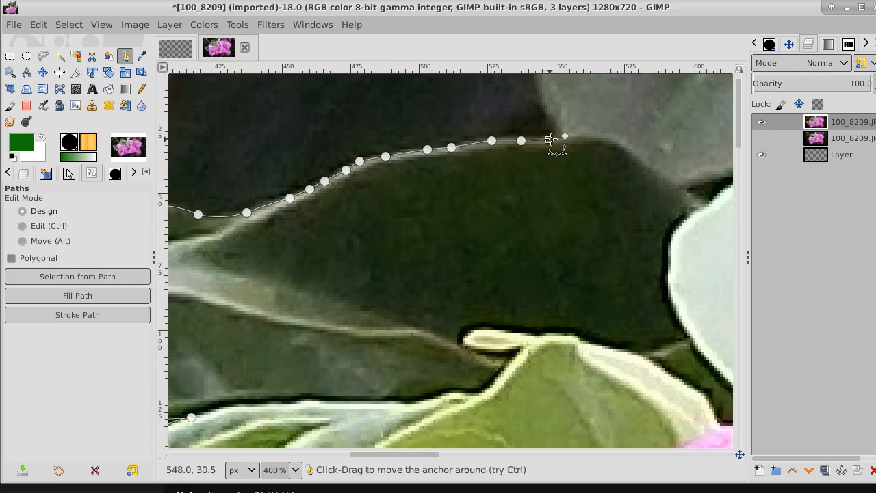
click(568, 138)
click(590, 138)
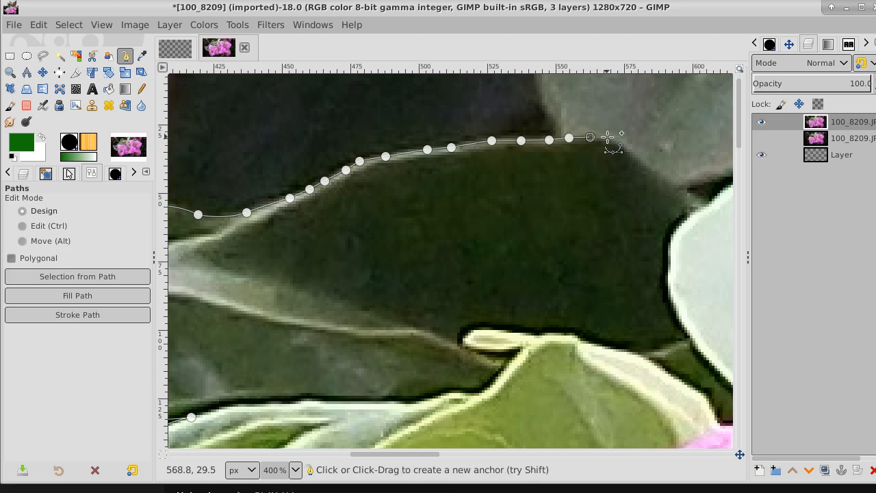
- Bend the path down the dark leaf's sloping edge until it reaches the pale green leaf
click(606, 138)
click(628, 147)
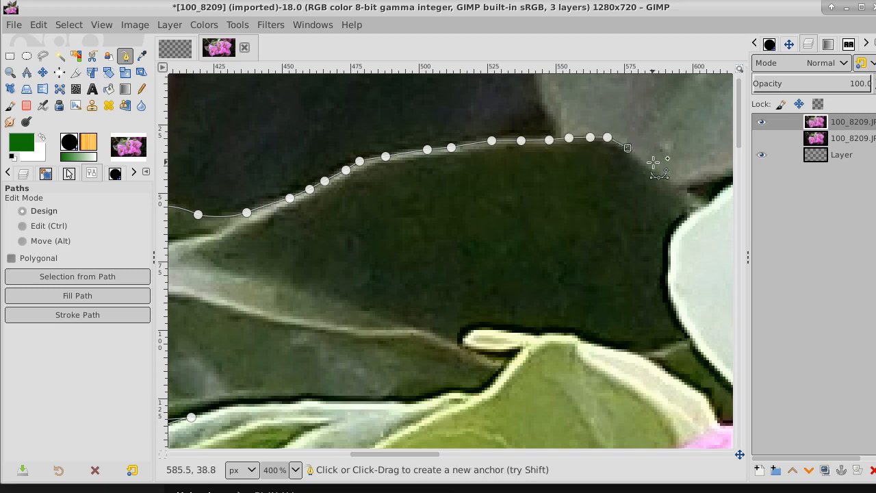
click(650, 165)
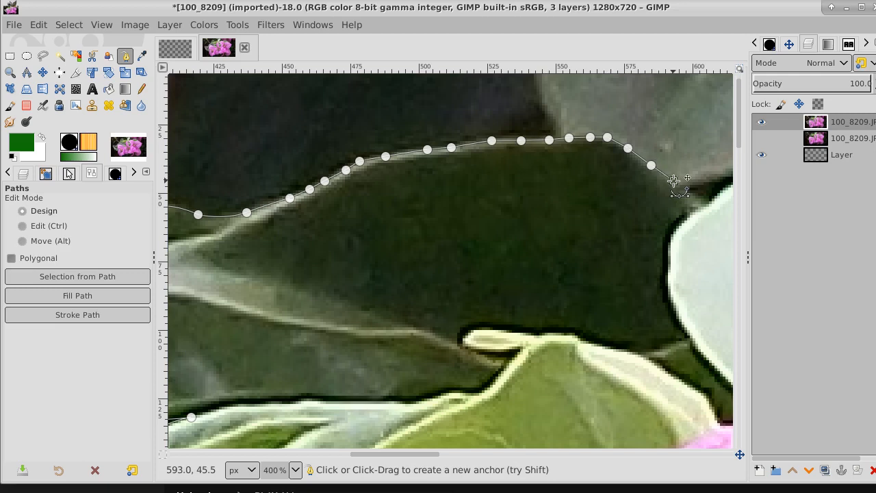
click(673, 180)
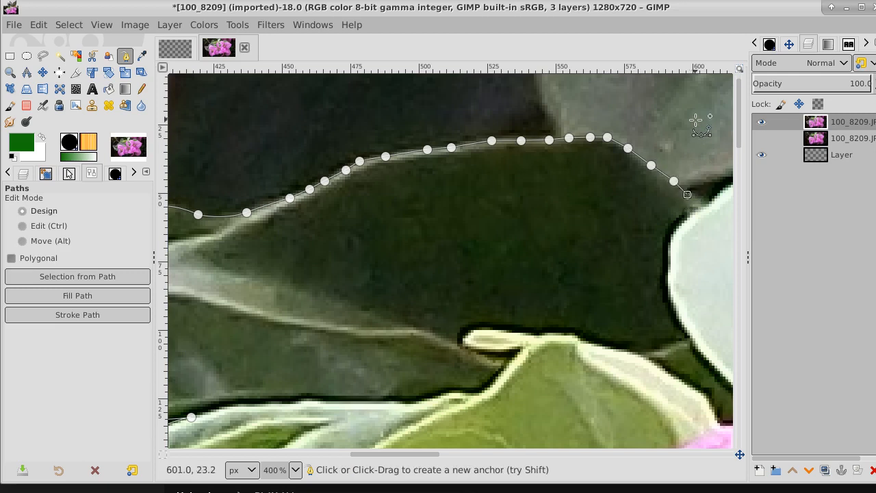
- Undo the last anchor added to the leaf path
click(10, 73)
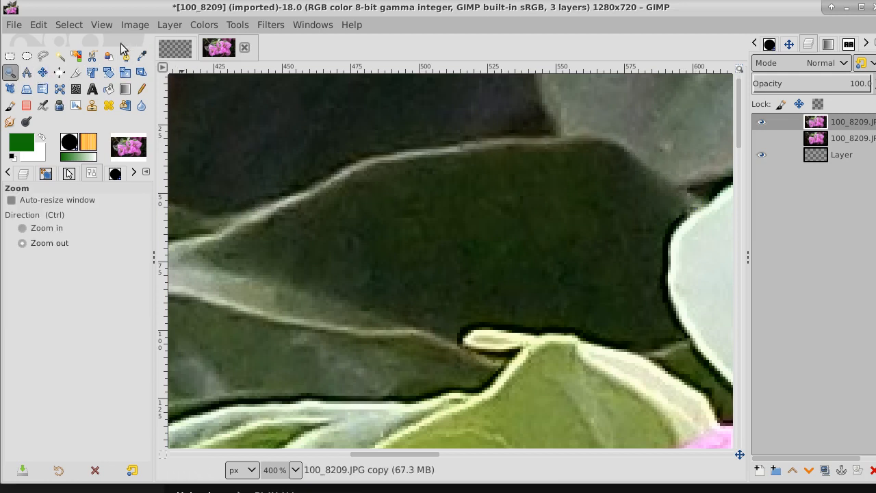
click(37, 26)
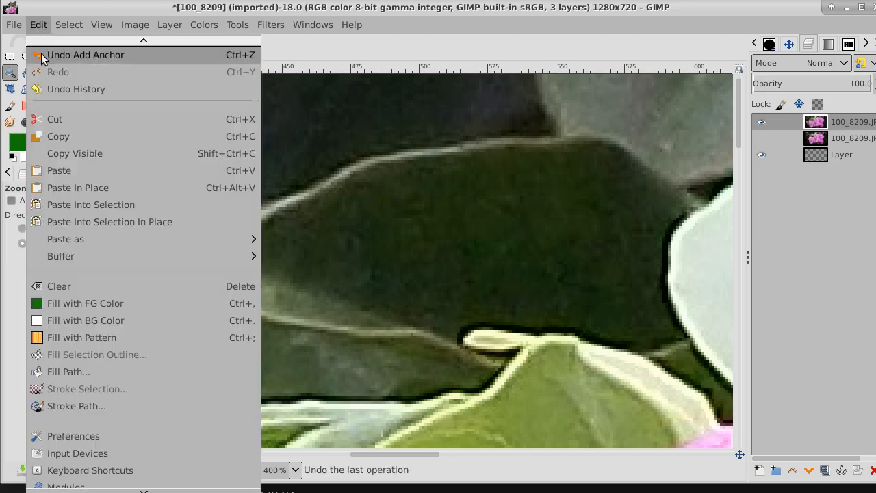
click(41, 53)
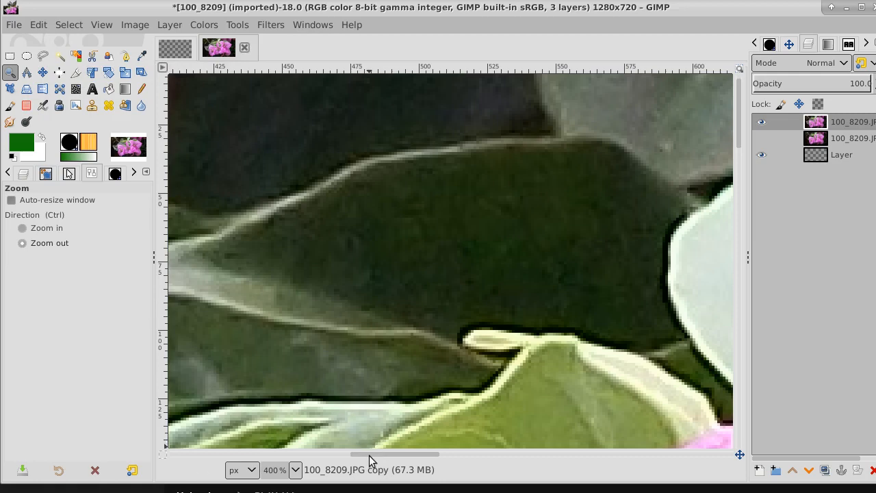
- Fuzzy-select the dark background around the dark leaf at 200% zoom, widening the threshold until the selection reaches the leaf edges
drag(369, 455, 348, 455)
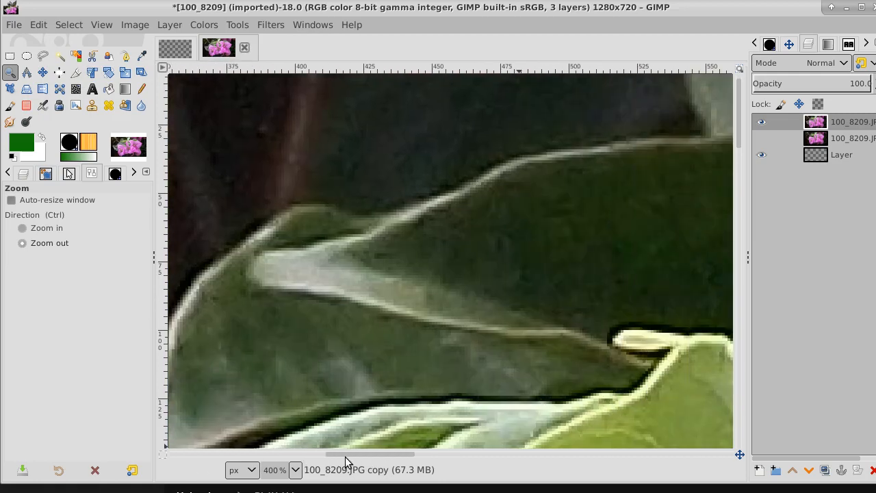
click(329, 257)
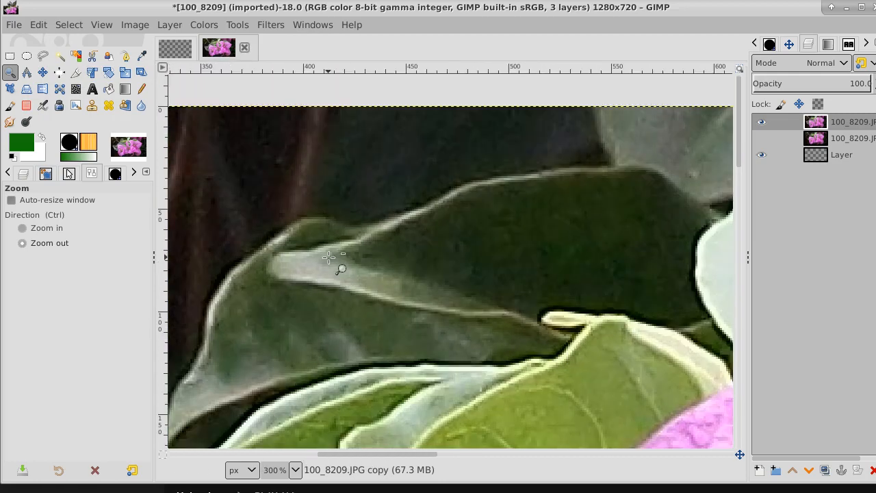
click(330, 257)
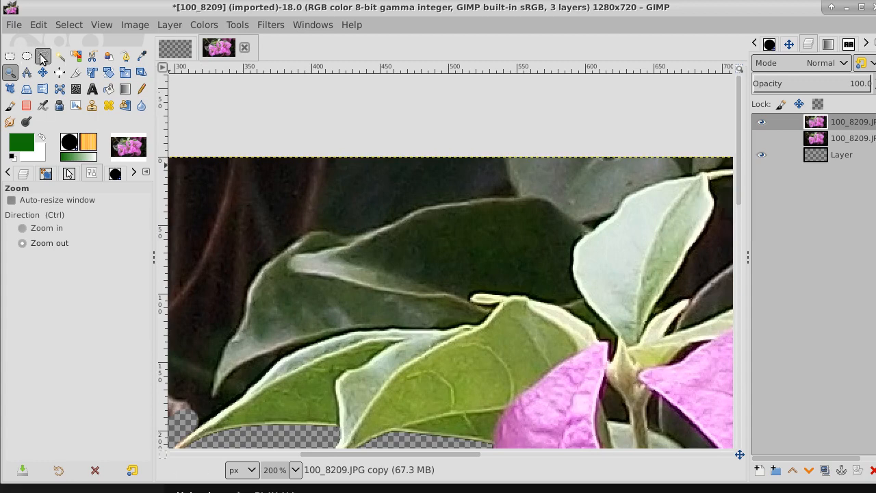
click(125, 58)
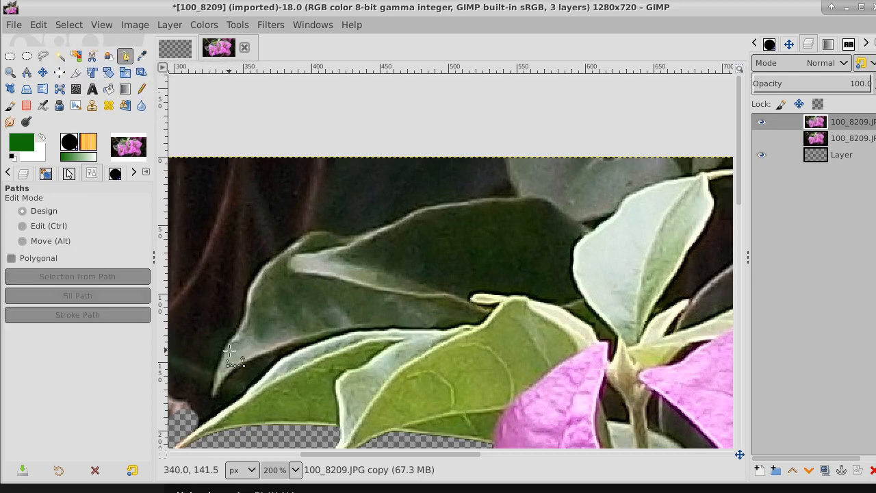
click(59, 56)
drag(374, 208, 465, 228)
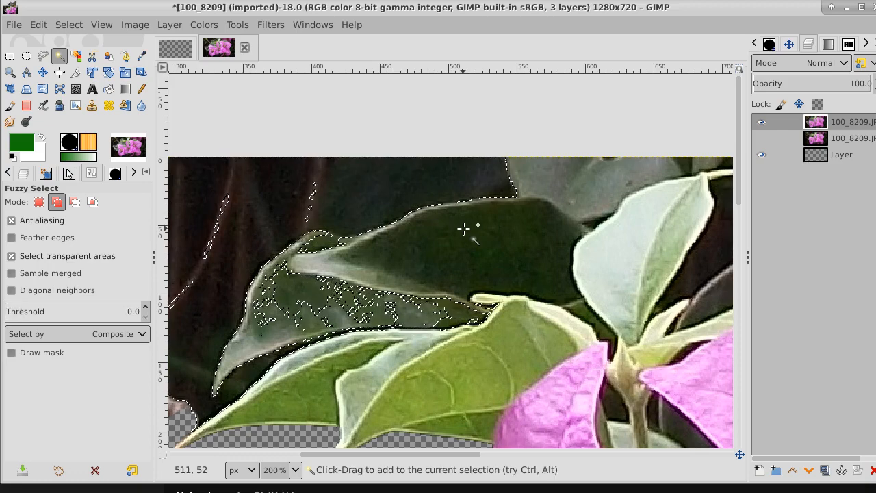
- Erase the selected background beside the dark leaf's left edge and in the gap above the light green leaf, using the size 19 eraser
click(26, 105)
drag(259, 248, 203, 384)
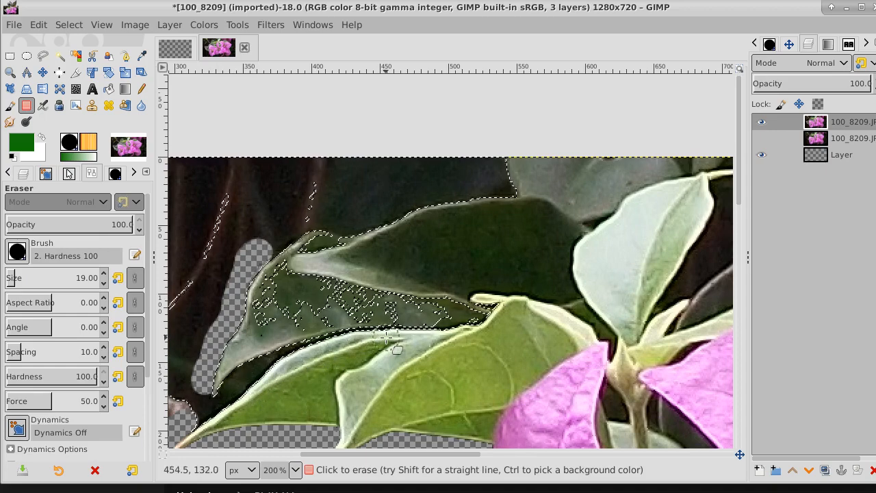
mouse_move(382, 338)
mouse_down()
mouse_move(279, 357)
mouse_move(239, 374)
mouse_move(209, 406)
mouse_up()
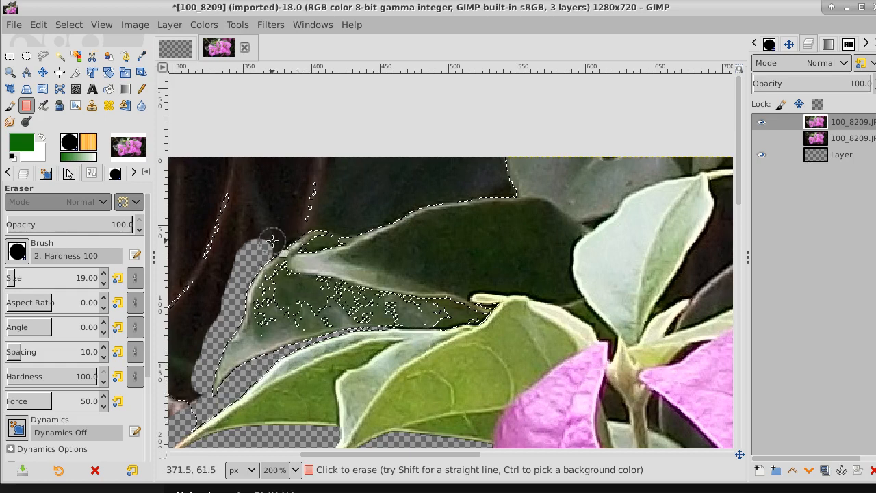
- Erase the selected background along the dark leaf's upper edge up to the grey leaf, undoing the first stroke, and clear the selection
mouse_move(259, 275)
mouse_down()
mouse_move(285, 232)
mouse_move(341, 223)
mouse_up()
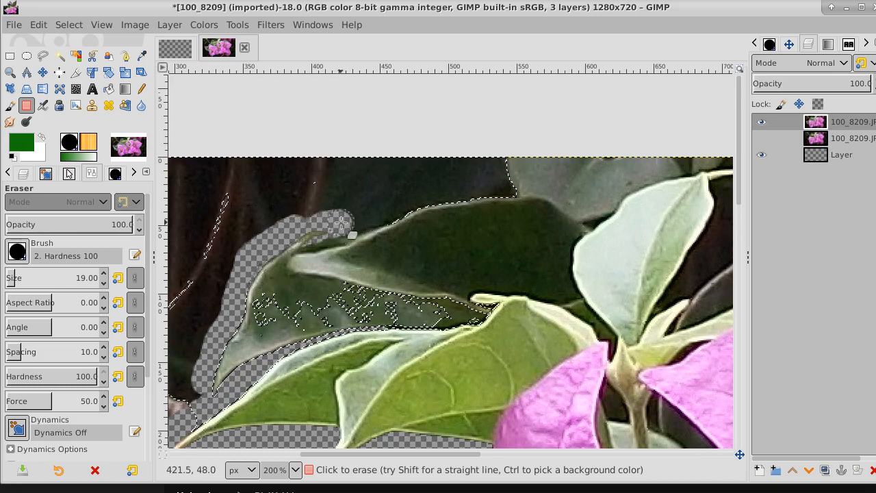
key(ctrl)
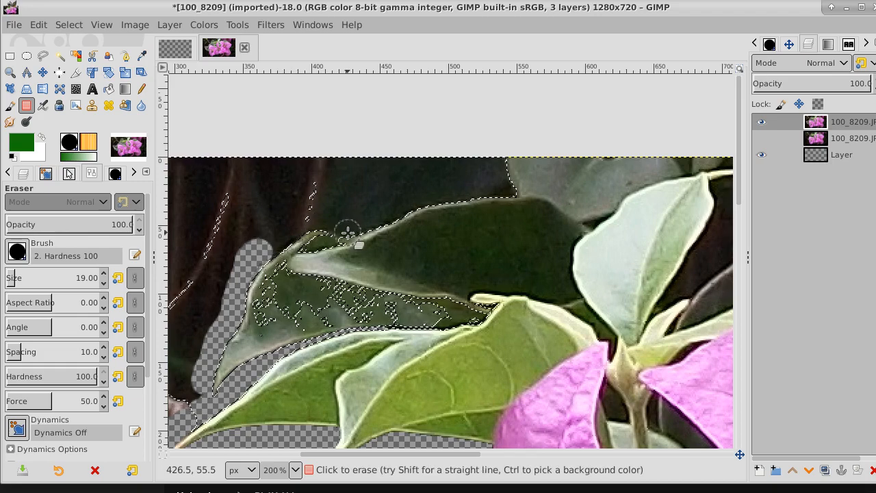
click(347, 222)
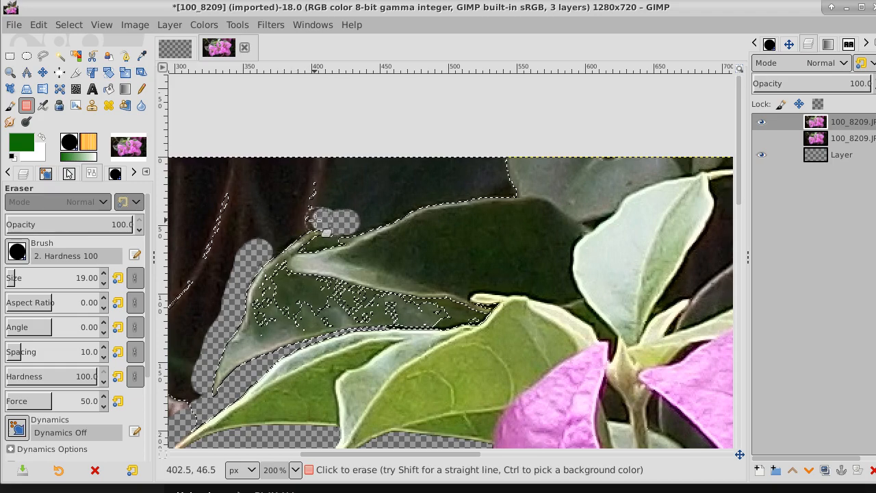
drag(276, 241, 255, 256)
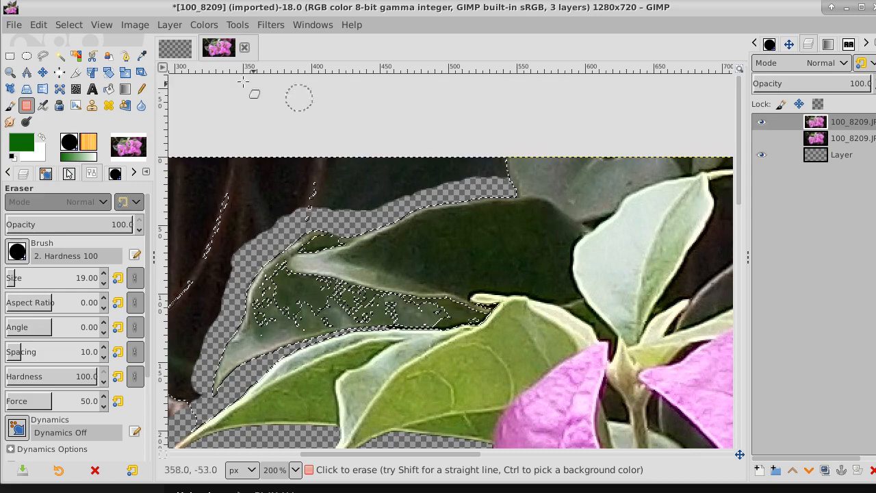
click(71, 24)
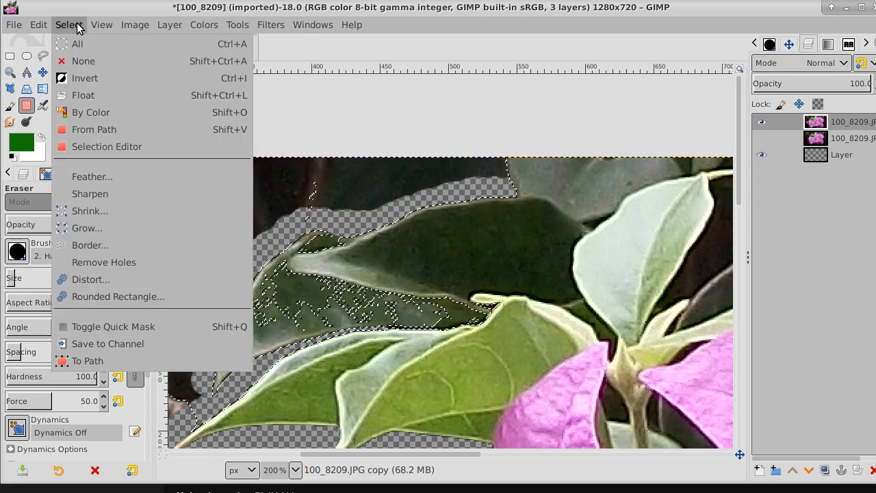
click(75, 62)
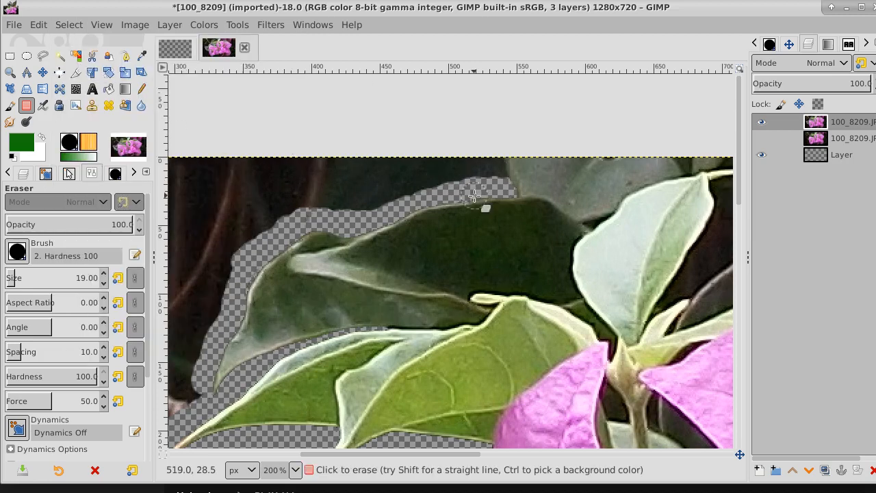
- Start a new path along the dark leaf's upper right edge and up the left edge of the pale upright leaf
drag(474, 197, 295, 272)
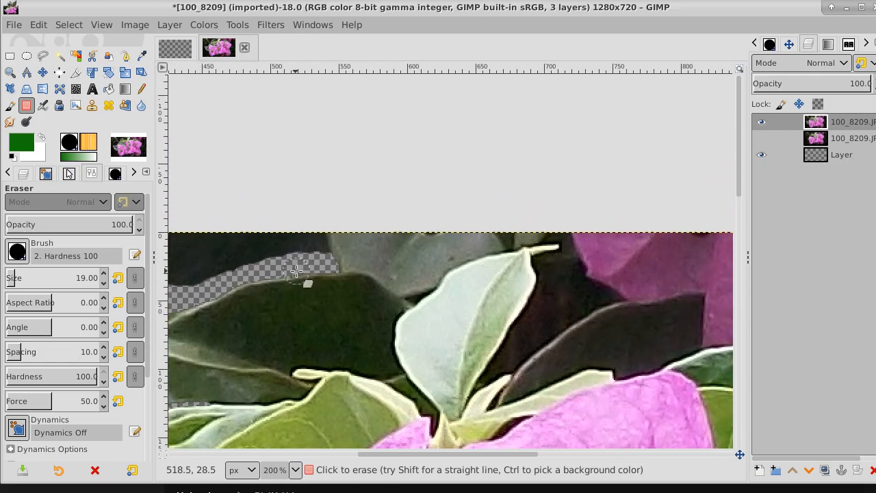
click(125, 58)
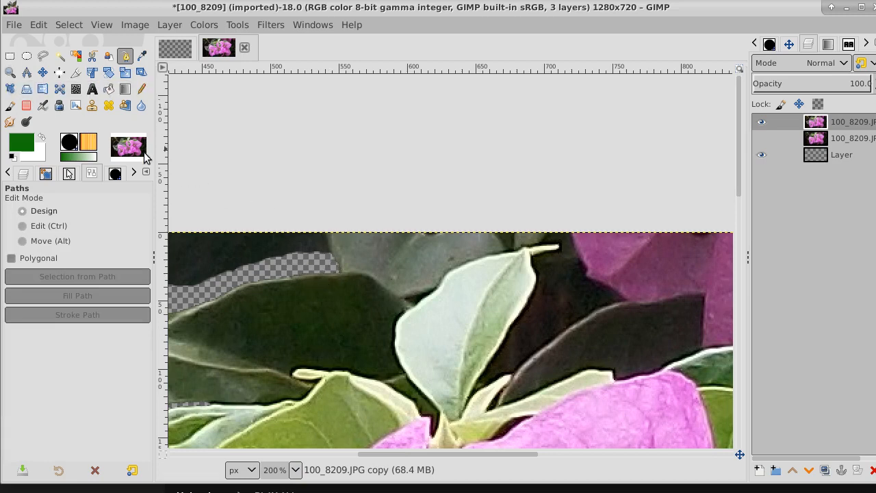
click(329, 272)
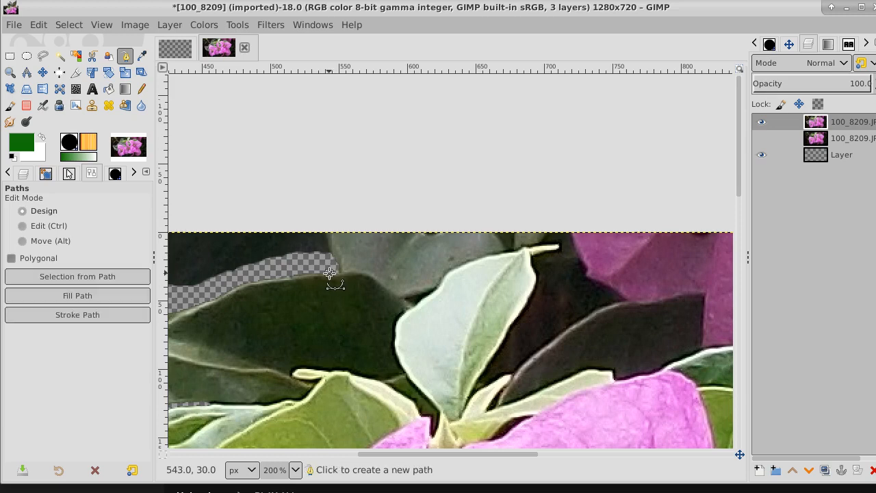
click(363, 272)
click(375, 278)
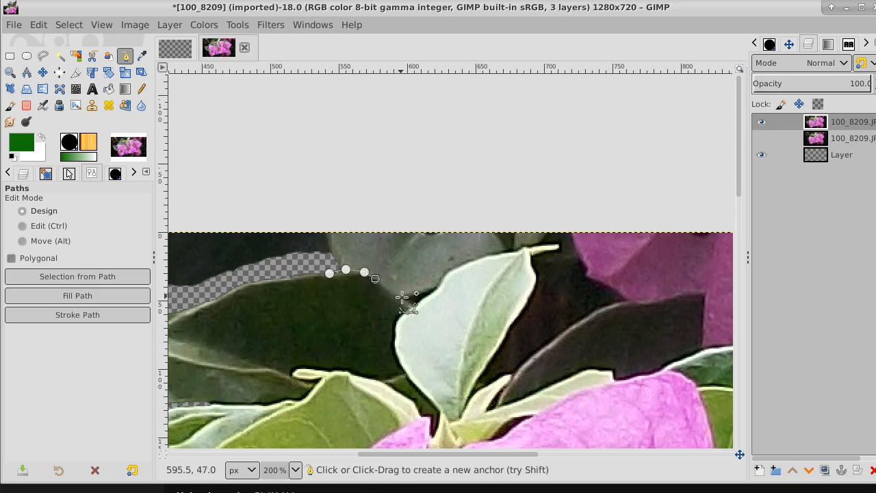
click(411, 303)
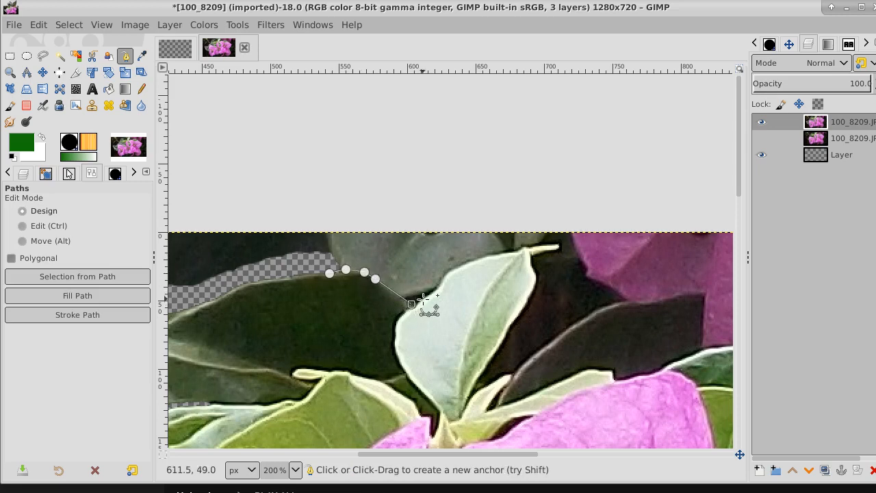
click(423, 299)
click(434, 292)
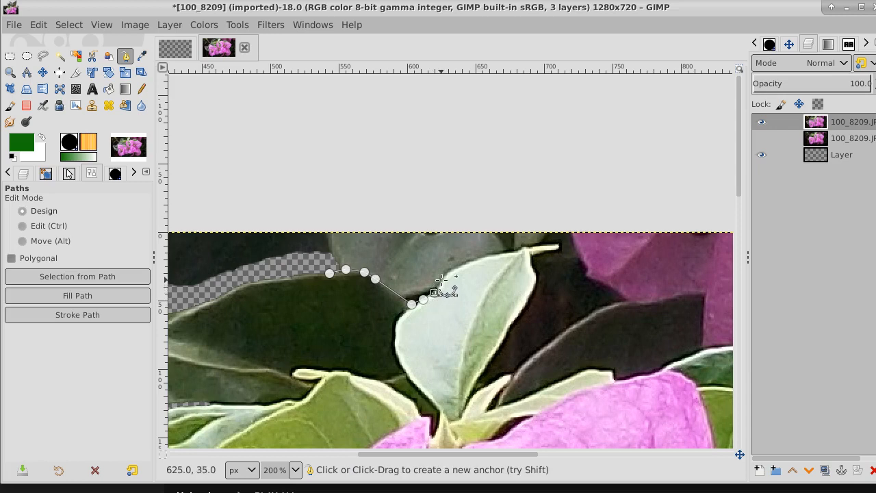
click(441, 279)
click(448, 270)
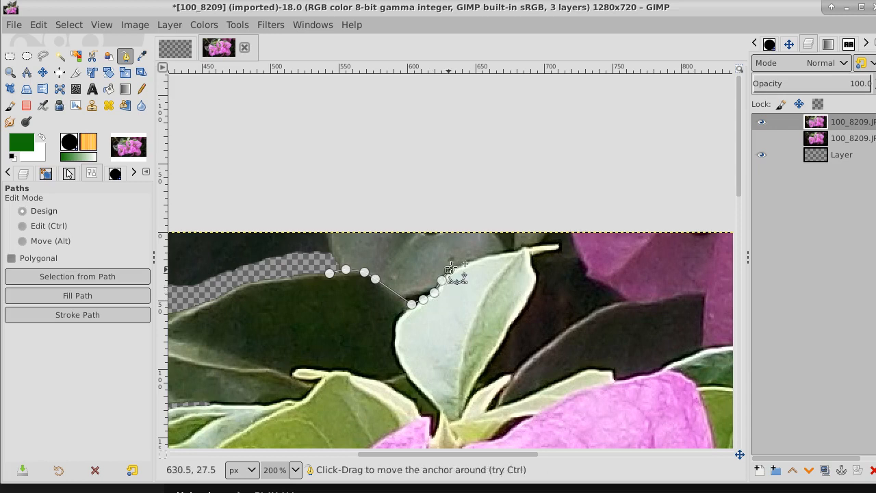
- Continue the path along the pale leaf's upper edge to the end of its thin tip
click(485, 257)
click(502, 253)
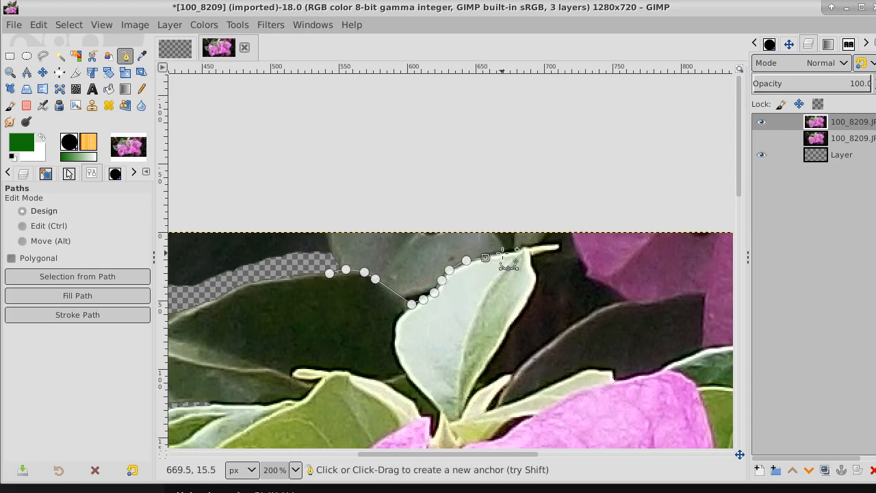
click(516, 252)
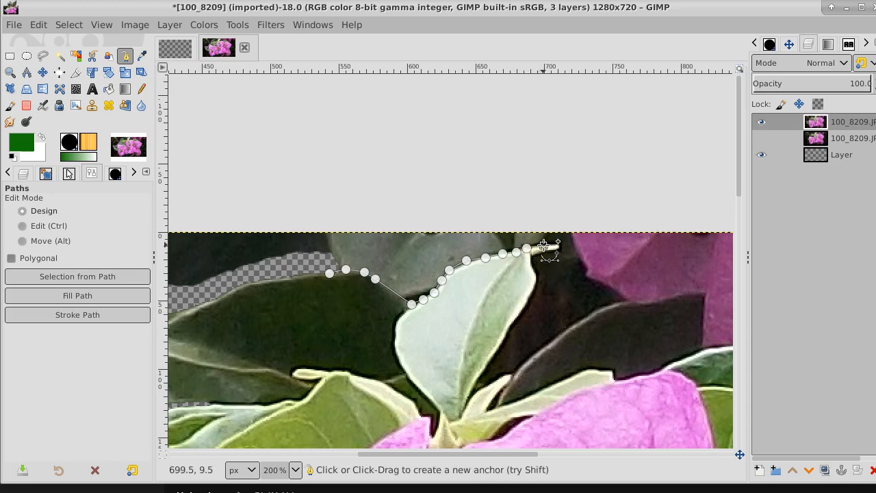
click(544, 246)
click(559, 245)
- Trace the path back from the tip and down the pale leaf's right edge toward its base
click(531, 258)
click(533, 269)
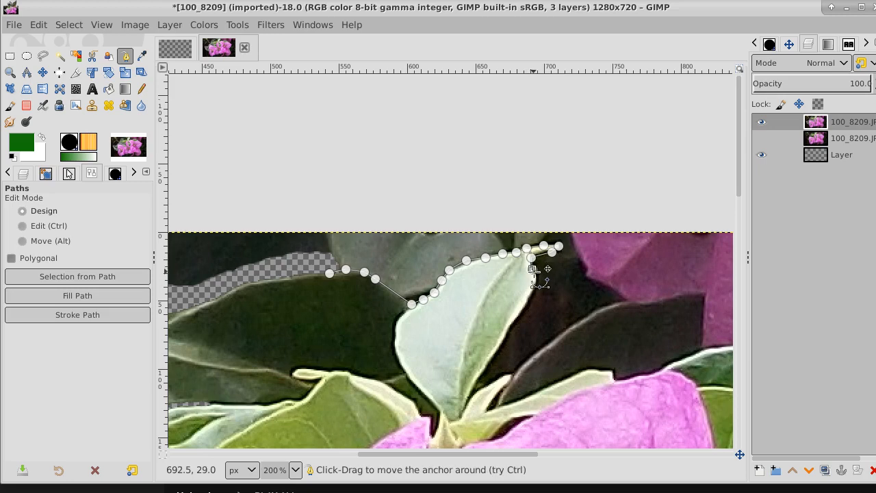
click(535, 282)
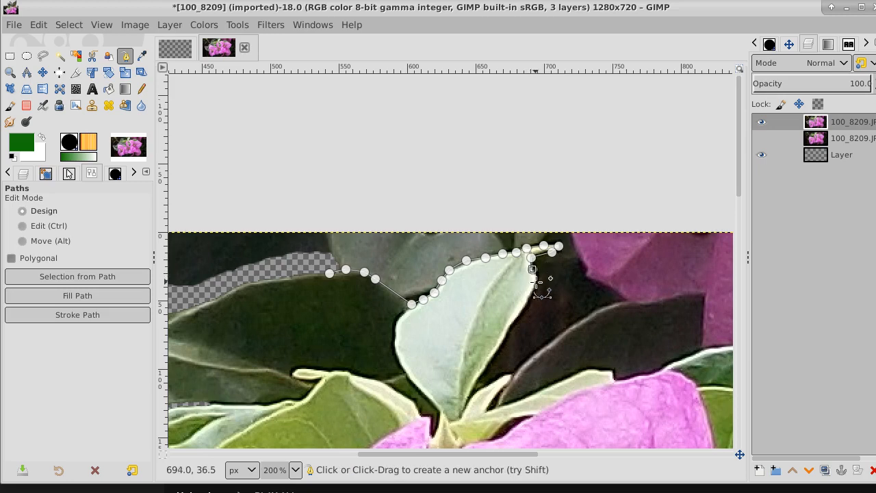
click(525, 309)
click(513, 320)
click(508, 328)
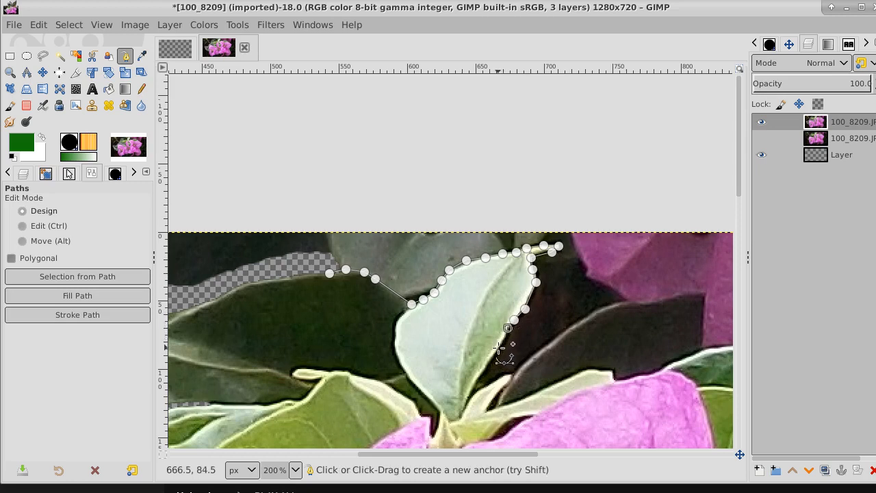
click(498, 348)
- Route the path through the dark background, over the purple petal's corner and above the image, and close it at its first anchor
click(552, 327)
click(598, 247)
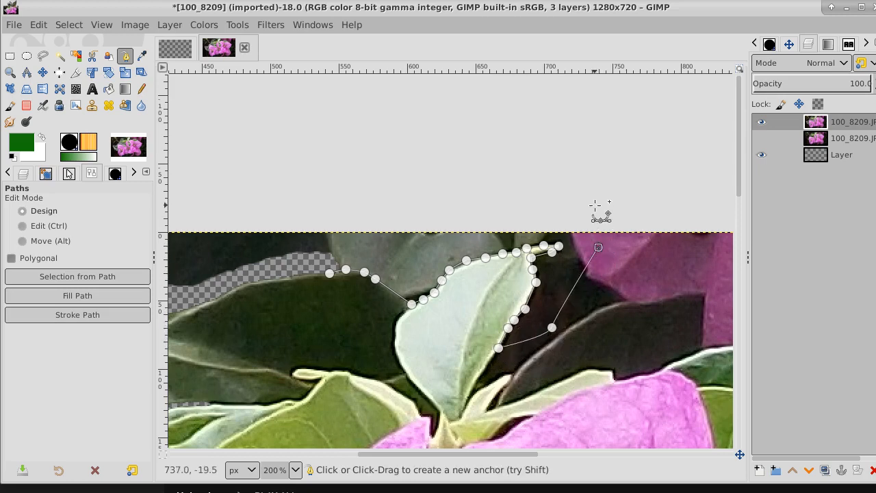
click(594, 205)
click(331, 202)
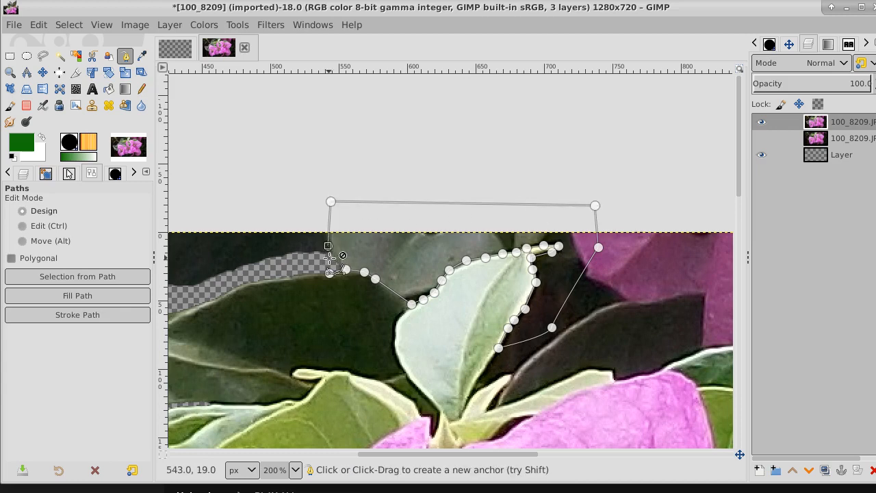
click(335, 275)
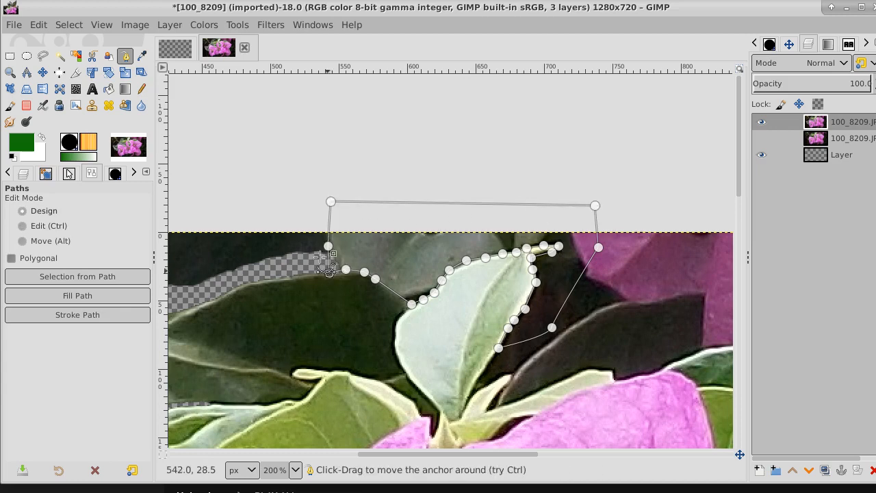
- Convert the path to a selection, delete the background inside it around the pale leaf, and clear the selection
click(75, 29)
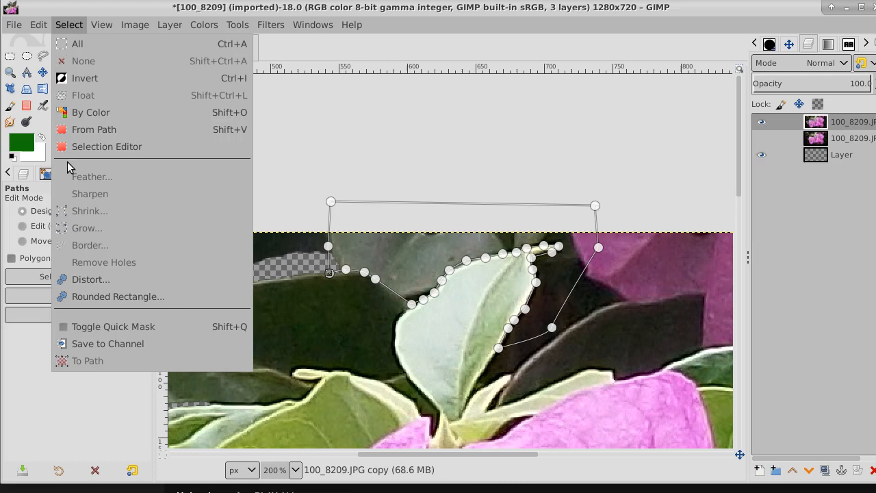
click(81, 126)
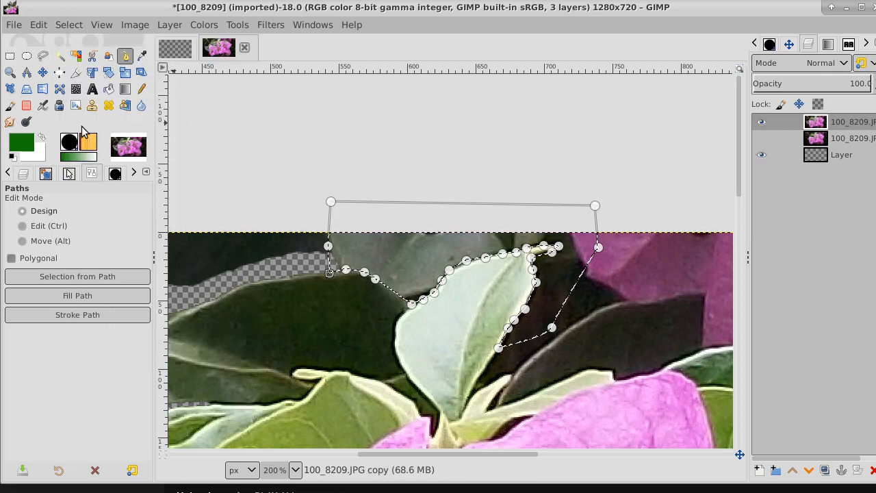
key(Delete)
click(75, 27)
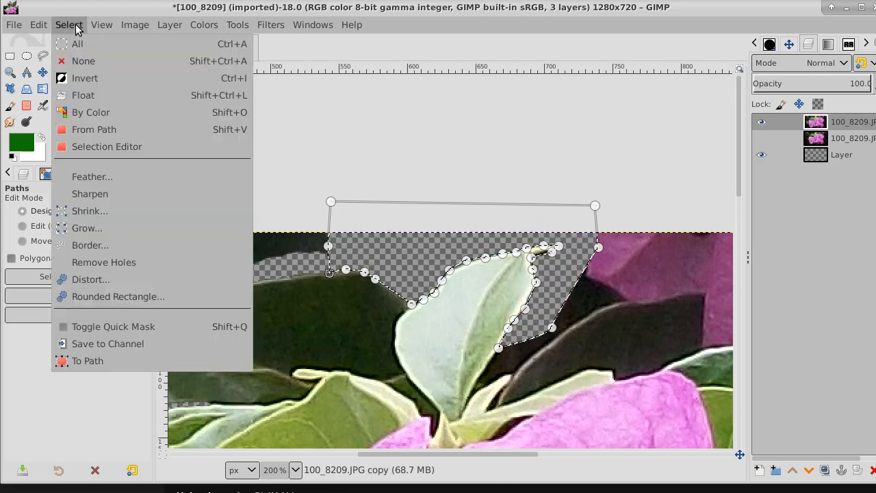
click(78, 61)
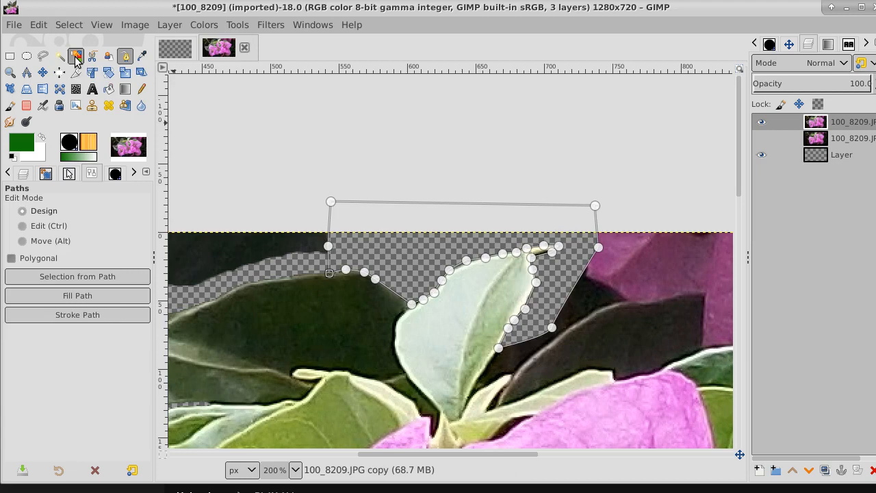
- Fuzzy-select the remaining dark gap between the pale leaf, the purple petal and the dark brown leaf
click(43, 72)
drag(507, 304, 344, 230)
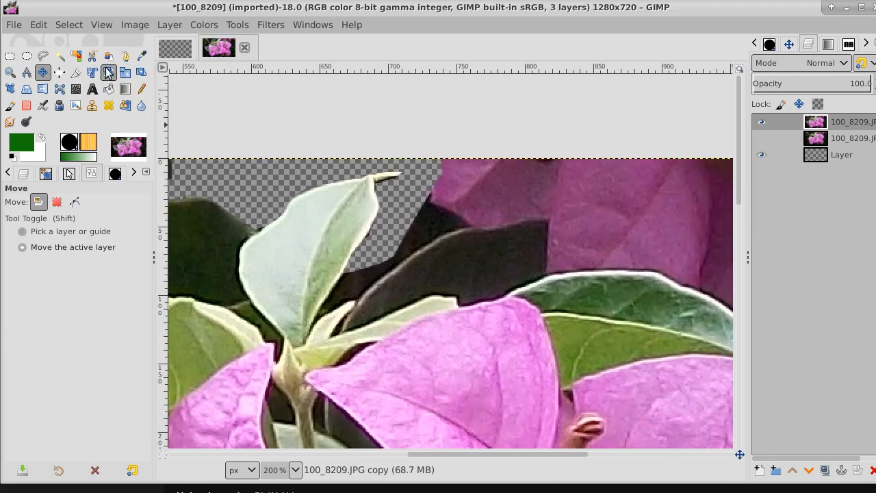
click(60, 57)
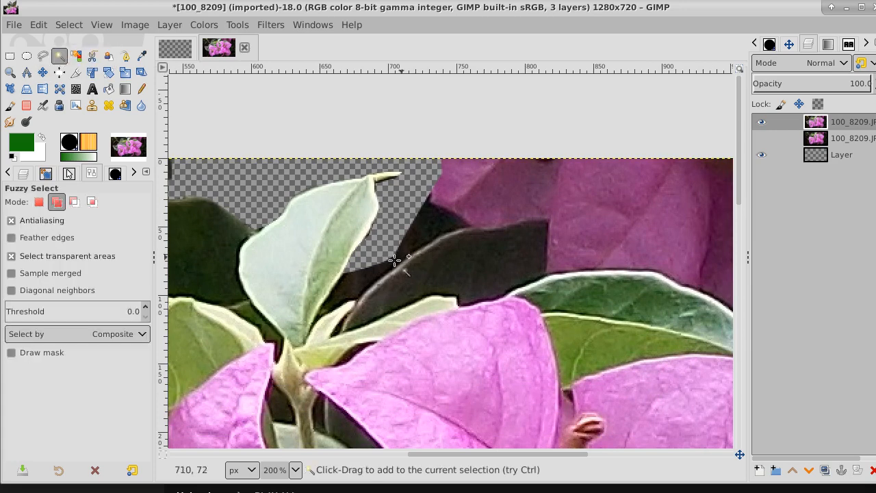
drag(358, 286, 458, 213)
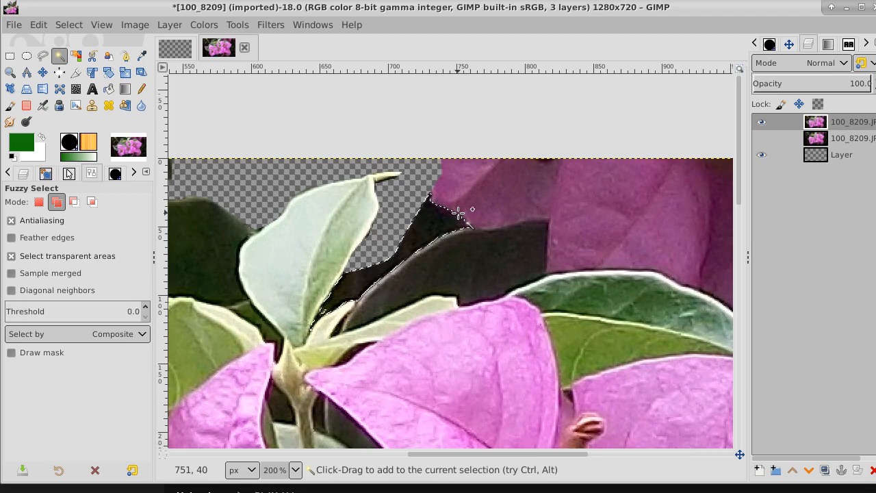
- Erase the selected dark gap beside the pale leaf with the size 19 eraser and clear the selection
click(141, 89)
mouse_move(474, 219)
mouse_down()
mouse_move(414, 243)
mouse_move(405, 274)
mouse_up()
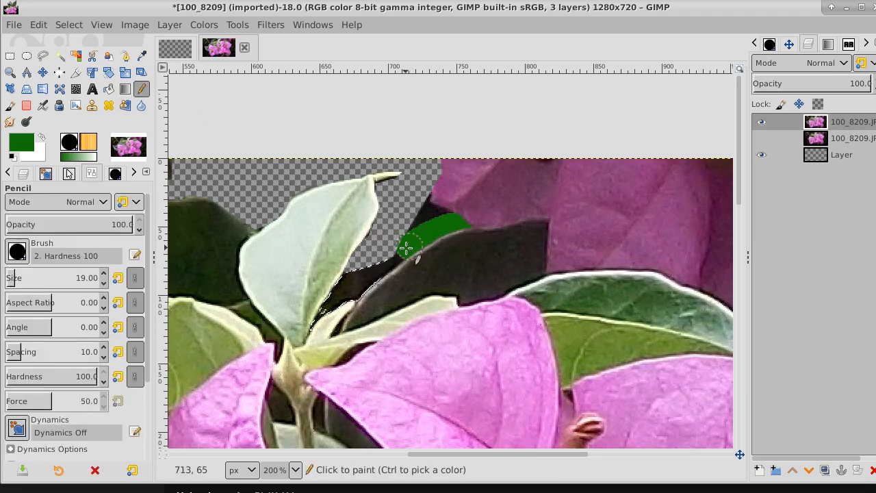
click(26, 105)
mouse_move(465, 222)
mouse_down()
mouse_move(483, 217)
mouse_move(426, 235)
mouse_move(308, 318)
mouse_move(360, 259)
mouse_move(442, 203)
mouse_move(462, 219)
mouse_move(422, 256)
mouse_move(351, 288)
mouse_up()
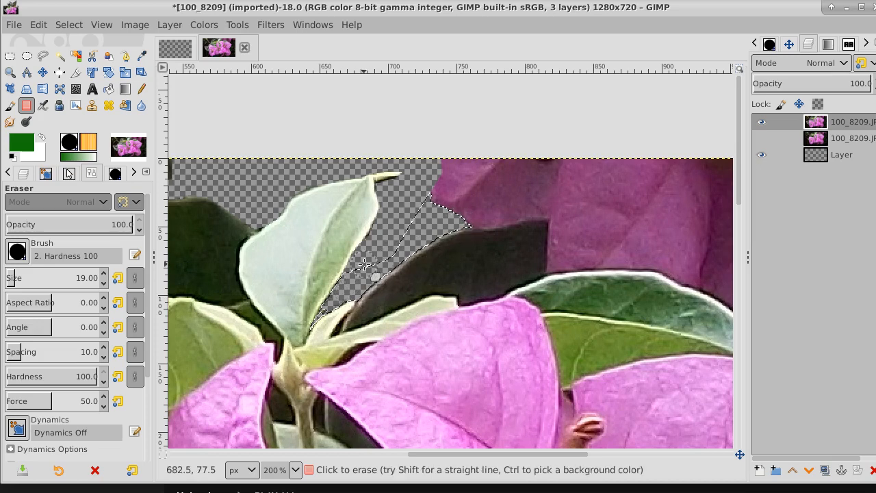
click(61, 26)
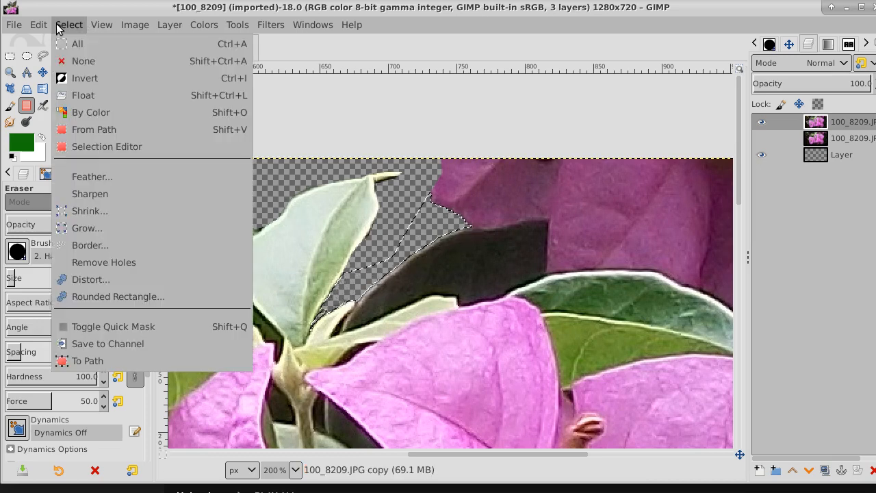
click(69, 60)
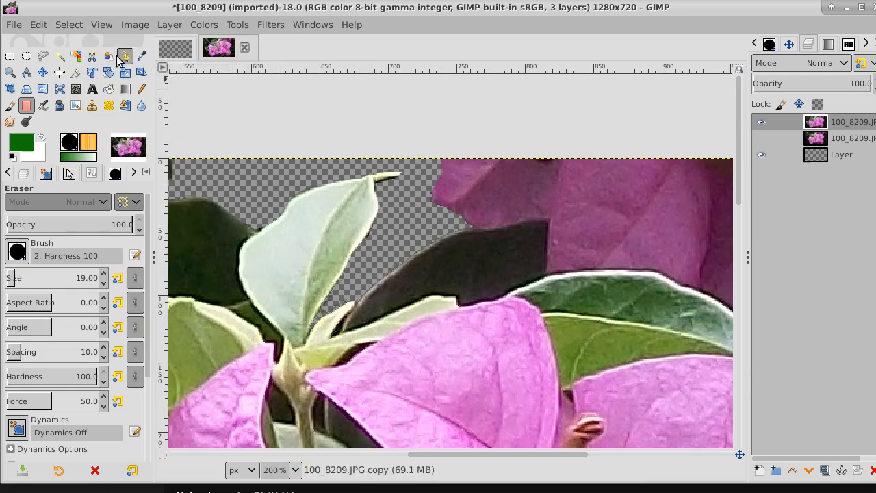
- Fuzzy-select the small dark gap between the pale leaf bases and the brown leaf, and erase it
click(59, 57)
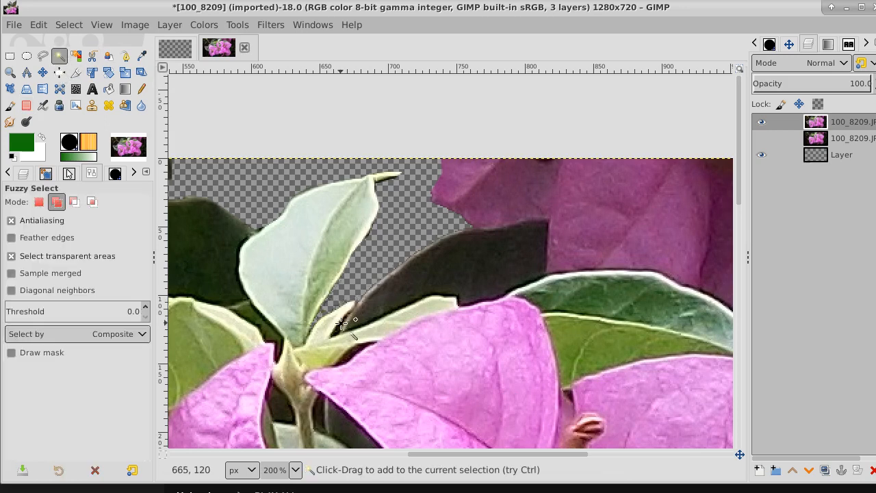
drag(342, 323, 414, 316)
mouse_move(454, 285)
mouse_down()
mouse_move(495, 257)
mouse_move(473, 248)
mouse_up()
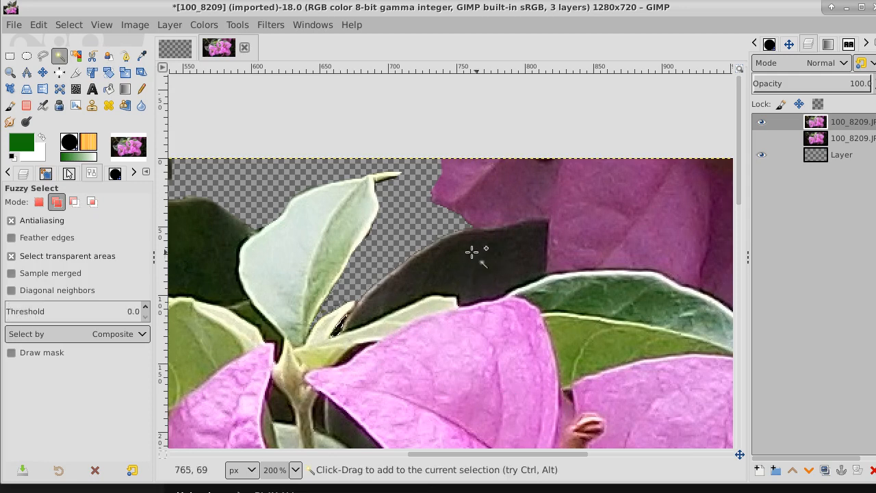
click(26, 106)
drag(347, 314, 337, 339)
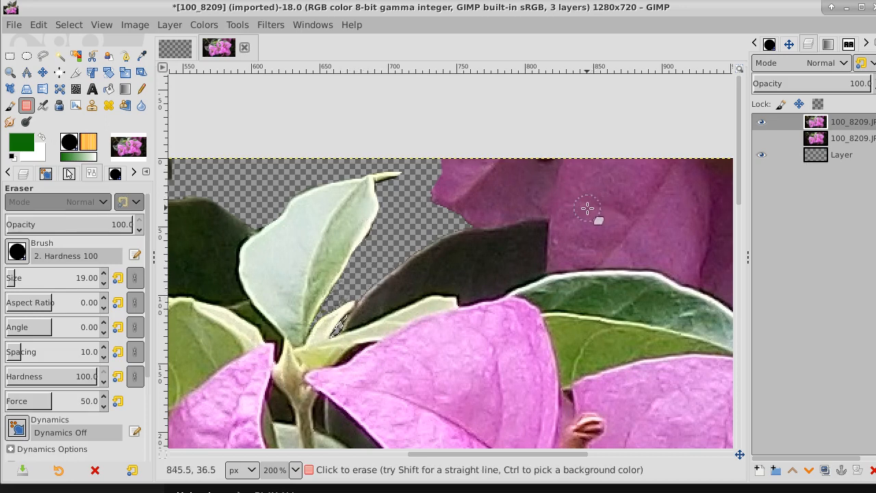
- Add the shaded purple petals behind the leaves to the selection with Fuzzy Select, widening the threshold until it reaches the leaf edges
drag(586, 205, 498, 234)
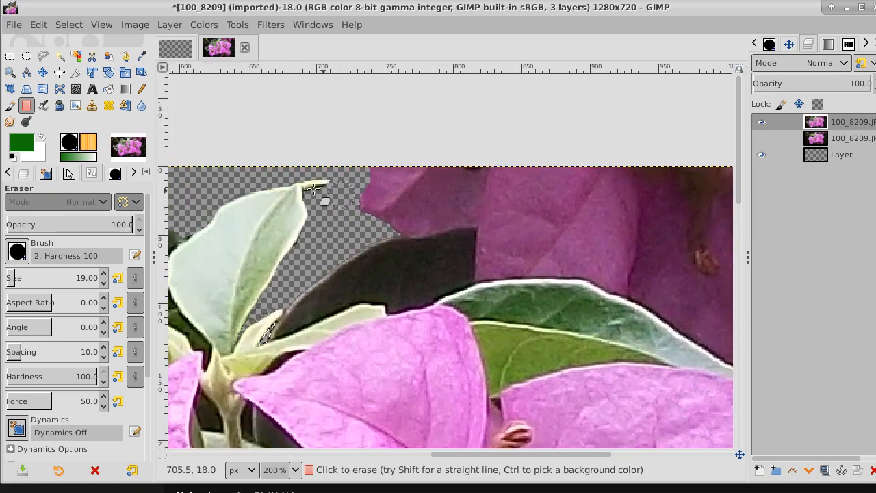
click(59, 56)
drag(434, 217, 547, 220)
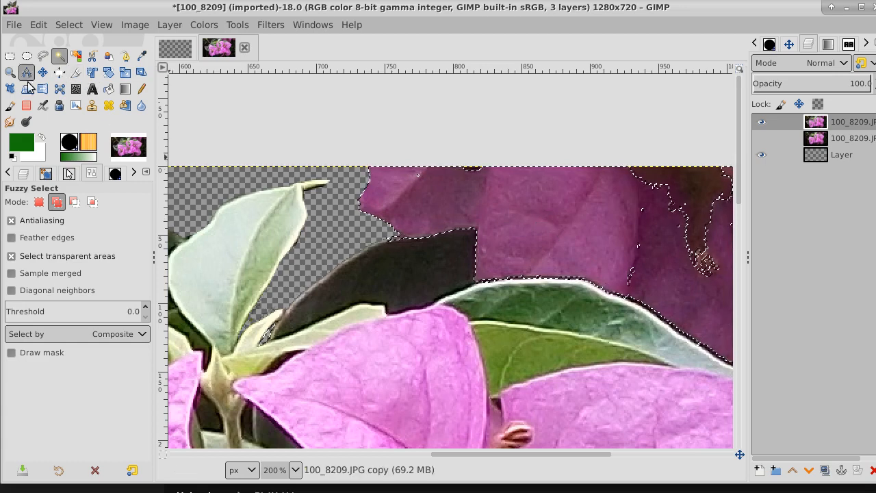
- Erase the selected purple petals along the brown and green leaf edges to the lower petal tip, and clear the selection
click(26, 104)
mouse_move(503, 221)
mouse_down()
mouse_move(382, 231)
mouse_move(359, 203)
mouse_move(493, 205)
mouse_move(476, 271)
mouse_move(553, 265)
mouse_move(606, 277)
mouse_move(743, 360)
mouse_move(691, 304)
mouse_move(497, 247)
mouse_move(505, 215)
mouse_move(493, 191)
mouse_move(378, 195)
mouse_move(376, 165)
mouse_up()
drag(456, 234, 220, 162)
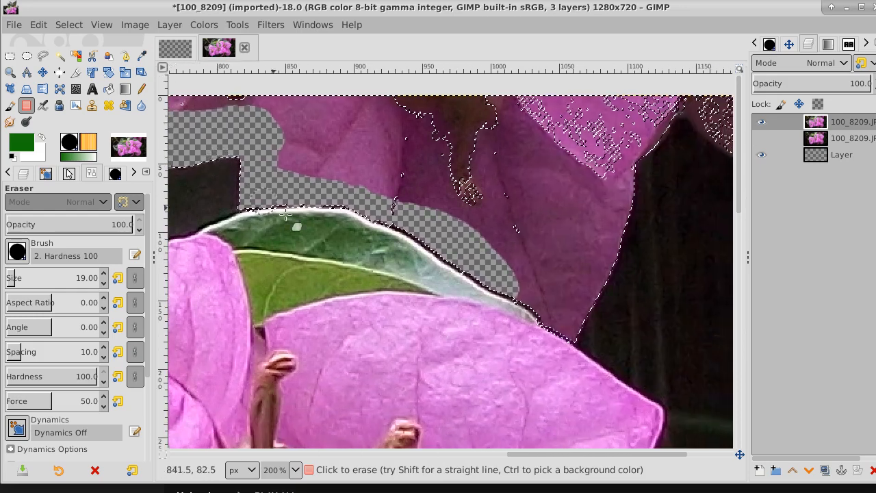
mouse_move(522, 287)
mouse_down()
mouse_move(501, 282)
mouse_move(576, 338)
mouse_move(611, 251)
mouse_move(574, 304)
mouse_move(551, 251)
mouse_up()
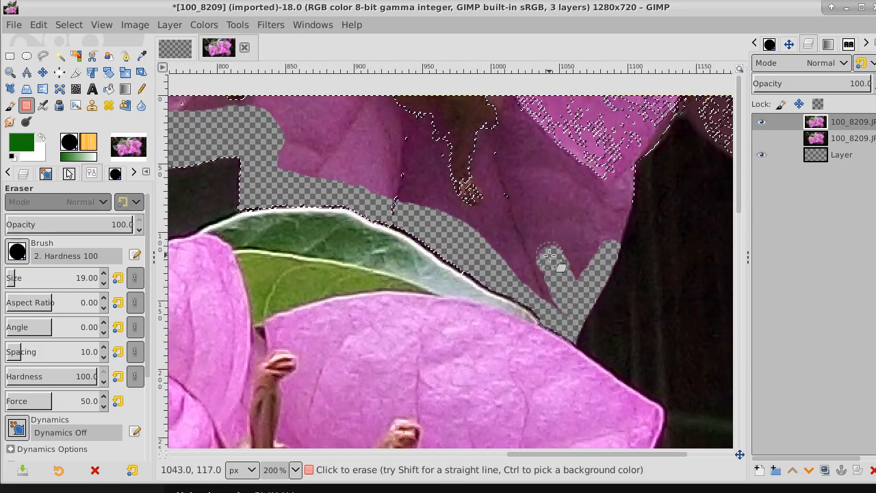
click(69, 25)
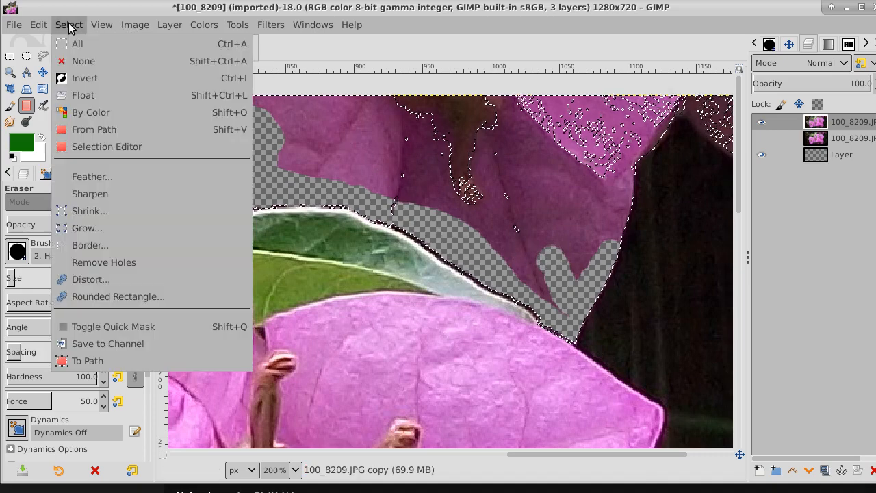
click(79, 61)
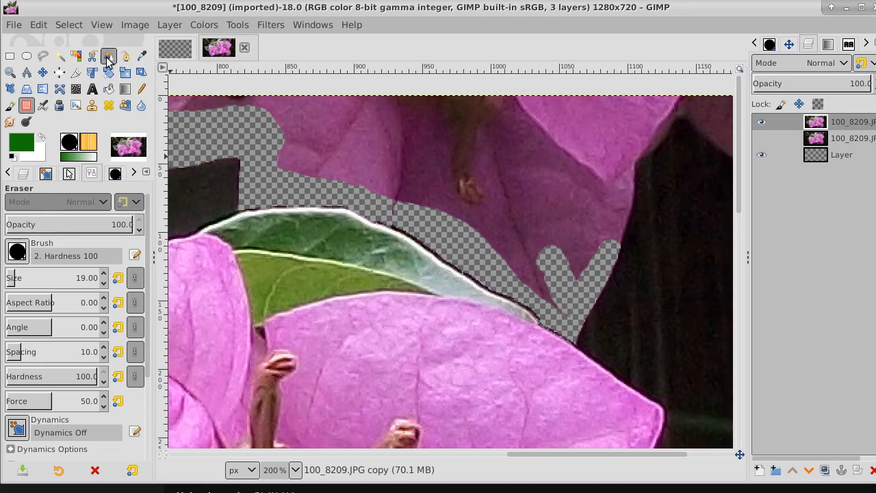
- Fuzzy-select the thin dark rim along the pale leaf edge and add the dark background beside the large pink petals to the selection
click(60, 56)
drag(413, 237, 413, 237)
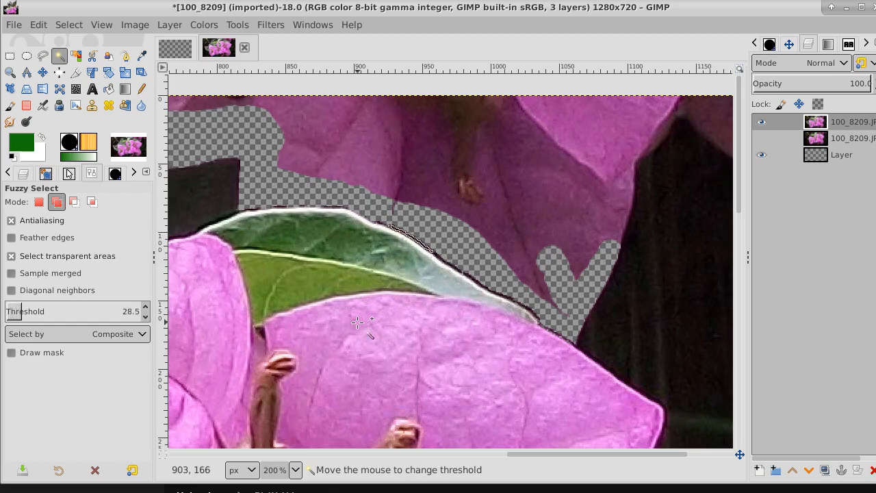
drag(358, 321, 286, 371)
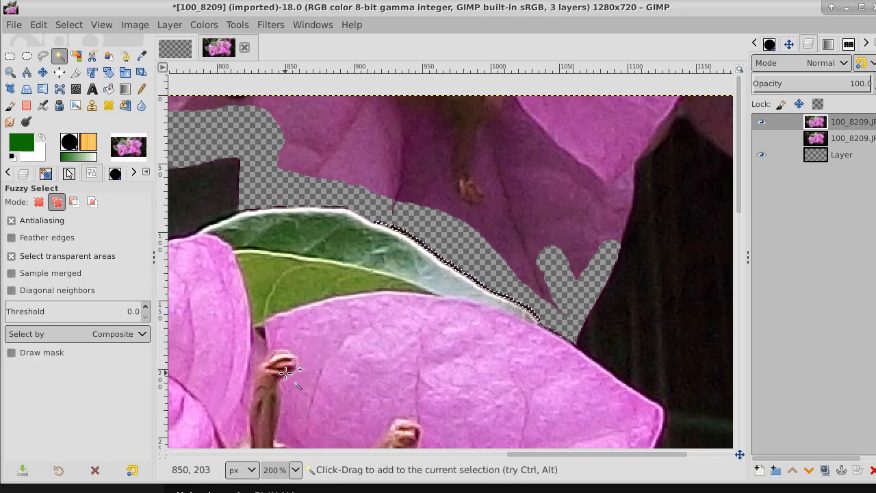
drag(633, 313, 697, 442)
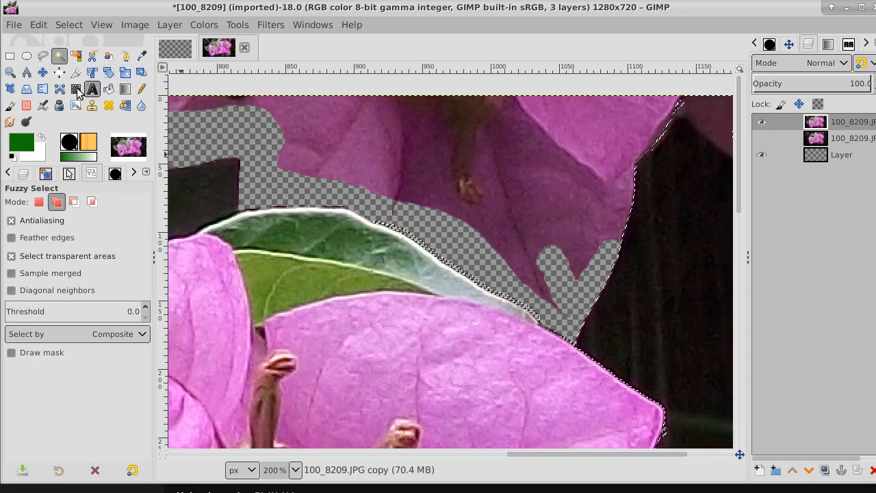
- Erase the selected background along the outer edges of the large pink petals, down past the green leaf sliver, with the size 19 eraser
click(26, 105)
mouse_move(592, 301)
mouse_down()
mouse_move(587, 340)
mouse_move(668, 389)
mouse_up()
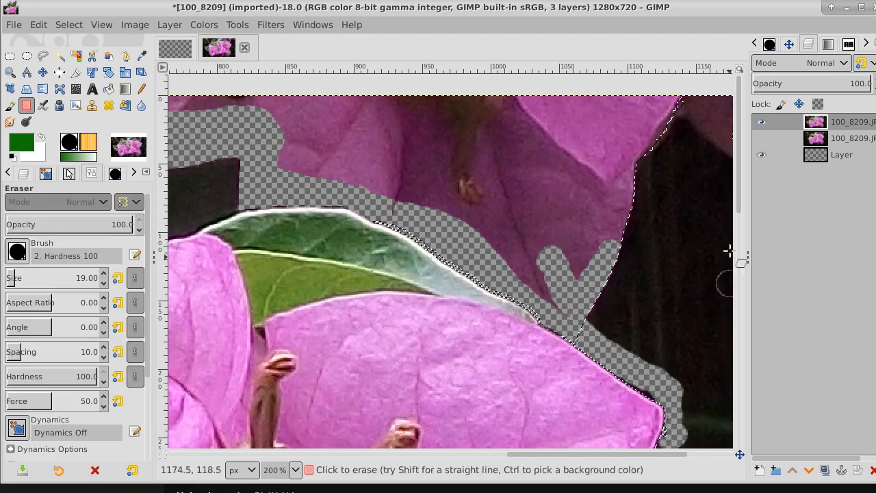
drag(739, 172, 739, 219)
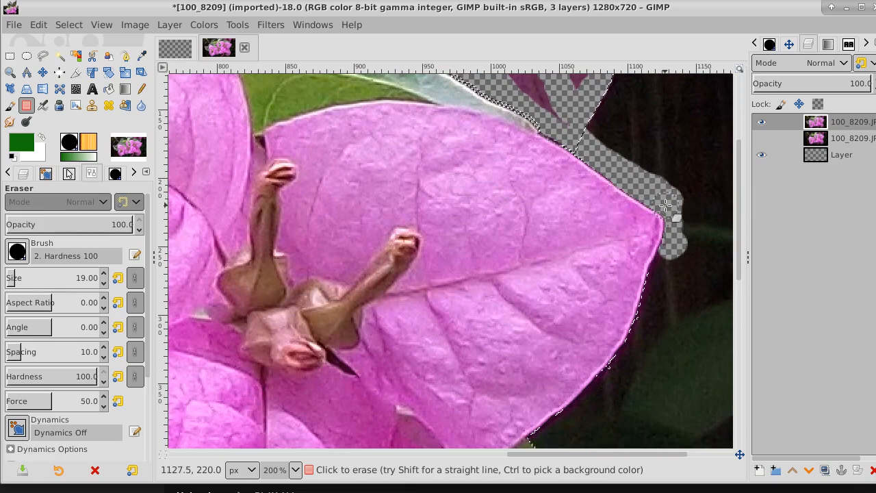
mouse_move(665, 205)
mouse_down()
mouse_move(671, 226)
mouse_move(646, 306)
mouse_move(579, 410)
mouse_up()
drag(738, 190, 738, 274)
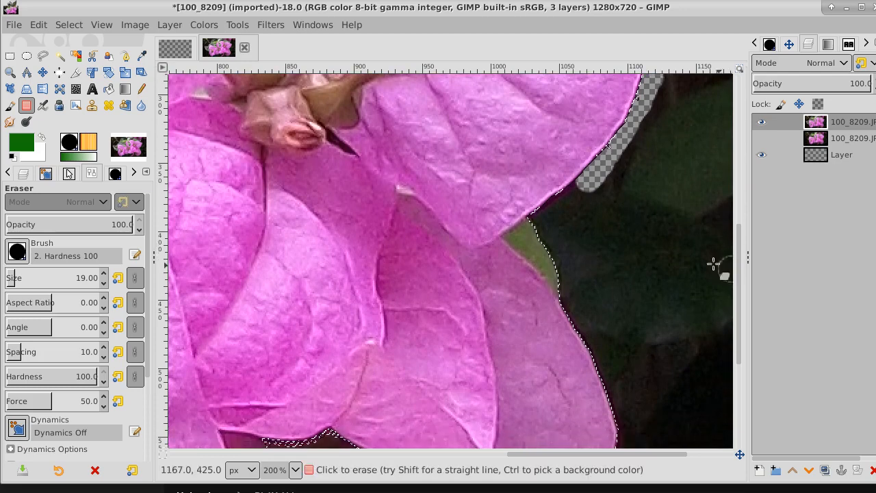
mouse_move(564, 192)
mouse_down()
mouse_move(537, 219)
mouse_move(618, 432)
mouse_move(622, 414)
mouse_move(596, 321)
mouse_up()
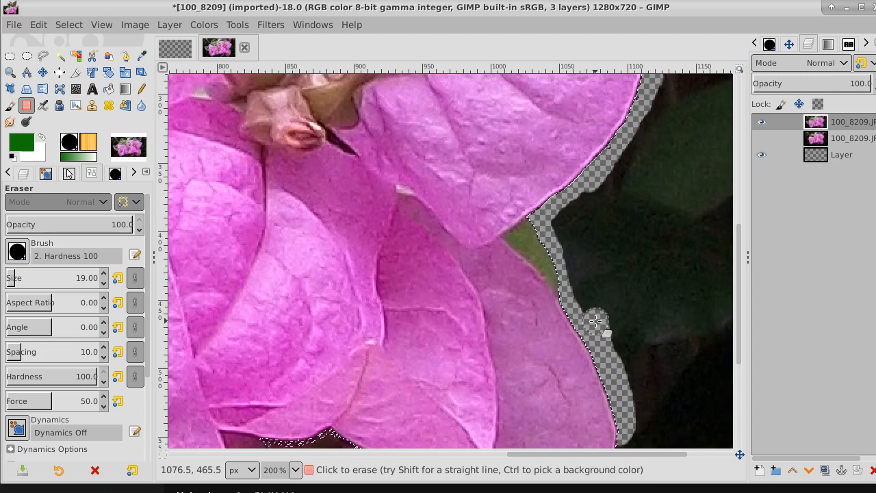
- Enlarge the eraser to size 49 and erase a wide area of dark background beside the pink petals and the green leaf sliver
key(bracketright)
key(bracketright)
key(bracketright)
key(bracketright)
key(bracketright)
key(bracketright)
key(bracketright)
key(bracketright)
key(bracketright)
key(bracketright)
key(bracketright)
key(bracketright)
key(bracketright)
key(bracketright)
key(bracketright)
key(bracketright)
key(bracketright)
key(bracketright)
key(bracketright)
key(bracketright)
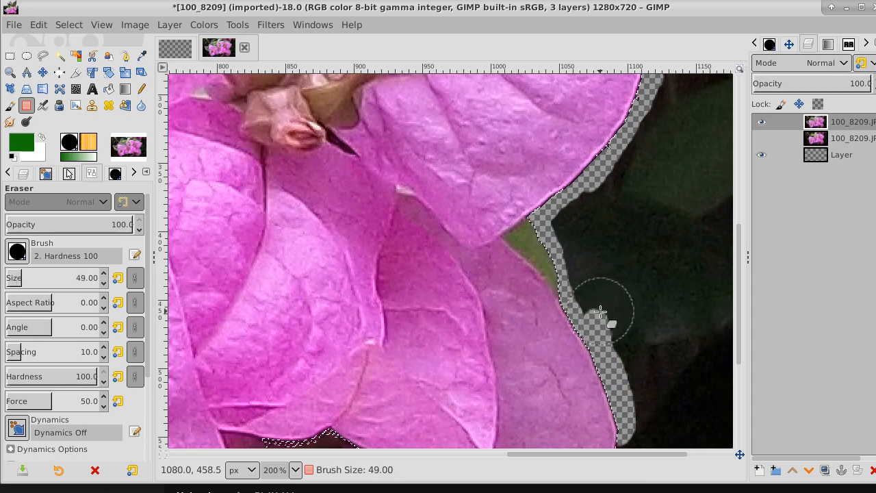
mouse_move(600, 311)
mouse_down()
mouse_move(579, 248)
mouse_move(661, 85)
mouse_move(617, 231)
mouse_move(606, 318)
mouse_move(622, 403)
mouse_move(677, 82)
mouse_move(689, 267)
mouse_move(661, 400)
mouse_move(674, 393)
mouse_up()
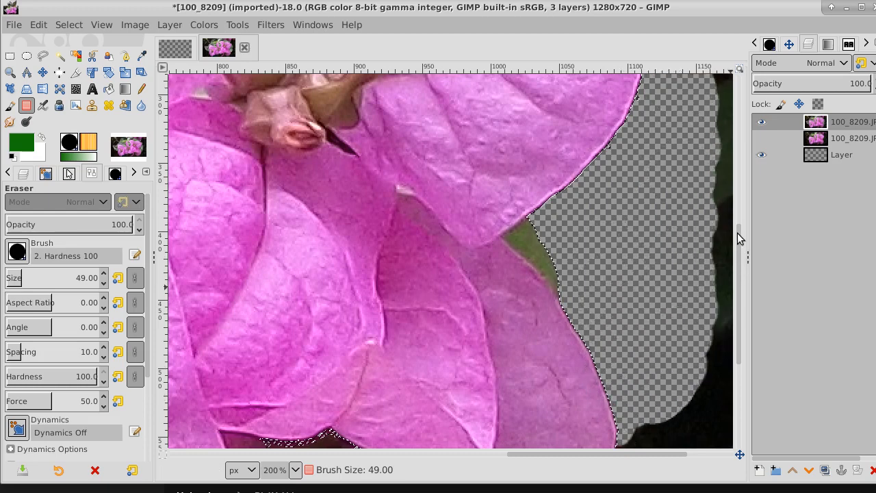
- Erase the selected dark background around the outer and lower edges of the rounded lower petal with the size 49 eraser
drag(738, 238, 735, 336)
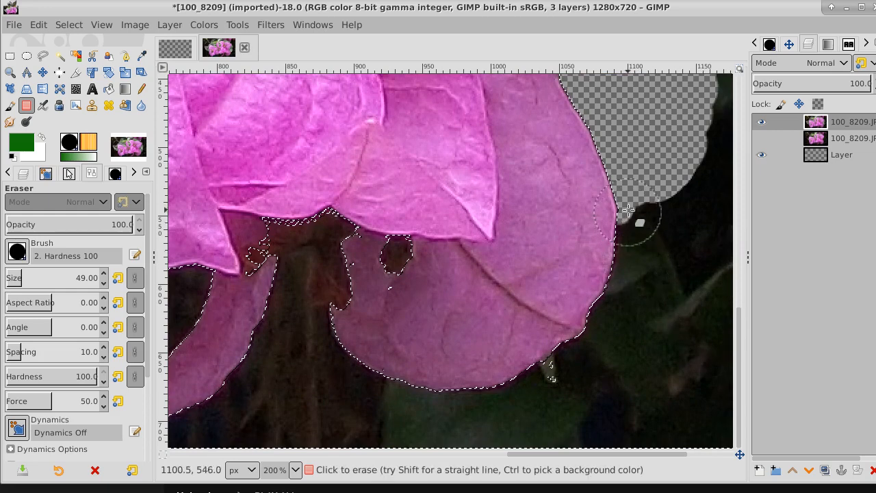
mouse_move(627, 212)
mouse_down()
mouse_move(578, 346)
mouse_move(557, 375)
mouse_move(509, 399)
mouse_move(457, 407)
mouse_move(373, 391)
mouse_move(330, 362)
mouse_move(328, 317)
mouse_up()
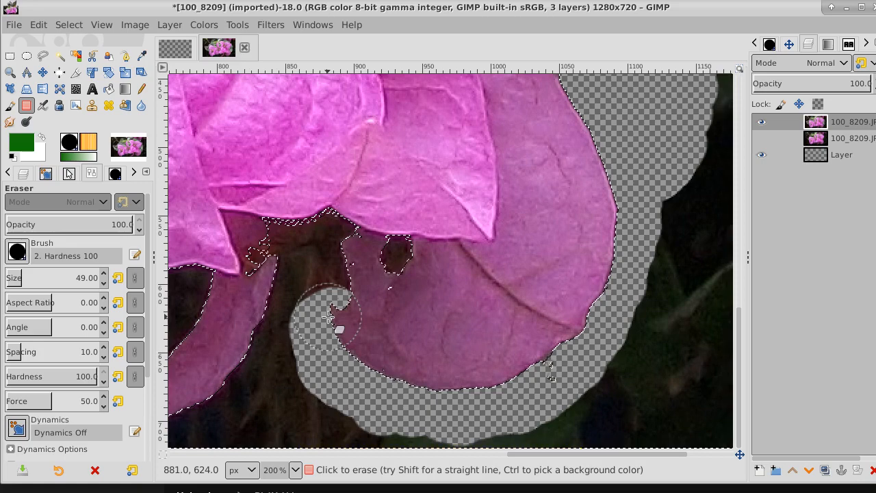
key(ctrl+z)
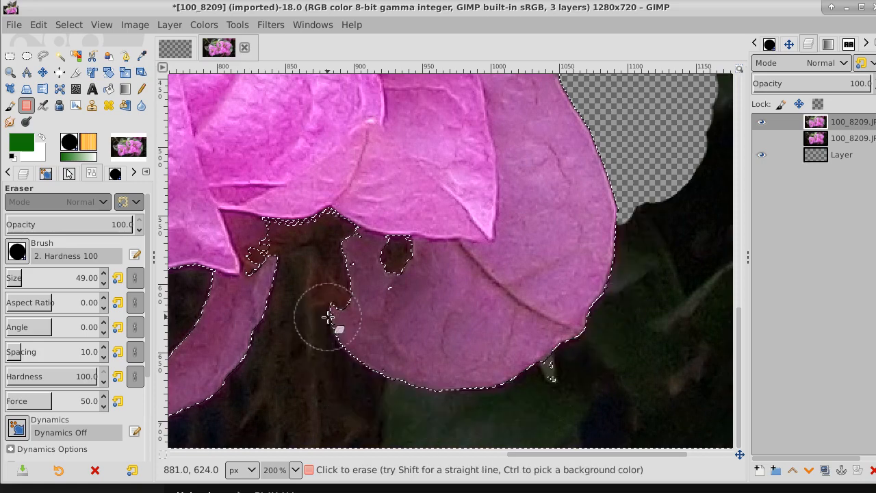
mouse_move(657, 168)
mouse_down()
mouse_move(611, 275)
mouse_move(577, 328)
mouse_up()
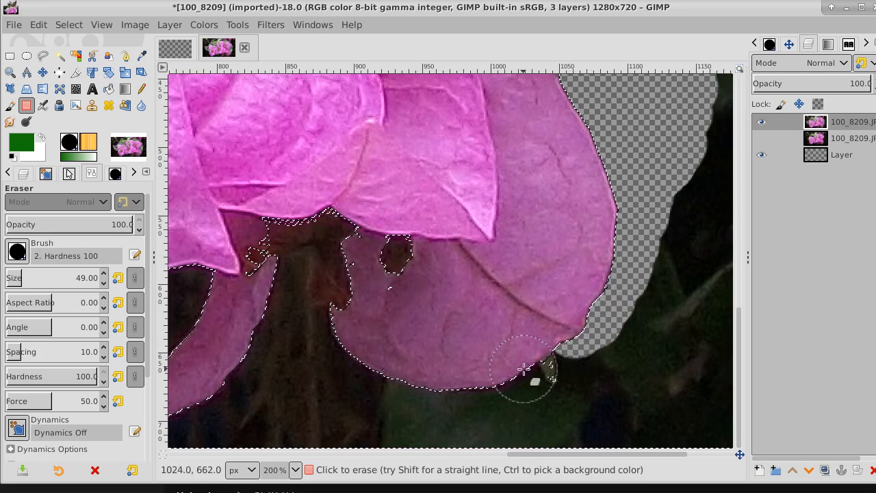
mouse_move(506, 380)
mouse_down()
mouse_move(469, 395)
mouse_move(420, 395)
mouse_move(310, 338)
mouse_up()
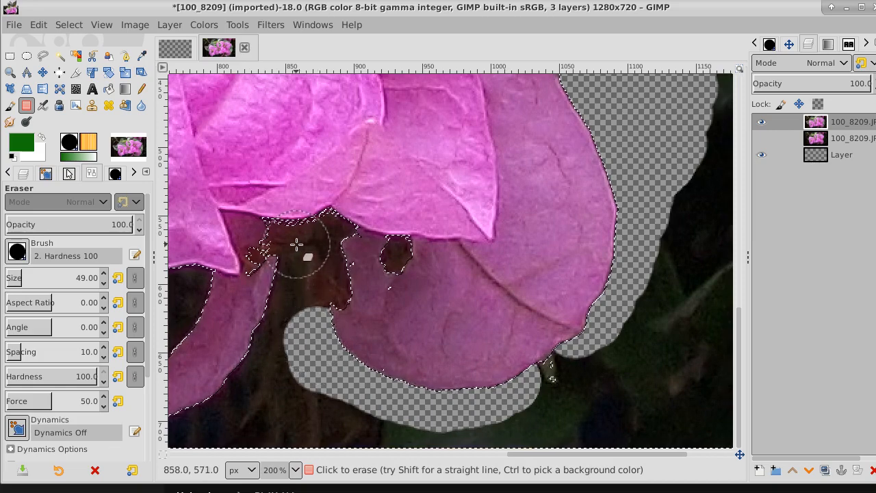
- Reduce the eraser to size 20 and erase the dark strip between the two lower petals, continuing under the curved petal
key(bracketleft)
key(bracketleft)
key(bracketleft)
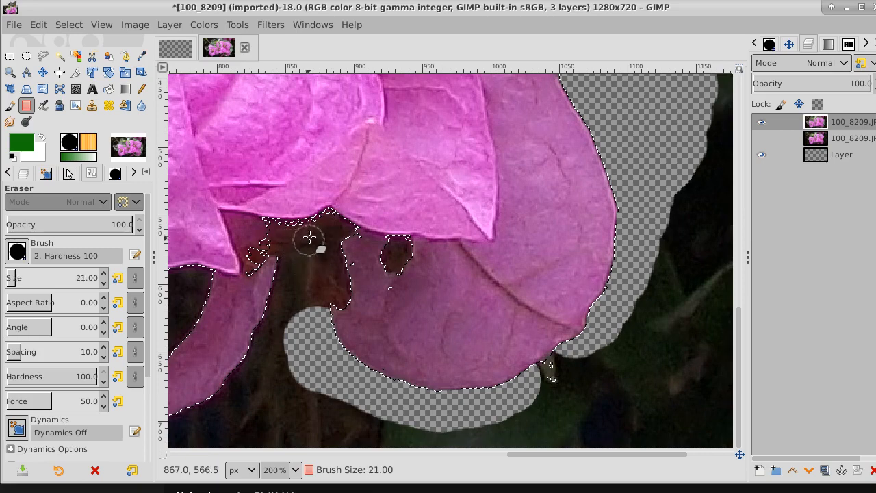
key(bracketleft)
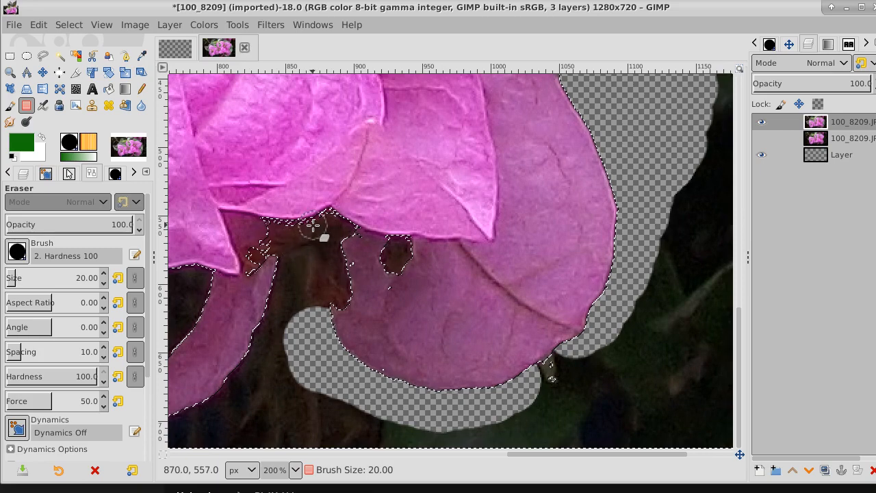
click(321, 222)
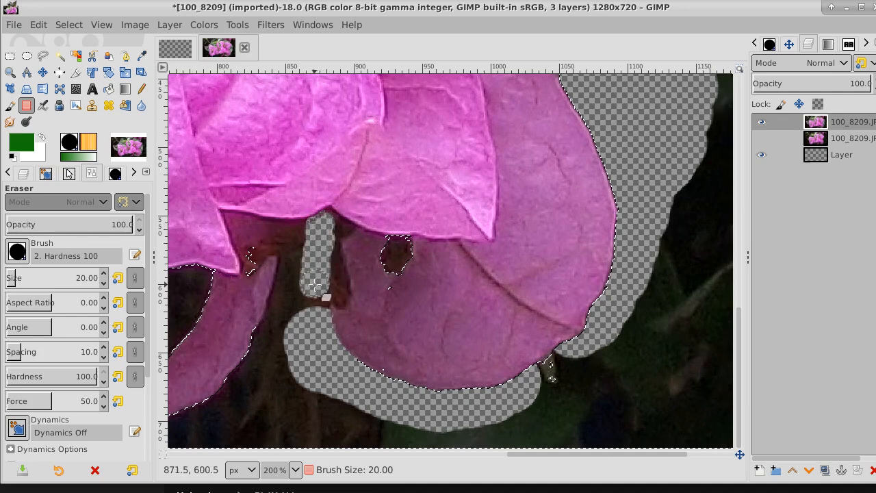
drag(315, 284, 316, 309)
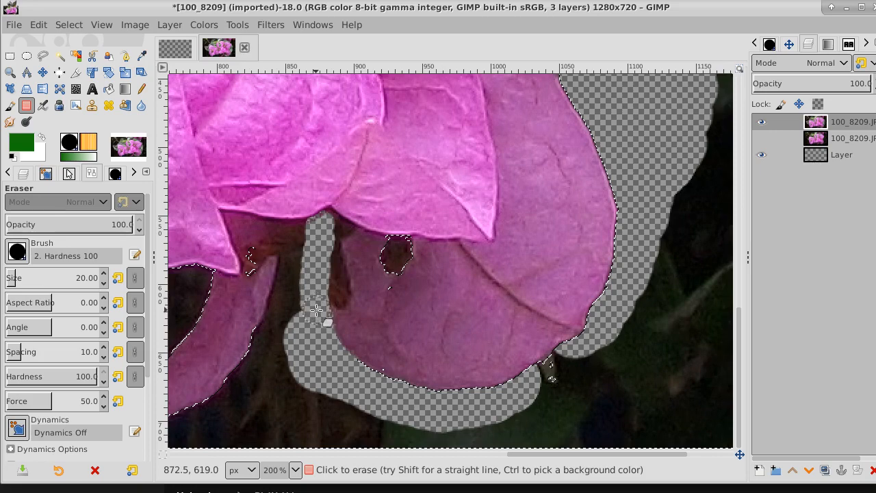
click(304, 230)
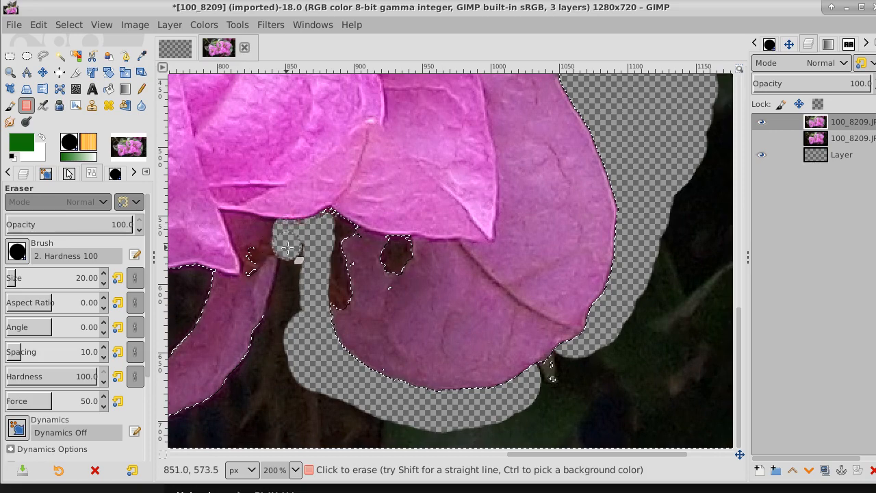
mouse_move(287, 255)
mouse_down()
mouse_move(288, 280)
mouse_move(310, 255)
mouse_up()
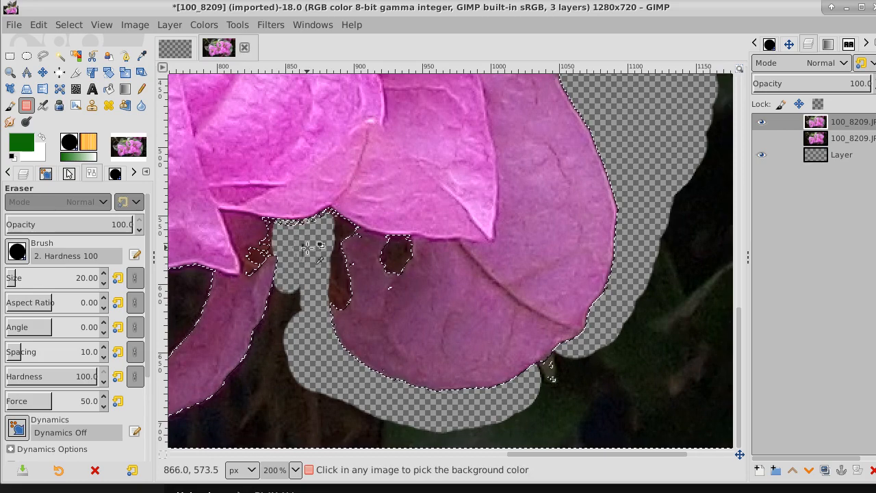
key(ctrl+z)
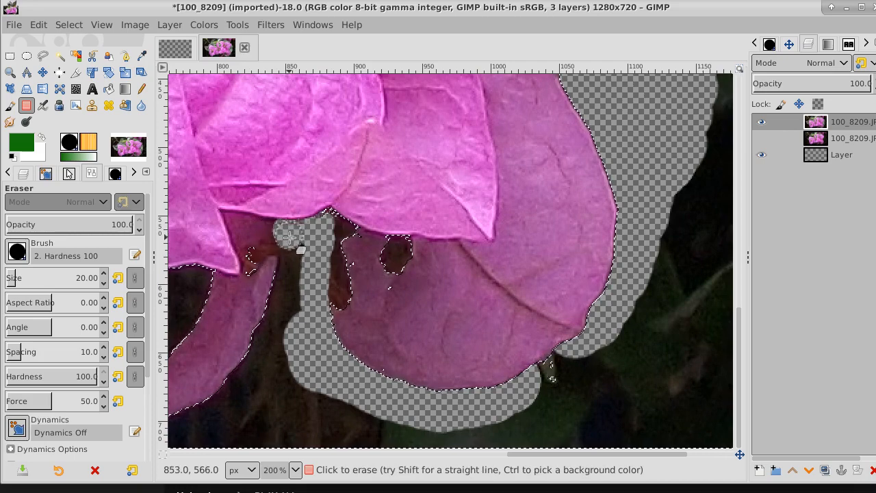
mouse_move(289, 241)
mouse_down()
mouse_move(287, 280)
mouse_move(264, 327)
mouse_move(223, 390)
mouse_move(187, 422)
mouse_move(233, 415)
mouse_move(305, 313)
mouse_move(272, 342)
mouse_move(288, 387)
mouse_move(373, 409)
mouse_move(473, 414)
mouse_move(522, 402)
mouse_up()
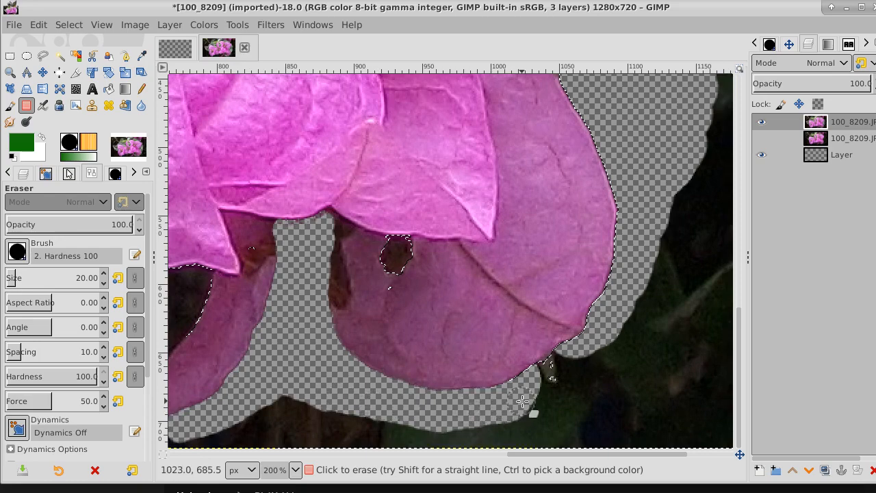
- Clear the selection and erase the leftover dark fleck at the lower edge of the rounded petal
click(81, 25)
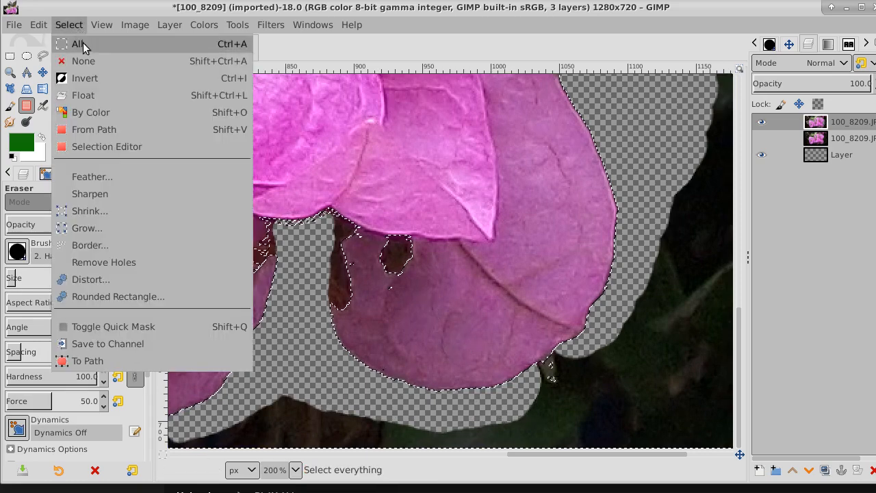
click(78, 60)
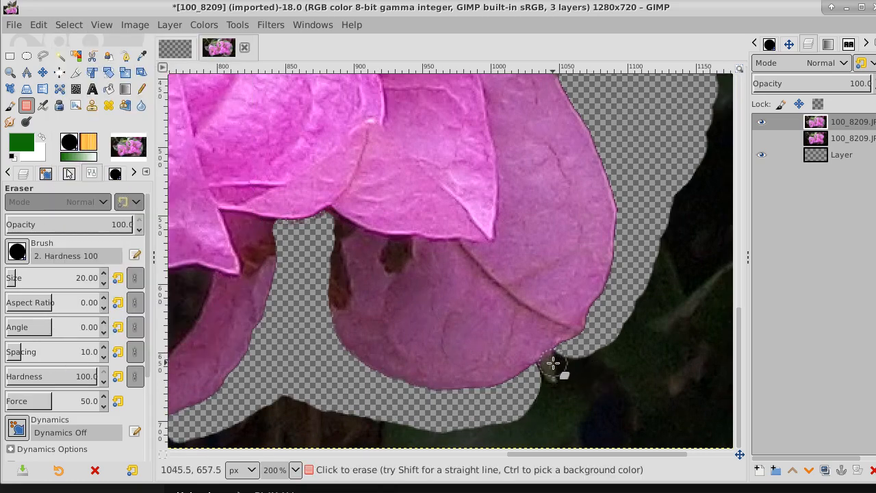
mouse_move(549, 369)
mouse_down()
mouse_move(615, 342)
mouse_move(555, 368)
mouse_move(505, 411)
mouse_move(466, 423)
mouse_move(384, 424)
mouse_move(345, 401)
mouse_move(543, 346)
mouse_move(607, 278)
mouse_up()
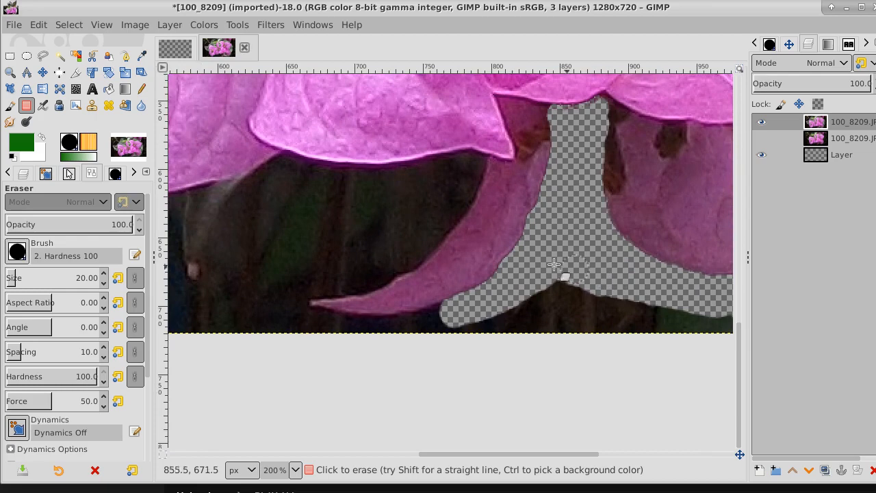
- Fuzzy-select the dark background beneath the flowers and around the curved petal, widening the threshold until it reaches the petal edges
click(59, 55)
drag(418, 205, 563, 198)
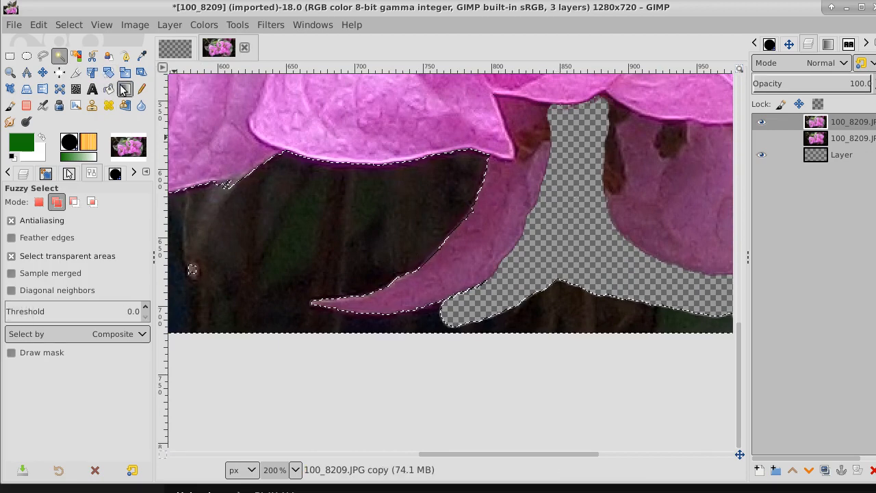
click(141, 89)
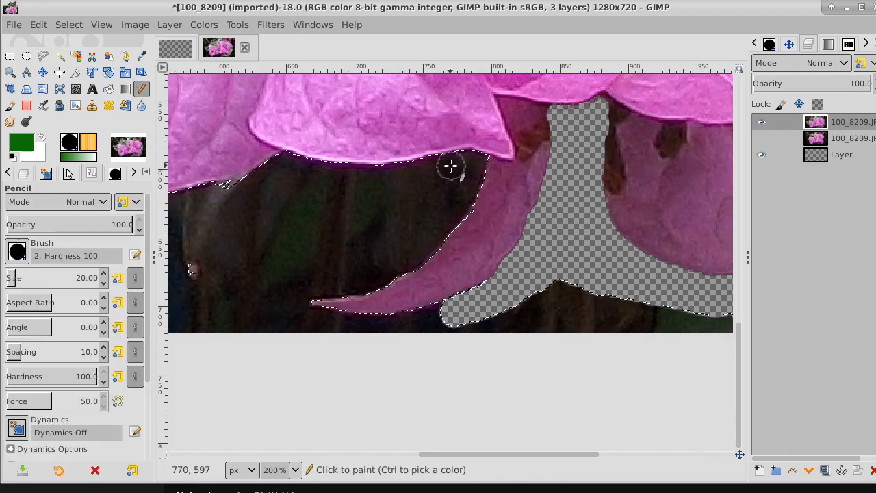
click(37, 276)
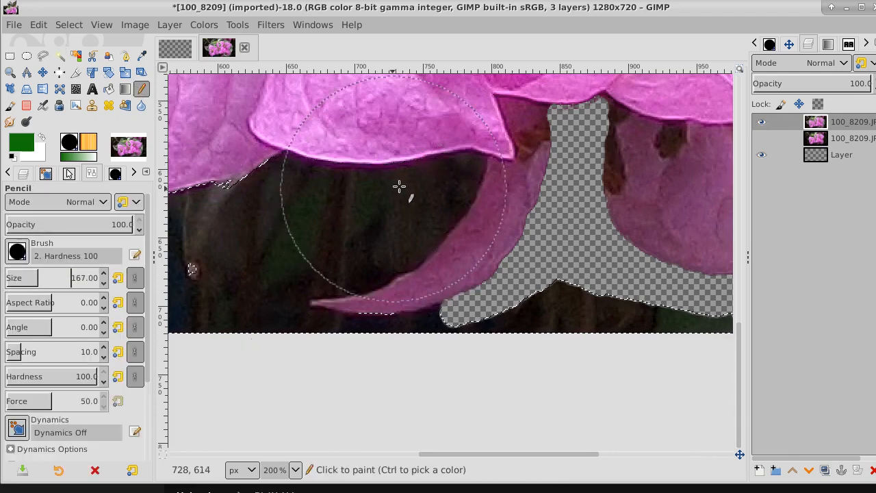
drag(408, 202, 369, 233)
- Erase the selected background beneath the flowers and up beside the leftmost pink petal with the size 167 eraser
click(26, 105)
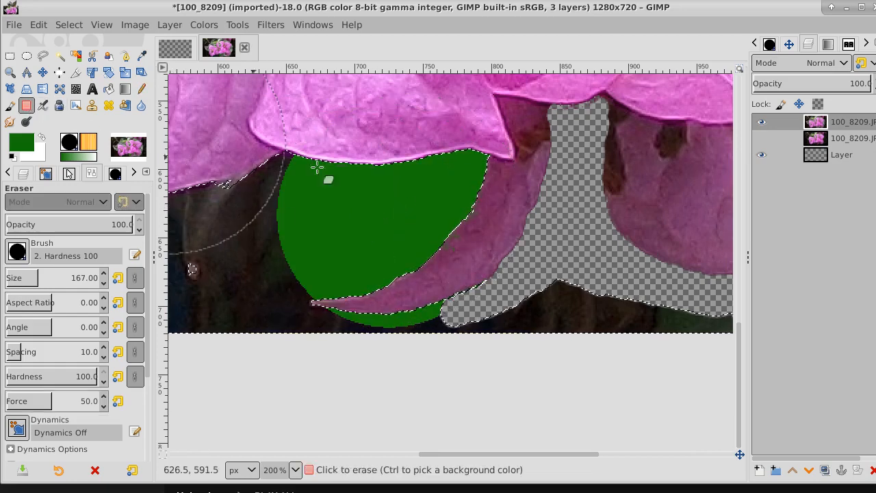
mouse_move(426, 201)
mouse_down()
mouse_move(357, 224)
mouse_move(372, 265)
mouse_move(475, 275)
mouse_move(492, 294)
mouse_move(340, 239)
mouse_move(289, 253)
mouse_move(444, 248)
mouse_move(578, 230)
mouse_up()
mouse_move(511, 242)
mouse_down()
mouse_move(422, 252)
mouse_move(362, 290)
mouse_move(324, 296)
mouse_up()
mouse_move(421, 265)
mouse_down()
mouse_move(624, 216)
mouse_move(644, 256)
mouse_up()
mouse_move(265, 175)
mouse_down()
mouse_move(303, 228)
mouse_move(427, 260)
mouse_up()
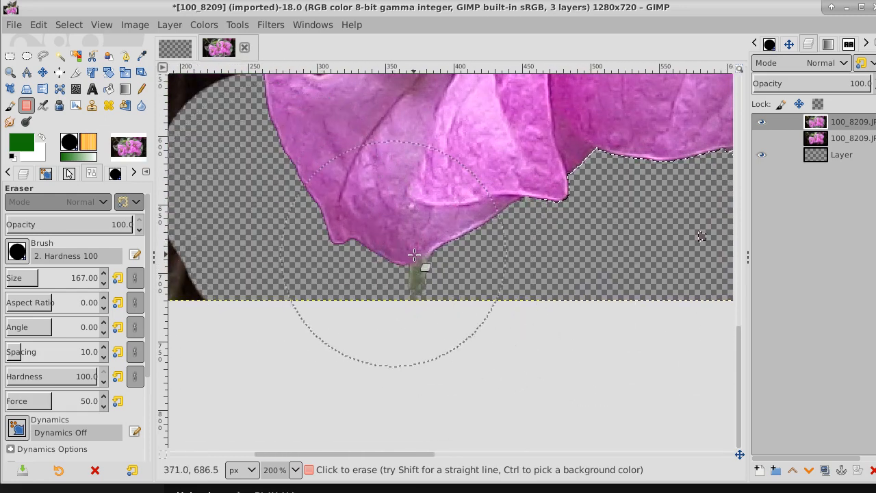
mouse_move(346, 248)
mouse_down()
mouse_move(307, 242)
mouse_move(549, 380)
mouse_move(537, 401)
mouse_up()
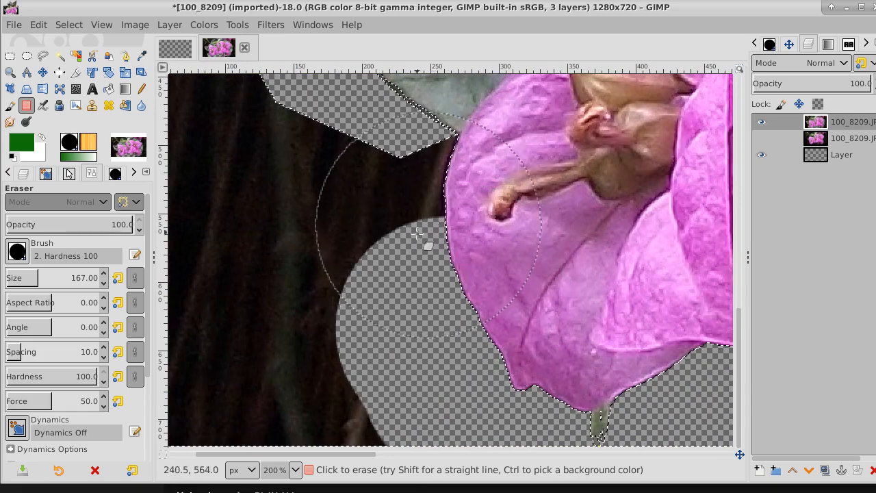
mouse_move(388, 226)
mouse_down()
mouse_move(397, 229)
mouse_move(370, 245)
mouse_move(361, 239)
mouse_up()
- Clear the selection and erase the green stem remnant below the lowest tip of the pink petal
scroll(358, 239, down, 5)
scroll(359, 239, right, 4)
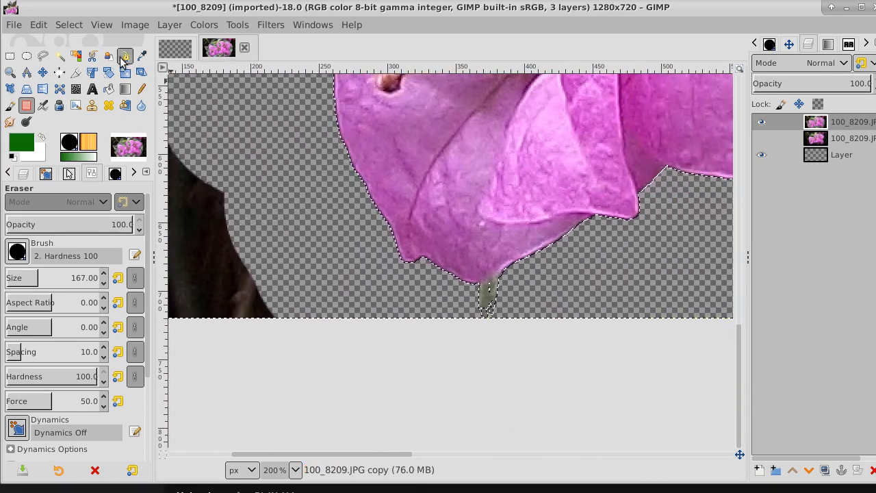
click(68, 25)
click(84, 61)
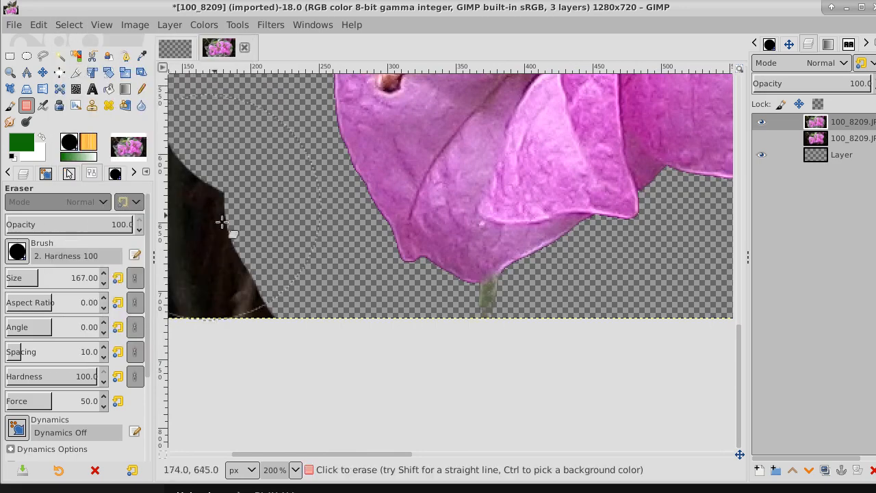
click(523, 386)
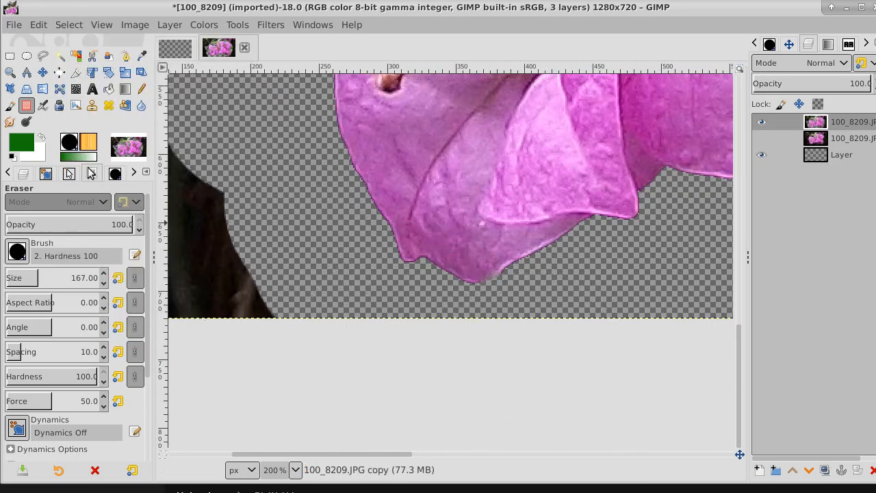
click(11, 73)
click(407, 205)
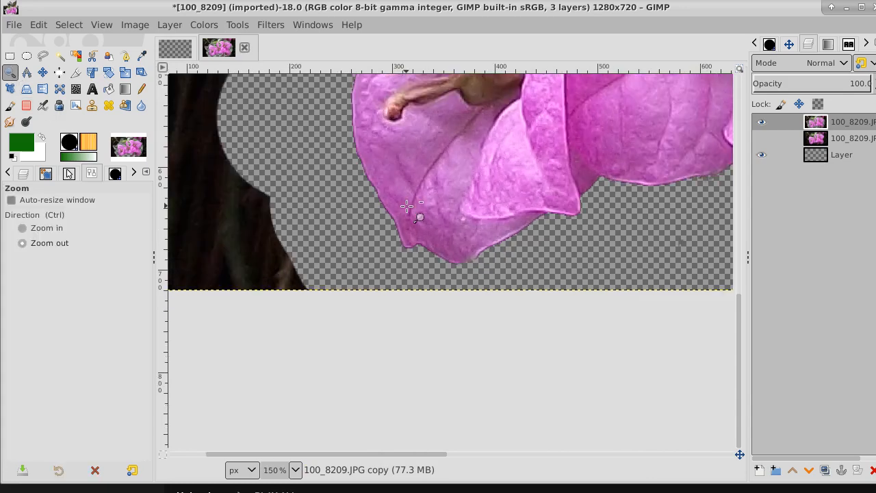
- Examine the whole cutout for background still remaining around the flowers and leaves
click(406, 205)
click(406, 205)
click(407, 205)
click(406, 205)
click(406, 205)
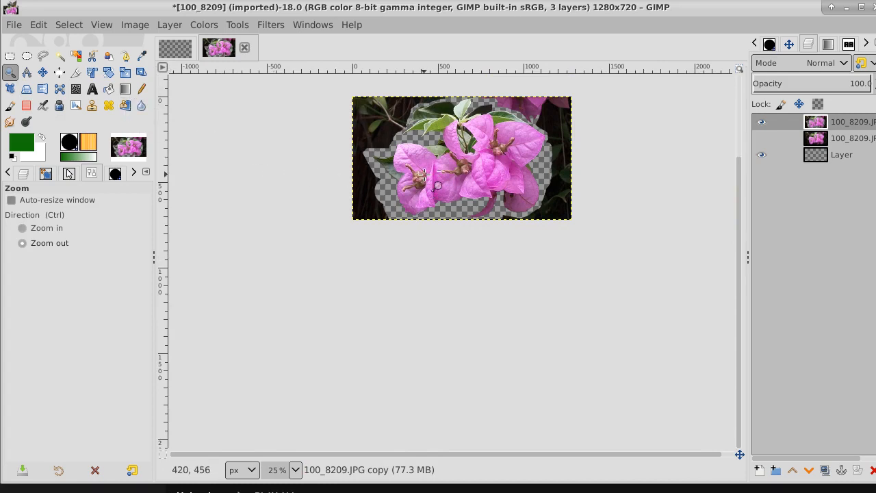
key(Tab)
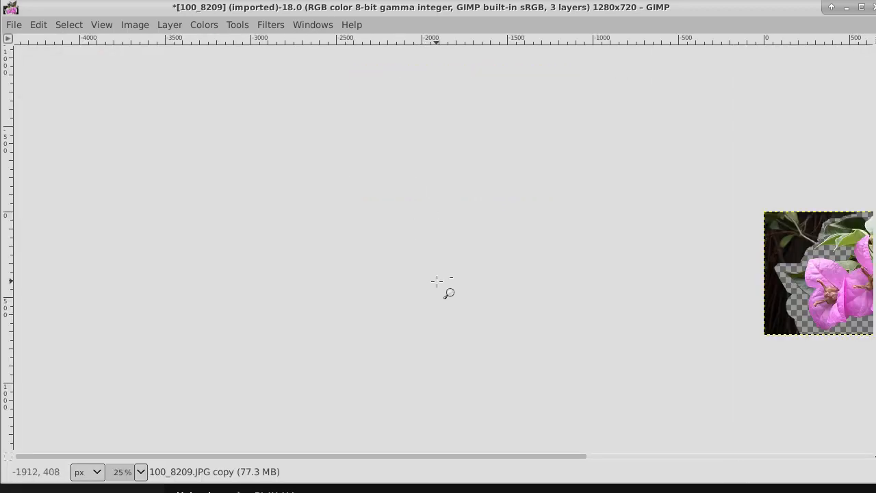
key(Tab)
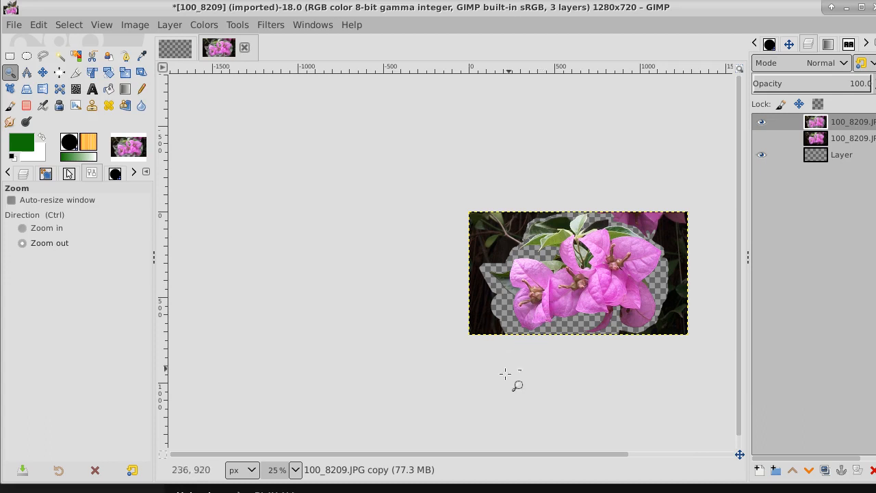
drag(441, 453, 497, 462)
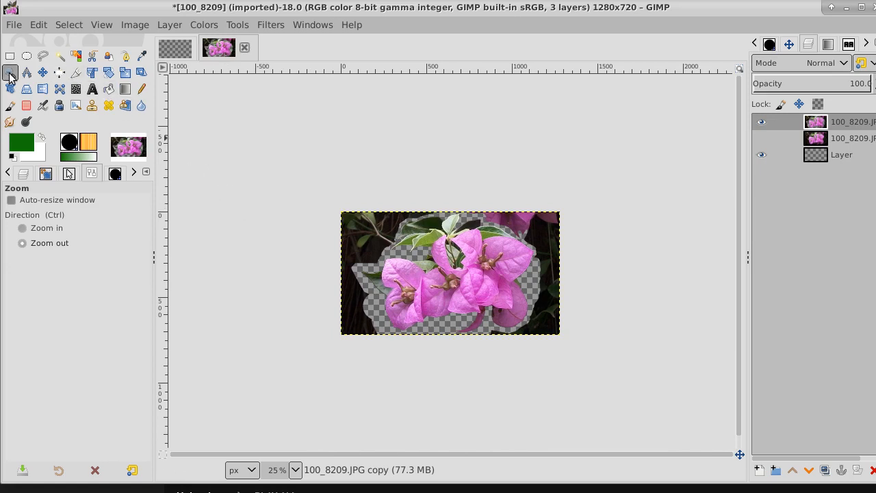
click(374, 190)
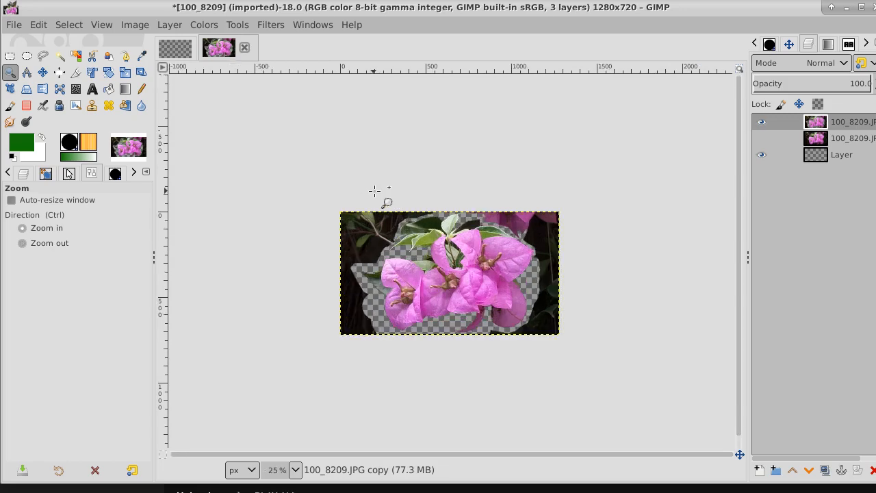
scroll(374, 190, up, 4)
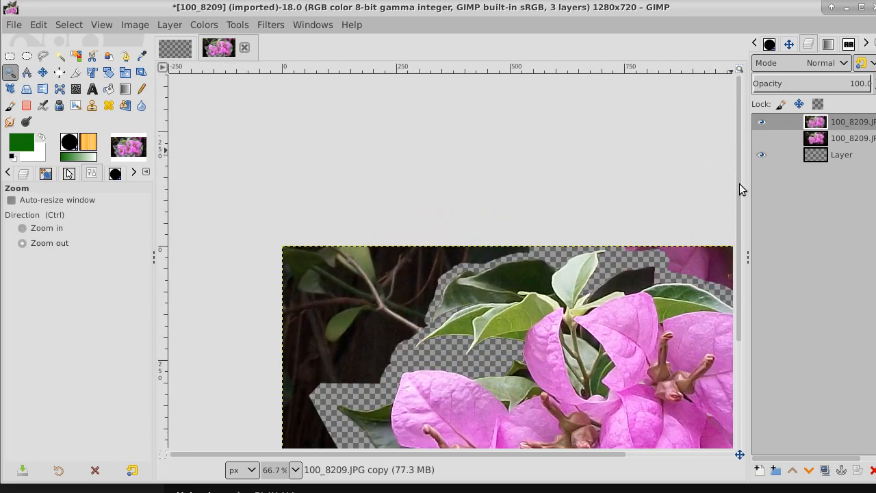
drag(739, 184, 739, 222)
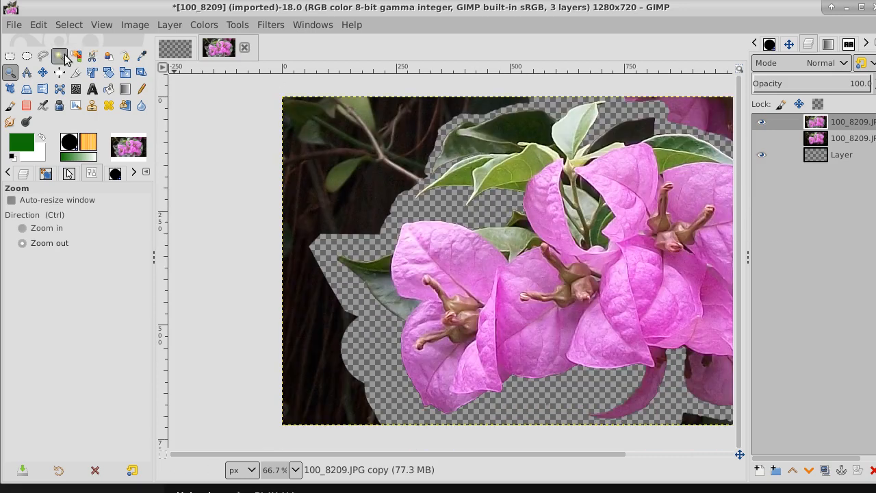
- Outline the dark background left of the flowers with Free Select, following the transparent gap and closing the loop outside the canvas
click(42, 55)
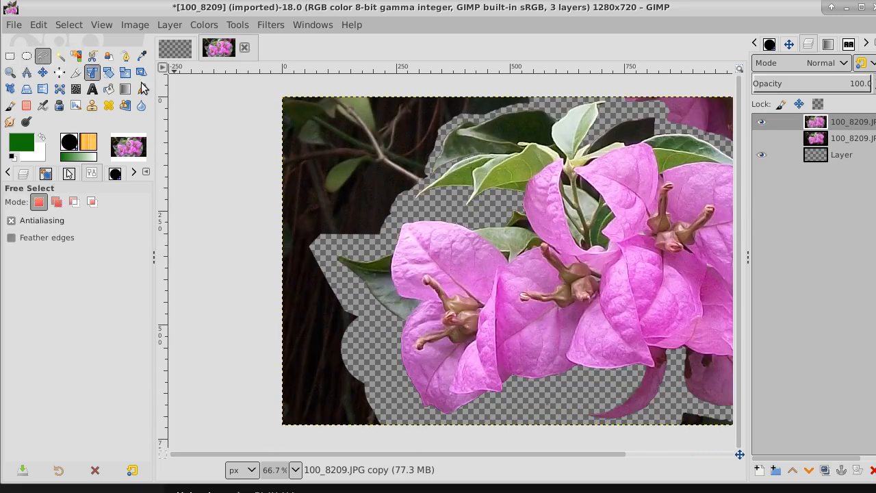
click(553, 95)
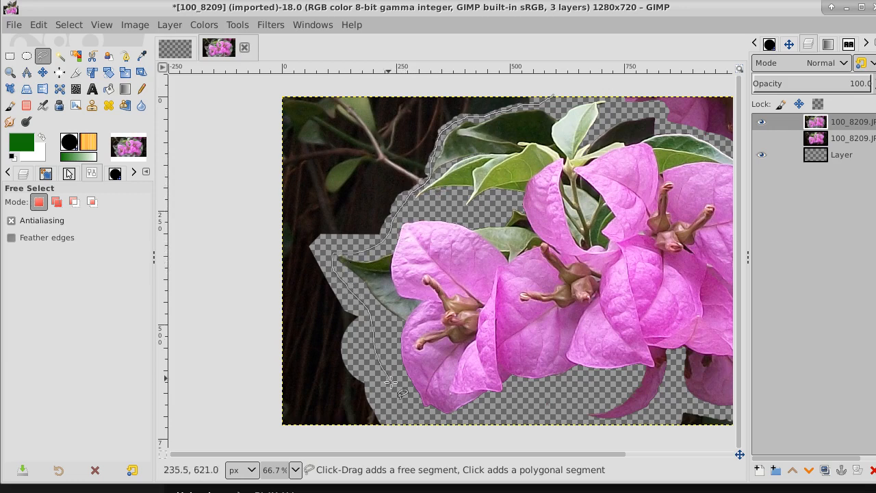
mouse_move(398, 425)
mouse_down()
mouse_move(382, 441)
mouse_move(319, 447)
mouse_up()
drag(258, 418, 249, 102)
drag(364, 83, 459, 83)
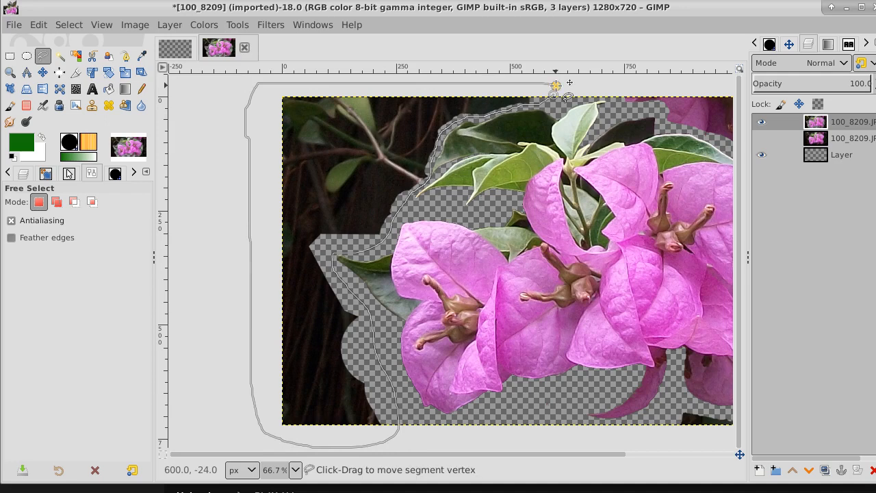
key(ctrl)
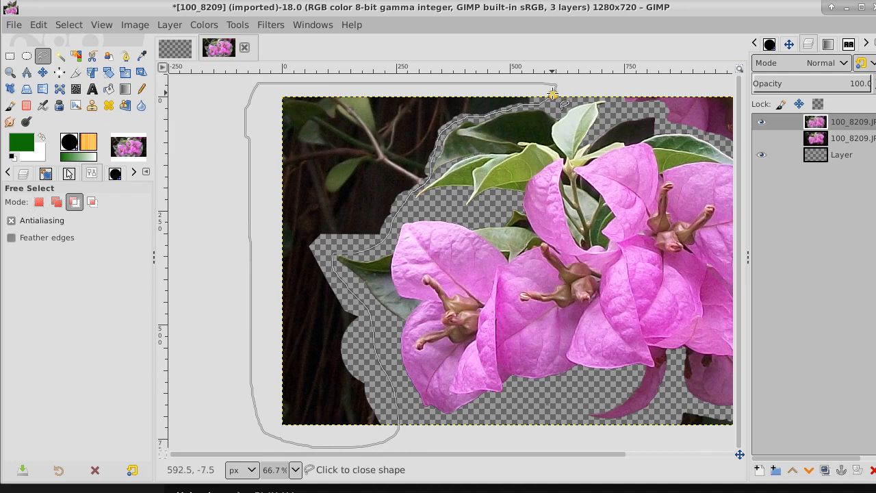
click(554, 86)
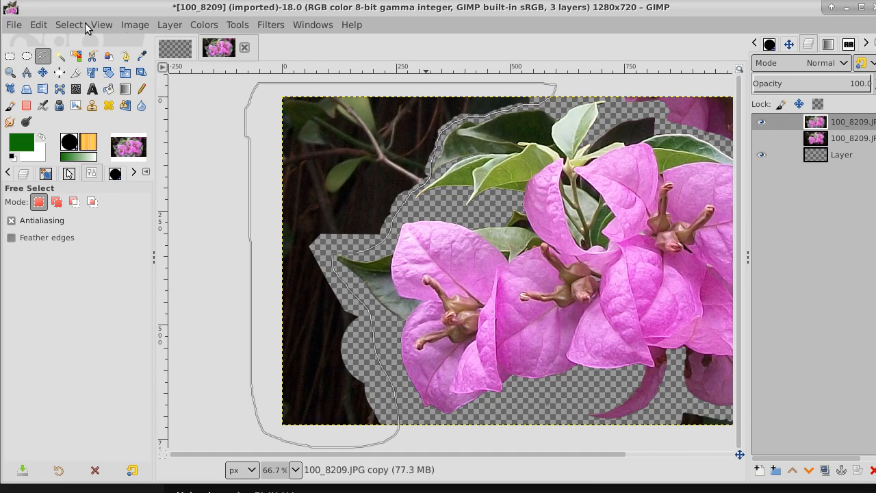
click(86, 24)
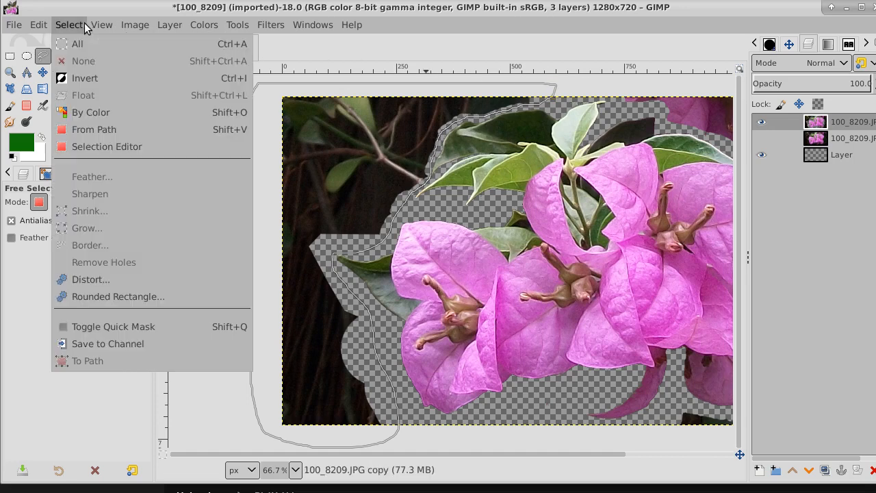
click(85, 130)
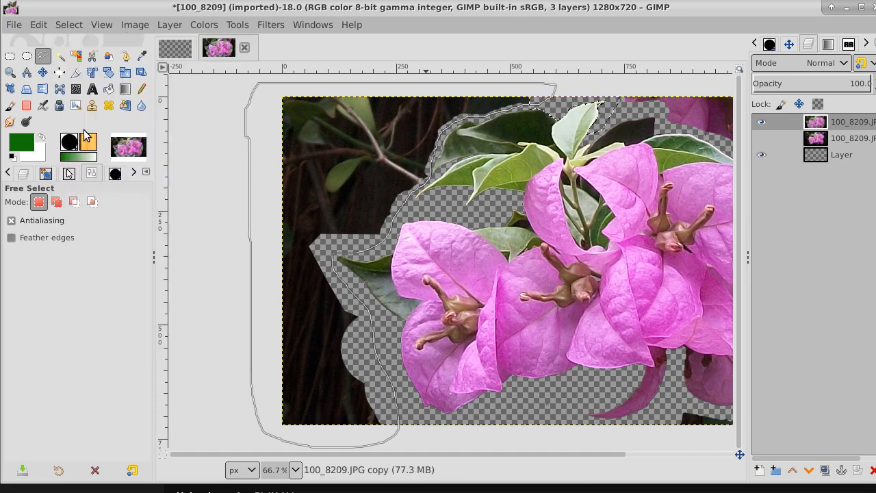
click(69, 28)
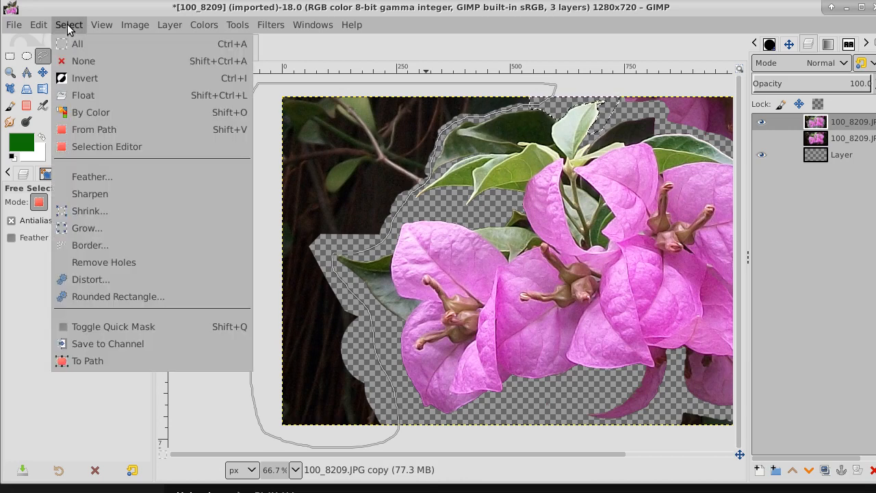
click(79, 130)
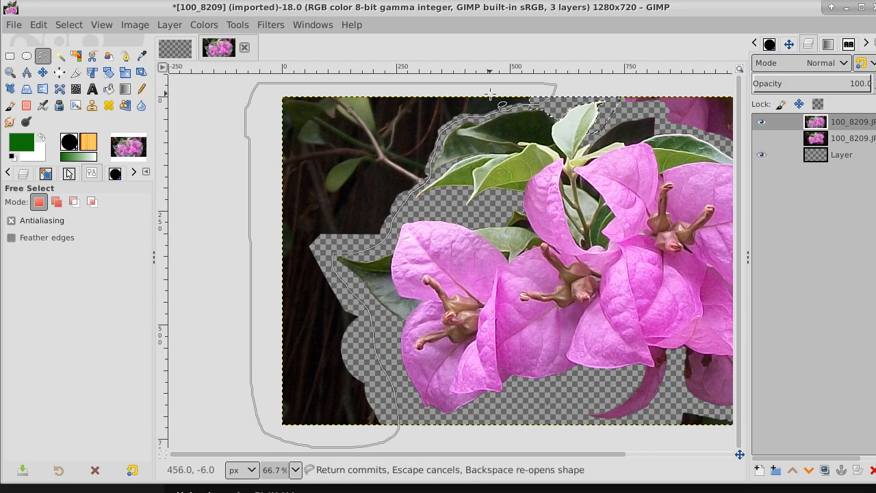
click(57, 202)
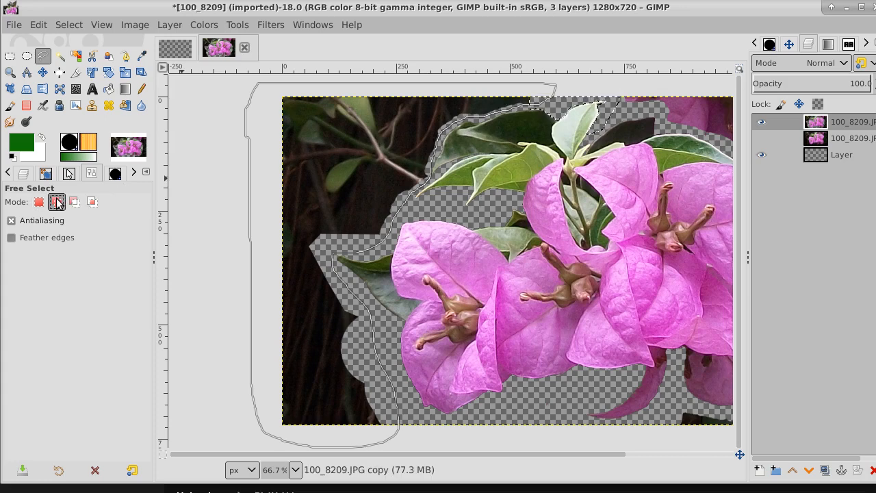
click(69, 25)
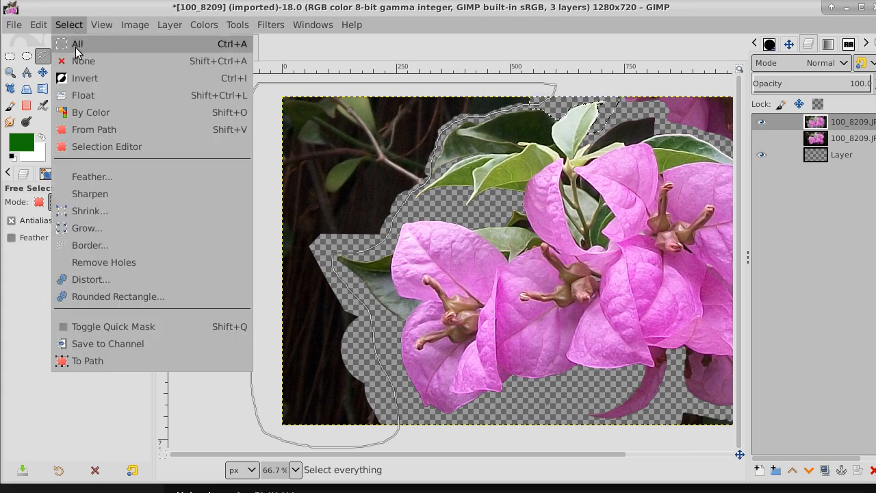
click(87, 129)
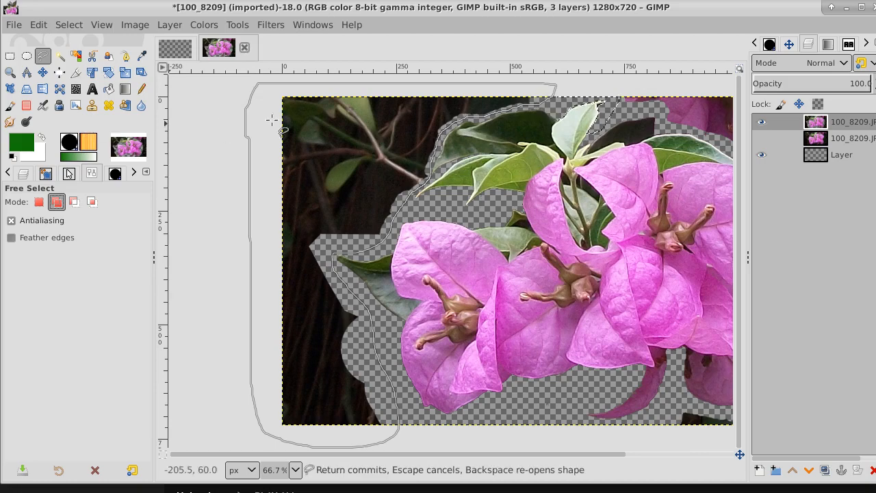
click(70, 26)
click(77, 62)
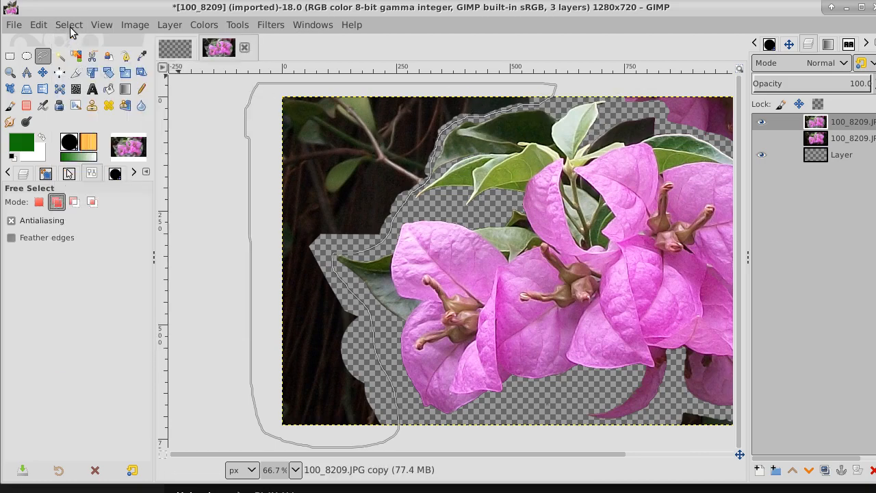
click(70, 28)
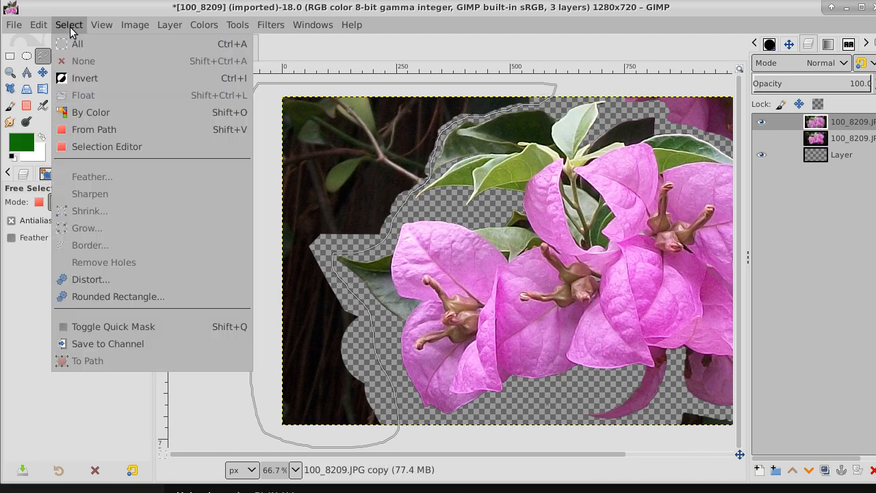
click(90, 130)
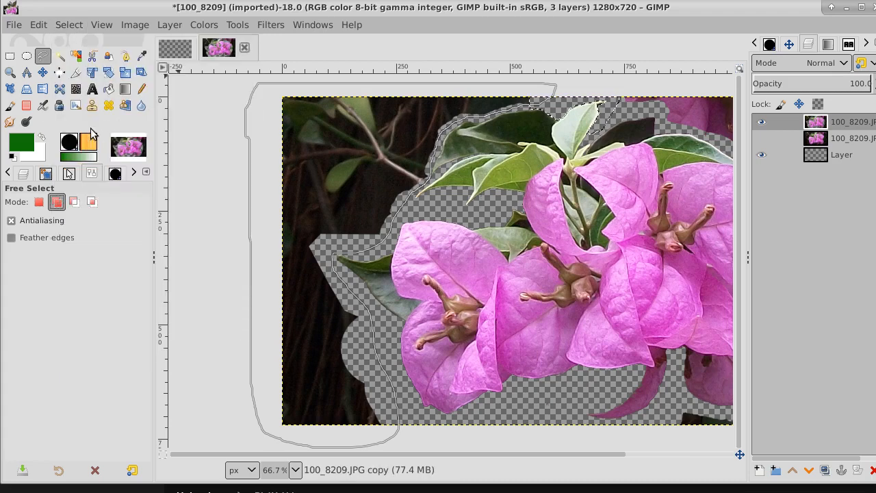
click(74, 28)
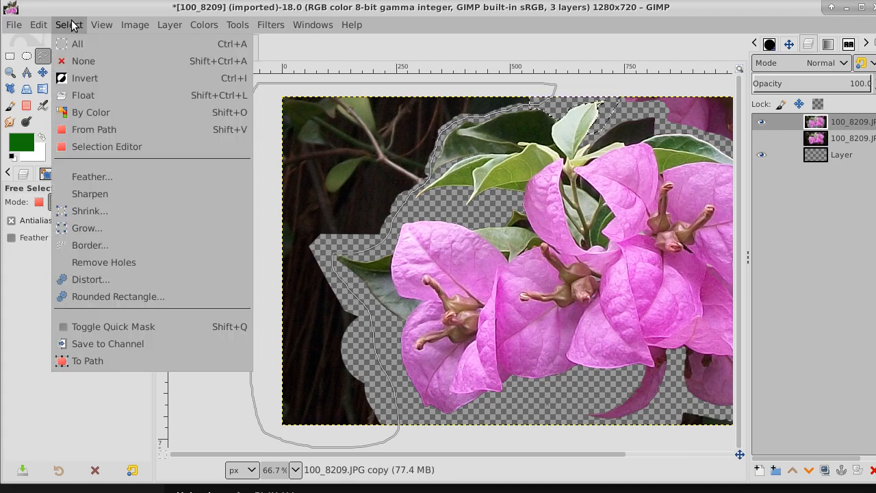
click(87, 60)
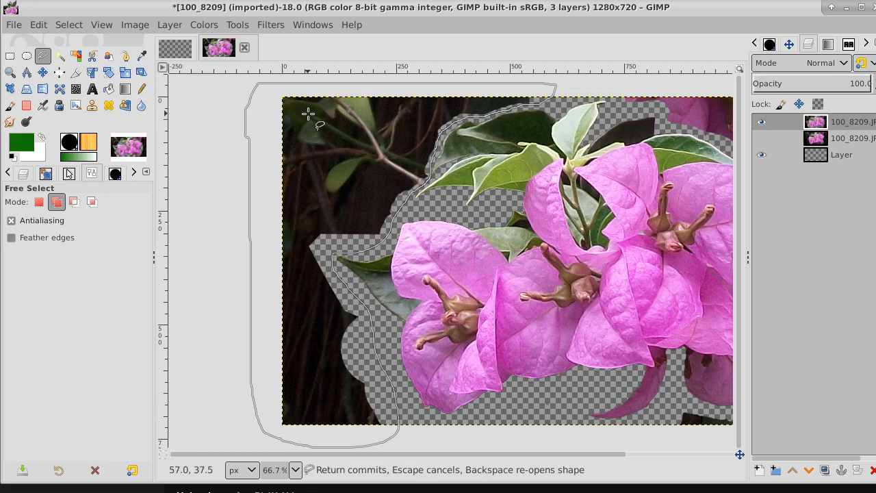
- Commit the freehand outline as a selection, delete the dark background left of the flowers, and clear the selection
click(76, 72)
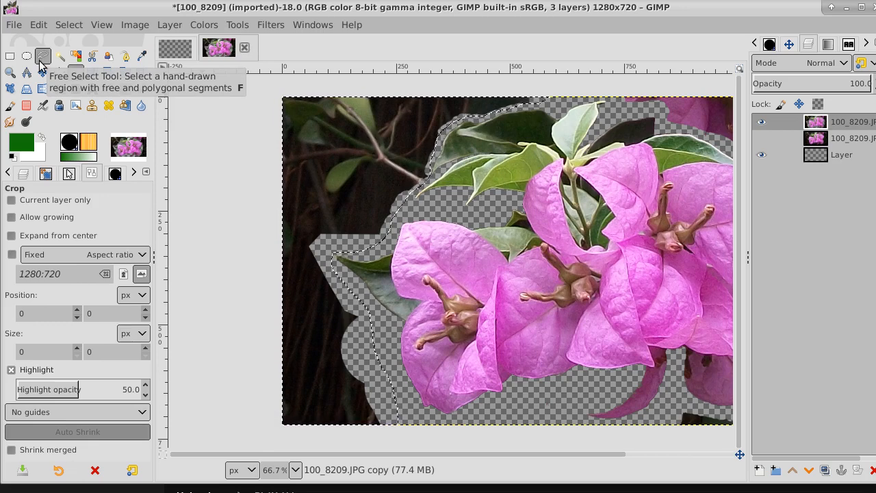
key(Delete)
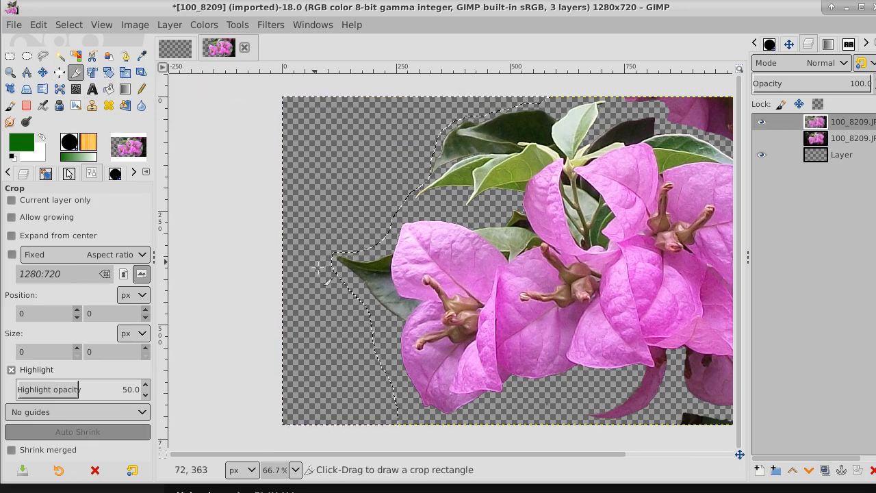
drag(500, 453, 541, 451)
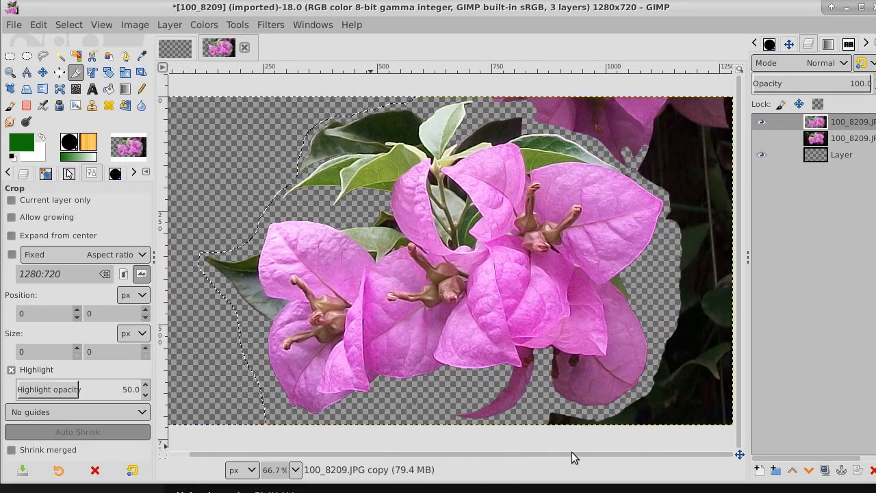
click(68, 25)
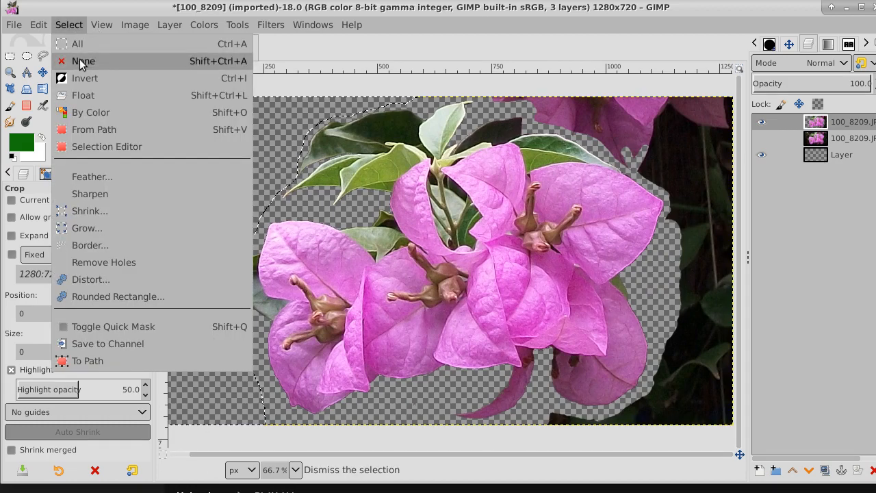
click(79, 59)
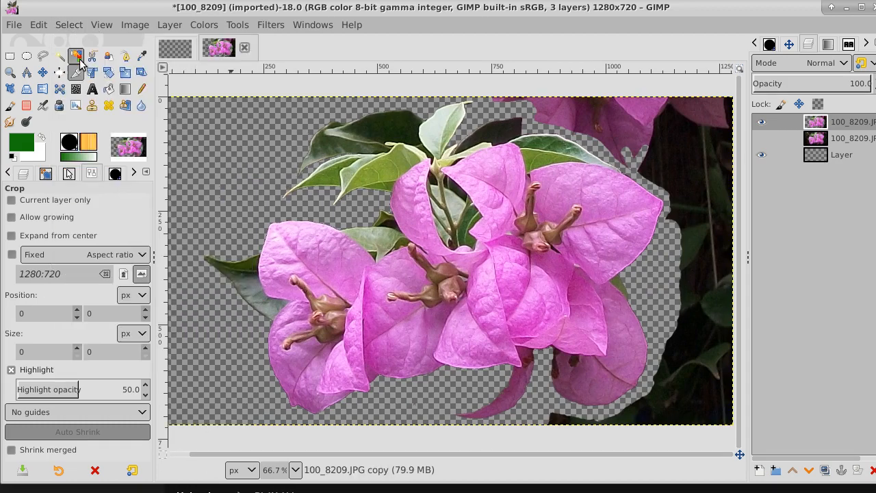
- Outline the background right of the flowers with Free Select, including the cut-off pink petals at the upper edge, closing outside the canvas
click(43, 56)
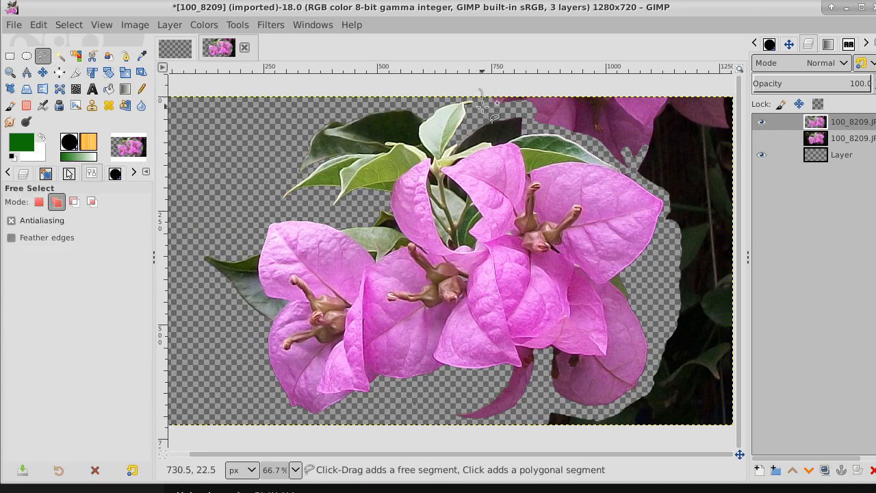
mouse_move(482, 104)
mouse_down()
mouse_move(580, 137)
mouse_move(665, 196)
mouse_move(650, 373)
mouse_move(611, 409)
mouse_move(540, 404)
mouse_move(536, 430)
mouse_move(732, 435)
mouse_move(740, 429)
mouse_move(740, 84)
mouse_move(482, 84)
mouse_up()
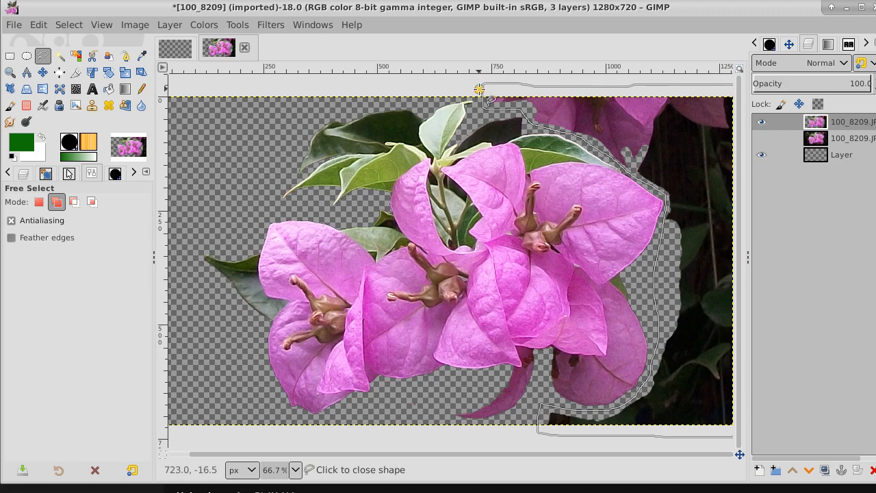
click(479, 89)
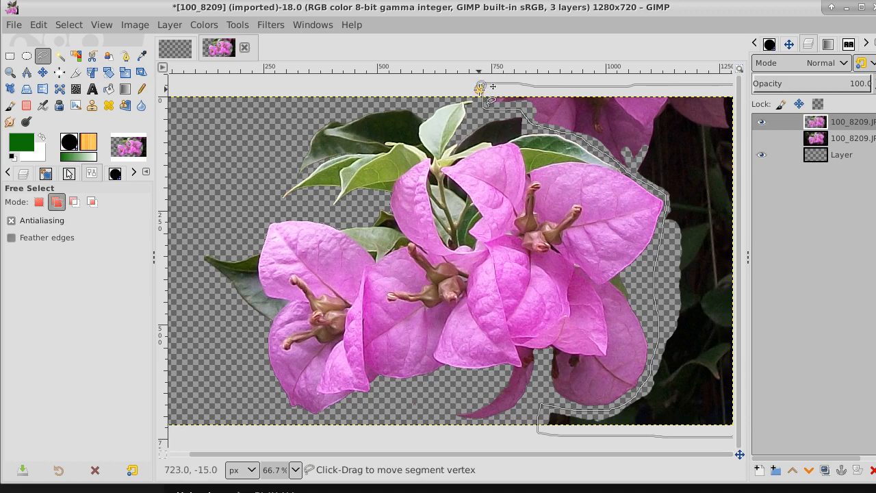
- Commit the outline as a selection, delete the background and stray petals right of the flowers, and clear the selection
click(39, 73)
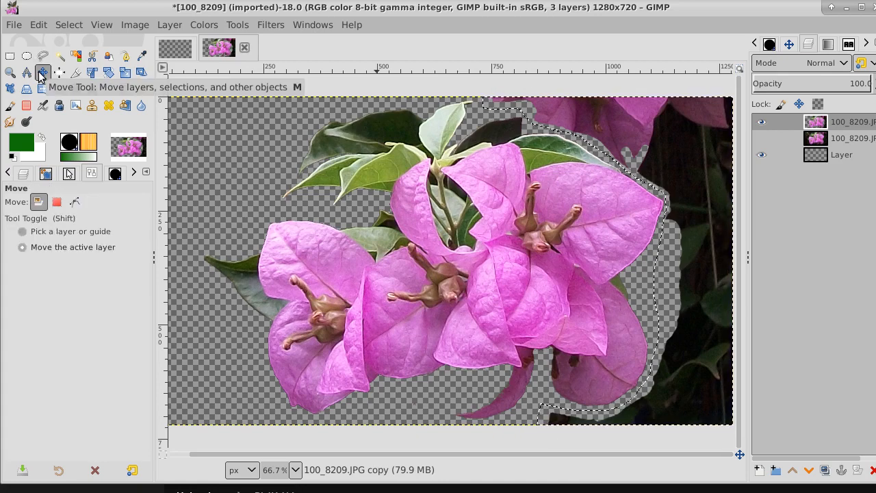
key(Delete)
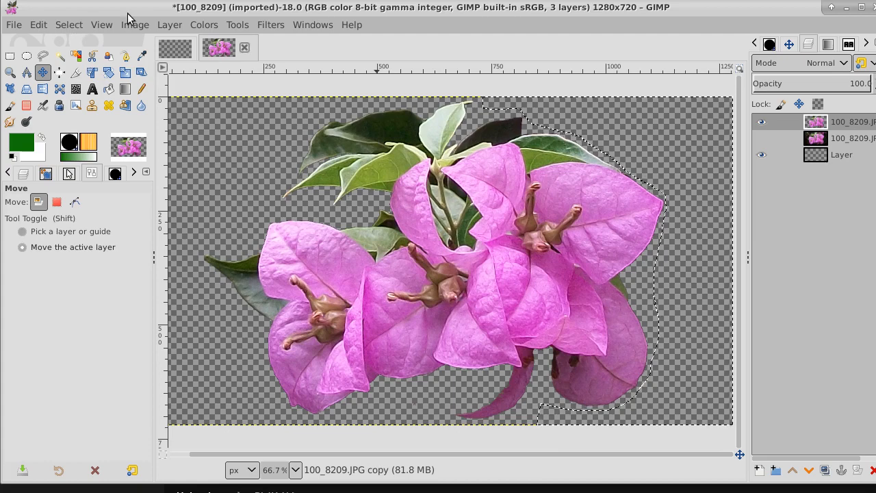
click(72, 25)
click(86, 58)
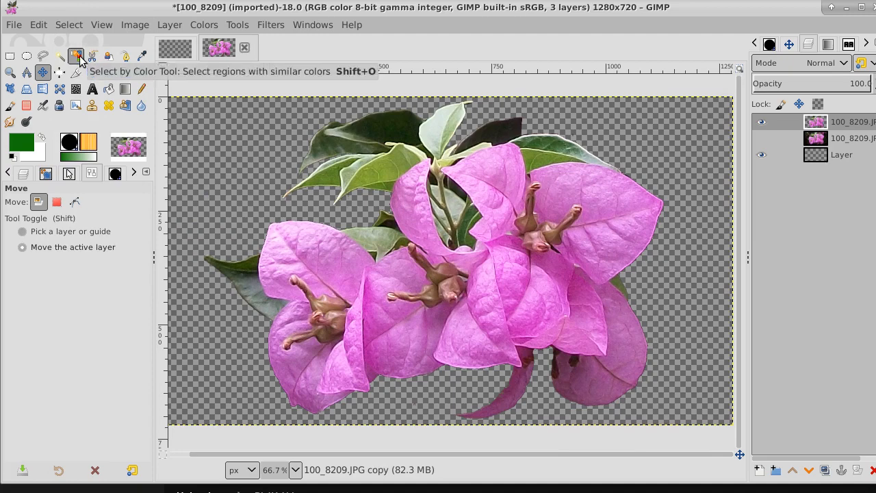
- Select the transparent background with Select by Color, then grow the selection by 3 px and shrink it by 2 px
click(76, 57)
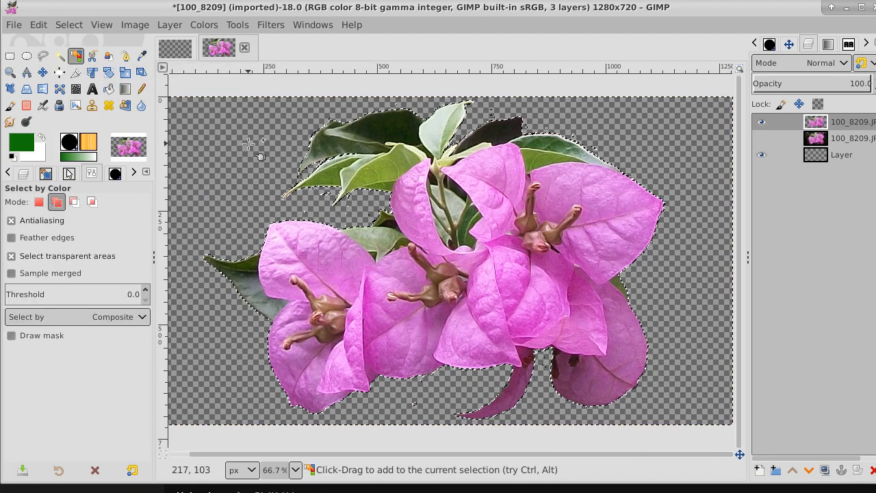
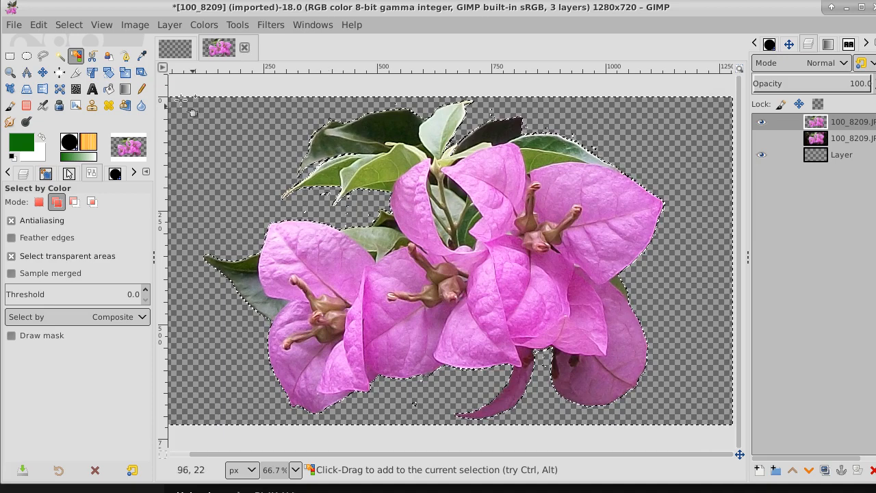
click(71, 23)
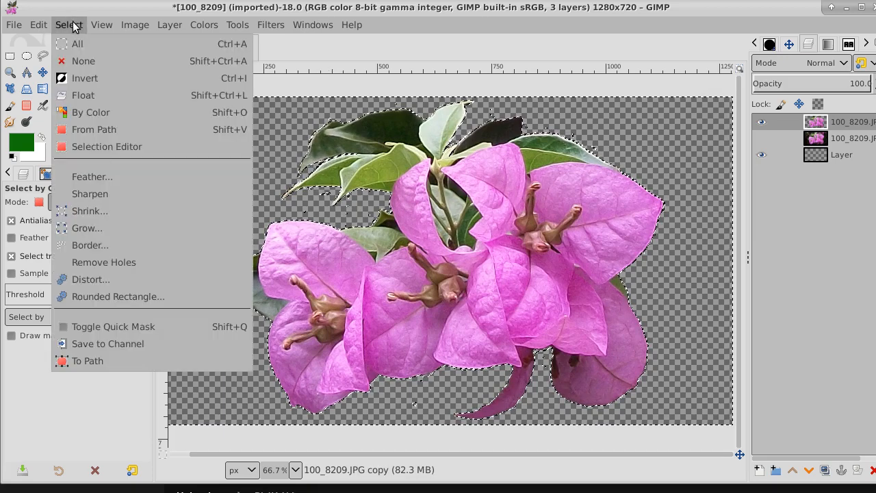
click(96, 228)
click(128, 244)
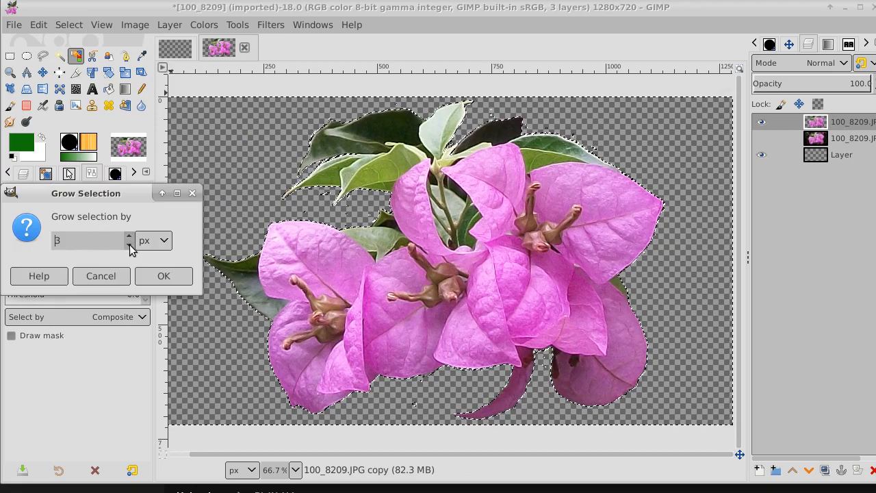
click(152, 277)
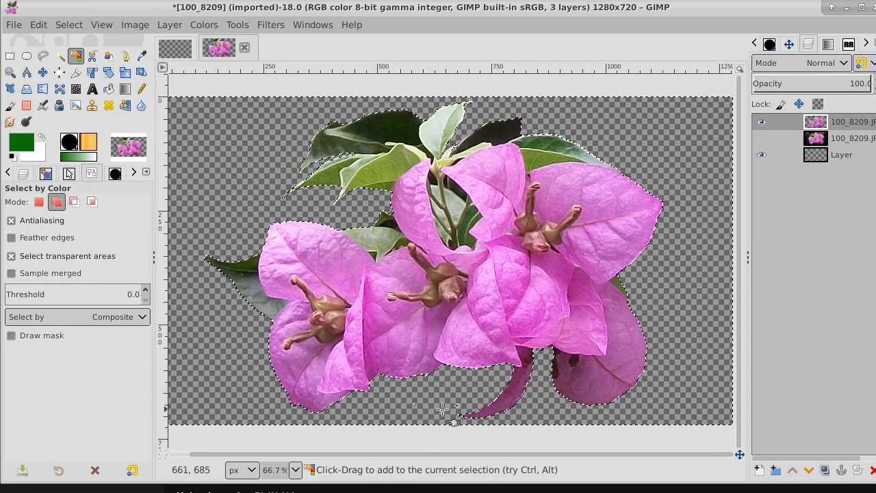
click(69, 25)
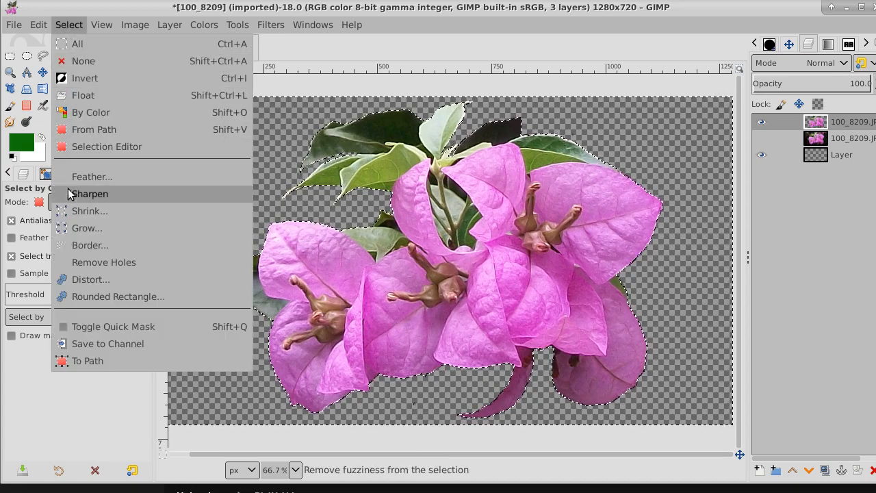
click(76, 211)
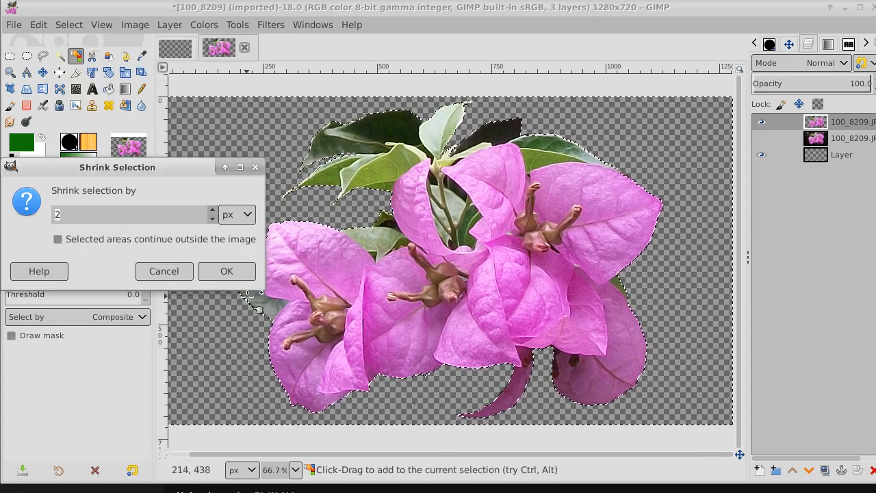
click(225, 270)
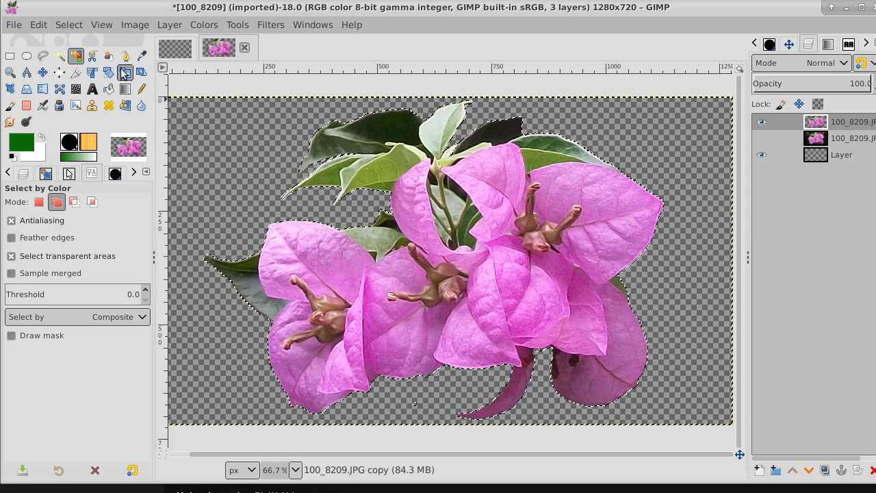
- Invert the selection and erase the stray speck below the flowers with the Eraser
click(72, 25)
click(84, 77)
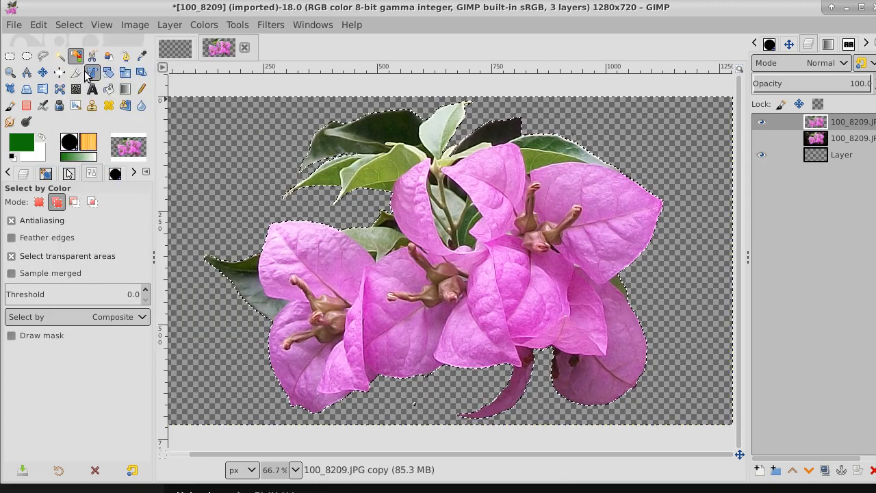
click(26, 104)
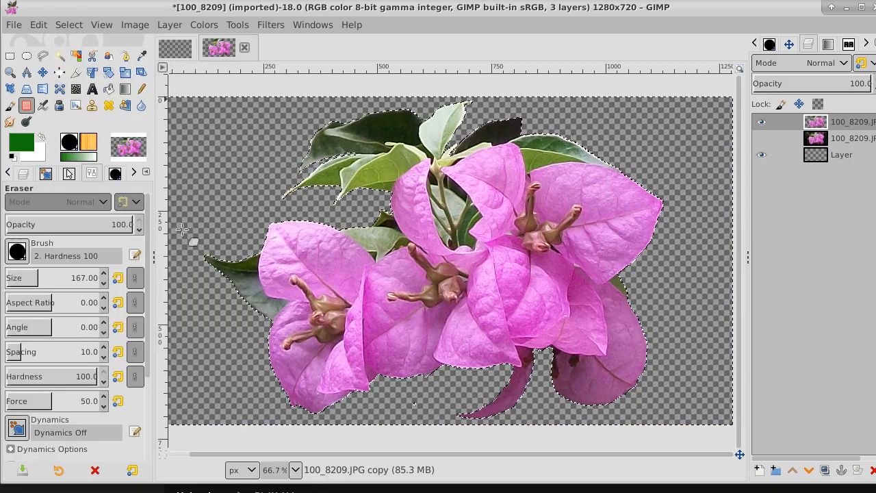
click(413, 422)
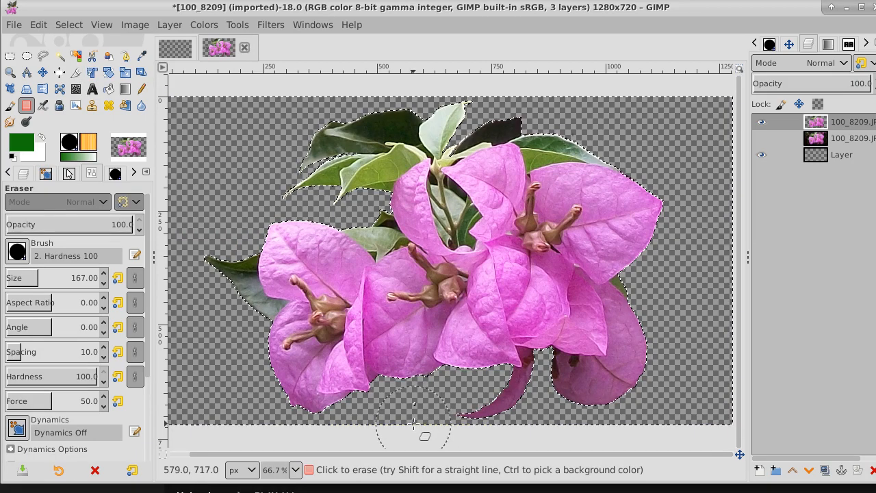
- Invert the selection again, copy the selected pixels, and paste them as a new image
click(77, 26)
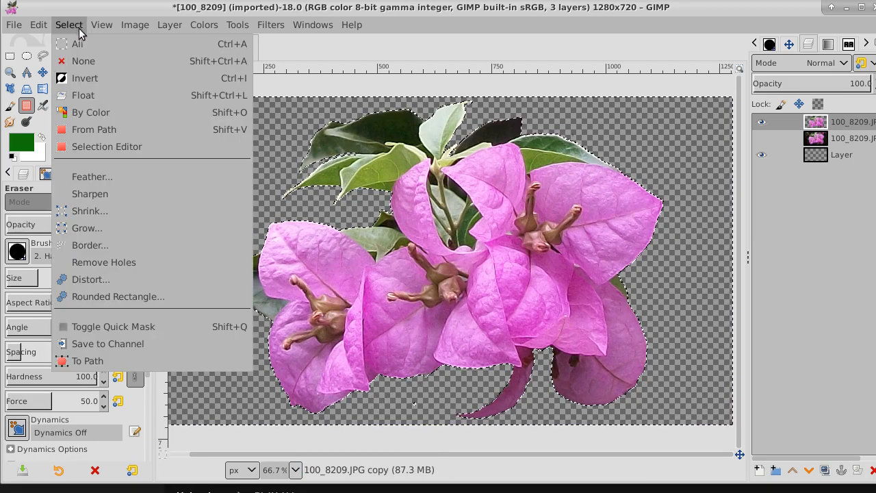
click(84, 78)
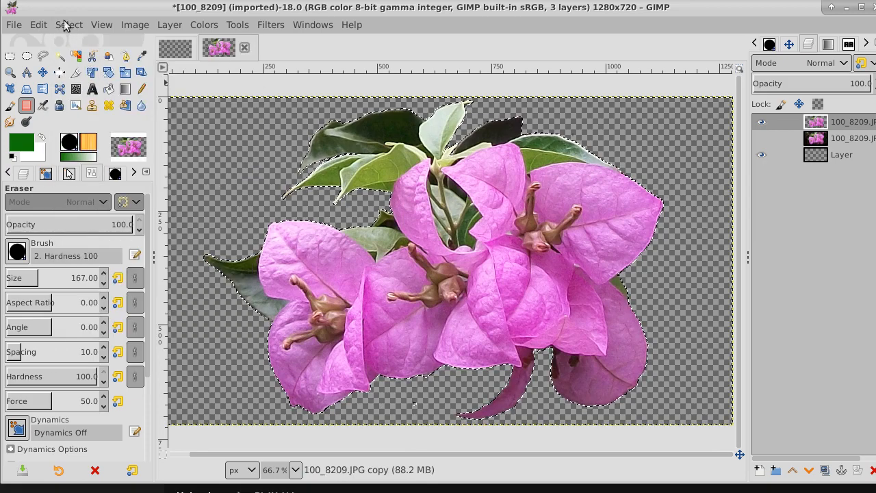
click(40, 26)
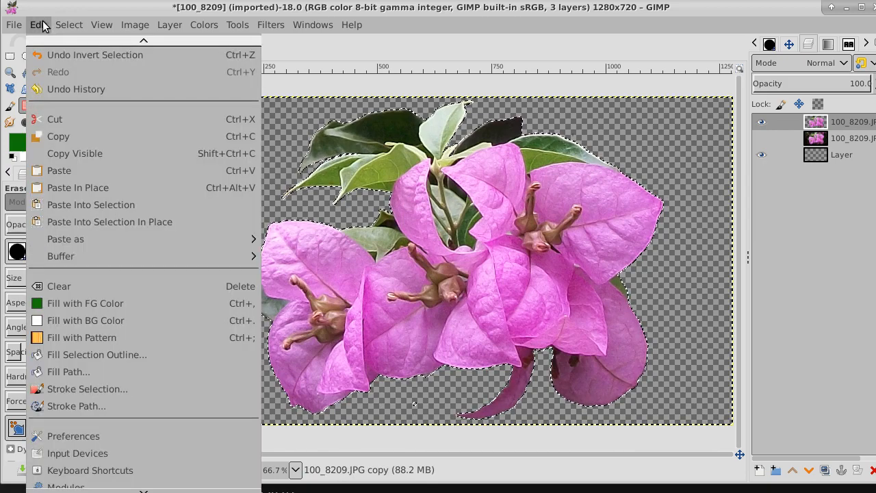
click(60, 134)
click(38, 25)
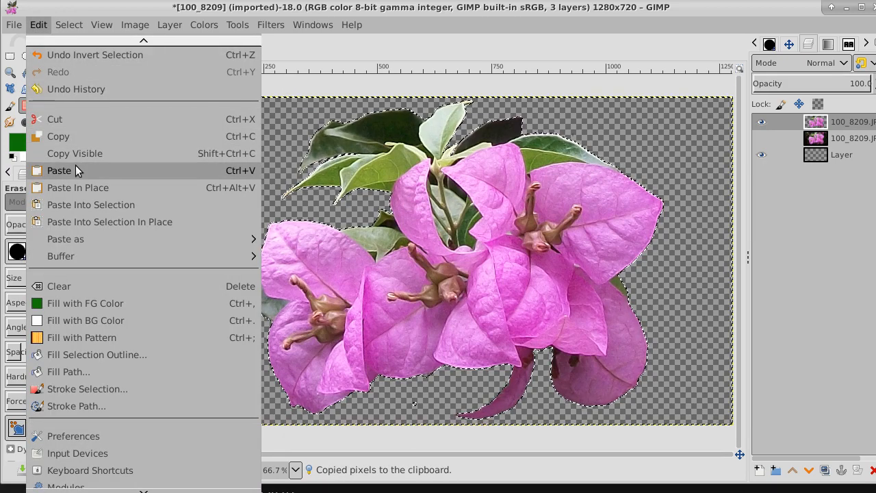
mouse_move(90, 236)
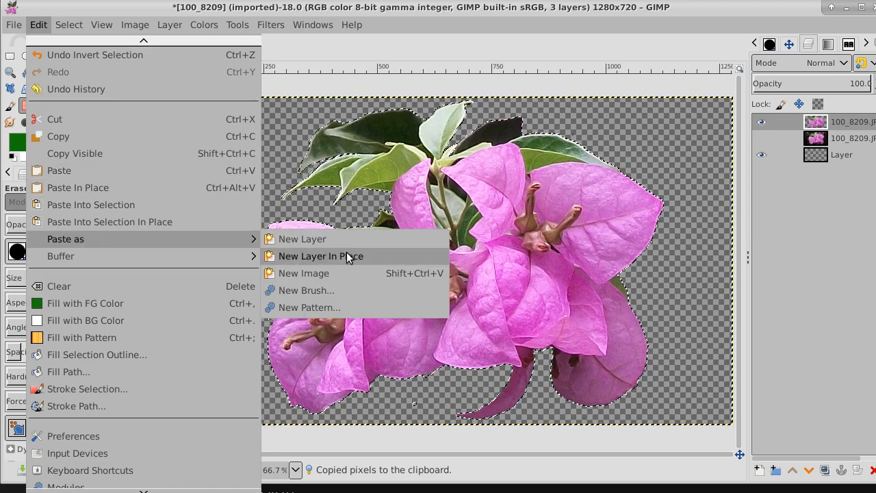
click(340, 273)
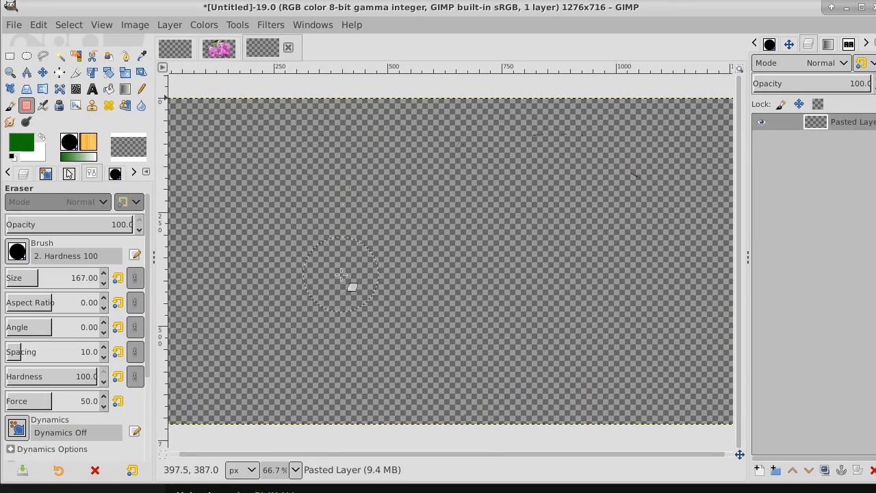
- Go back to the flower image, invert the selection to the flowers, and paste a copy of them as a new image
click(219, 55)
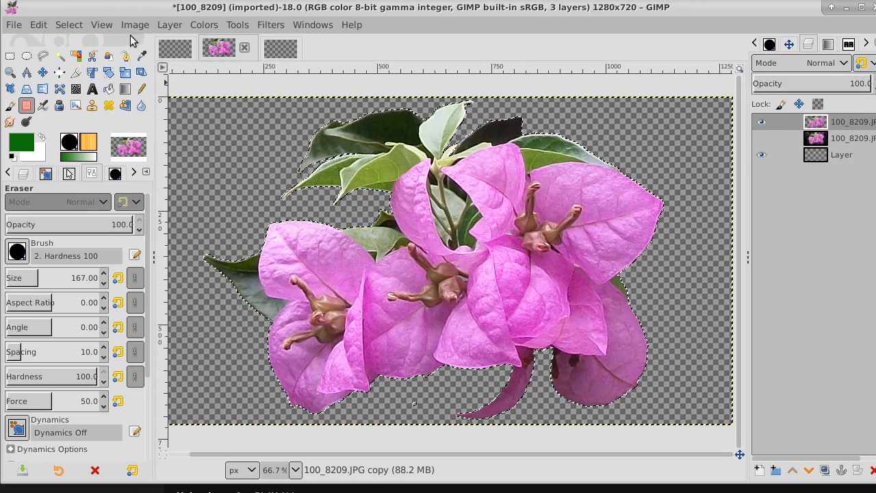
click(60, 26)
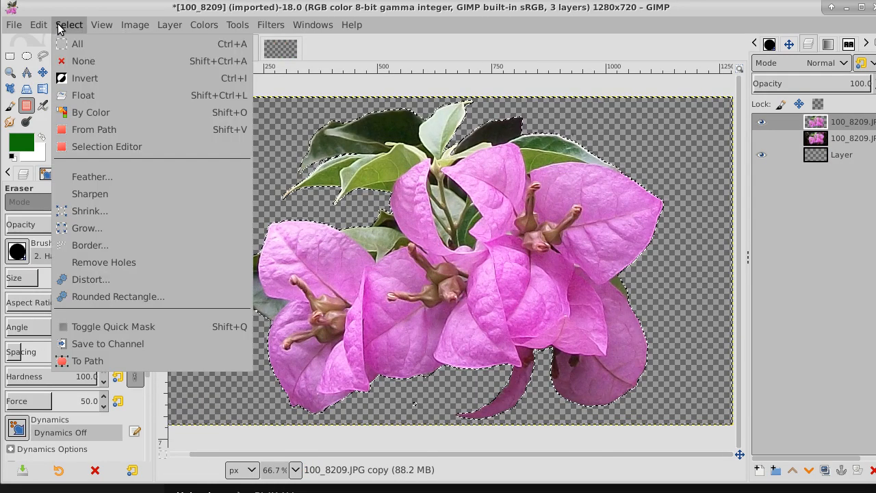
click(70, 77)
click(38, 24)
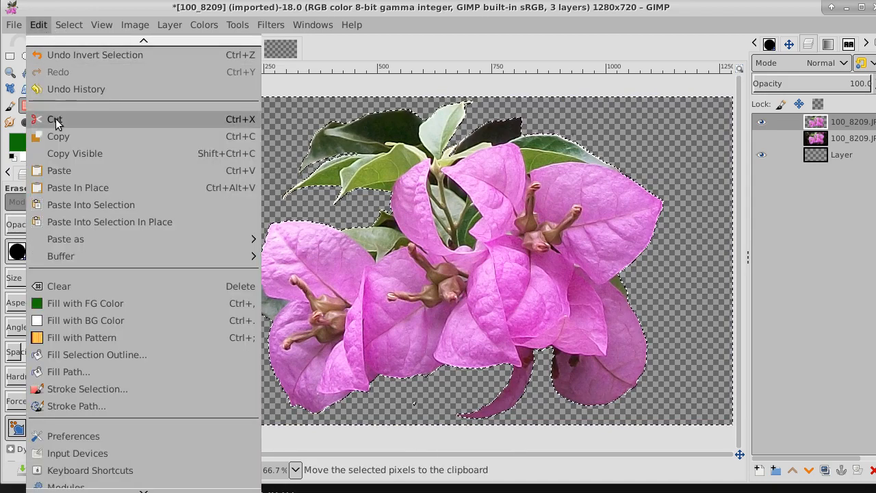
click(58, 136)
click(38, 25)
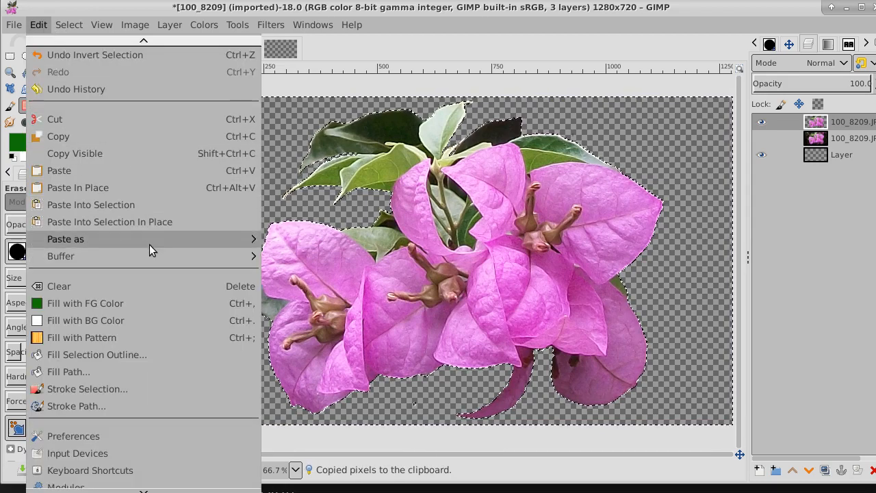
mouse_move(218, 242)
click(354, 272)
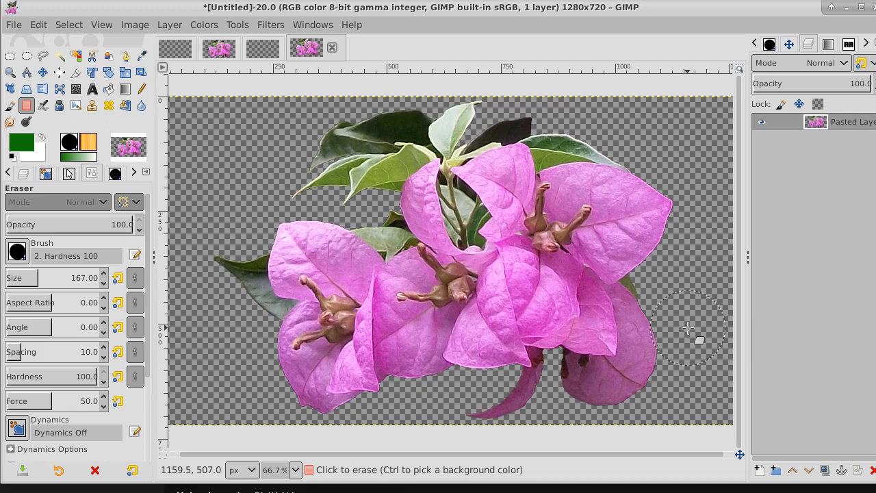
- Turn off the fixed size for Rectangle Select and clear the misplaced 1280x720 selection
click(10, 58)
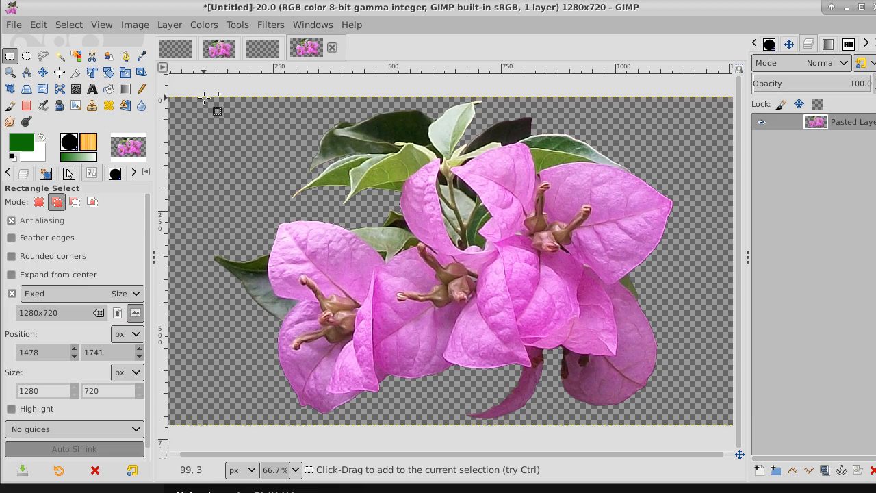
drag(203, 98, 384, 94)
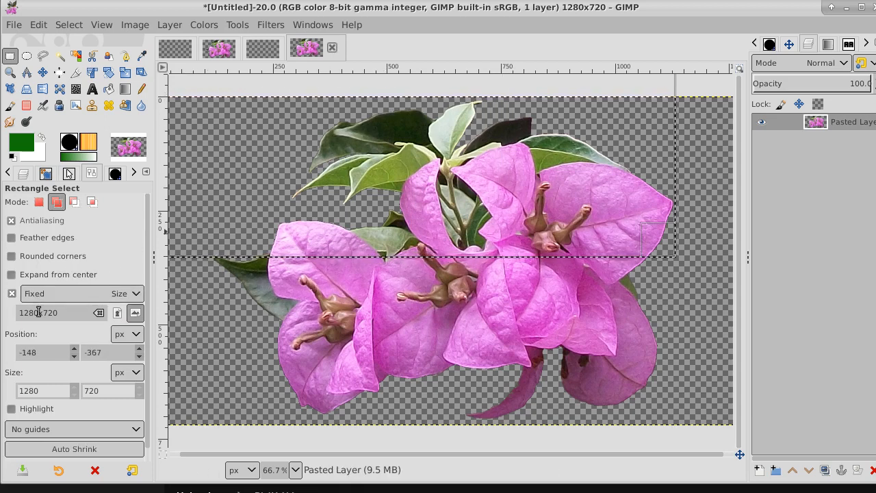
click(13, 293)
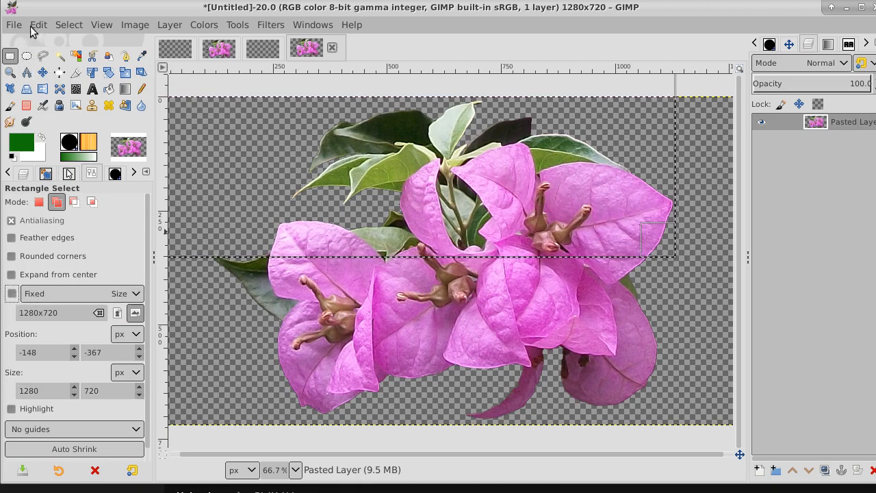
click(68, 24)
click(79, 60)
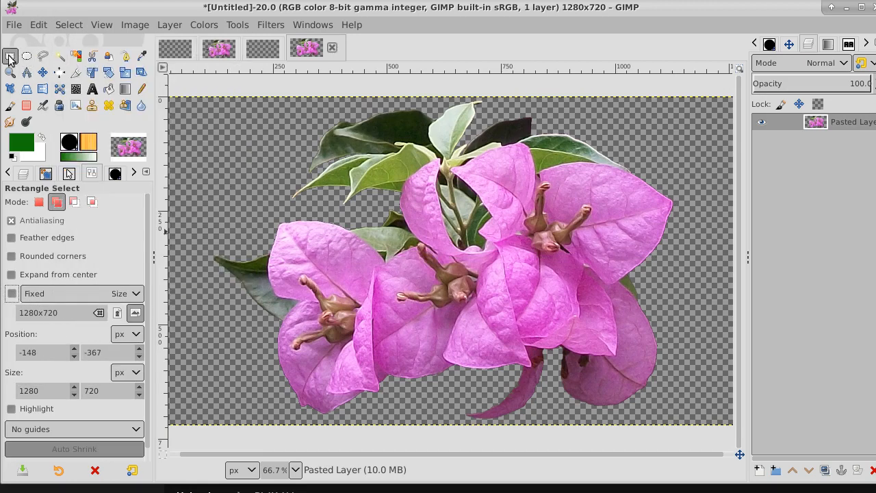
- Draw a rectangular selection of about 1042x716 px around the flowers, crop the image to it, and clear the selection
click(205, 101)
drag(202, 100, 676, 426)
drag(677, 426, 677, 425)
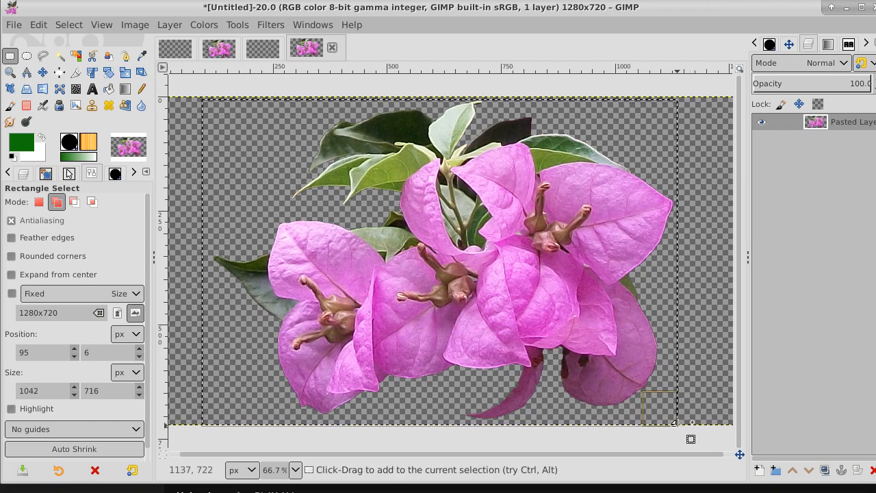
click(135, 25)
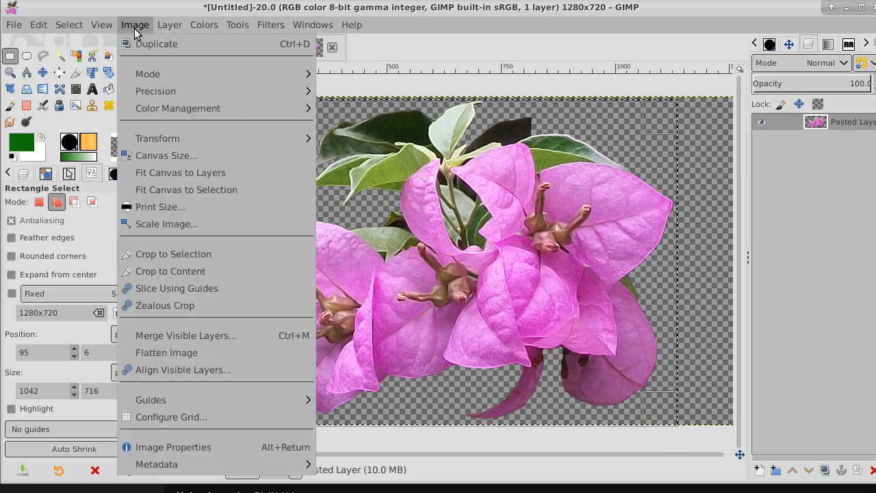
click(186, 254)
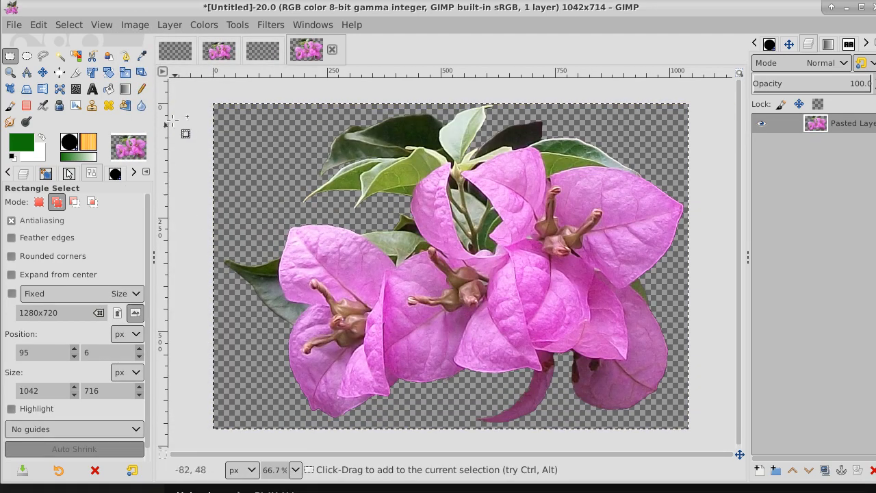
click(71, 26)
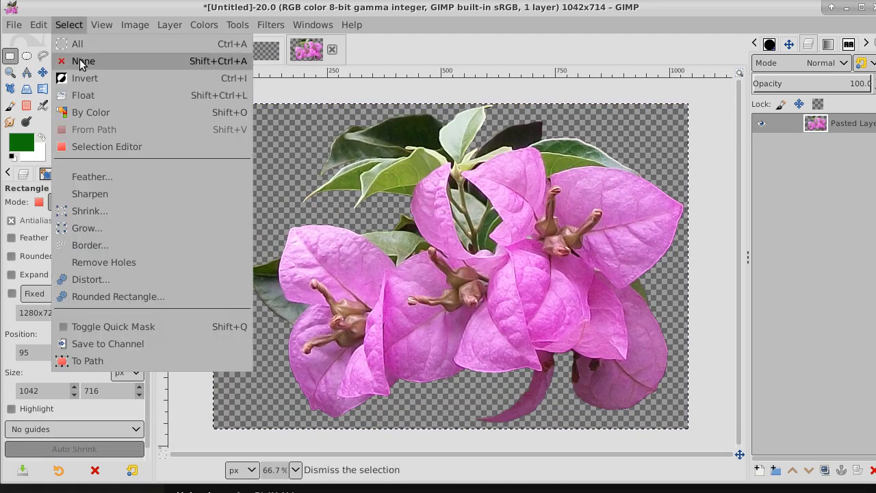
click(81, 61)
- Select the transparent background by color, invert the selection to the flowers and leaves, and copy them
click(75, 56)
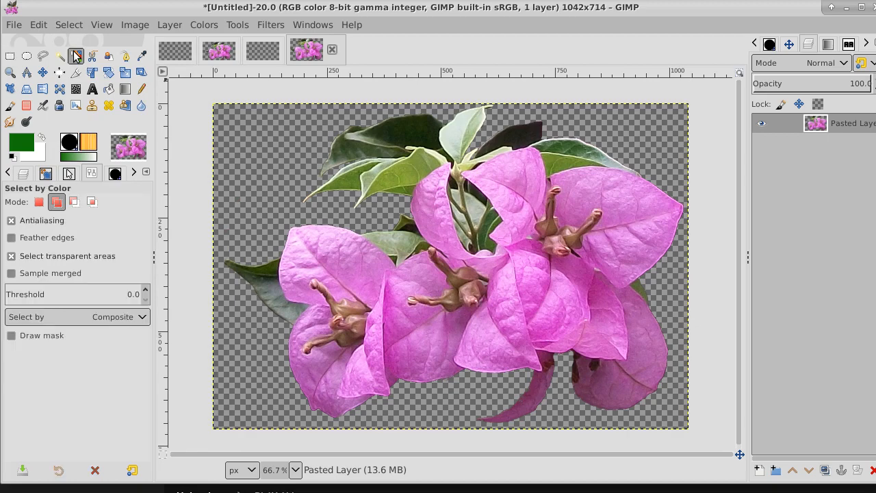
click(239, 135)
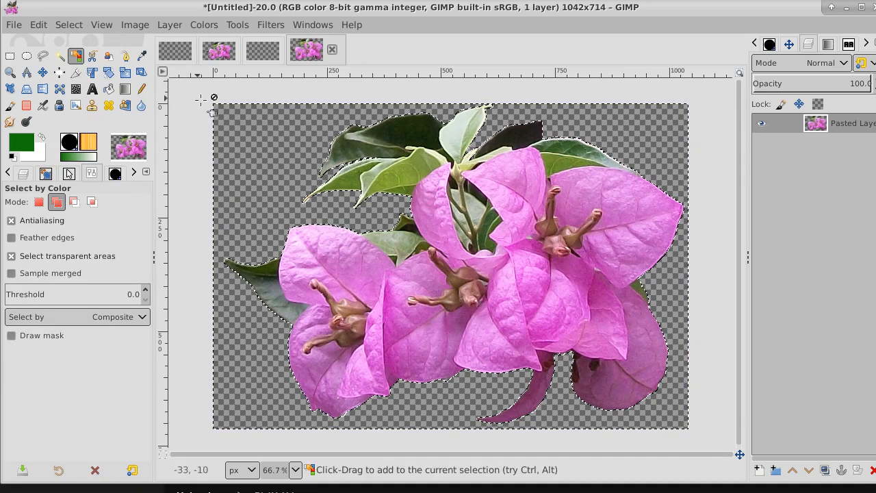
click(68, 26)
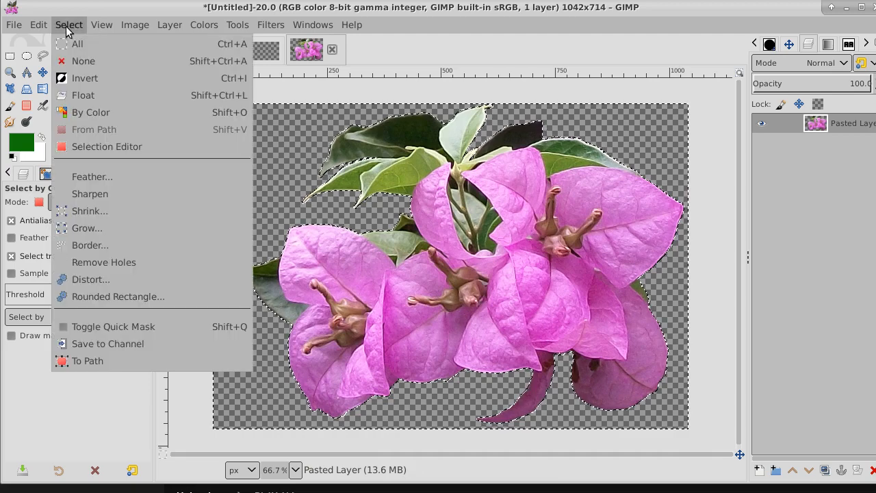
click(84, 78)
click(37, 25)
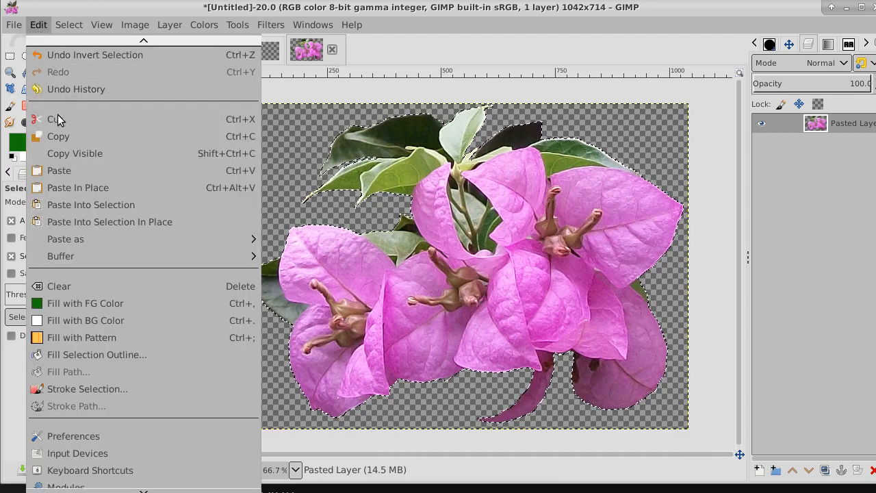
click(60, 137)
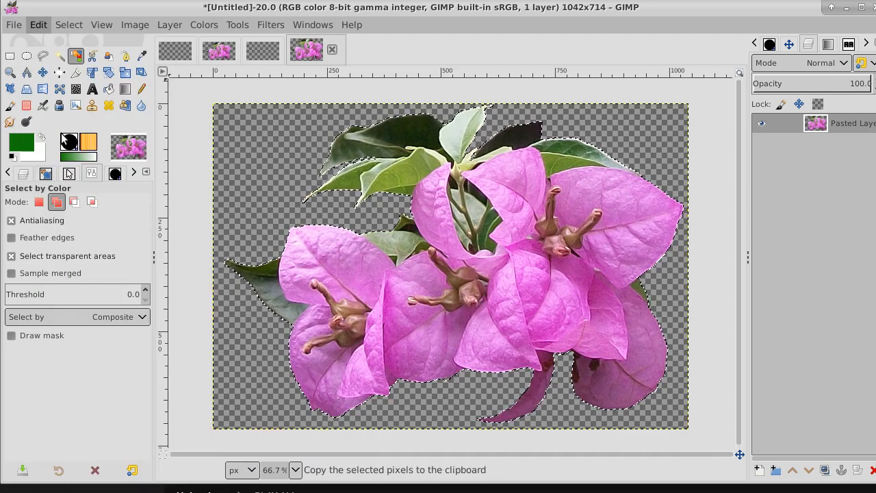
- Paste the copied flowers and leaves as a new brush and set the brush name to bigflow1
click(37, 28)
mouse_move(105, 238)
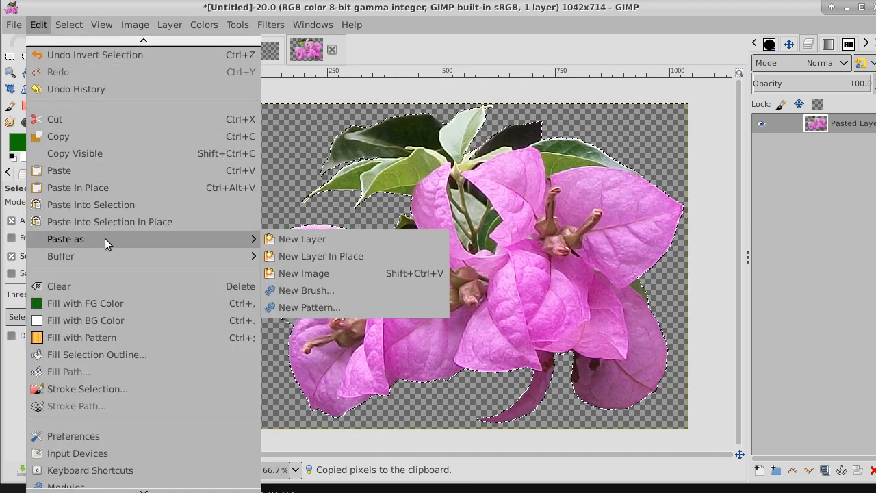
click(319, 288)
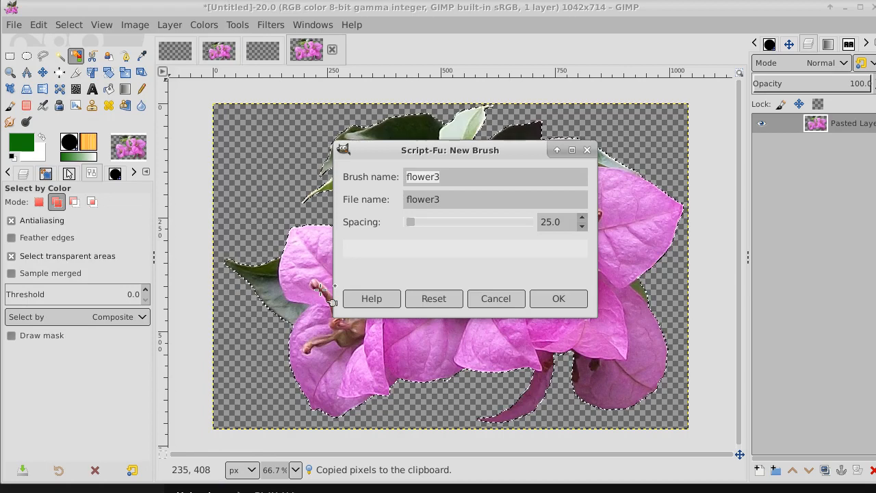
click(438, 182)
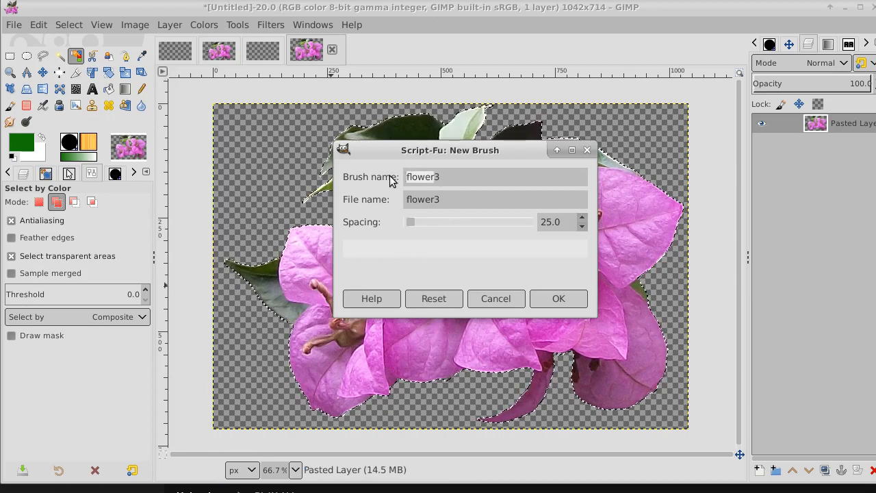
text(big)
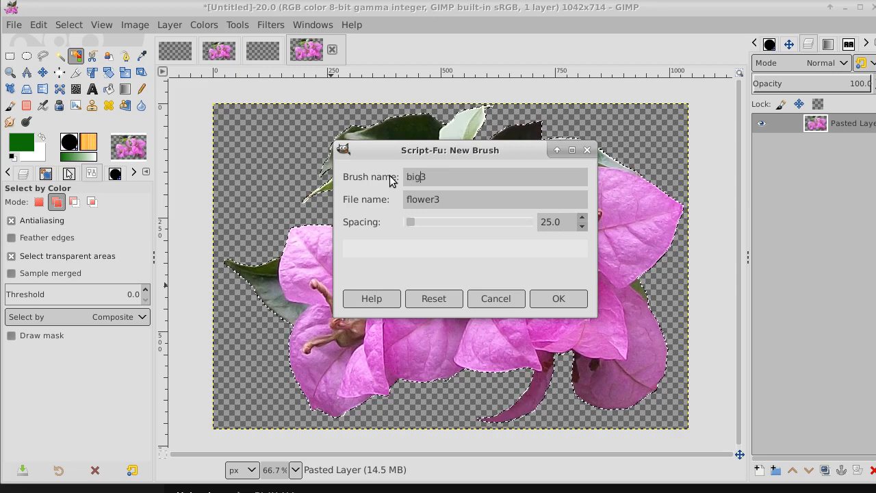
text(flow)
key(Delete)
text(1)
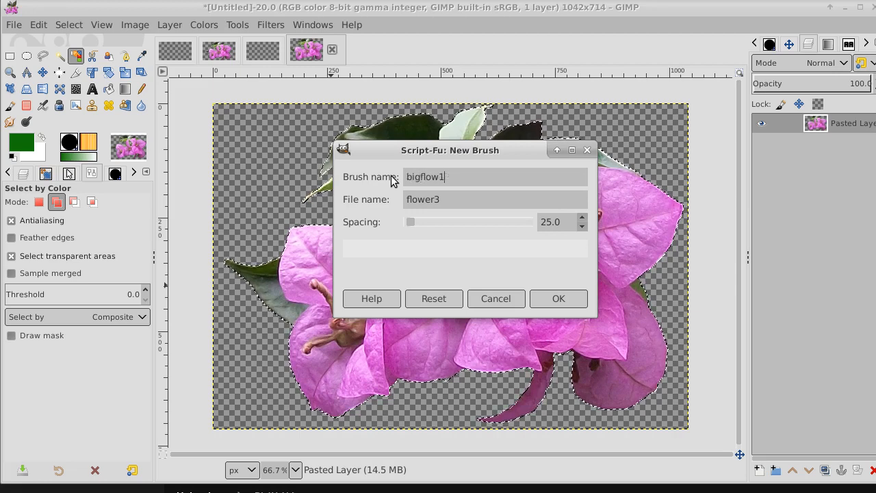
- Set the new brush's file name to bigflow1 and create the brush with a spacing of 25
click(452, 201)
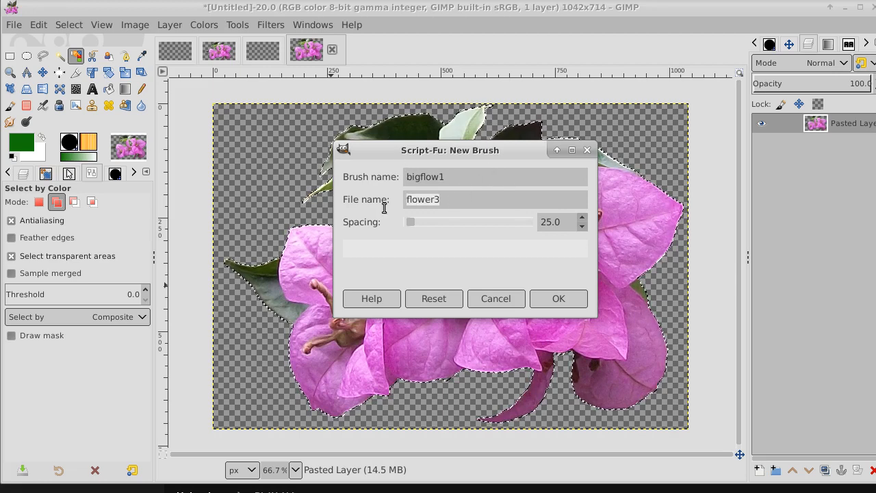
key(BackSpace)
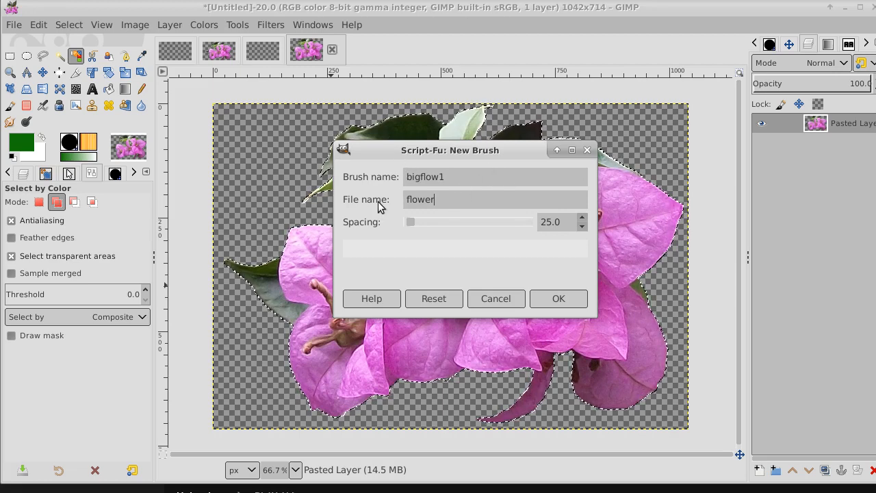
key(BackSpace)
key(BackSpace)
key(BackSpace)
key(BackSpace)
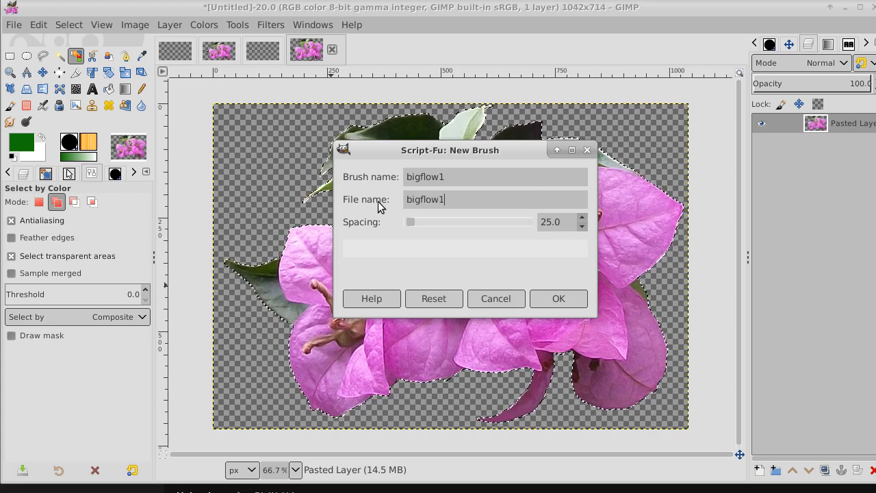
click(557, 301)
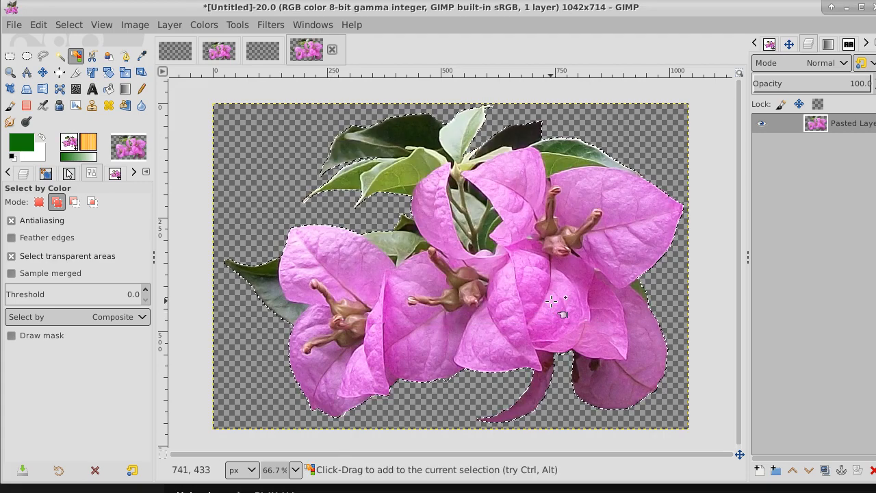
- In the blank 1280x720 image, stamp the bigflow1 brush once left of centre with the Paintbrush at size 457
click(175, 50)
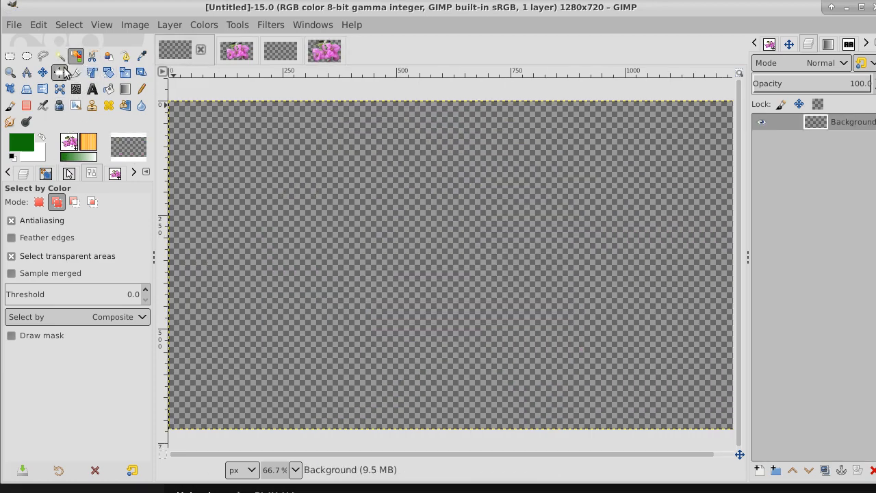
click(11, 106)
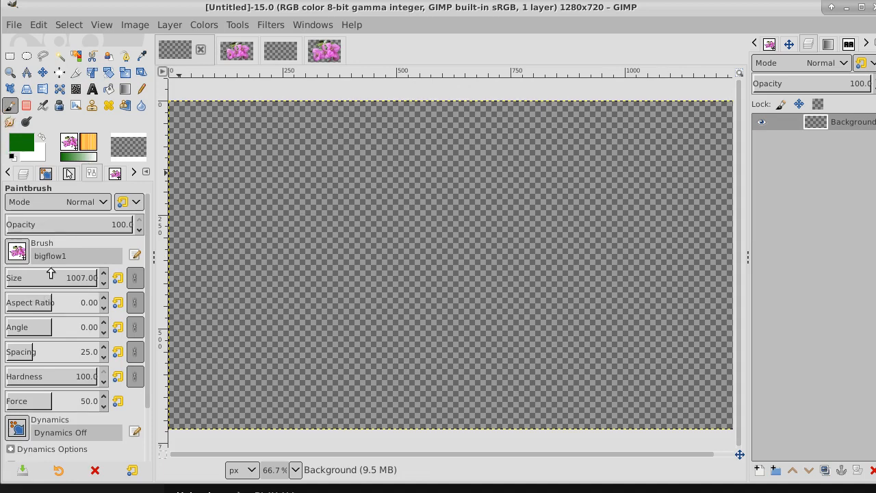
drag(46, 277, 65, 280)
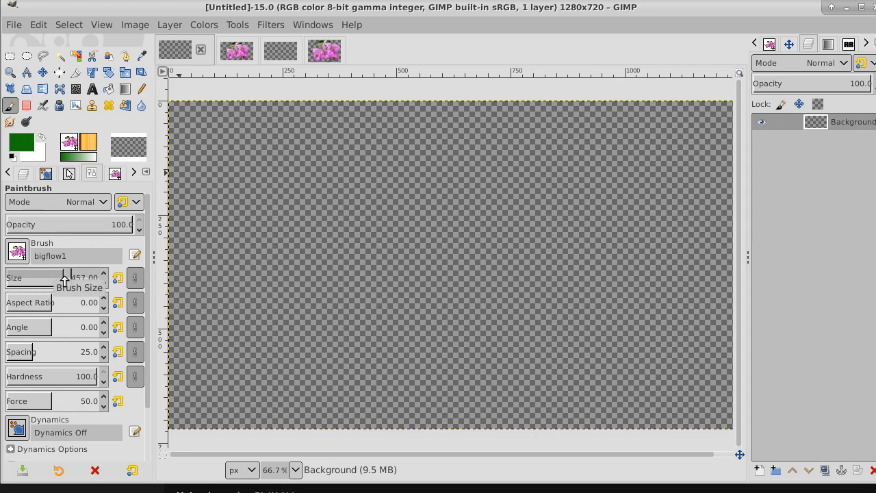
click(369, 260)
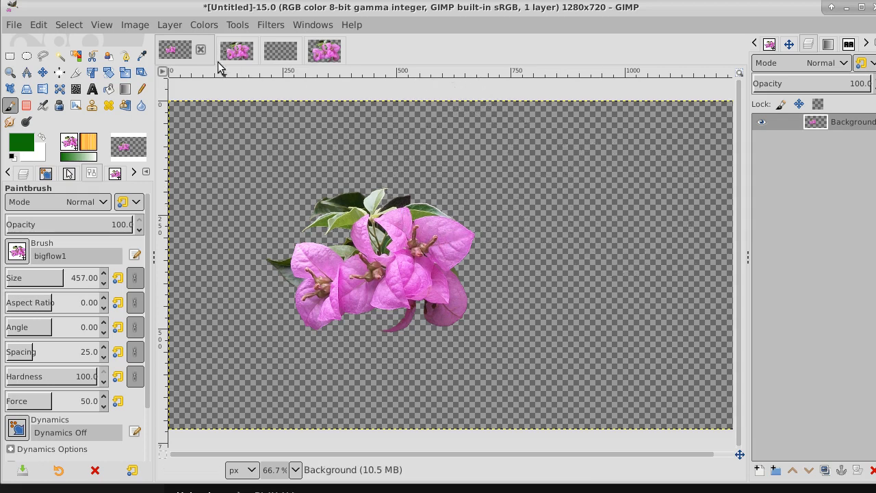
- Try shifting the magenta hue of the stamped flowers with Hue-Saturation, ending at a hue of 29, and discard the adjustment
click(199, 27)
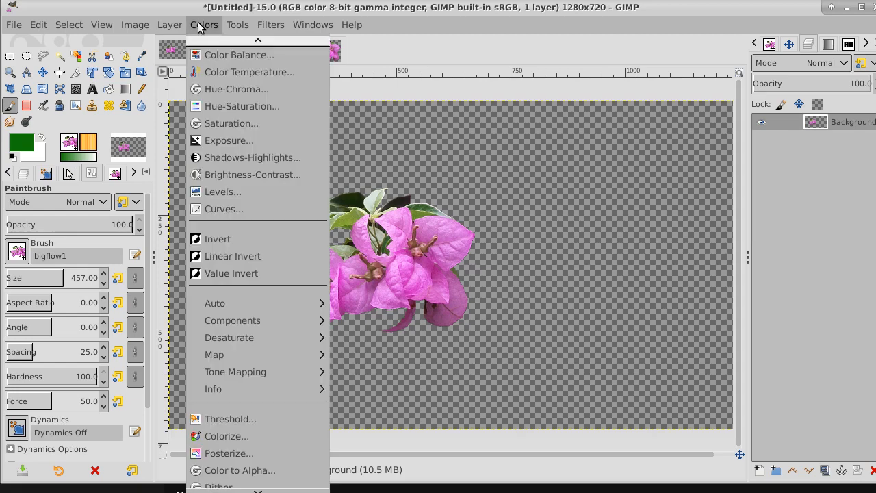
click(232, 106)
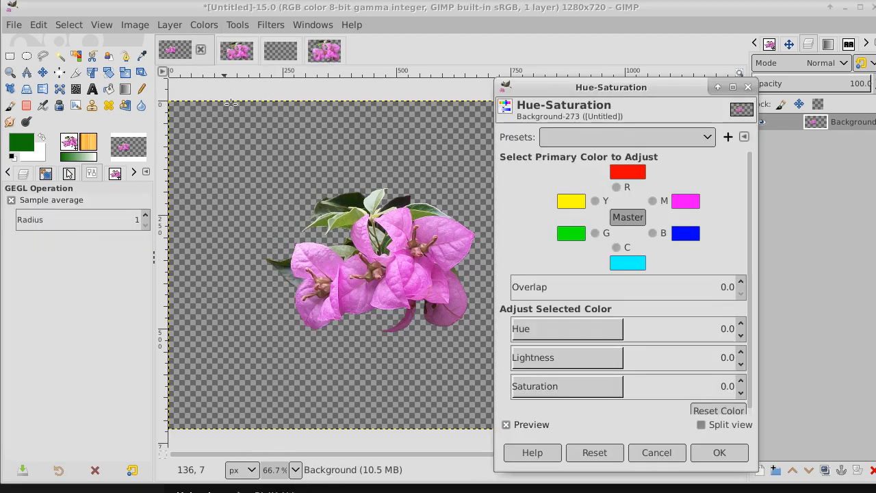
click(652, 200)
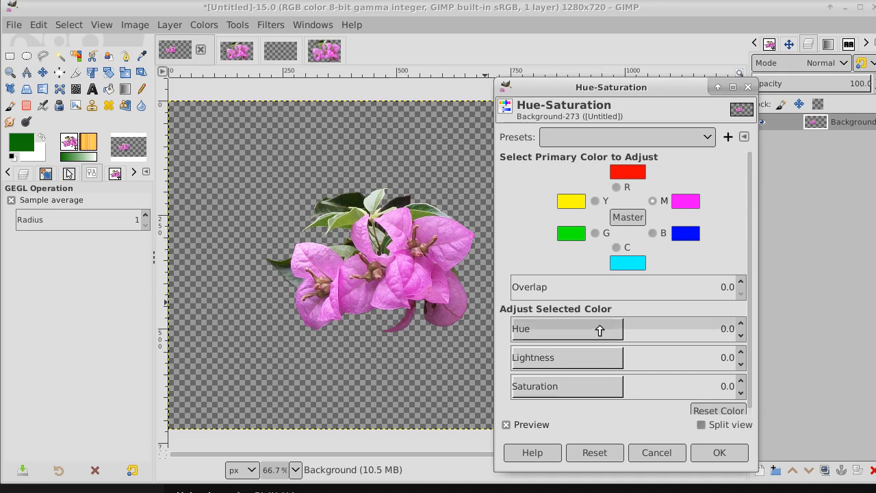
drag(620, 331, 712, 327)
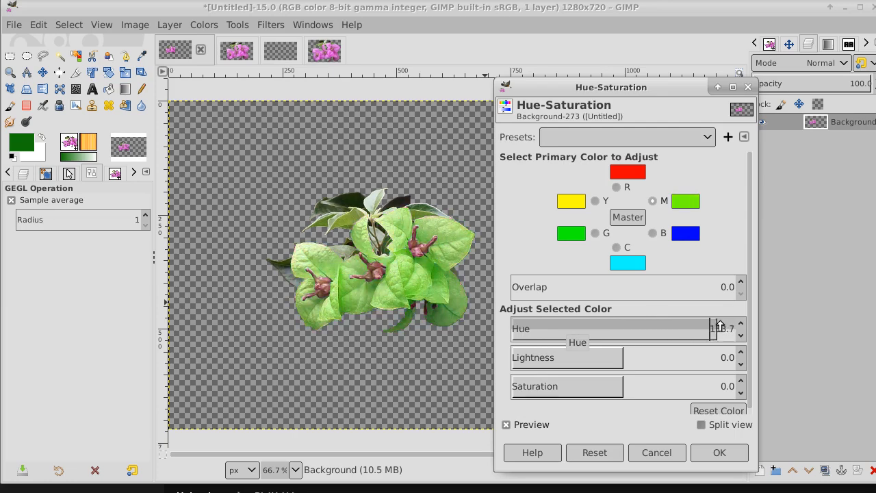
drag(720, 324, 641, 324)
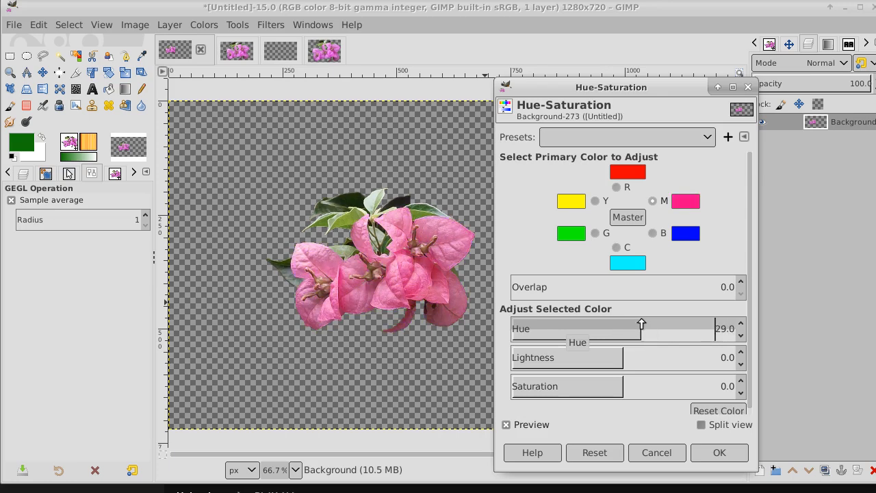
click(655, 452)
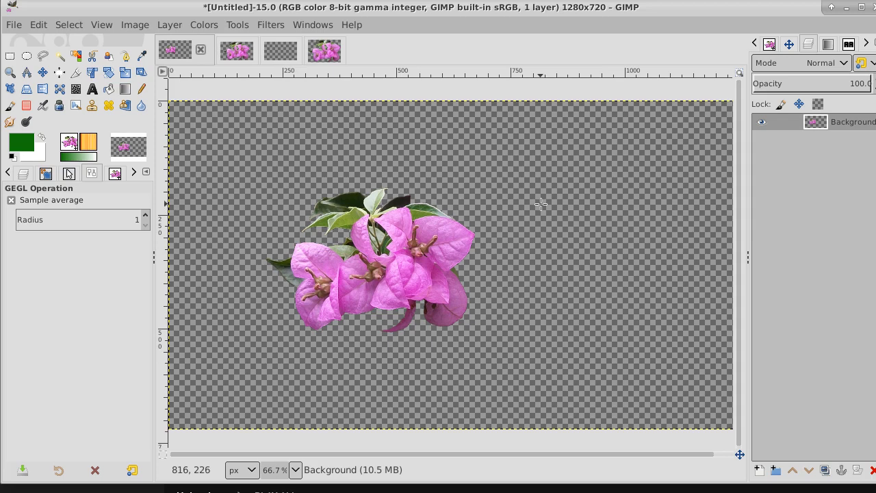
- Return to the 1042x714 flower image, clear its selection, and duplicate the flower layer
click(332, 51)
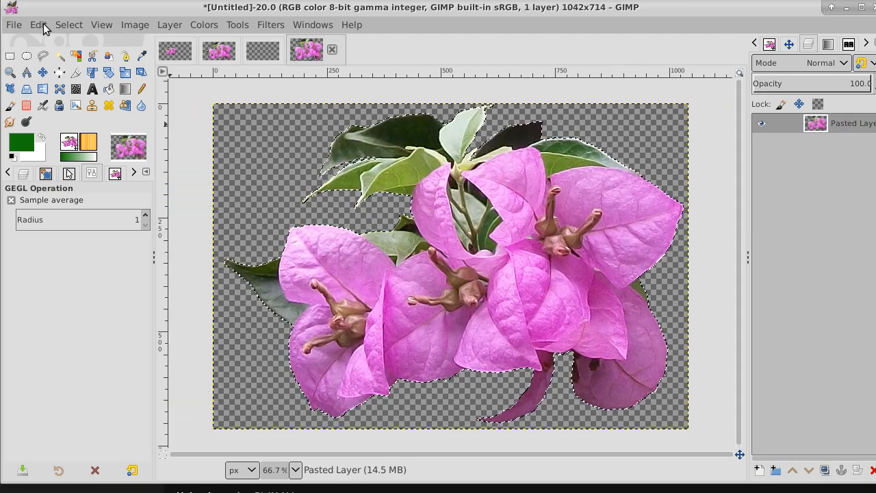
click(68, 25)
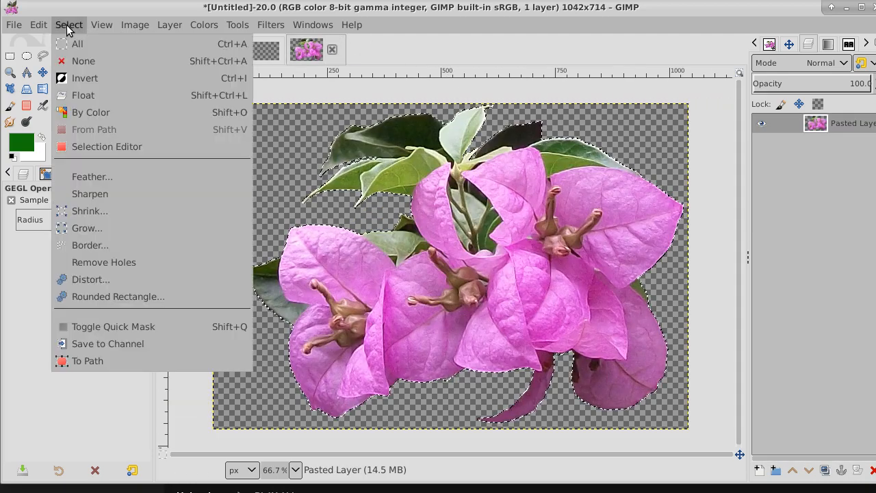
click(76, 62)
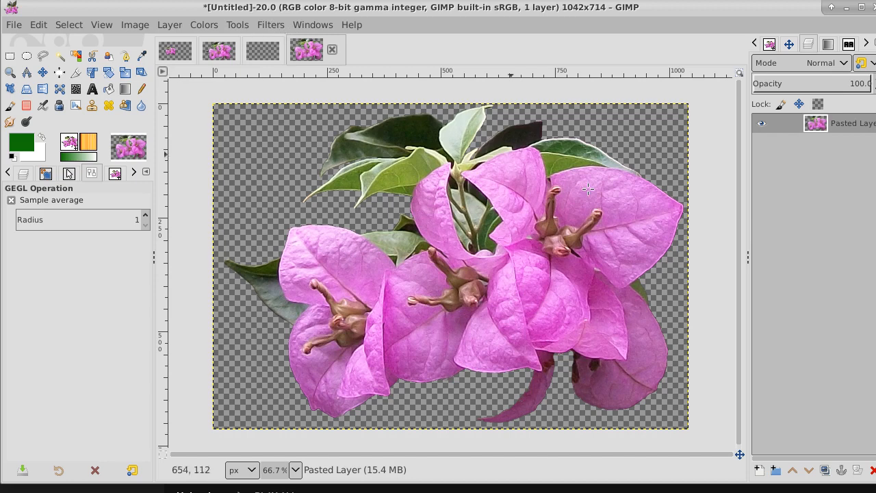
click(823, 469)
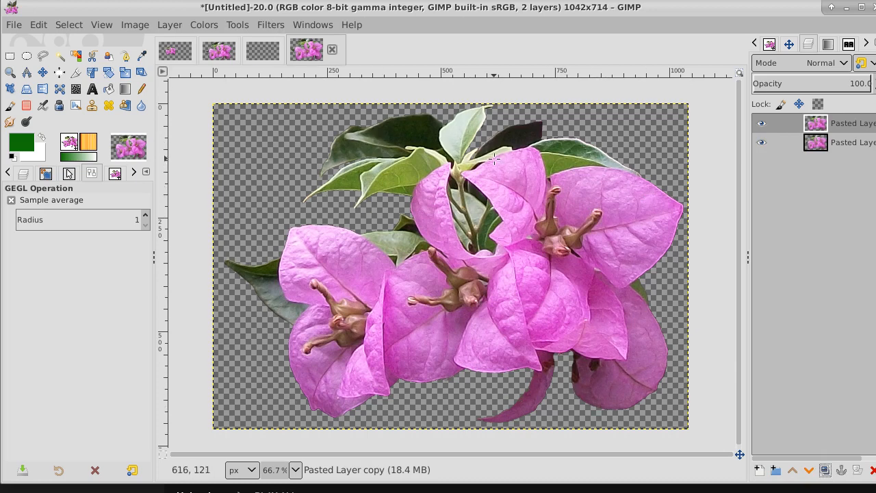
- Try a steep, high-contrast Value curve on the duplicated color layer and discard it
click(239, 27)
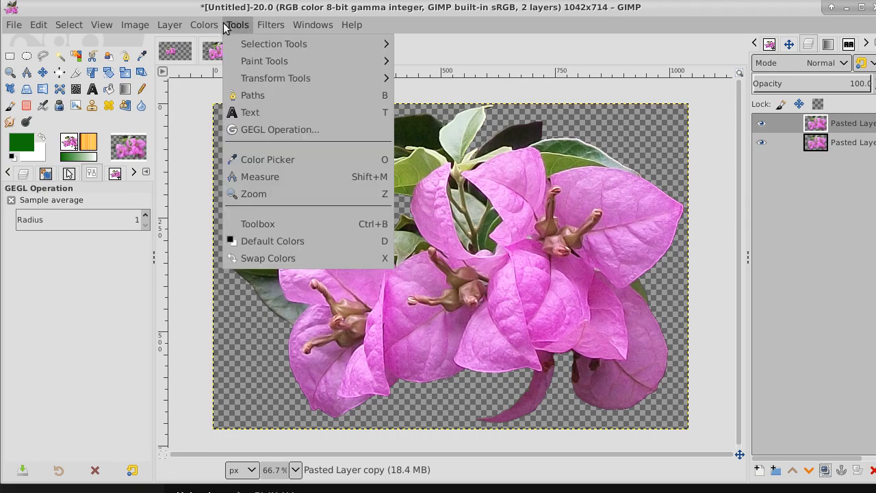
mouse_move(208, 27)
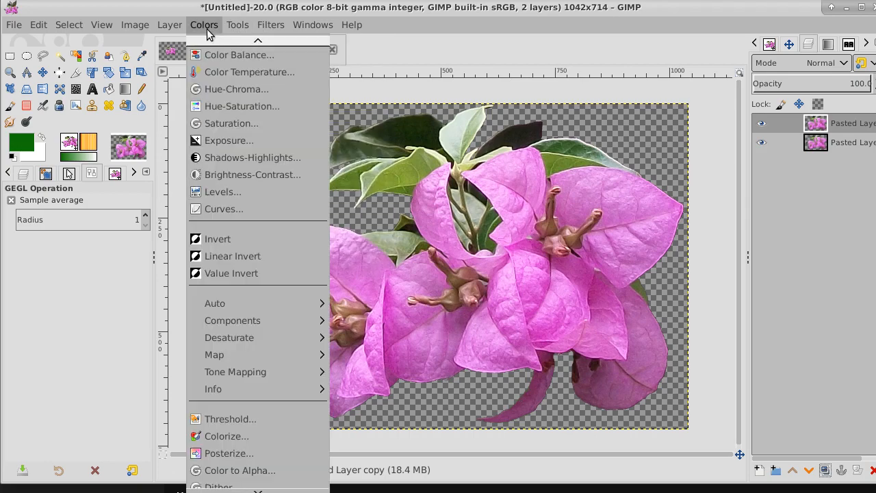
click(222, 209)
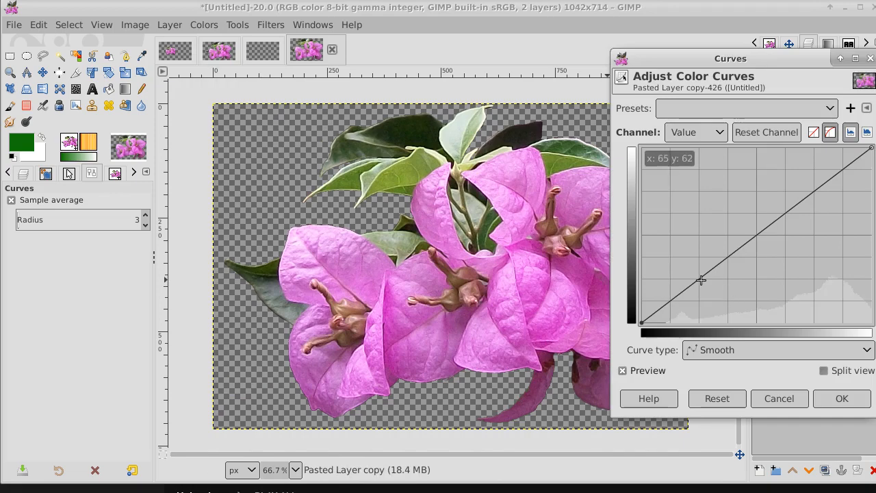
drag(700, 278, 724, 320)
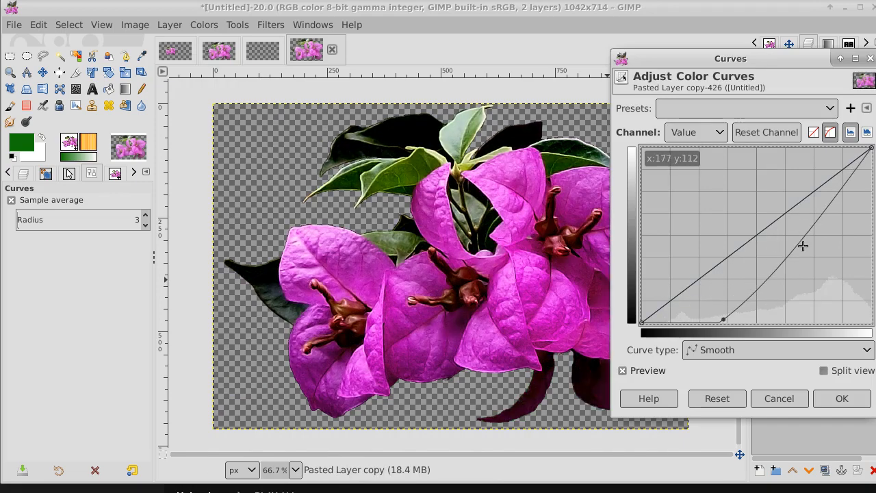
drag(807, 230, 737, 147)
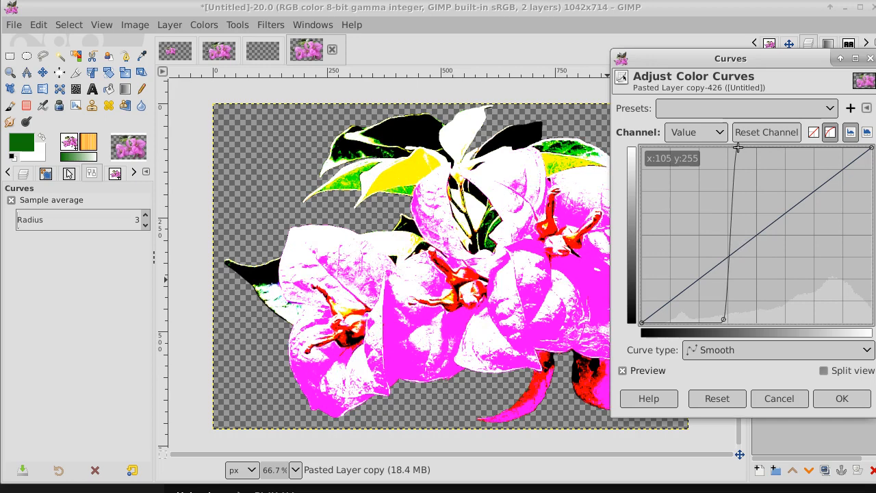
drag(738, 147, 758, 156)
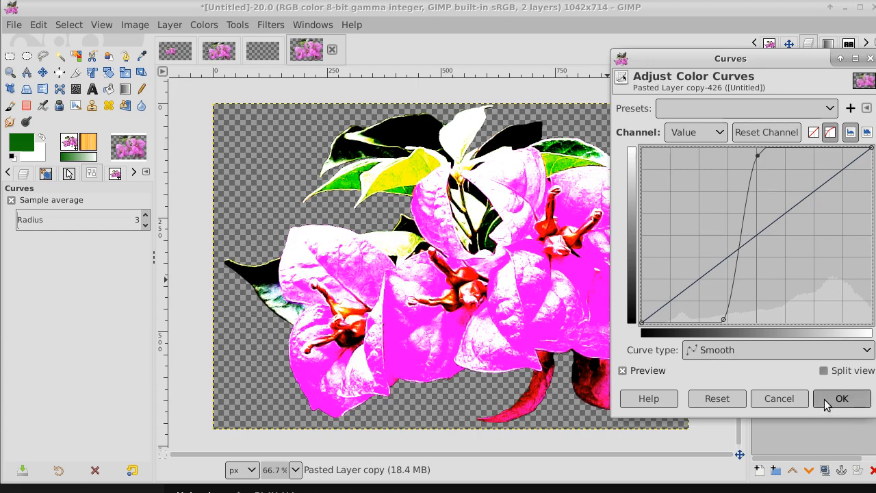
click(790, 400)
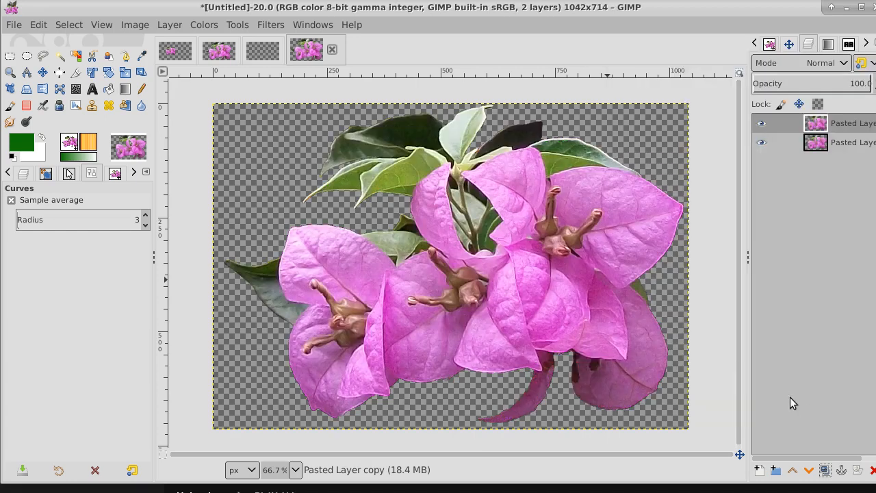
- Desaturate the duplicated flower layer using the Luminance mode
click(174, 30)
mouse_move(198, 27)
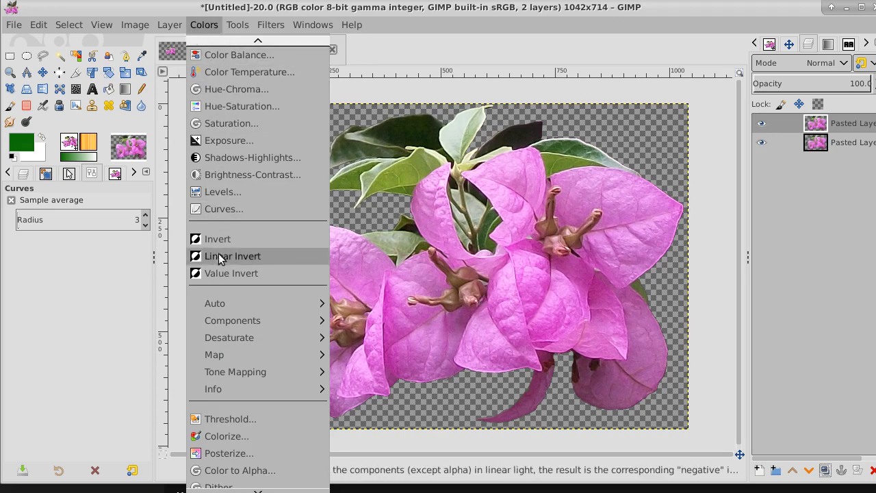
mouse_move(236, 340)
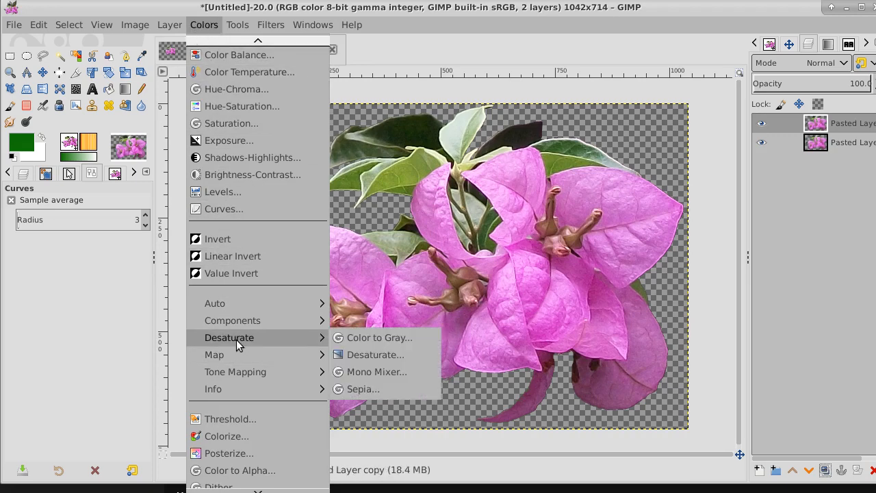
click(378, 357)
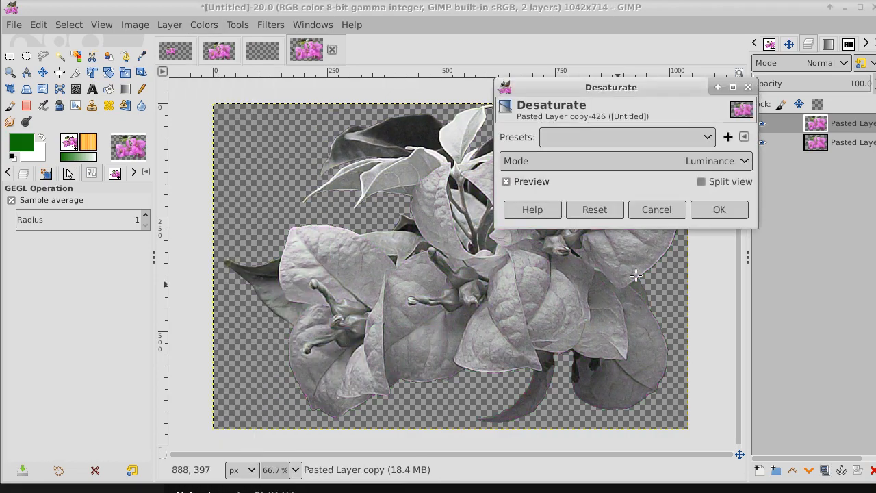
click(728, 209)
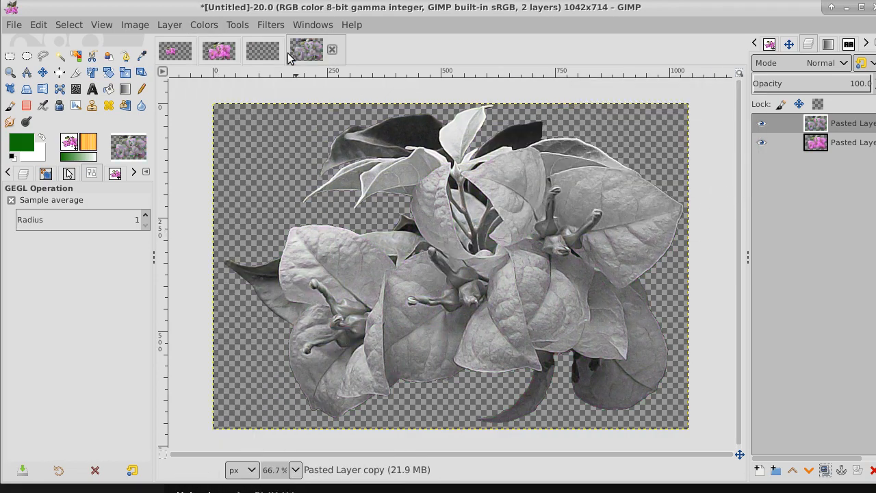
- Steepen the gray layer's Value curve with Curves, dropping the shadows to black at about x 101 and raising the midtones to nearly white
click(204, 24)
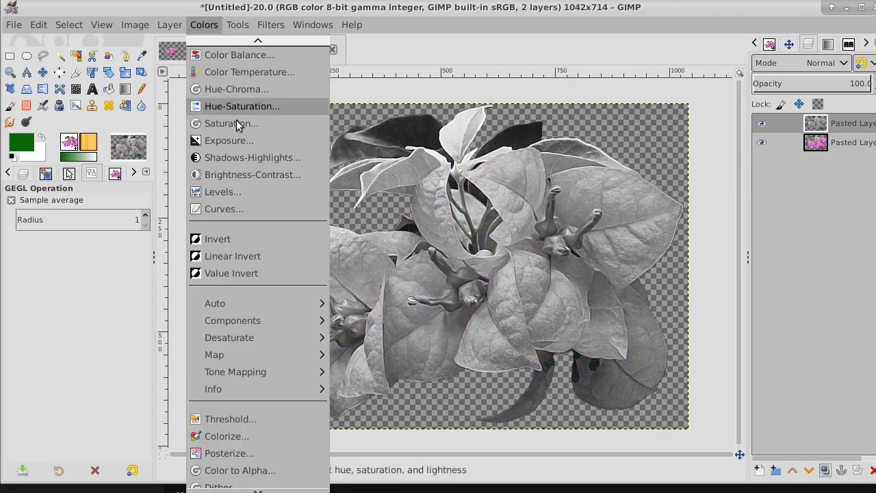
click(243, 209)
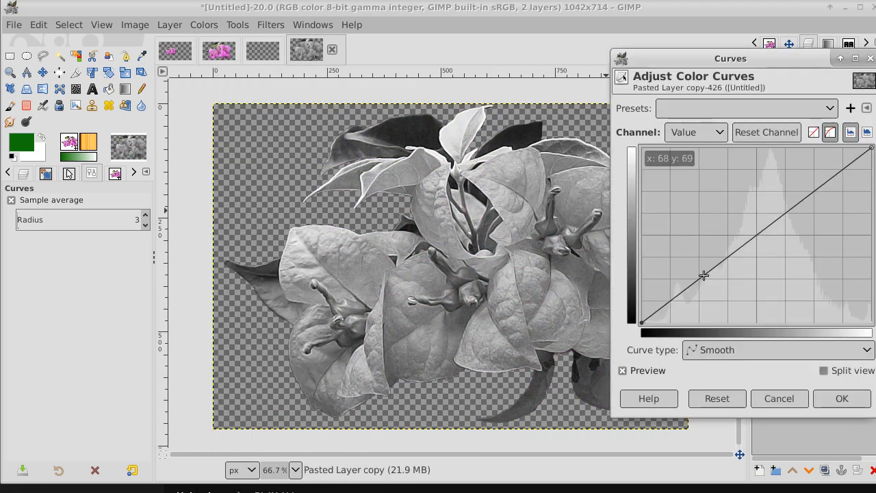
drag(706, 285, 732, 322)
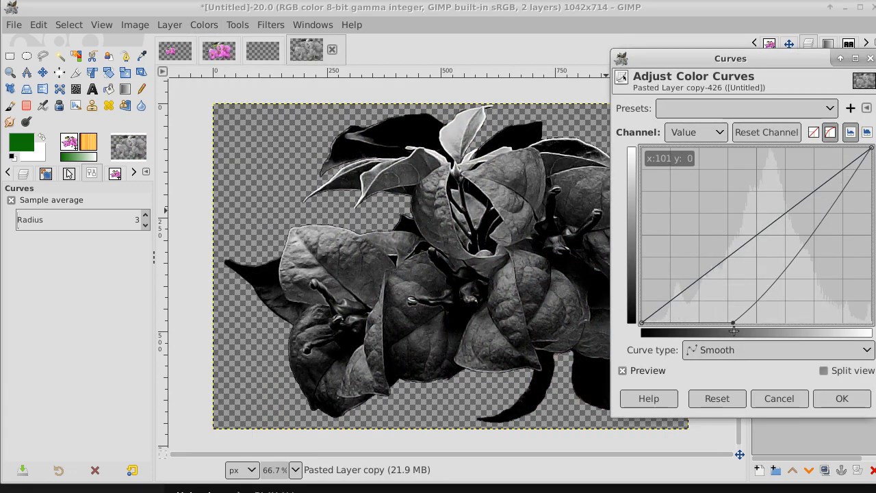
drag(804, 237, 761, 152)
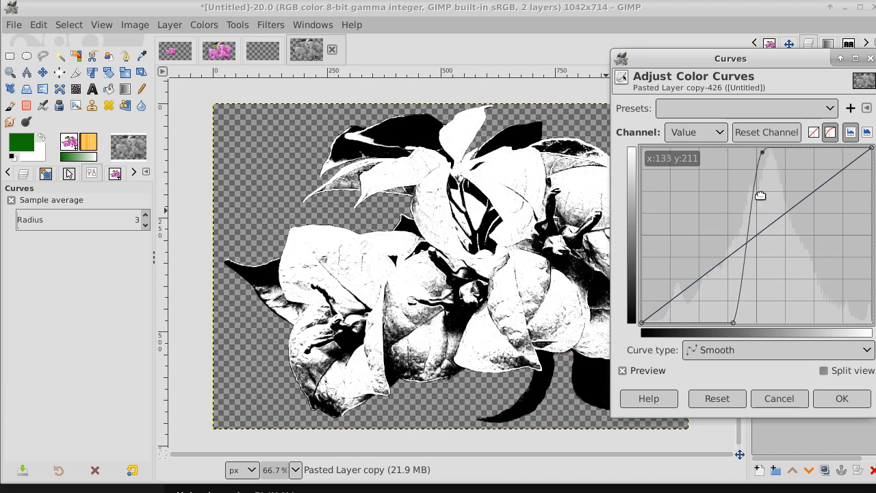
- Raise the curve's lower control point slightly on the steep high-contrast Value curve and apply the Curves adjustment
drag(737, 295, 743, 303)
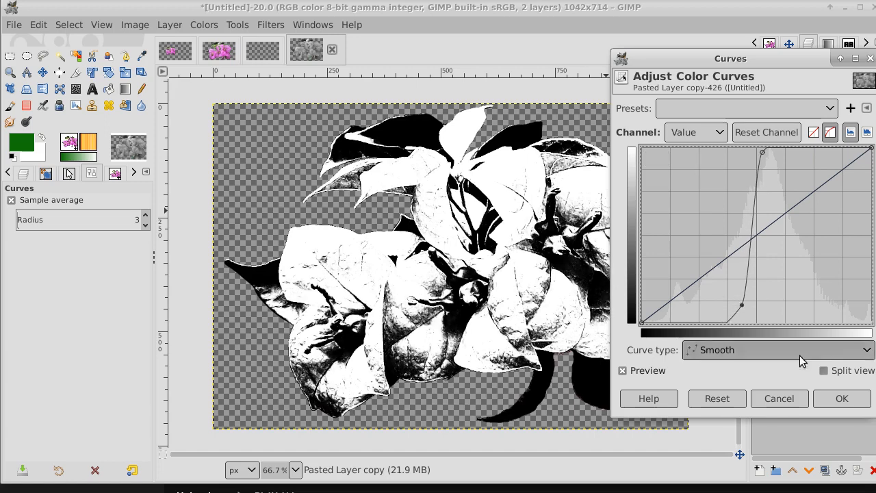
click(840, 399)
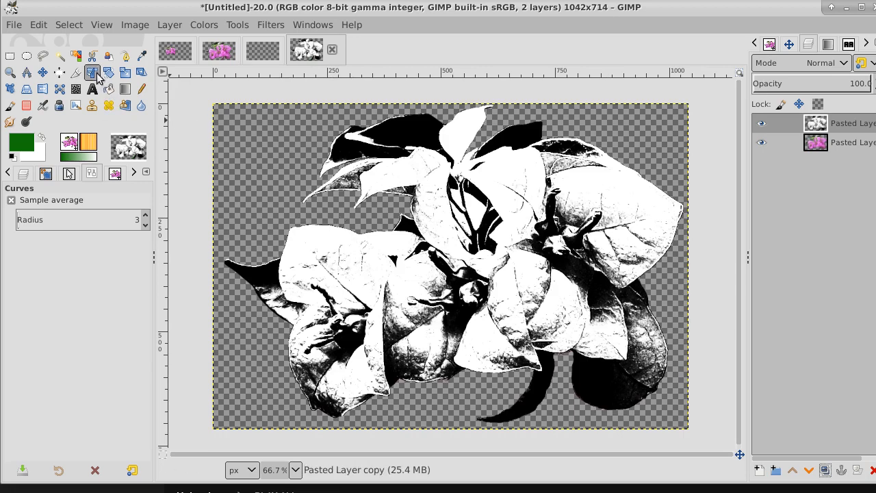
- Select the transparent background around the flowers with Fuzzy Select and add a new layer above the black-and-white one
click(60, 57)
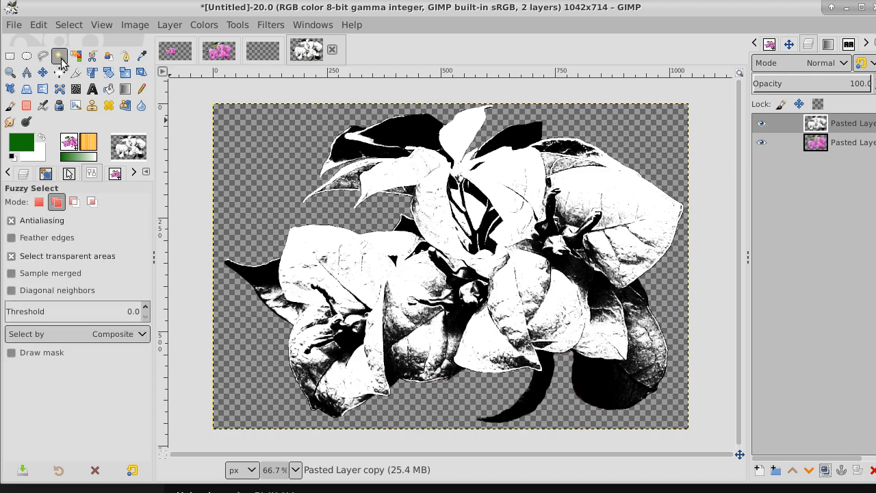
click(272, 147)
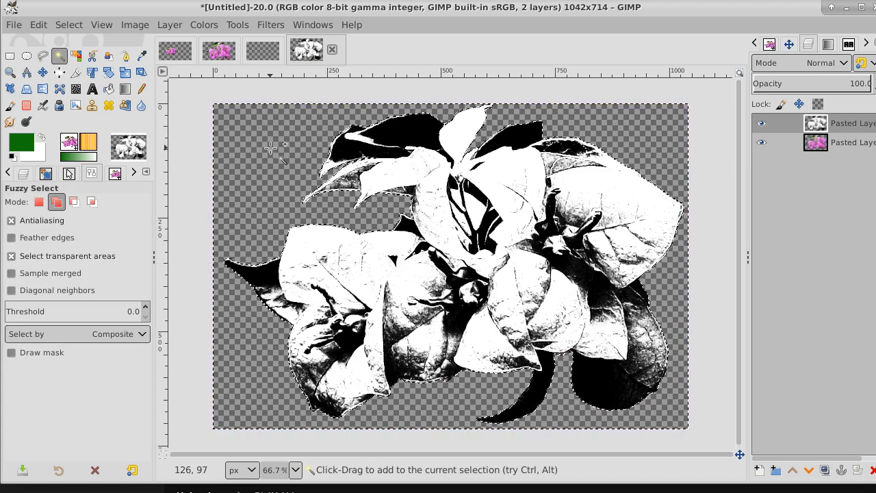
click(758, 469)
click(870, 481)
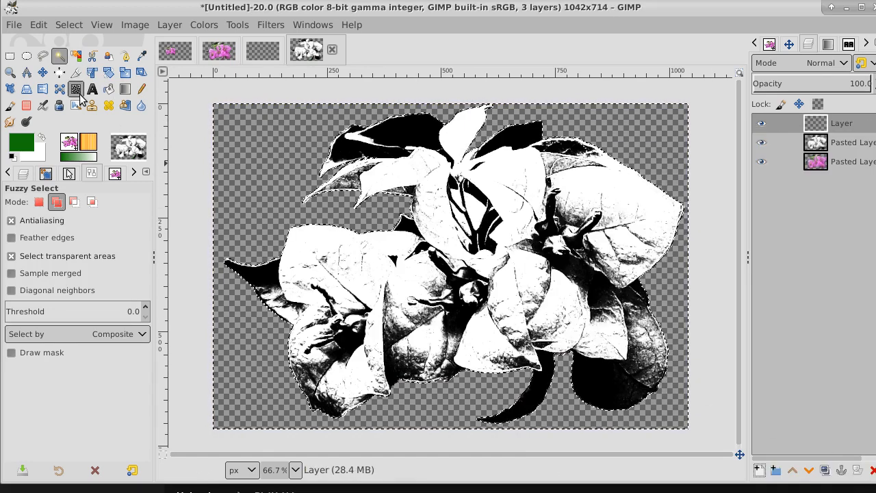
- Reset the foreground color to black and bucket-fill the selected background on the new layer
click(15, 162)
click(41, 142)
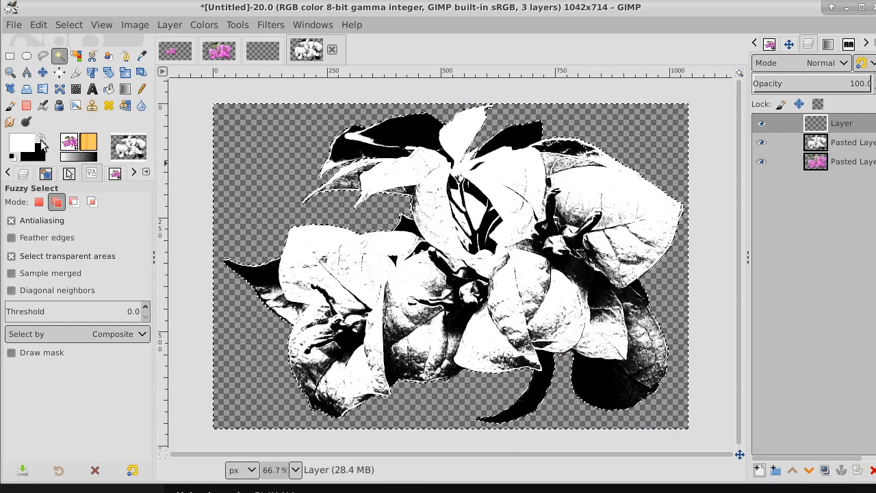
click(41, 142)
click(198, 25)
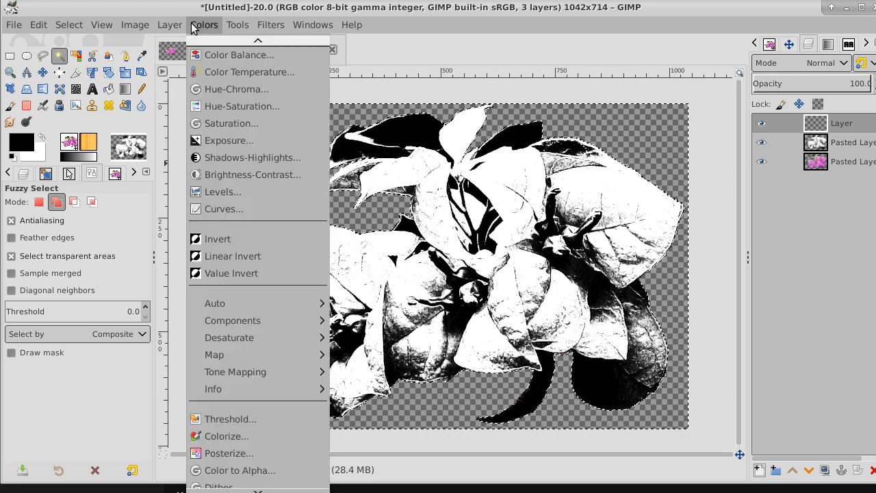
mouse_move(135, 25)
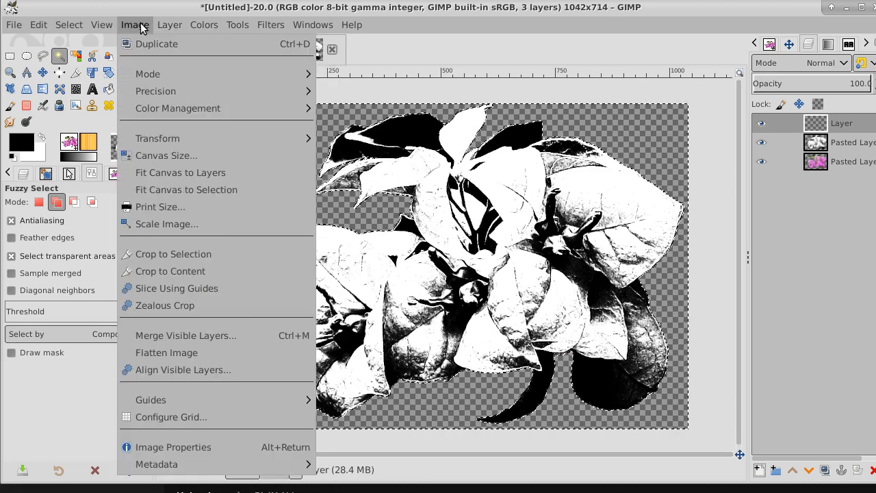
mouse_move(149, 71)
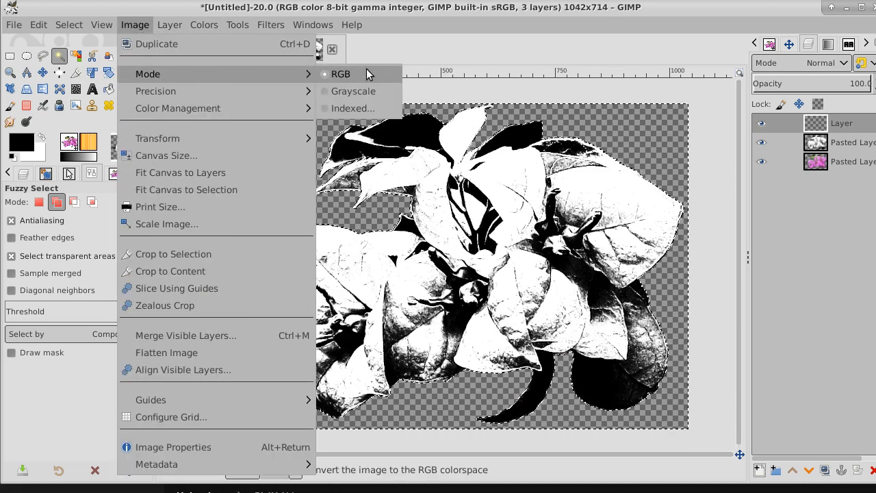
click(427, 41)
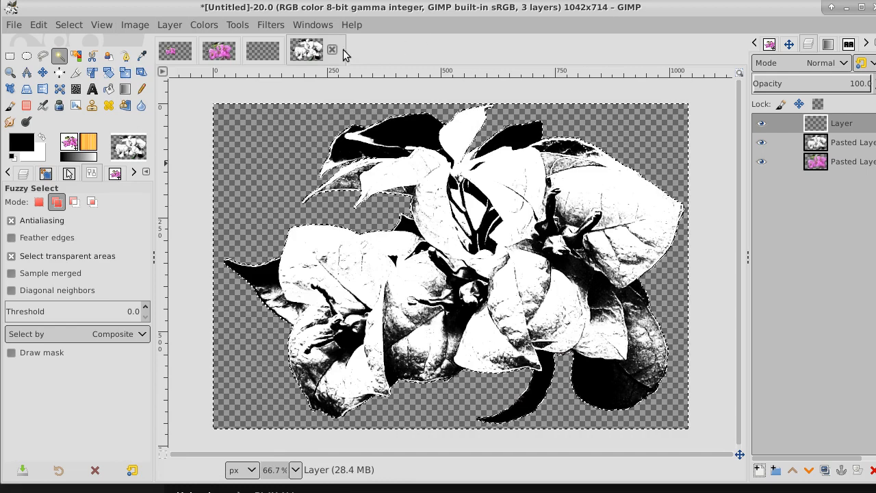
click(107, 89)
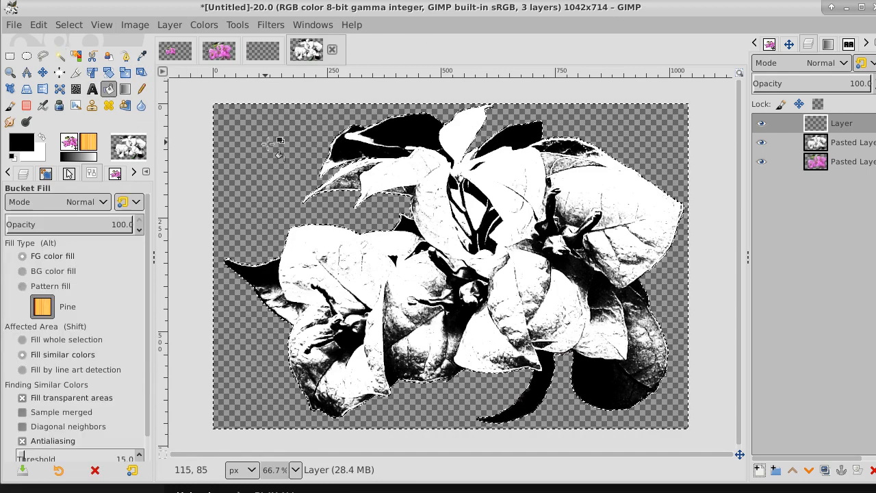
click(268, 142)
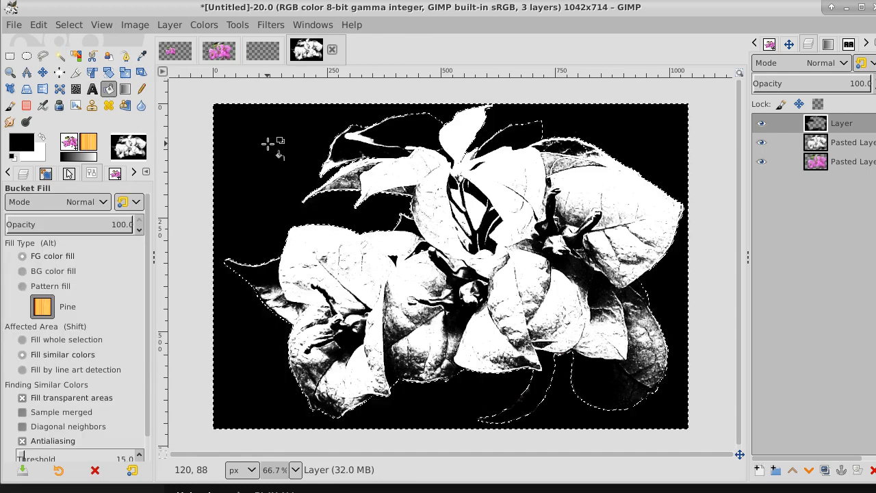
- Shrink the background selection by 2 px, delete the black fill inside it and clear the selection, leaving an outline
click(69, 25)
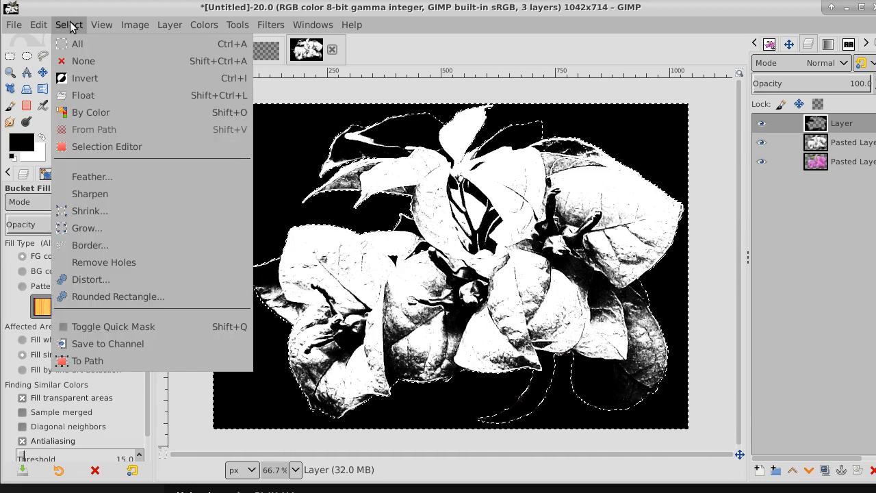
click(89, 212)
click(225, 270)
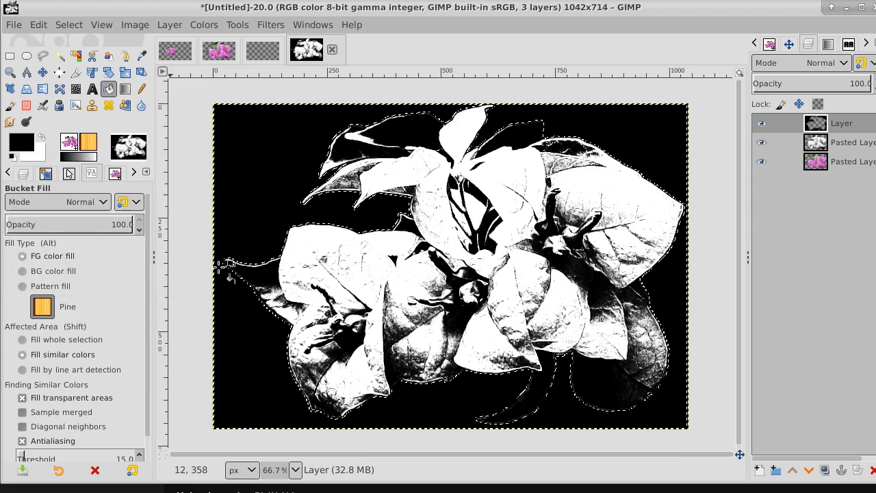
key(Delete)
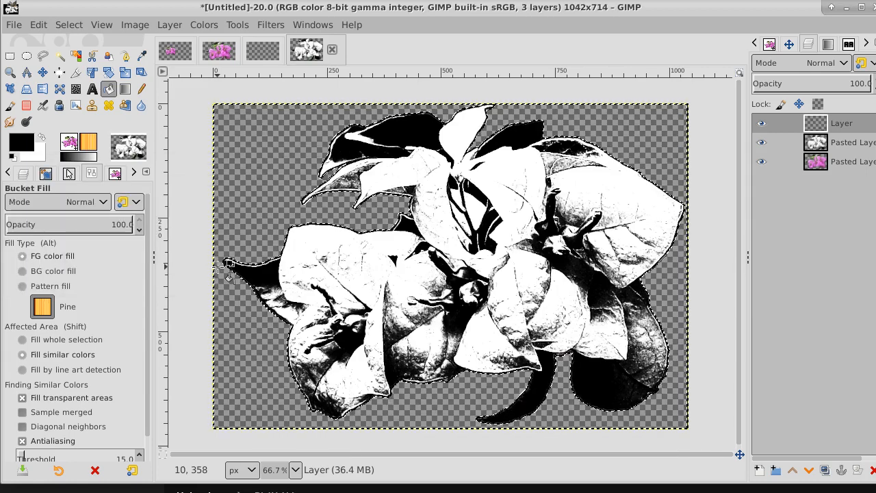
click(69, 25)
click(83, 61)
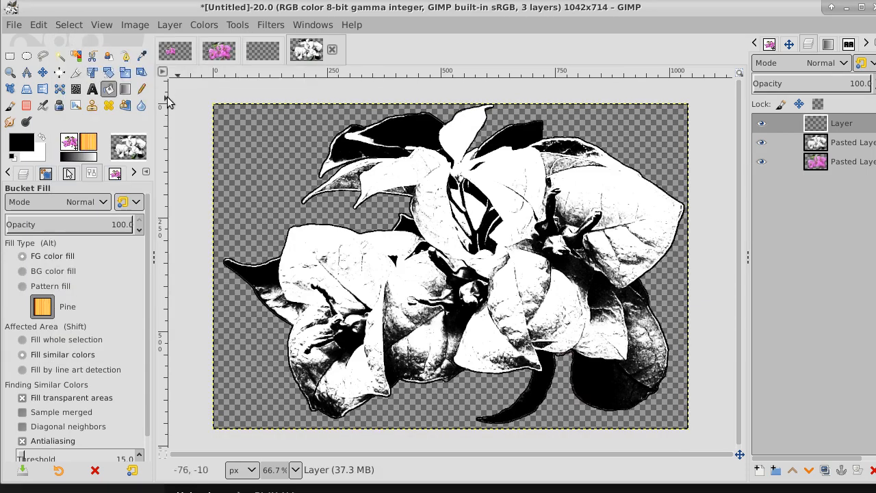
- Try to isolate the black frame at the canvas edge by selecting everything, shrinking the selection by 2 px and inverting it
click(10, 71)
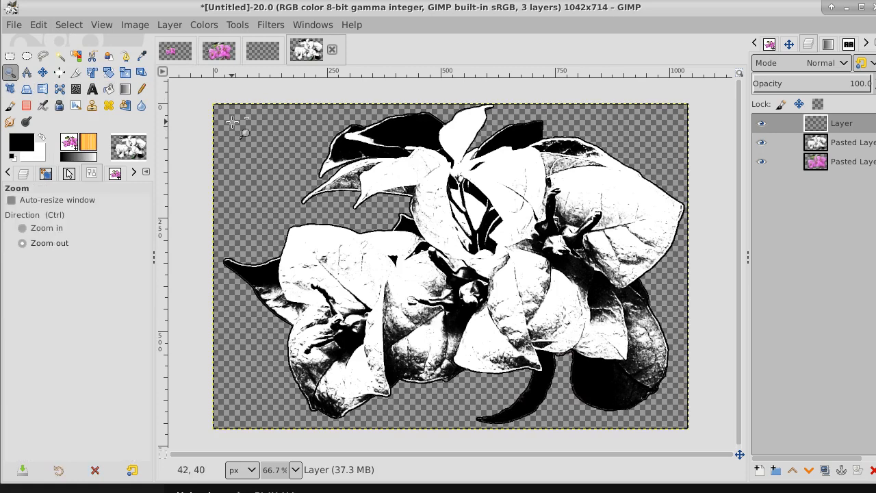
click(232, 121)
click(233, 121)
click(232, 121)
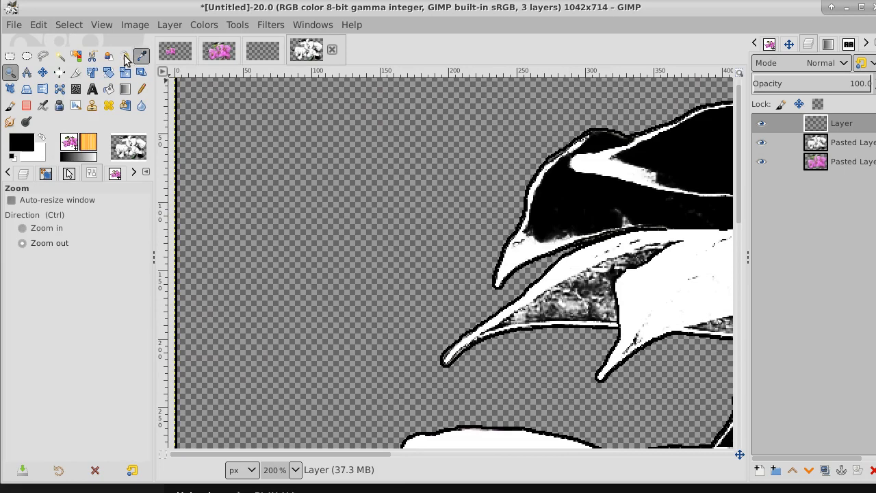
click(70, 25)
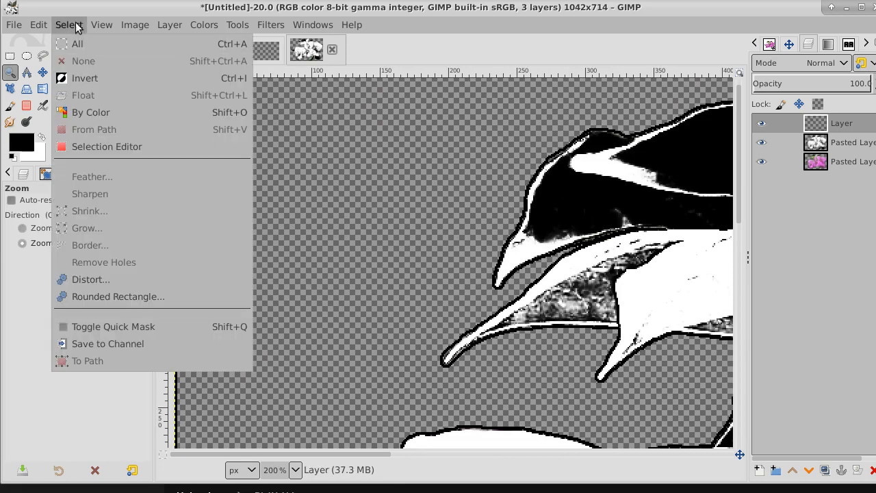
click(77, 44)
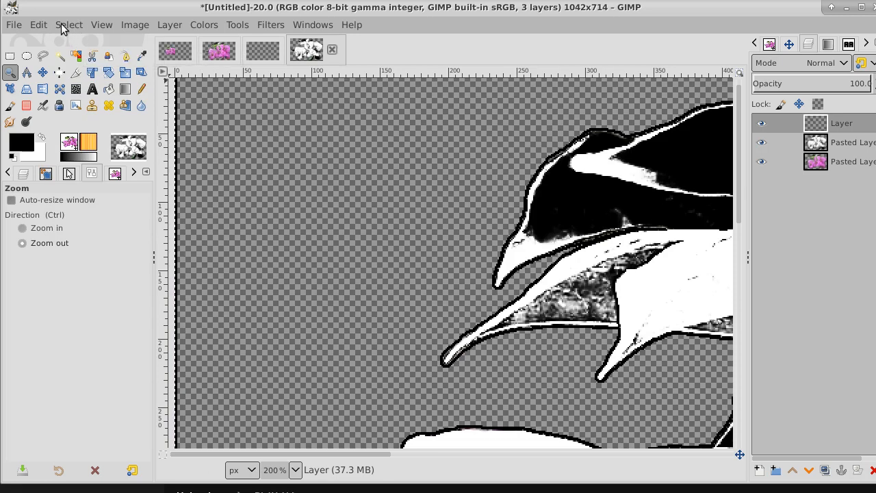
click(61, 28)
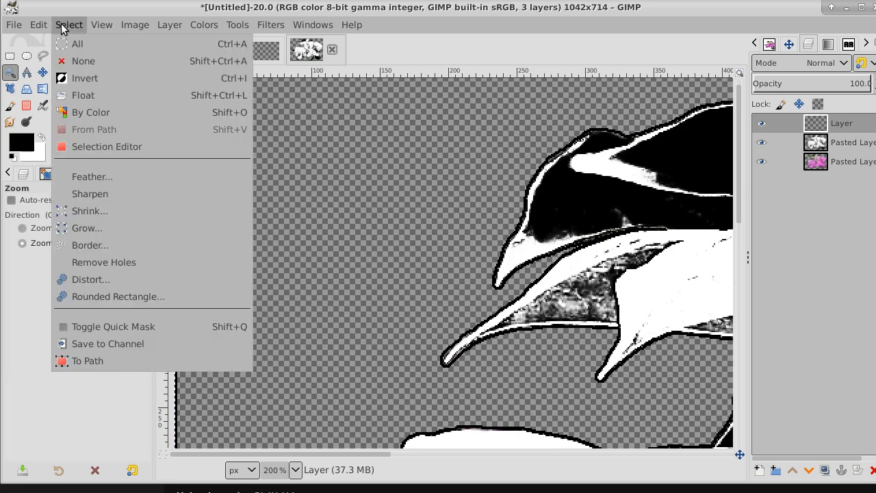
click(97, 209)
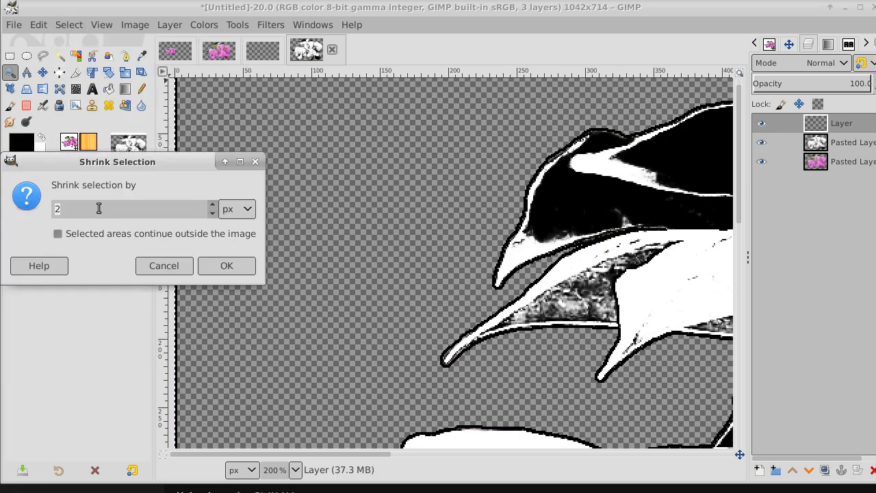
click(224, 267)
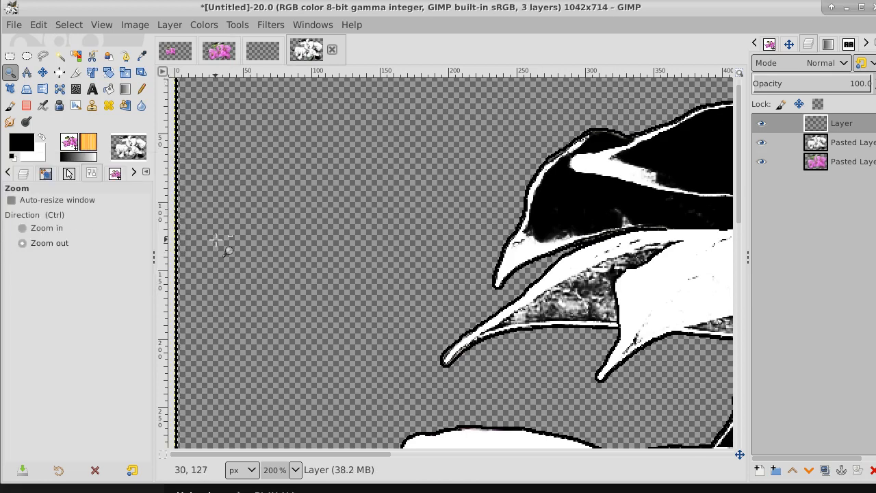
click(72, 25)
click(85, 79)
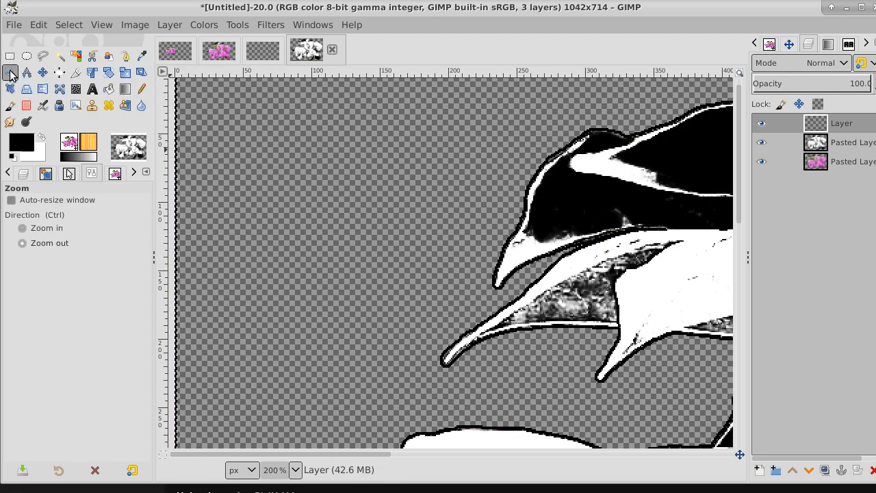
- Inspect the selected black frame up close at the canvas's side edge and clear the selection
click(188, 186)
click(188, 186)
click(188, 186)
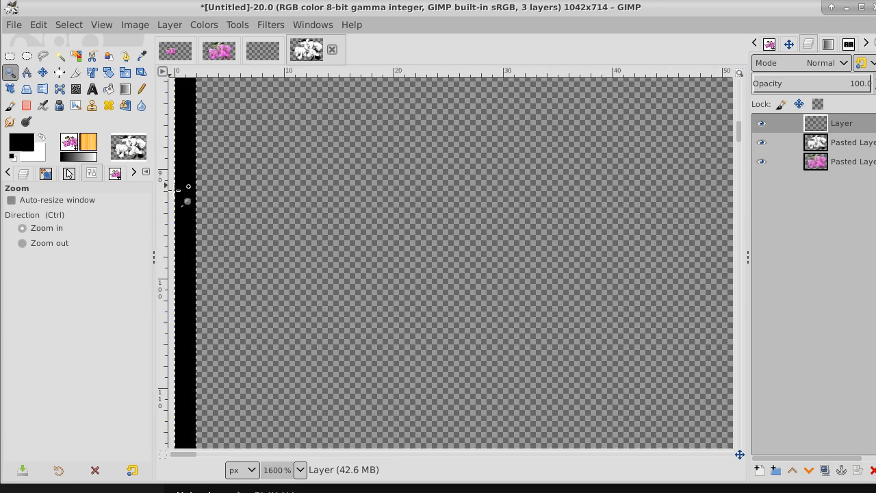
click(188, 186)
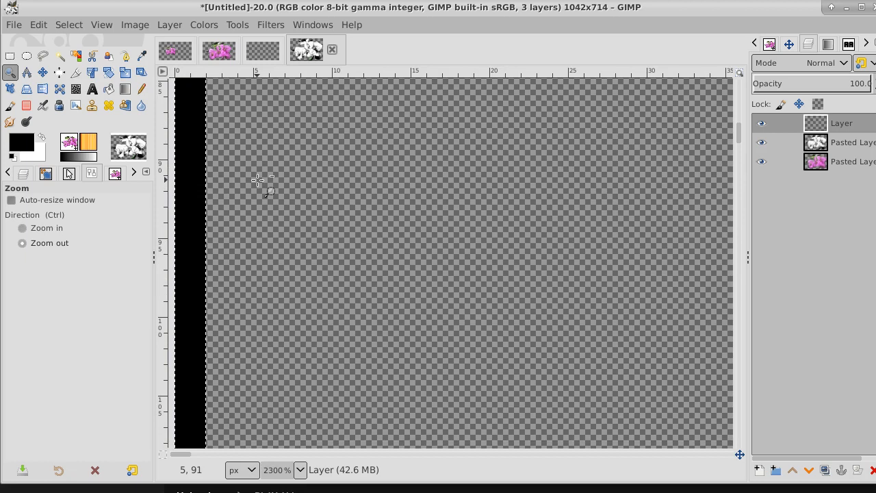
click(69, 26)
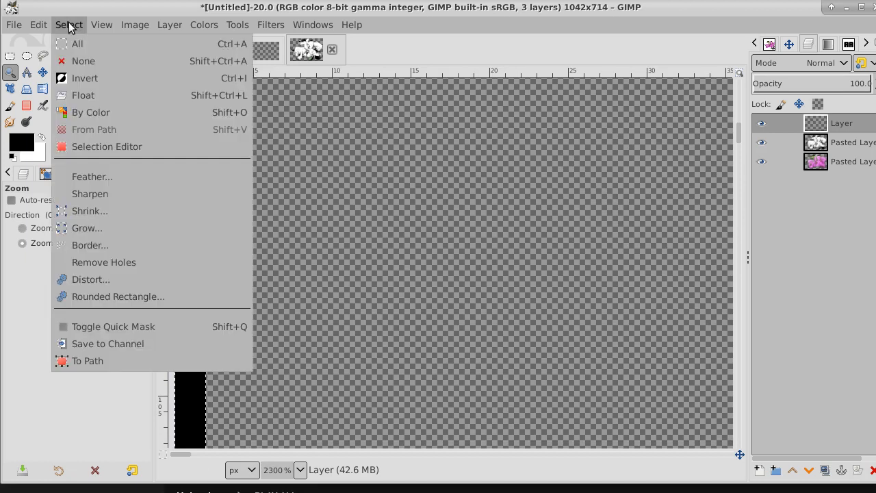
click(83, 61)
- Delete the black frame along the canvas edge using a full selection shrunk by 2 px and inverted, and clear the selection
click(77, 24)
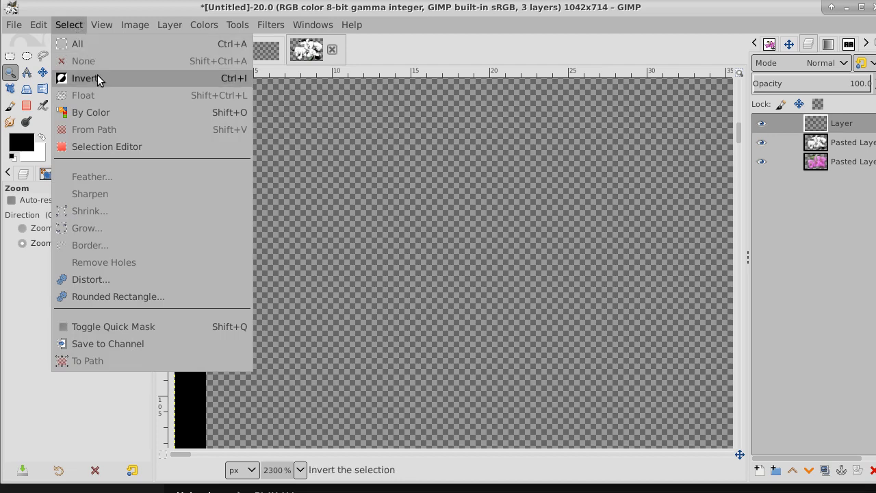
click(85, 42)
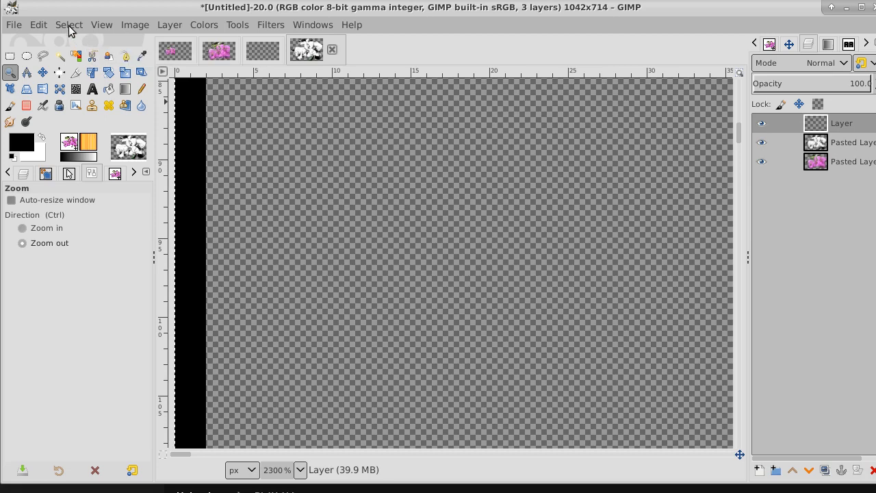
click(69, 24)
click(81, 212)
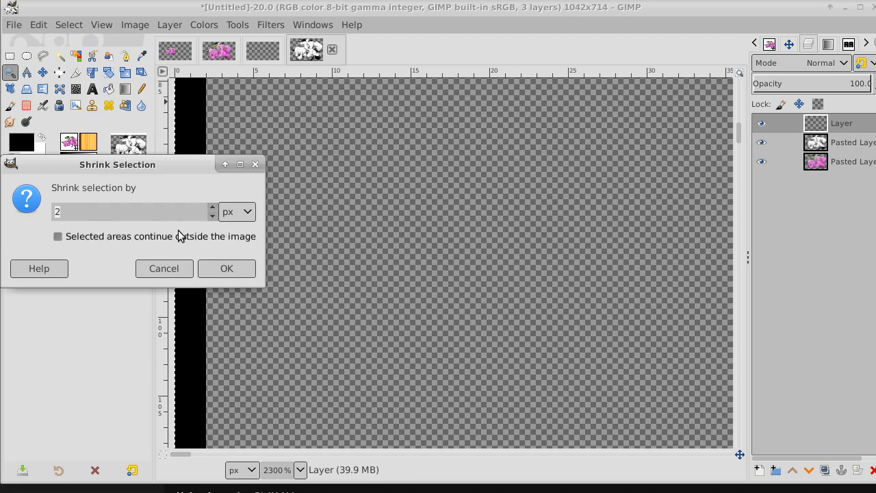
click(222, 272)
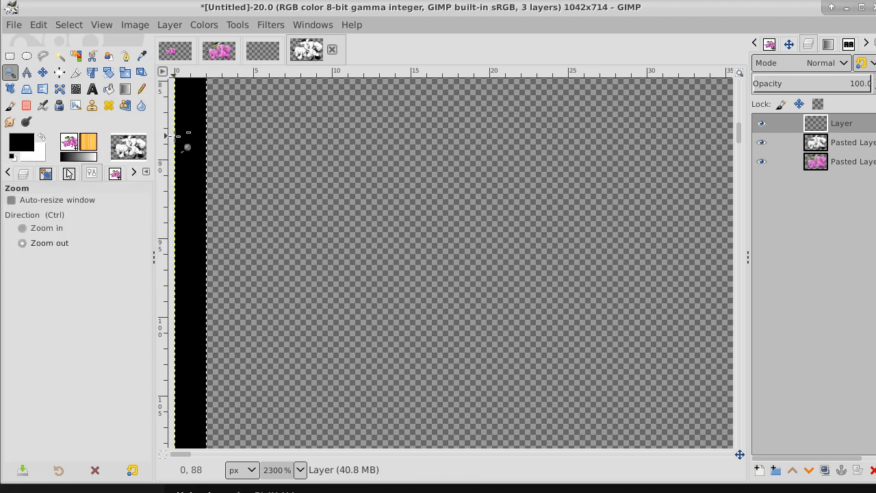
click(78, 26)
click(82, 78)
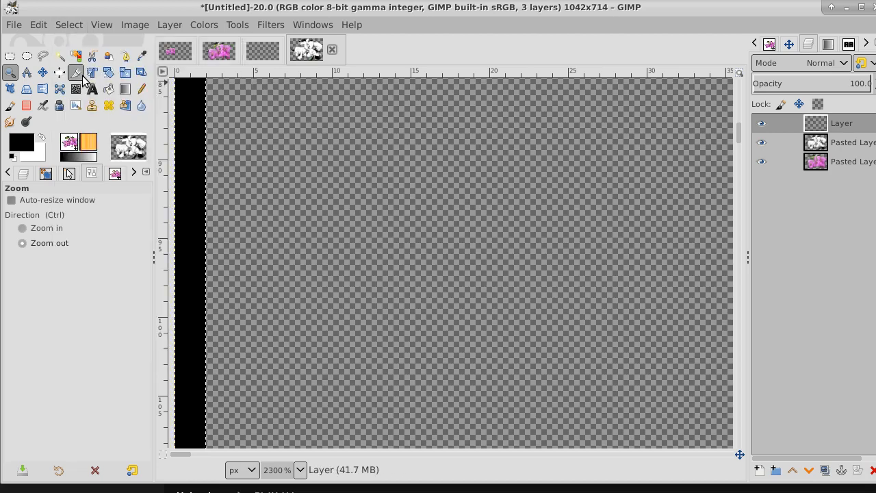
key(Delete)
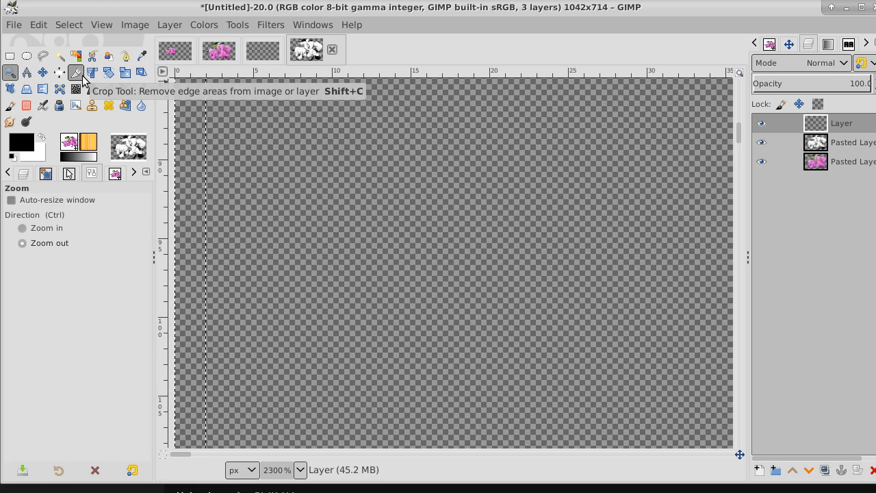
click(69, 25)
click(81, 60)
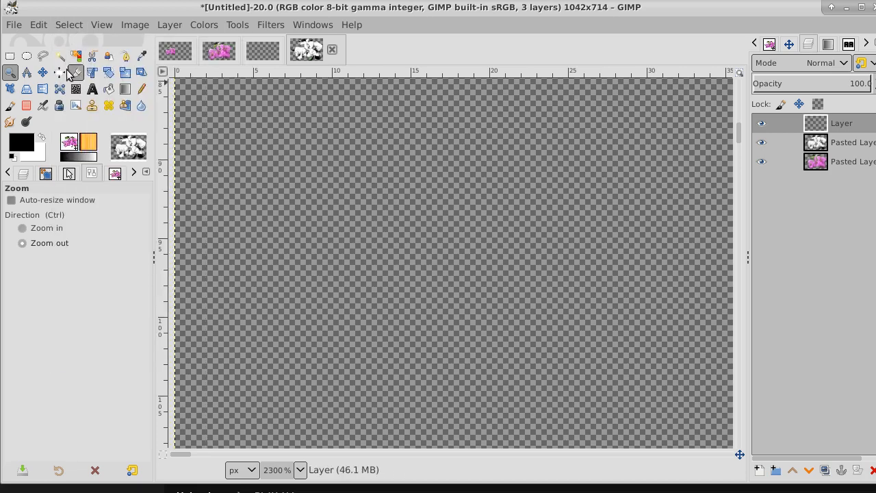
click(350, 241)
click(350, 240)
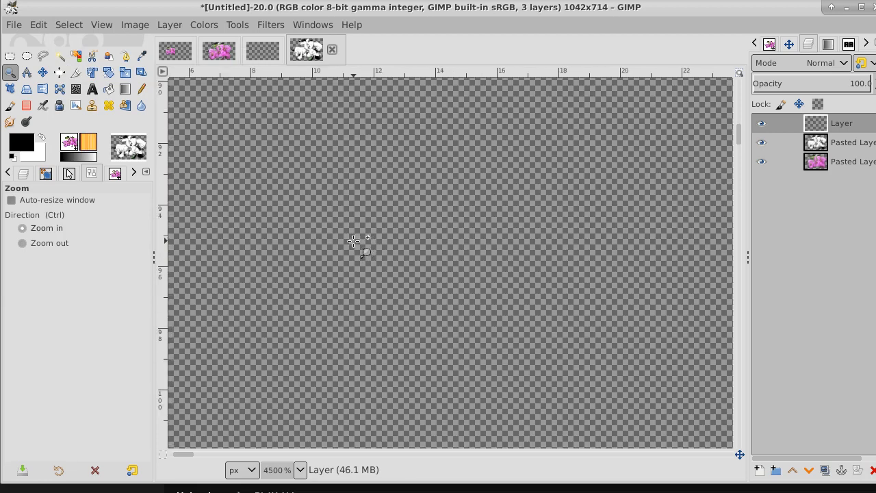
- Inspect the cleaned canvas edge and the outlined black-and-white flowers, from close up out to the whole image
click(353, 240)
ctrl+click(353, 240)
ctrl+click(353, 241)
ctrl+click(353, 240)
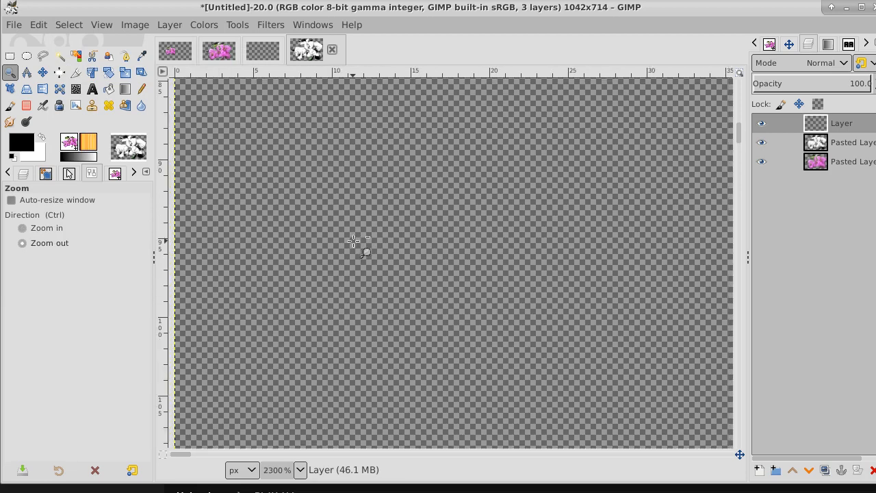
ctrl+click(353, 240)
ctrl+click(353, 240)
ctrl+click(353, 240)
ctrl+click(353, 240)
ctrl+click(353, 241)
ctrl+click(353, 240)
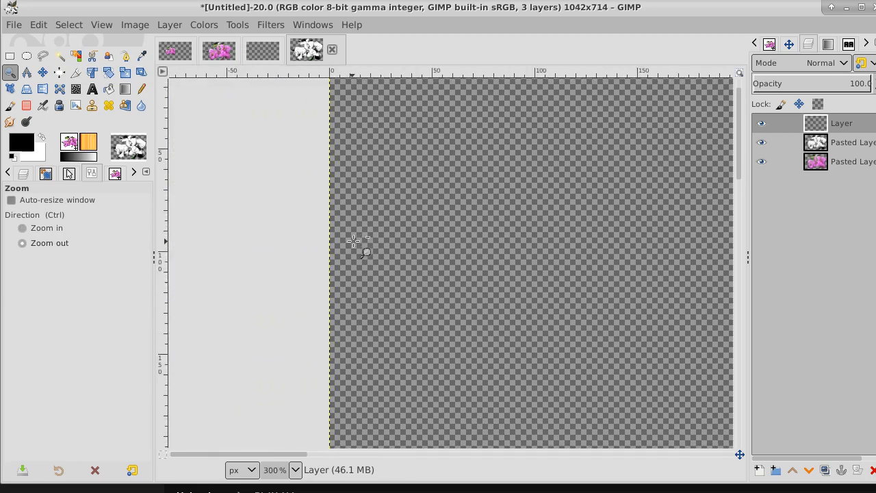
ctrl+click(353, 240)
ctrl+click(353, 240)
ctrl+click(353, 240)
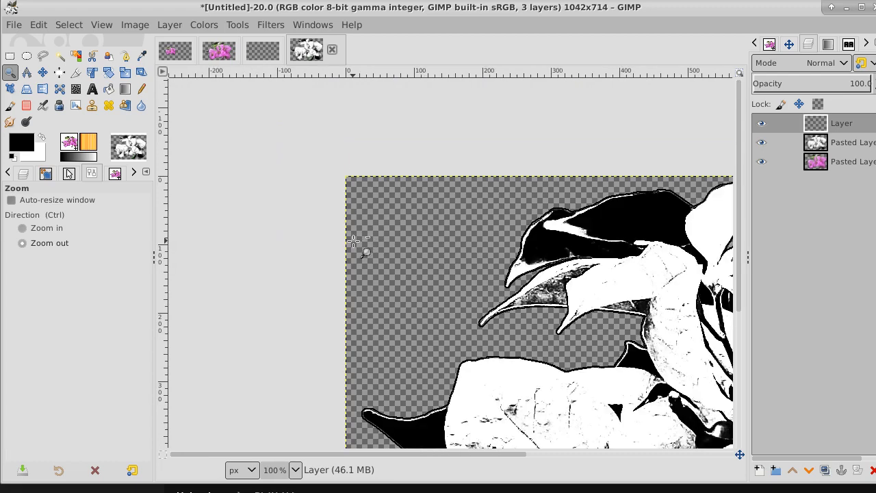
ctrl+click(353, 240)
drag(353, 240, 212, 142)
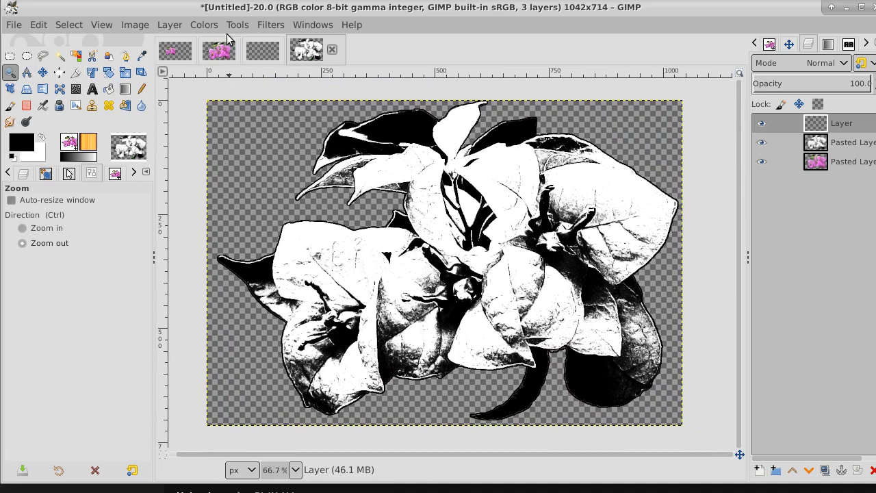
click(208, 28)
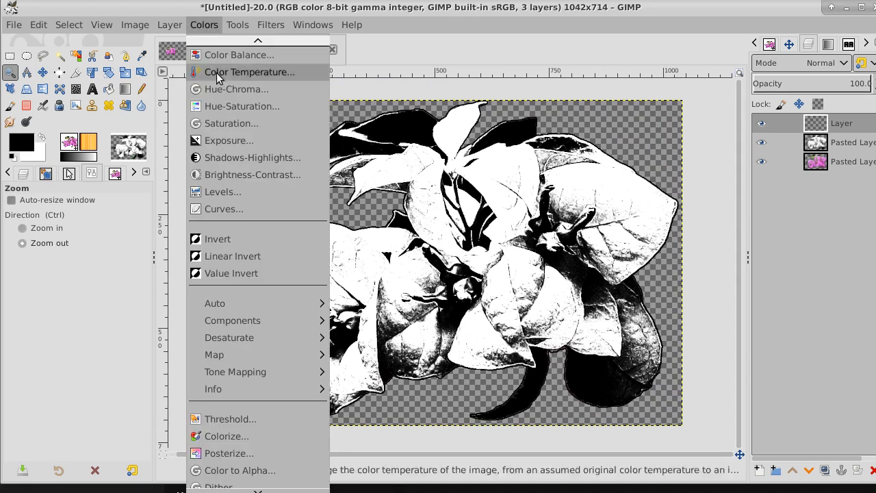
click(231, 470)
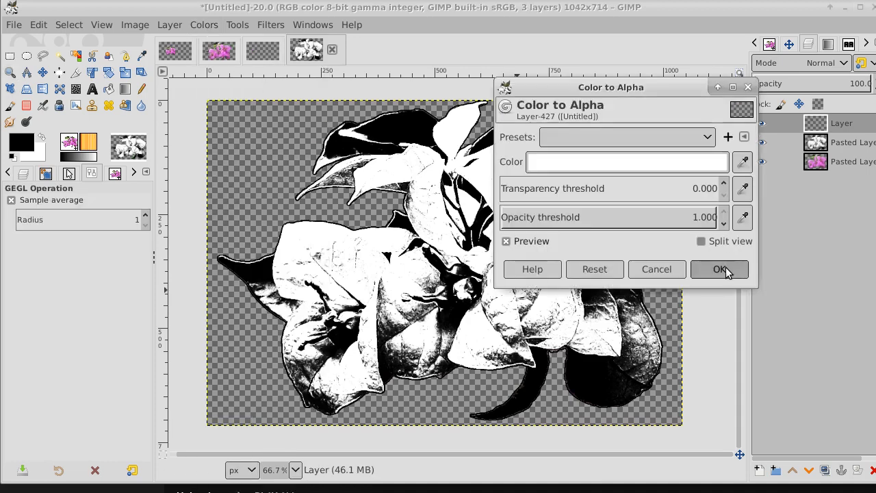
click(747, 87)
- Merge the outline layer down into the black-and-white flower layer
click(853, 142)
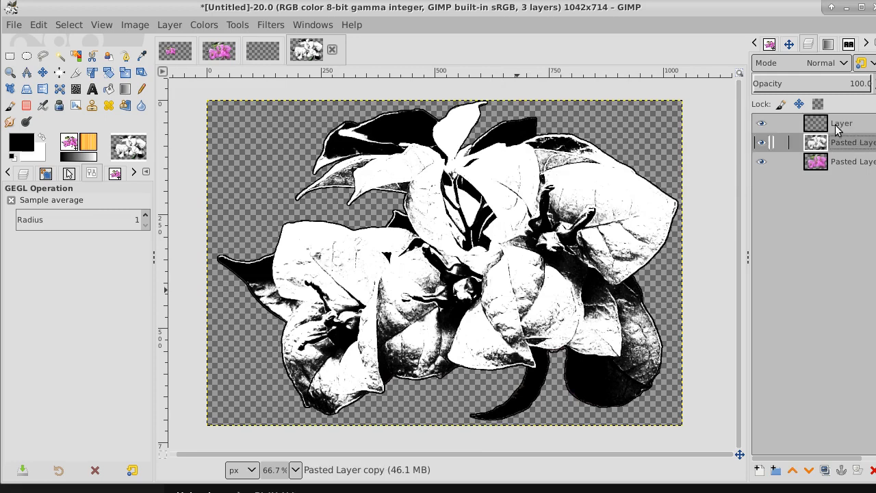
click(862, 124)
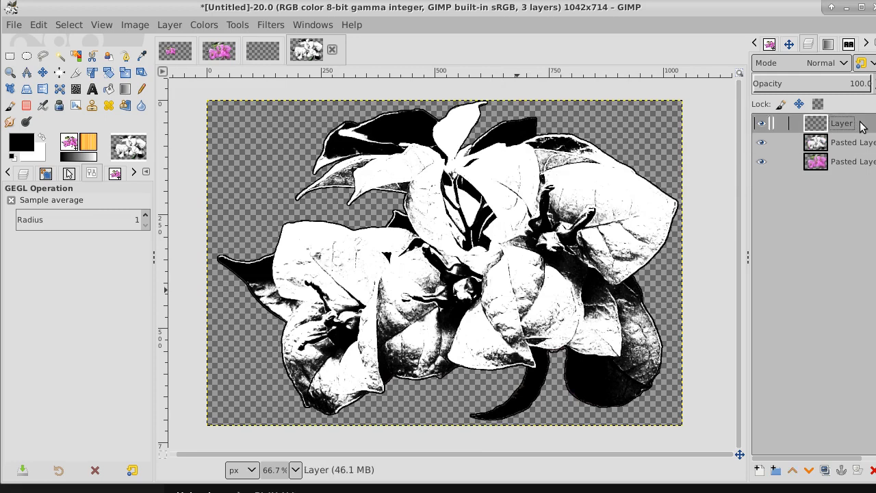
right_click(860, 127)
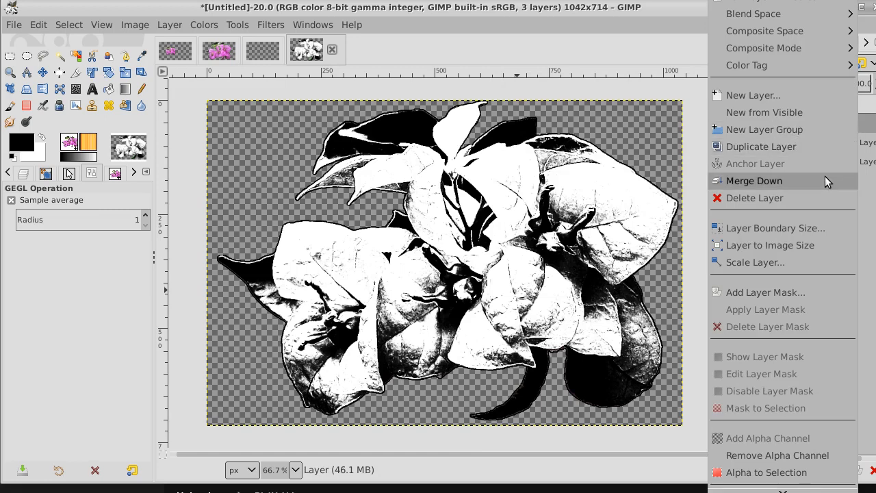
click(825, 180)
- Turn the merged layer's white transparent with Color to Alpha and hide the colour flower layer
click(851, 127)
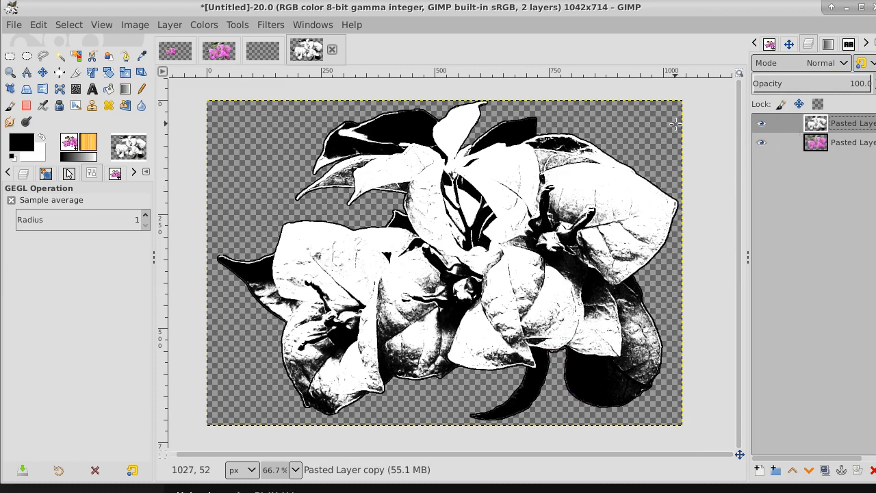
click(211, 26)
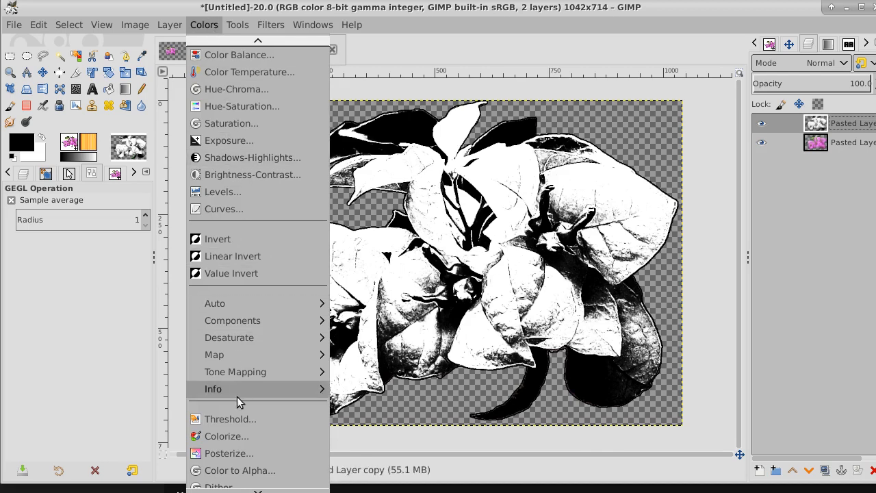
click(235, 472)
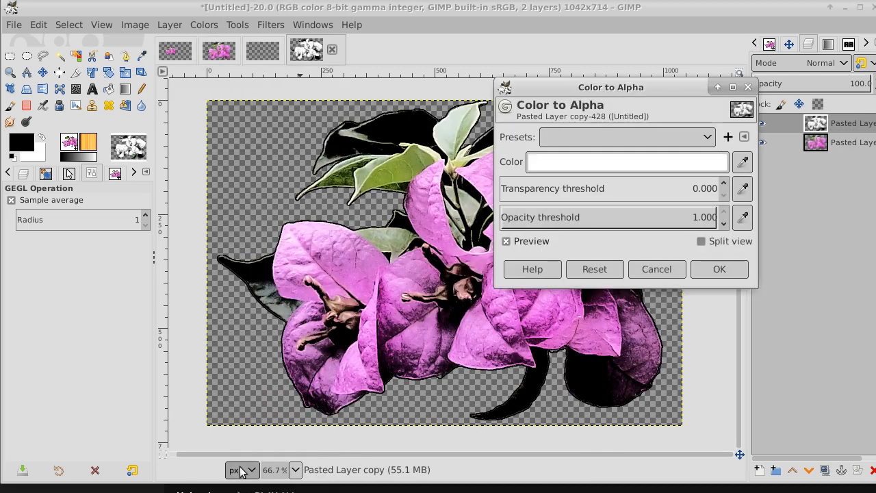
click(717, 269)
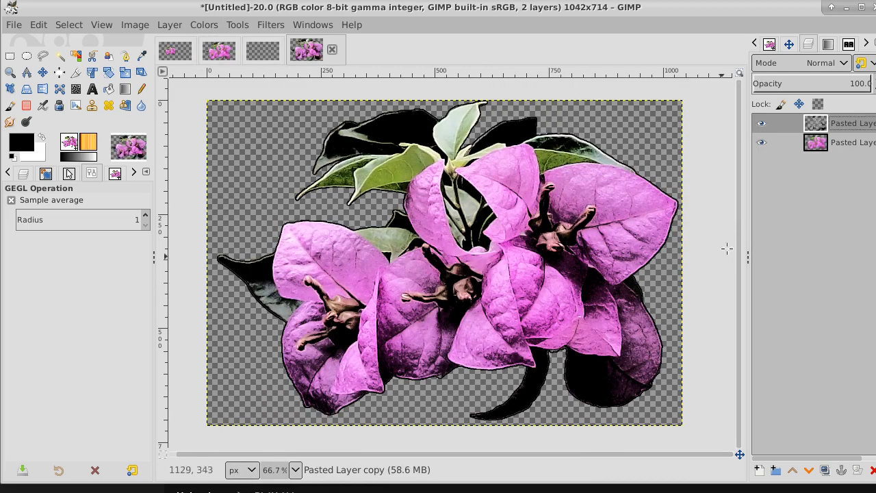
click(761, 143)
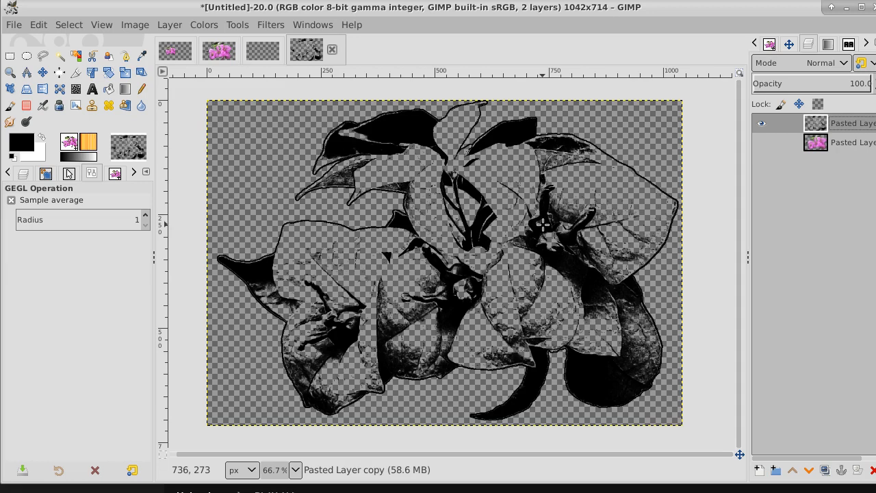
- Add a transparent 1042 x 714 px layer beneath the black line art and bucket-fill it with white
click(758, 470)
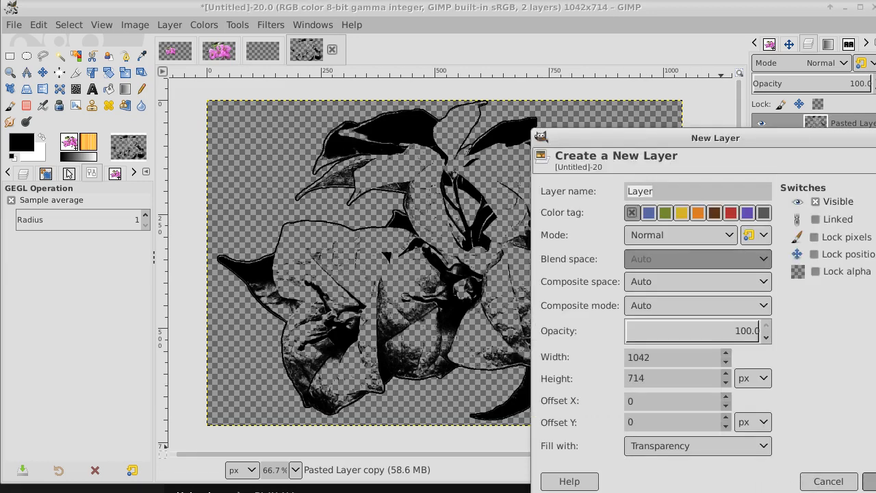
key(Return)
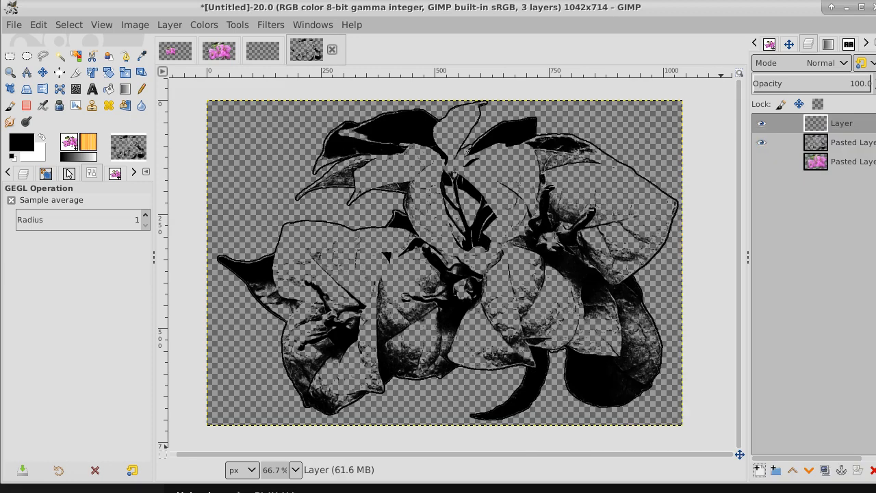
click(809, 470)
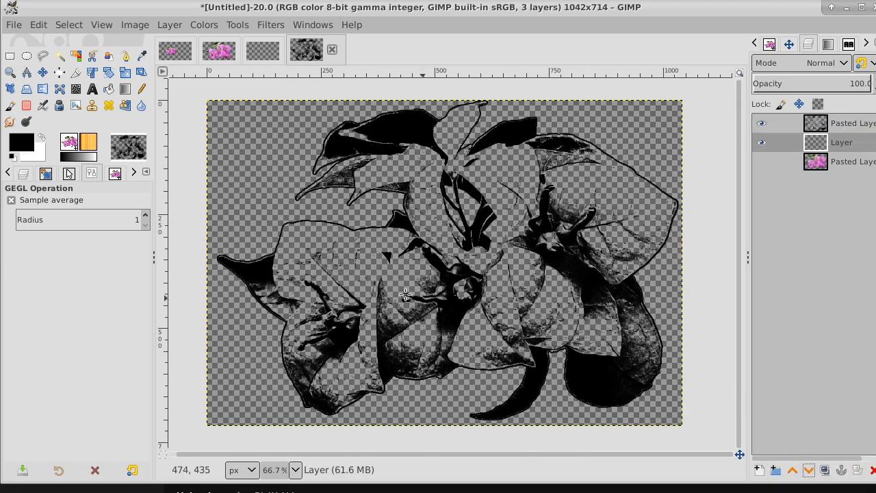
click(41, 139)
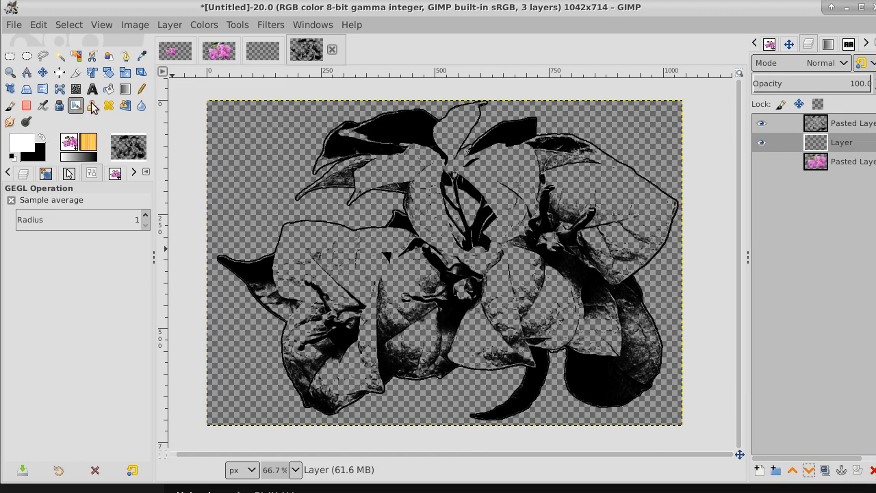
click(108, 89)
click(245, 140)
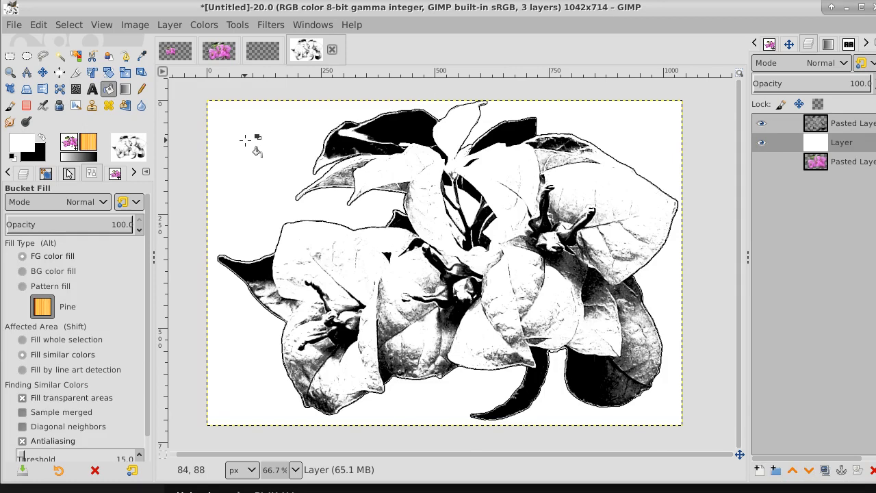
- Add another transparent layer between the line art and the white layer, and briefly toggle the white layer's visibility
click(851, 123)
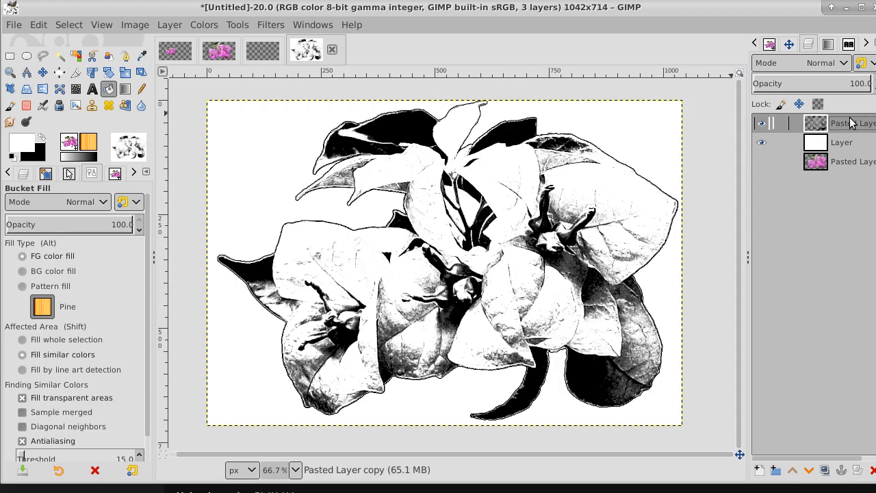
click(842, 143)
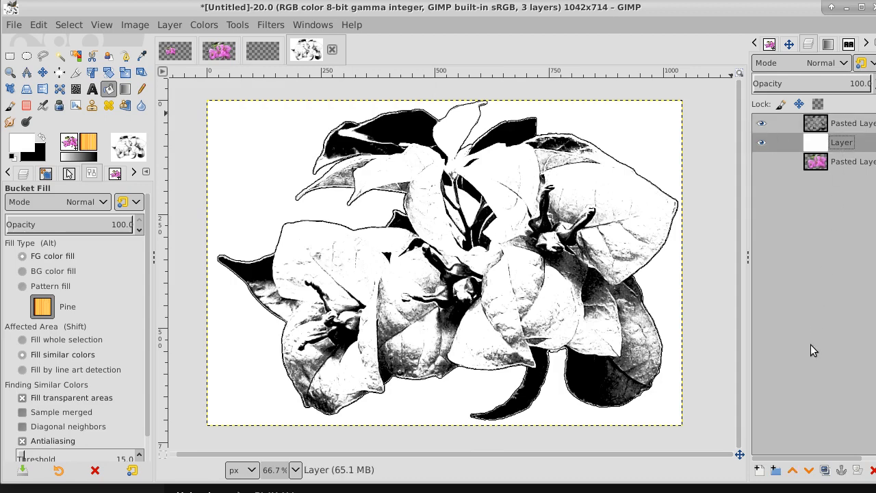
click(759, 470)
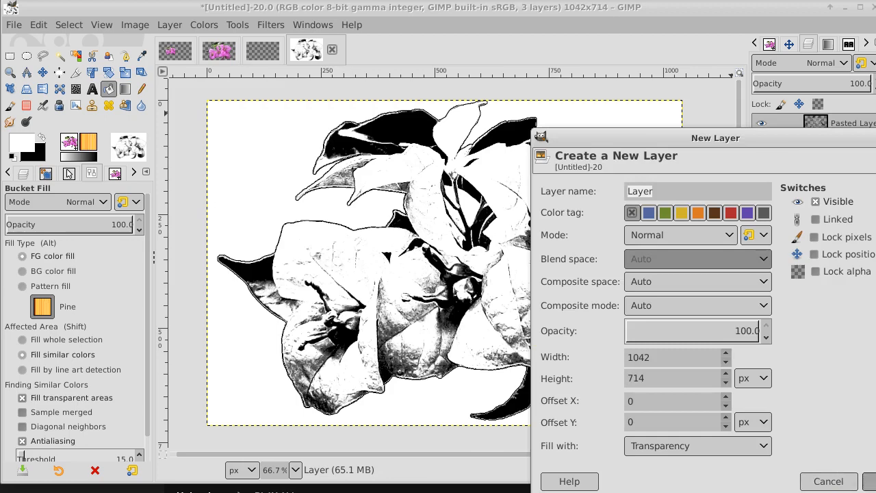
click(866, 479)
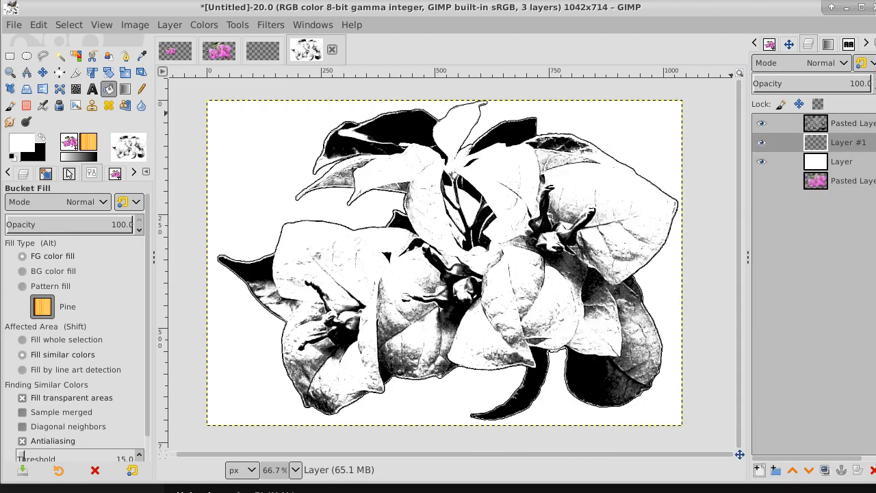
click(860, 126)
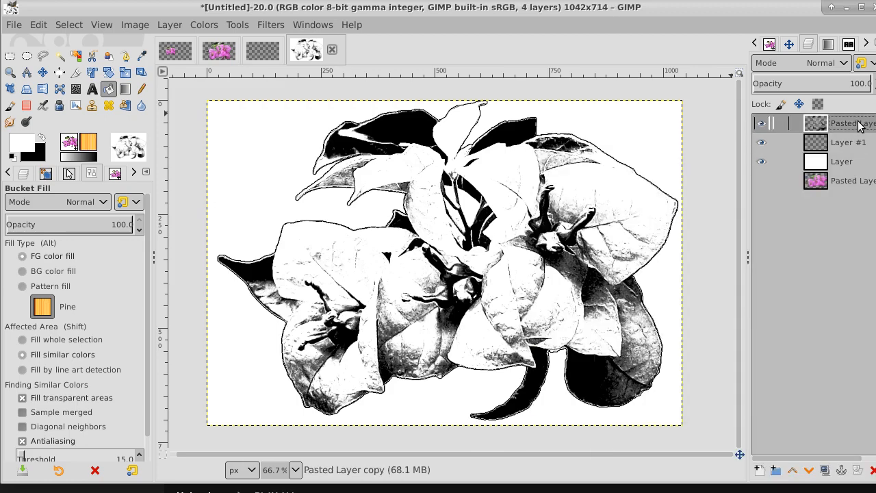
click(760, 161)
click(760, 161)
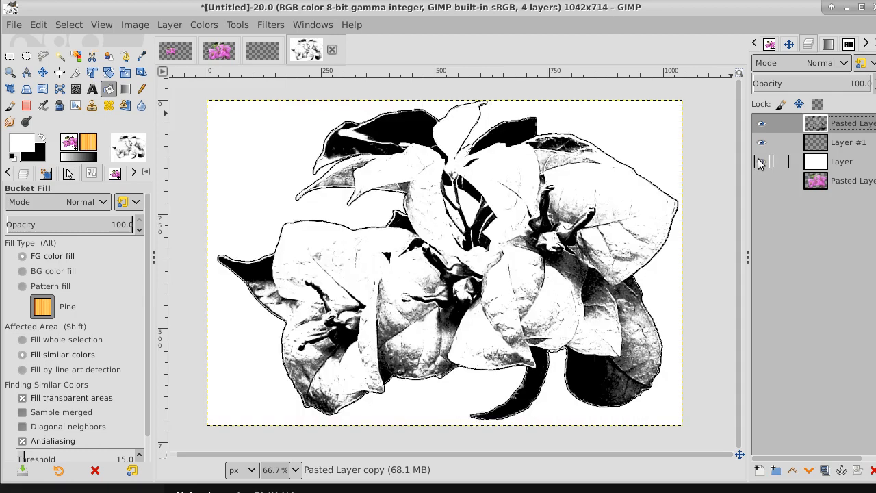
- Make the empty layer between the line art and white layer active and choose the Acrylic 04 brush for the Paintbrush
click(841, 142)
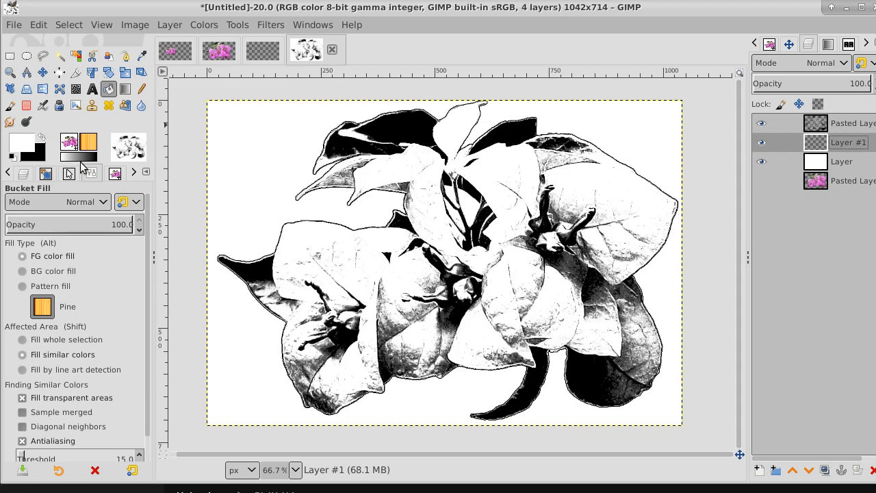
click(9, 107)
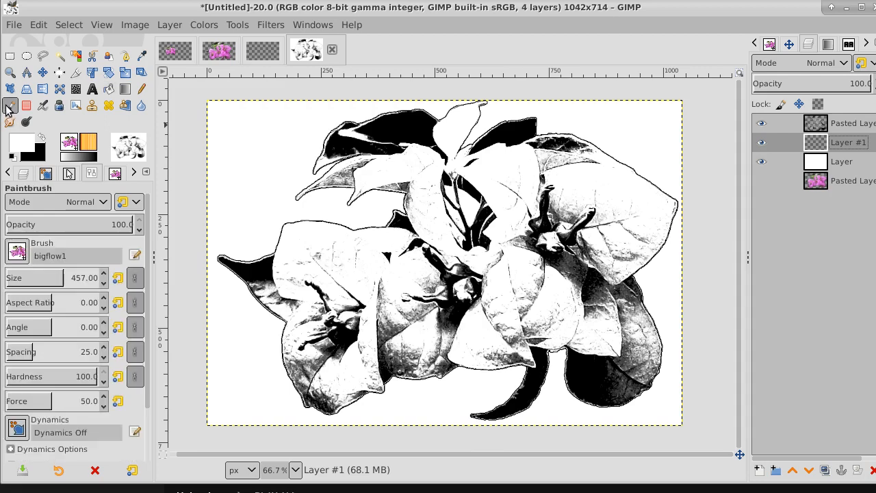
click(17, 252)
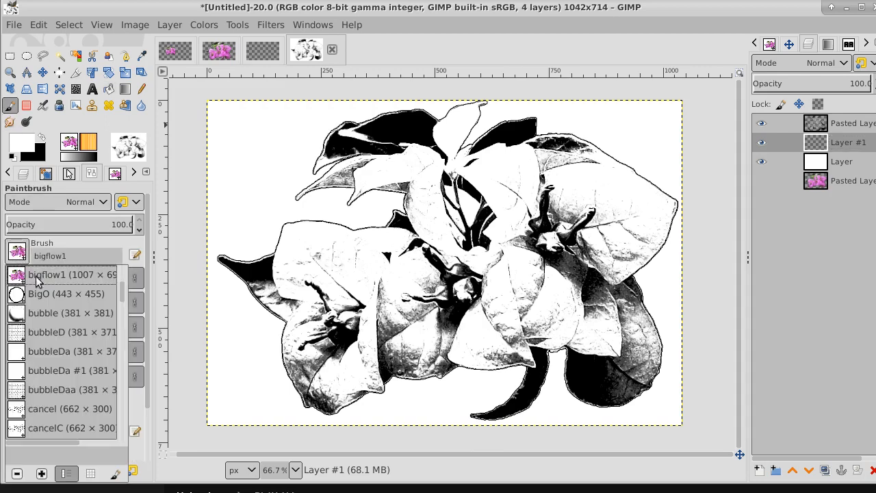
drag(125, 296, 112, 378)
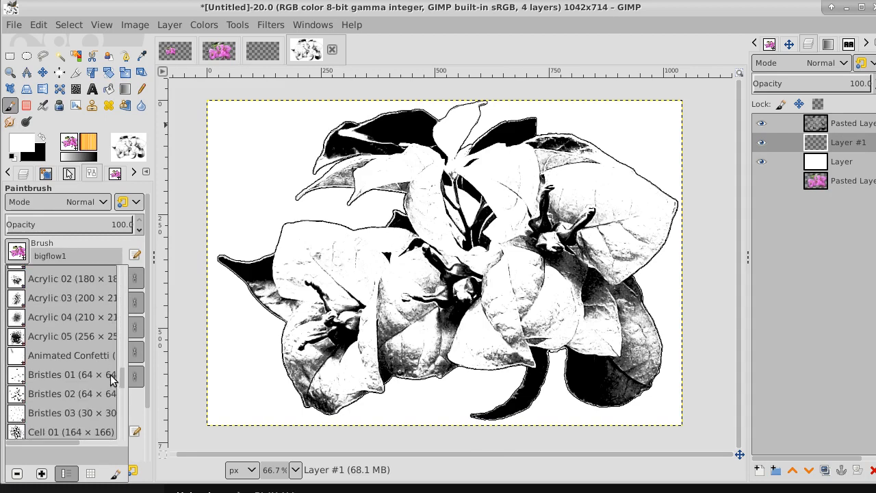
click(21, 317)
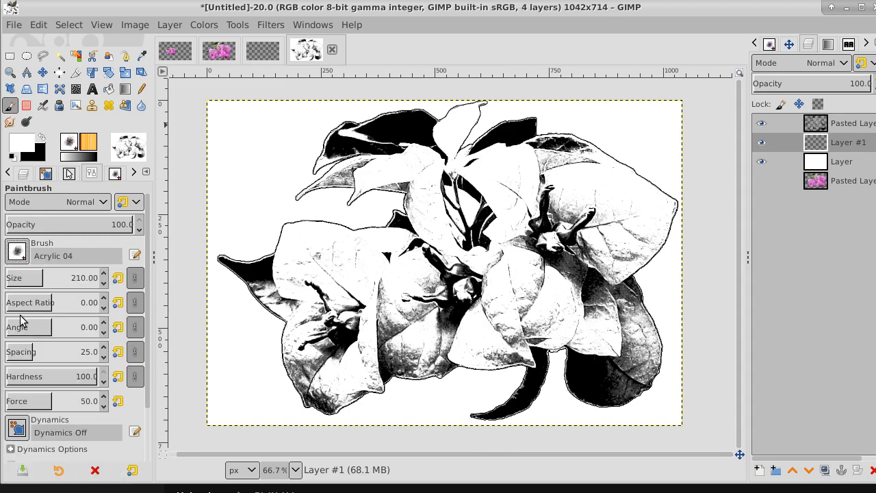
- Set the foreground colour to the light red f45f5f
click(21, 145)
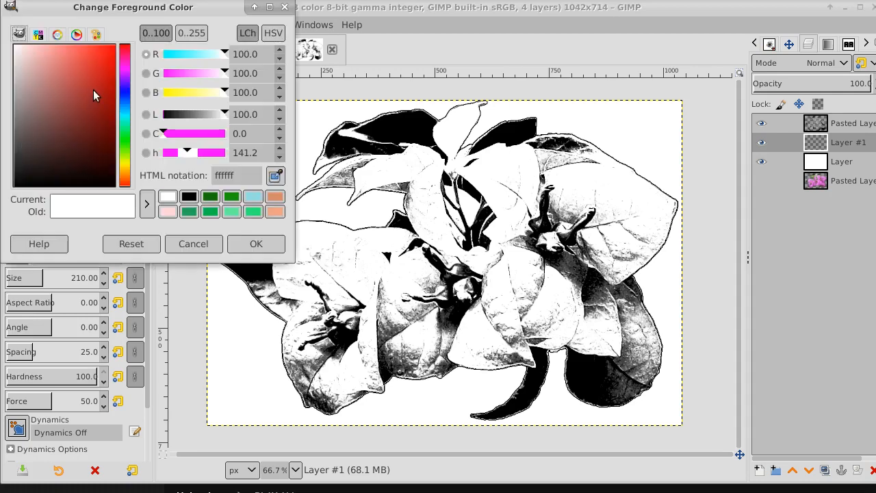
drag(106, 80, 76, 55)
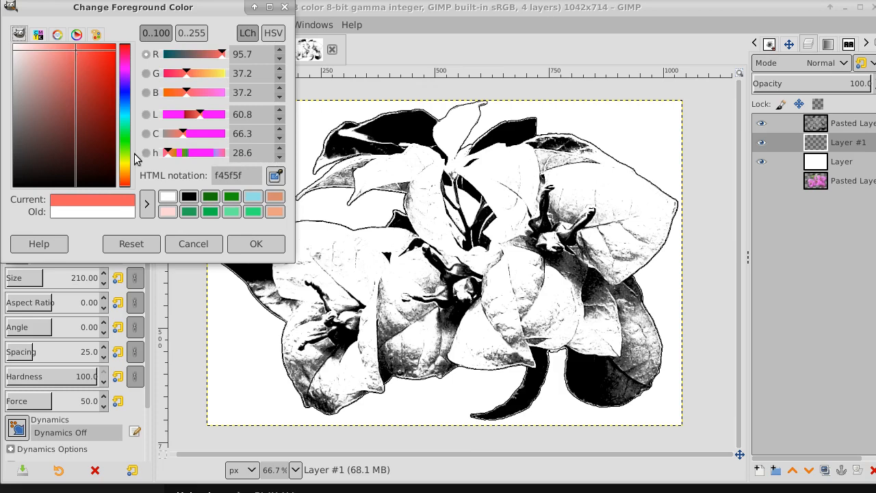
click(257, 245)
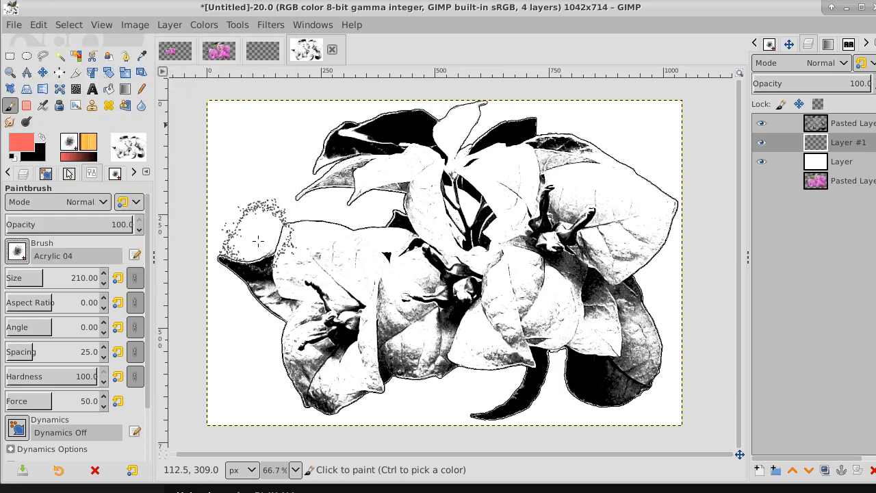
- Select the fully transparent areas of the line-art layer with Select by Color
click(853, 123)
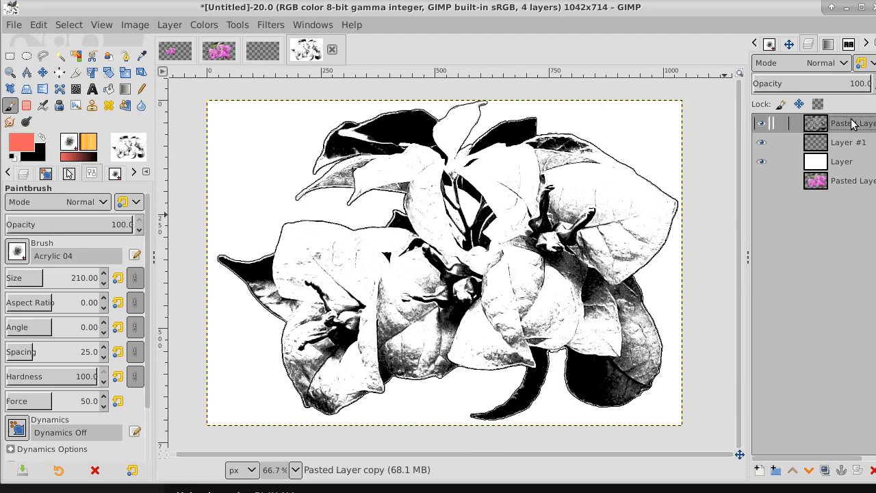
click(76, 56)
click(231, 140)
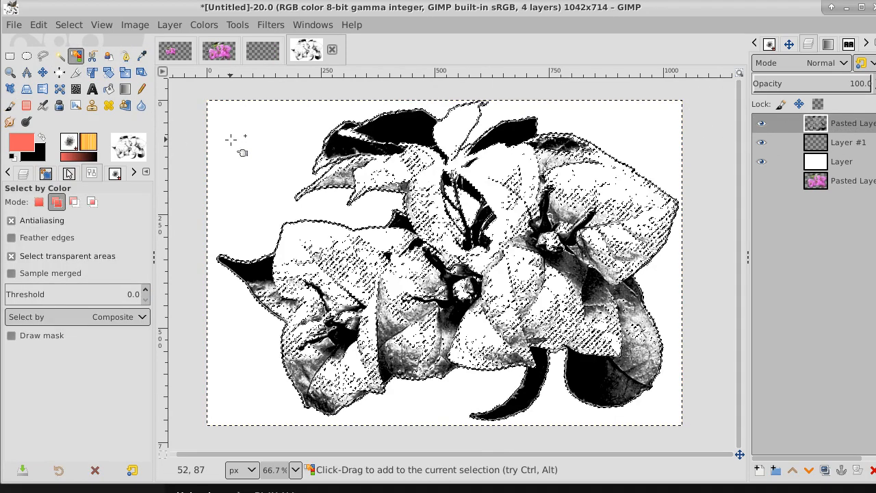
- Clear the current selection, Fuzzy Select the empty area around the flowers on the line-art layer, and invert the selection
click(69, 24)
click(65, 61)
click(61, 56)
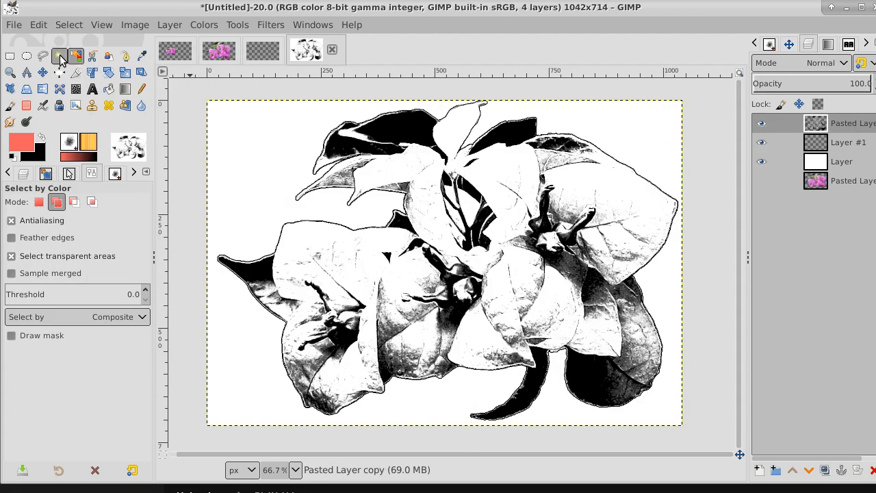
click(245, 132)
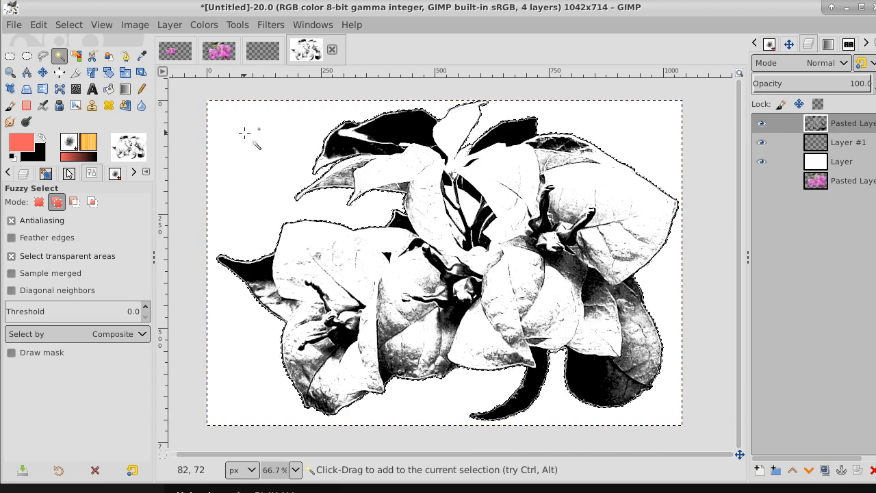
click(69, 24)
click(78, 76)
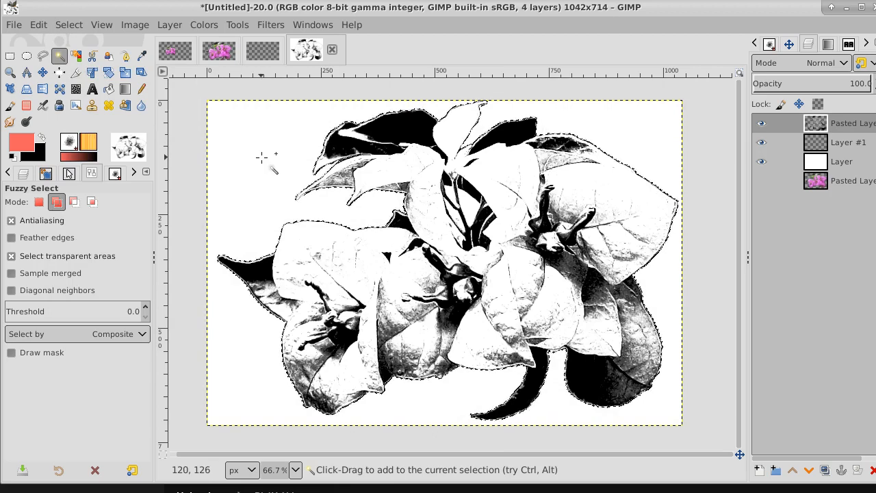
- Activate Layer #1 and paint the left flower's upper petal in the foreground colour with the Acrylic 04 Paintbrush
click(8, 108)
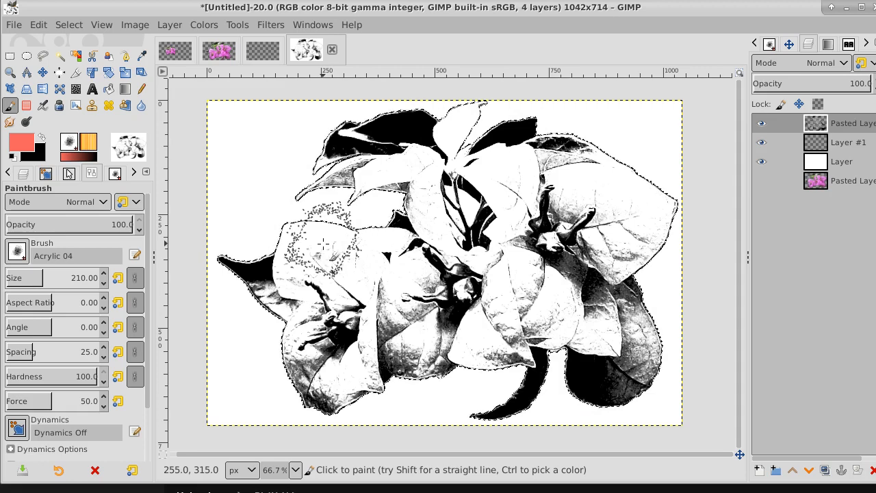
click(861, 149)
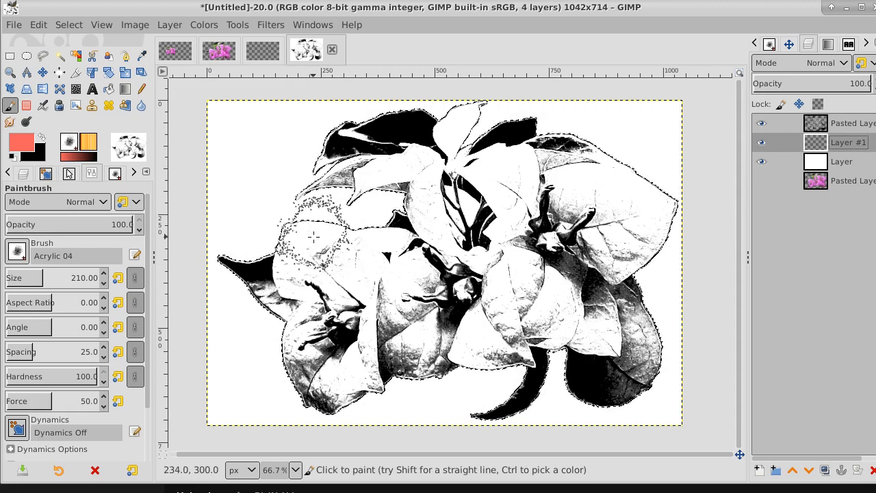
mouse_move(313, 236)
mouse_down()
mouse_move(331, 258)
mouse_move(312, 262)
mouse_move(292, 245)
mouse_move(298, 280)
mouse_move(322, 277)
mouse_up()
- Reduce the brush size to 171 and paint the rest of the left flower's upper petals and its lower outer petal
key(bracketleft)
key(bracketleft)
key(bracketleft)
key(bracketleft)
key(bracketleft)
key(bracketleft)
key(bracketleft)
key(bracketleft)
key(bracketleft)
key(bracketleft)
key(bracketleft)
key(bracketleft)
key(bracketleft)
key(bracketleft)
key(bracketleft)
key(bracketleft)
key(bracketleft)
key(bracketleft)
key(bracketleft)
key(bracketleft)
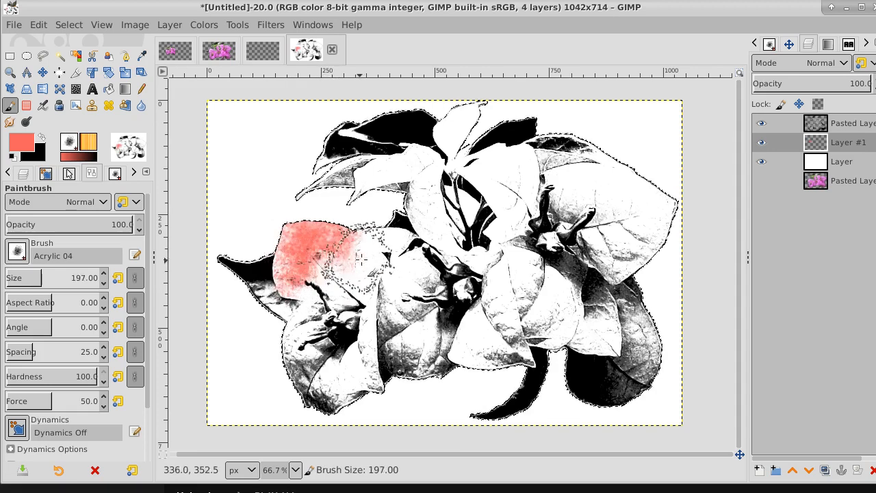
key(bracketleft)
key(bracketleft)
key(bracketleft)
key(bracketleft)
key(bracketleft)
key(bracketleft)
key(bracketleft)
key(bracketleft)
key(bracketleft)
key(bracketleft)
key(bracketleft)
key(bracketleft)
key(bracketleft)
key(bracketleft)
key(bracketleft)
mouse_move(366, 254)
mouse_down()
mouse_move(394, 248)
mouse_move(388, 266)
mouse_move(397, 263)
mouse_move(321, 282)
mouse_move(320, 314)
mouse_move(304, 355)
mouse_up()
key(bracketleft)
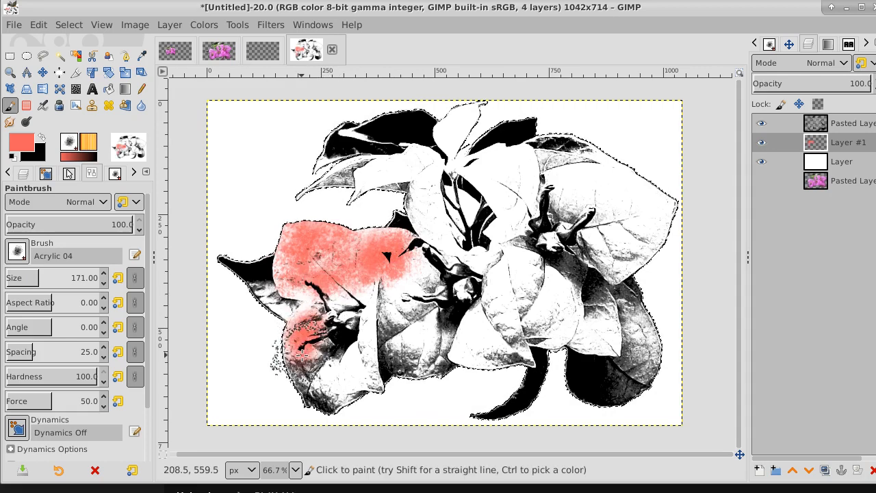
- Reduce the brush size to 108 and paint the left flower's remaining petals and the large petal of the right flower
key(bracketleft)
key(bracketleft)
key(bracketleft)
key(bracketleft)
key(bracketleft)
key(bracketleft)
key(bracketleft)
key(bracketleft)
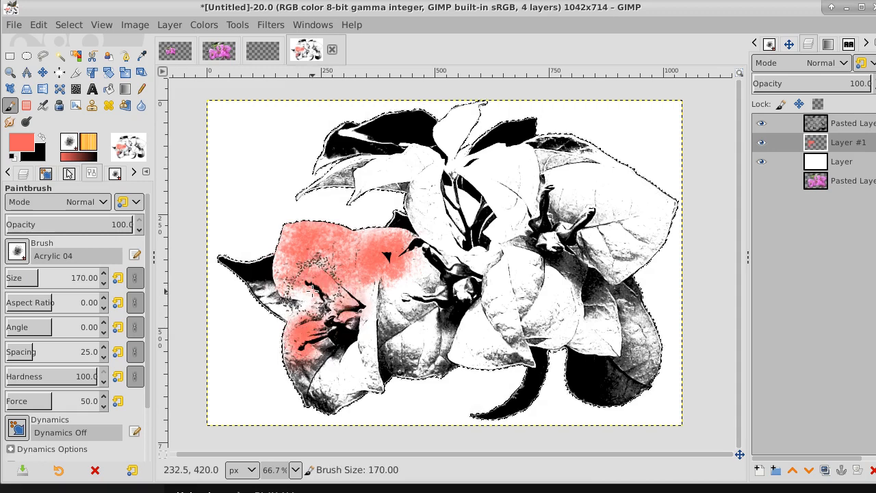
key(bracketleft)
key(bracketleft)
key(bracketleft)
key(bracketleft)
key(bracketleft)
key(bracketleft)
key(bracketleft)
key(bracketleft)
key(bracketleft)
key(bracketleft)
key(bracketleft)
key(bracketleft)
key(bracketleft)
key(bracketleft)
key(bracketleft)
key(bracketleft)
key(bracketleft)
key(bracketleft)
key(bracketleft)
key(bracketleft)
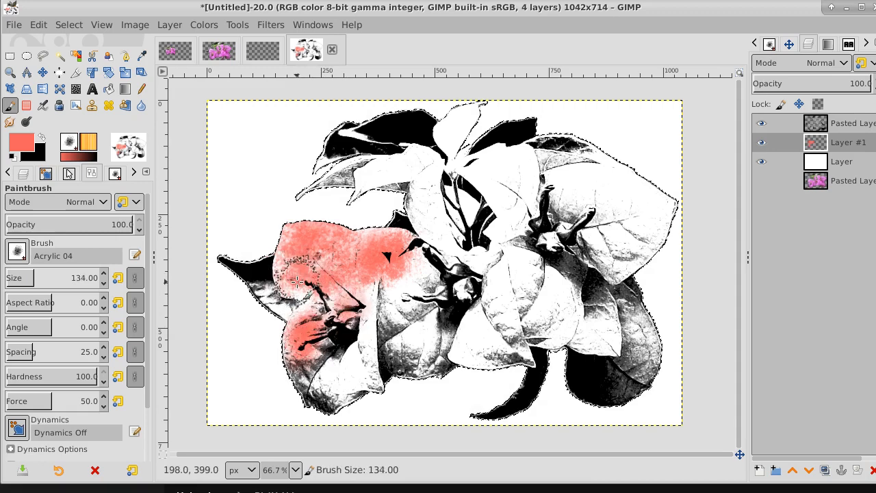
key(bracketleft)
key(bracketleft)
key(bracketleft)
key(bracketleft)
key(bracketleft)
key(bracketleft)
key(bracketleft)
key(bracketleft)
key(bracketleft)
key(bracketleft)
key(bracketleft)
key(bracketleft)
key(bracketleft)
key(bracketleft)
key(bracketleft)
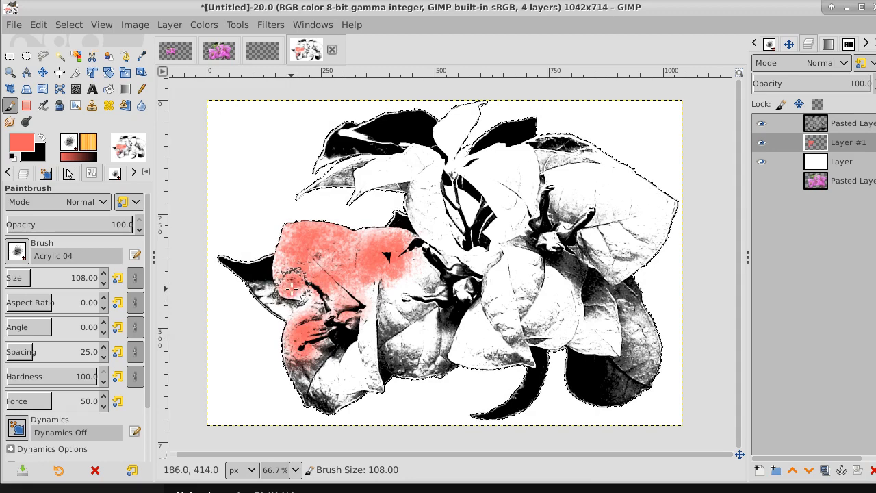
mouse_move(310, 292)
mouse_down()
mouse_move(320, 303)
mouse_move(299, 325)
mouse_up()
mouse_move(367, 285)
mouse_down()
mouse_move(373, 383)
mouse_move(322, 384)
mouse_move(361, 363)
mouse_move(332, 374)
mouse_move(326, 366)
mouse_move(322, 396)
mouse_move(355, 392)
mouse_move(321, 373)
mouse_up()
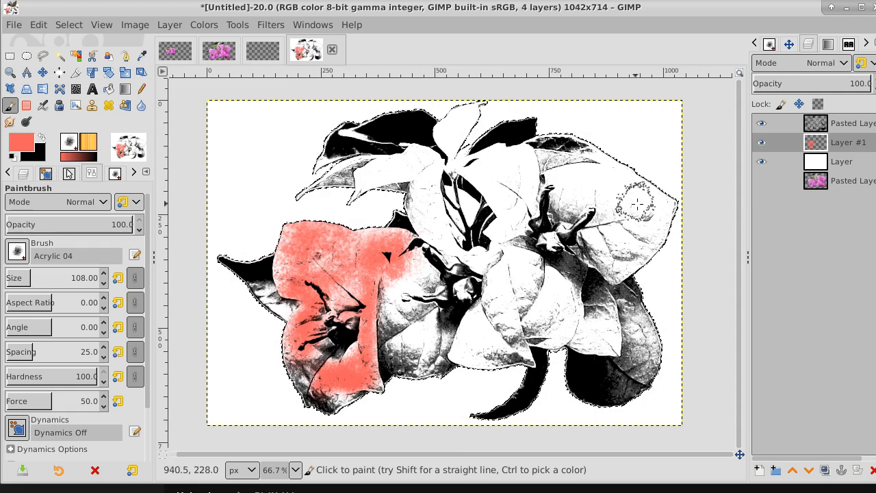
mouse_move(661, 212)
mouse_down()
mouse_move(612, 176)
mouse_move(544, 183)
mouse_move(607, 188)
mouse_move(646, 210)
mouse_move(652, 234)
mouse_move(622, 268)
mouse_move(565, 212)
mouse_move(598, 246)
mouse_move(611, 223)
mouse_move(585, 206)
mouse_move(616, 234)
mouse_up()
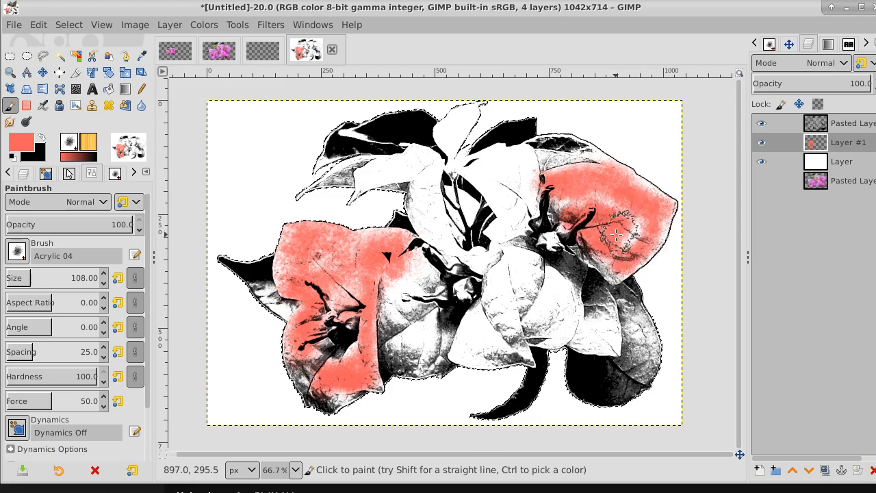
- Undo all the paint strokes on Layer #1 and clear the selection around the flowers
key(ctrl+z)
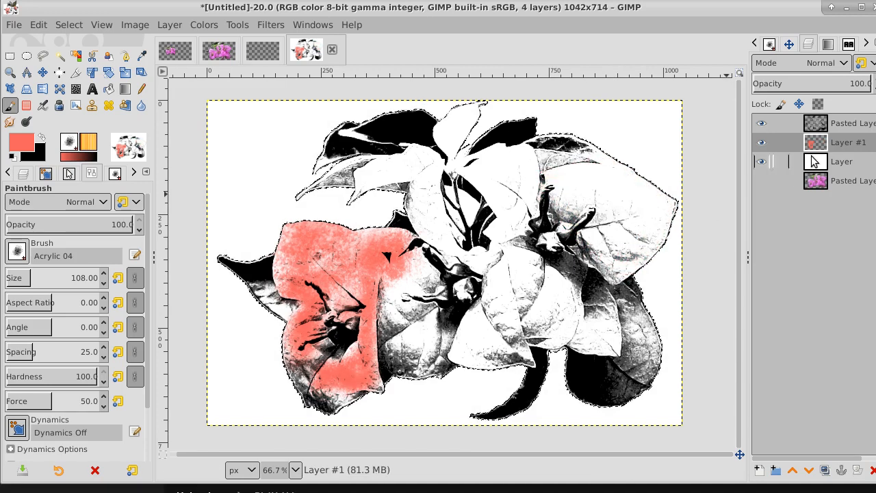
click(836, 145)
key(ctrl+z)
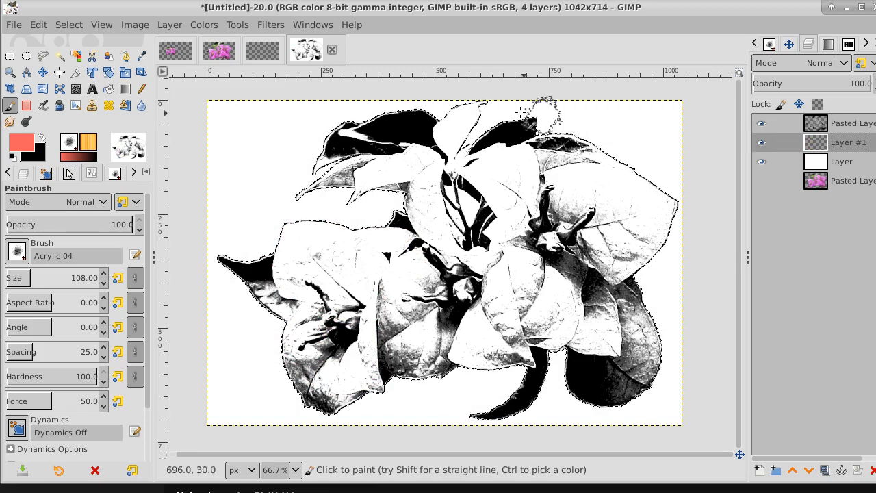
click(72, 26)
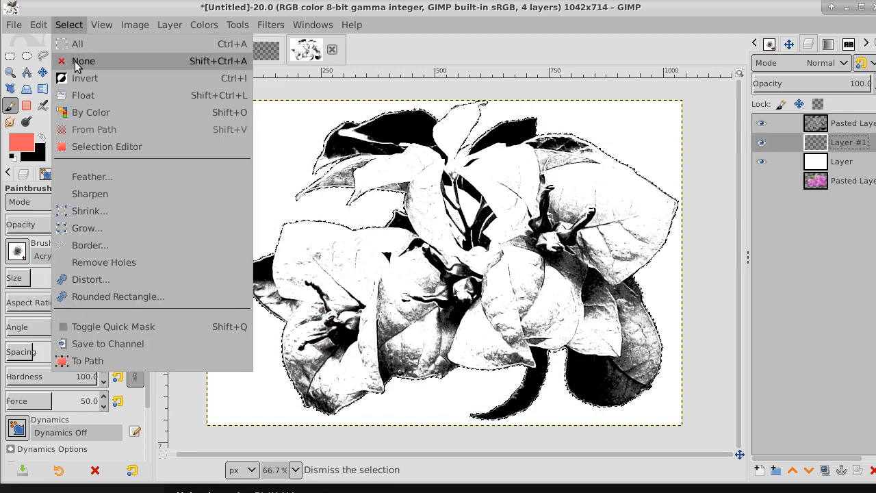
click(78, 62)
- Try to Fuzzy Select the left flower's upper petal on Layer #1, and clear the selection
click(59, 57)
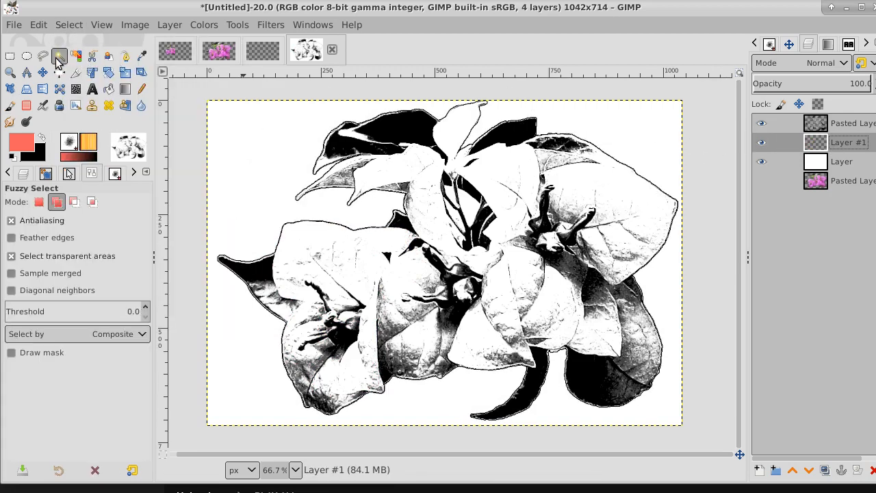
drag(322, 233, 322, 232)
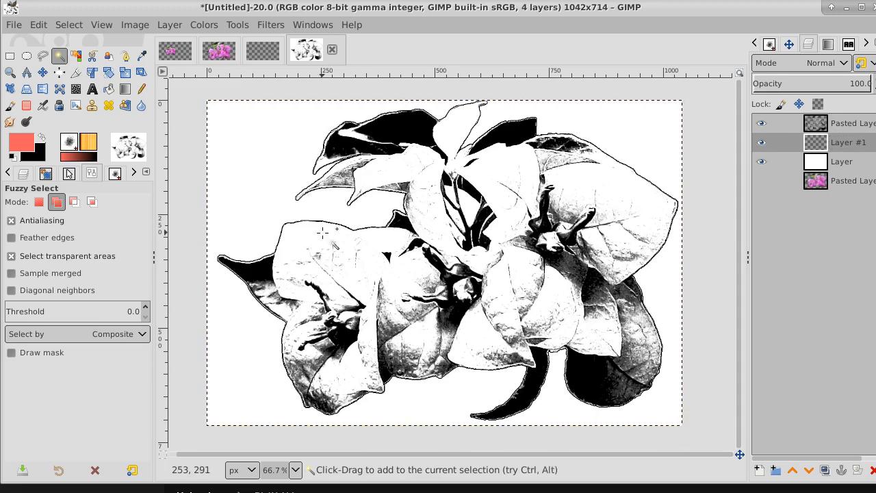
click(69, 25)
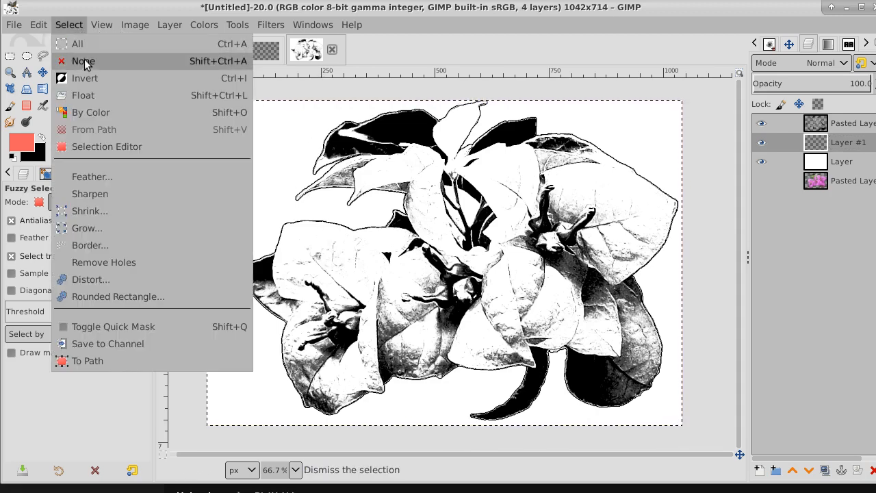
click(83, 61)
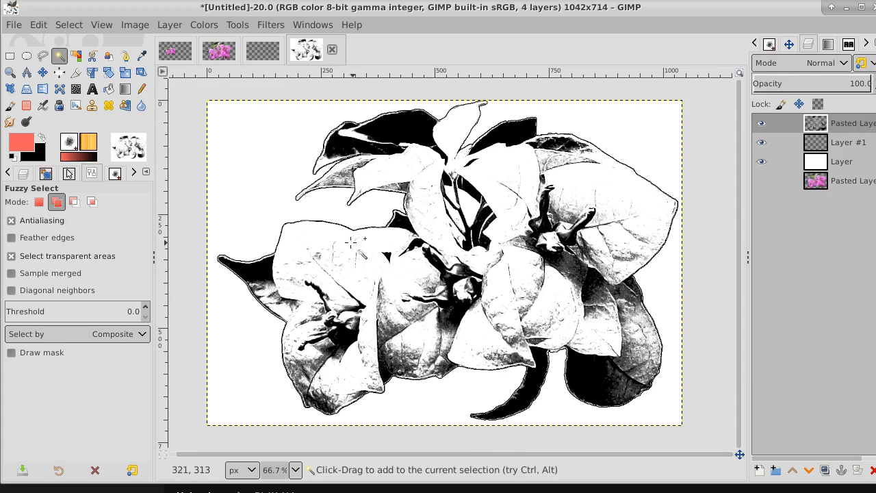
- Fuzzy Select the left flower's transparent areas on the line-art layer, and bucket-fill them with the foreground colour on Layer #1 before deselecting
mouse_move(321, 236)
mouse_down()
mouse_move(351, 253)
mouse_move(319, 240)
mouse_up()
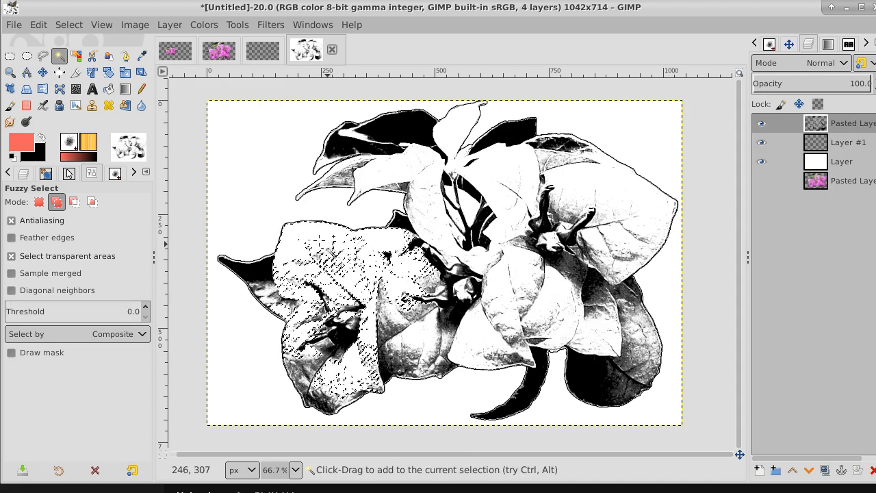
drag(289, 234, 283, 251)
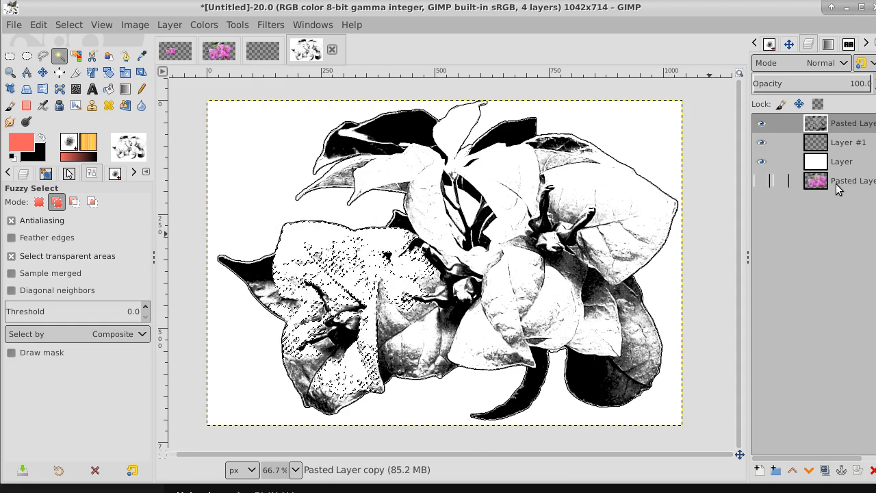
click(856, 145)
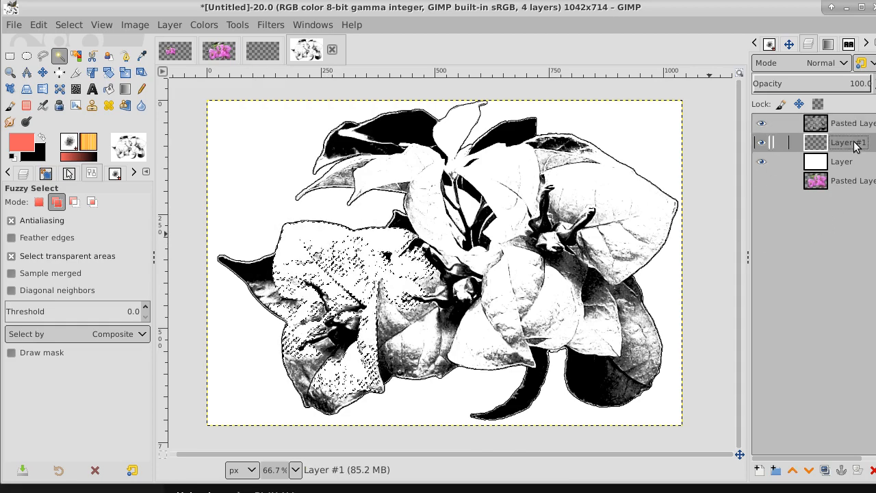
click(110, 91)
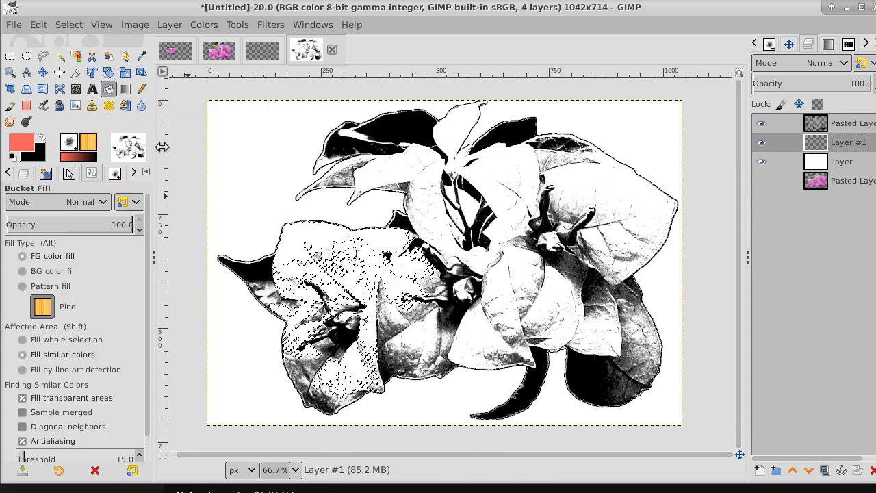
click(313, 236)
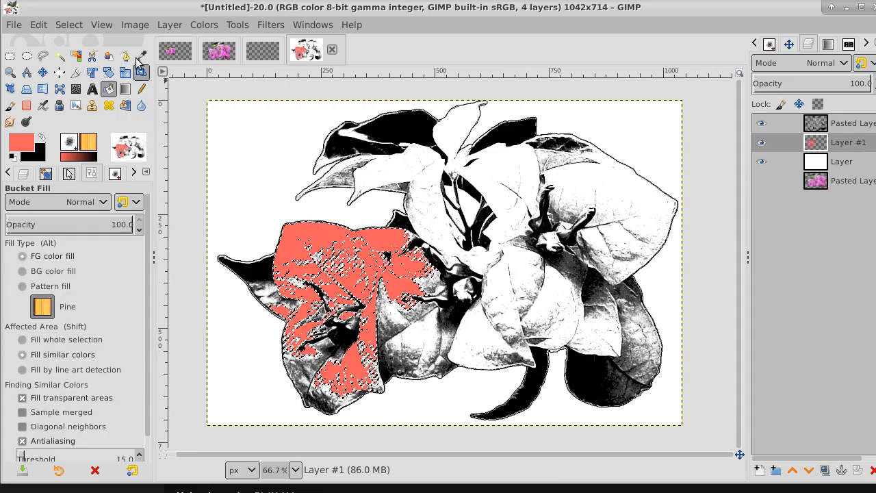
click(69, 25)
click(84, 61)
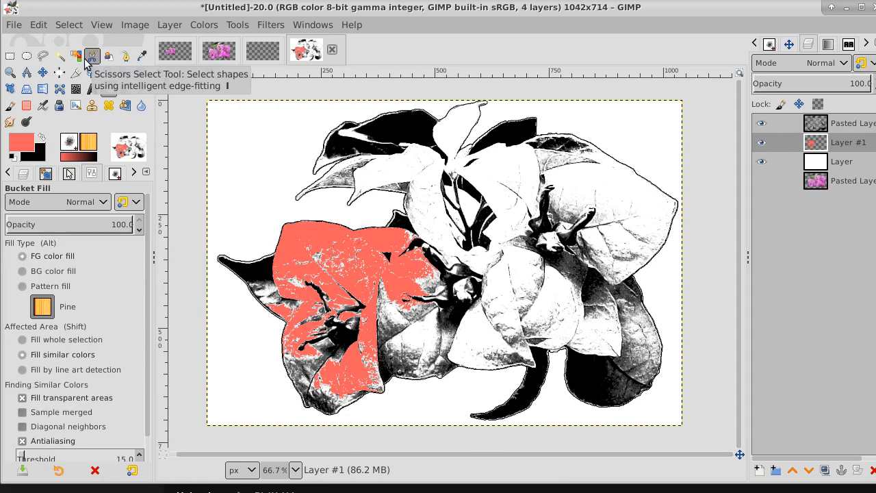
- Undo the deselection and the bucket fill of the left flower, and clear the restored selection
key(ctrl+z)
key(ctrl+z)
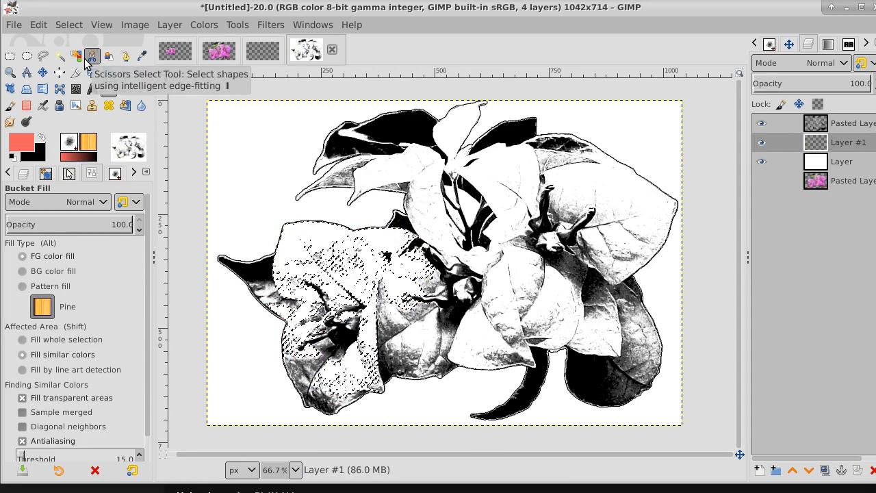
click(69, 25)
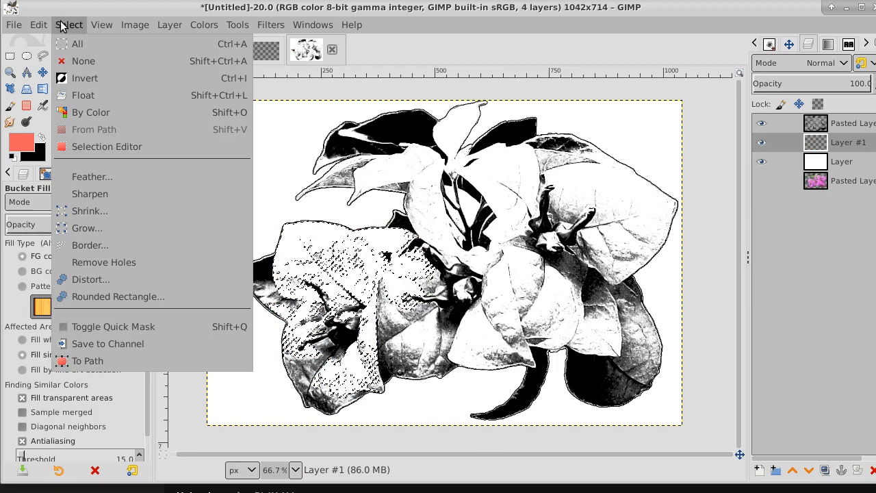
click(82, 62)
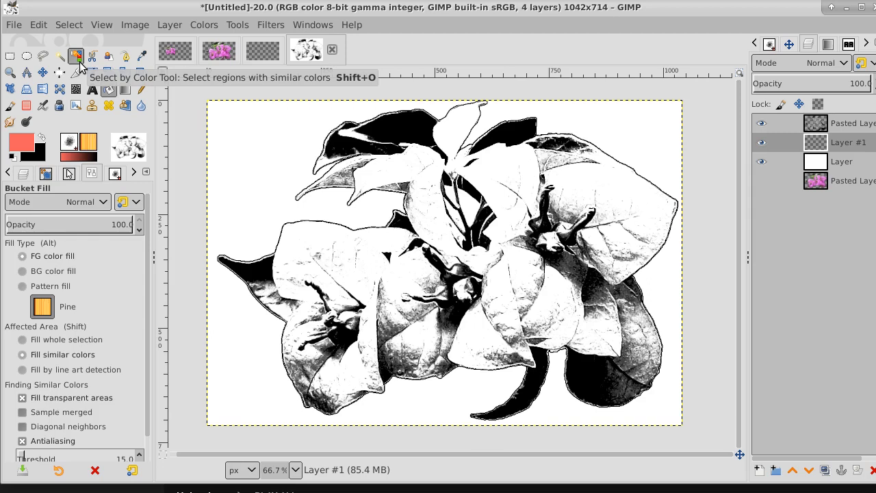
- Choose the Acrylic 02 brush and activate the Paintbrush
click(70, 144)
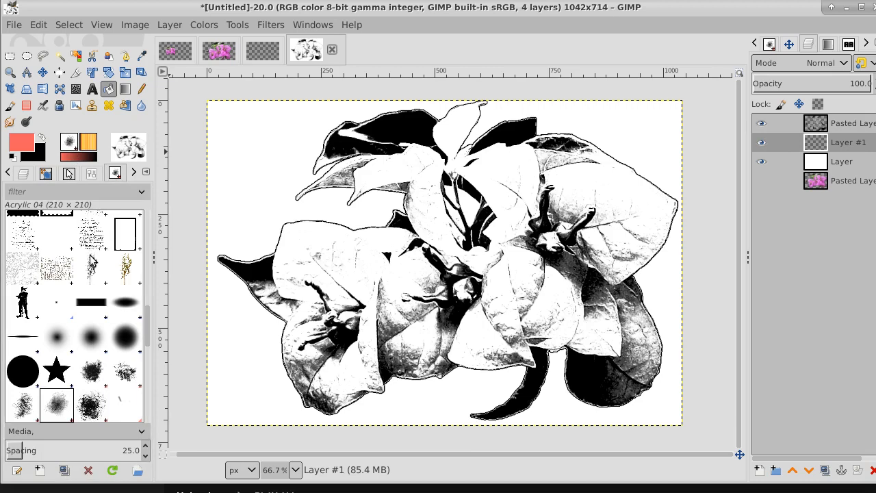
click(127, 373)
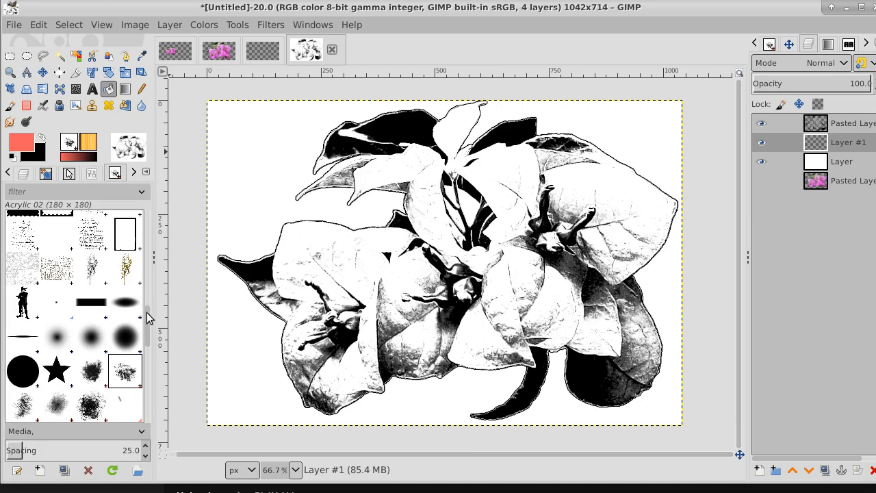
drag(146, 317, 142, 337)
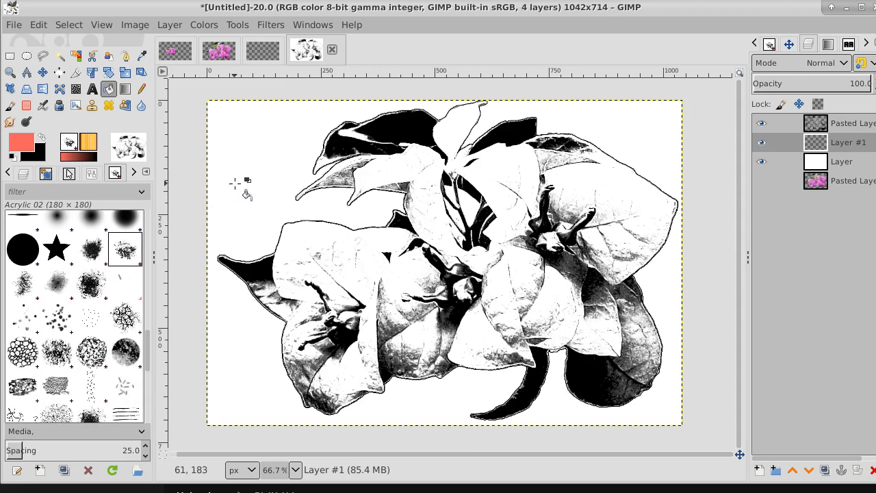
click(10, 106)
- Test the Acrylic 02 brush with a few strokes on the empty area above the left flower, and undo them
click(243, 135)
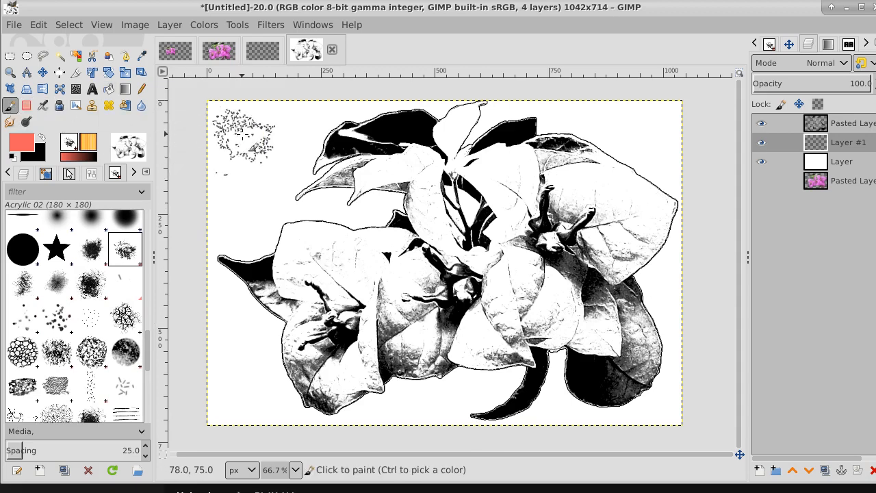
drag(243, 135, 242, 143)
click(243, 142)
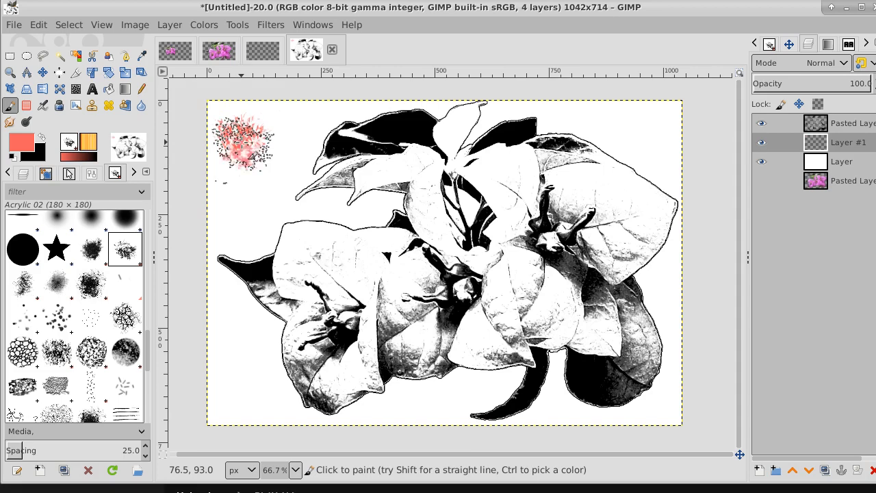
drag(227, 173, 170, 194)
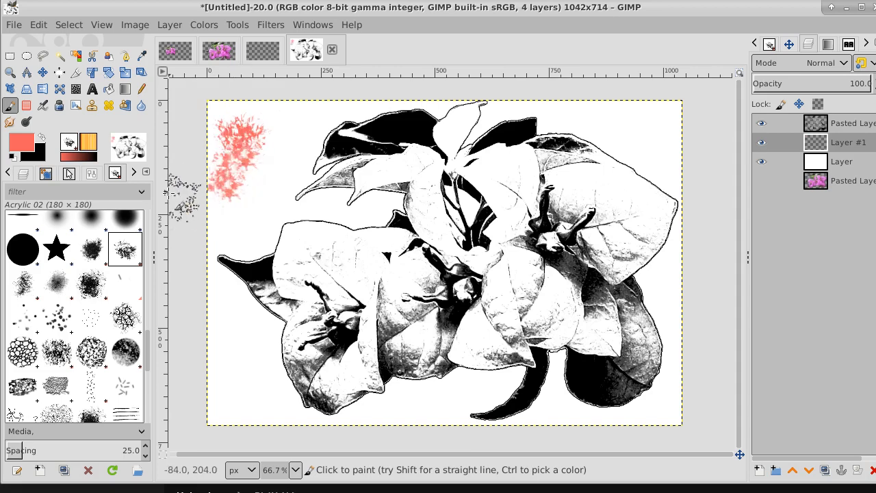
key(ctrl+z)
key(ctrl+z)
key(ctrl+z)
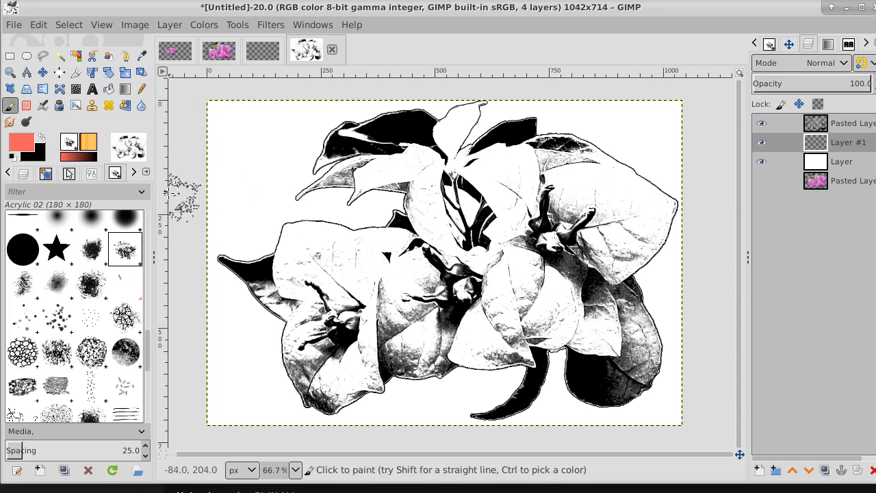
- Fuzzy Select the empty background on the line-art layer and invert the selection to isolate the whole flower cluster
click(854, 123)
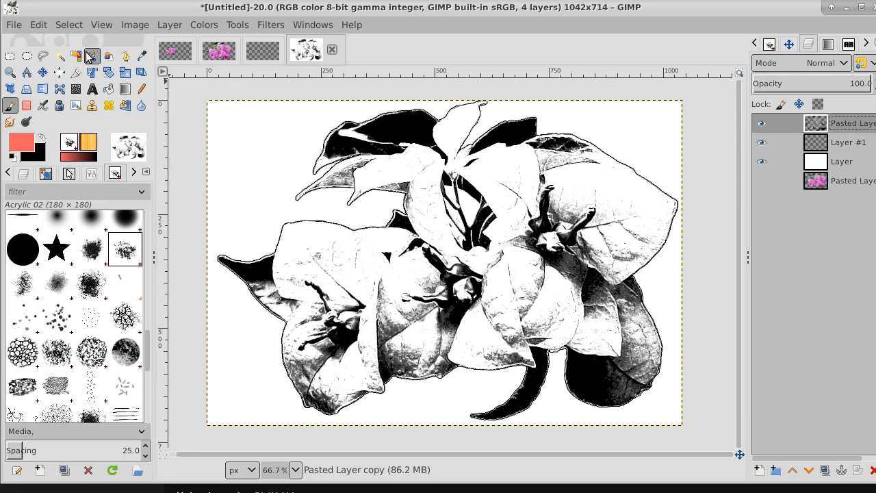
click(59, 55)
click(279, 124)
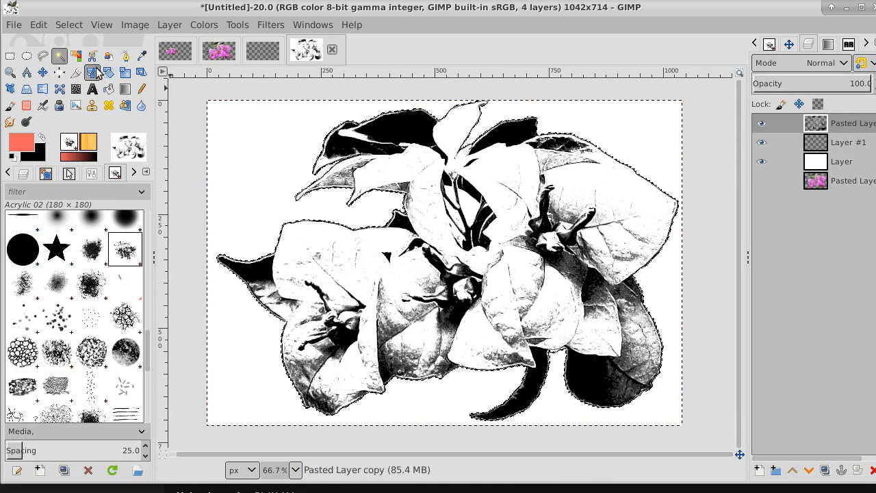
click(69, 25)
click(88, 78)
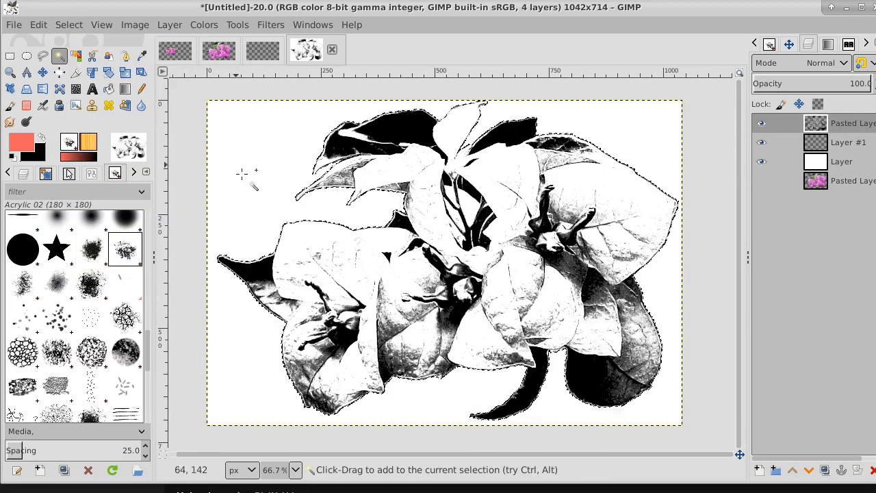
- Reduce the Acrylic 02 Paintbrush to size 78 and paint the left flower coral on the line-art layer
click(9, 106)
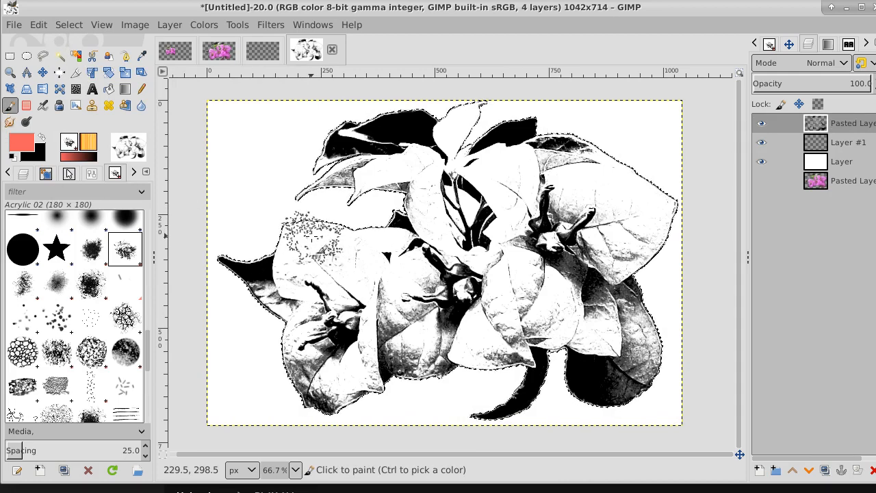
key(bracketleft)
key(bracketleft)
key(bracketleft)
key(bracketleft)
key(bracketleft)
key(bracketleft)
key(bracketleft)
key(bracketleft)
key(bracketleft)
key(bracketleft)
key(bracketleft)
key(bracketleft)
key(bracketleft)
key(bracketleft)
key(bracketleft)
key(bracketleft)
key(bracketleft)
key(bracketleft)
key(bracketleft)
key(bracketleft)
key(bracketleft)
key(bracketleft)
key(bracketleft)
key(bracketleft)
key(bracketleft)
key(bracketleft)
key(bracketleft)
key(bracketleft)
key(bracketleft)
key(bracketleft)
key(bracketleft)
key(bracketleft)
key(bracketleft)
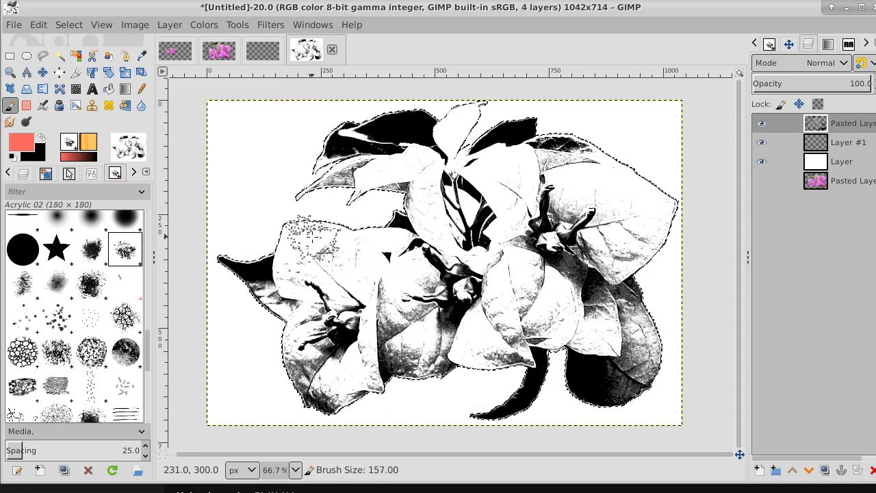
key(bracketleft)
key(bracketleft)
key(bracketleft)
key(bracketleft)
key(bracketleft)
key(bracketleft)
key(bracketleft)
key(bracketleft)
key(bracketleft)
key(bracketleft)
key(bracketleft)
key(bracketleft)
key(bracketleft)
key(bracketleft)
key(bracketleft)
key(bracketleft)
key(bracketleft)
key(bracketleft)
key(bracketleft)
key(bracketleft)
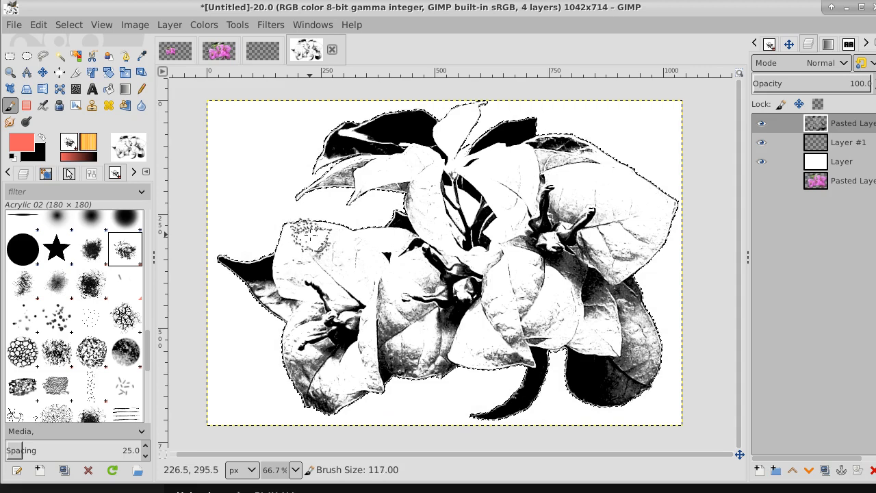
key(bracketleft)
key(bracketleft)
key(bracketleft)
key(bracketleft)
key(bracketleft)
key(bracketleft)
key(bracketleft)
key(bracketleft)
key(bracketleft)
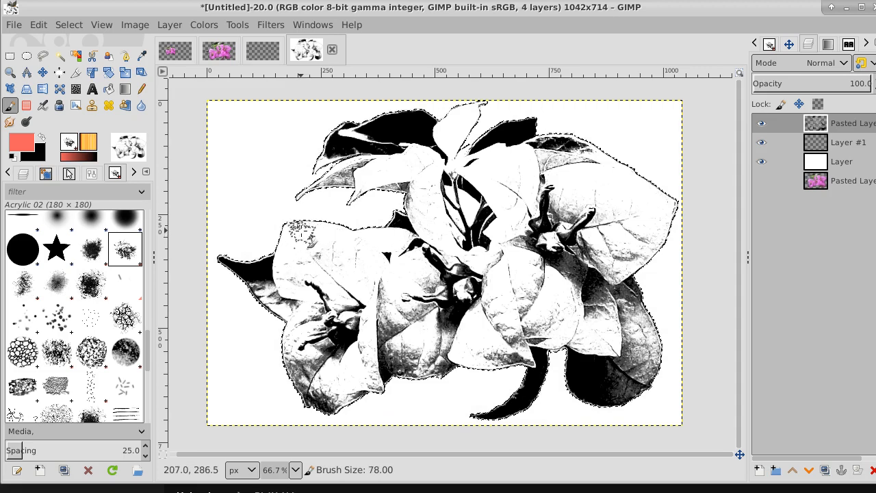
mouse_move(302, 230)
mouse_down()
mouse_move(342, 242)
mouse_move(317, 229)
mouse_move(289, 230)
mouse_move(284, 288)
mouse_move(312, 286)
mouse_move(300, 238)
mouse_move(295, 278)
mouse_move(297, 237)
mouse_move(345, 246)
mouse_move(341, 231)
mouse_move(356, 241)
mouse_move(399, 235)
mouse_move(360, 284)
mouse_move(362, 253)
mouse_move(310, 259)
mouse_move(365, 284)
mouse_move(358, 258)
mouse_move(343, 277)
mouse_move(315, 271)
mouse_move(347, 296)
mouse_move(376, 268)
mouse_move(370, 386)
mouse_move(315, 397)
mouse_move(359, 351)
mouse_move(325, 379)
mouse_move(353, 376)
mouse_move(403, 242)
mouse_move(369, 277)
mouse_up()
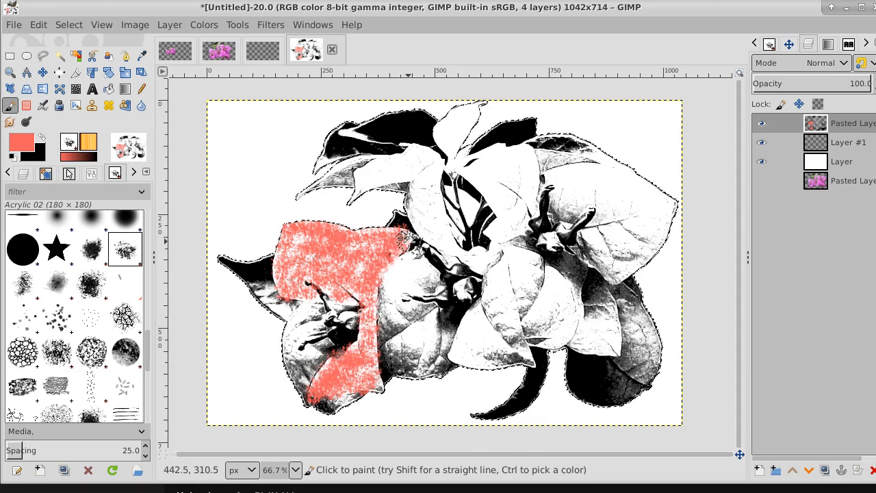
- Undo all coral brush strokes on the left flower, keeping the selection around the flower cluster
key(ctrl)
key(ctrl+z)
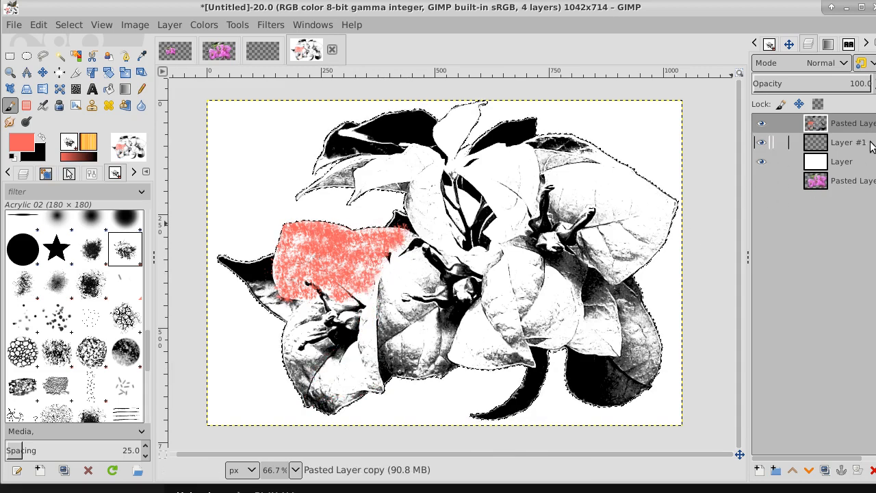
key(ctrl+z)
key(ctrl+z)
key(ctrl+z)
key(ctrl+z)
key(ctrl+z)
key(ctrl+z)
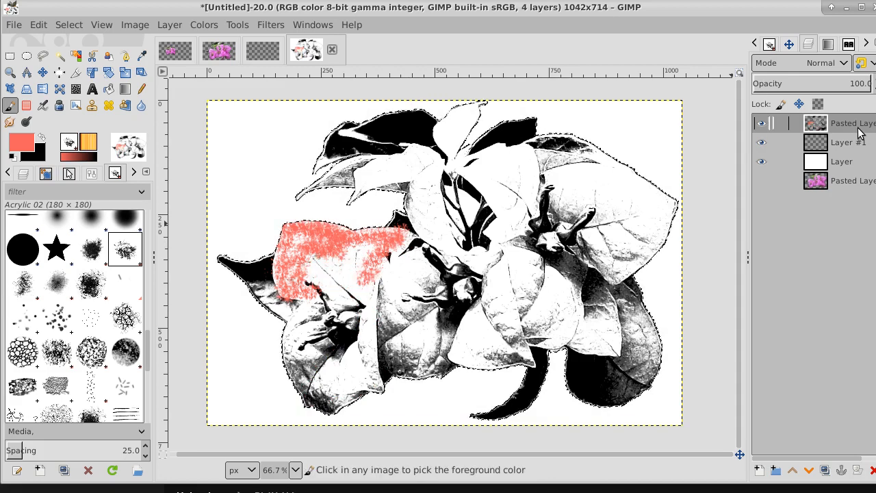
key(ctrl+z)
key(ctrl+z)
key(ctrl+z)
key(ctrl+z)
key(ctrl+z)
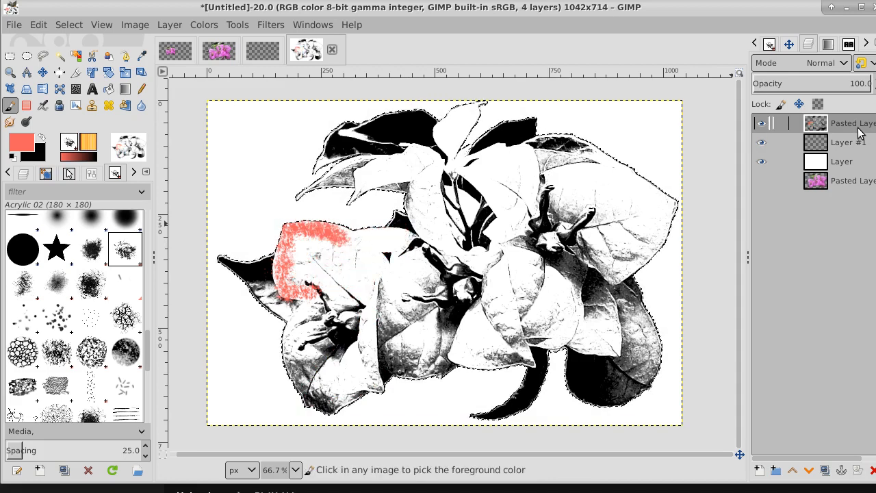
key(ctrl+z)
key(ctrl+z)
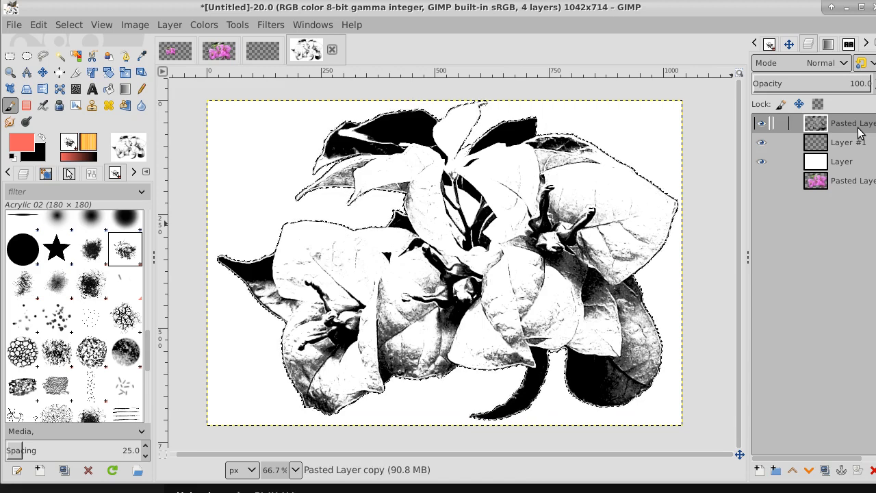
- Bucket-fill the selected flower cluster with the coral foreground colour on Layer #1 and clear the selection
click(850, 143)
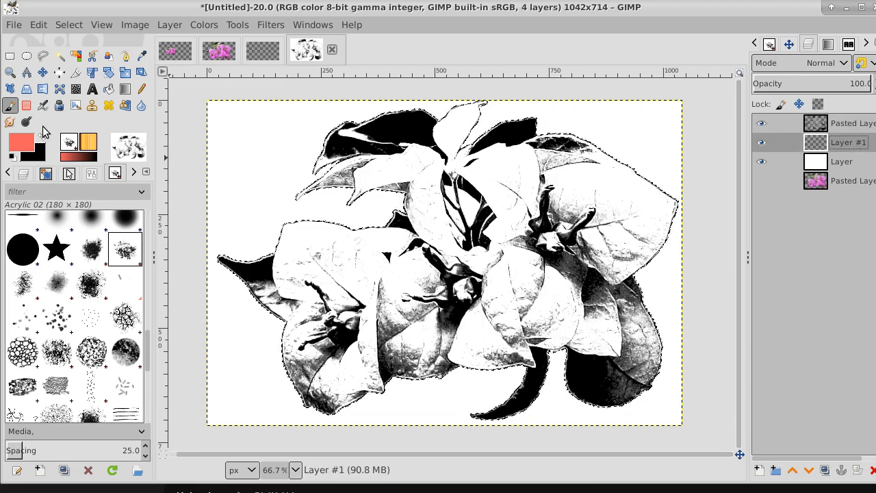
click(107, 89)
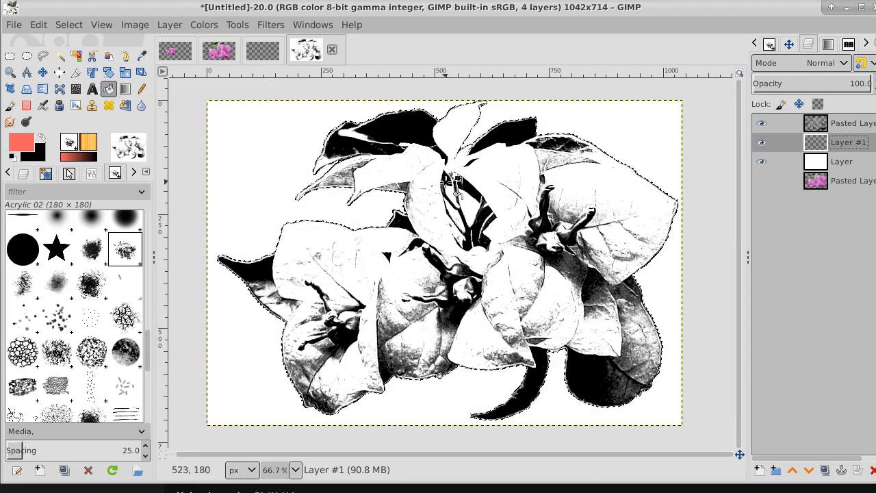
click(364, 262)
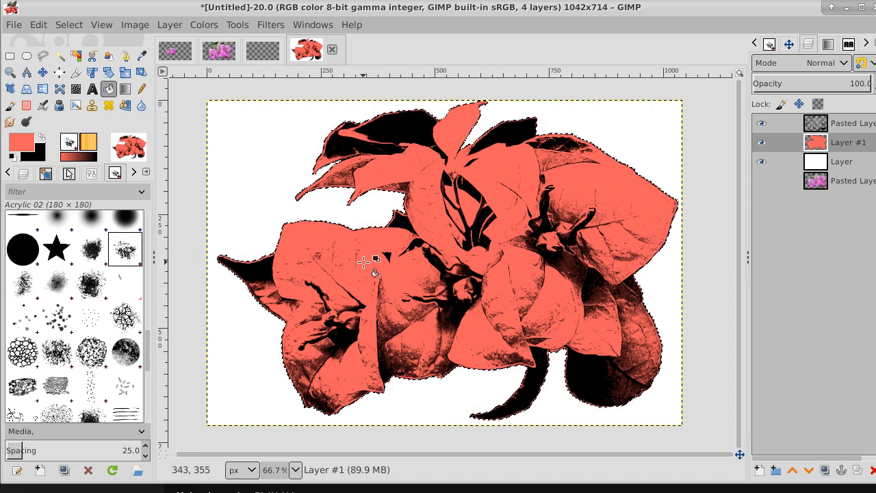
click(69, 24)
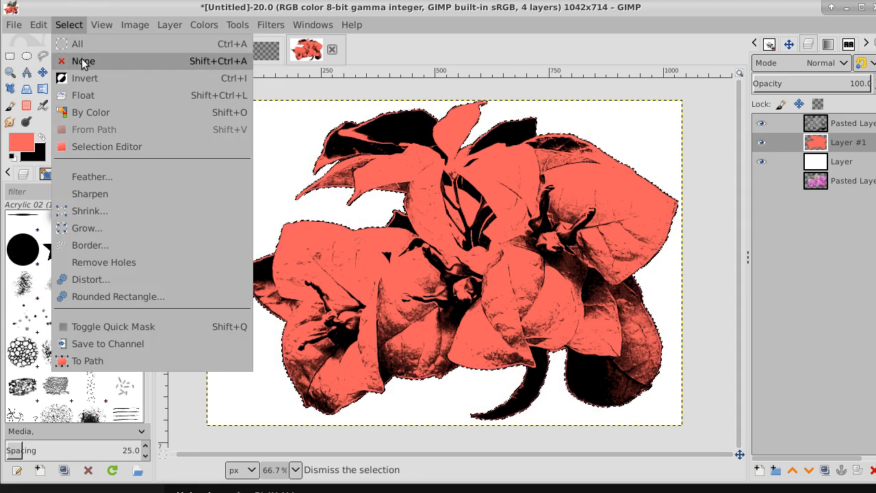
click(82, 61)
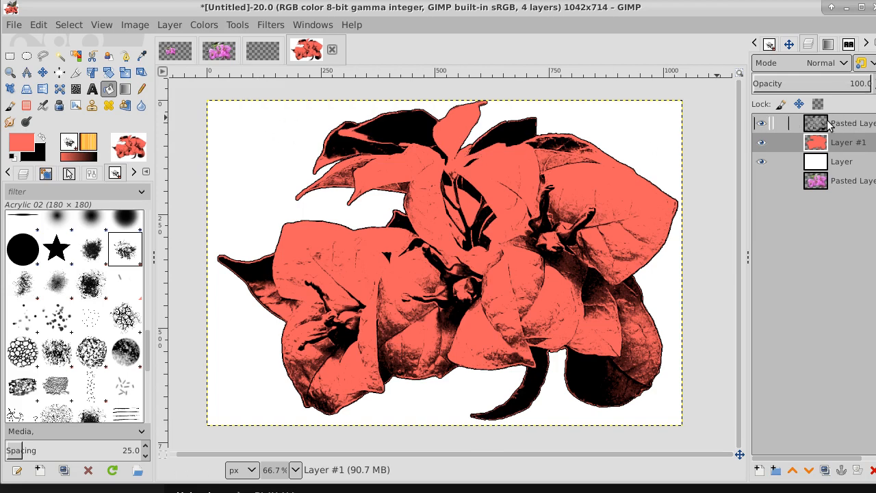
- Select the background around the coral flowers by Fuzzy Select on the line-art layer, and invert the selection
click(852, 124)
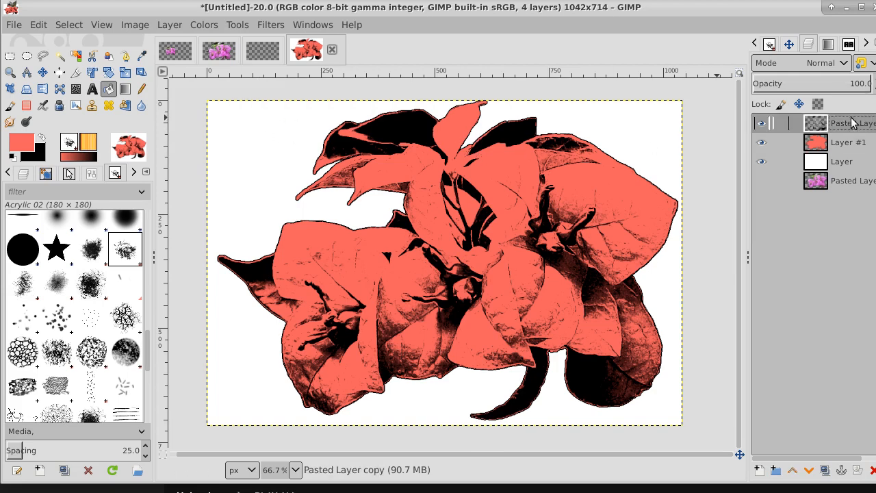
click(59, 56)
click(234, 113)
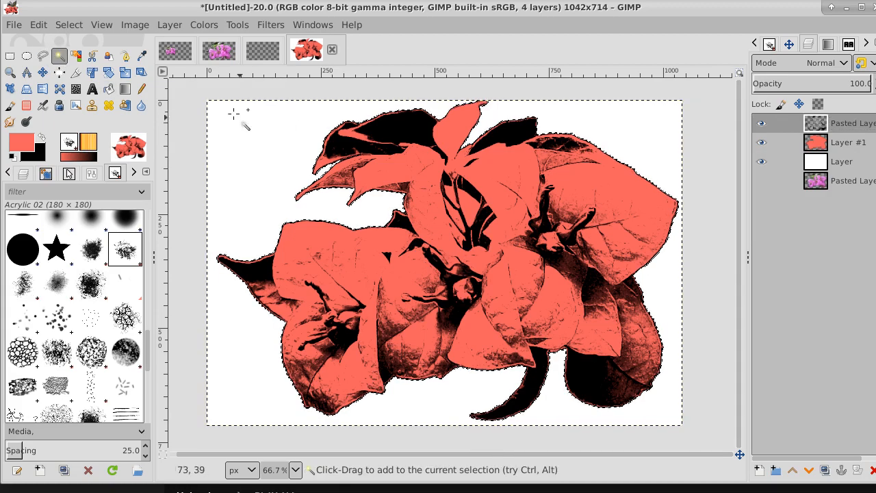
click(69, 25)
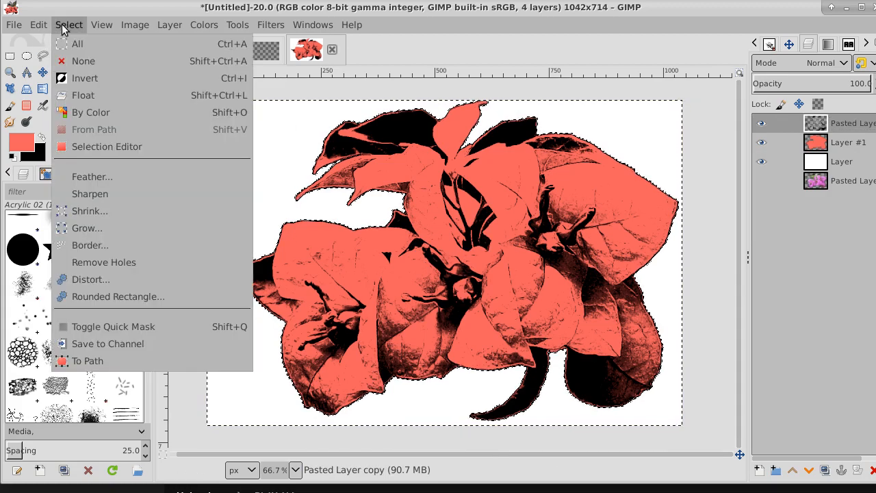
click(81, 78)
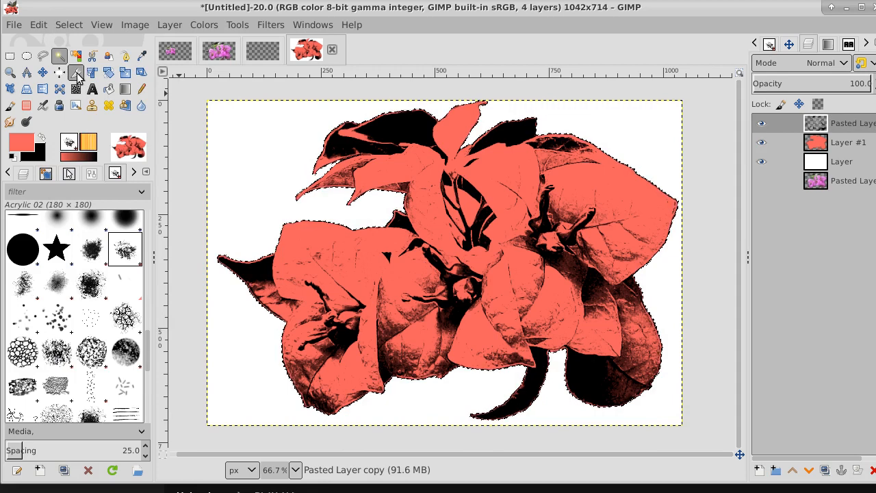
- Set the foreground colour to bright green (12df3f) and choose the 2. Hardness 100 brush
click(26, 145)
click(124, 134)
drag(101, 152, 107, 61)
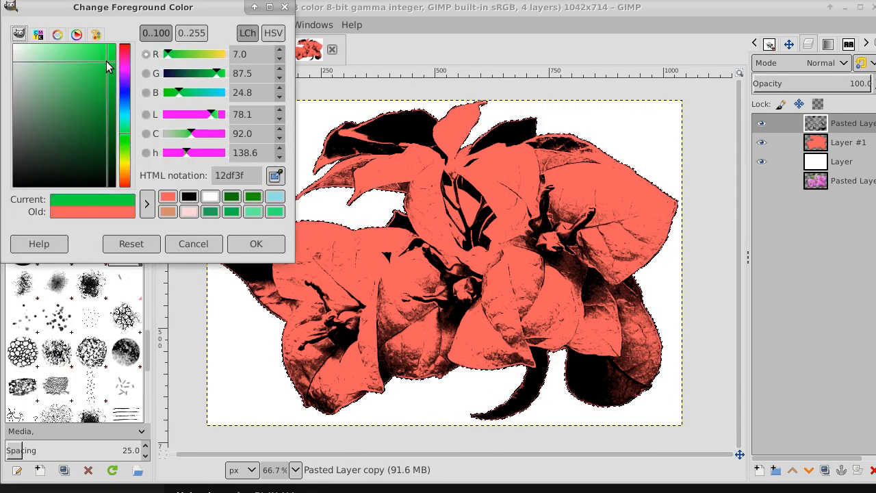
click(257, 245)
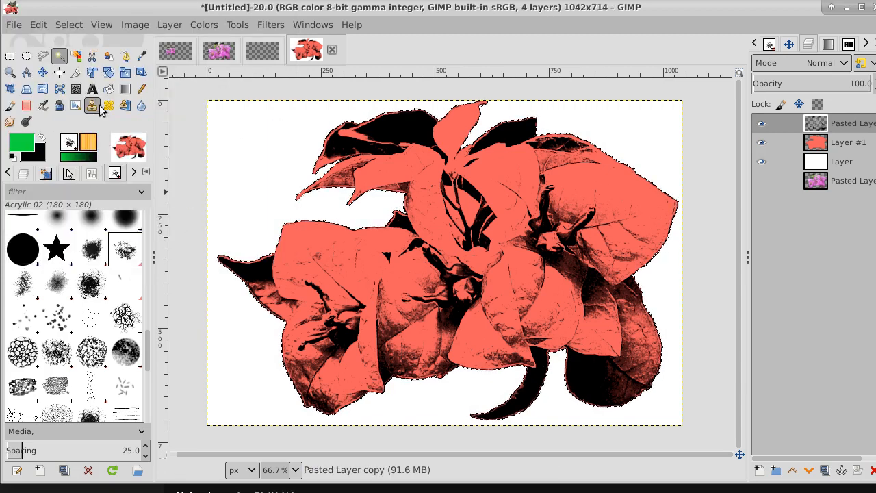
click(21, 255)
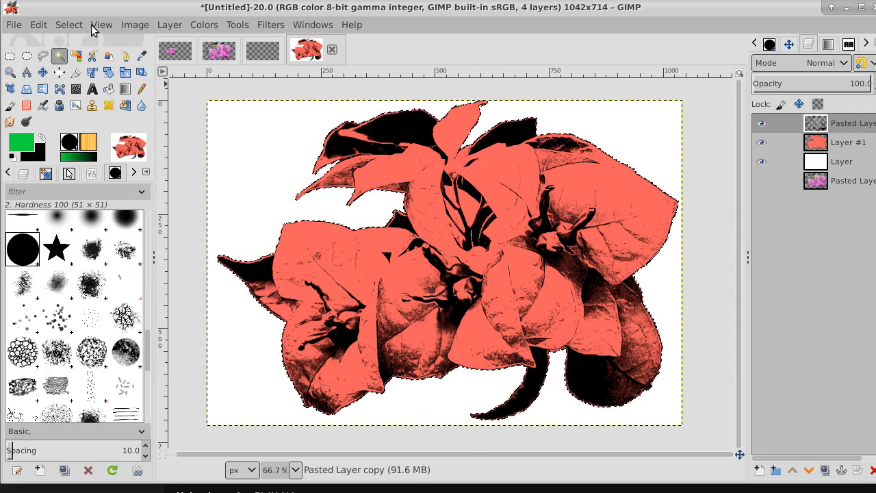
- Add a new transparent layer directly above Layer #1
click(837, 144)
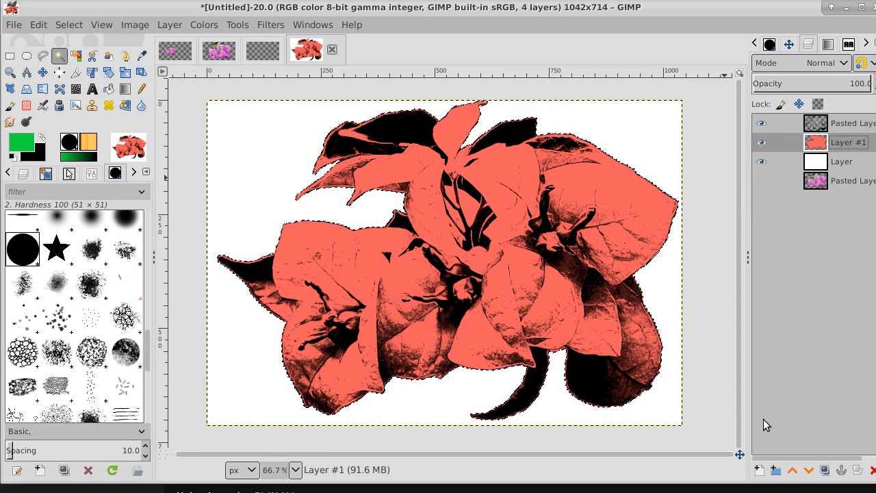
click(759, 470)
key(Return)
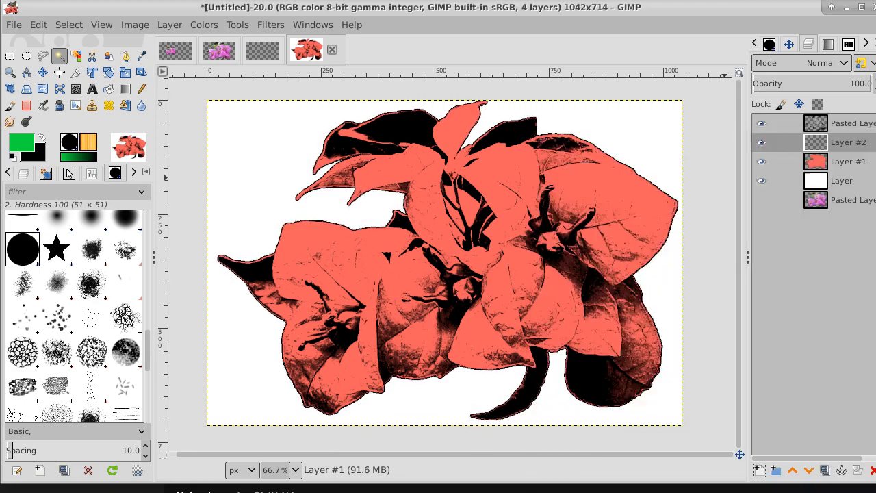
- Paint the pointed leaf at the far left of the flower cluster green with the Pencil on Layer #2
click(141, 88)
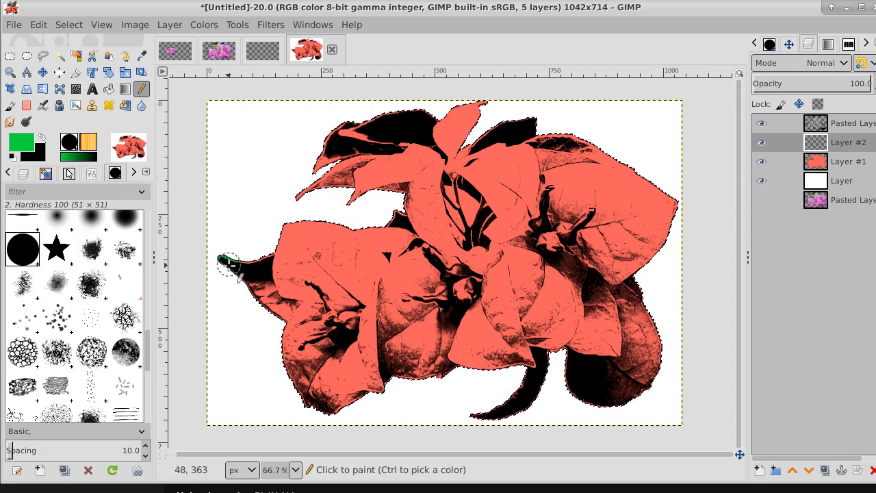
drag(236, 261, 250, 259)
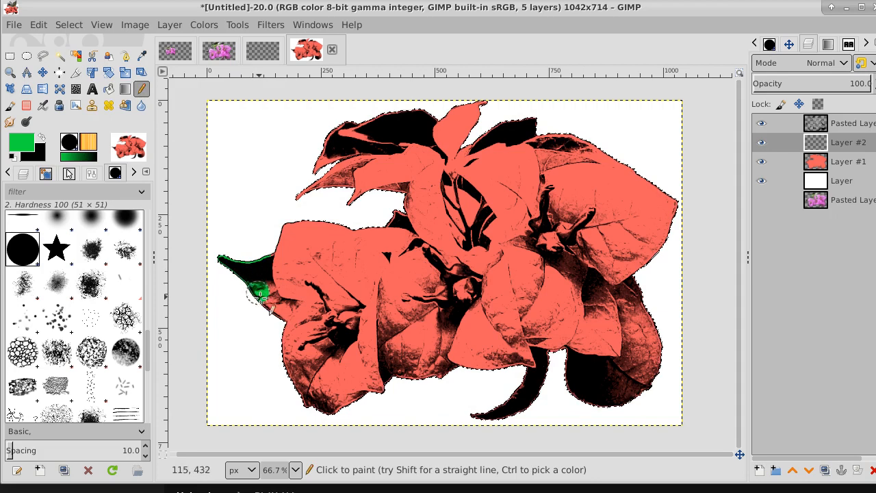
drag(270, 307, 269, 292)
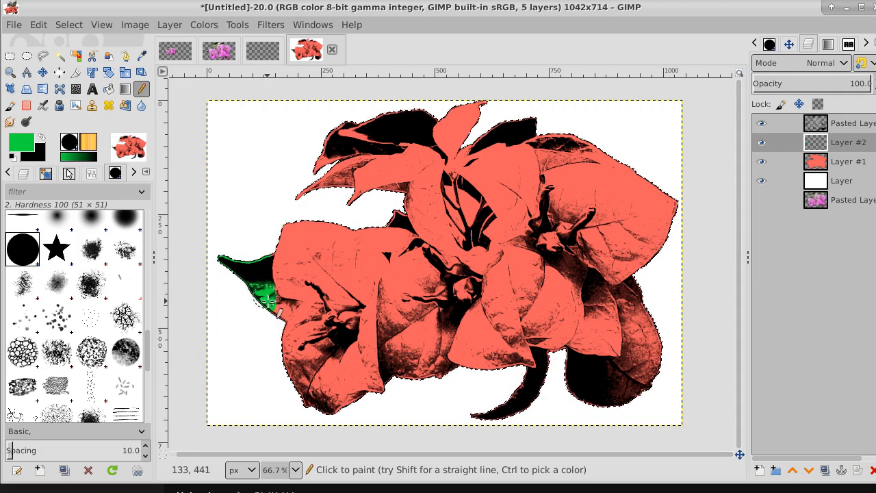
drag(268, 305, 271, 308)
drag(282, 314, 275, 308)
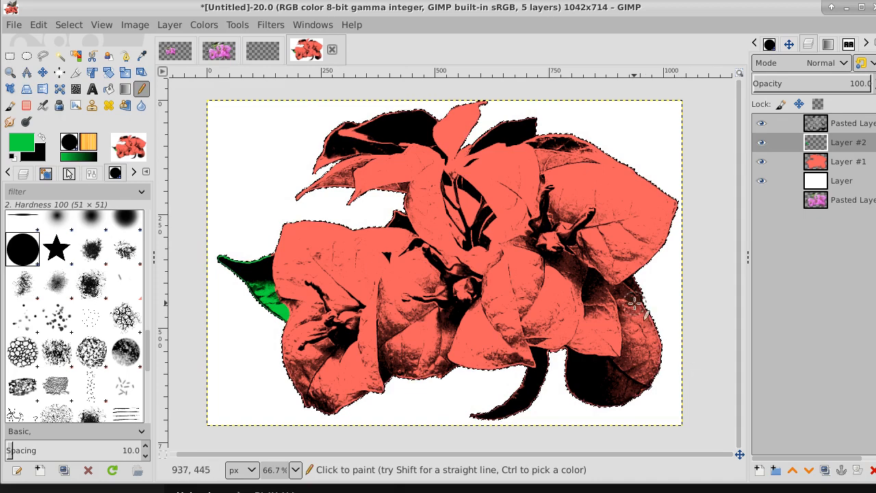
- Paint the lower-right leaves, the curved leaf at the bottom and the pointed upper-left leaf green on Layer #2
mouse_move(624, 295)
mouse_down()
mouse_move(632, 359)
mouse_move(582, 369)
mouse_move(571, 363)
mouse_move(656, 366)
mouse_move(640, 373)
mouse_move(636, 290)
mouse_move(663, 357)
mouse_move(618, 396)
mouse_move(586, 403)
mouse_move(573, 369)
mouse_move(650, 381)
mouse_move(548, 364)
mouse_move(520, 380)
mouse_move(501, 409)
mouse_move(451, 413)
mouse_up()
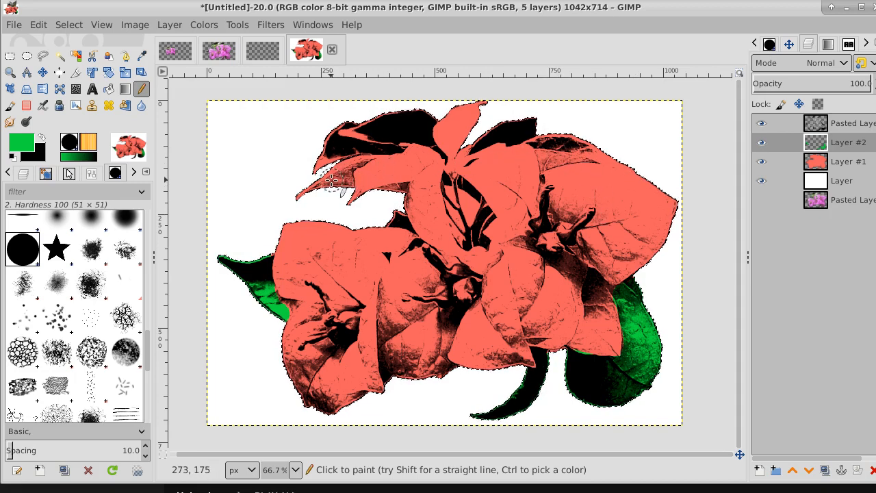
drag(340, 177, 299, 204)
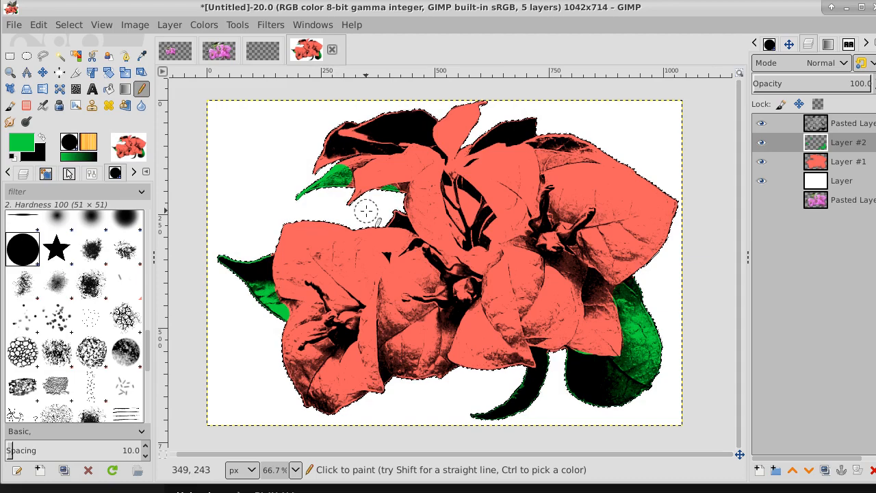
- With the Paintbrush at size 5, paint the small leaf patch beneath the upper-left petal green on Layer #2
key(z)
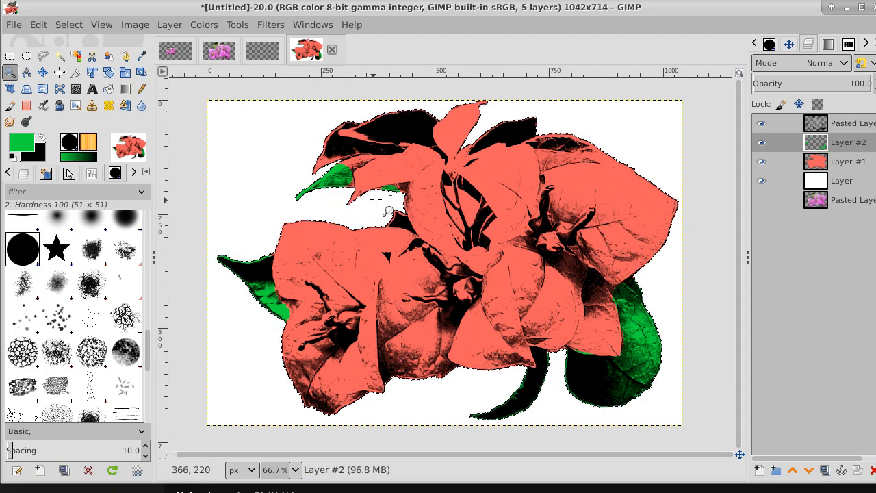
click(377, 199)
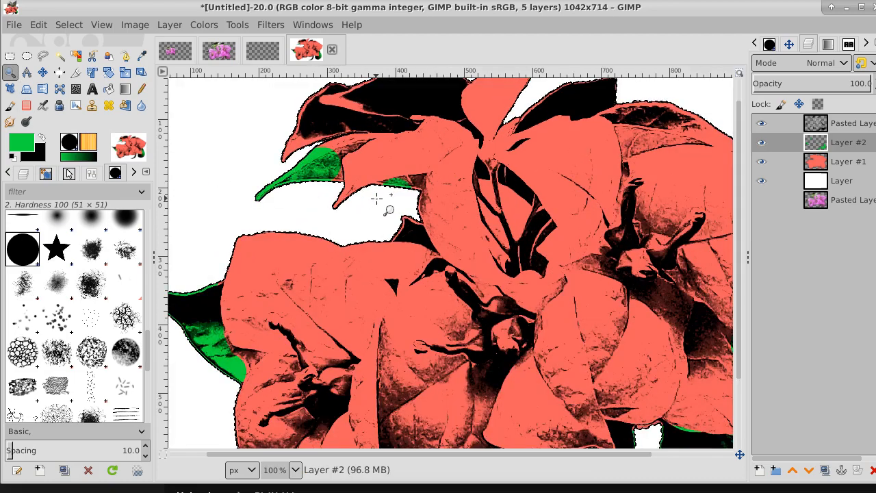
click(376, 198)
click(377, 199)
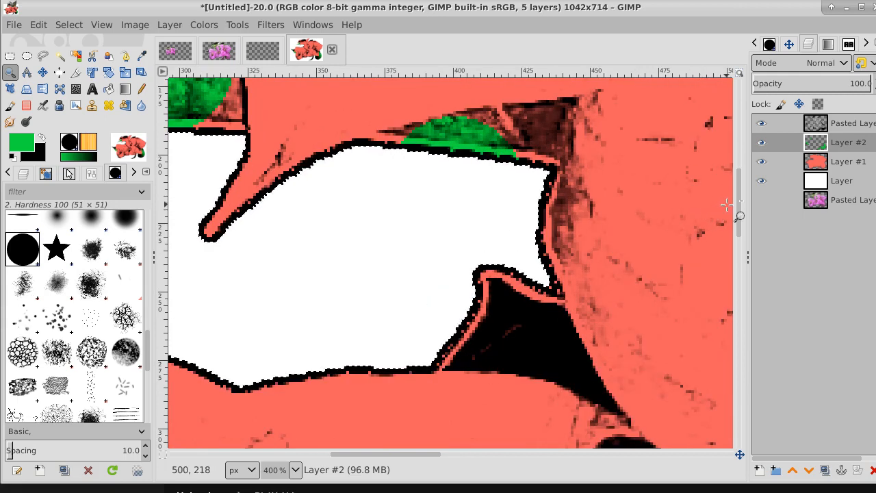
drag(737, 199, 739, 171)
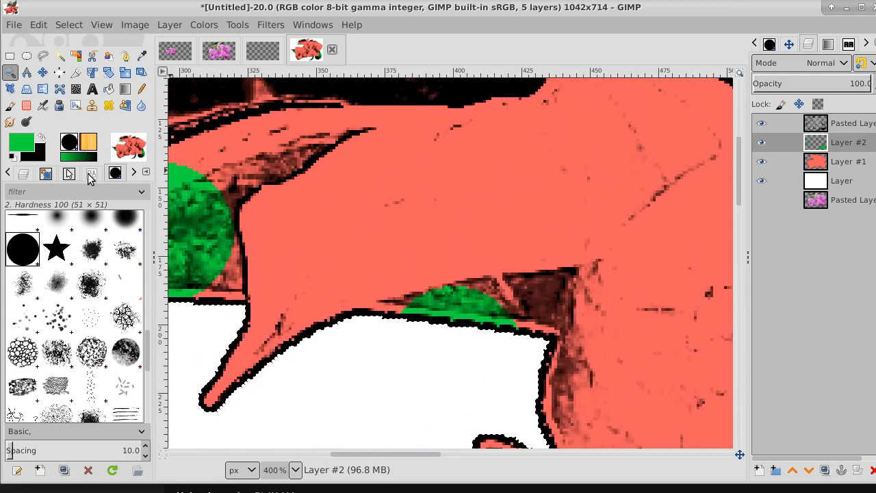
click(90, 175)
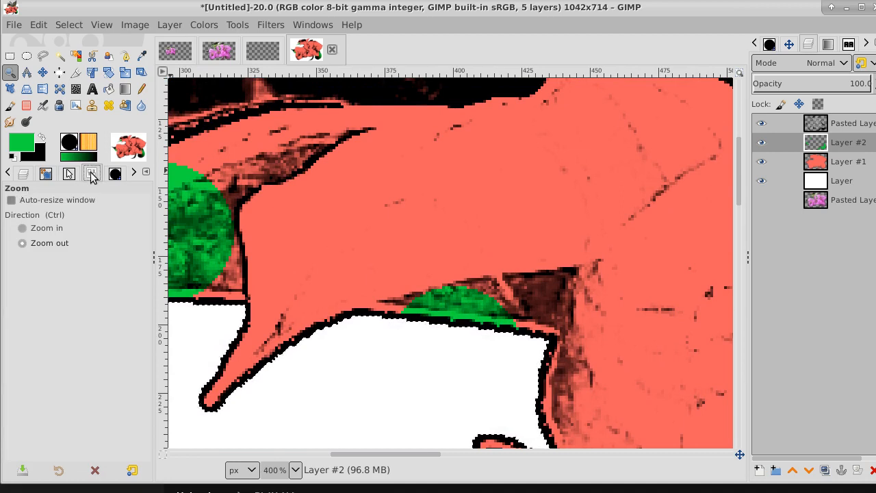
click(11, 107)
click(15, 277)
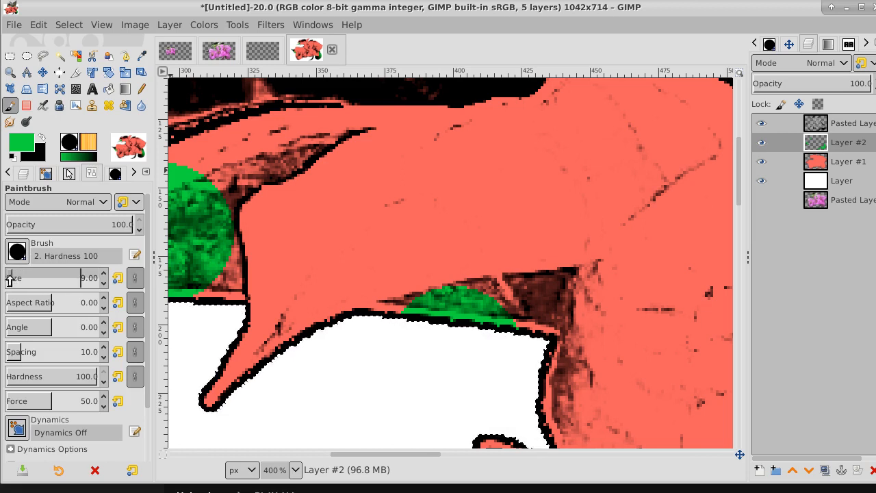
click(9, 279)
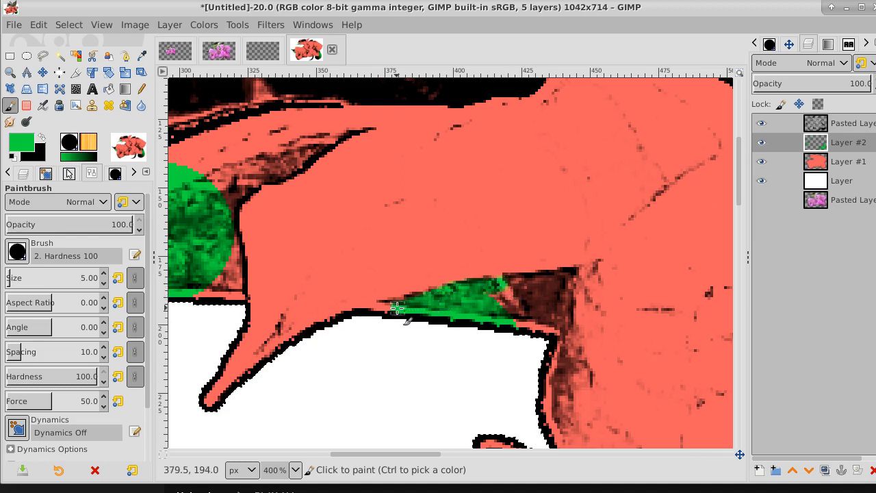
click(460, 305)
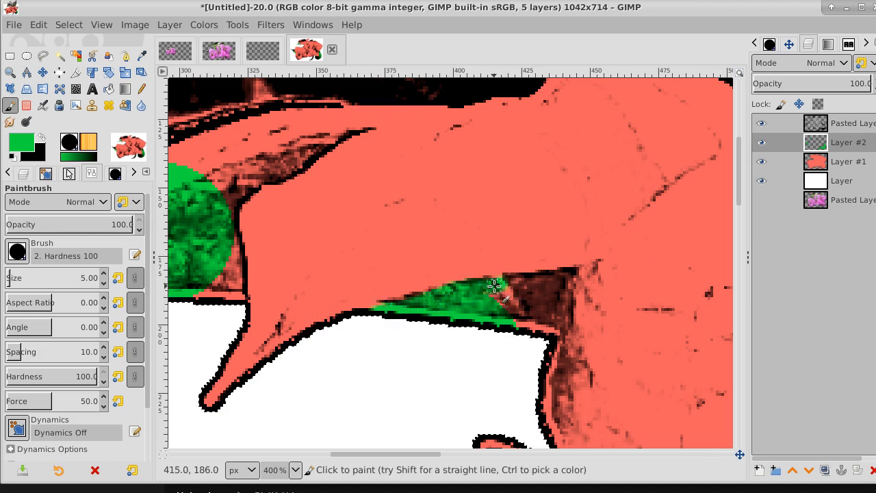
mouse_move(494, 286)
mouse_down()
mouse_move(578, 276)
mouse_move(545, 340)
mouse_move(541, 323)
mouse_move(524, 330)
mouse_move(495, 306)
mouse_move(562, 290)
mouse_move(551, 318)
mouse_move(527, 308)
mouse_move(539, 305)
mouse_move(494, 295)
mouse_move(700, 320)
mouse_up()
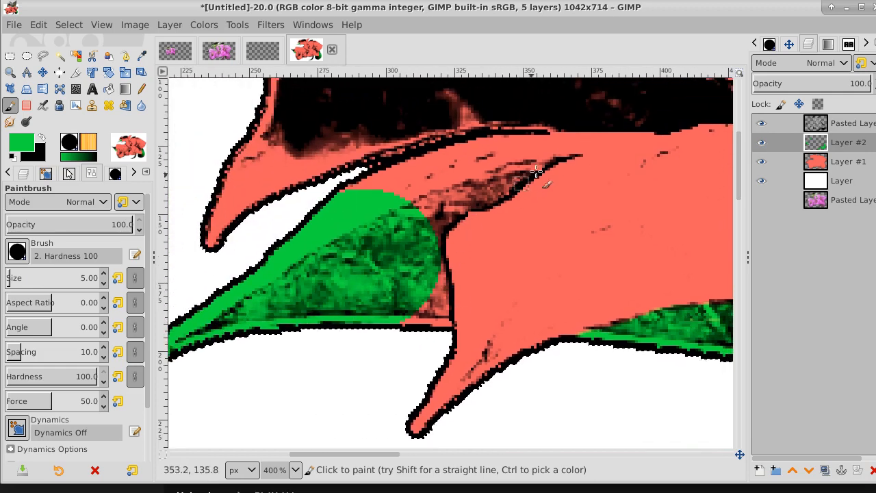
- Fill the remaining coral areas of the pointed leaf behind the upper-left petal with green, up to its outline
mouse_move(338, 202)
mouse_down()
mouse_move(390, 173)
mouse_move(484, 140)
mouse_move(647, 128)
mouse_move(554, 154)
mouse_move(493, 194)
mouse_move(458, 203)
mouse_move(435, 231)
mouse_up()
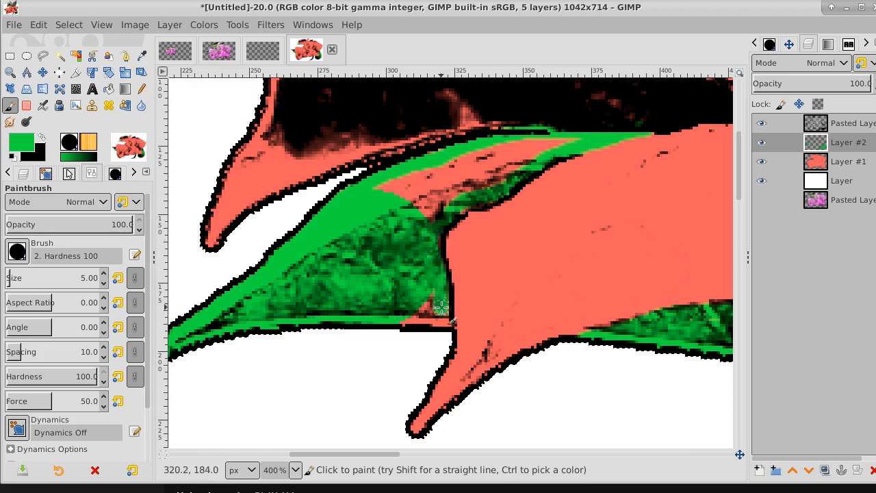
mouse_move(444, 316)
mouse_down()
mouse_move(399, 322)
mouse_move(426, 309)
mouse_up()
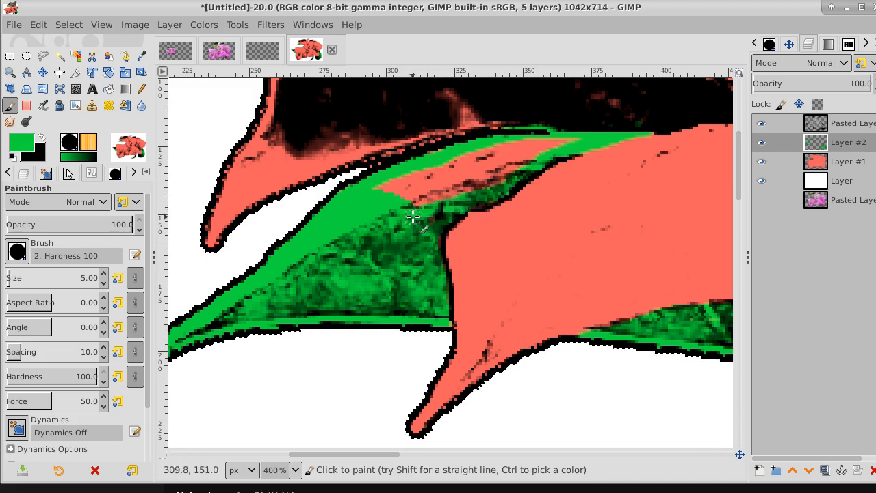
mouse_move(576, 140)
mouse_down()
mouse_move(492, 149)
mouse_move(376, 193)
mouse_move(530, 155)
mouse_move(432, 184)
mouse_move(484, 186)
mouse_up()
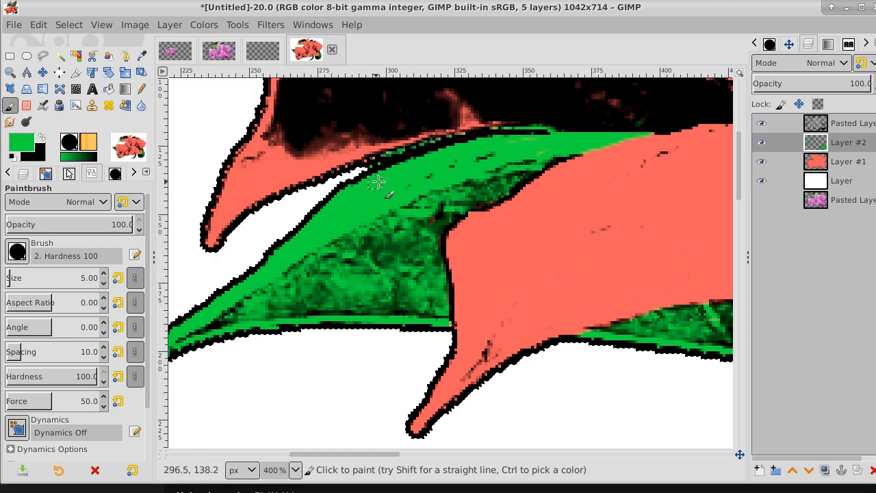
drag(379, 182, 419, 400)
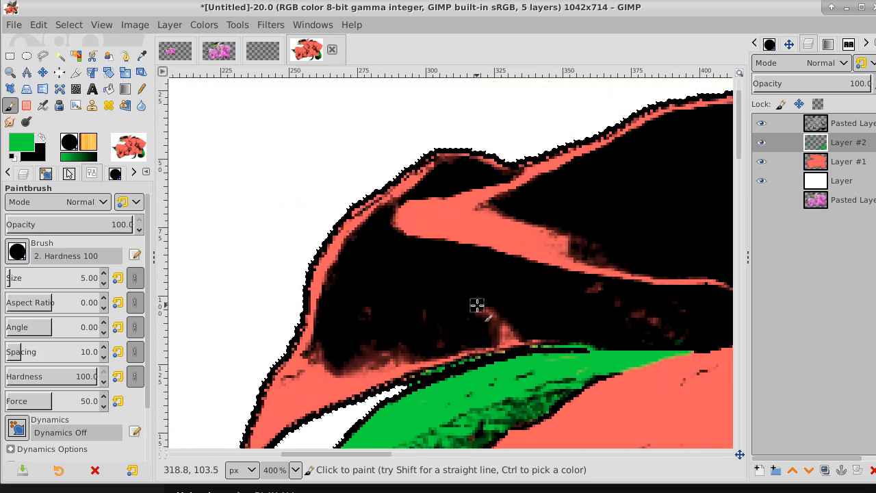
- Paint the outer rim, pointed tip and lower edge of the dark upper-left leaf green
drag(477, 305, 470, 253)
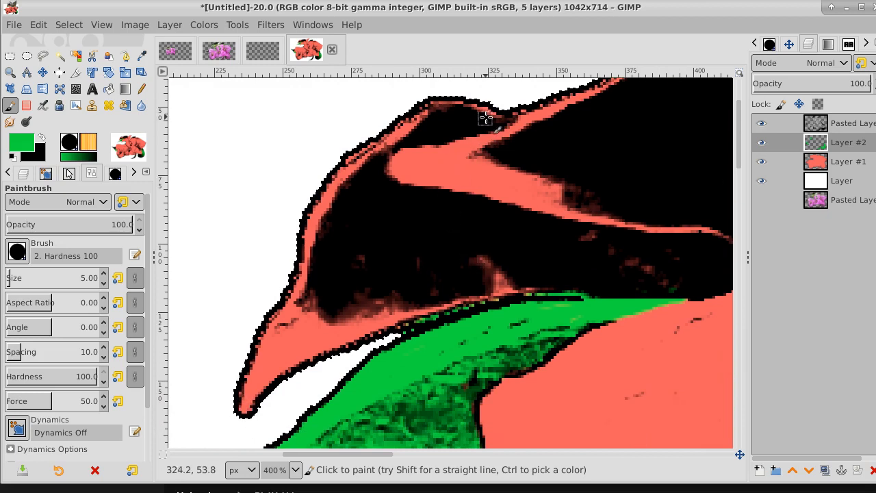
mouse_move(488, 113)
mouse_down()
mouse_move(467, 105)
mouse_move(371, 144)
mouse_move(304, 203)
mouse_move(377, 145)
mouse_up()
mouse_move(434, 115)
mouse_down()
mouse_move(316, 211)
mouse_move(297, 292)
mouse_move(248, 356)
mouse_move(238, 412)
mouse_move(277, 358)
mouse_move(504, 293)
mouse_move(487, 275)
mouse_up()
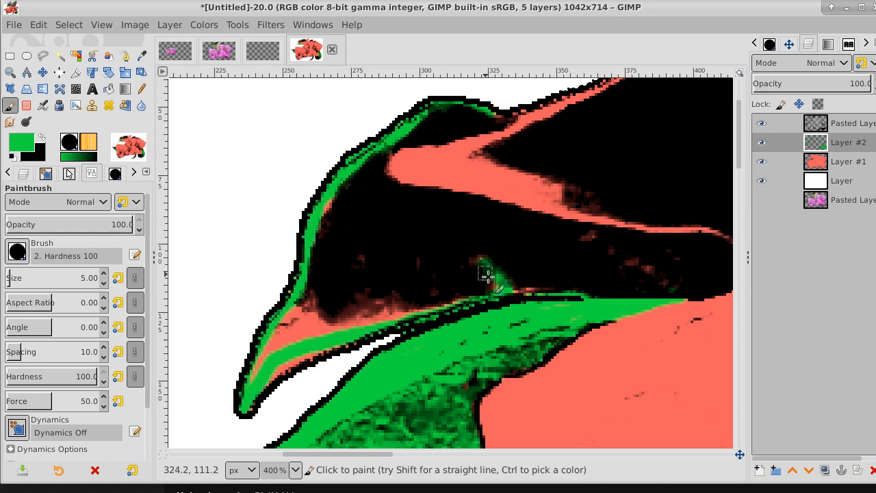
mouse_move(538, 286)
mouse_down()
mouse_move(301, 348)
mouse_move(265, 381)
mouse_move(301, 353)
mouse_up()
mouse_move(446, 305)
mouse_down()
mouse_move(287, 342)
mouse_move(319, 319)
mouse_move(288, 339)
mouse_move(314, 301)
mouse_move(262, 357)
mouse_move(305, 299)
mouse_up()
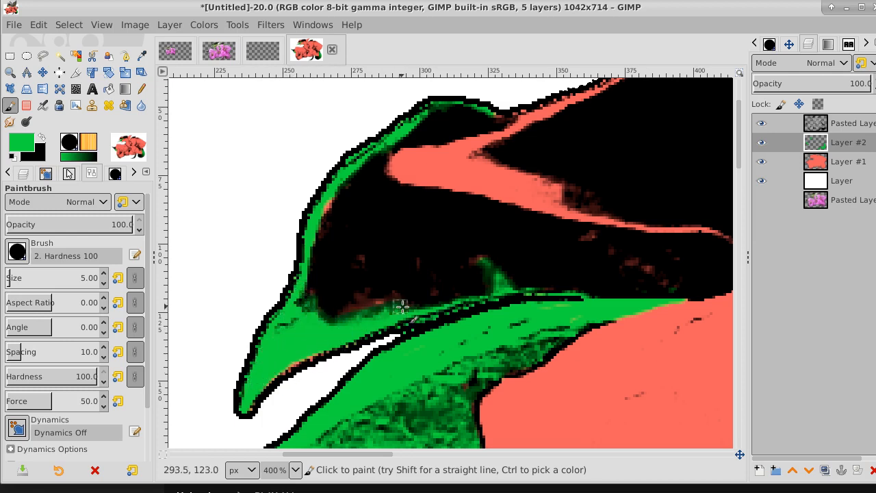
drag(384, 303, 421, 299)
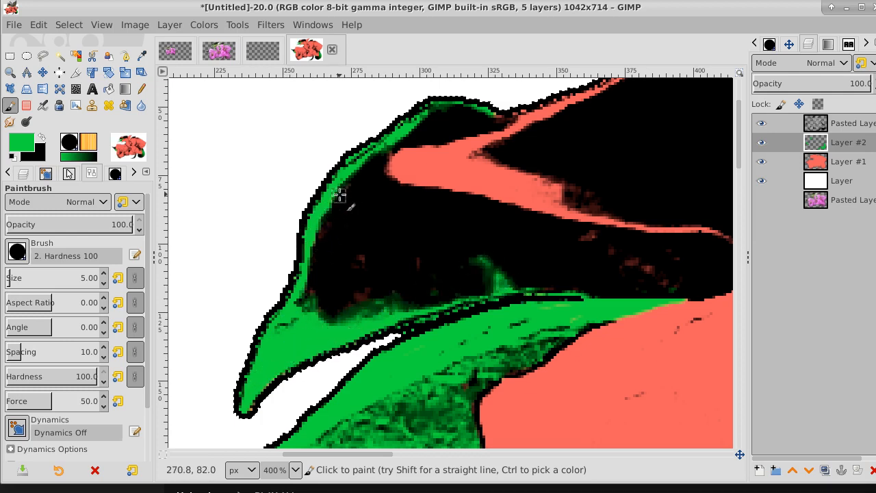
- Paint the upper rim, midrib and remaining coral spots of the large dark leaf at the top green
drag(367, 234, 4, 282)
mouse_move(446, 218)
mouse_down()
mouse_move(447, 352)
mouse_move(717, 280)
mouse_move(409, 250)
mouse_move(523, 274)
mouse_move(585, 181)
mouse_move(524, 286)
mouse_move(561, 293)
mouse_move(454, 270)
mouse_up()
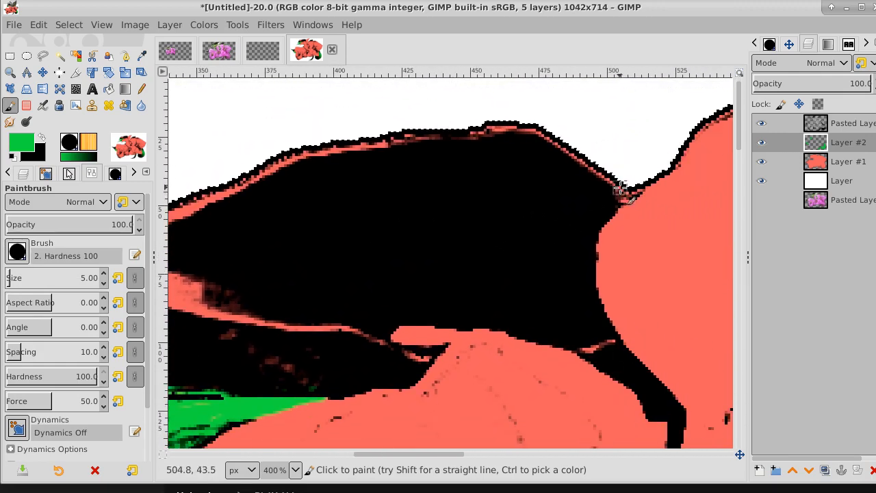
mouse_move(620, 190)
mouse_down()
mouse_move(549, 141)
mouse_move(503, 130)
mouse_move(418, 134)
mouse_move(287, 161)
mouse_move(227, 182)
mouse_move(172, 227)
mouse_up()
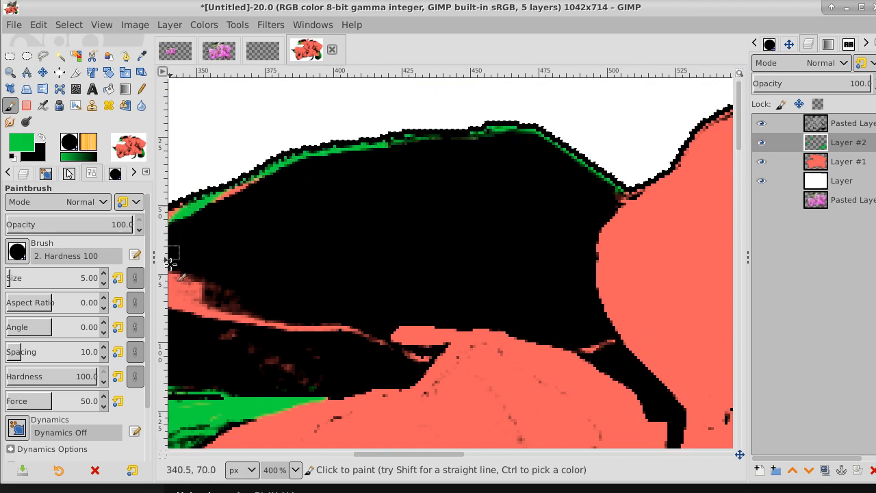
mouse_move(176, 290)
mouse_down()
mouse_move(366, 341)
mouse_move(419, 361)
mouse_up()
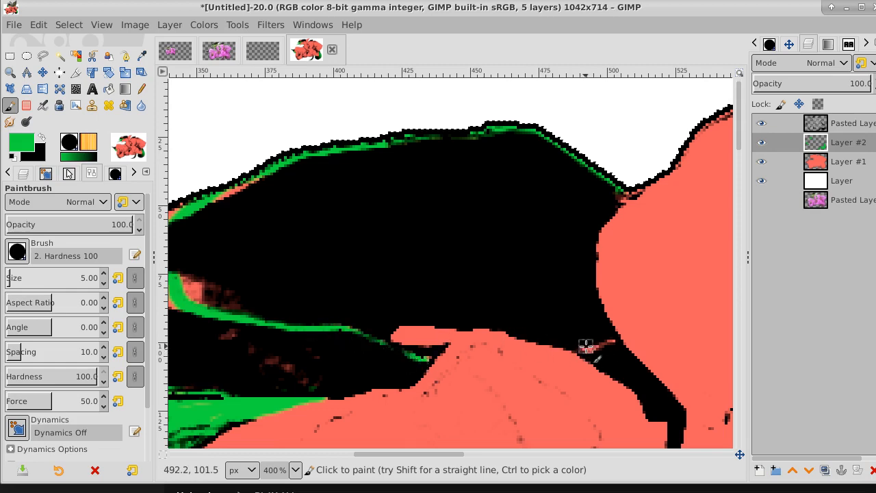
drag(370, 241, 744, 270)
mouse_move(638, 203)
mouse_down()
mouse_move(528, 259)
mouse_move(412, 301)
mouse_move(423, 267)
mouse_move(399, 299)
mouse_move(578, 233)
mouse_up()
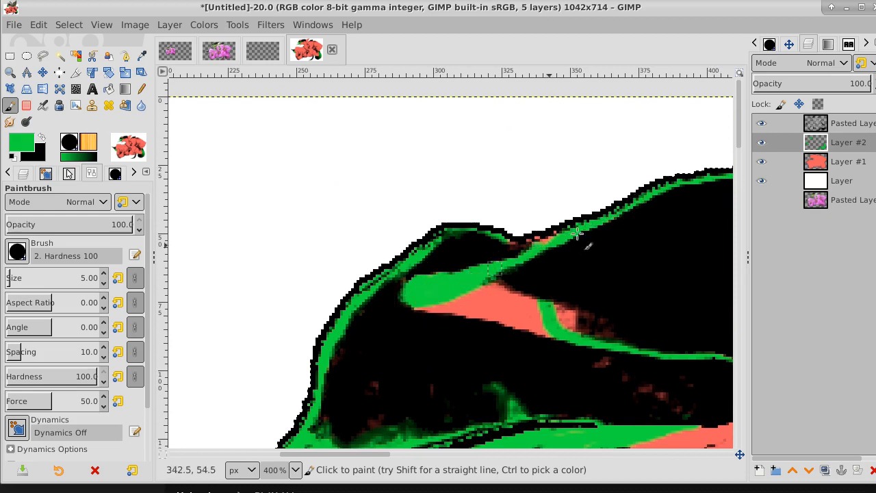
mouse_move(476, 255)
mouse_down()
mouse_move(449, 324)
mouse_move(507, 275)
mouse_move(412, 328)
mouse_up()
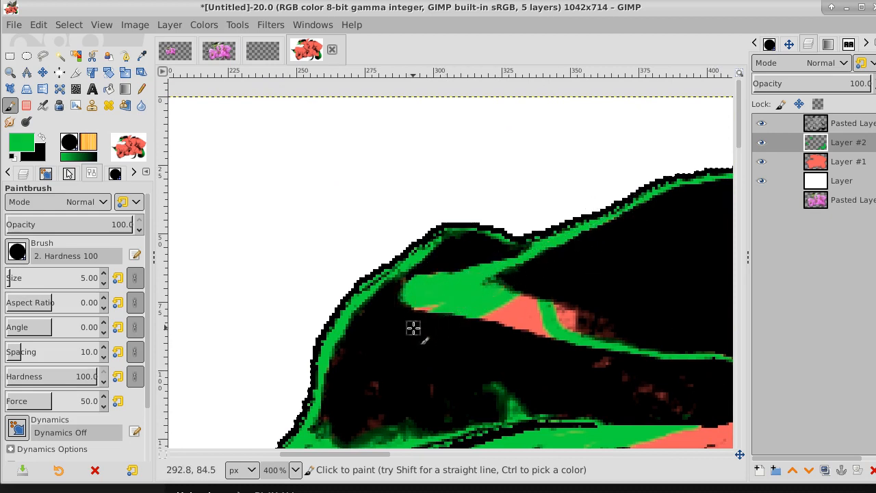
mouse_move(568, 280)
mouse_down()
mouse_move(478, 326)
mouse_move(599, 267)
mouse_move(508, 329)
mouse_move(612, 286)
mouse_move(526, 333)
mouse_move(586, 308)
mouse_move(542, 338)
mouse_move(583, 321)
mouse_move(573, 334)
mouse_move(559, 293)
mouse_move(491, 197)
mouse_move(381, 127)
mouse_up()
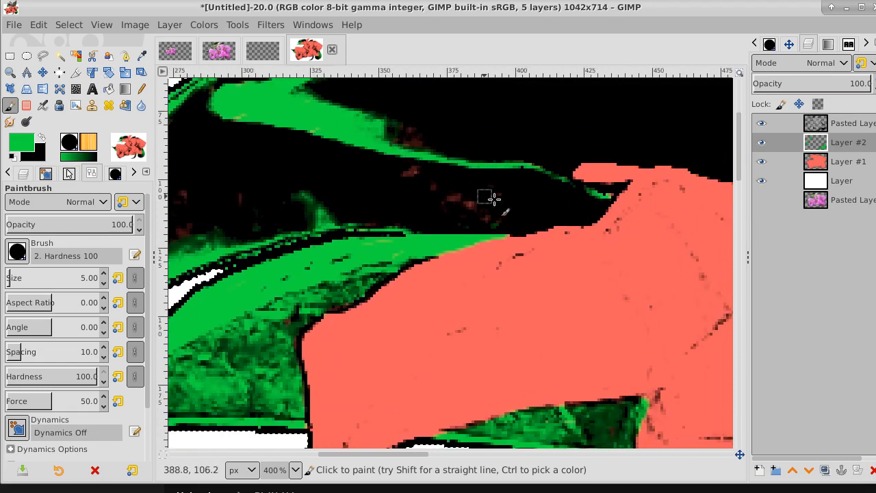
drag(490, 192, 358, 88)
- Paint the coral rim of the dark leaf to the right of the topmost petal green
drag(643, 210, 221, 244)
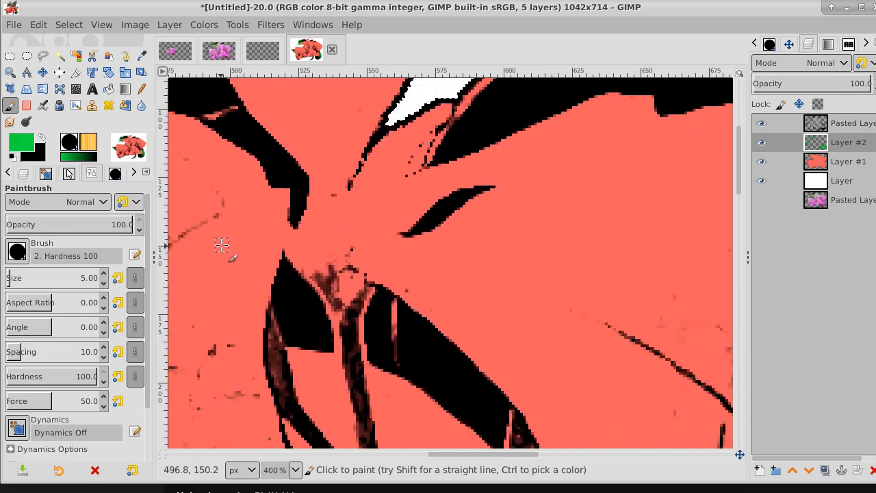
drag(484, 181, 282, 358)
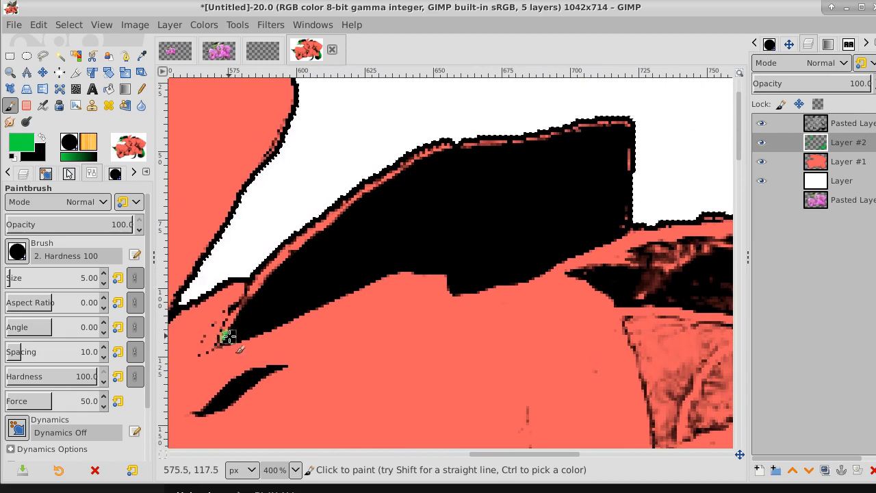
mouse_move(232, 330)
mouse_down()
mouse_move(296, 235)
mouse_move(376, 197)
mouse_move(448, 144)
mouse_move(402, 163)
mouse_move(290, 247)
mouse_up()
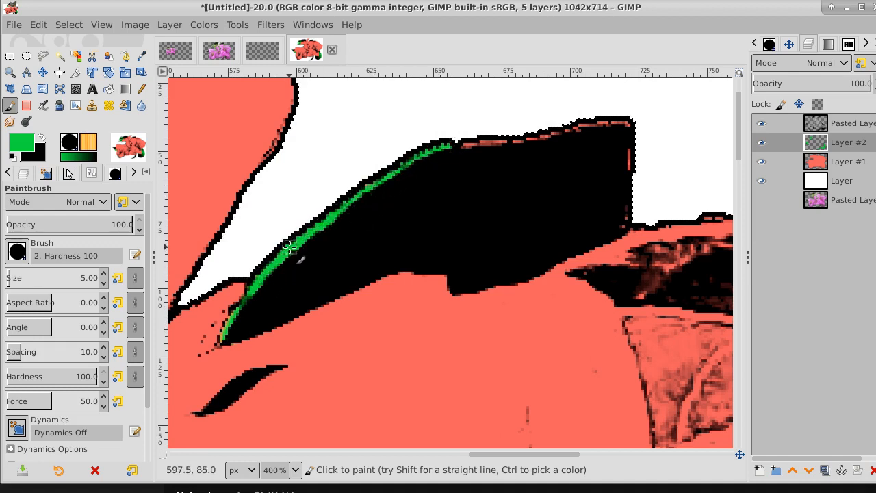
mouse_move(358, 195)
mouse_down()
mouse_move(448, 143)
mouse_move(596, 118)
mouse_move(630, 159)
mouse_move(627, 126)
mouse_move(557, 136)
mouse_move(608, 178)
mouse_move(628, 213)
mouse_move(618, 219)
mouse_move(572, 209)
mouse_move(285, 203)
mouse_move(246, 122)
mouse_up()
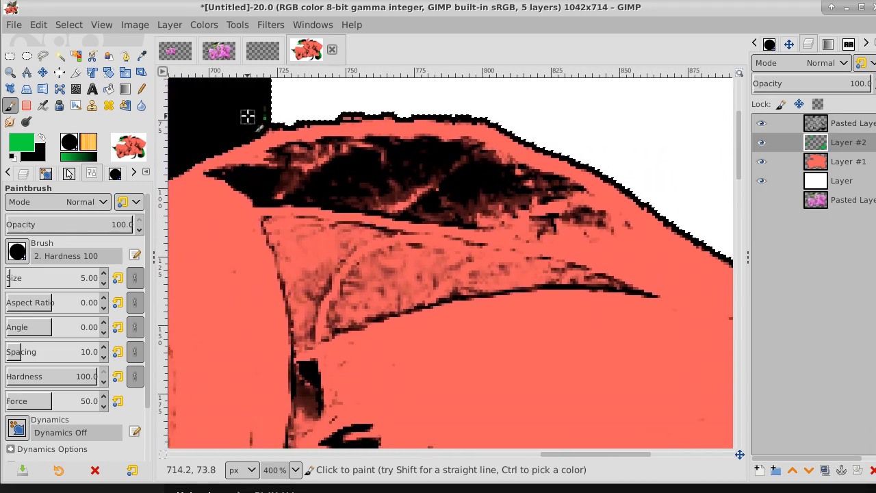
- Make the white background layer active, set the foreground colour to light blue (b3ddf0) and clear the selection
click(9, 72)
click(368, 267)
click(367, 266)
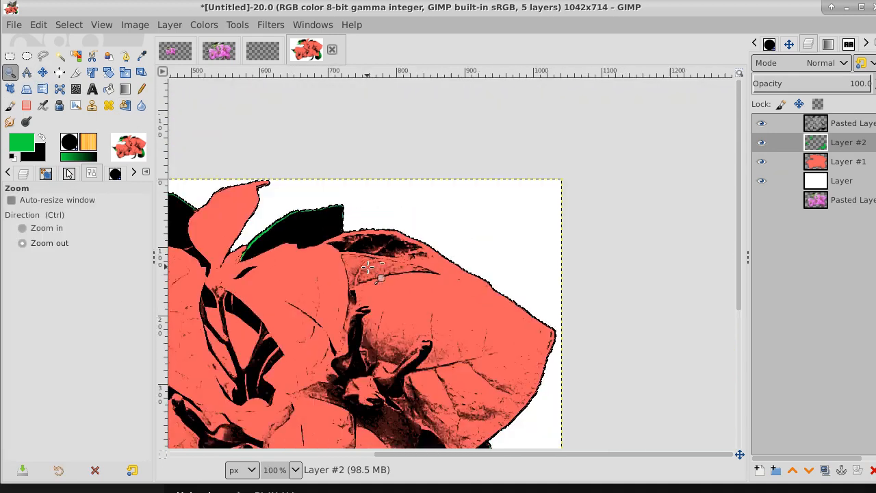
click(367, 267)
click(367, 266)
click(367, 267)
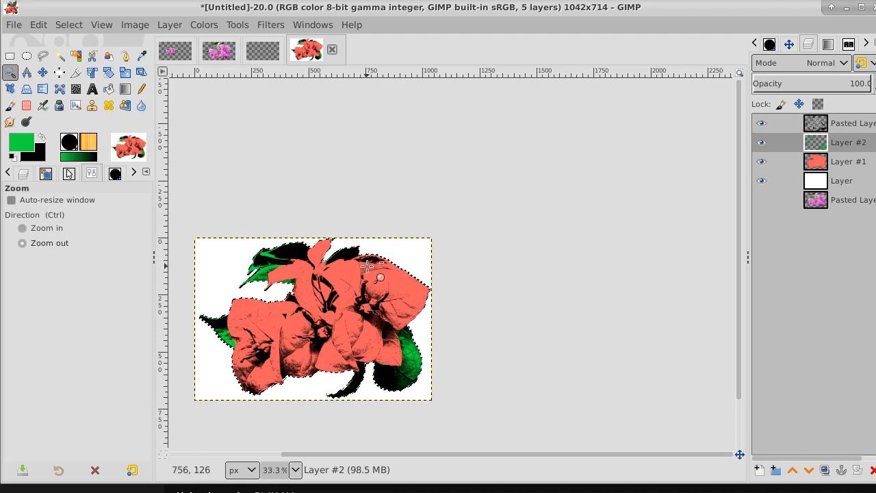
click(845, 181)
click(21, 145)
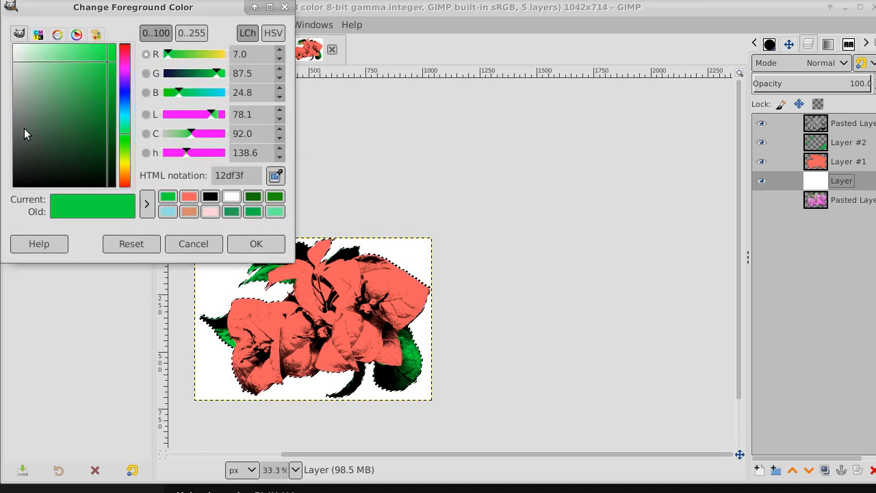
click(124, 108)
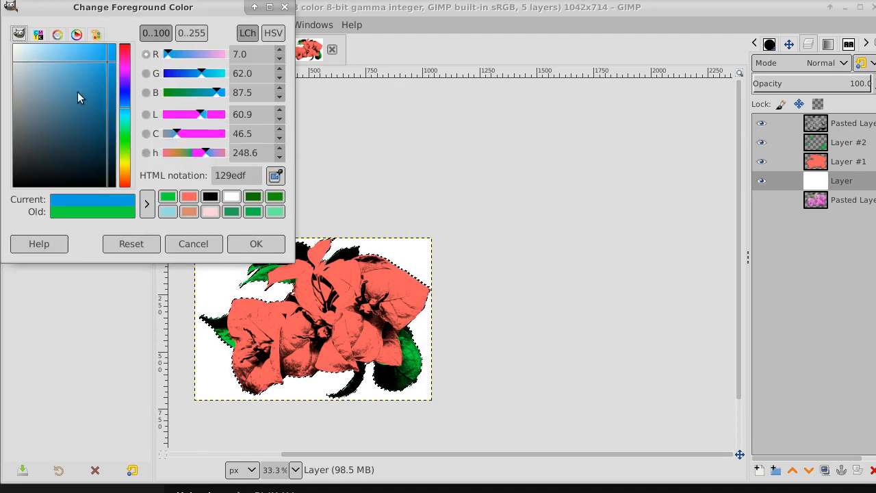
mouse_move(77, 92)
mouse_down()
mouse_move(24, 59)
mouse_move(33, 53)
mouse_up()
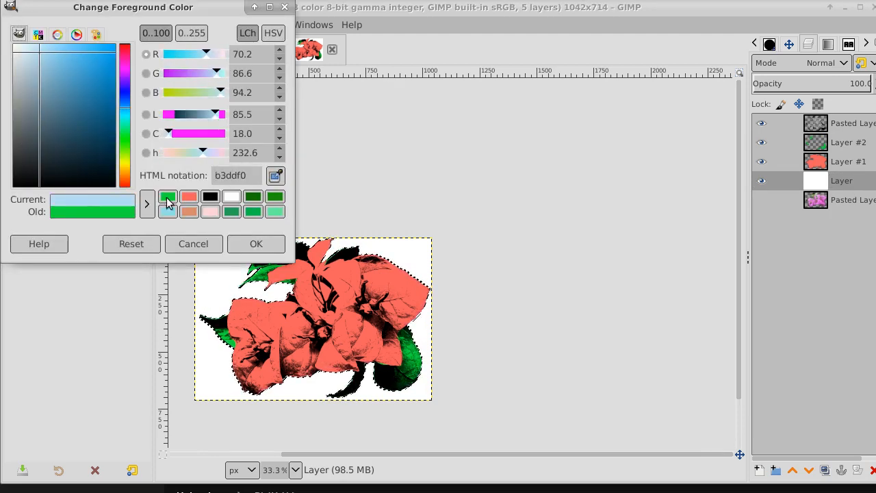
click(238, 243)
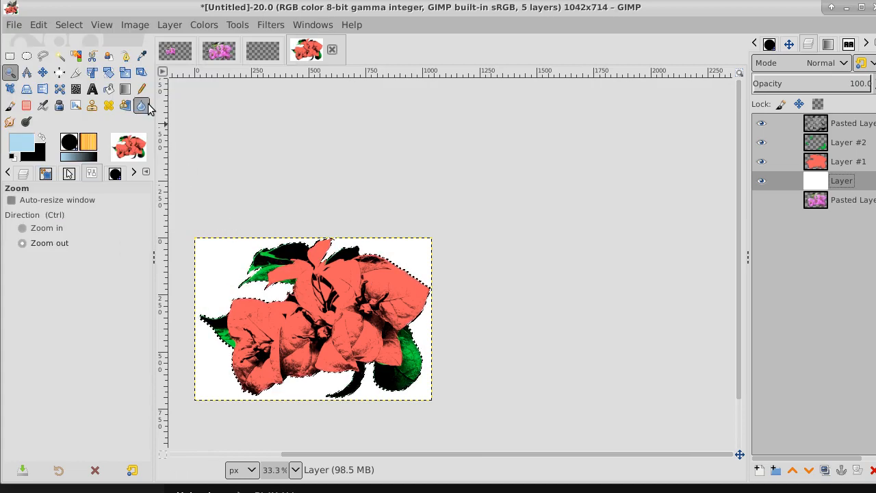
click(71, 28)
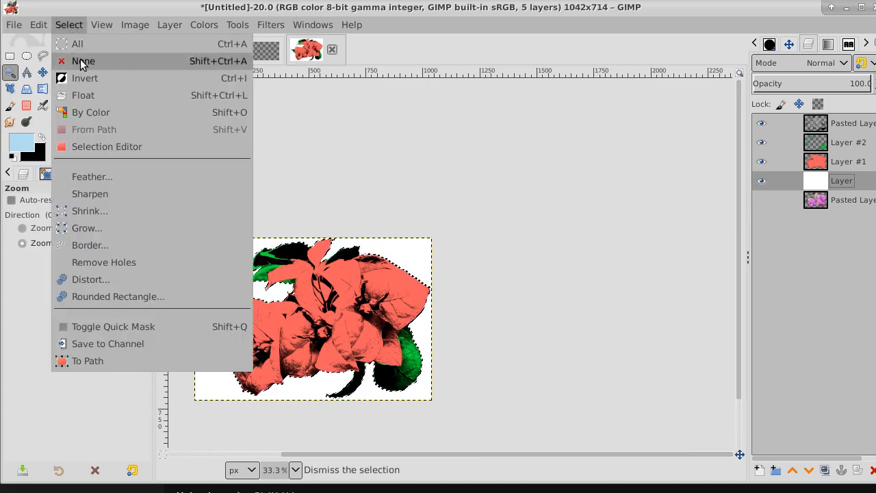
click(82, 60)
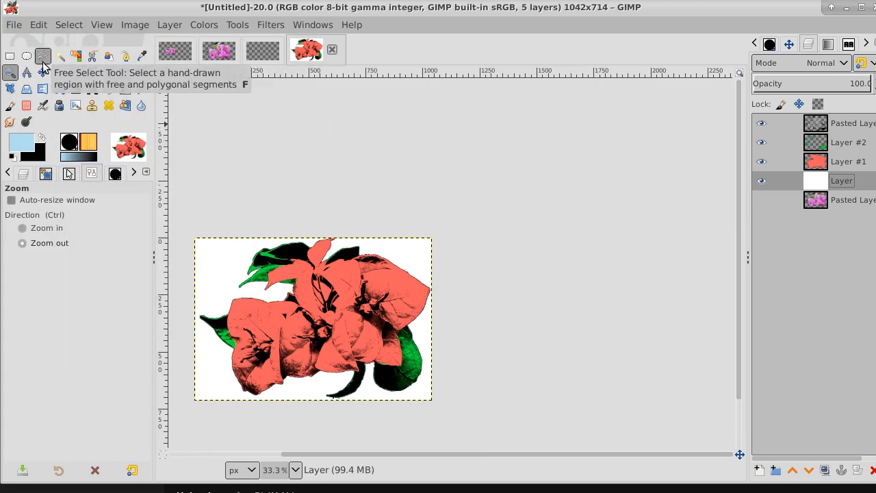
- Bucket-fill the white background layer with the light blue foreground colour and set the foreground colour to white (ffffff)
click(109, 88)
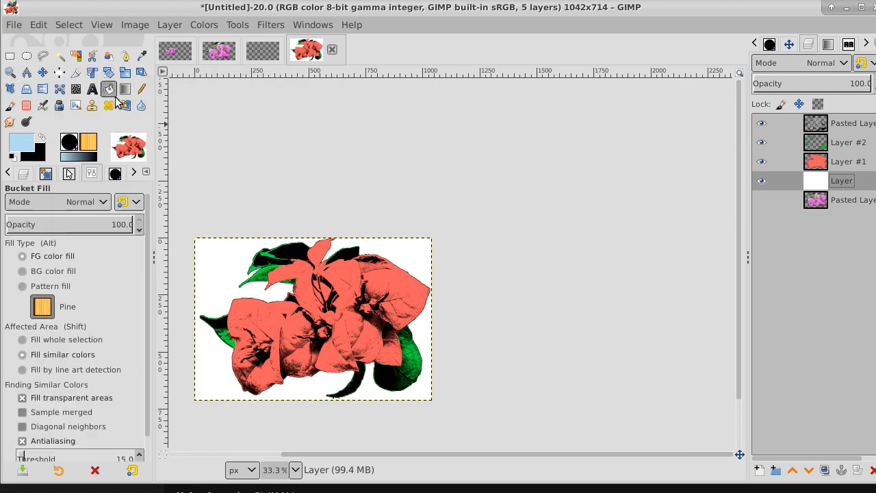
click(217, 260)
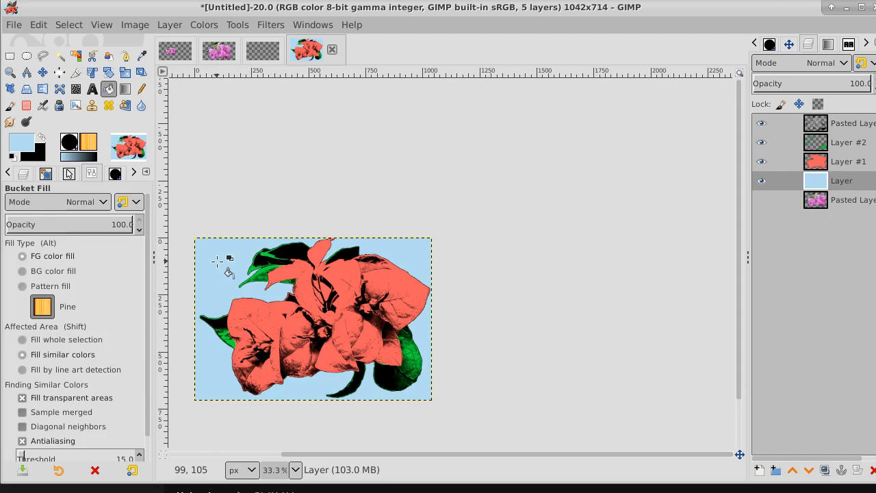
click(22, 145)
drag(26, 137, 2, 35)
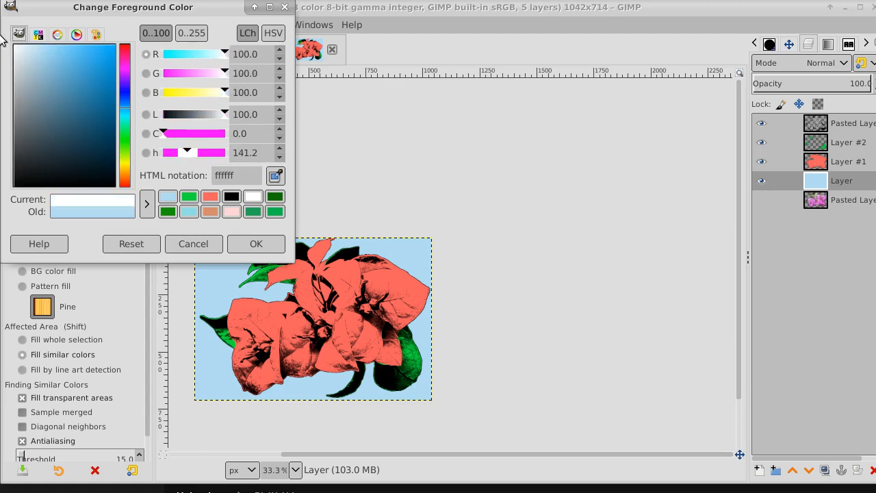
click(245, 243)
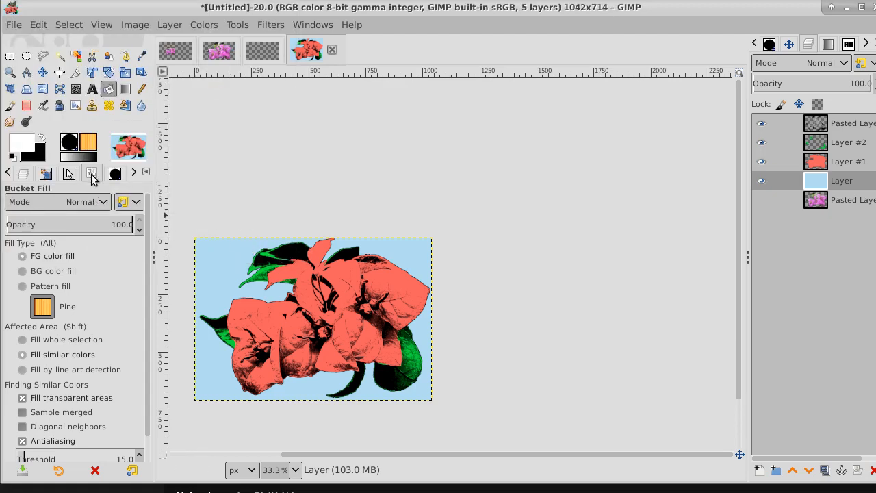
- Choose the Paintbrush with the cloud1 brush at its 391-pixel size
click(10, 106)
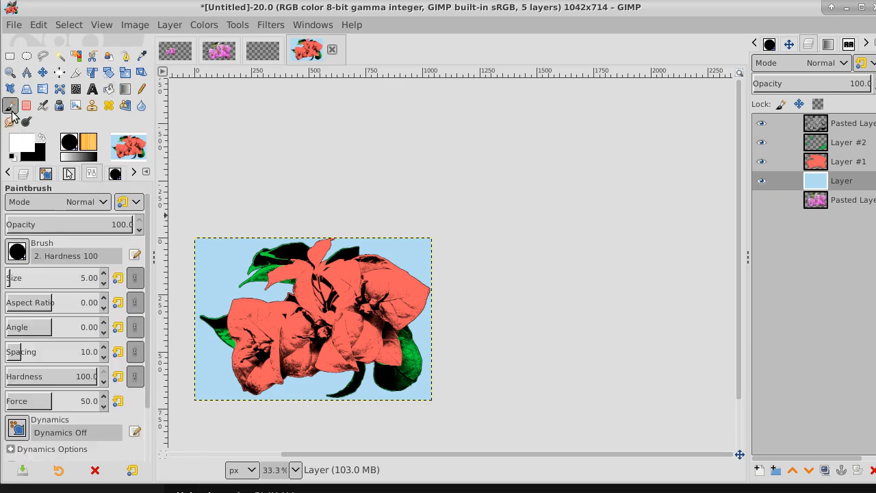
click(14, 252)
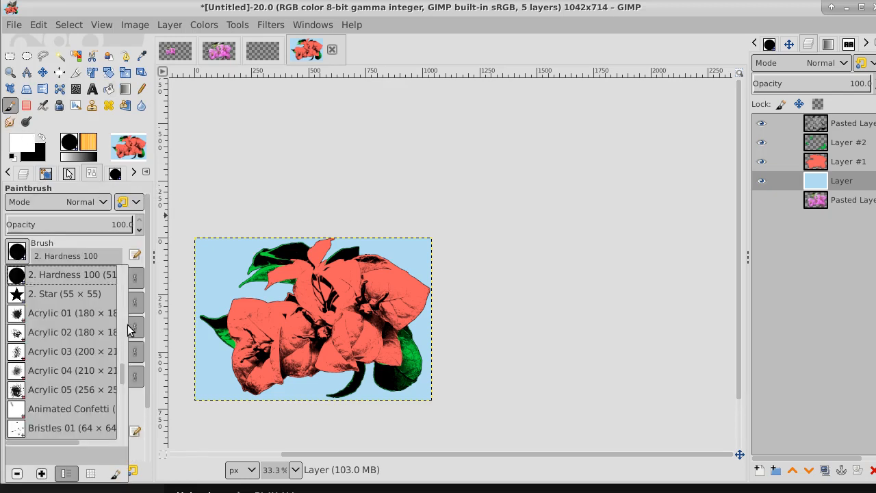
mouse_move(119, 373)
mouse_down()
mouse_move(118, 438)
mouse_move(115, 394)
mouse_up()
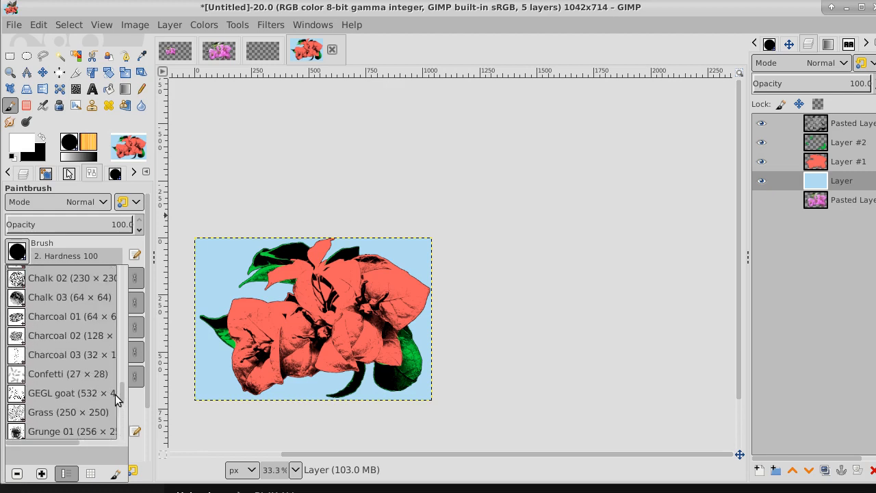
drag(115, 394, 115, 309)
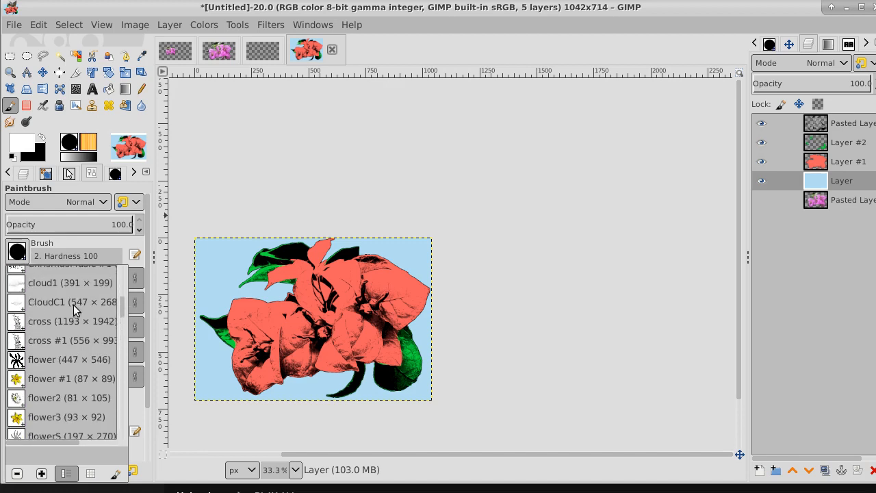
click(17, 292)
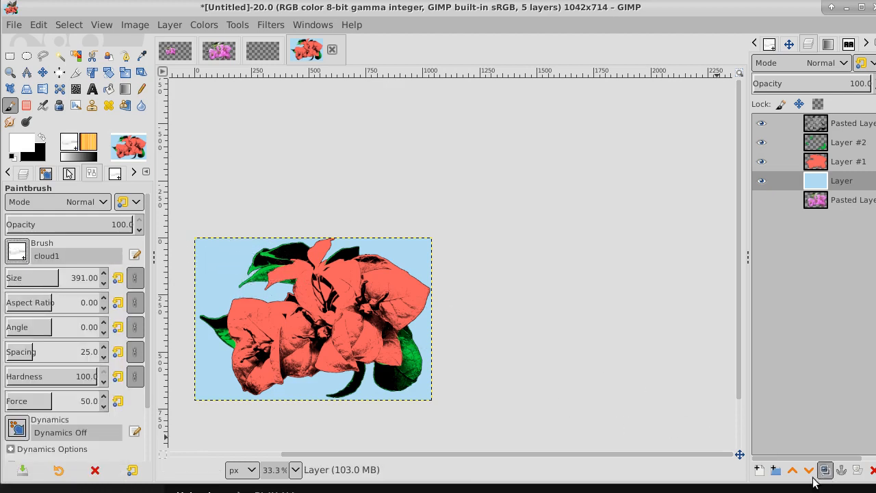
- Add a transparent 1042 × 714 px layer above the blue background and stamp white clouds in its four corners
click(759, 470)
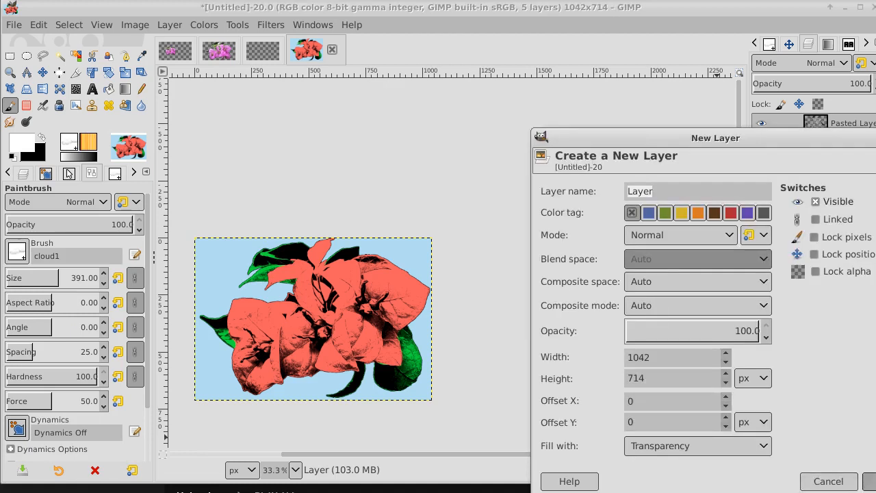
click(868, 483)
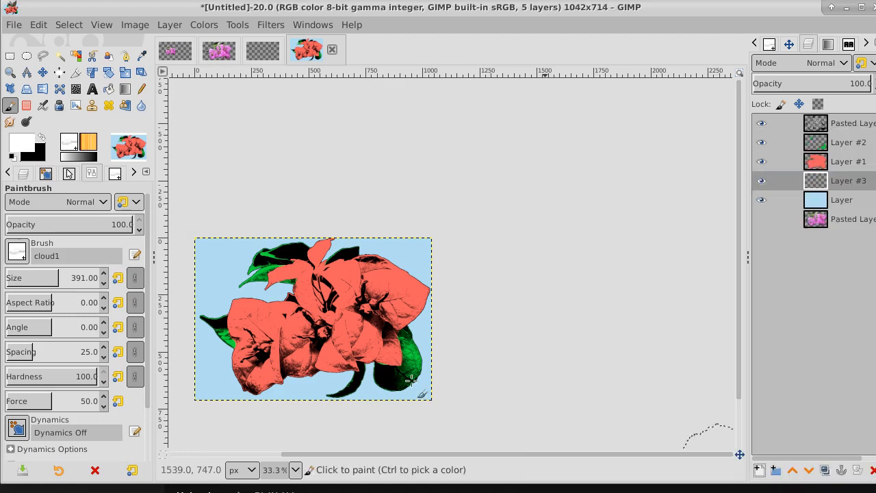
click(217, 265)
click(390, 272)
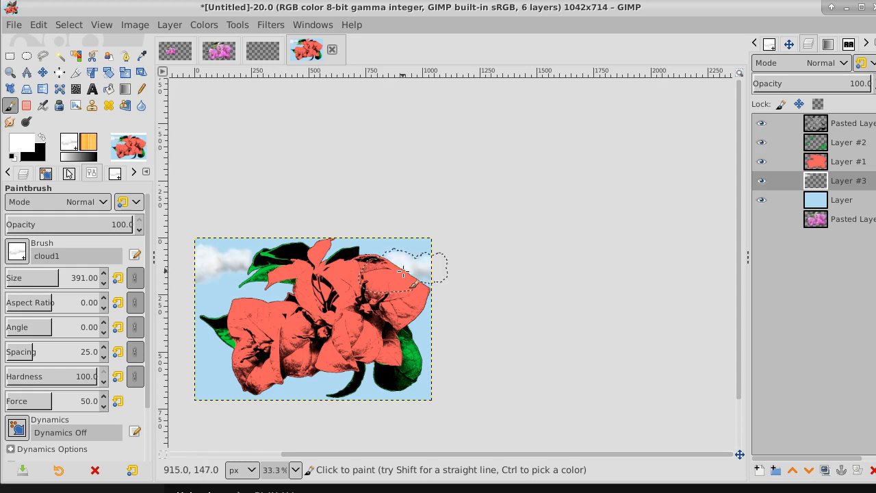
click(428, 367)
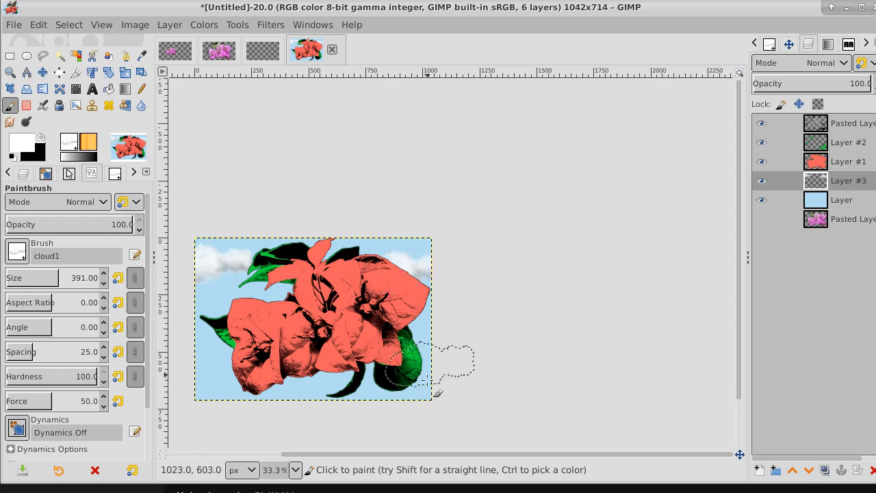
click(209, 364)
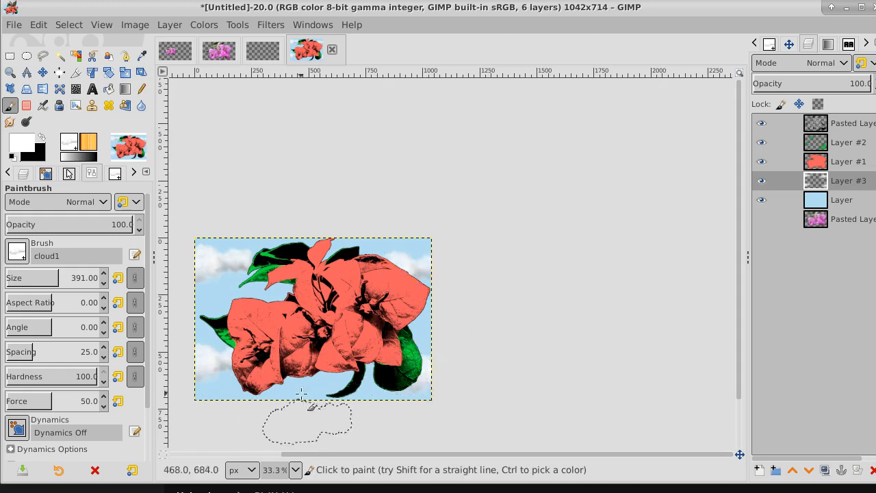
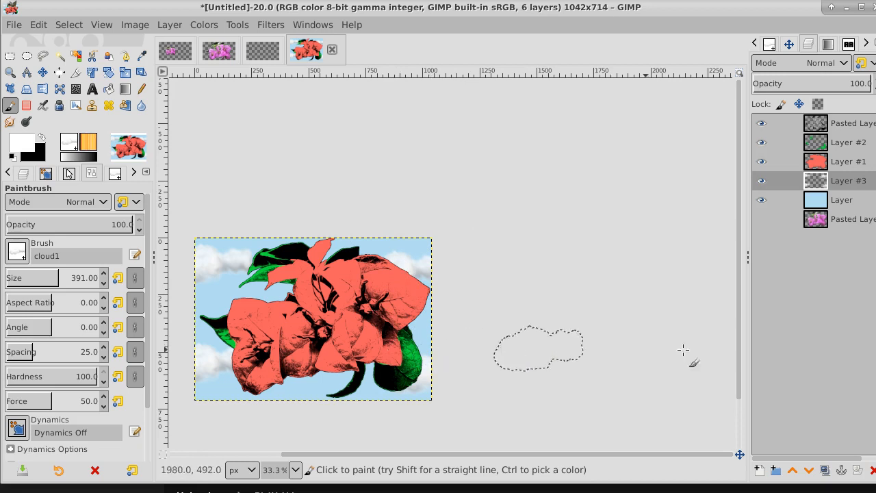
scroll(738, 304, down, 2)
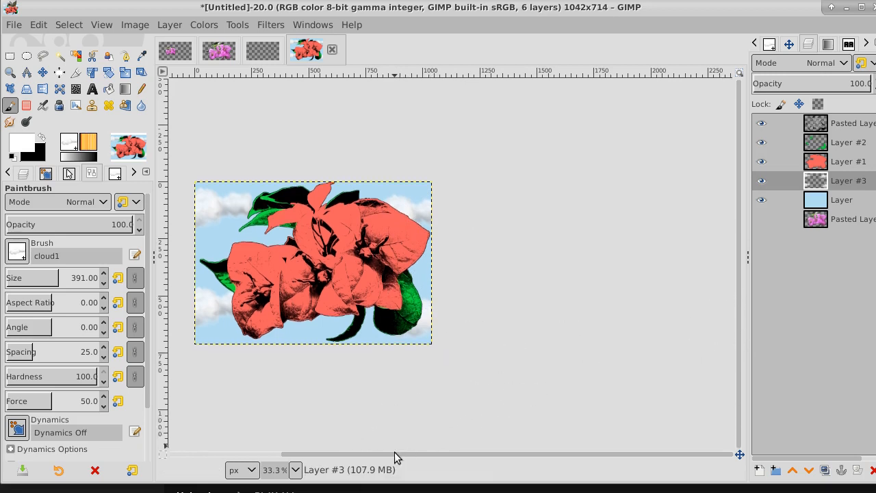
drag(394, 451, 321, 454)
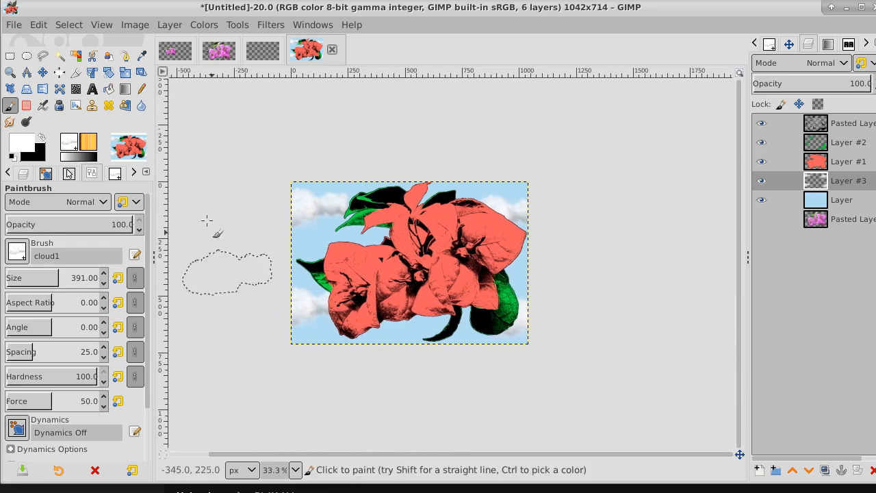
- Browse to the ancient art folder inside Images/data for an image to open
click(7, 26)
click(24, 77)
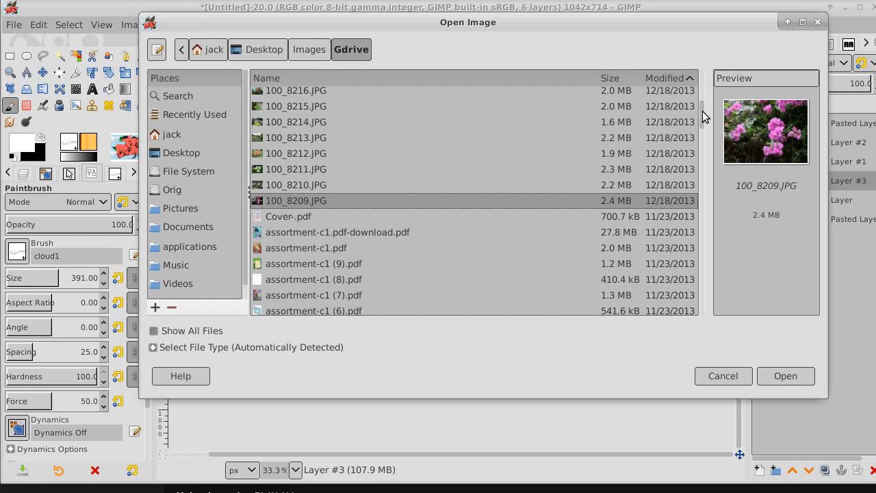
drag(702, 111, 703, 71)
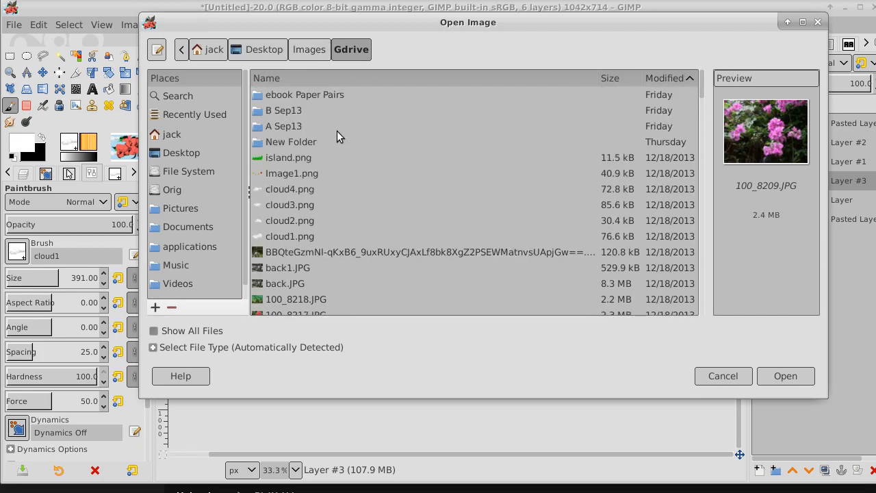
click(258, 146)
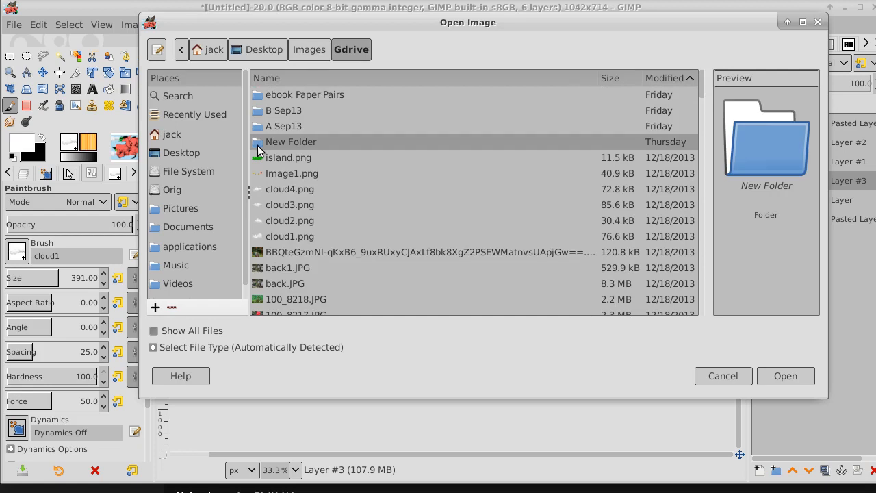
click(310, 51)
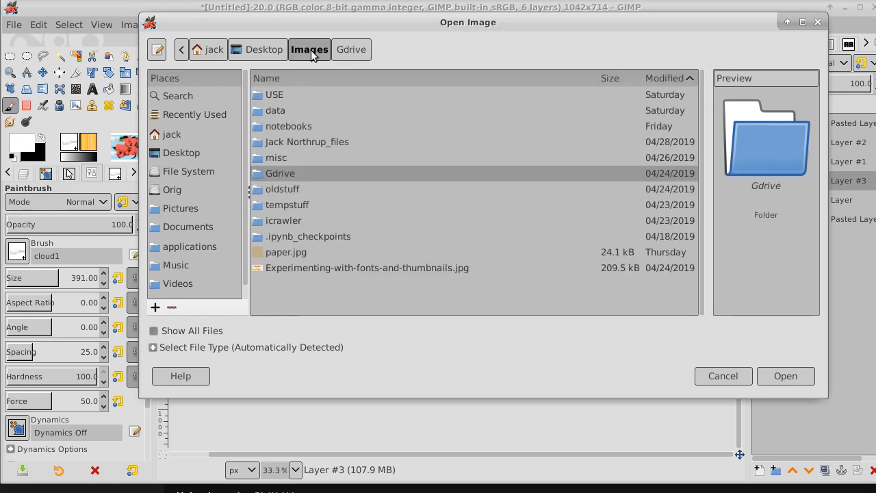
double_click(259, 113)
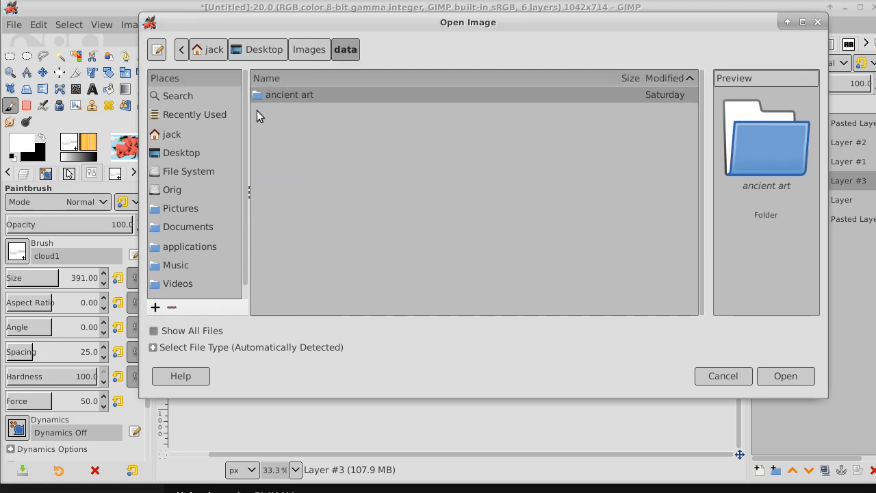
double_click(283, 94)
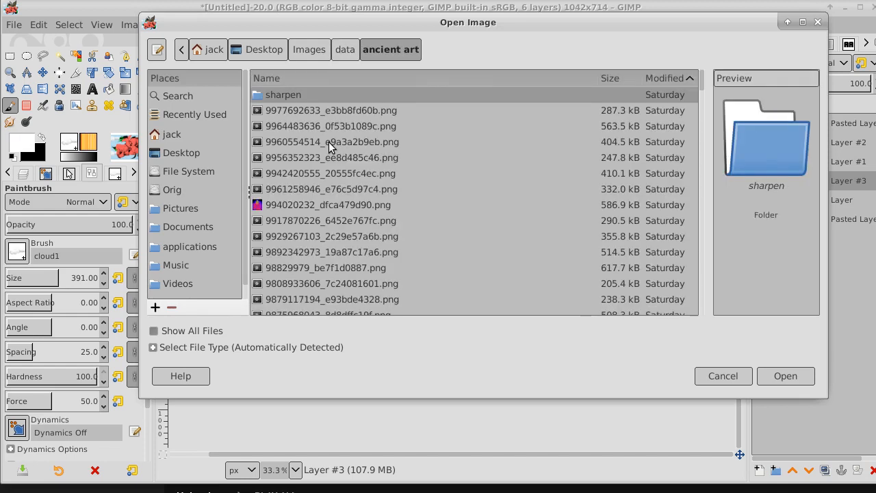
click(324, 118)
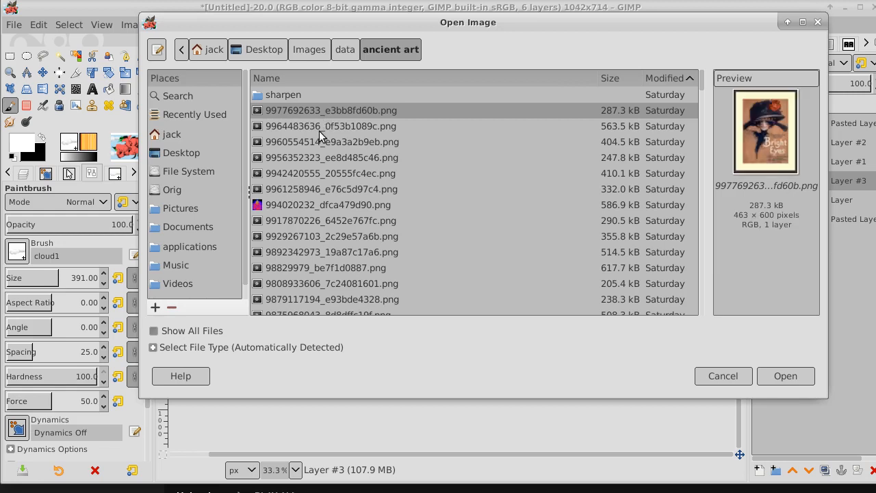
click(319, 131)
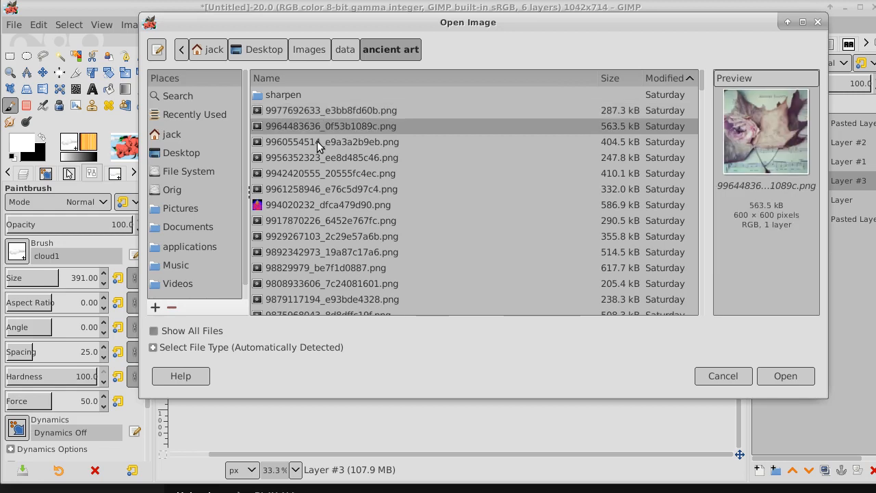
click(317, 141)
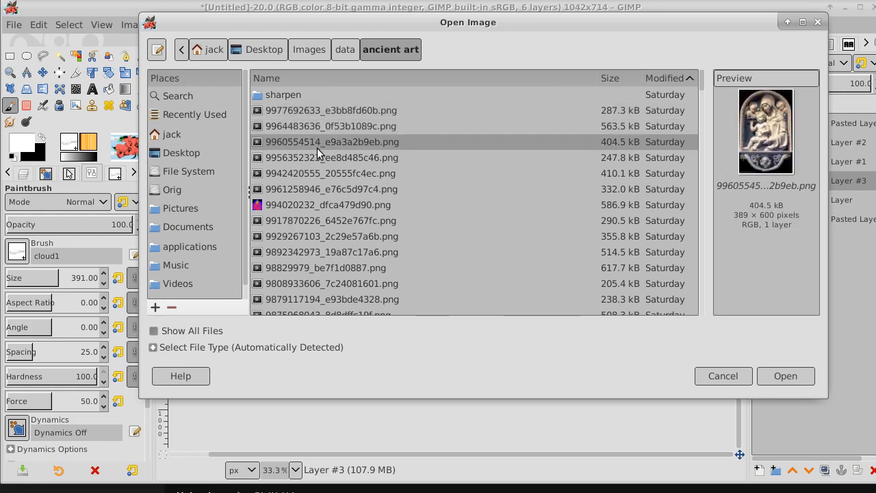
click(317, 175)
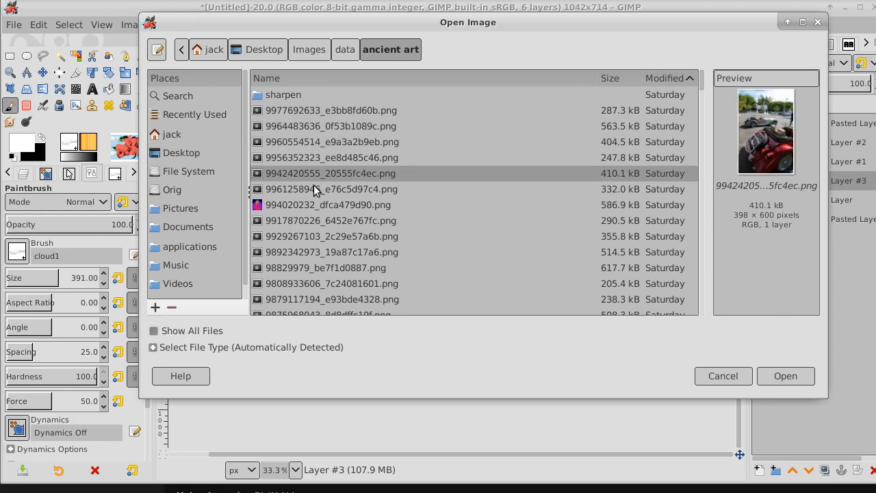
click(316, 189)
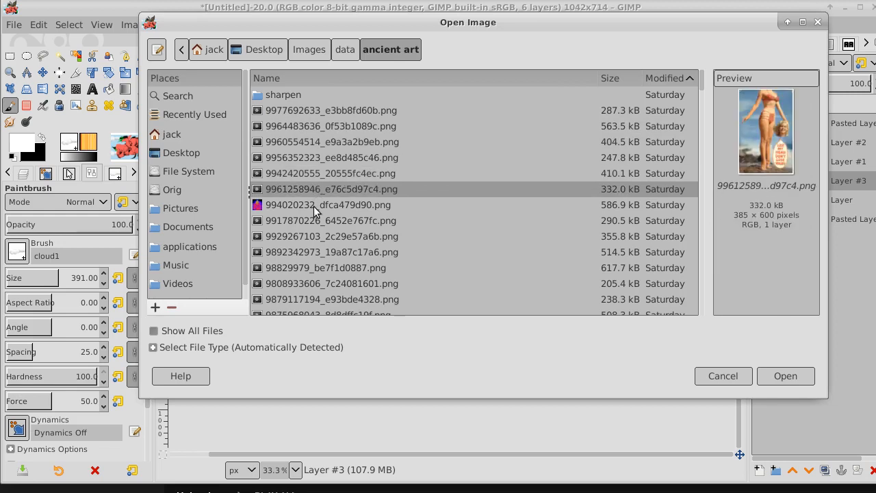
click(313, 206)
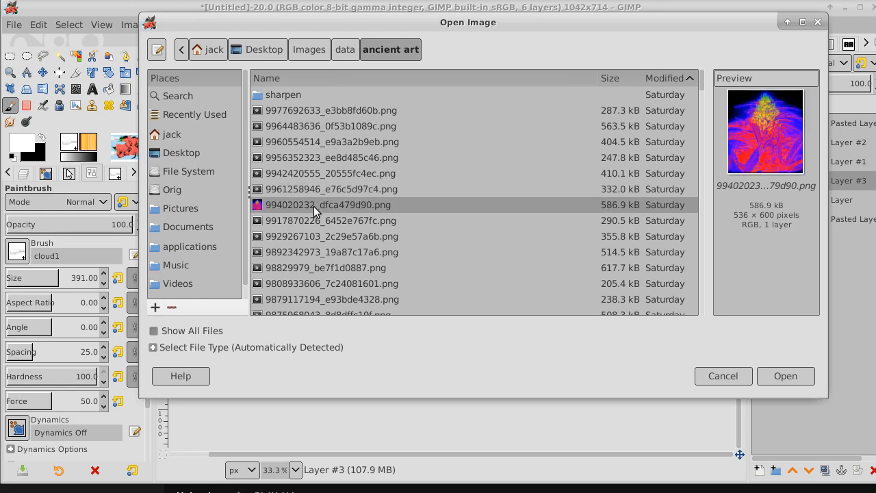
click(315, 220)
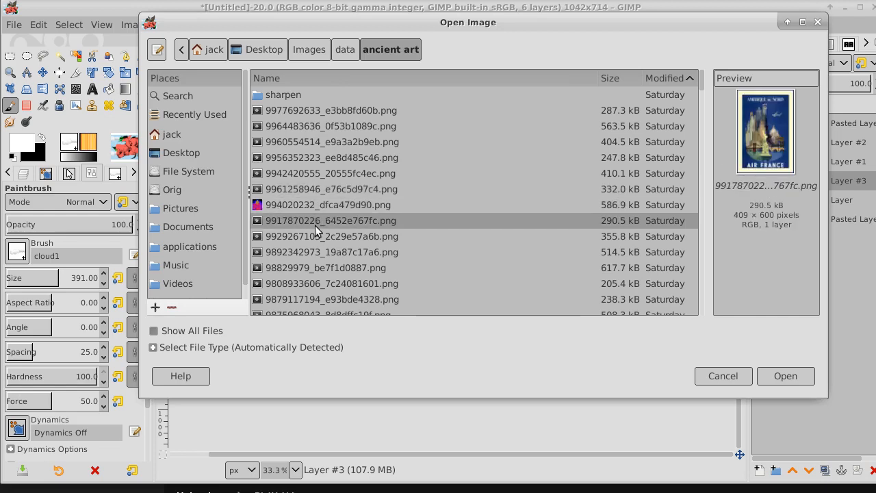
click(315, 236)
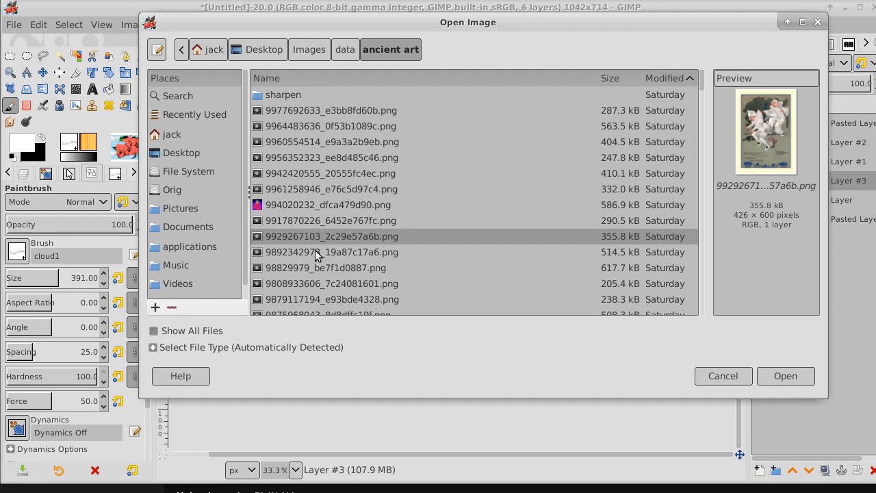
click(790, 376)
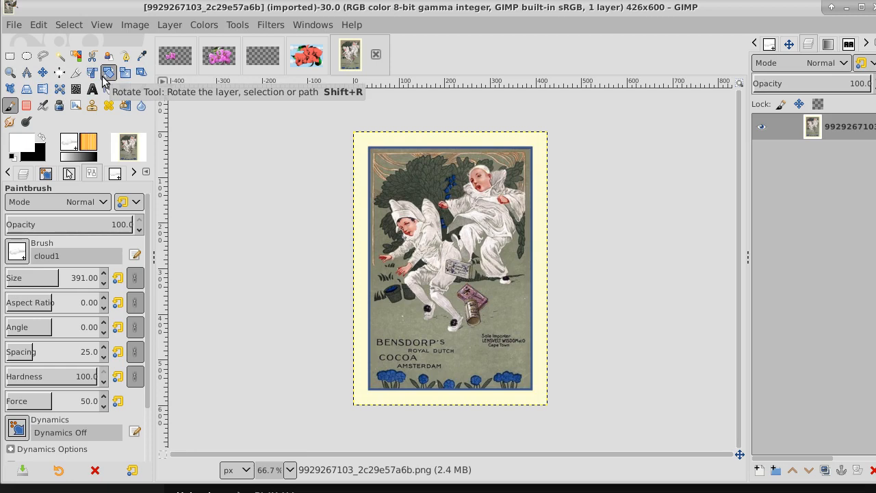
- Enlarge the Bensdorp's Cocoa poster to 100% to examine its two figures in white costumes
click(10, 72)
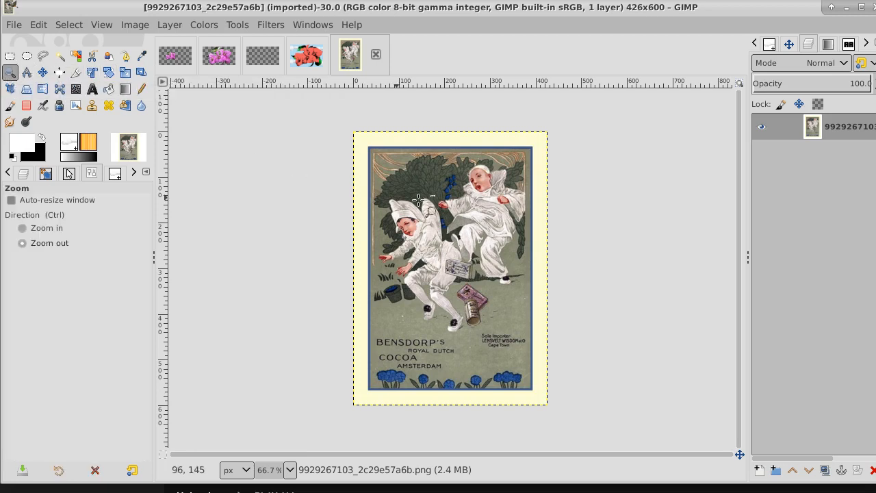
click(477, 223)
click(477, 223)
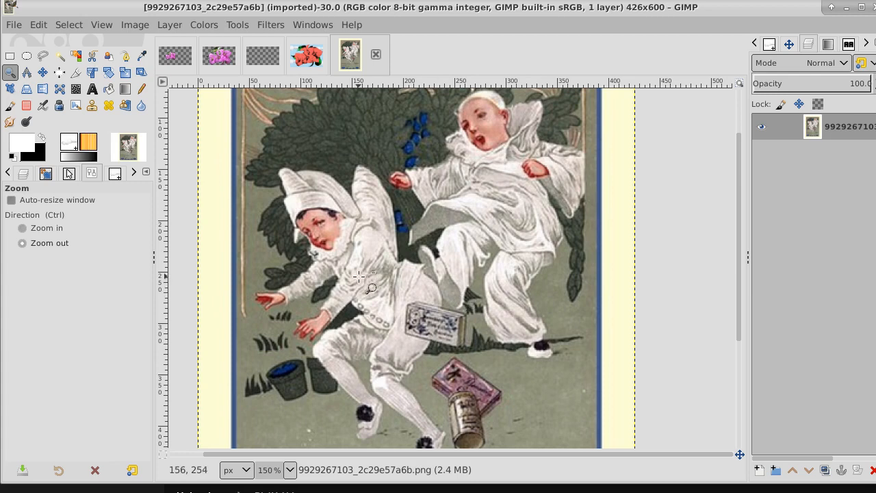
click(497, 226)
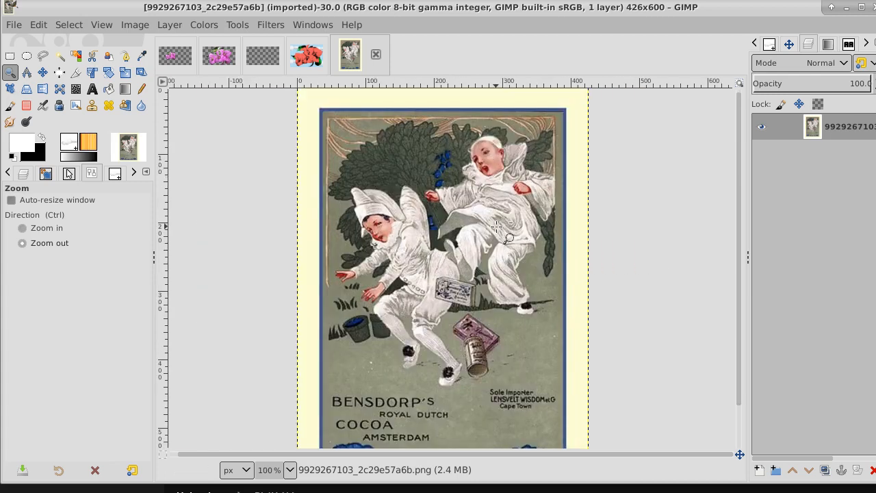
- Outline the upper white-costumed figure on the poster with a Free Select selection at 150% zoom
click(497, 226)
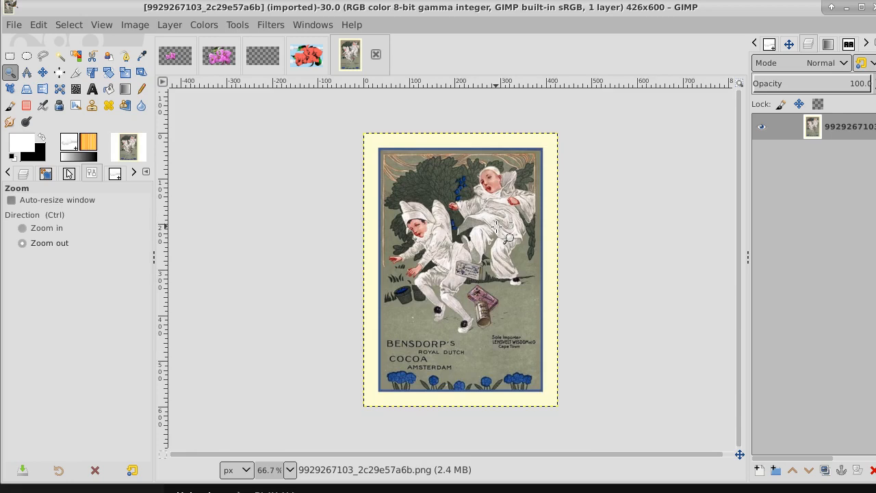
click(497, 226)
click(497, 226)
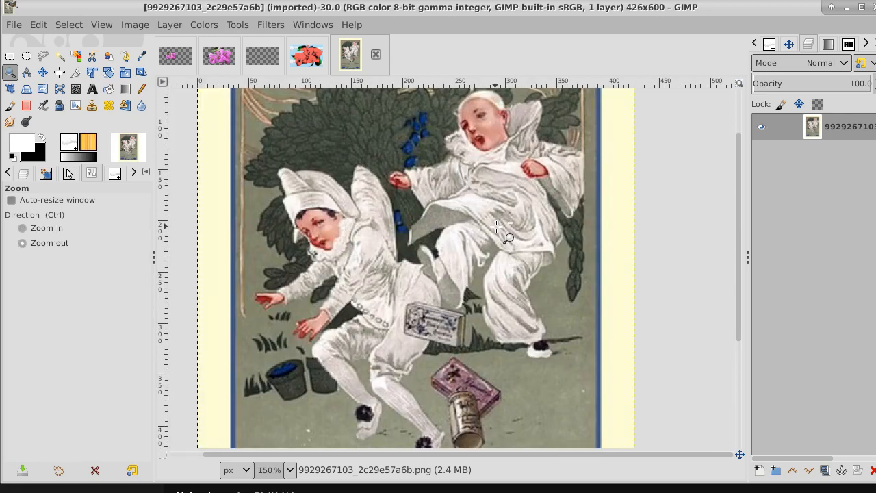
click(42, 60)
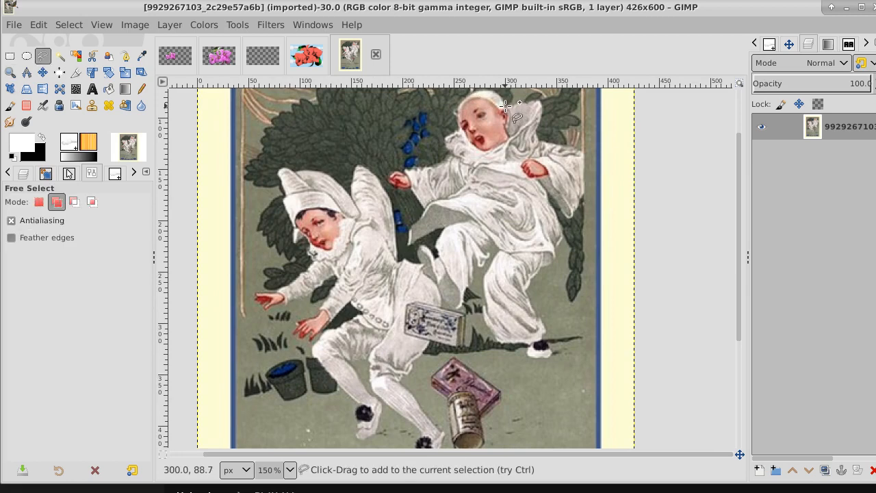
click(504, 104)
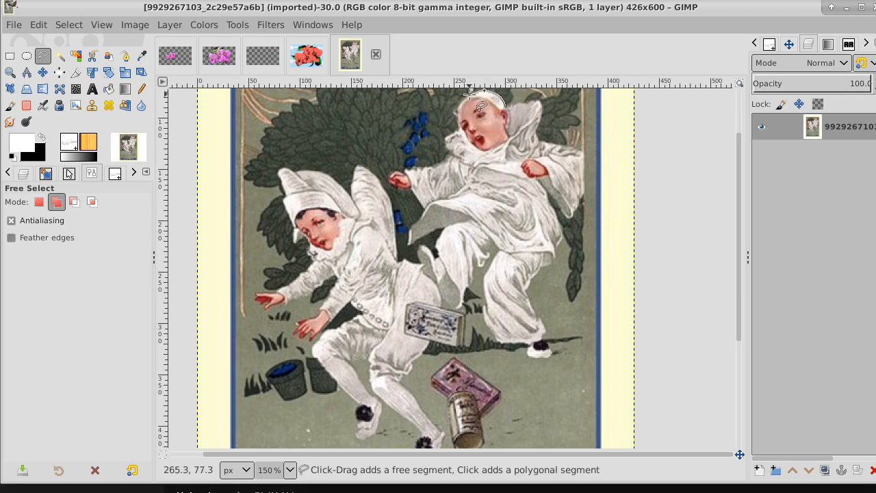
mouse_move(465, 96)
mouse_down()
mouse_move(445, 159)
mouse_move(386, 176)
mouse_move(423, 208)
mouse_move(409, 243)
mouse_move(442, 226)
mouse_up()
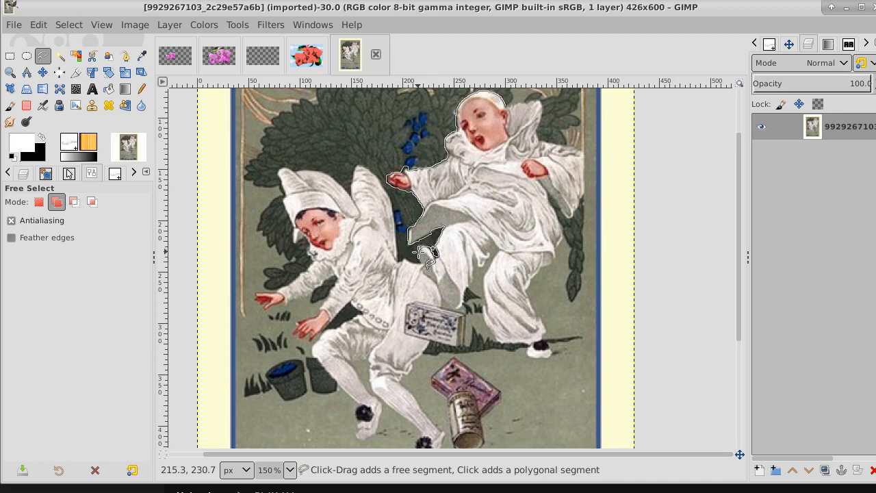
mouse_move(419, 251)
mouse_down()
mouse_move(426, 276)
mouse_move(457, 313)
mouse_move(493, 257)
mouse_move(483, 262)
mouse_move(481, 290)
mouse_move(488, 327)
mouse_move(547, 361)
mouse_move(556, 352)
mouse_move(537, 335)
mouse_move(545, 321)
mouse_move(529, 285)
mouse_move(550, 268)
mouse_move(586, 166)
mouse_move(579, 152)
mouse_move(539, 139)
mouse_move(541, 101)
mouse_move(514, 113)
mouse_move(506, 104)
mouse_up()
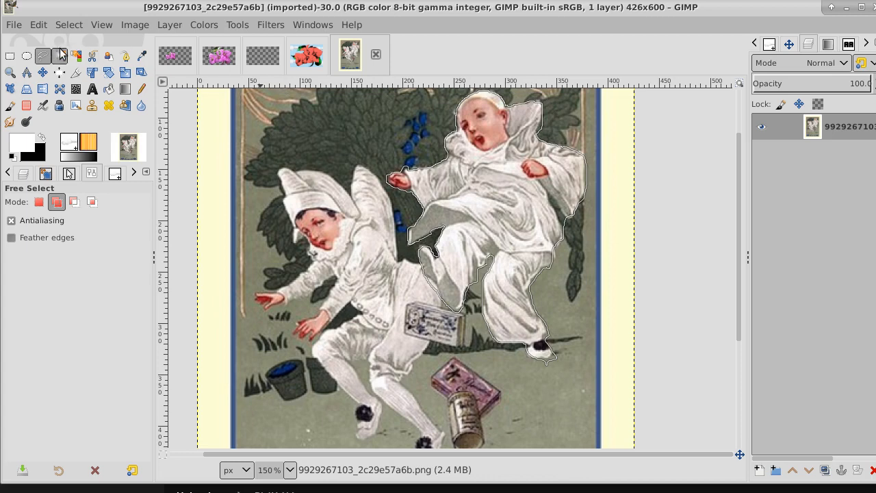
click(41, 72)
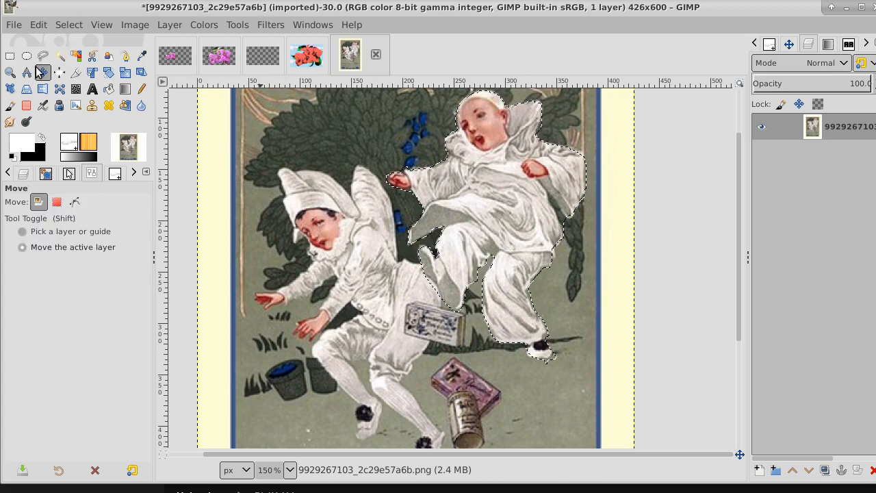
- Copy the selected figure into the flower image as a new layer and raise that layer to the top of the stack
click(38, 25)
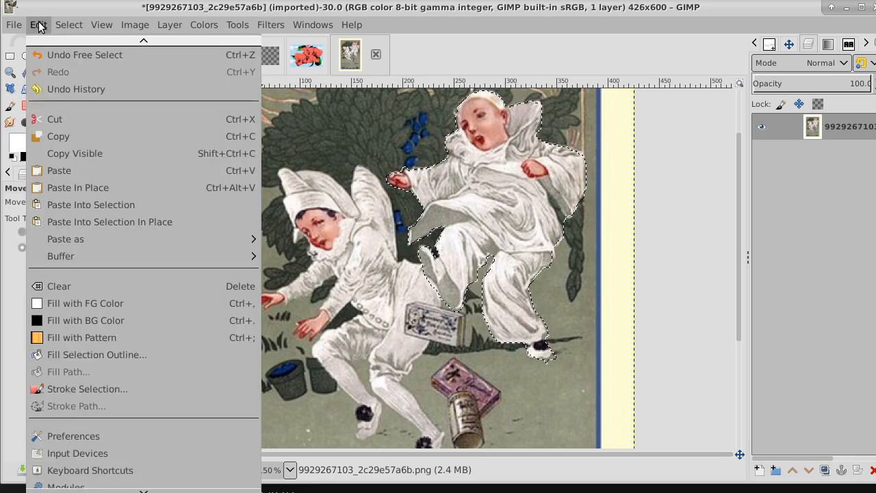
click(62, 139)
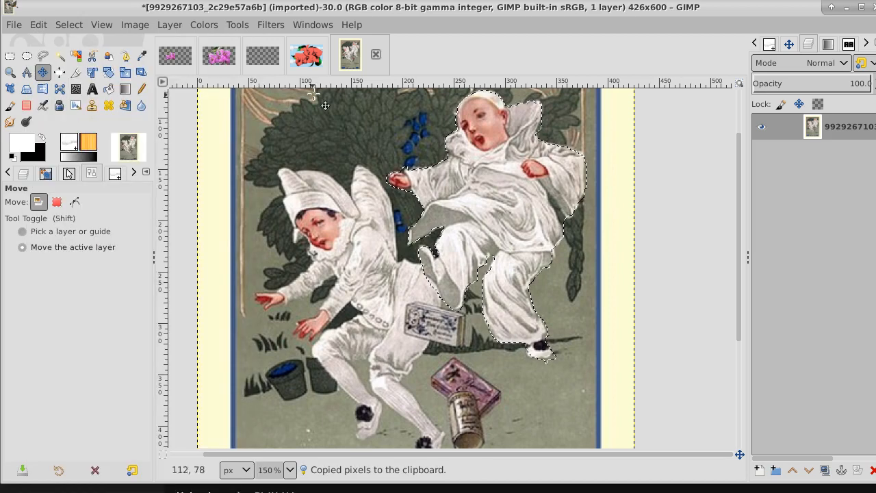
click(312, 57)
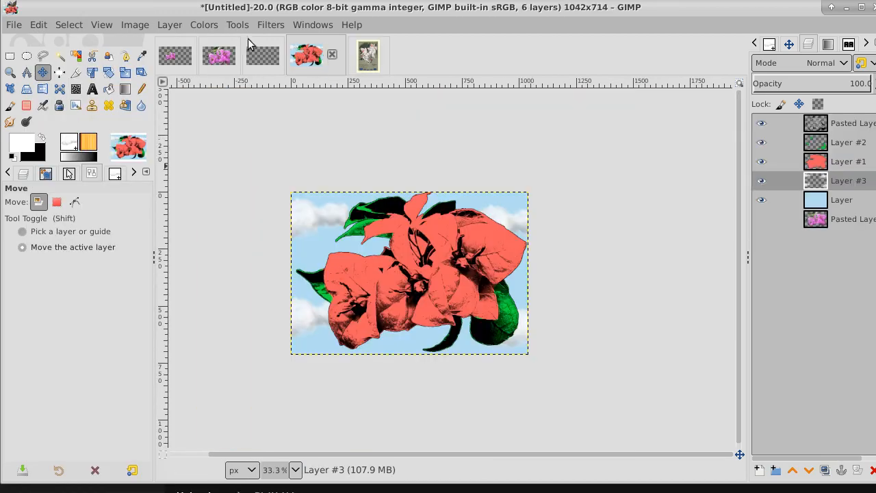
click(38, 25)
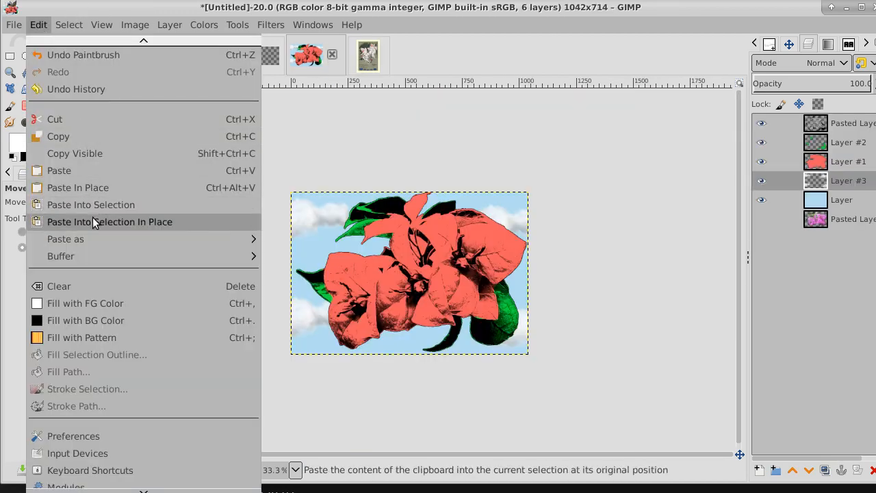
mouse_move(94, 236)
click(318, 239)
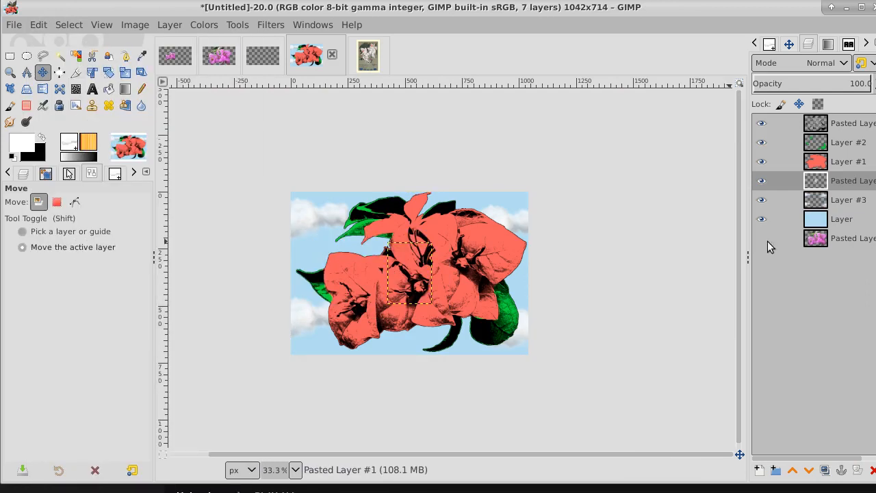
click(792, 471)
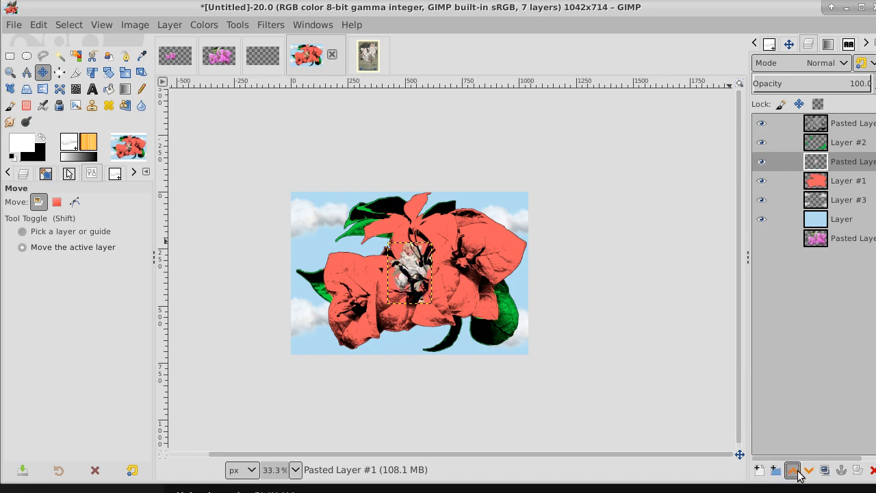
click(792, 471)
click(793, 471)
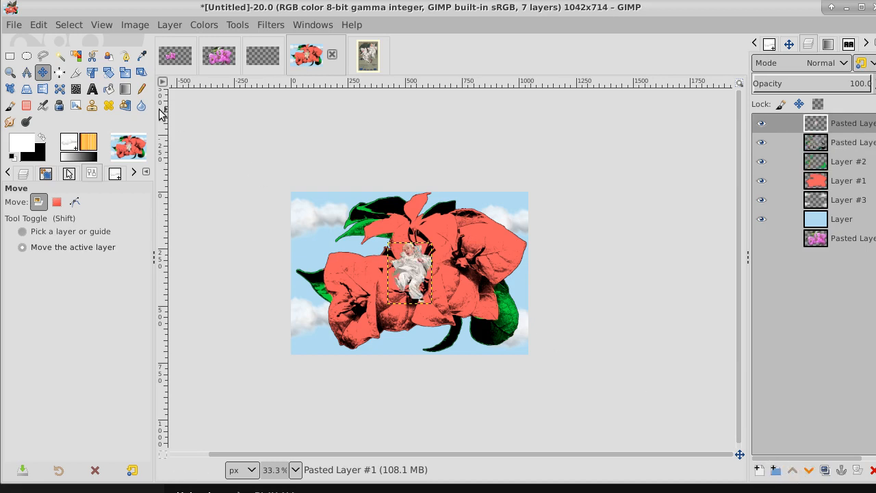
- Scale the figure layer proportionally to 416 × 569 px and move it over the flower image's right edge
click(125, 73)
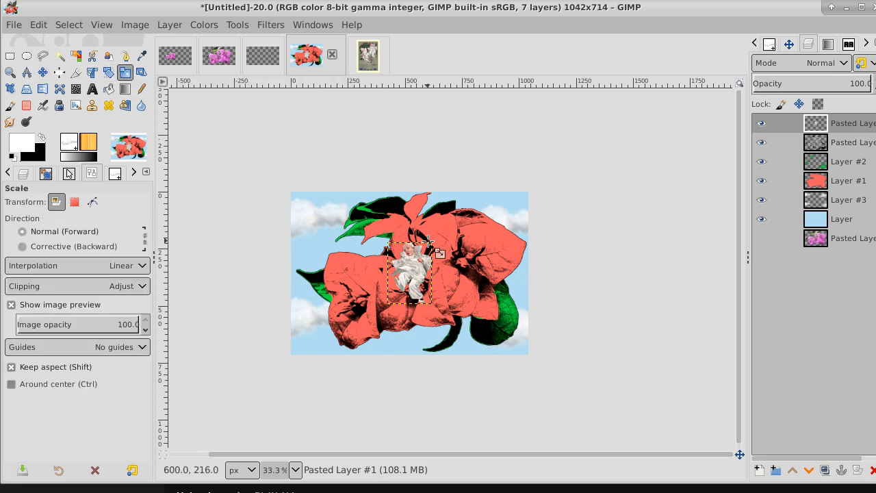
click(427, 241)
drag(428, 241, 493, 182)
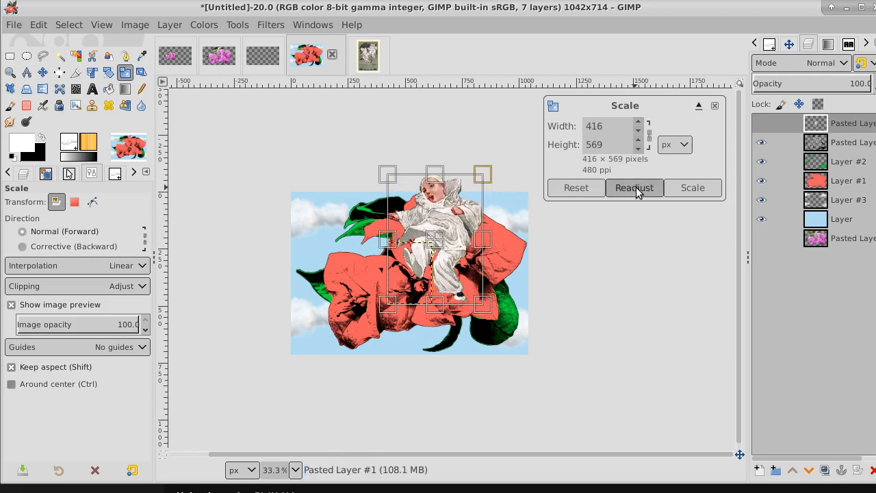
click(692, 188)
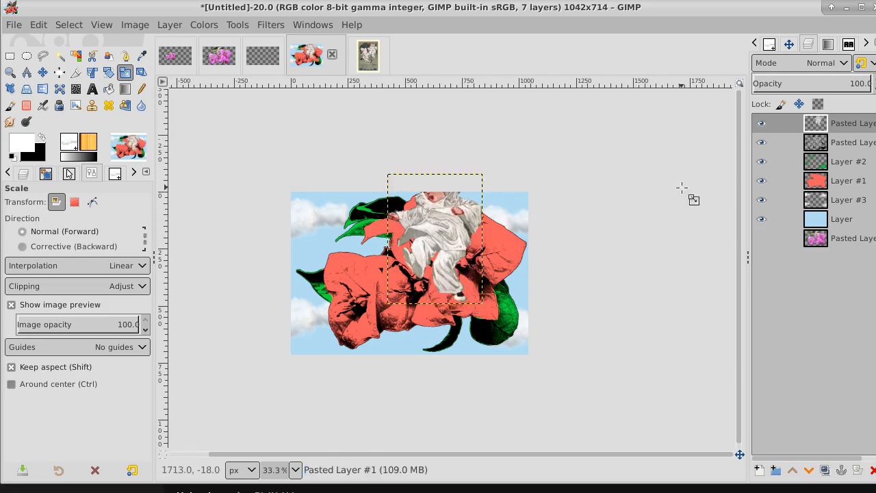
click(42, 72)
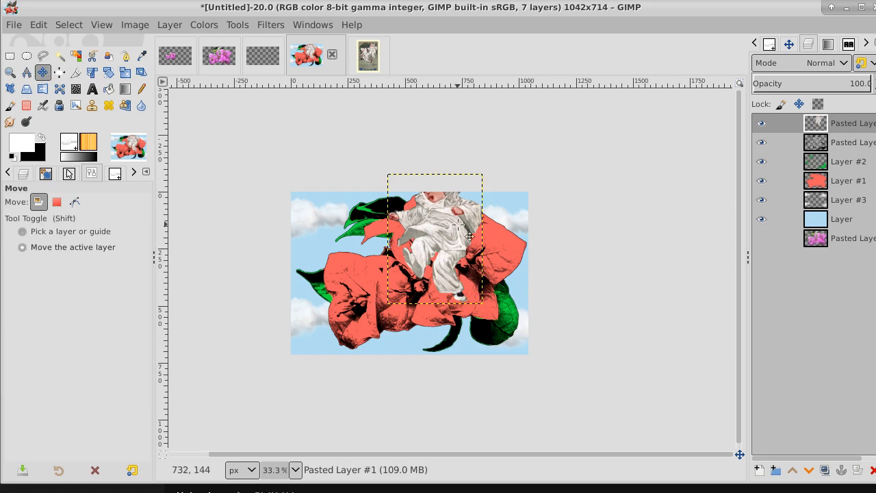
drag(470, 240, 541, 265)
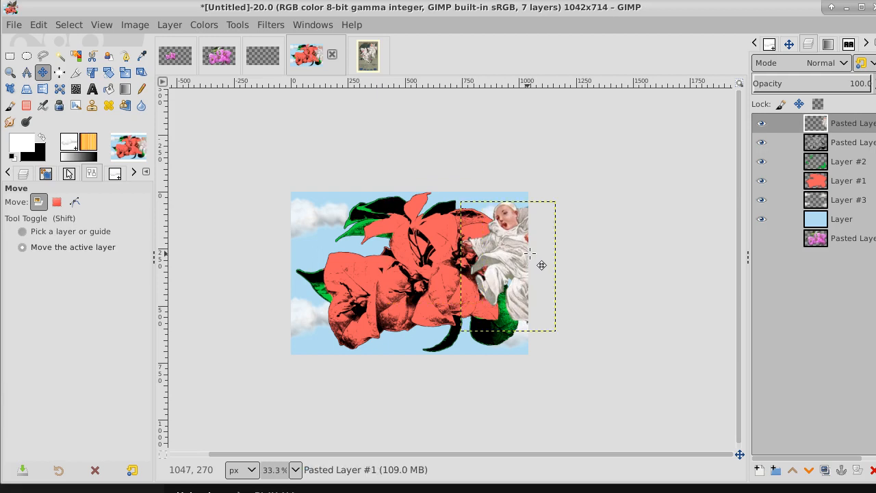
- Fit the figure layer to the image size and select the figure's silhouette by inverting a color selection of its transparent area
right_click(854, 127)
click(797, 244)
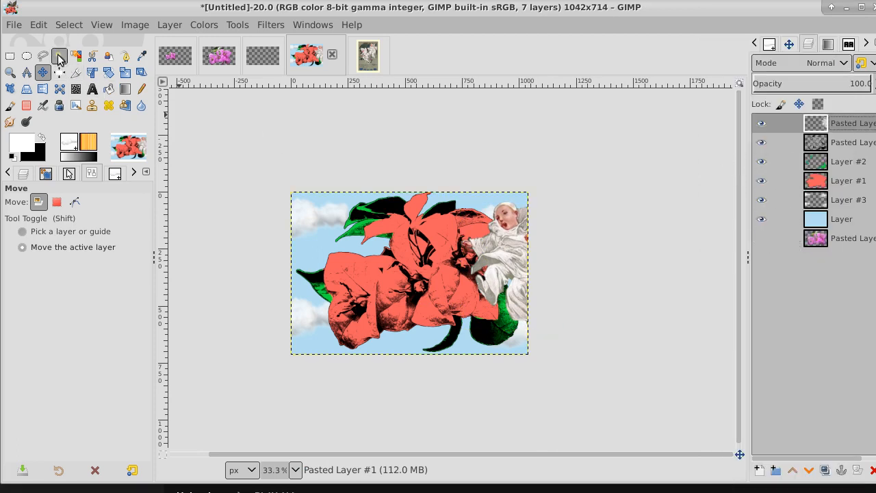
click(78, 58)
click(378, 212)
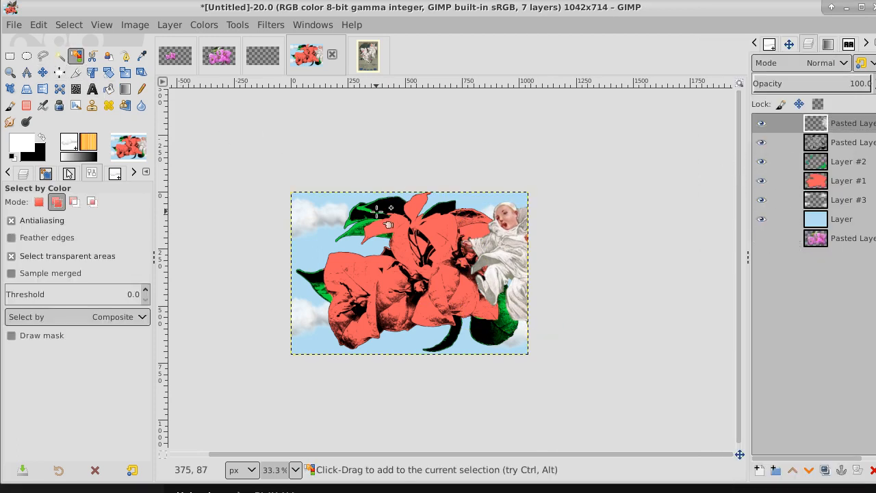
click(68, 25)
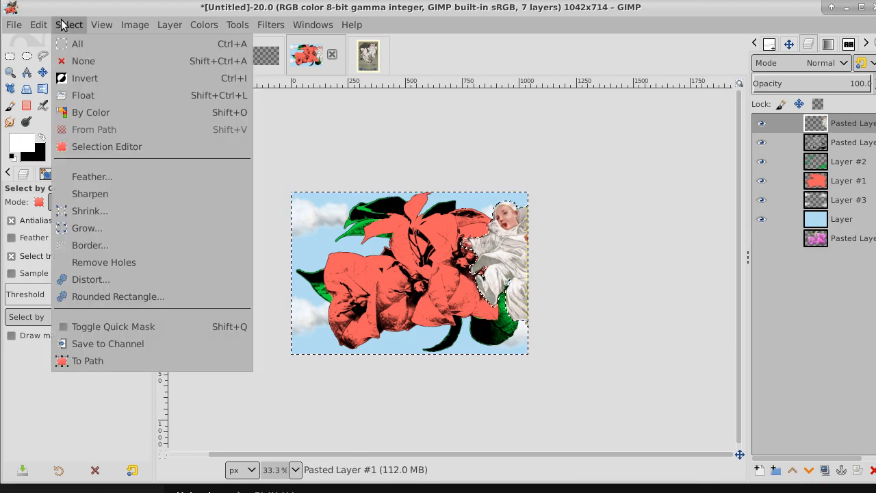
click(95, 75)
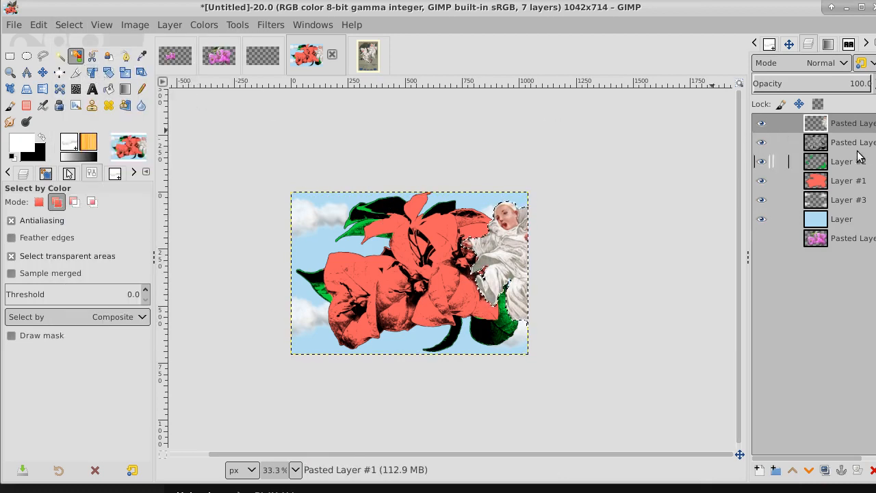
- Add a transparent 1042 × 714 px layer directly below the figure, fill the silhouette selection with black, and deselect
click(773, 142)
click(759, 471)
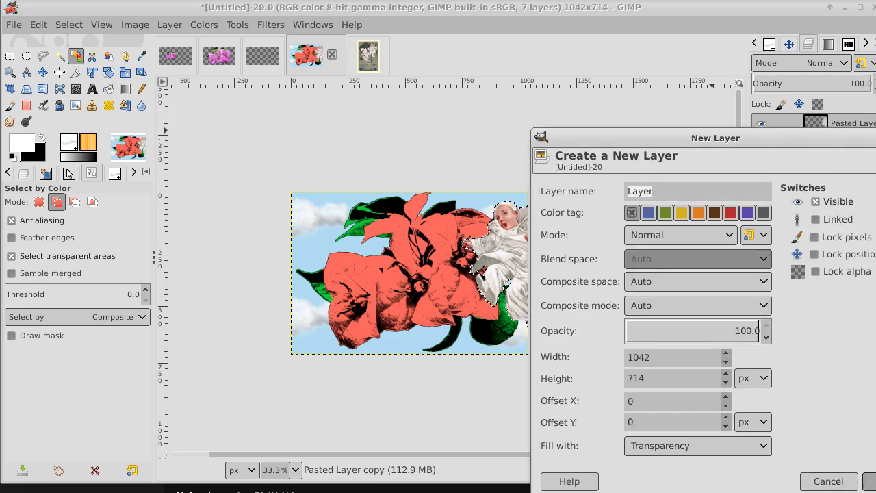
click(871, 481)
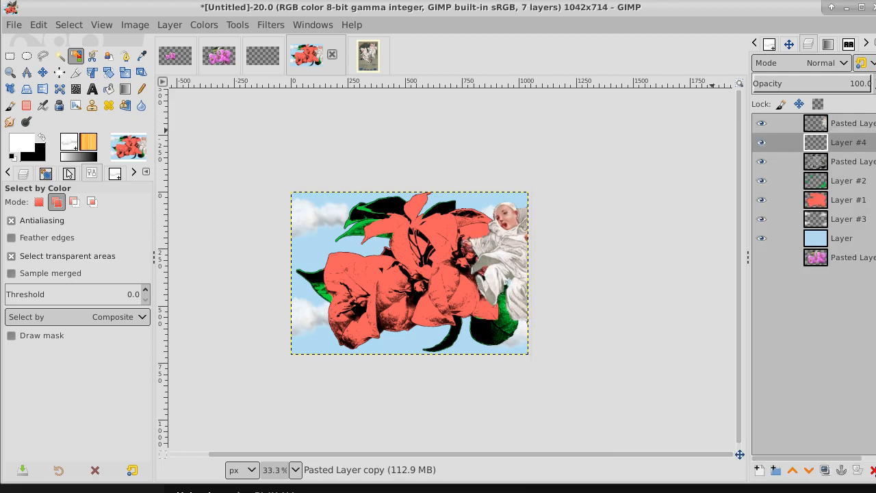
click(42, 137)
click(108, 89)
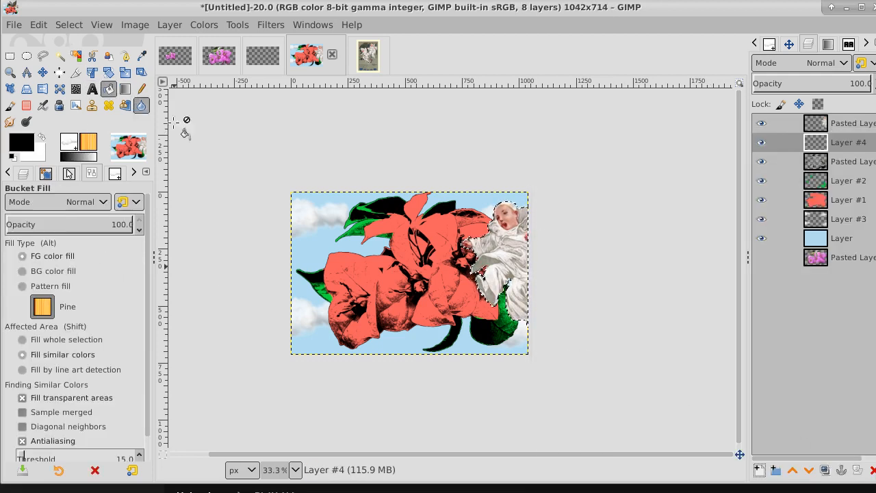
click(504, 254)
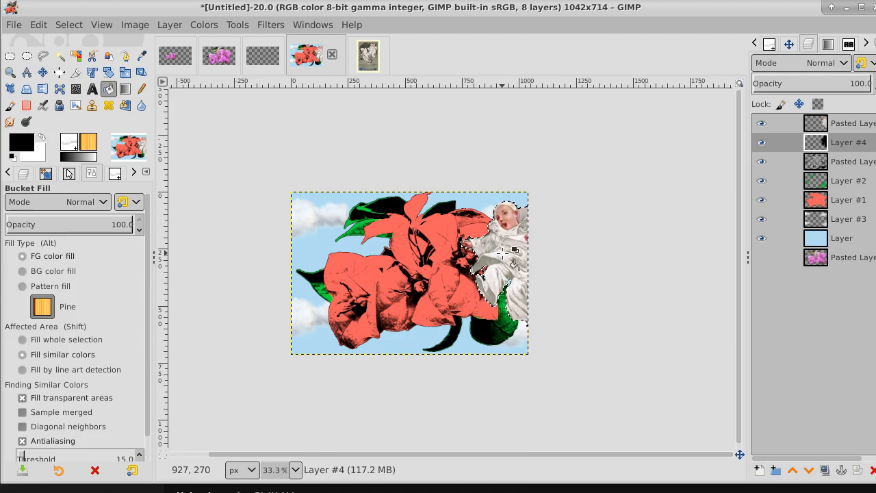
click(69, 25)
click(81, 62)
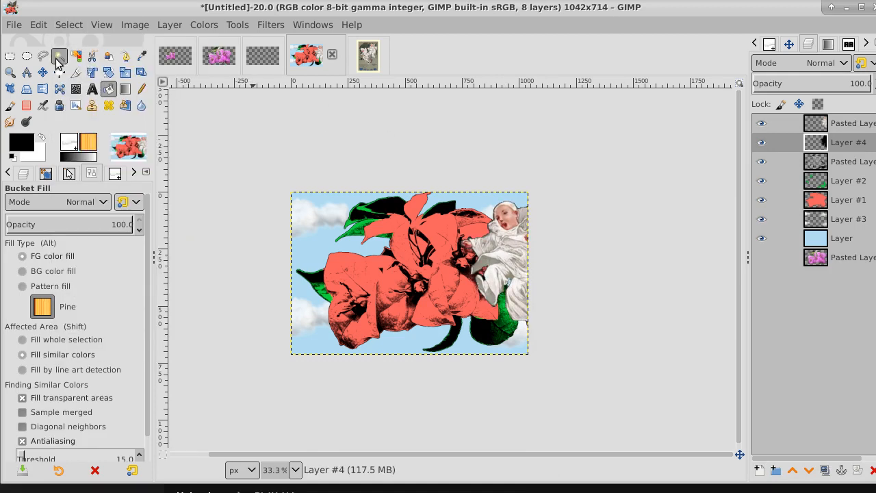
- Offset the black silhouette slightly down and left as a shadow at 71.9 opacity, and fit its layer to the image size
click(43, 71)
drag(506, 245, 498, 248)
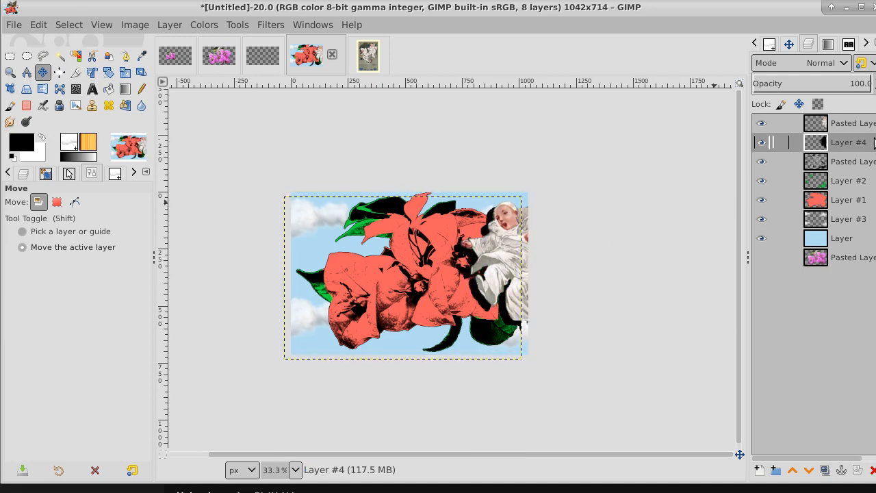
click(839, 83)
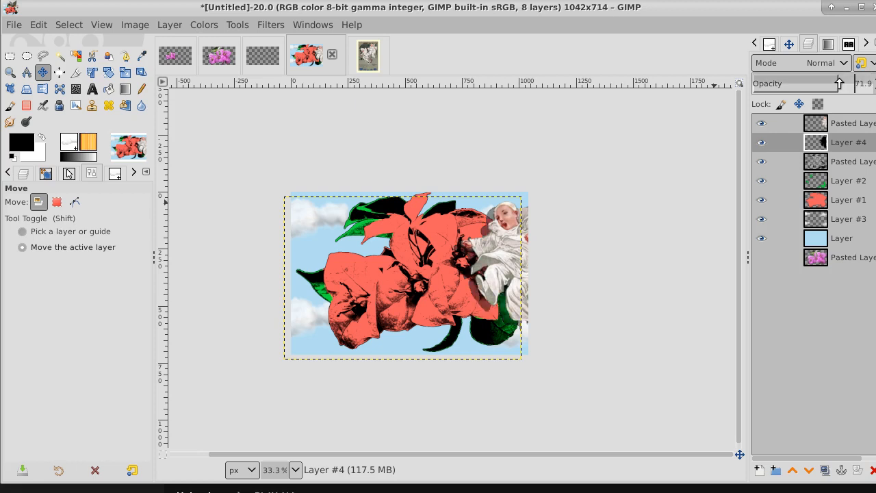
right_click(870, 142)
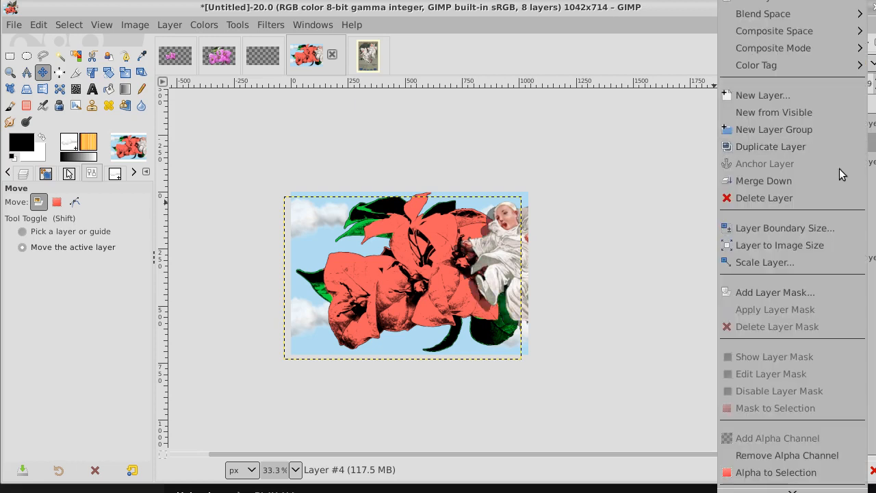
click(840, 245)
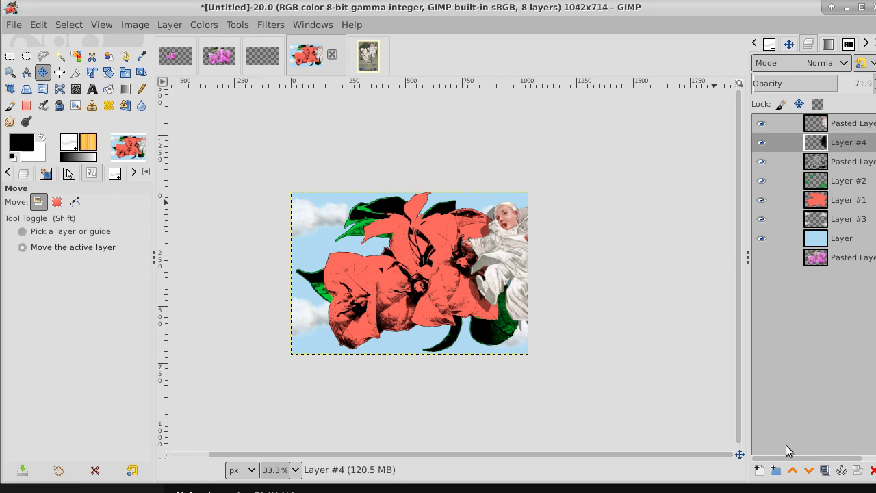
click(369, 56)
click(375, 54)
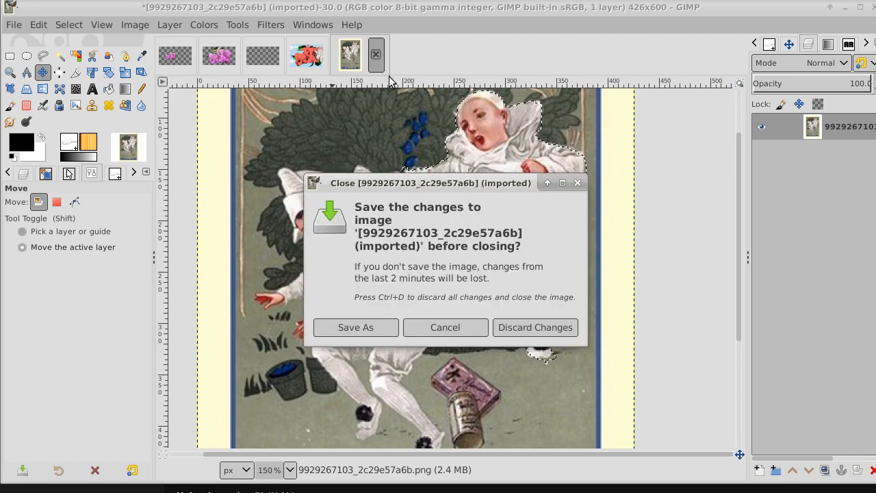
click(523, 328)
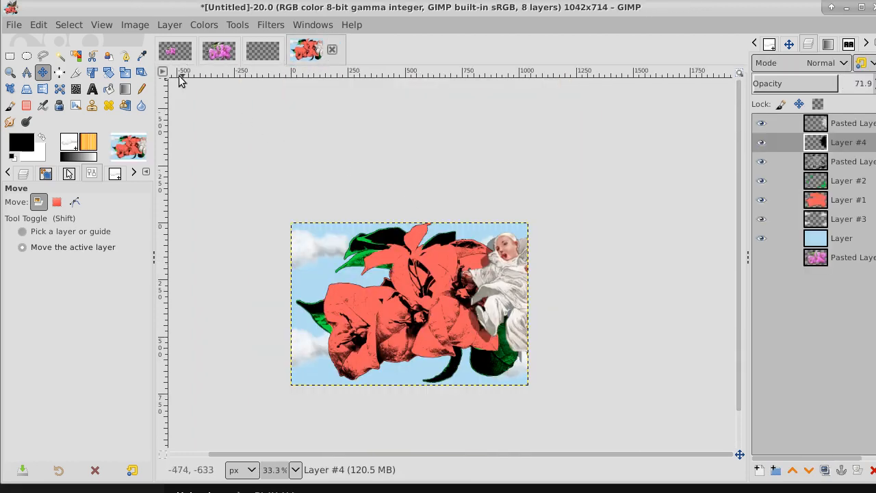
- Preview the images in the ancient art folder to examine candidates for another collage figure
click(13, 26)
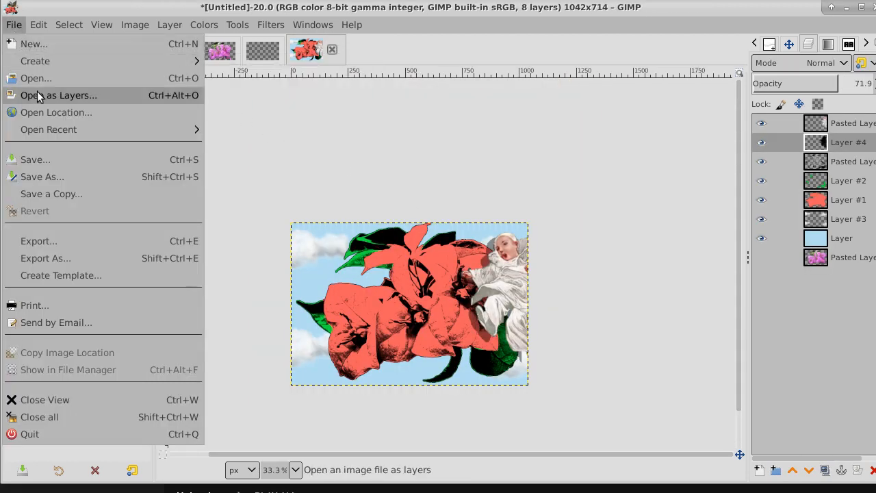
click(40, 76)
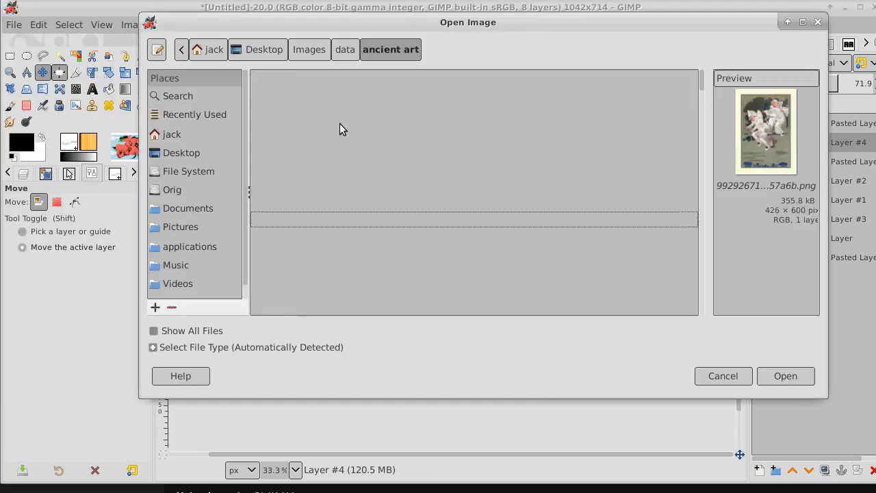
click(291, 212)
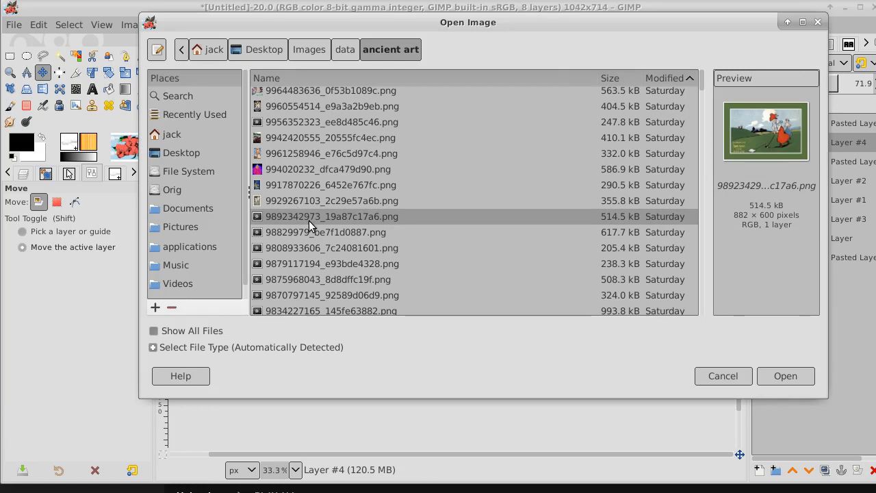
click(308, 233)
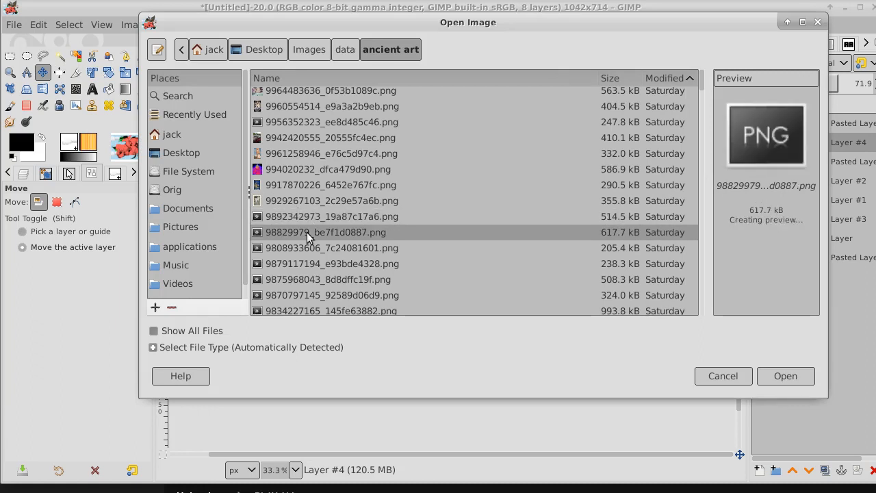
click(309, 248)
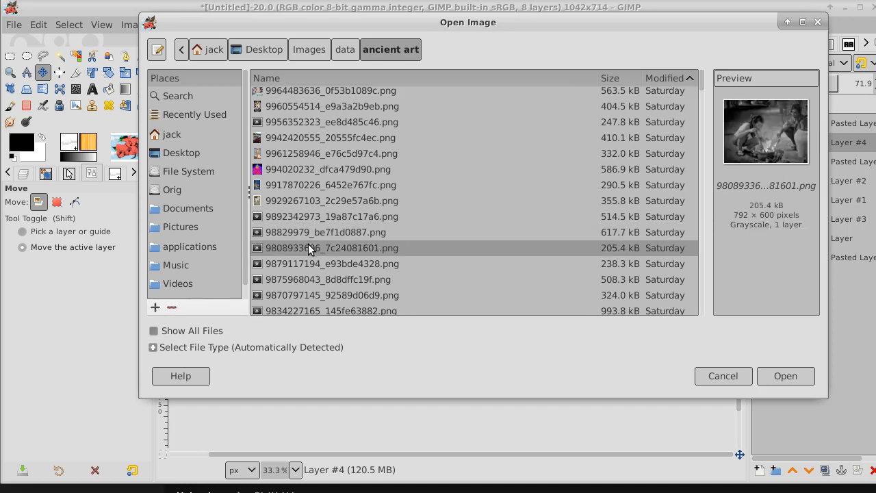
click(310, 264)
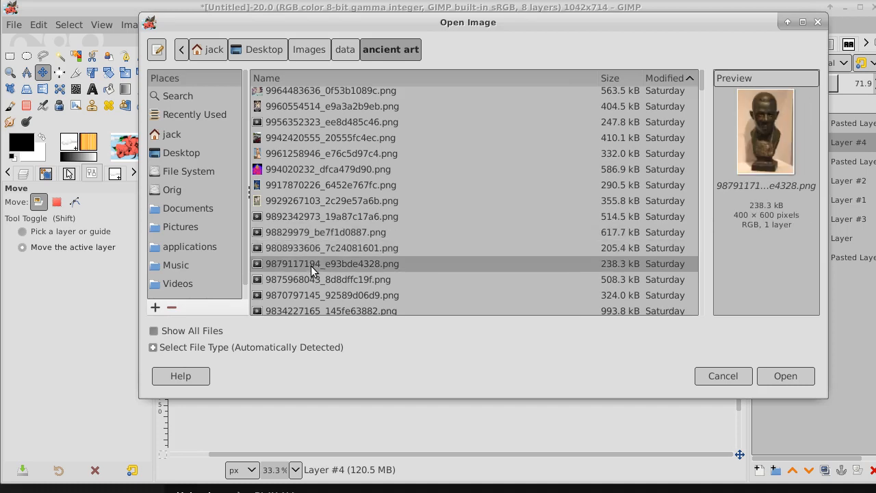
click(314, 282)
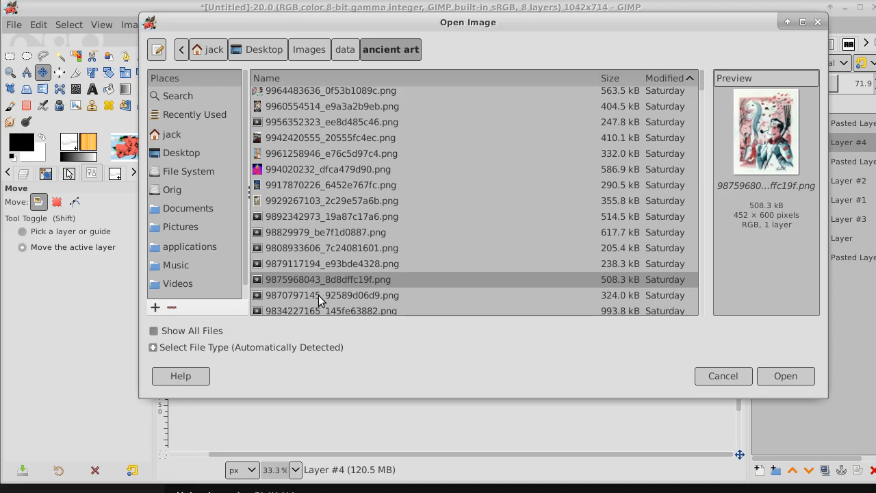
click(319, 295)
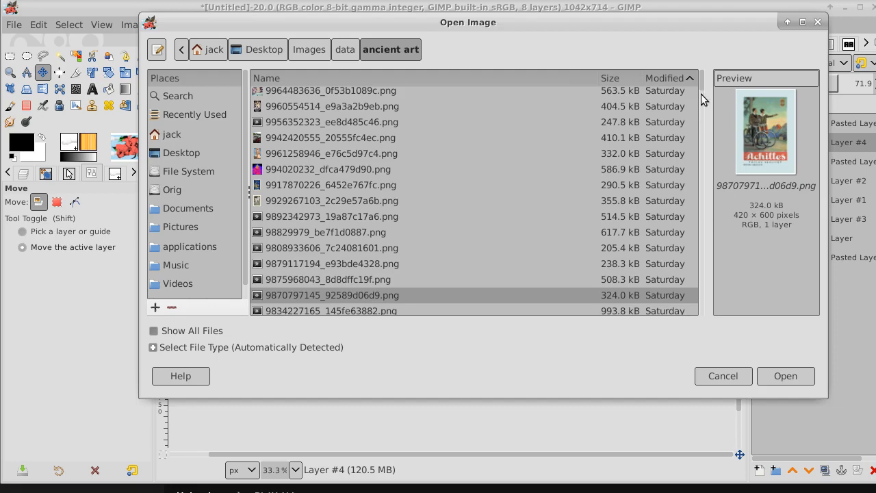
scroll(702, 79, down, 5)
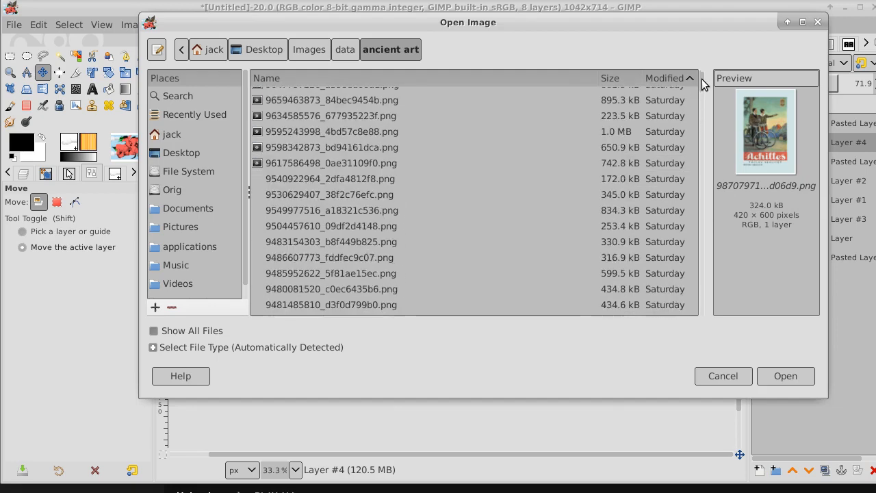
click(332, 111)
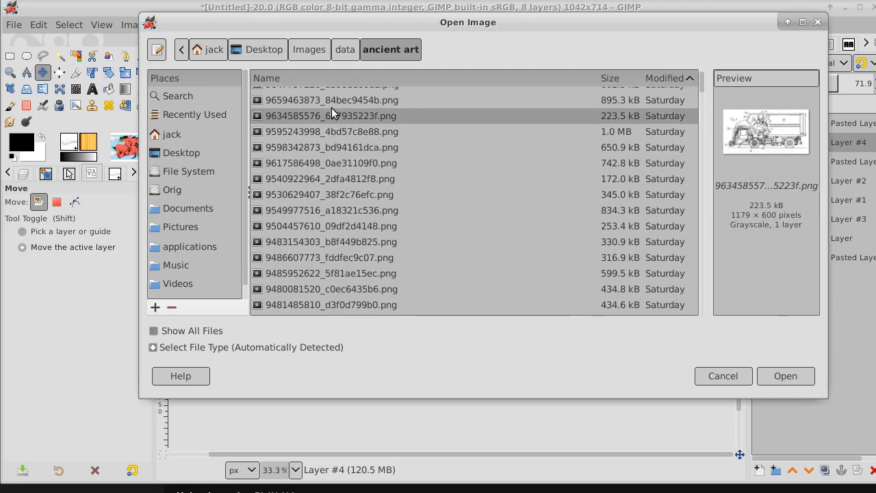
key(Down)
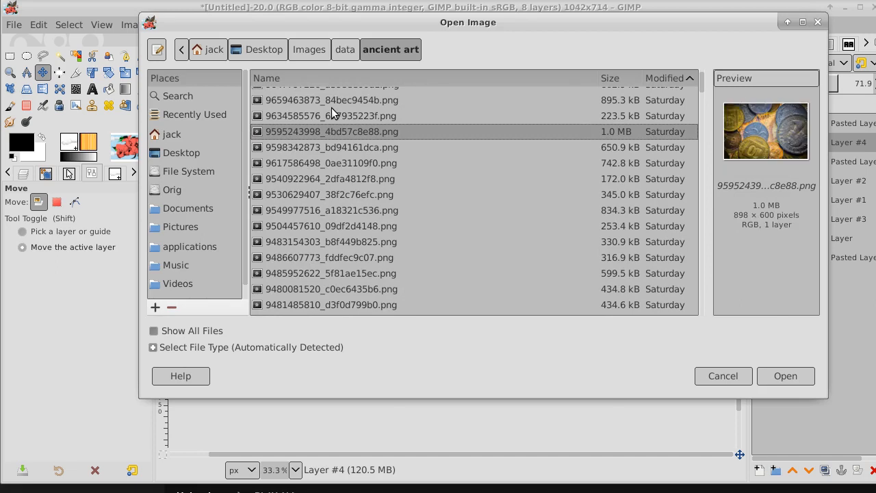
key(Down)
key(Down)
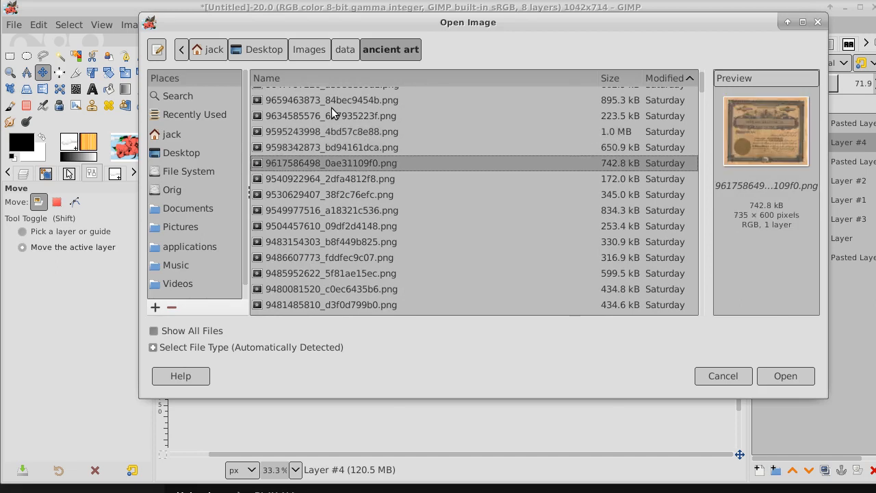
key(Down)
key(Down)
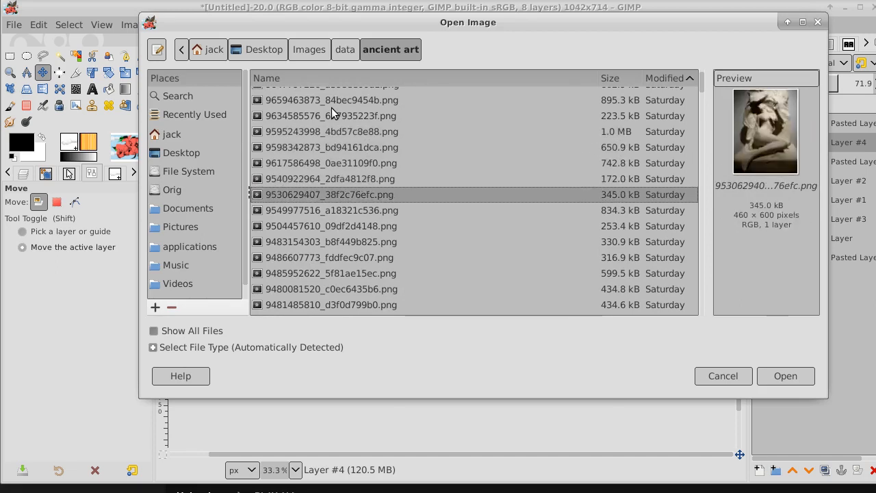
key(Down)
key(Down)
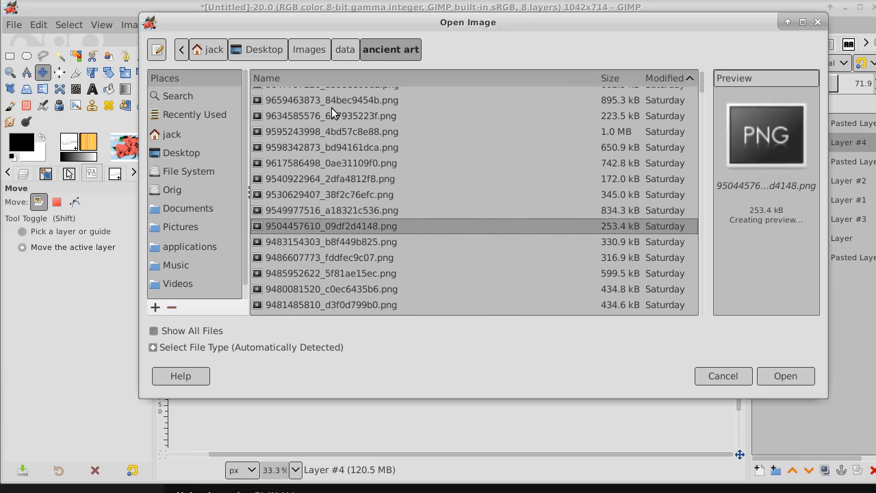
key(Down)
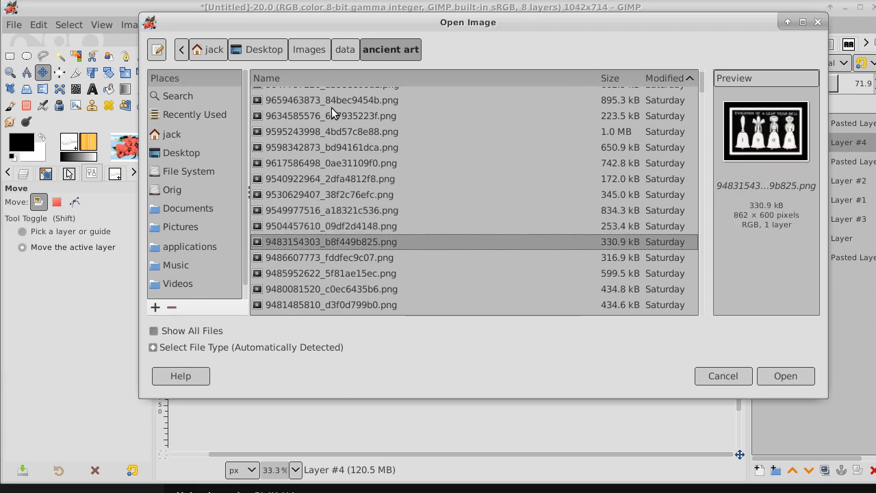
key(Down)
key(Down)
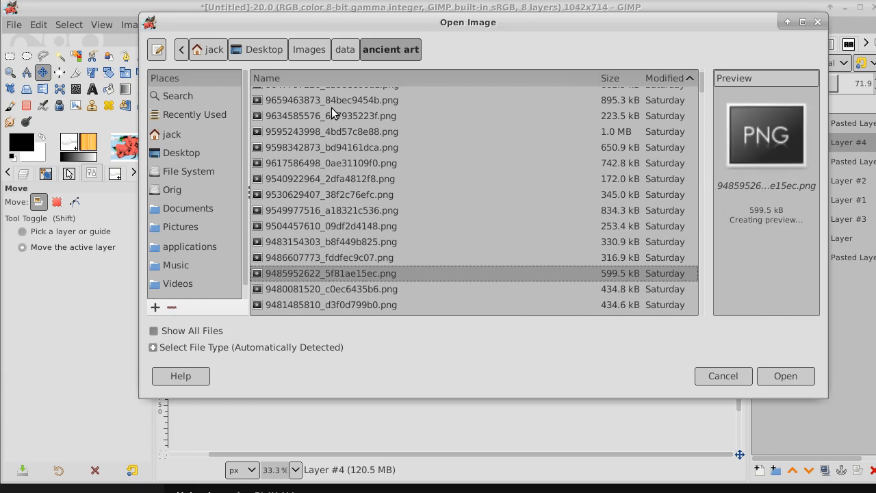
key(Down)
key(Down)
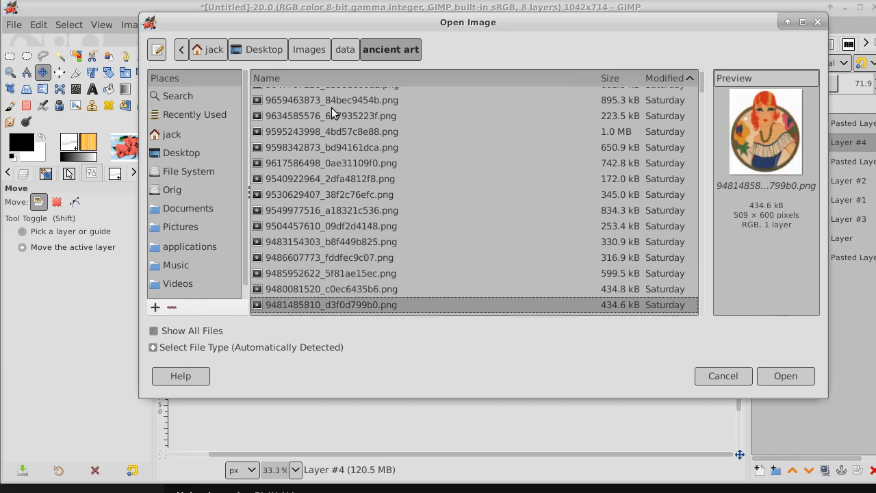
click(793, 377)
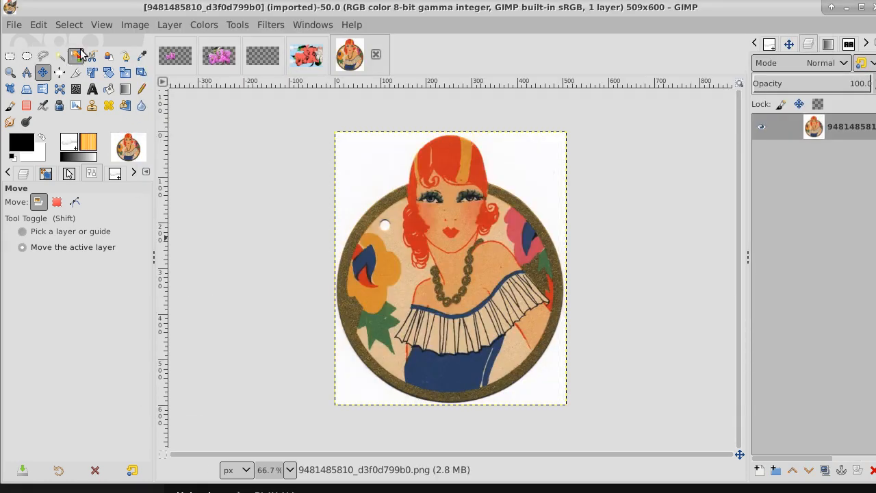
- Start a Fuzzy Select at threshold 0.0 in the white background and add an alpha channel to the portrait layer
click(59, 56)
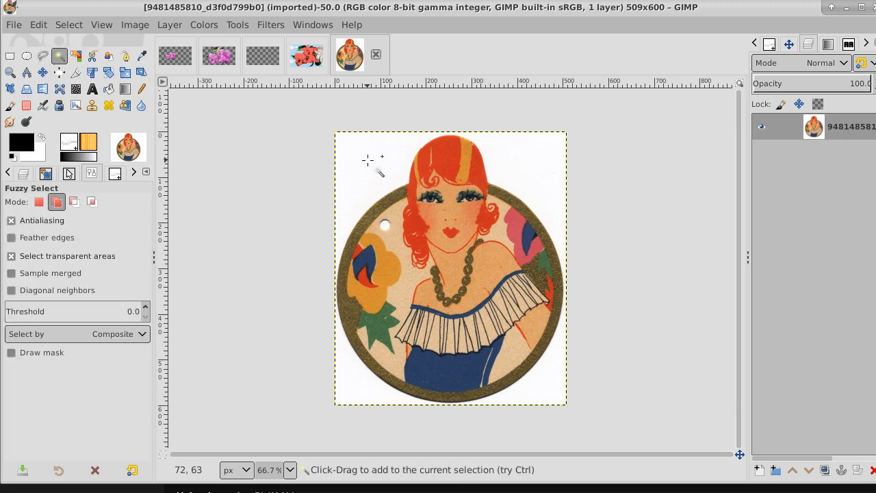
click(368, 161)
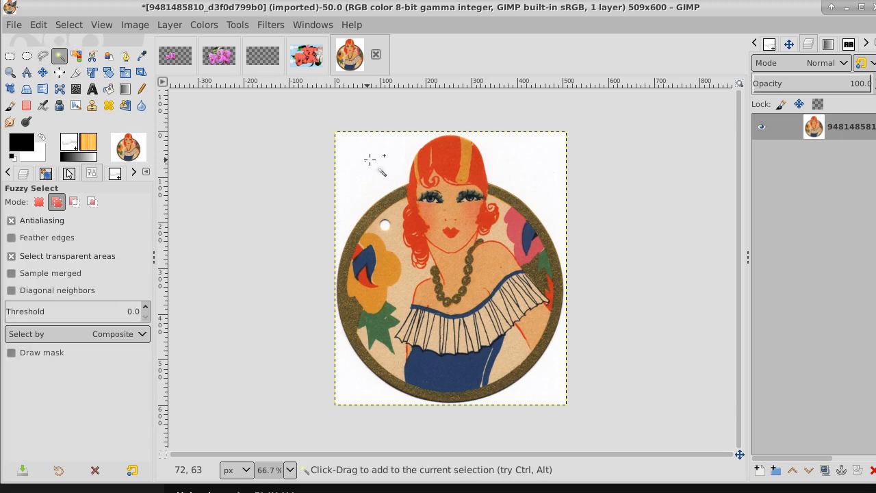
right_click(847, 131)
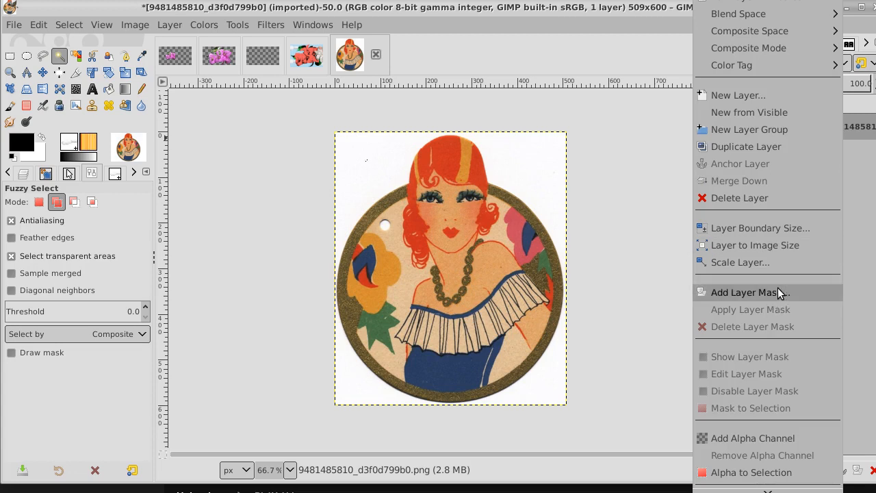
click(756, 438)
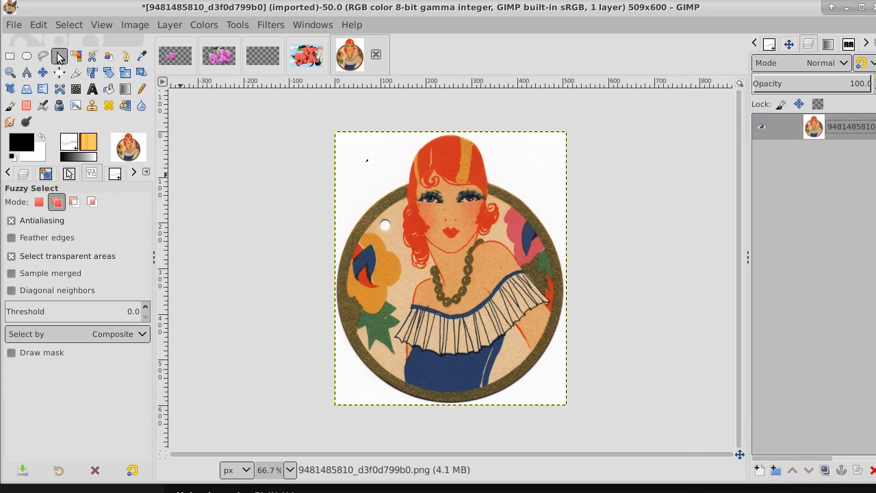
- Extend the Fuzzy Select over the white background and invert it to select the woman and her round frame
click(367, 157)
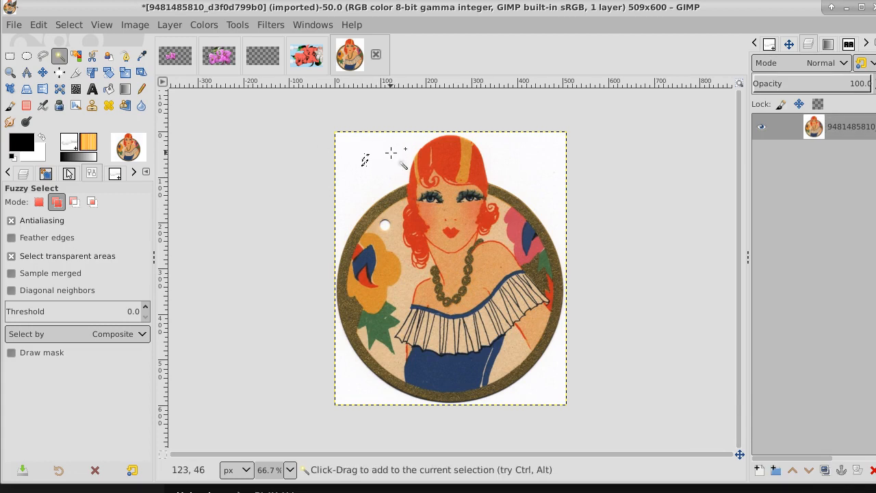
drag(391, 152, 396, 175)
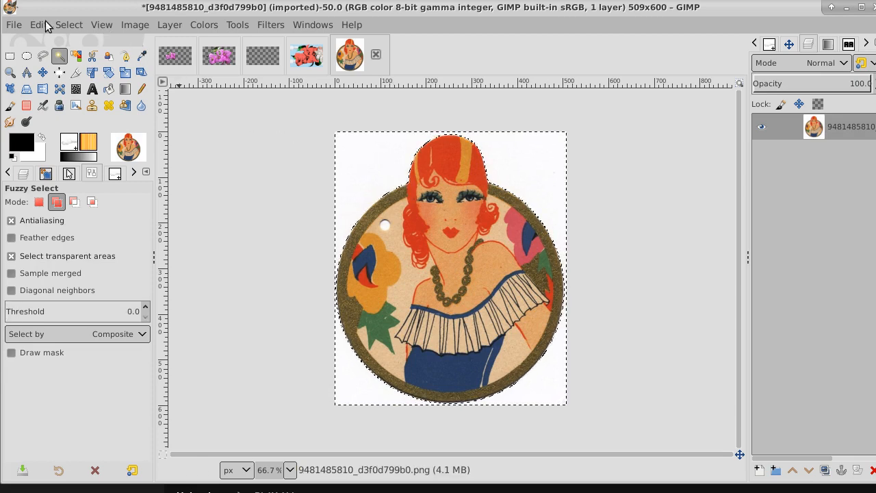
click(67, 24)
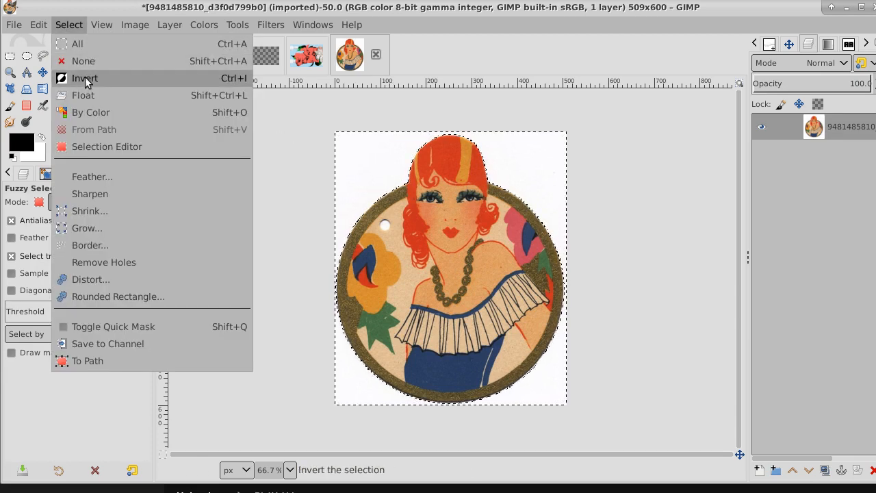
click(84, 79)
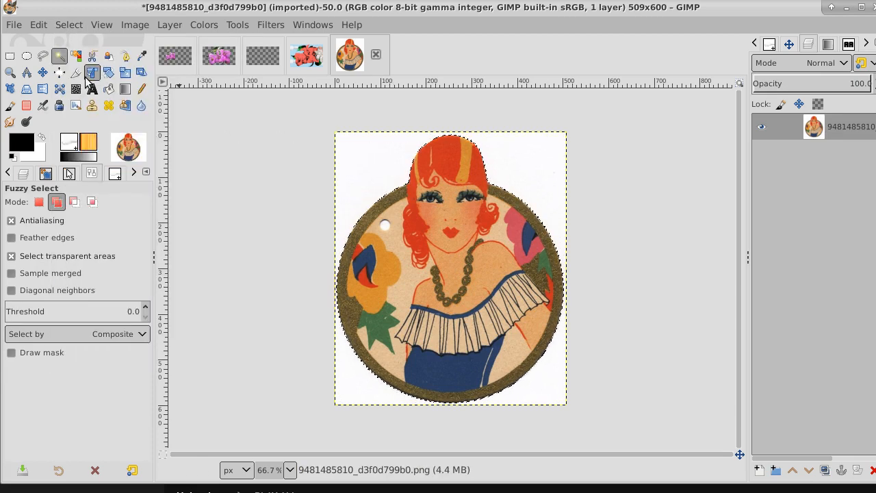
- Copy the selected portrait and paste it into the flower collage as a new layer above Layer #4
click(313, 60)
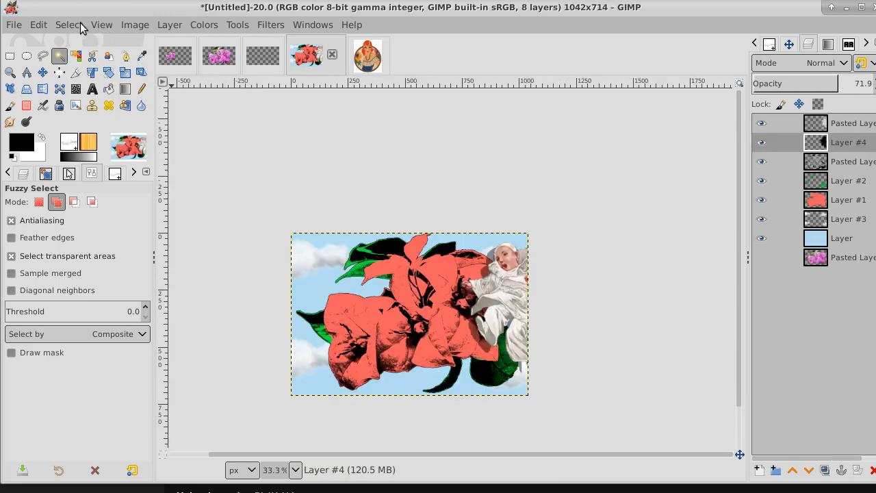
click(358, 57)
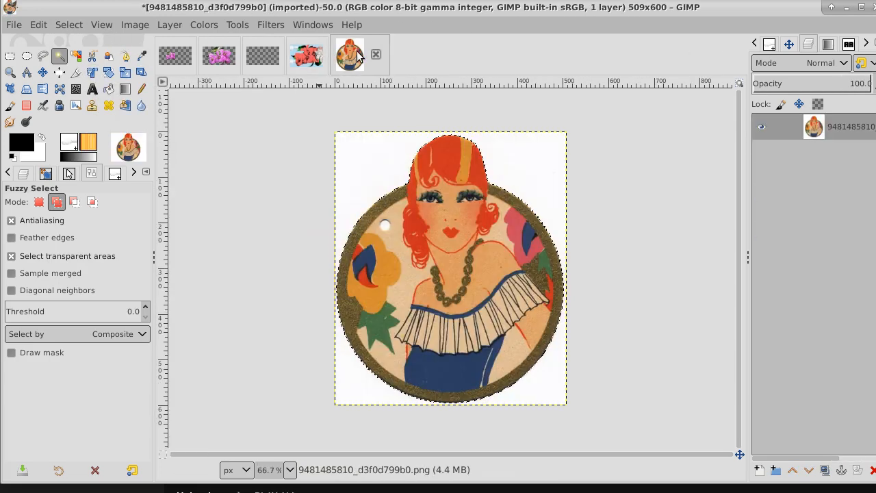
click(38, 25)
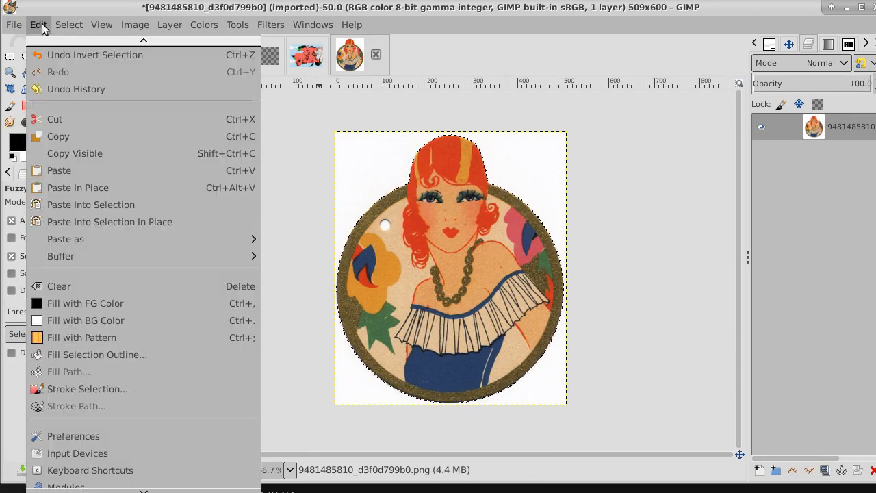
click(58, 136)
click(304, 58)
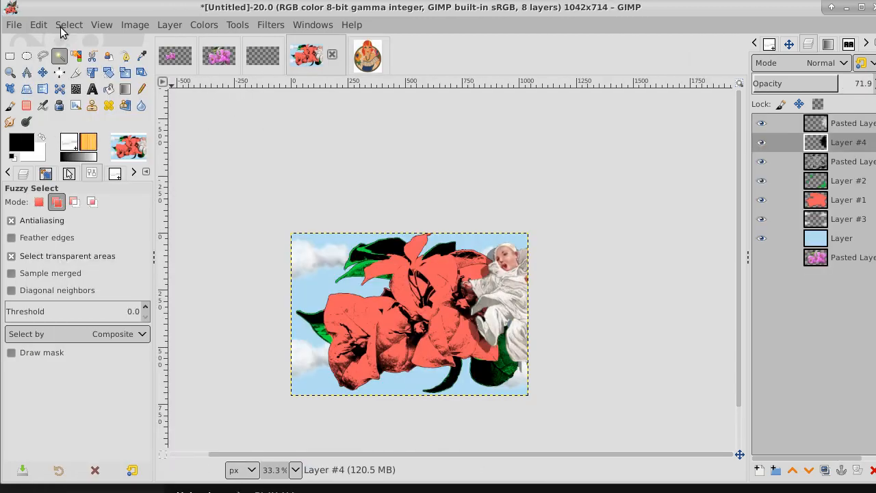
click(38, 24)
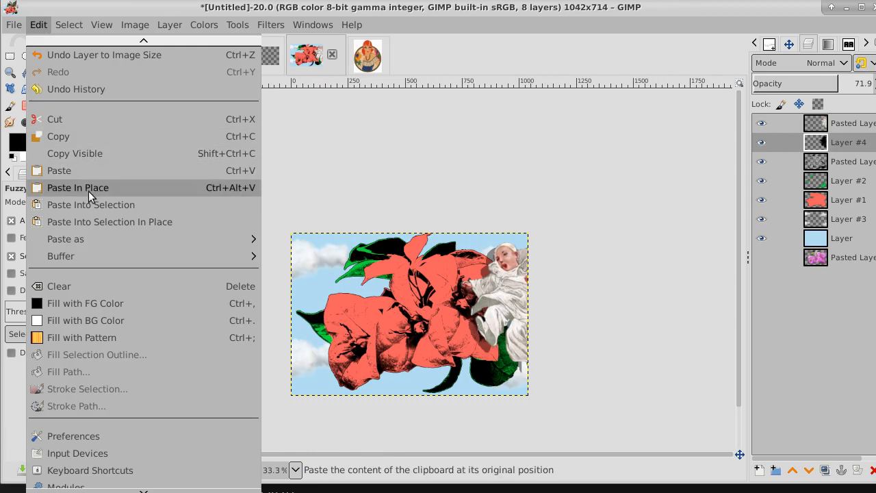
mouse_move(145, 237)
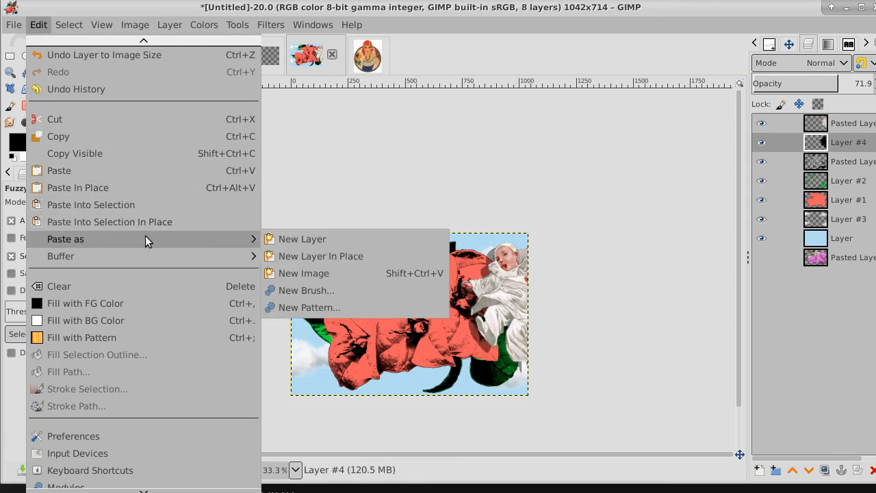
click(340, 239)
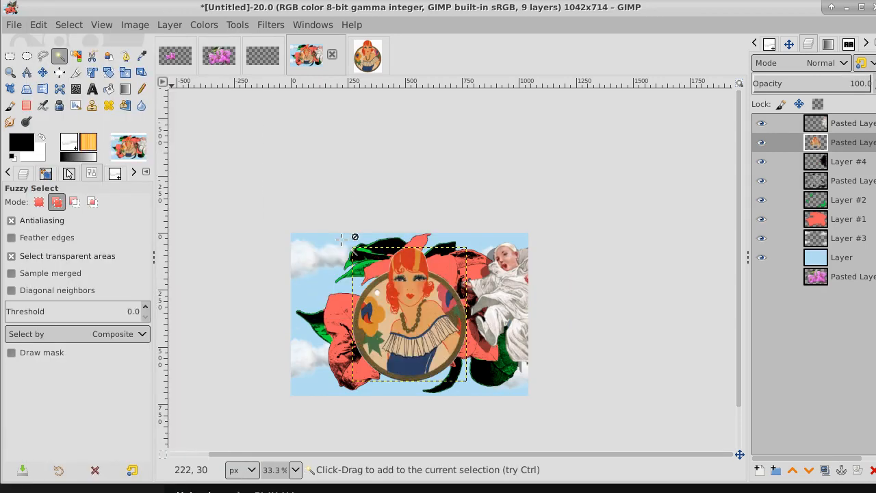
- Move the pasted portrait into the collage's lower-left corner and expand its layer to the image size
click(42, 73)
drag(443, 309, 368, 348)
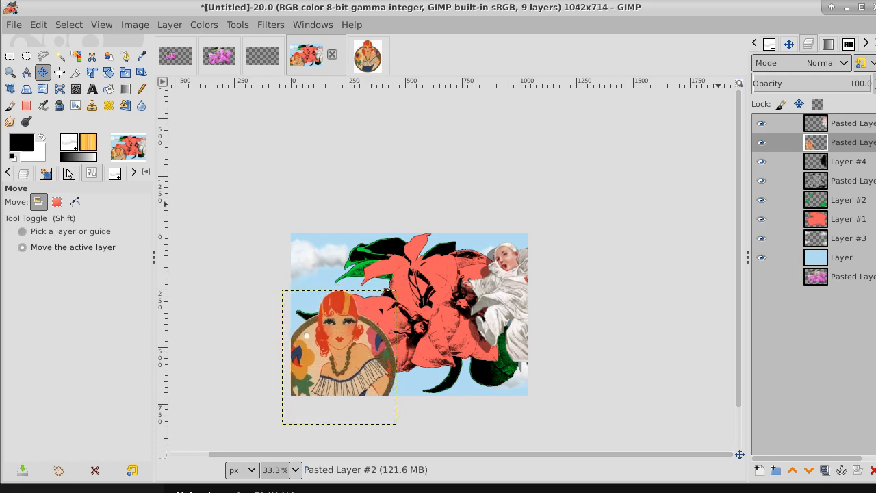
right_click(874, 143)
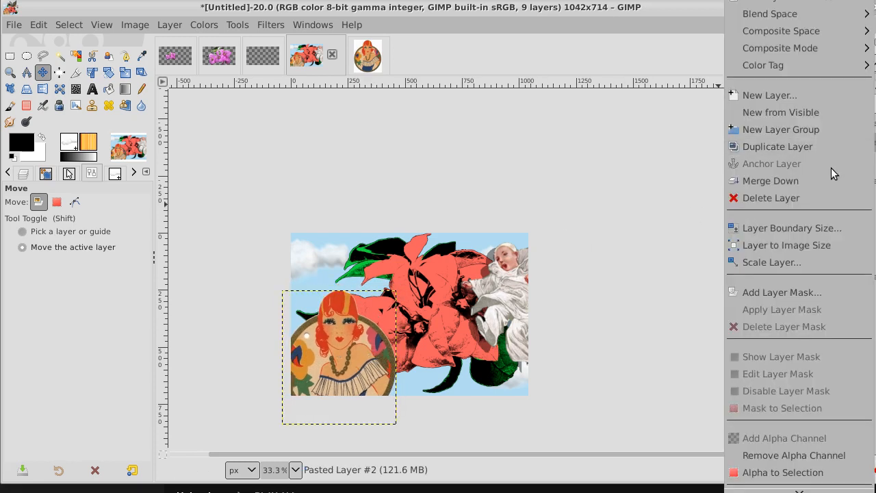
click(793, 248)
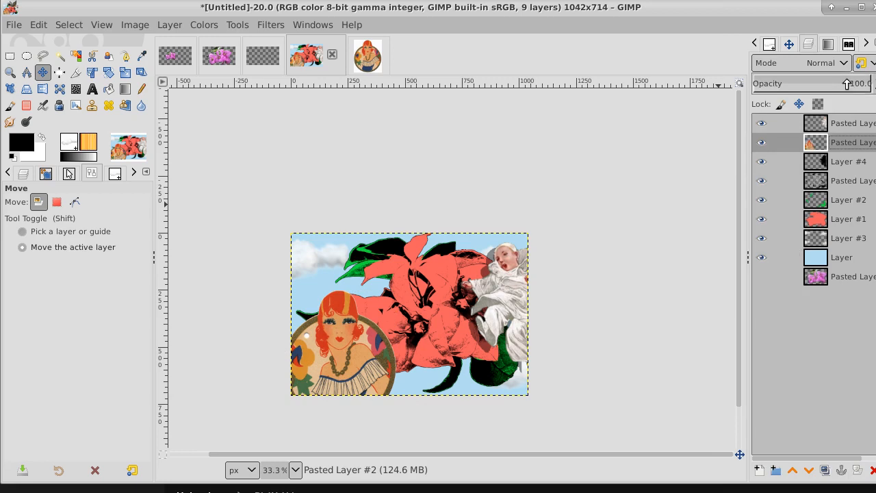
- Try lowering the portrait layer's opacity to 78.7 and return it to 100
drag(847, 83, 871, 92)
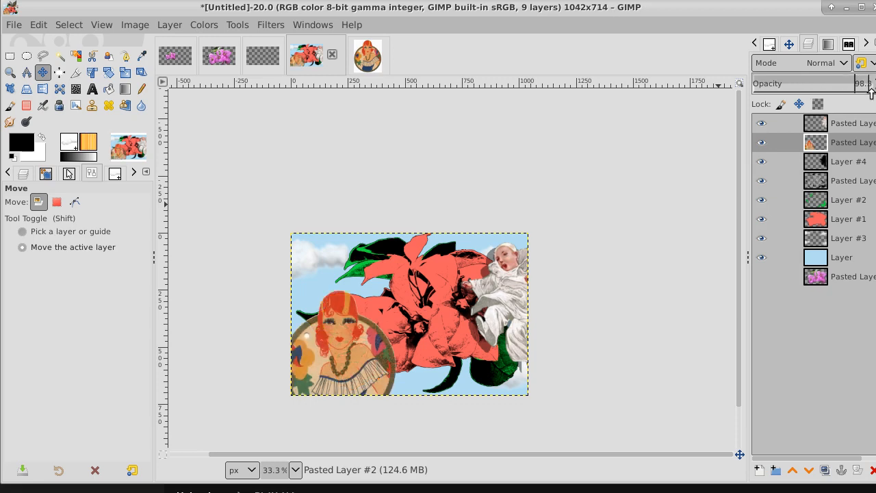
drag(871, 93, 847, 102)
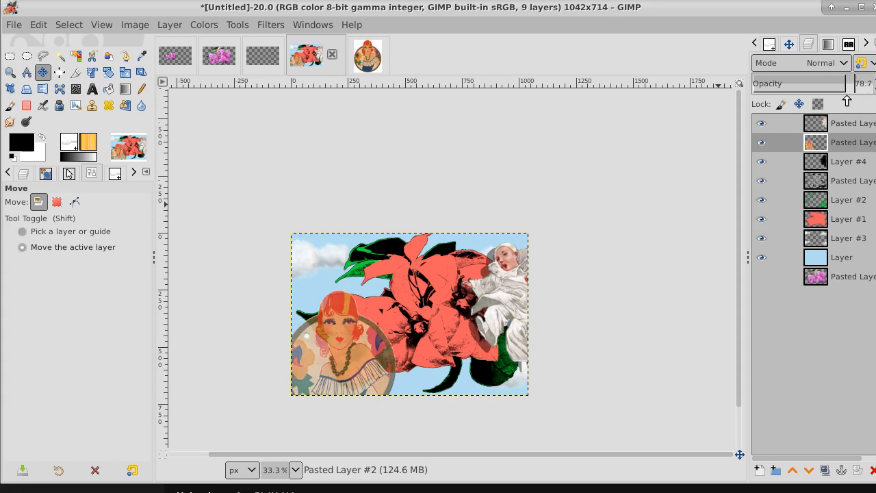
drag(847, 102, 875, 102)
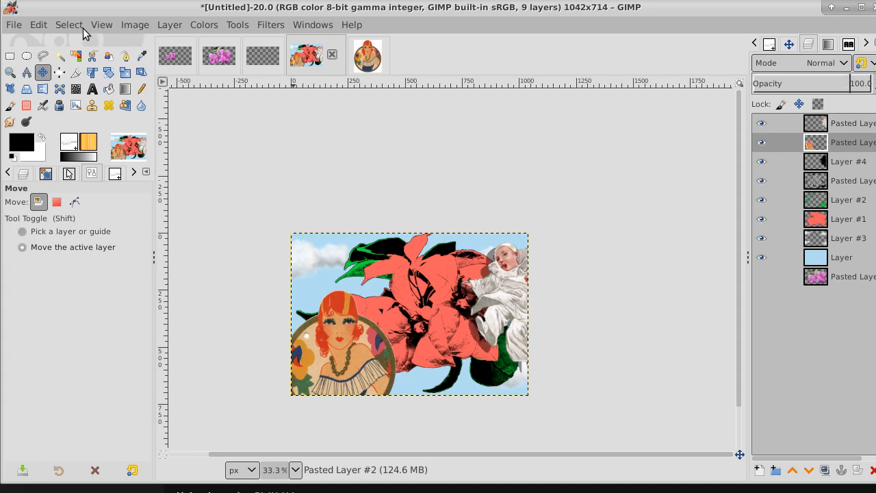
- Fuzzy-select the transparent area around the coral flower on Layer #1, activate the portrait layer and invert the selection
click(59, 56)
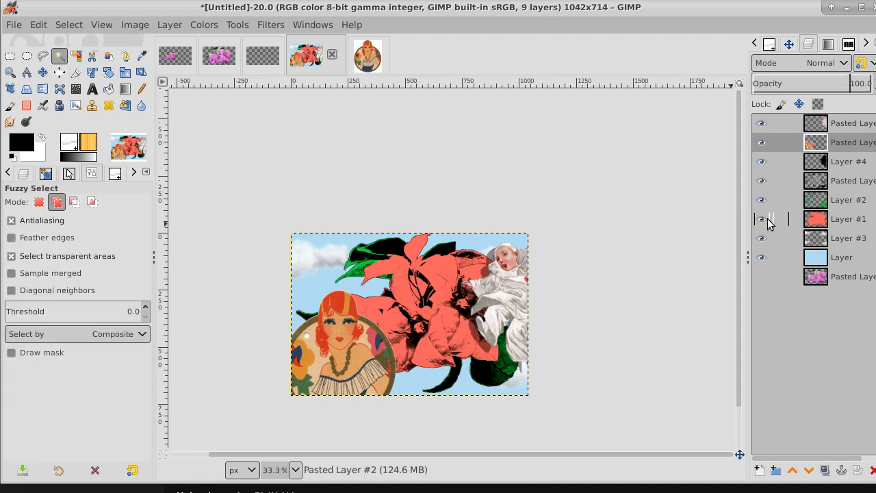
click(848, 219)
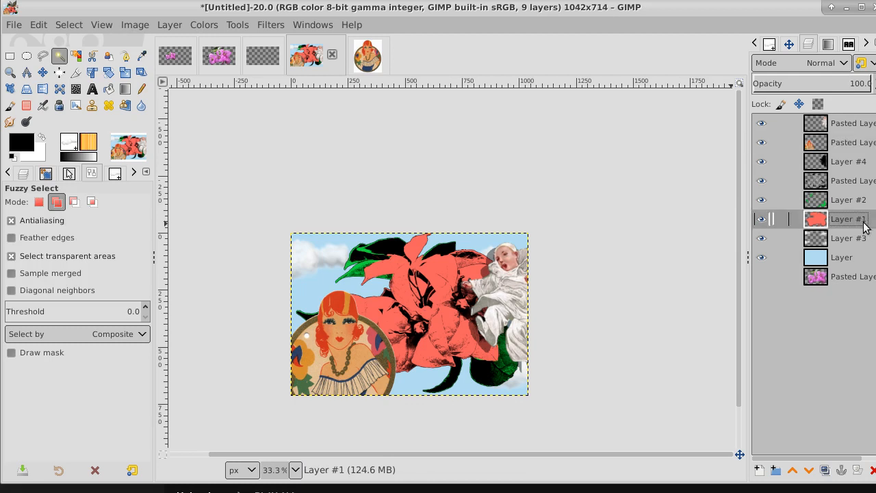
click(308, 286)
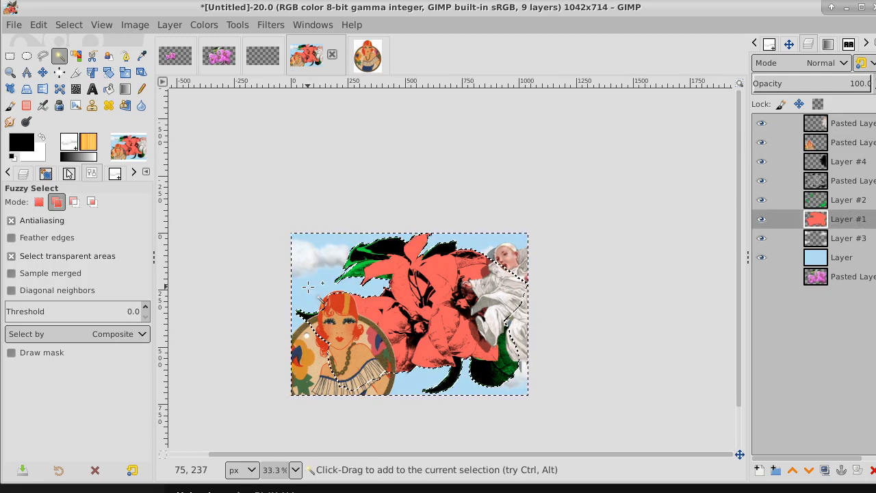
click(853, 144)
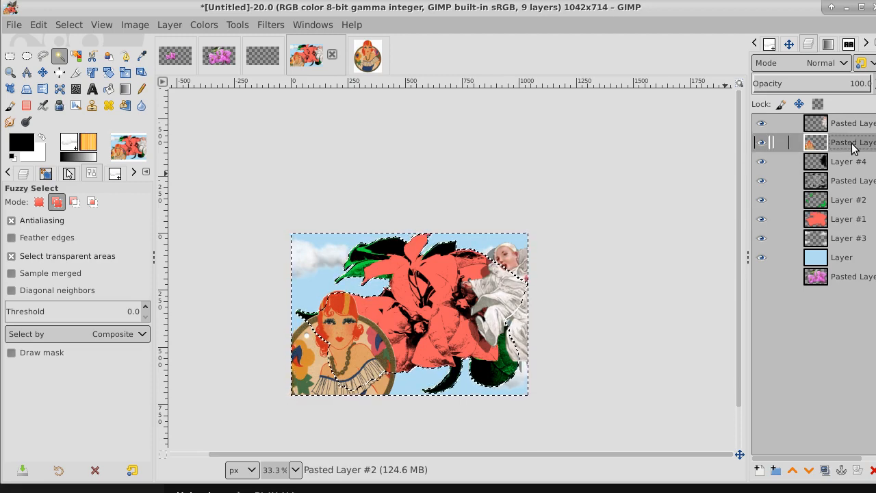
click(80, 30)
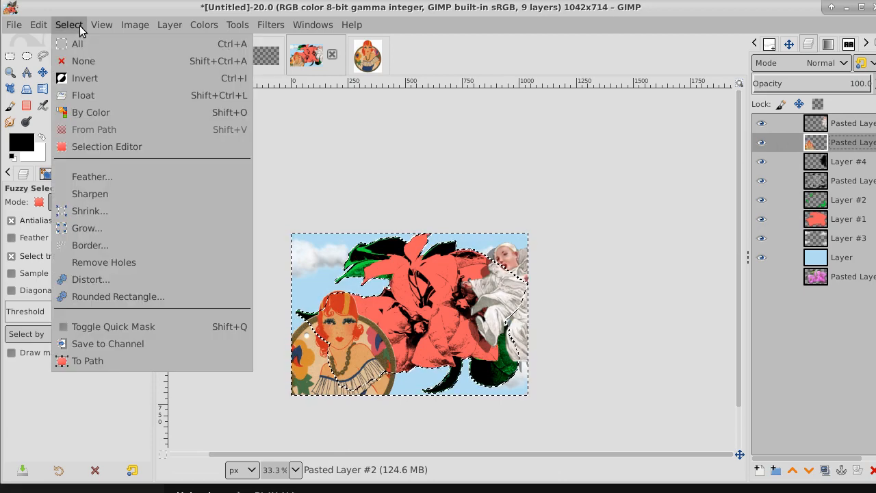
click(89, 78)
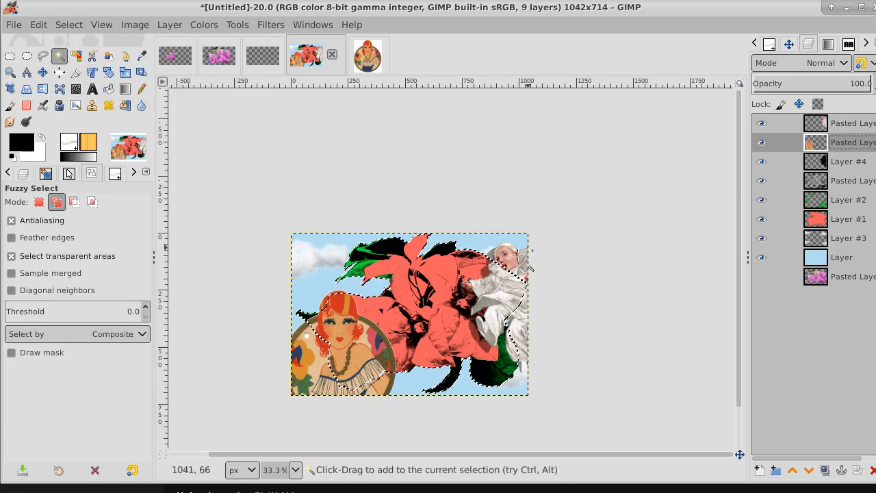
- Try an opacity of 72.5 on the portrait layer, undo it and clear the flower selection
click(840, 86)
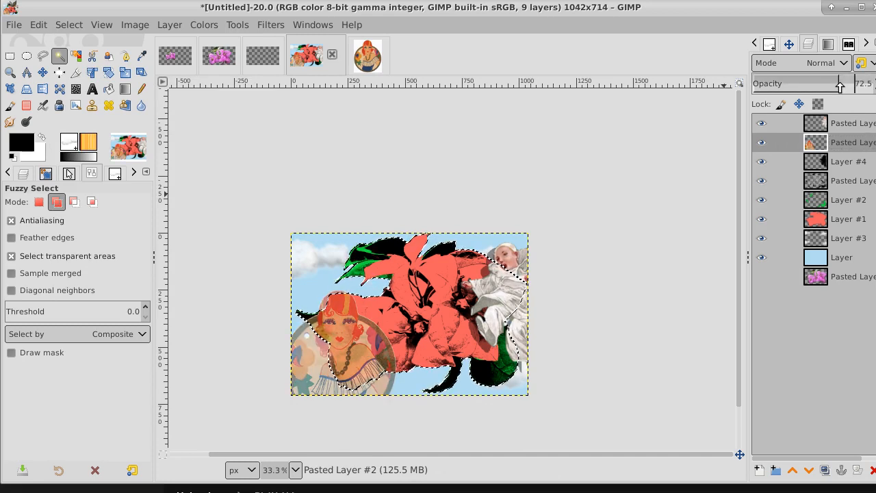
key(ctrl+z)
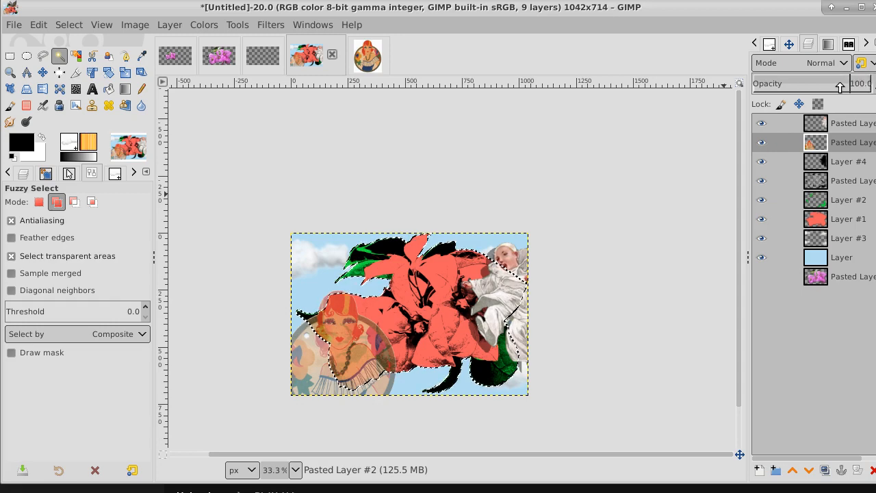
click(69, 26)
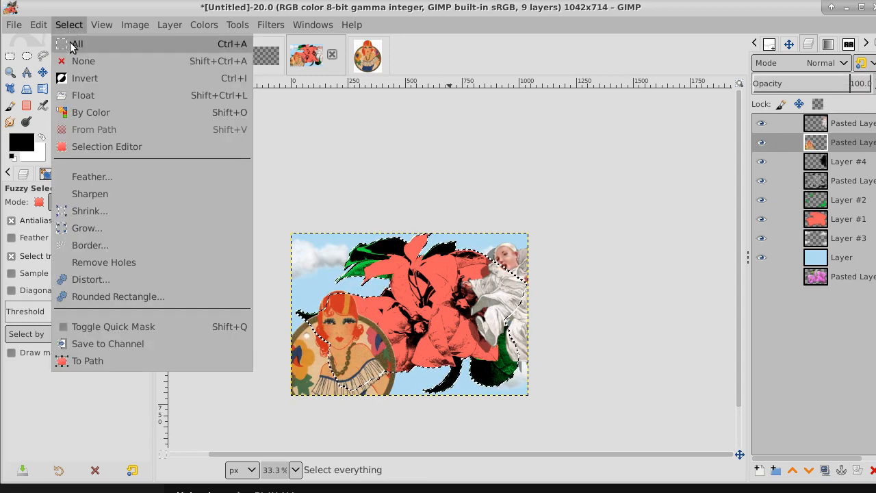
click(80, 62)
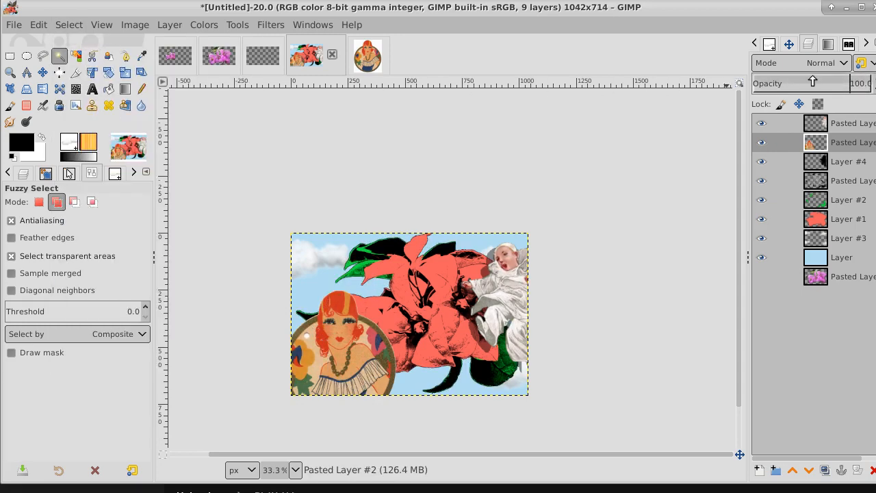
- Undo the deselection and invert the flower selection to cover the area outside the flower
click(39, 26)
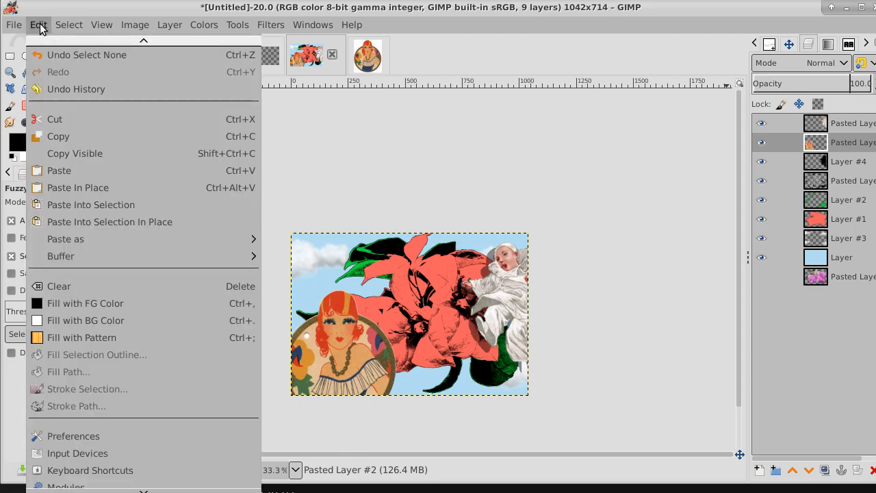
click(50, 56)
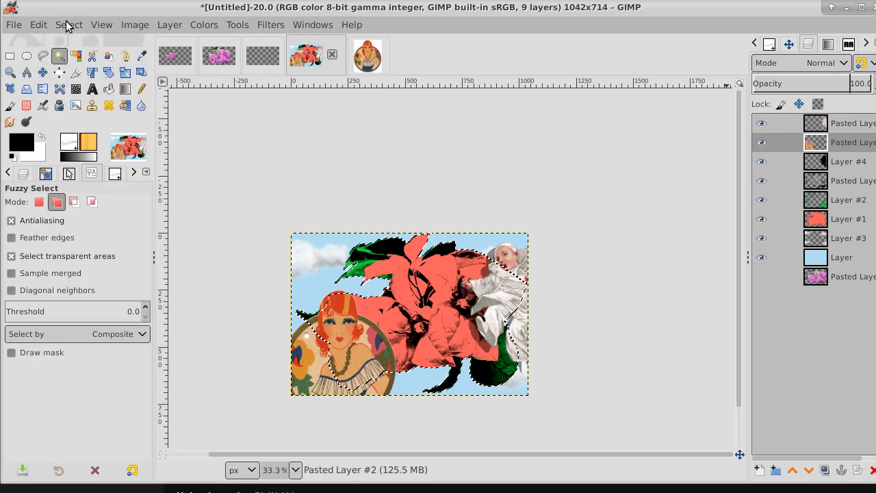
click(67, 24)
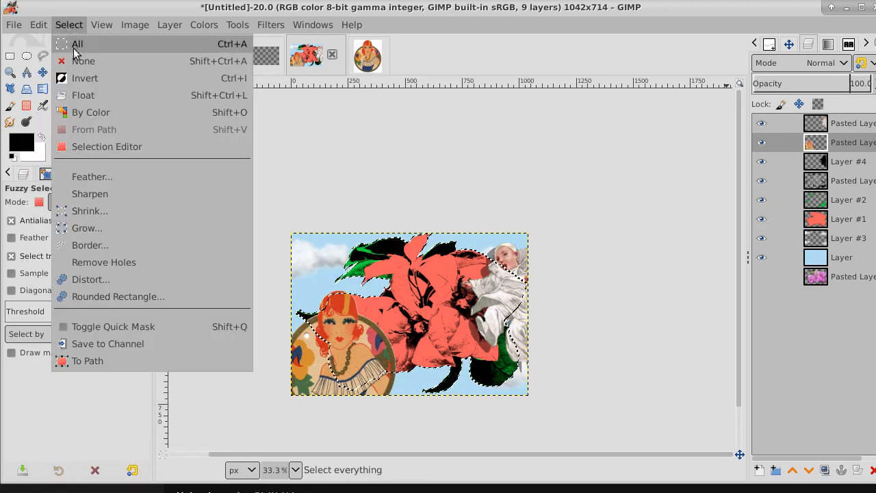
click(103, 77)
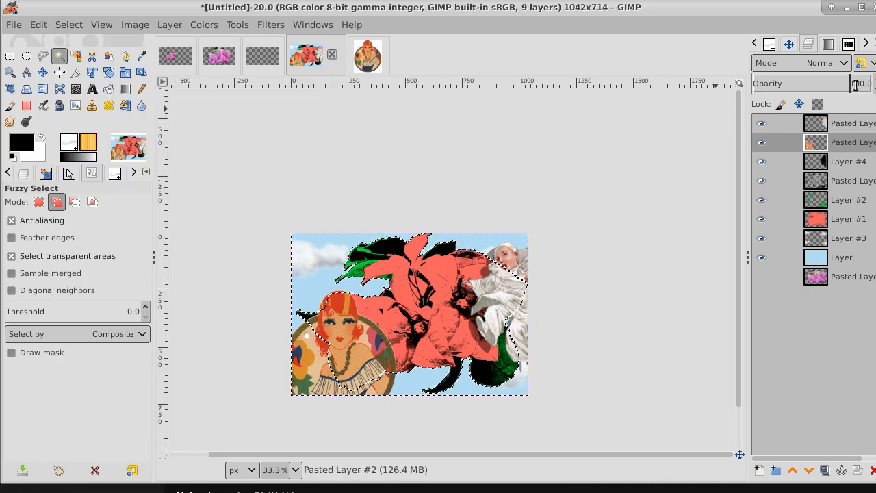
- Set the portrait layer's opacity to 81.5 and clear the selection
drag(841, 84, 872, 84)
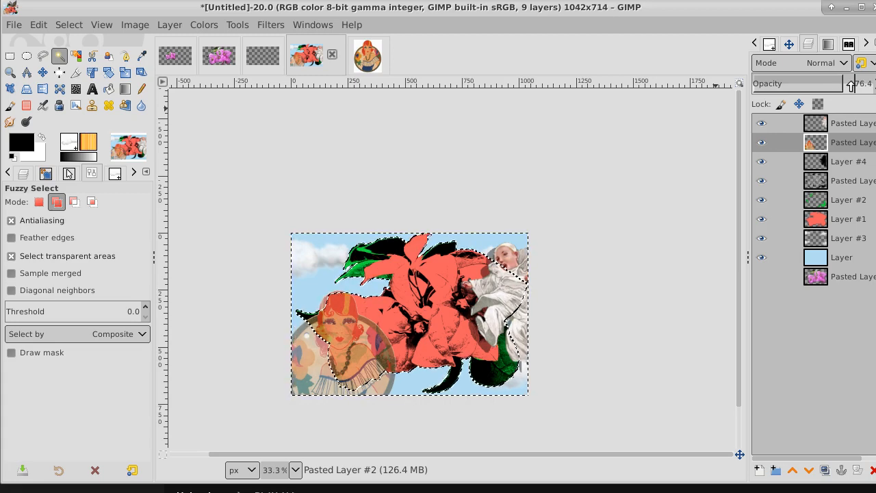
click(71, 26)
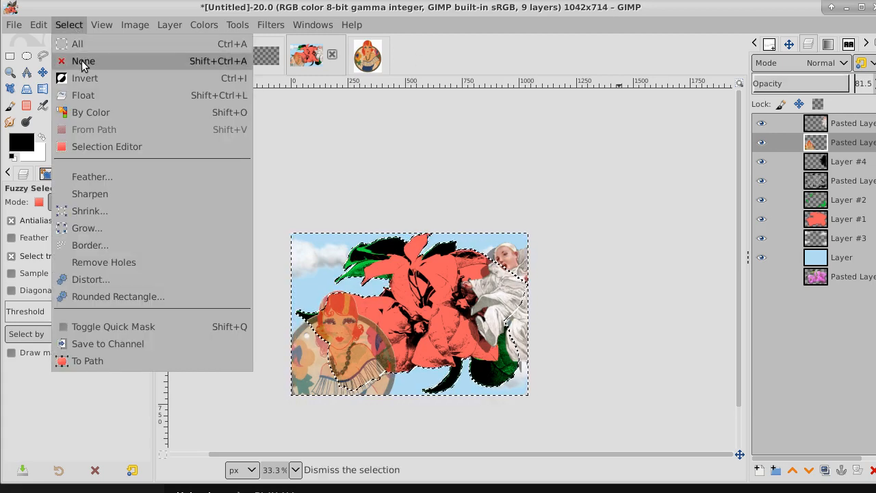
click(83, 61)
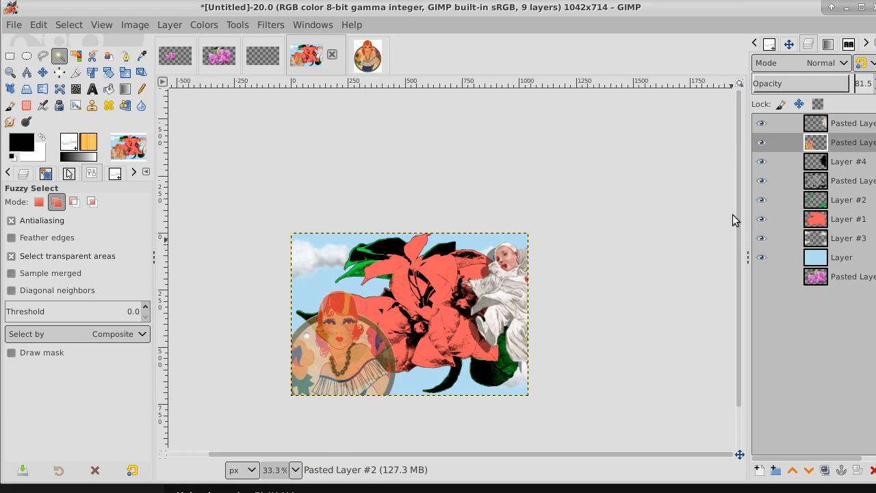
drag(739, 202, 739, 250)
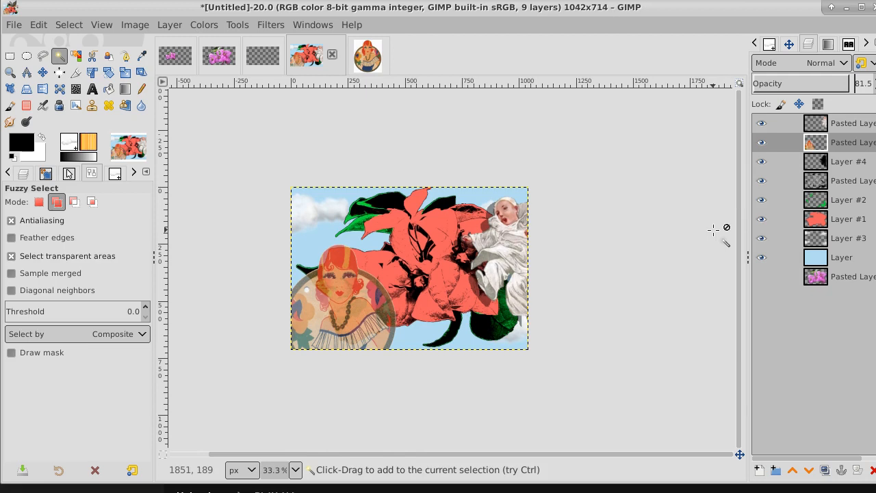
click(19, 26)
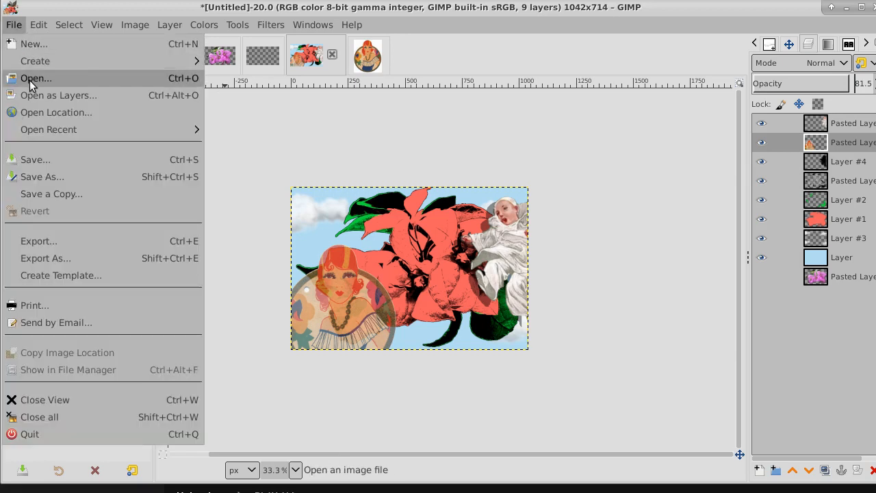
click(35, 78)
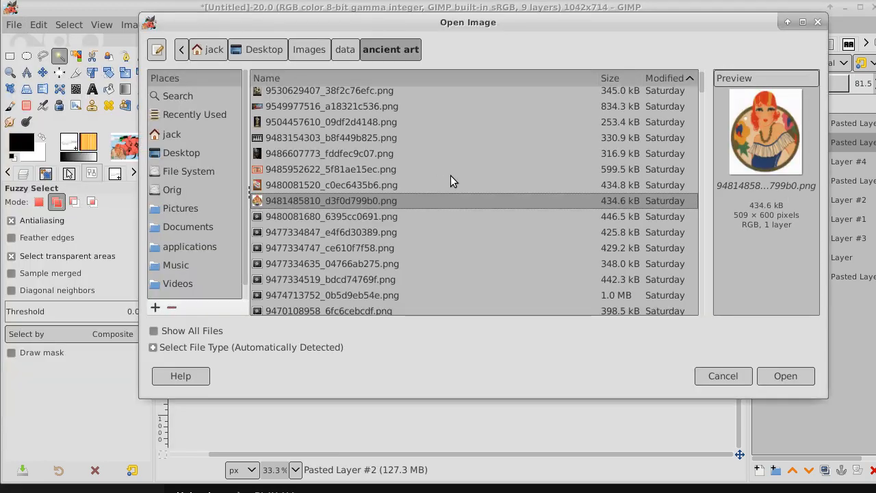
click(316, 212)
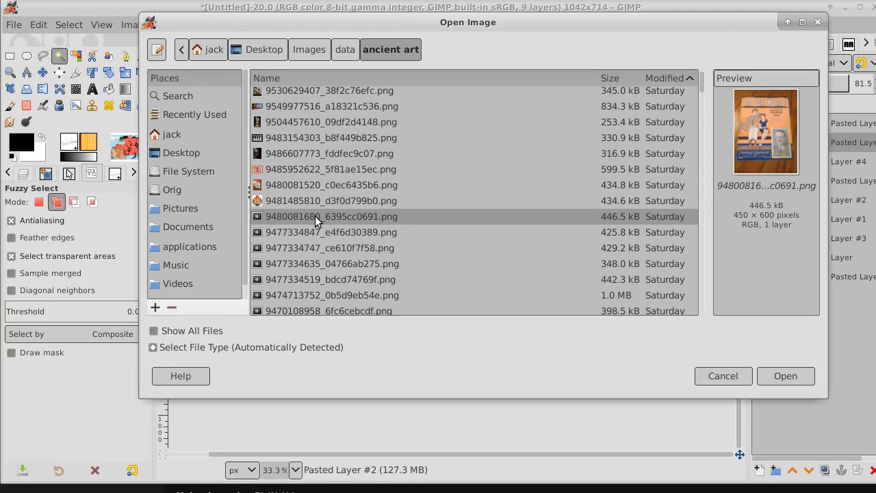
click(316, 234)
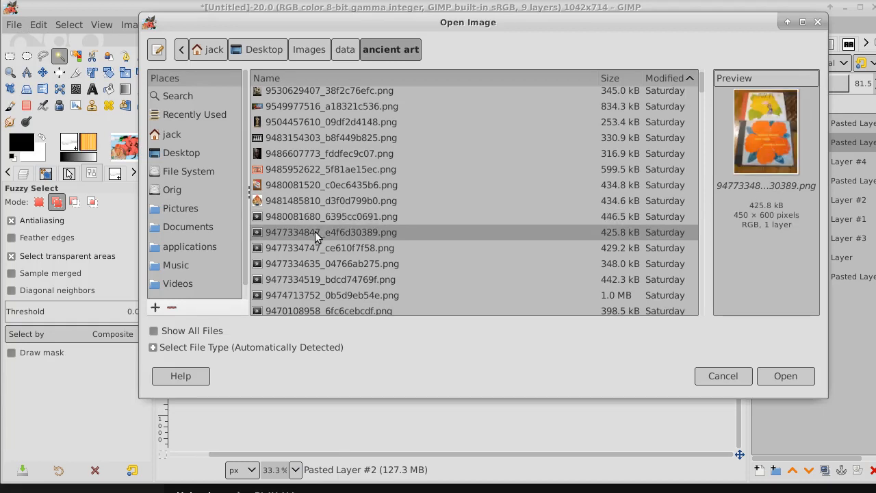
click(316, 248)
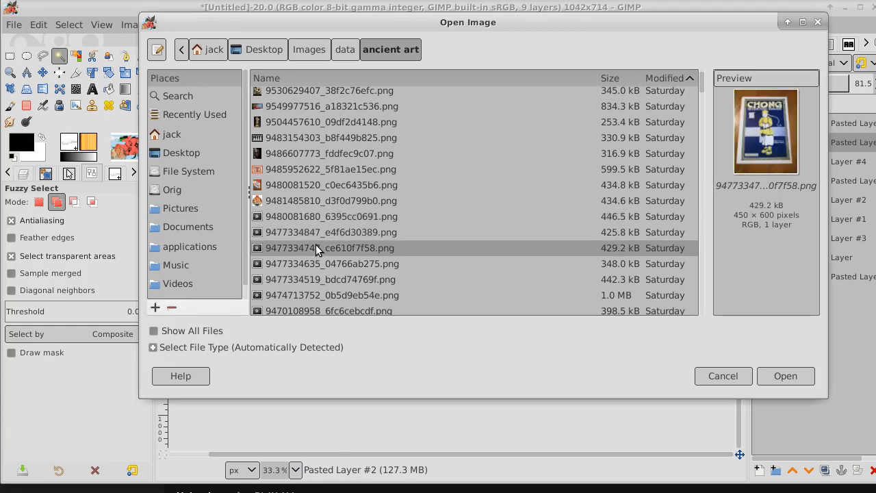
key(Down)
key(Down)
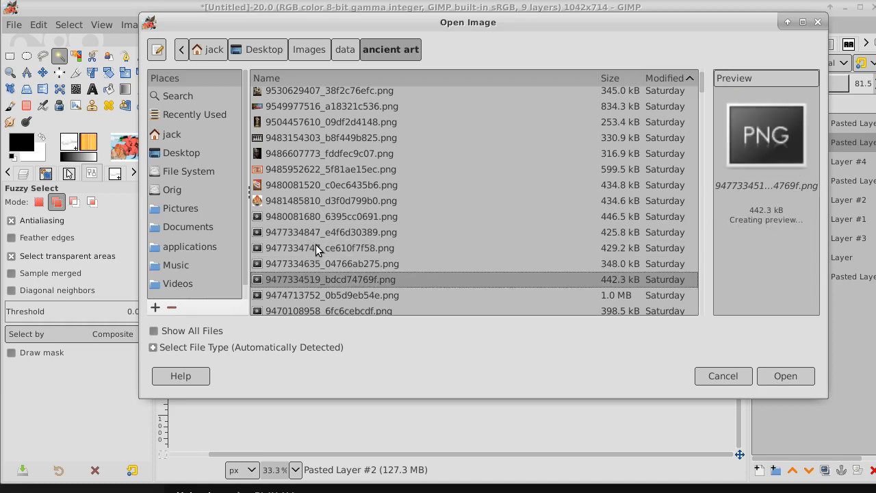
key(Down)
key(Down)
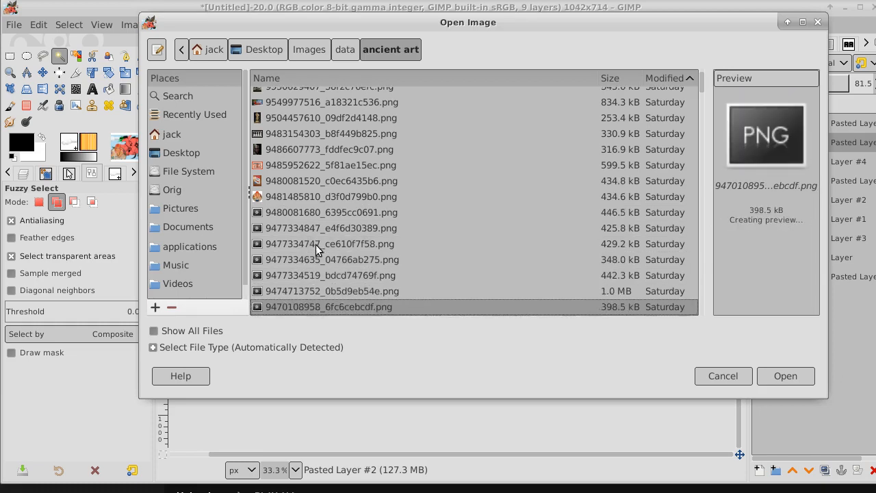
key(Down)
key(Down)
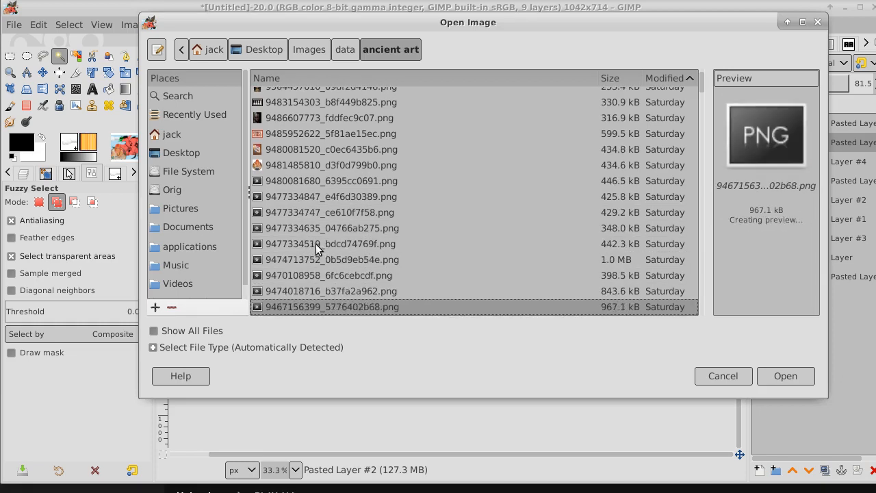
key(Down)
key(Down)
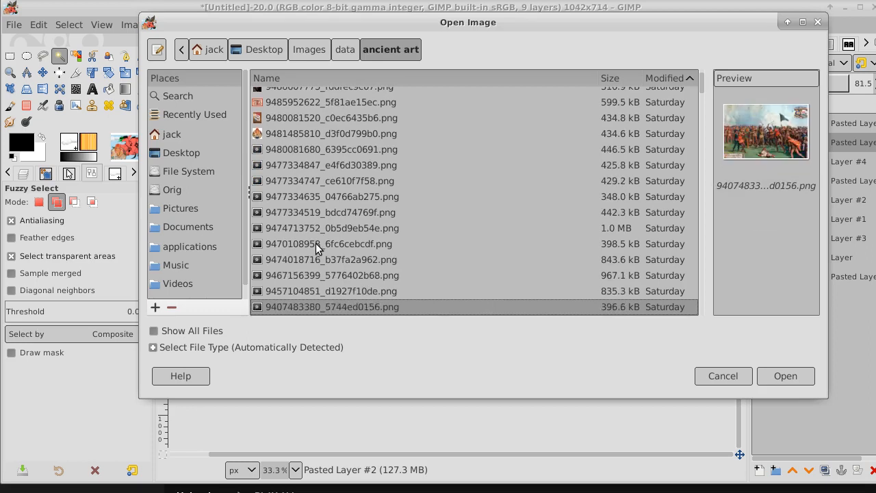
key(Down)
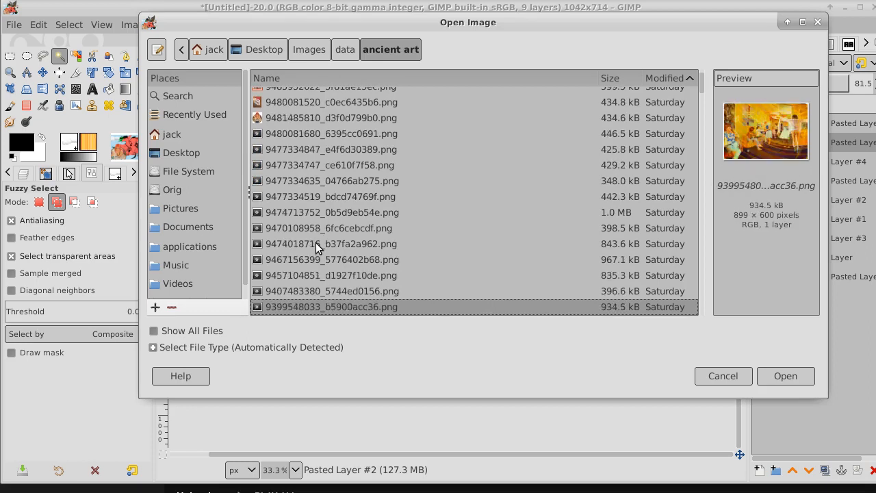
key(Down)
key(Down)
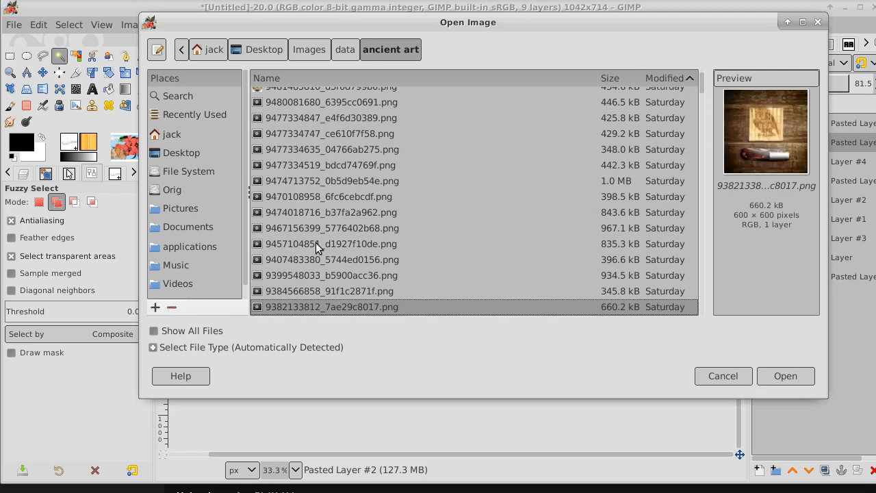
click(804, 376)
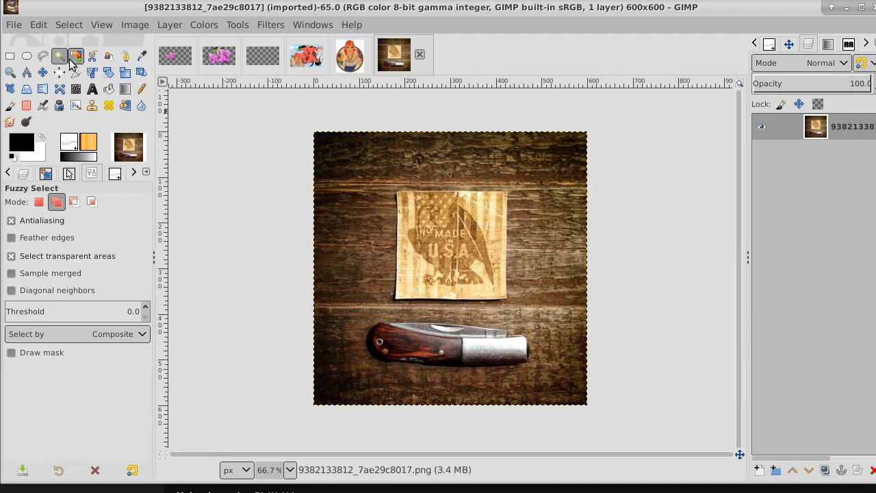
- Select a rectangle of about 259 × 249 px around the "Made in USA" paper above the knife and copy it
click(308, 56)
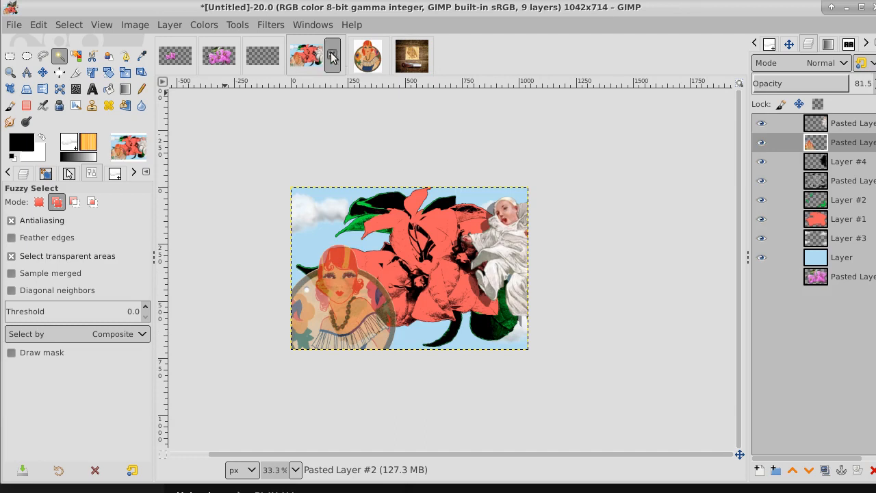
click(412, 59)
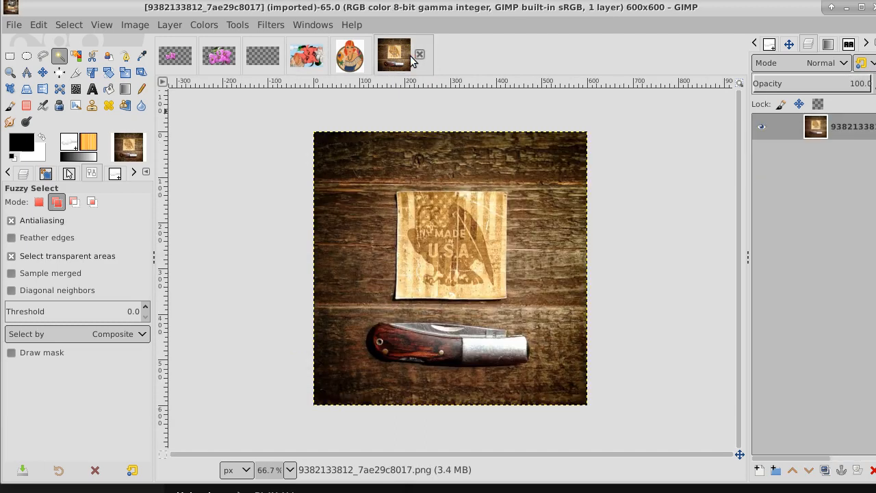
click(9, 56)
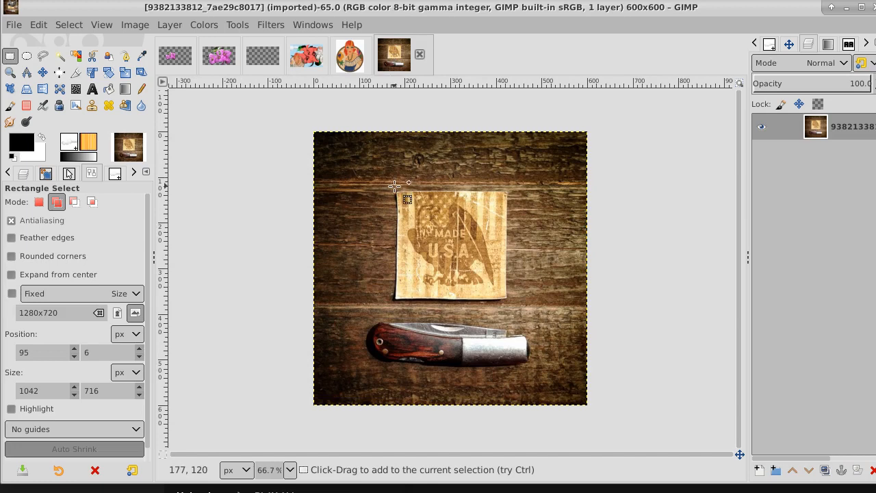
drag(392, 188, 509, 301)
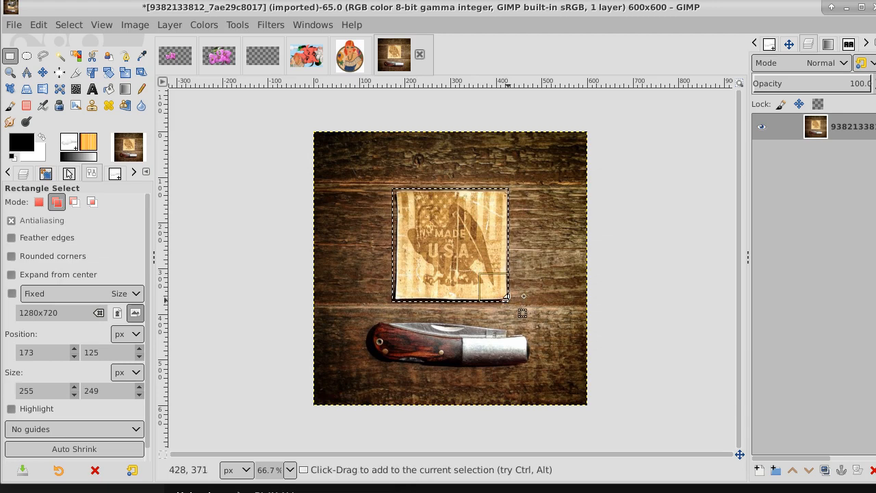
key(ctrl+z)
drag(507, 250, 506, 250)
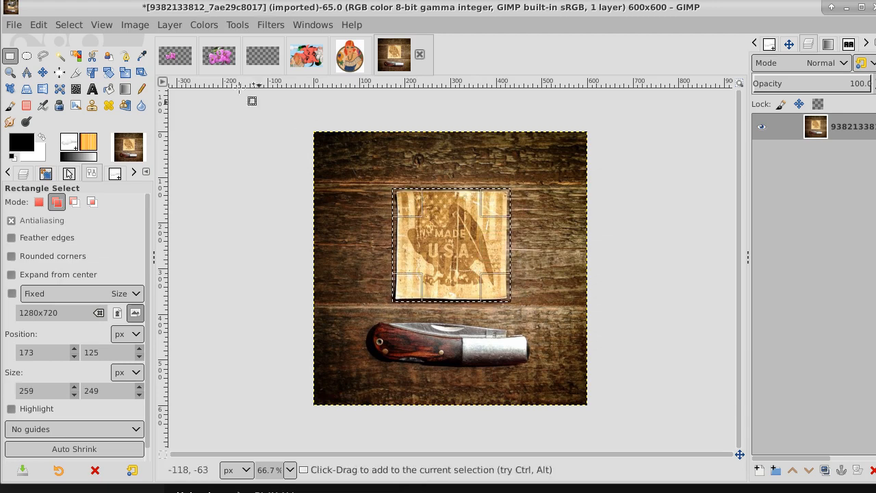
click(39, 25)
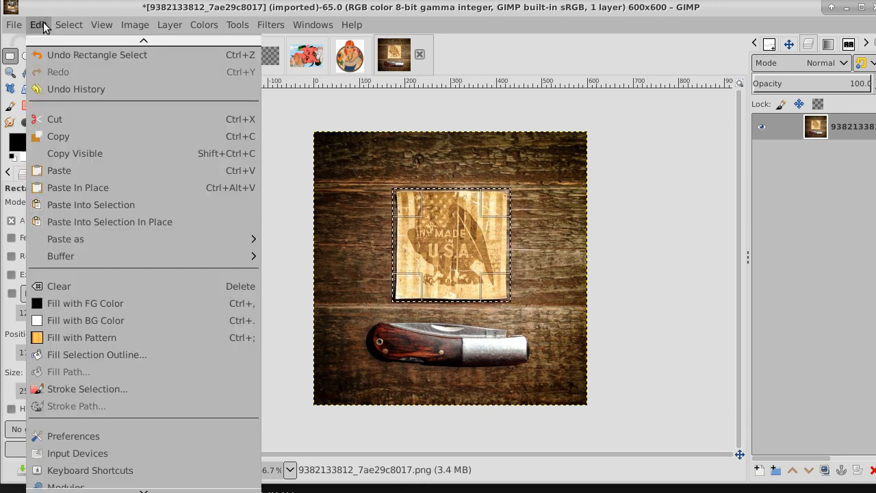
click(55, 136)
- Paste the copied paper as a new layer in the flower collage and move it below the white-robed figure
click(319, 53)
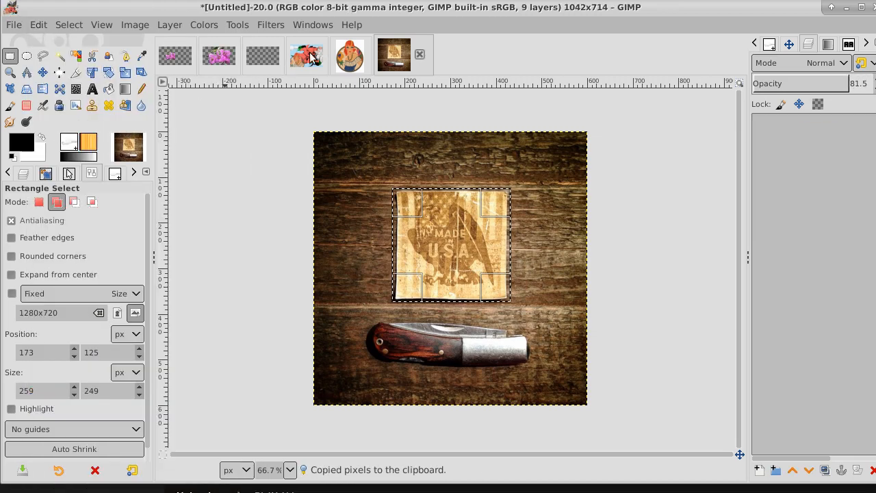
click(39, 26)
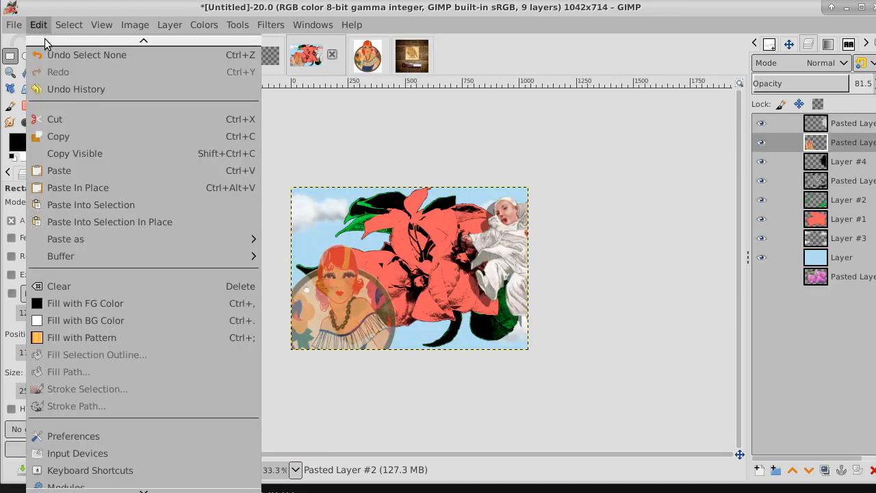
mouse_move(104, 236)
click(327, 238)
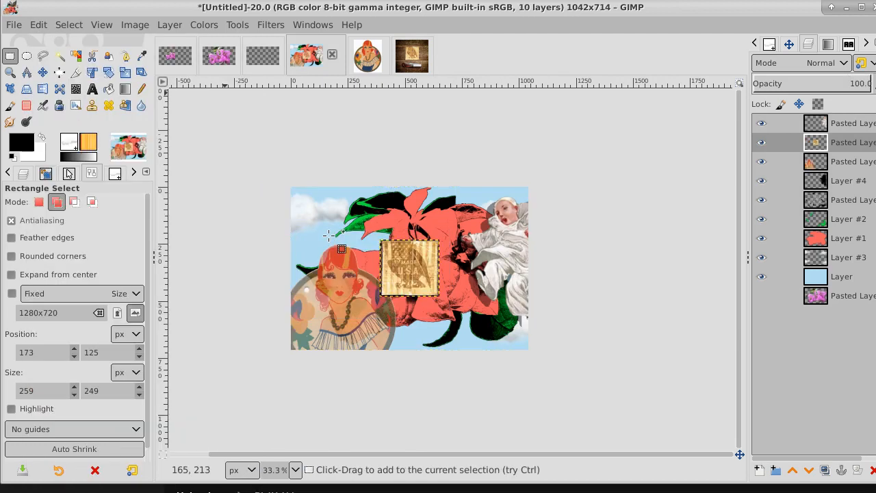
click(42, 72)
drag(409, 260, 495, 310)
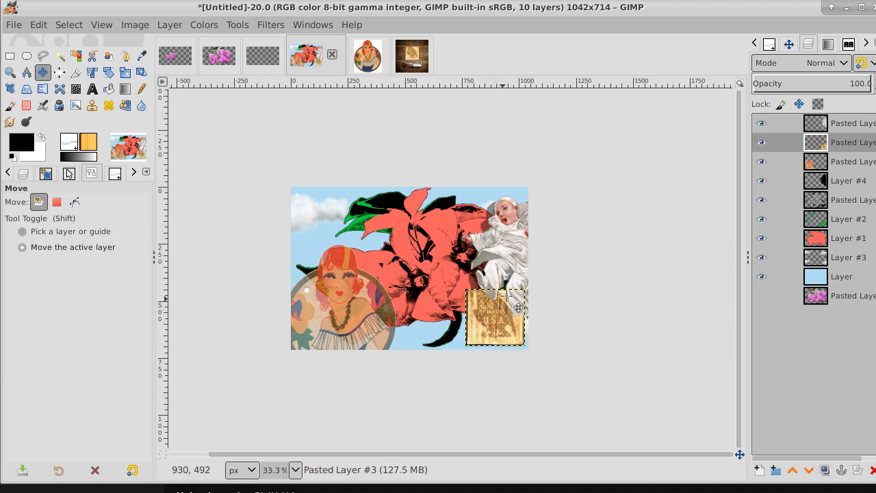
- Set the pasted paper layer's opacity to 84.8 and expand the layer to the image size
mouse_move(850, 84)
mouse_down()
mouse_move(839, 83)
mouse_move(852, 84)
mouse_up()
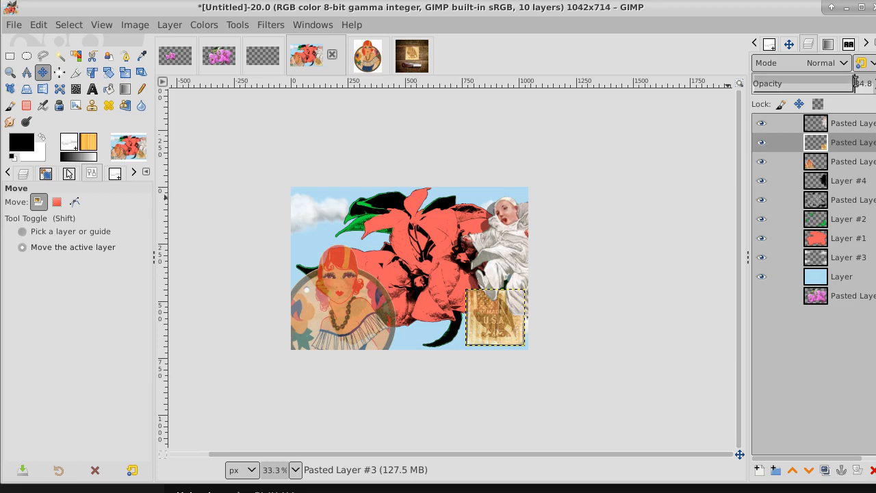
right_click(853, 142)
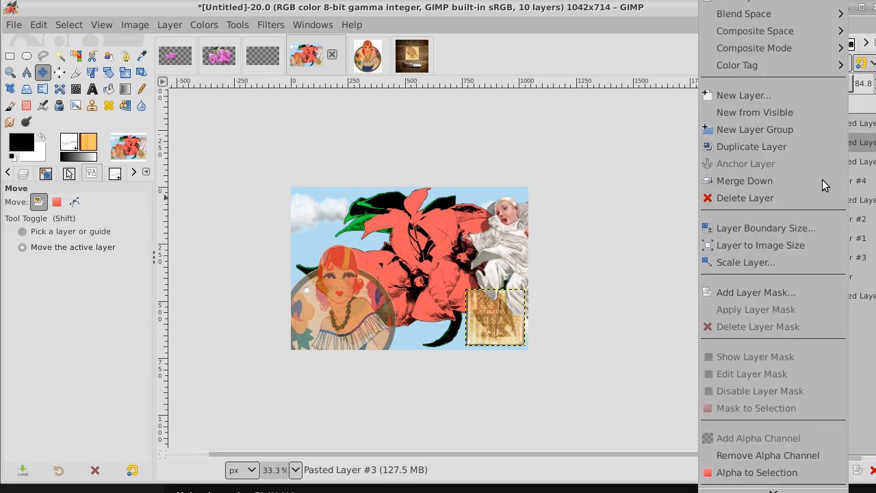
click(792, 245)
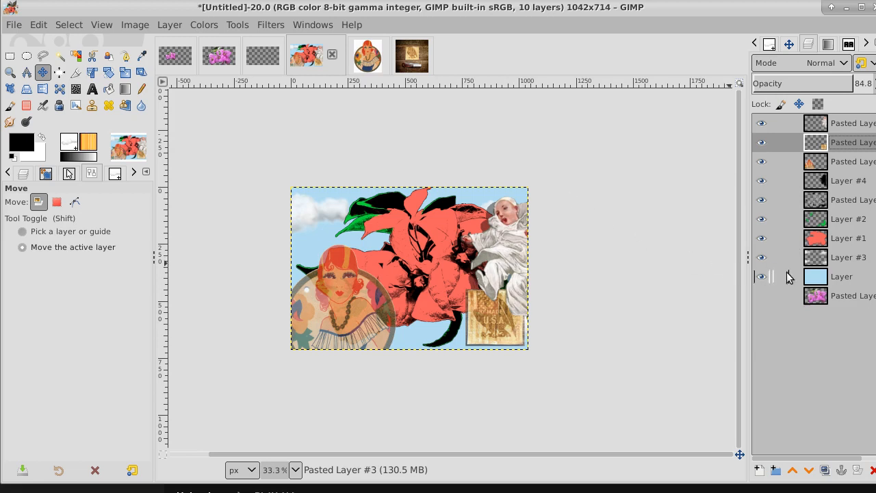
- Add a new transparent 1042 × 714 px layer directly above the light blue sky layer
click(845, 278)
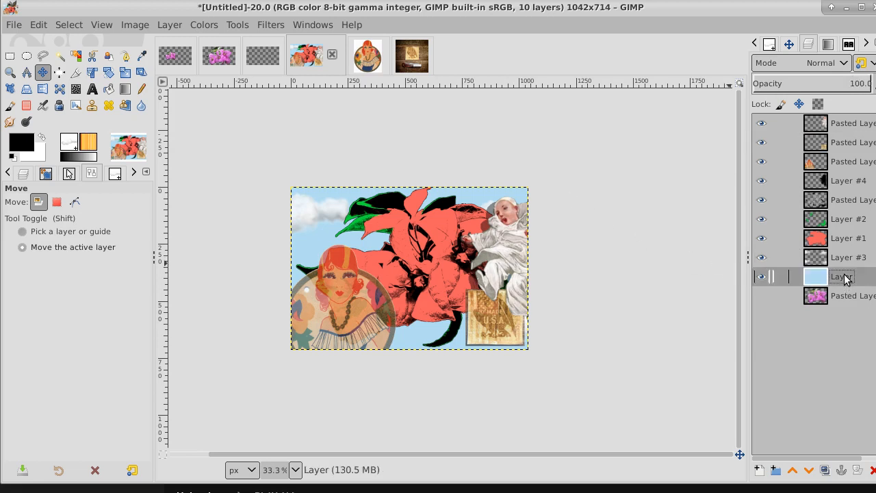
click(760, 470)
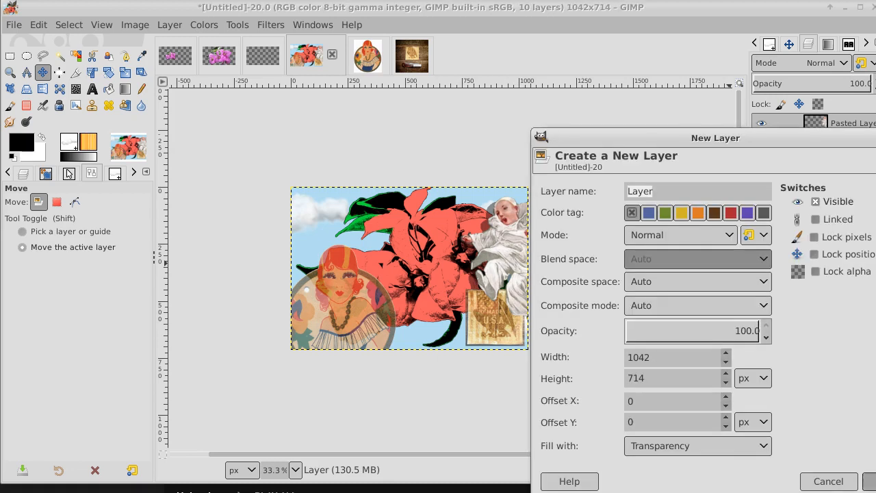
click(839, 476)
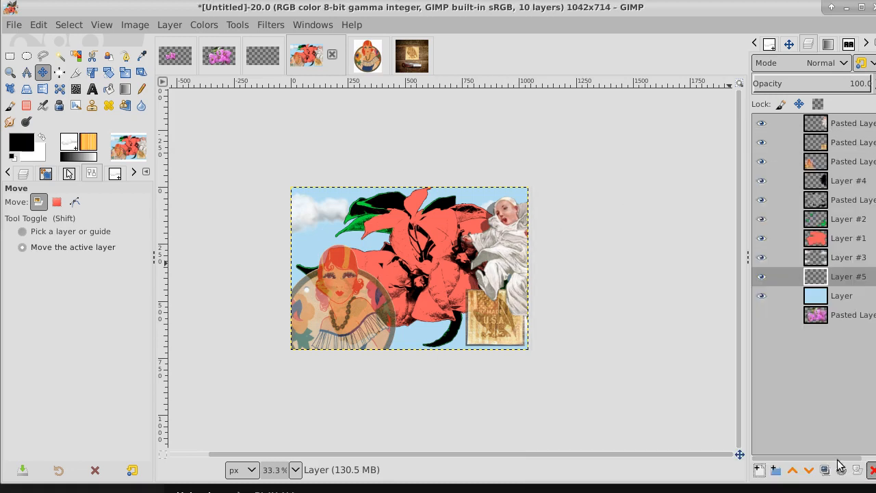
- Look through the Paintbrush's available brushes, from the cloud and flower shapes to the stamp, text and weed shapes
click(8, 105)
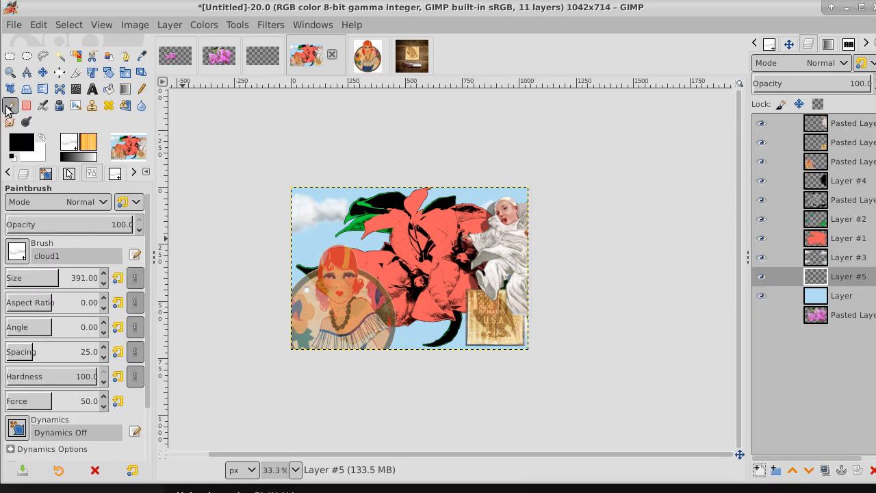
click(18, 252)
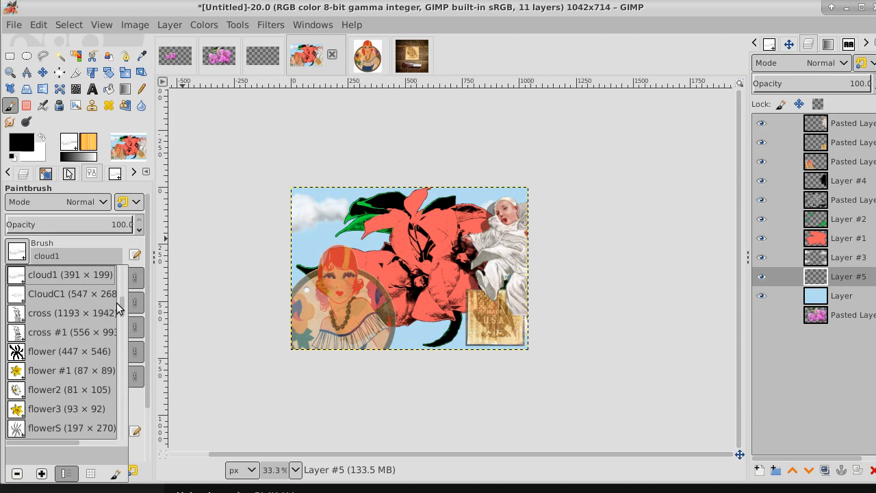
drag(120, 307, 121, 325)
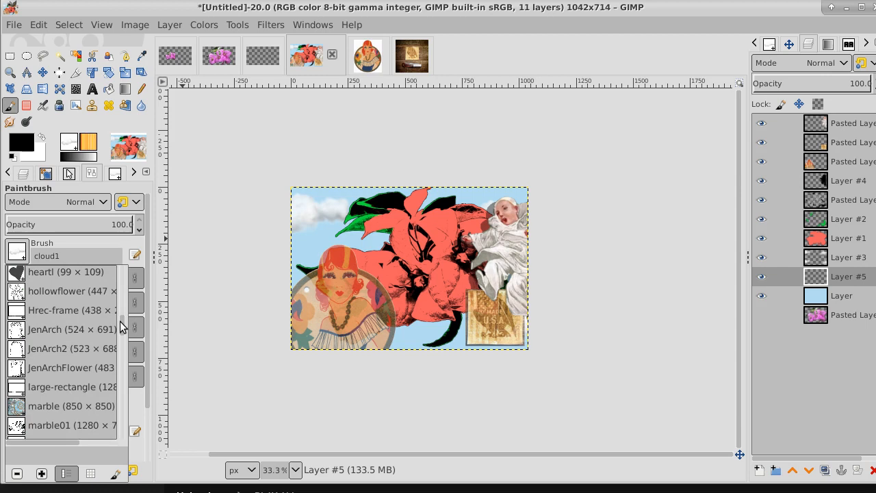
drag(121, 326, 122, 335)
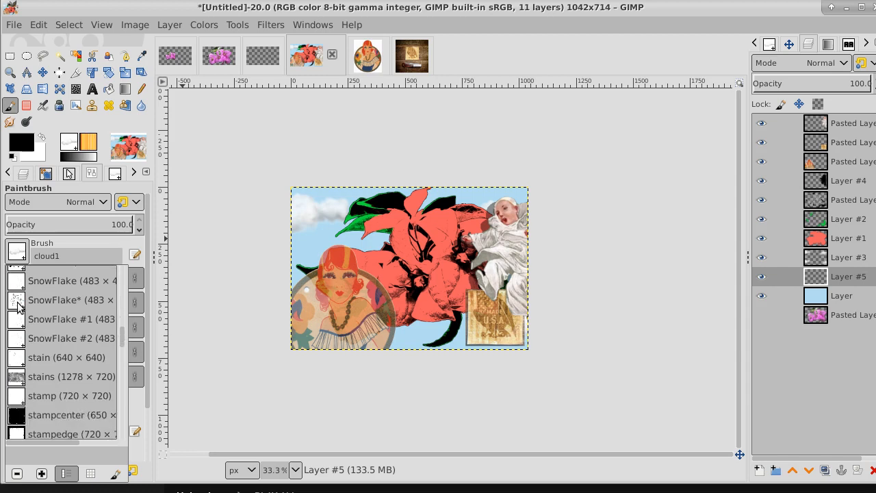
drag(122, 330, 121, 349)
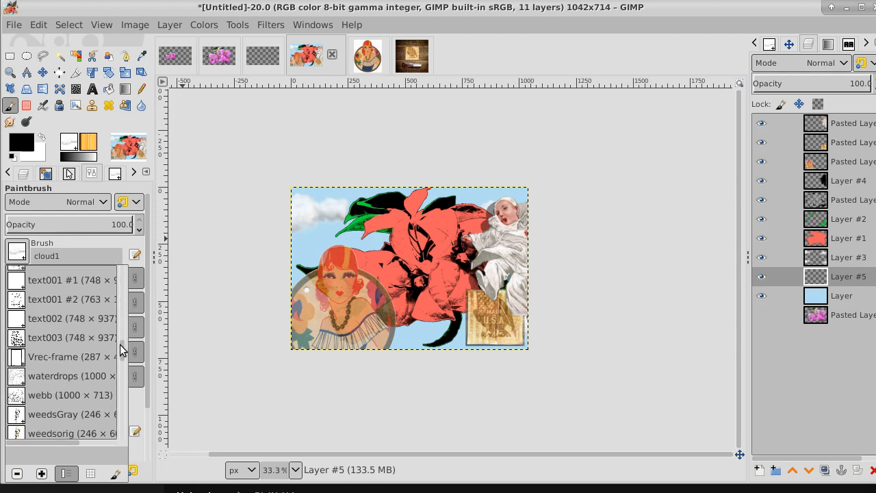
drag(122, 349, 125, 338)
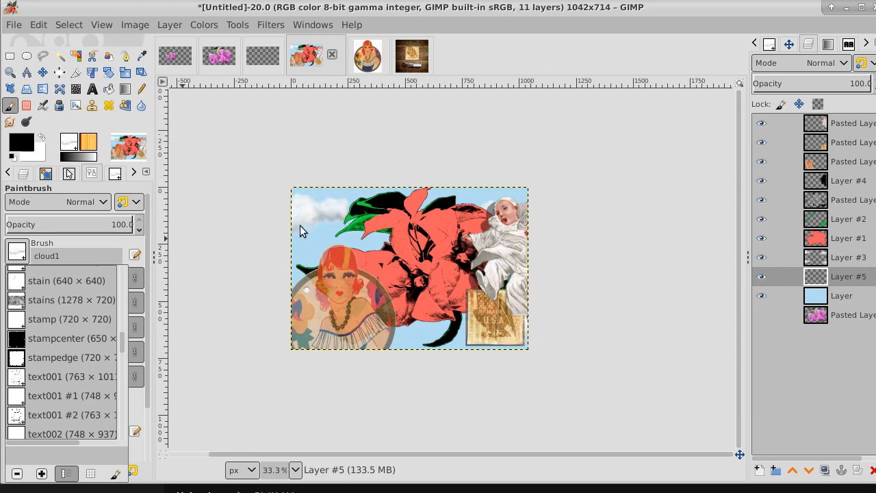
click(852, 127)
- Activate the topmost pasted layer and open its layer commands
click(851, 125)
right_click(850, 124)
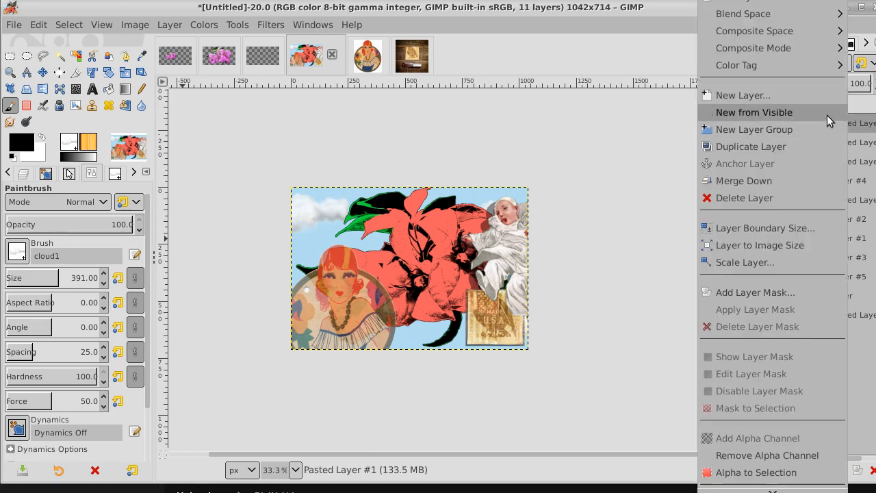
- Create a layer from everything visible in the collage, then copy its full contents and paste them as a new image
click(828, 114)
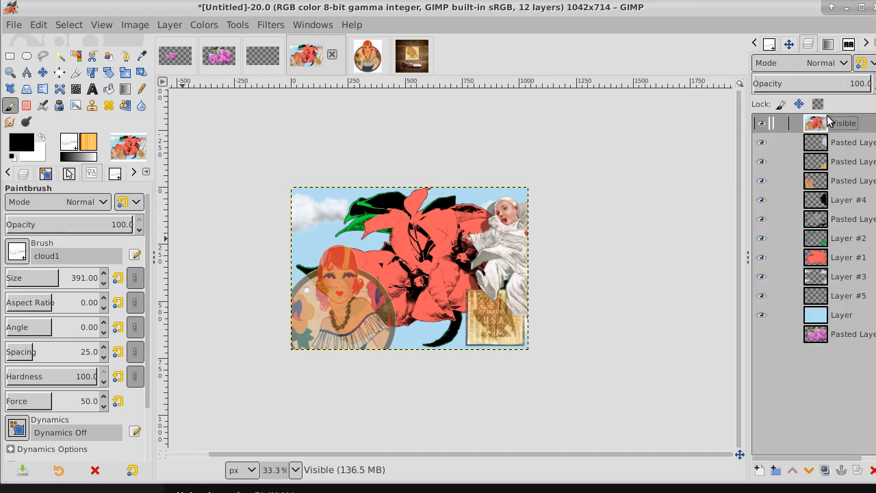
click(65, 26)
click(74, 48)
click(39, 24)
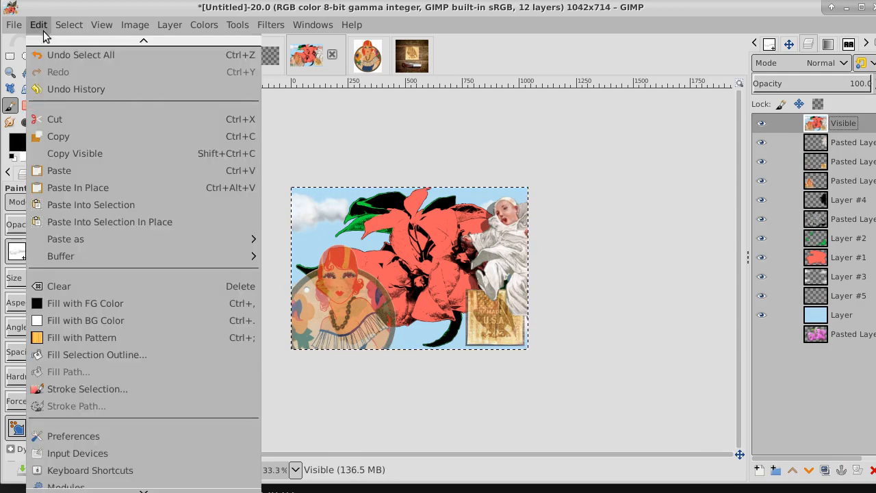
click(58, 137)
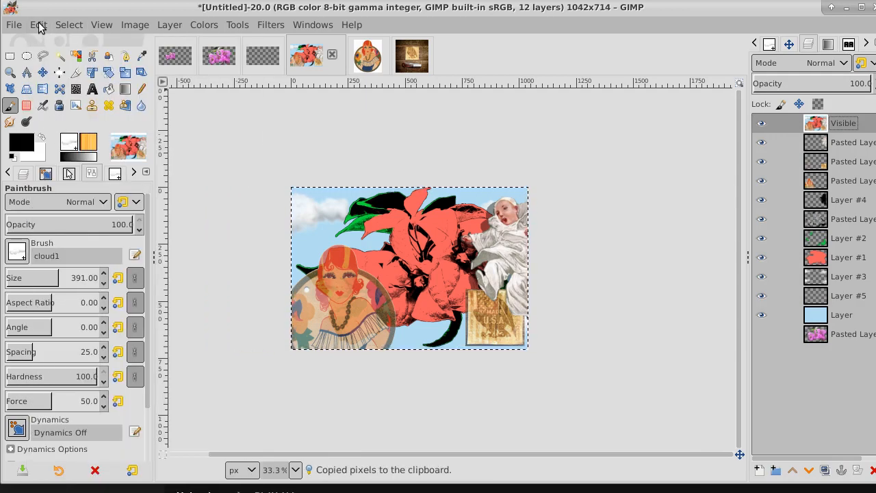
click(38, 24)
mouse_move(83, 242)
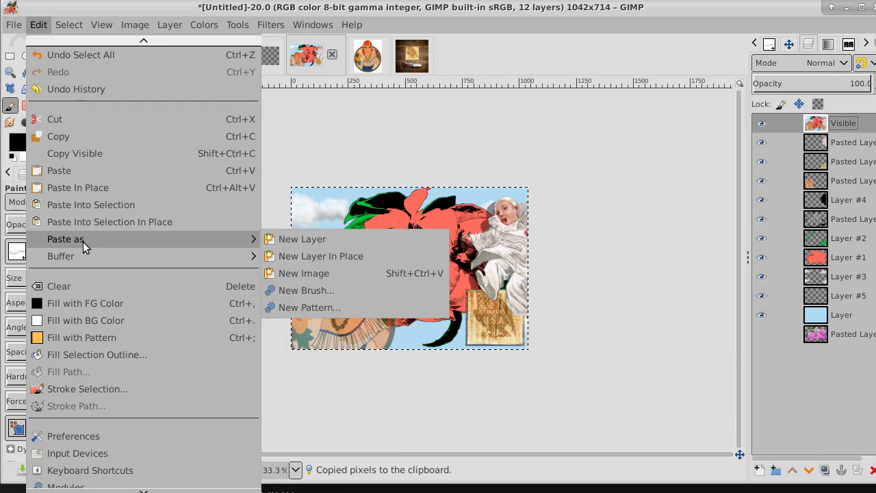
click(317, 273)
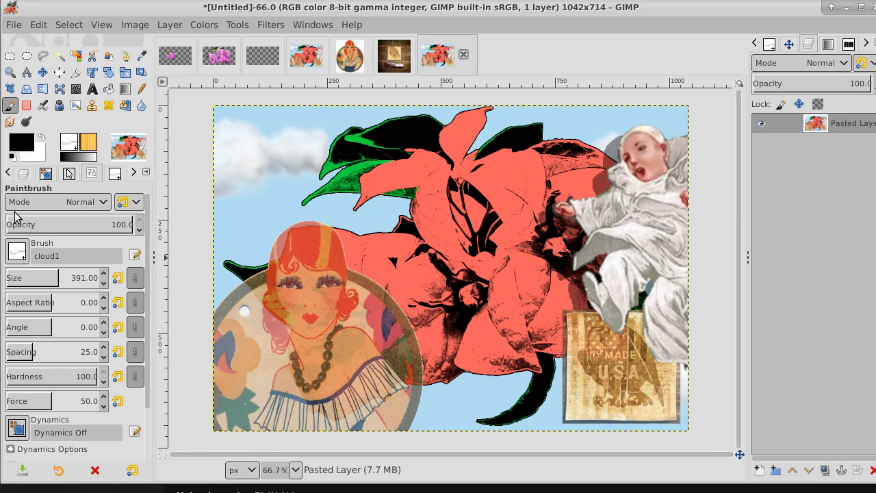
- Add a transparent 1042 × 714 px layer and paint the stampedge brush once in black at size 720, against the canvas's left edge
click(19, 252)
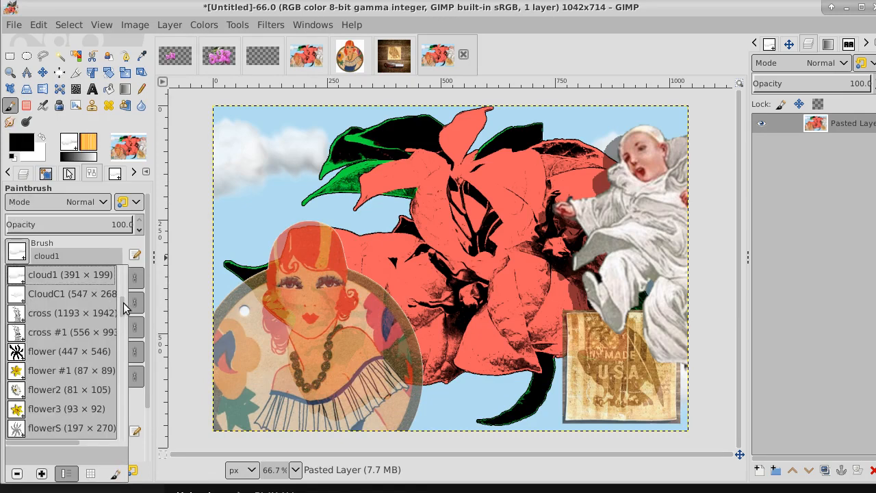
drag(124, 308, 123, 350)
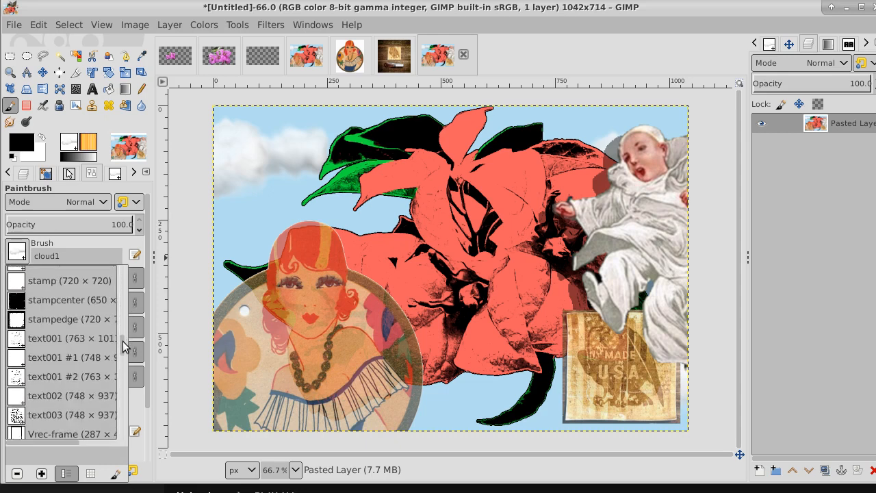
click(16, 319)
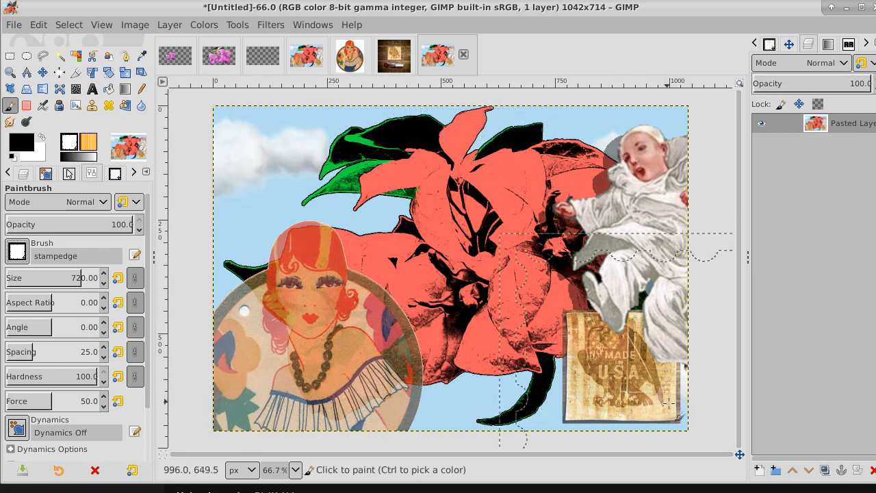
click(757, 471)
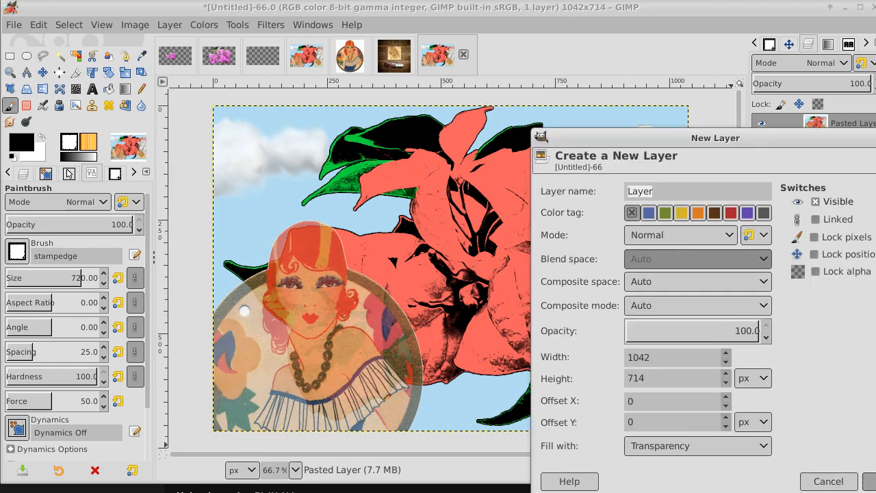
key(Return)
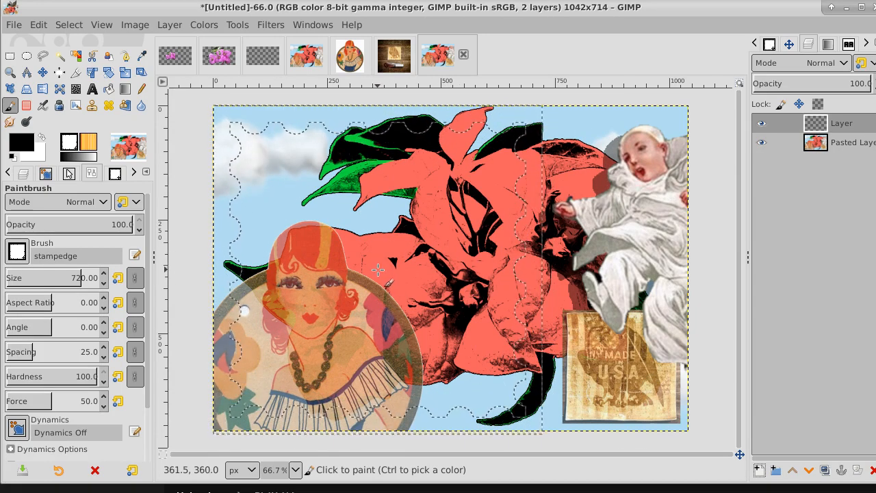
click(378, 270)
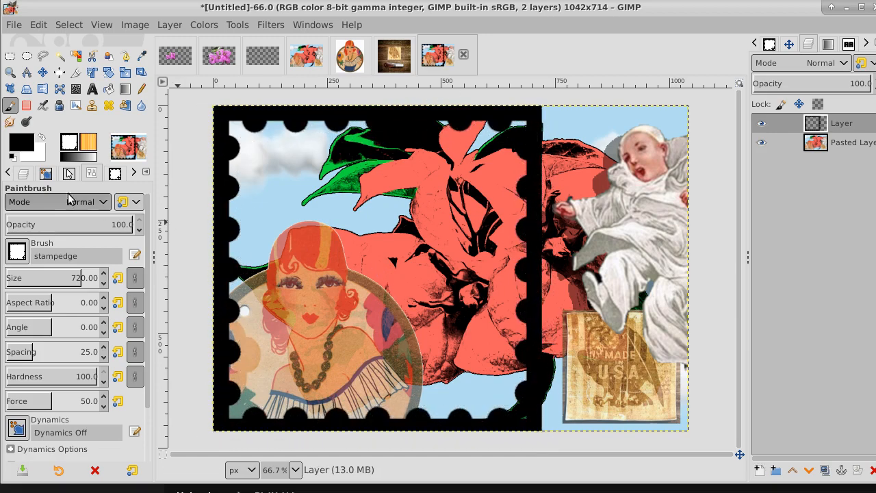
- Scale the stamp frame layer without keeping its aspect ratio to about 1639 × 730 px, and fit the layer to the image size
click(124, 73)
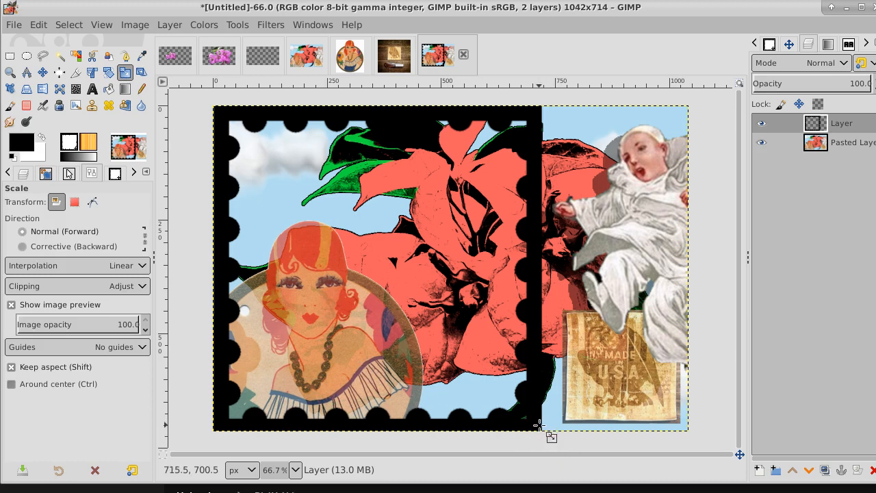
drag(539, 425, 576, 427)
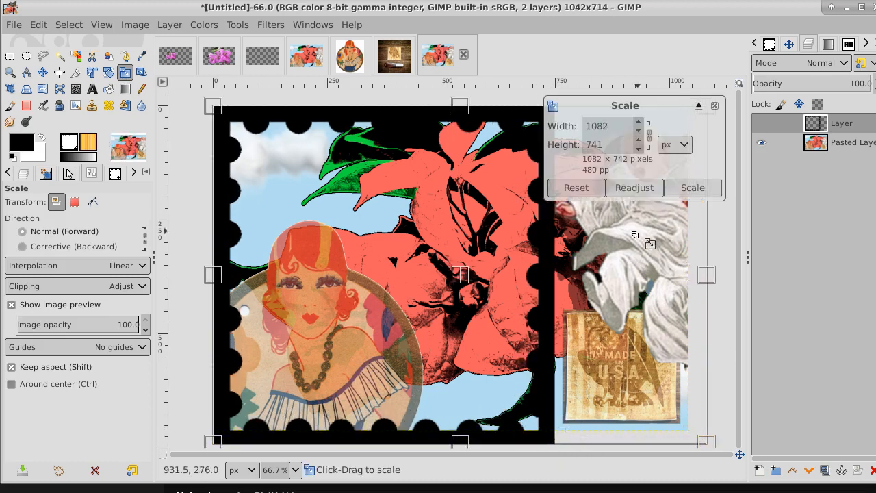
click(649, 134)
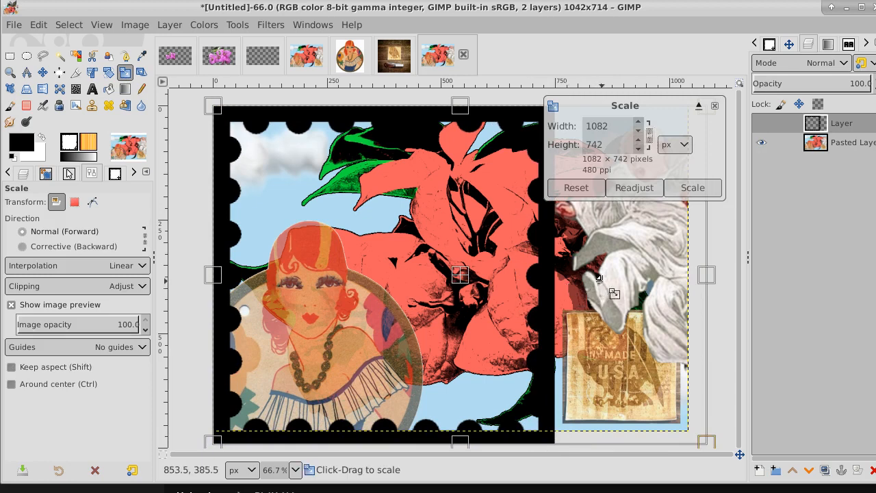
click(649, 135)
drag(710, 274, 875, 216)
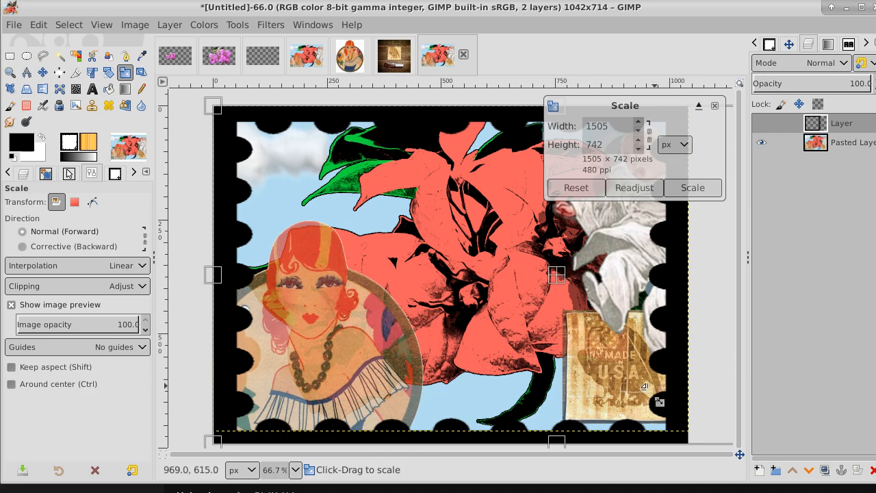
mouse_move(561, 443)
mouse_down()
mouse_move(562, 415)
mouse_move(562, 430)
mouse_up()
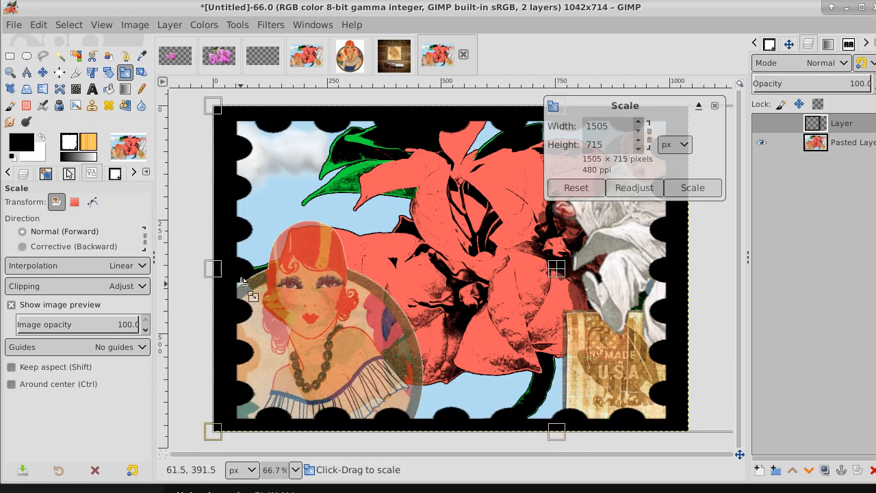
drag(216, 271, 199, 267)
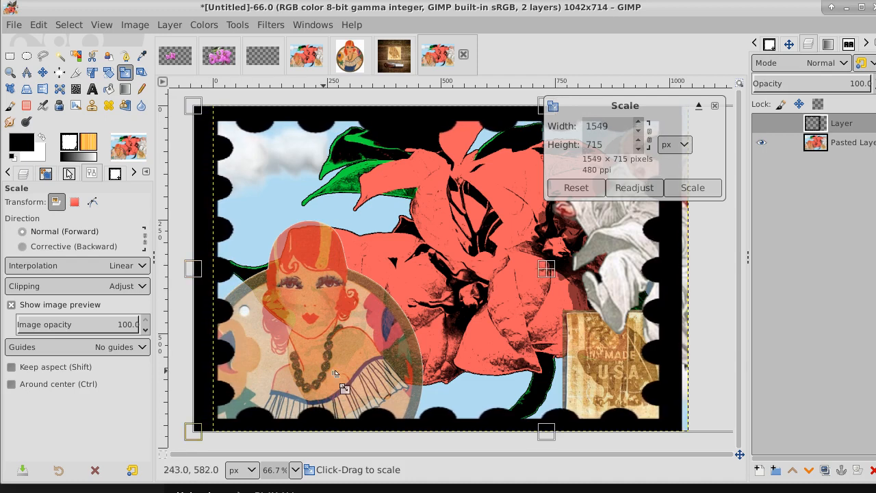
drag(539, 429, 539, 438)
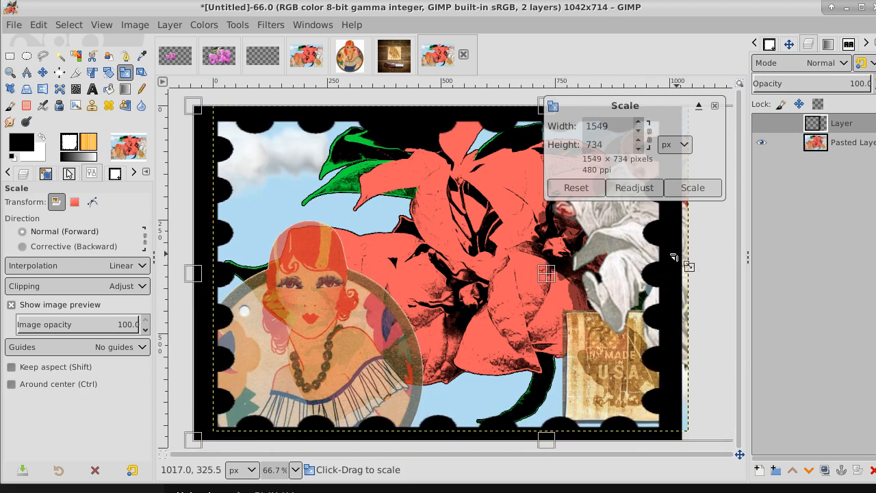
drag(674, 256, 712, 259)
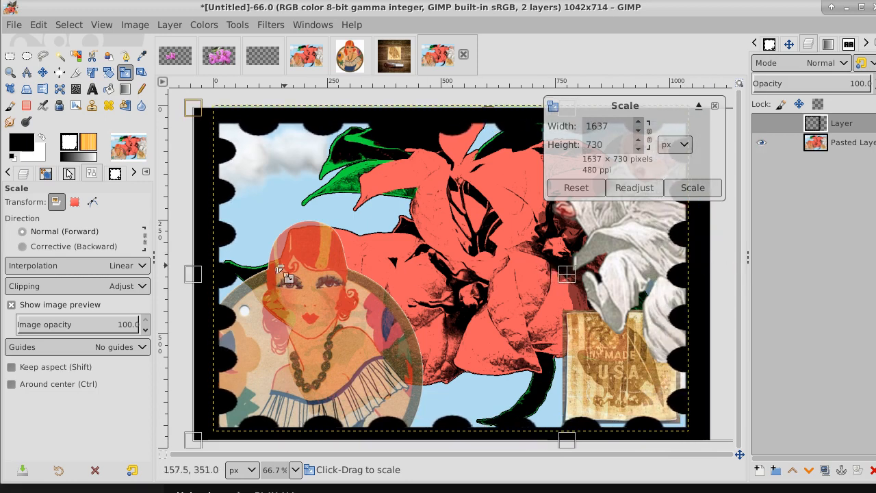
drag(196, 269, 196, 269)
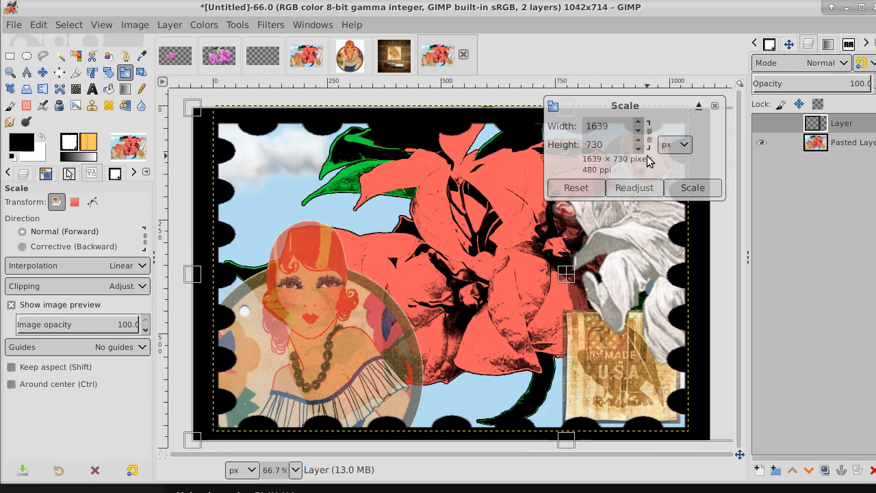
click(691, 188)
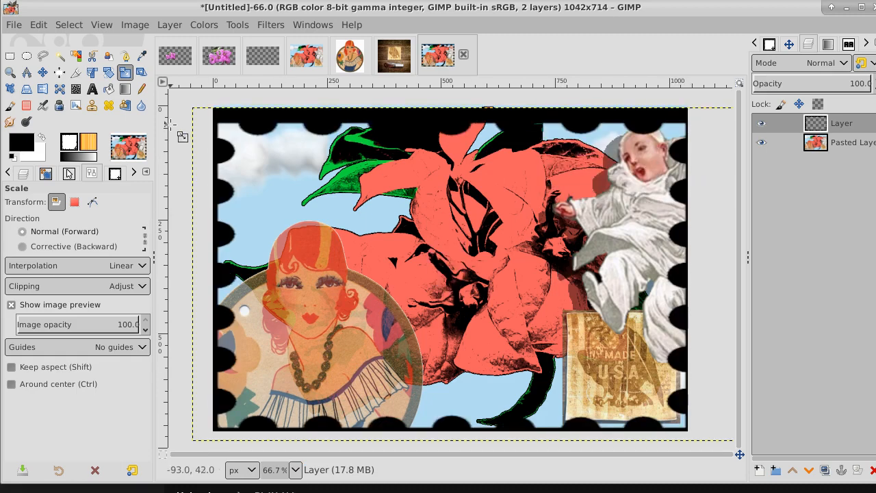
right_click(865, 130)
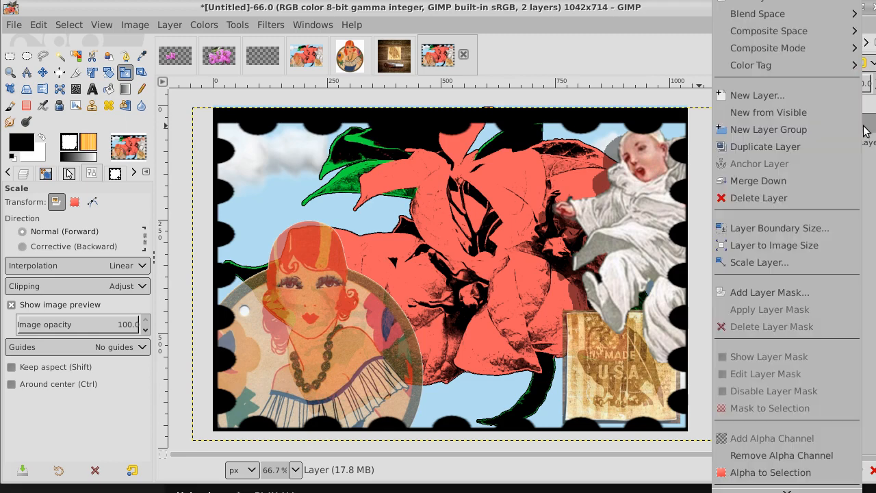
click(809, 244)
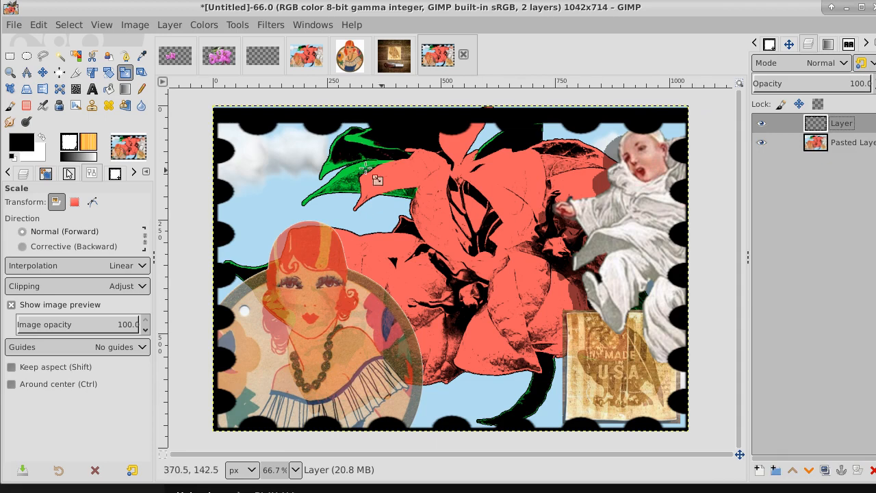
- Stretch the frame layer upward to about 1042 × 746 px and fit it to the image size again
click(403, 152)
drag(471, 119, 471, 105)
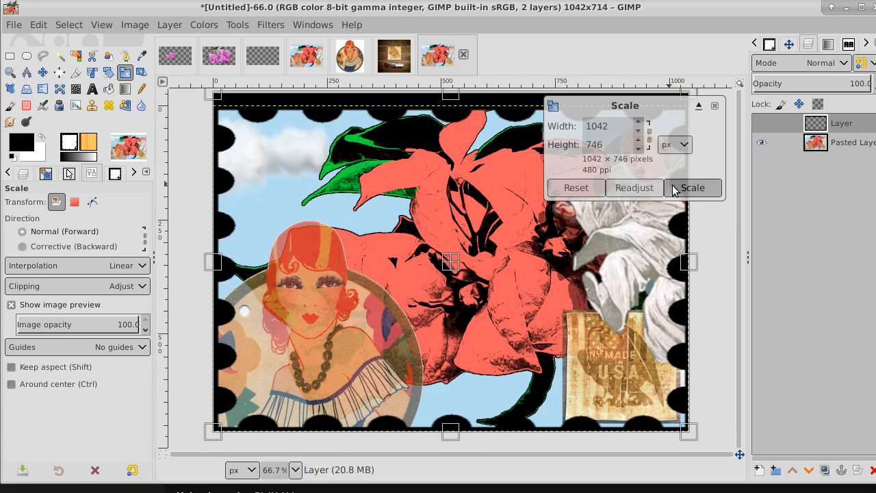
click(694, 188)
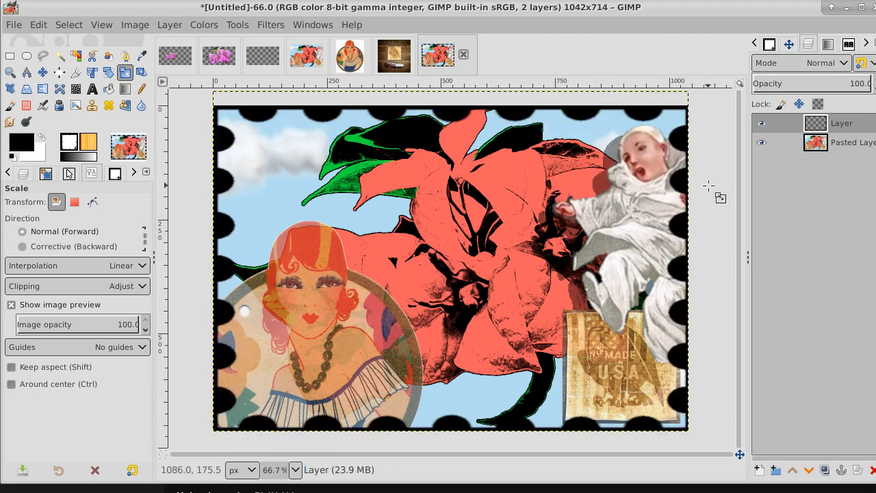
right_click(841, 128)
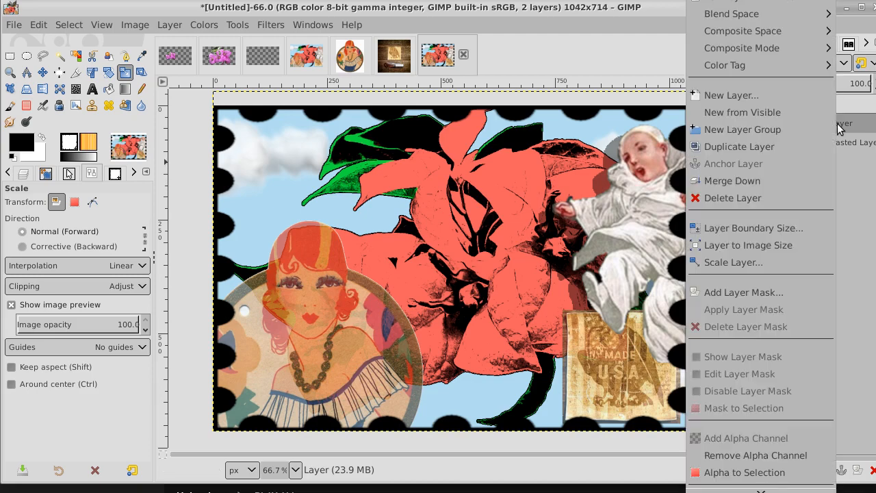
click(780, 248)
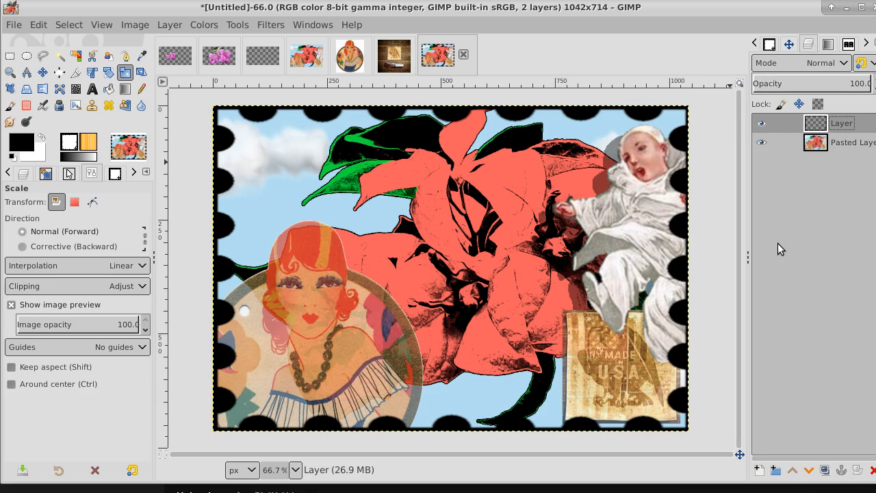
- Fuzzy-select the black stamp frame and shrink the selection twice, using 2 px for the second shrink
click(59, 58)
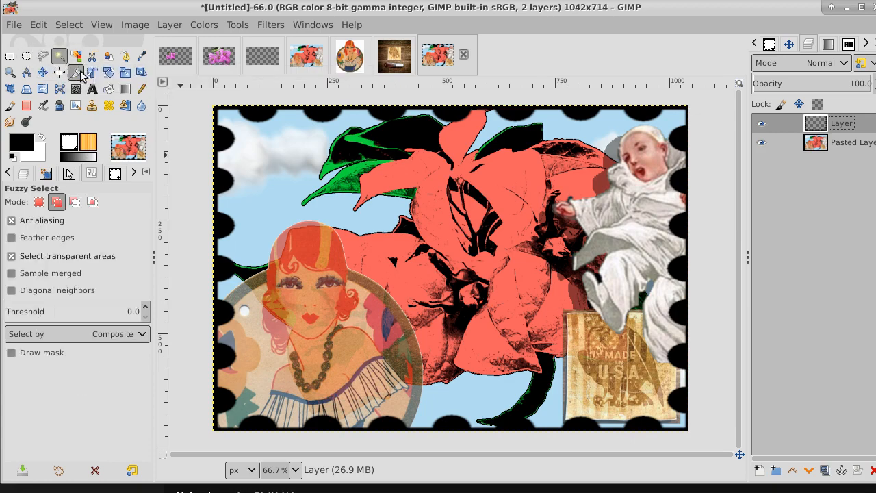
click(221, 142)
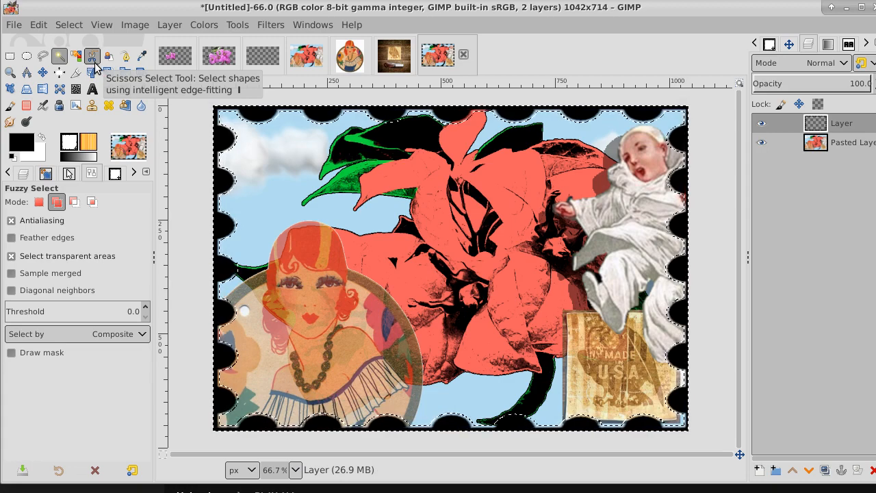
click(68, 25)
click(82, 209)
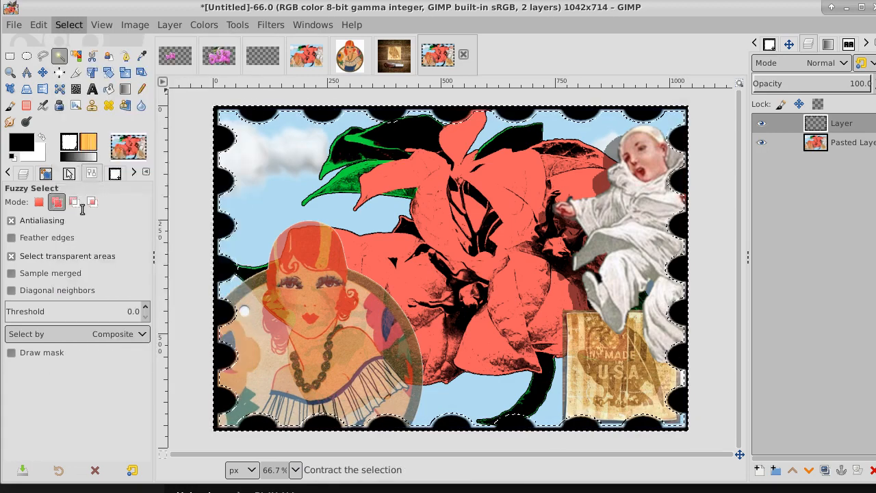
click(225, 267)
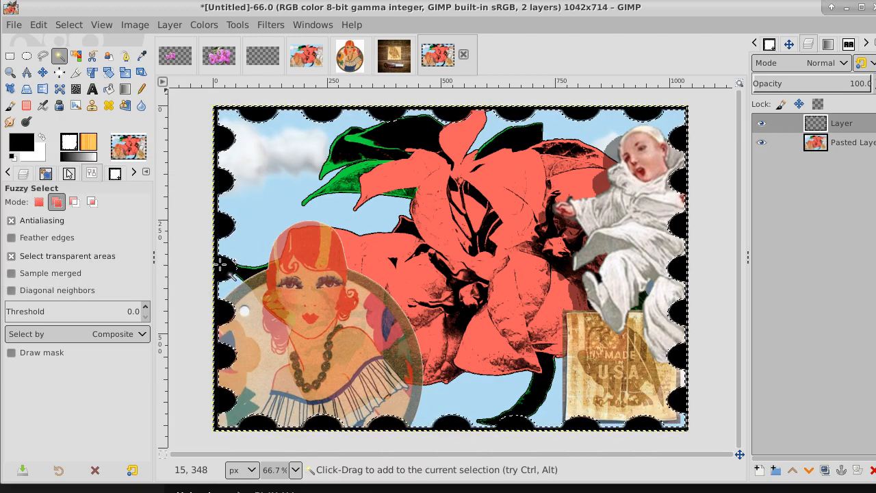
click(69, 24)
click(75, 210)
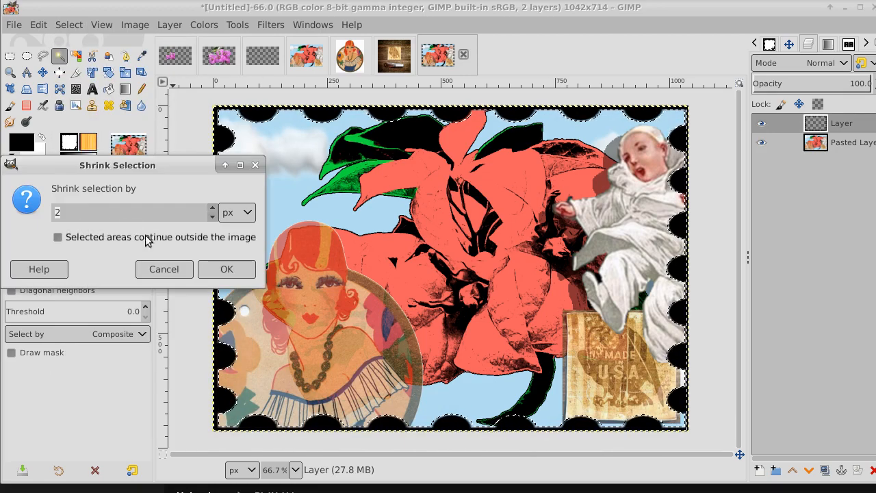
click(225, 267)
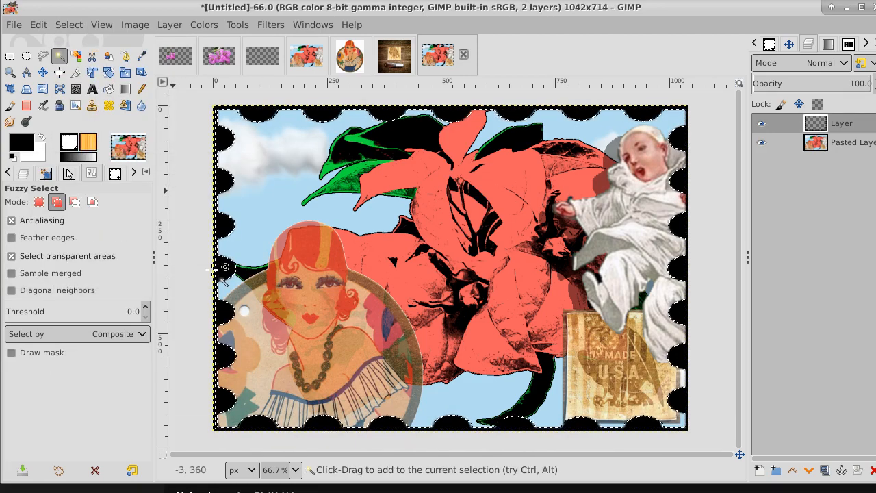
- Add a transparent 1042 × 714 px layer, bucket-fill the shrunken frame selection on it with white, and clear the selection
click(42, 137)
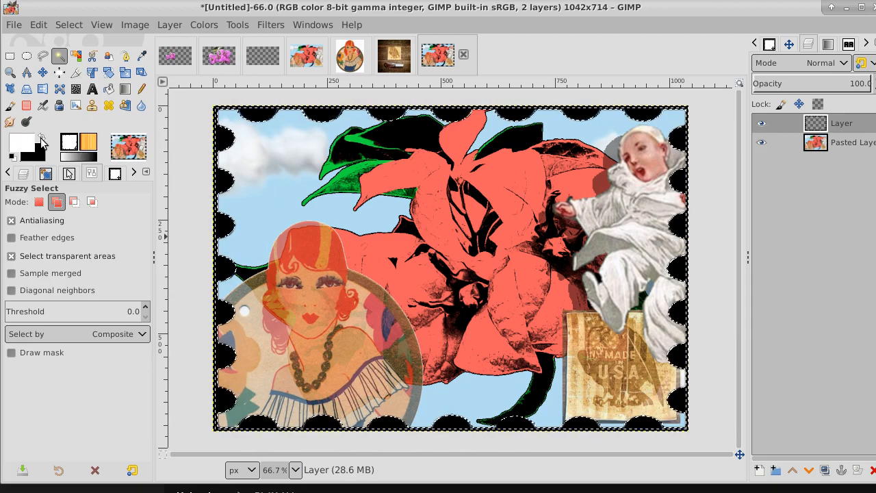
click(108, 89)
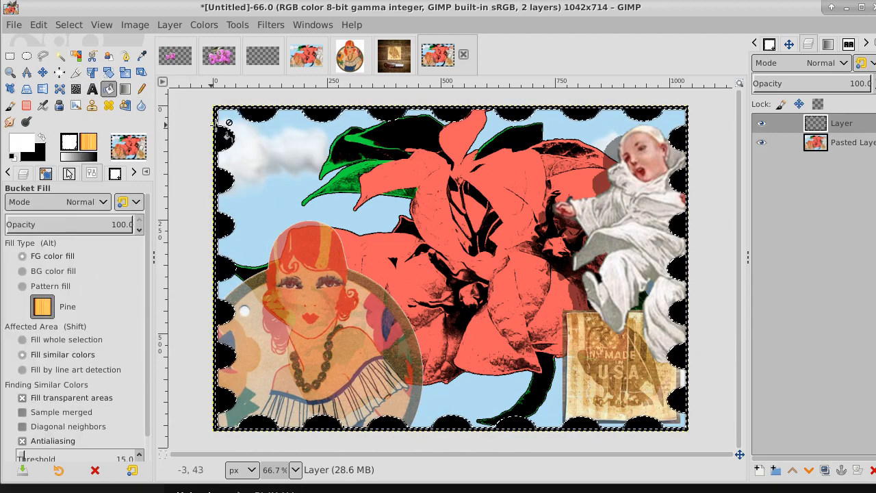
click(758, 470)
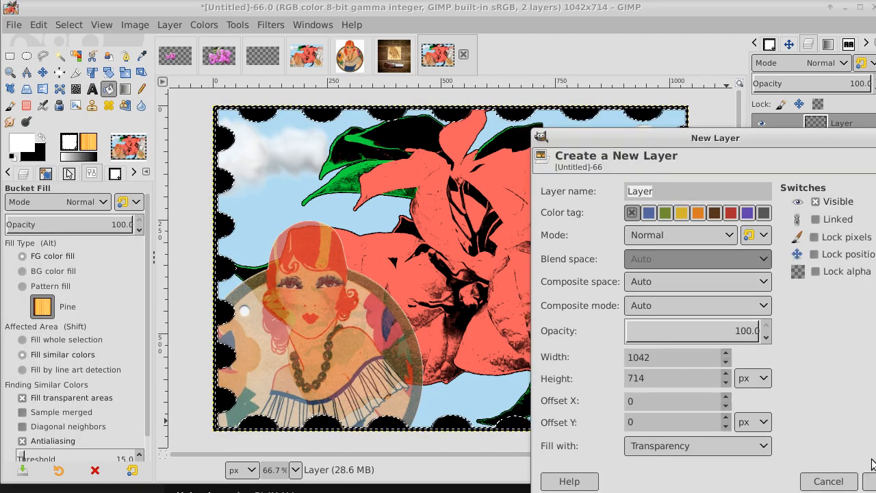
key(Return)
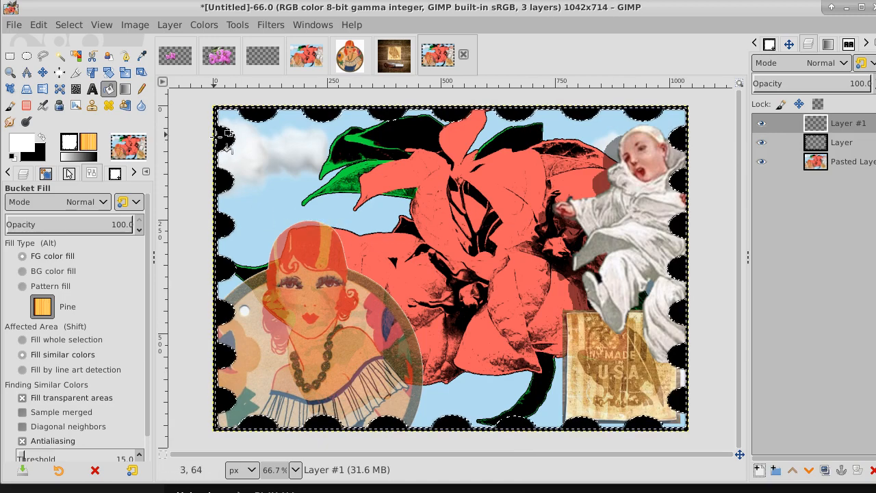
click(225, 138)
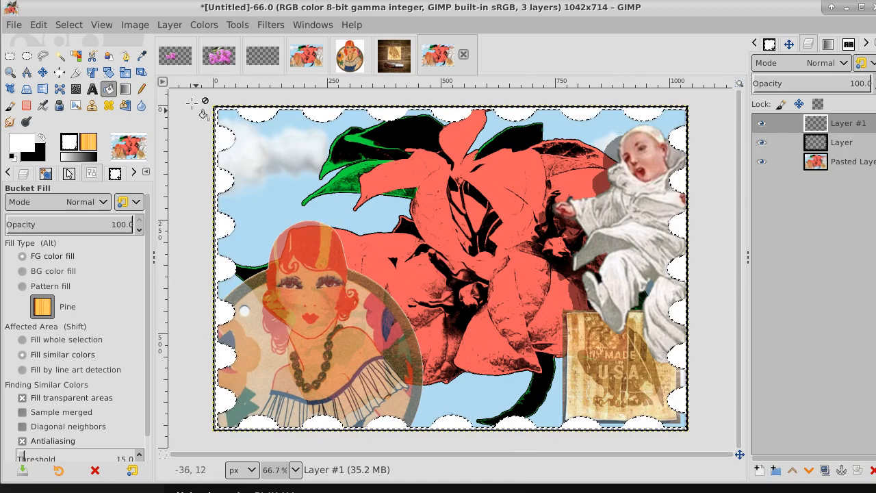
click(69, 24)
click(77, 61)
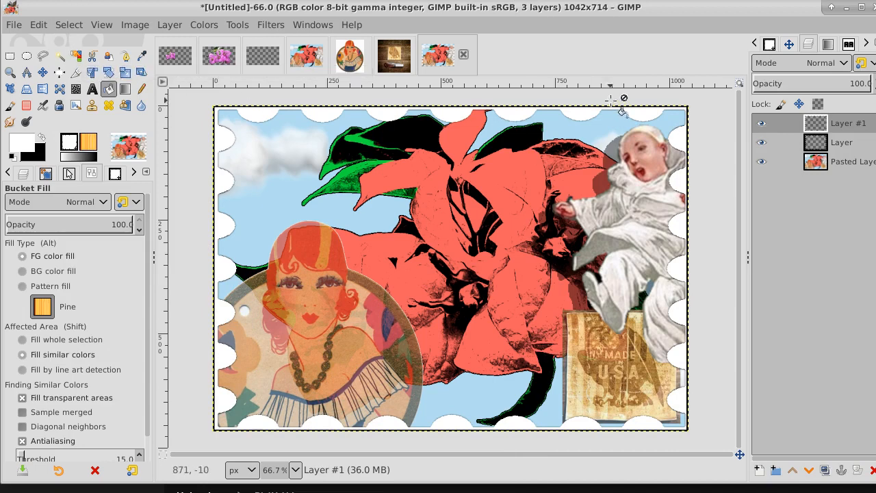
click(760, 125)
click(760, 126)
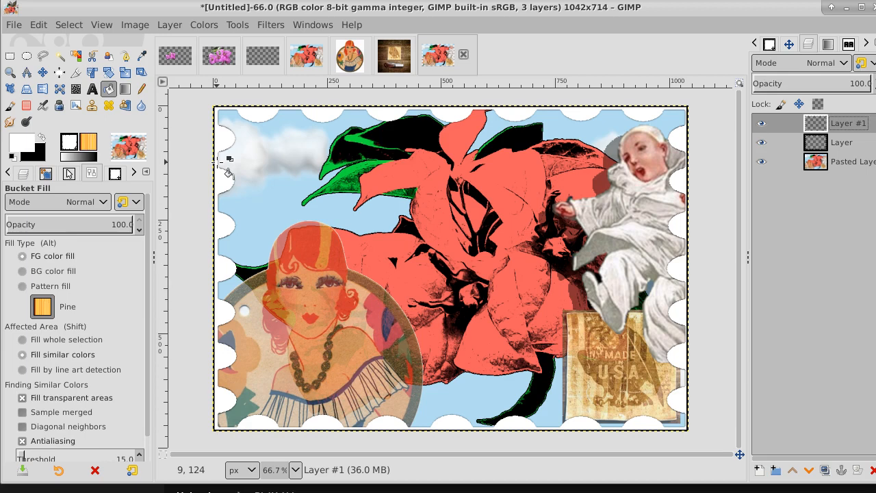
- Scale the collage layer to about 1021 × 693 px inside the stamp border and fit the layer to the image size
click(844, 160)
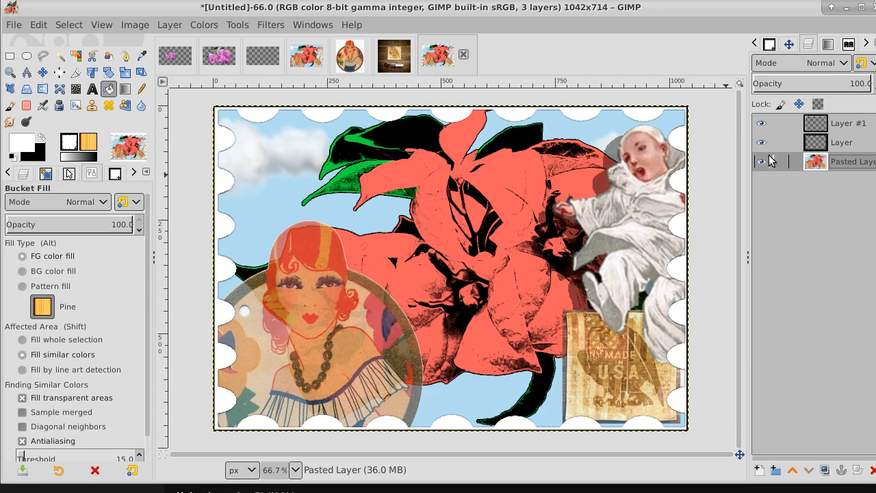
click(124, 75)
click(442, 167)
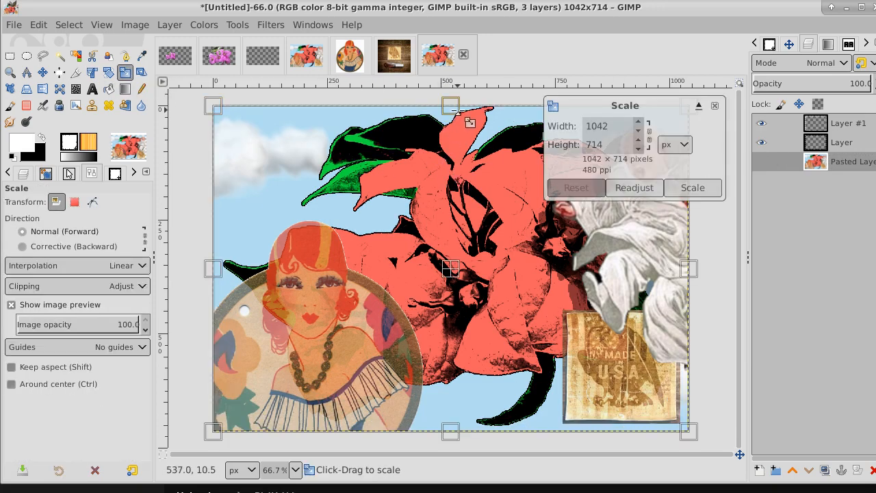
mouse_move(455, 106)
mouse_down()
mouse_move(455, 125)
mouse_move(456, 109)
mouse_up()
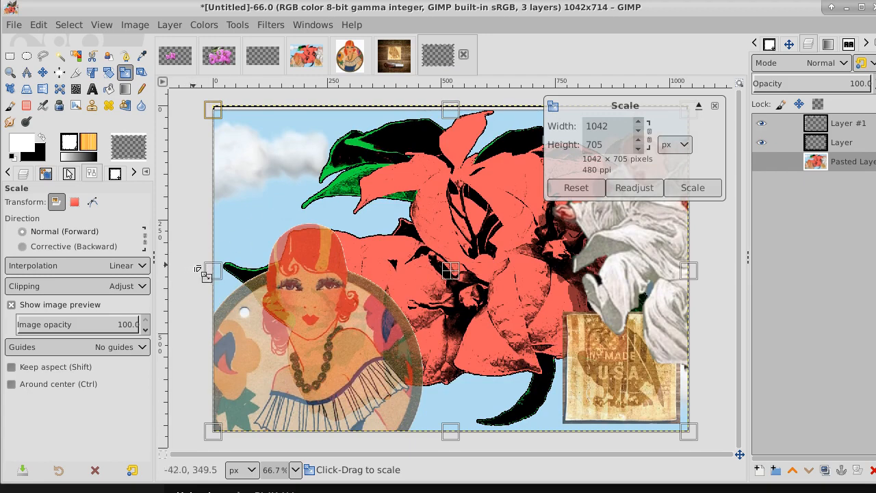
drag(207, 265, 213, 264)
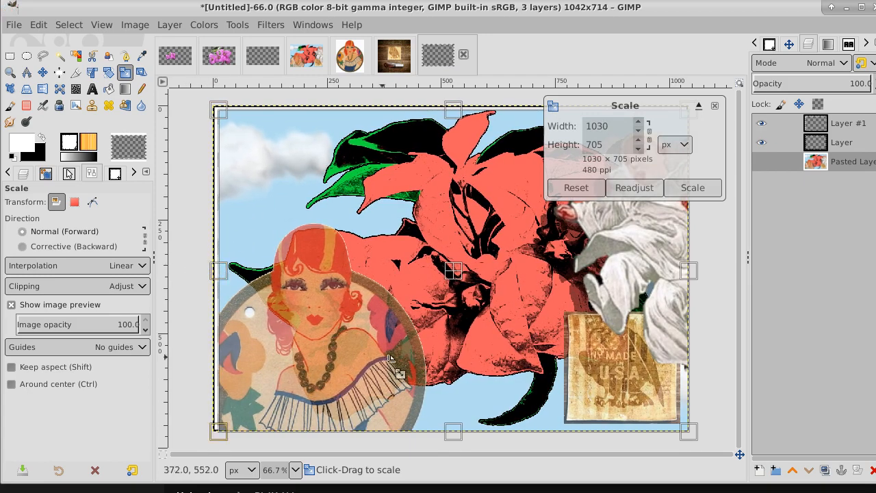
drag(457, 442, 458, 436)
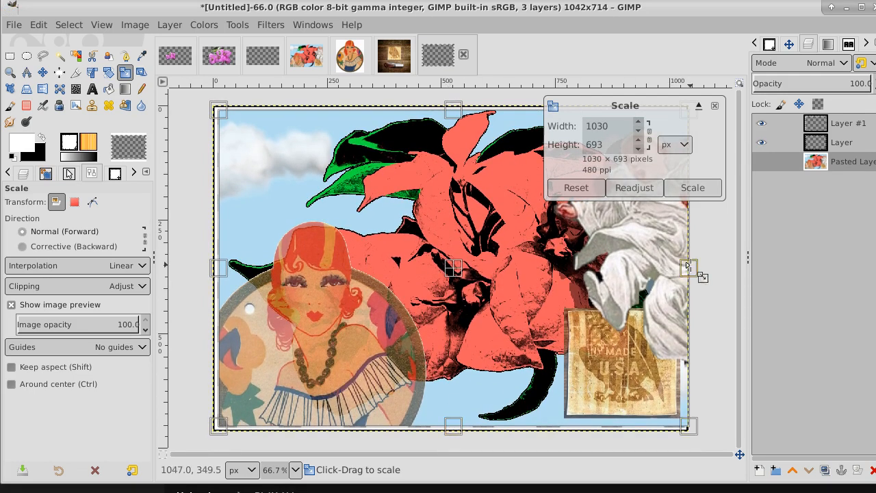
drag(687, 264, 683, 264)
click(687, 194)
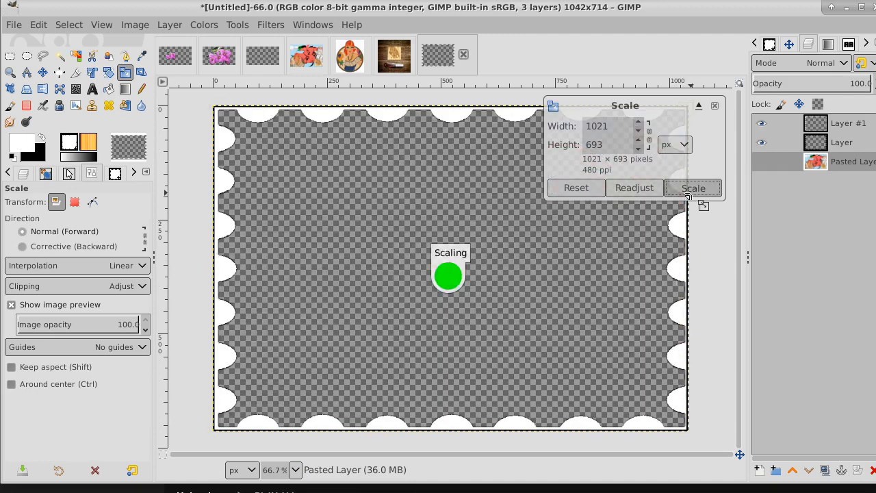
right_click(843, 161)
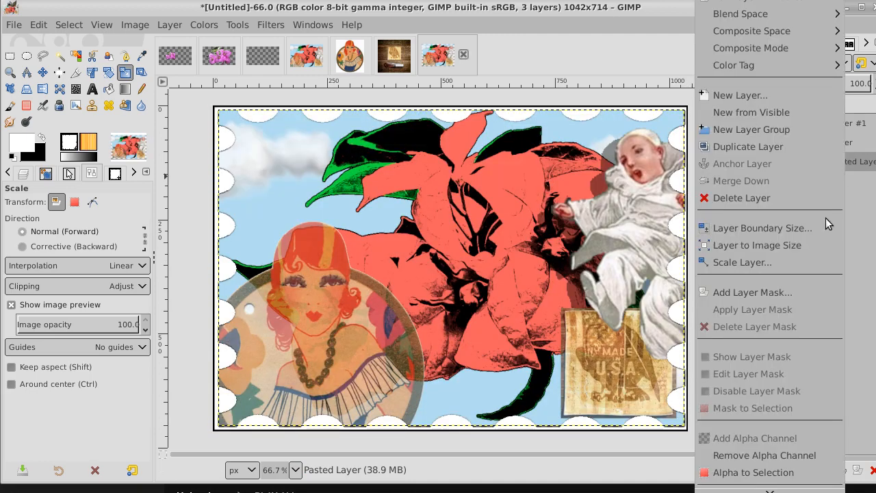
click(808, 244)
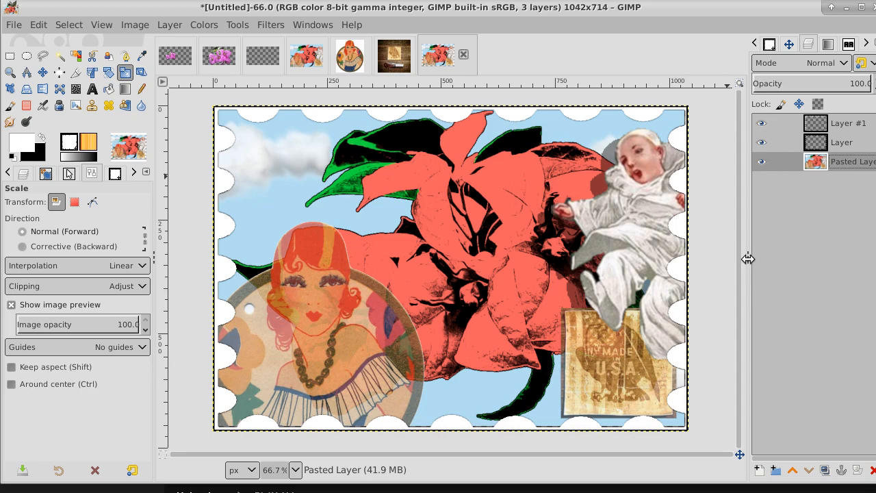
- Add the text "US POST OFFICE" over the cloud near the collage's upper-left corner, in white Oliver's Barney at 49 px
click(92, 90)
click(262, 152)
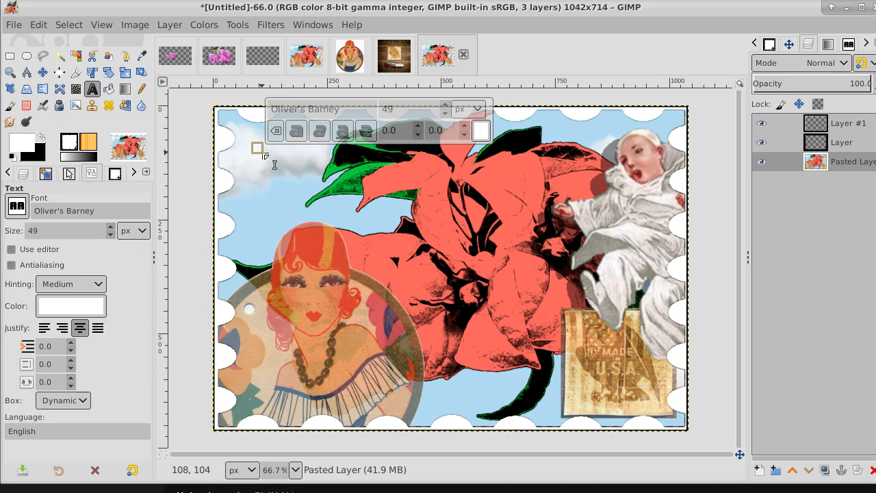
text(US)
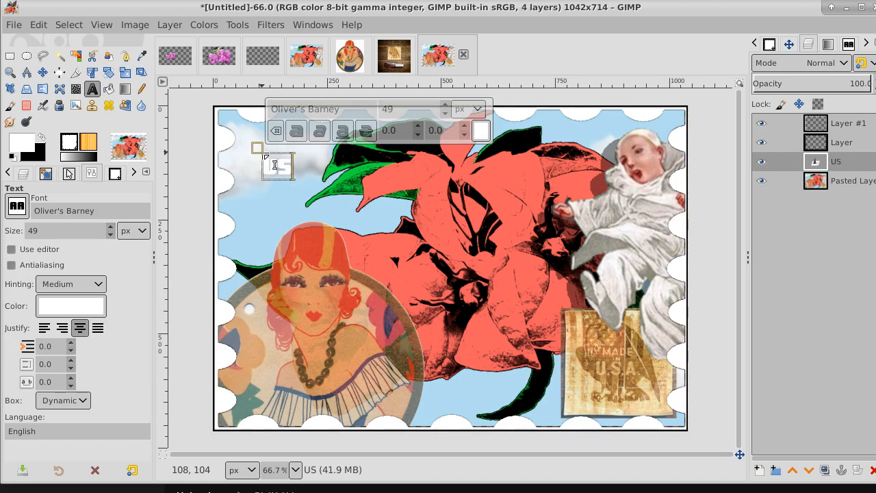
text( POST)
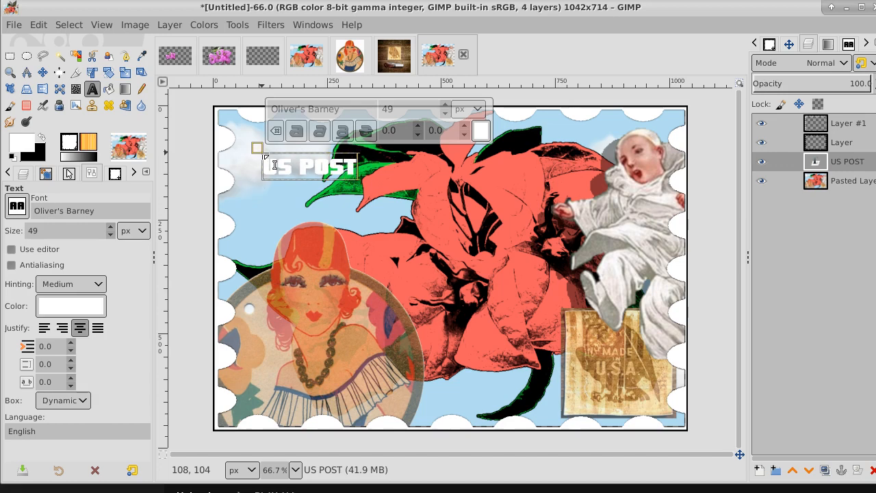
text(AGER)
key(BackSpace)
key(BackSpace)
key(BackSpace)
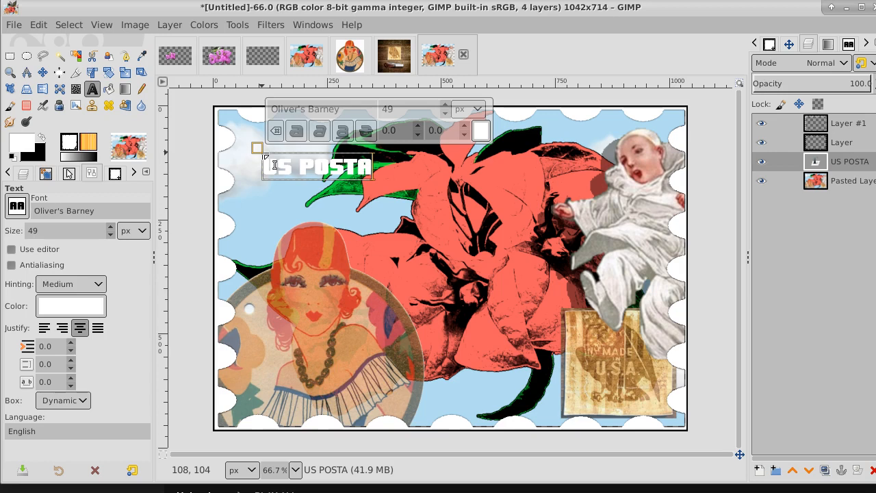
key(BackSpace)
text(OFF)
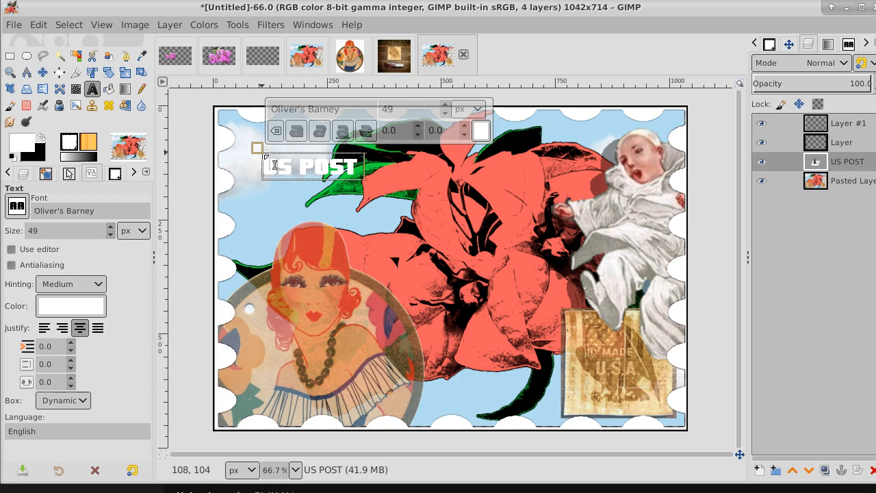
text(ICE)
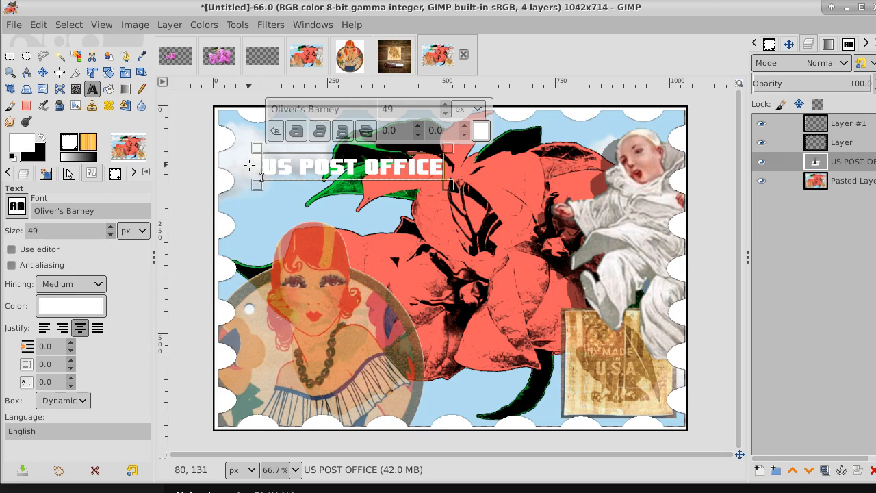
- Recolour the whole "US POST OFFICE" text to black (000000)
key(ctrl+a)
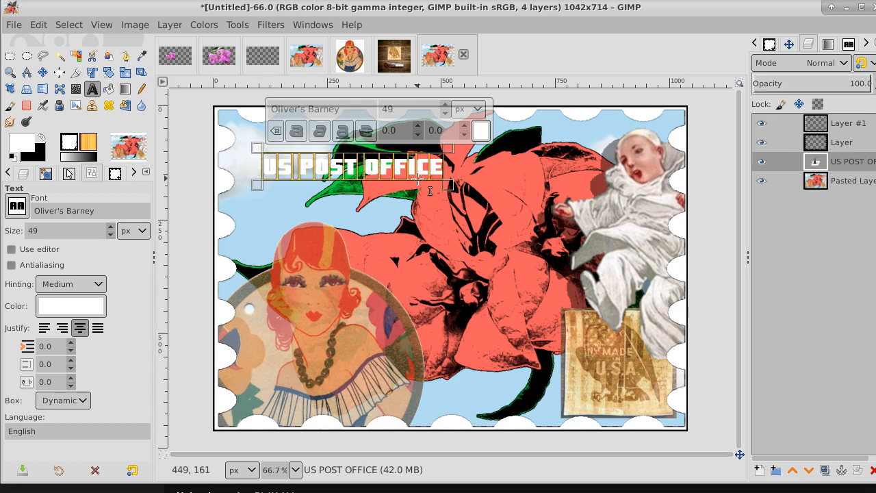
click(481, 130)
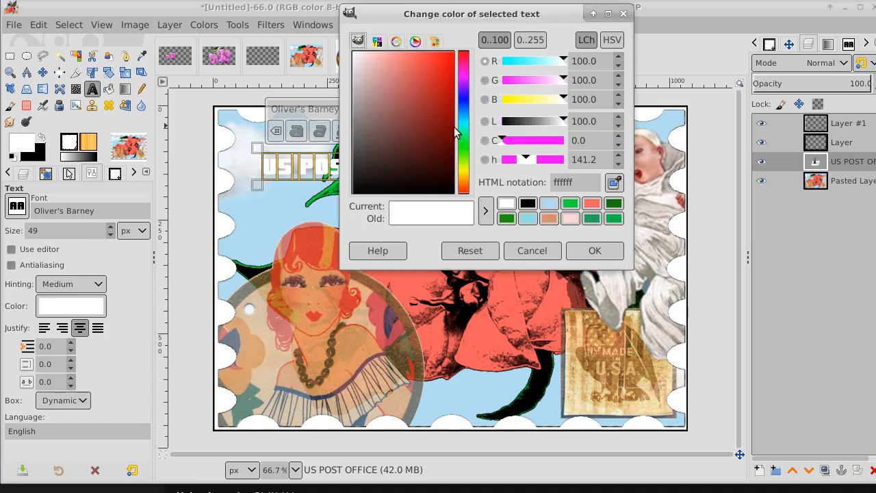
drag(445, 179, 461, 199)
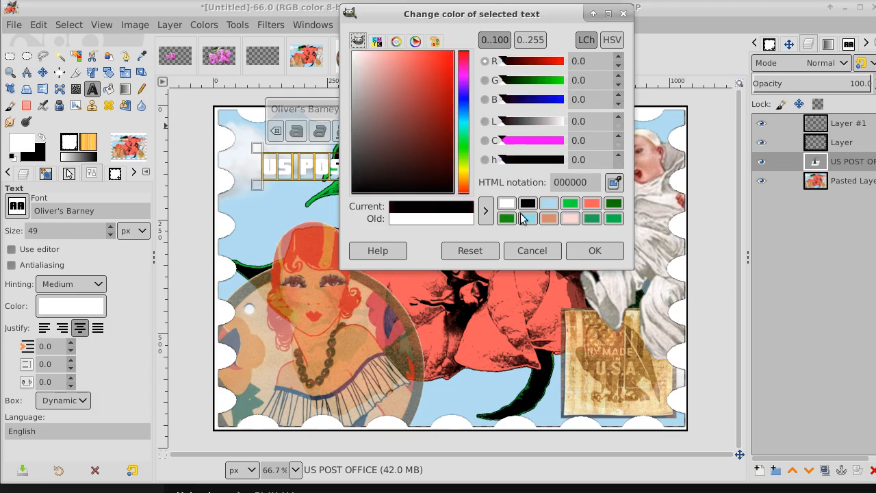
click(595, 250)
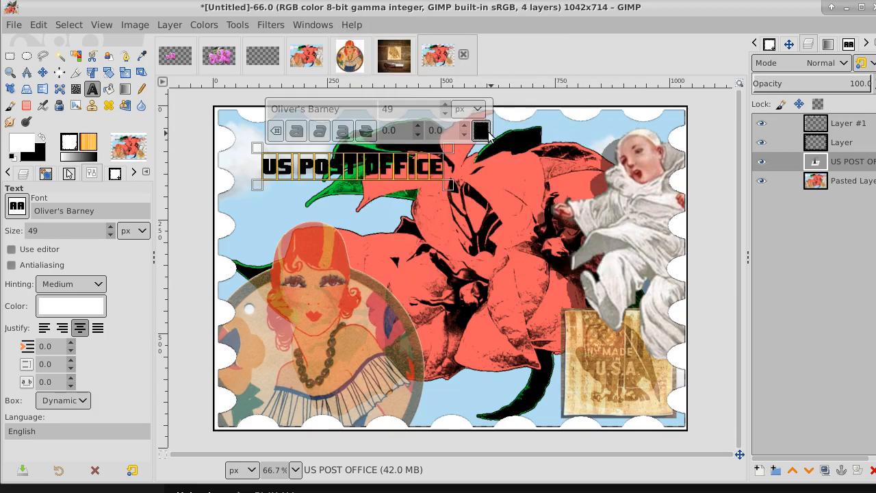
- Enlarge the "US POST OFFICE" text to 54 px and move it closer to the stamp's upper-left corner
click(446, 105)
click(446, 105)
click(445, 106)
click(446, 105)
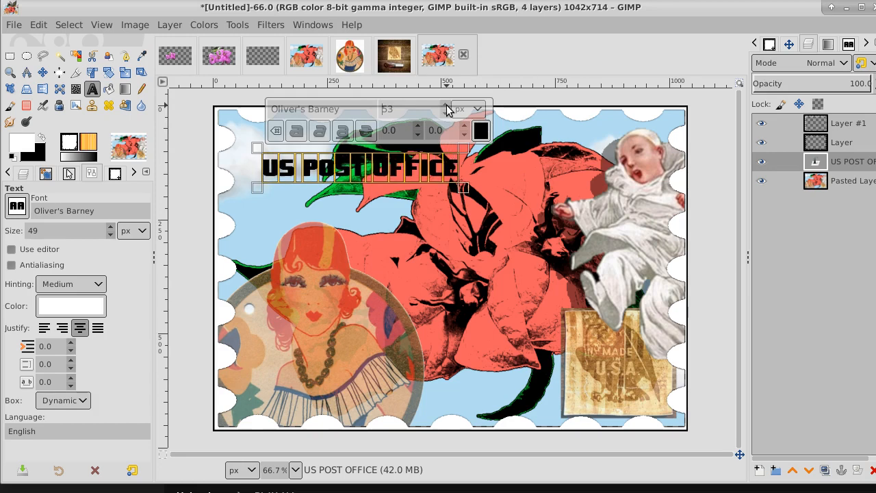
click(446, 106)
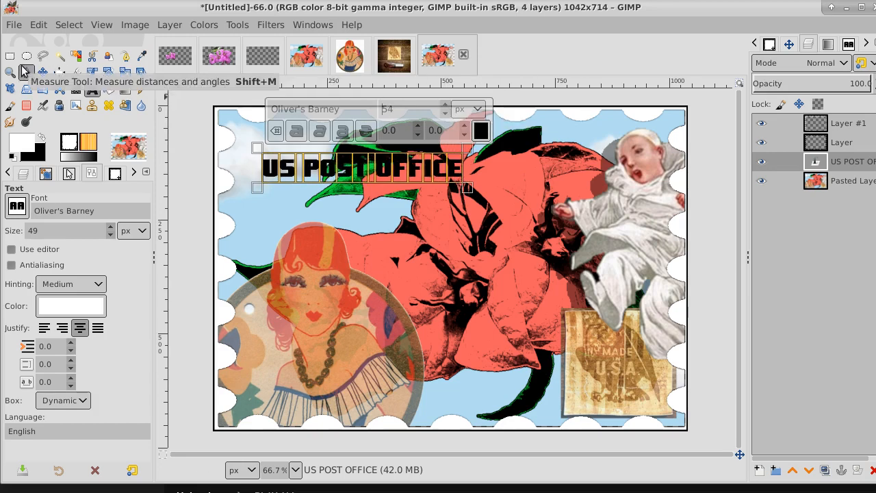
click(42, 72)
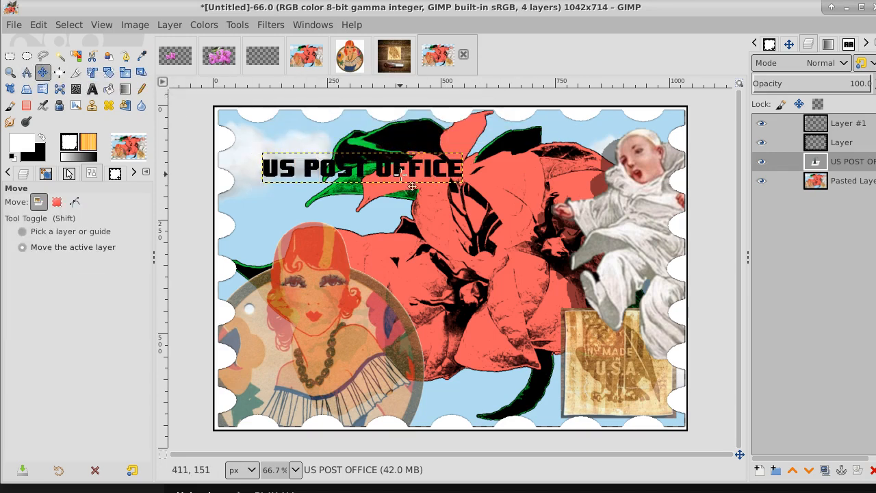
drag(401, 176, 383, 152)
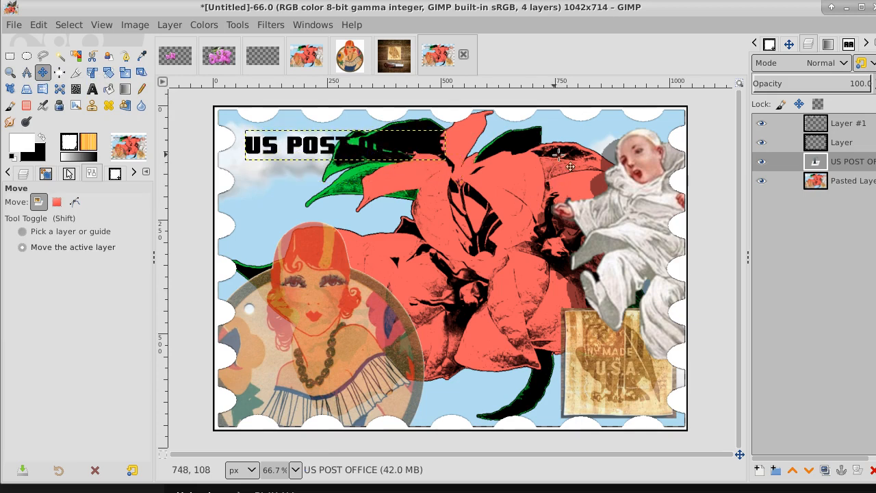
- Add a transparent 1042 × 714 px layer directly beneath the text layer, merge the text down into it, and select the collage layer
right_click(848, 164)
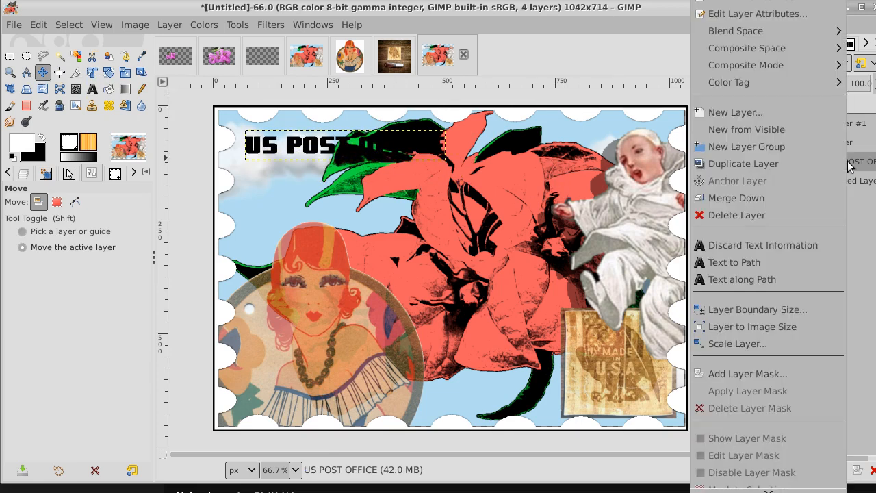
click(797, 113)
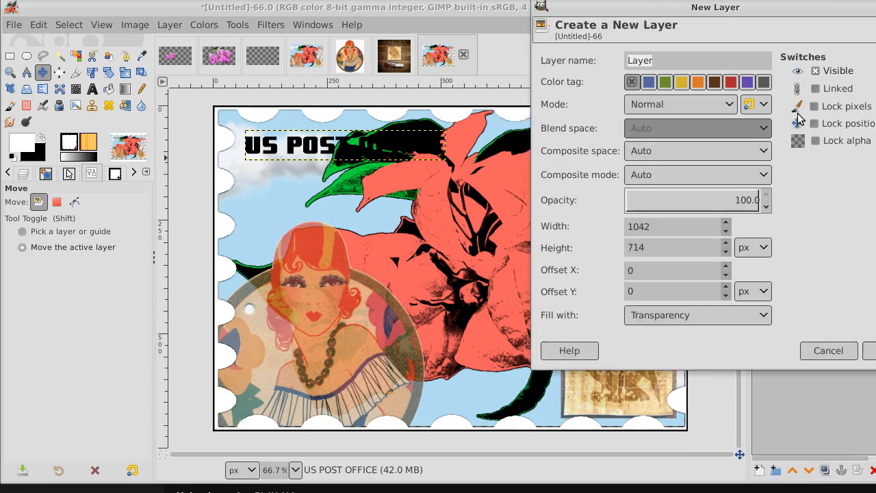
click(867, 350)
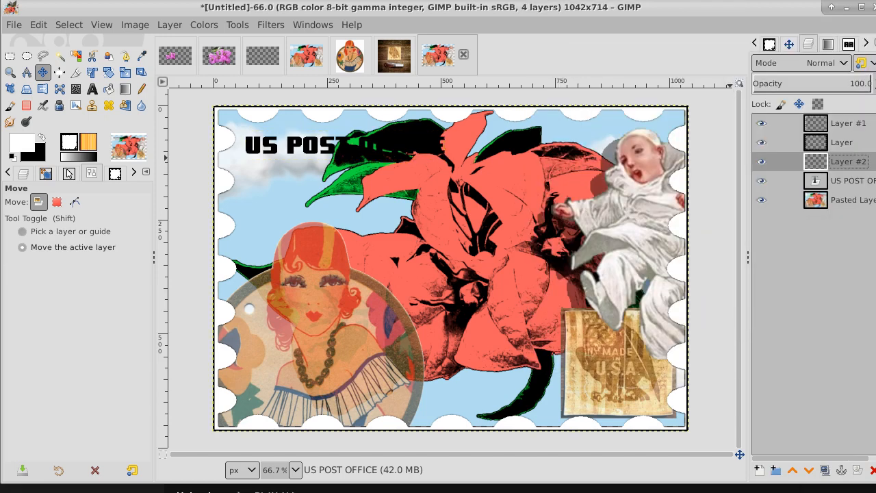
click(808, 470)
click(835, 162)
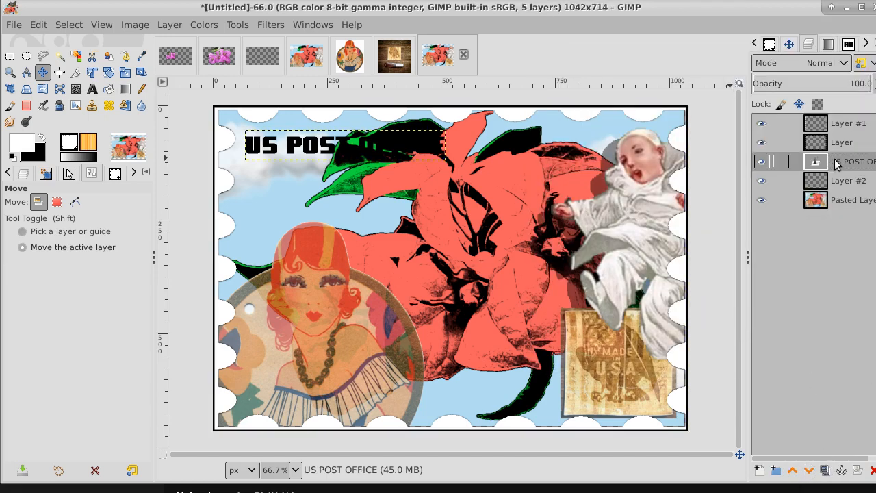
right_click(834, 162)
click(773, 197)
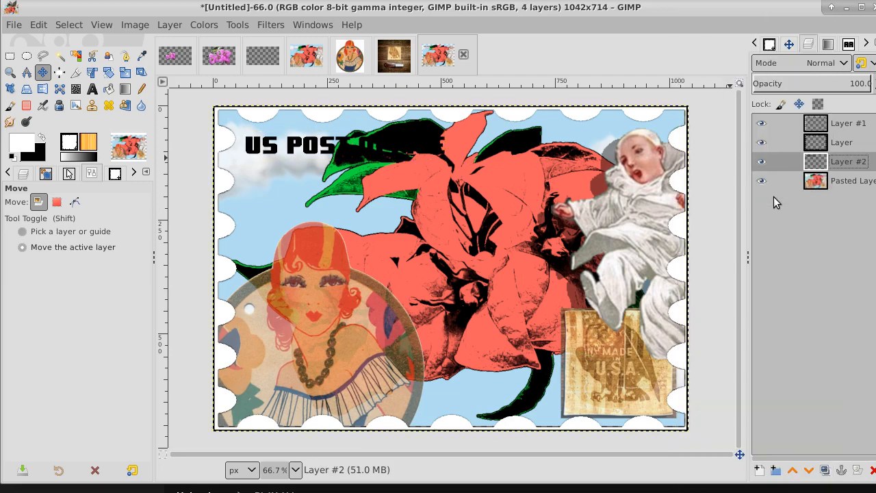
click(833, 181)
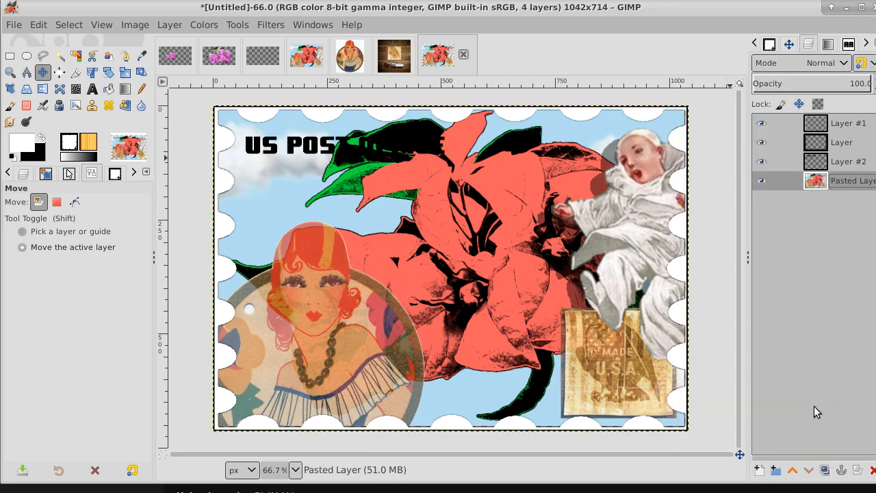
- Add a transparent layer above the collage, fill a rectangle of about 455 × 50 px behind "US POST OFFICE" with white, and clear the selection
click(758, 470)
click(864, 479)
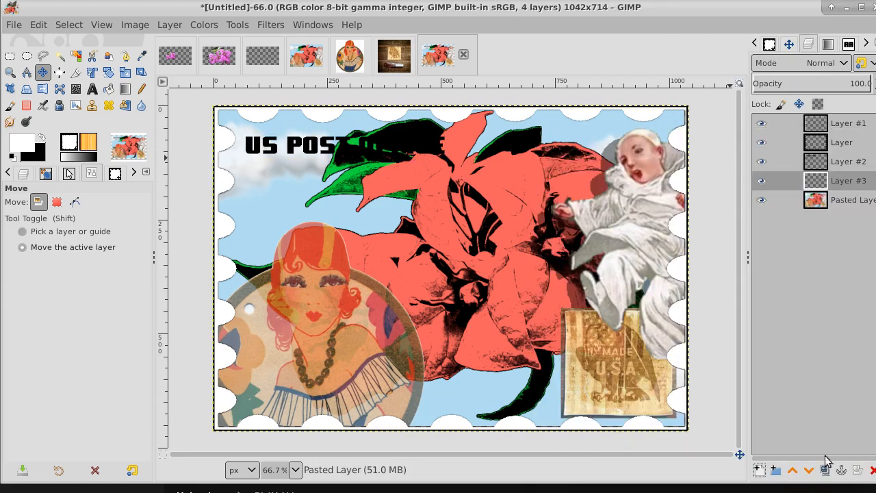
click(10, 56)
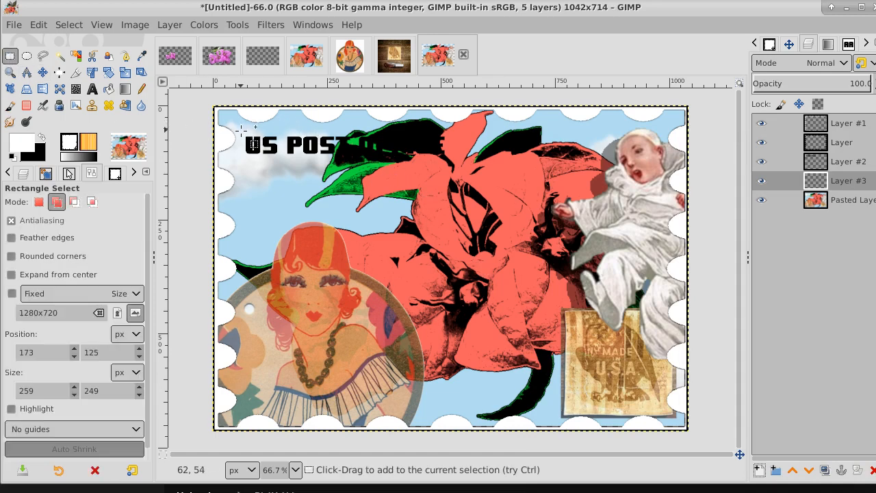
drag(244, 136, 451, 160)
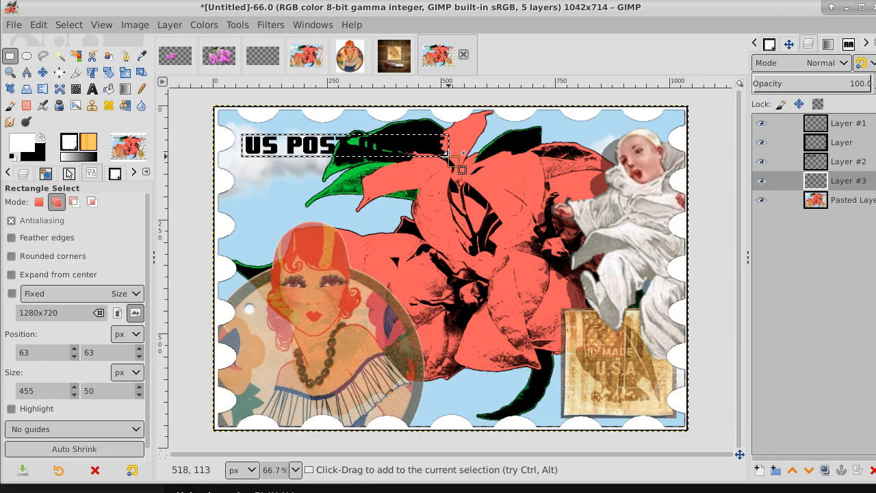
click(41, 137)
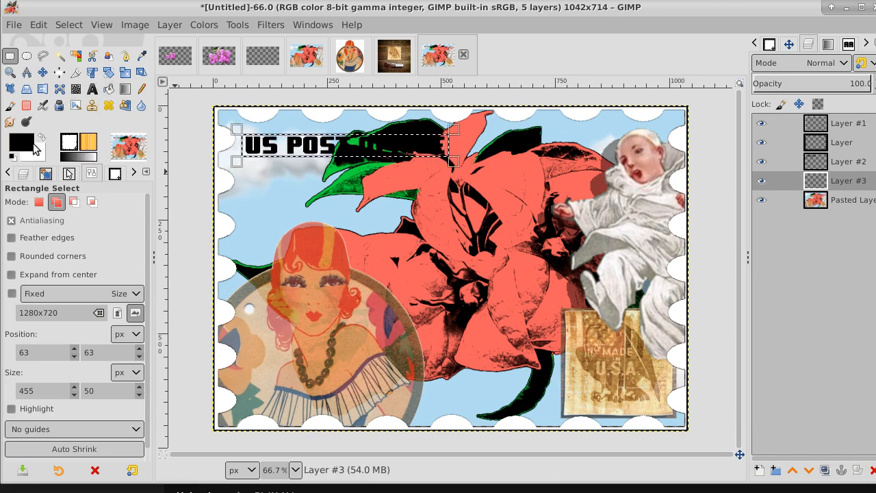
click(41, 138)
click(108, 89)
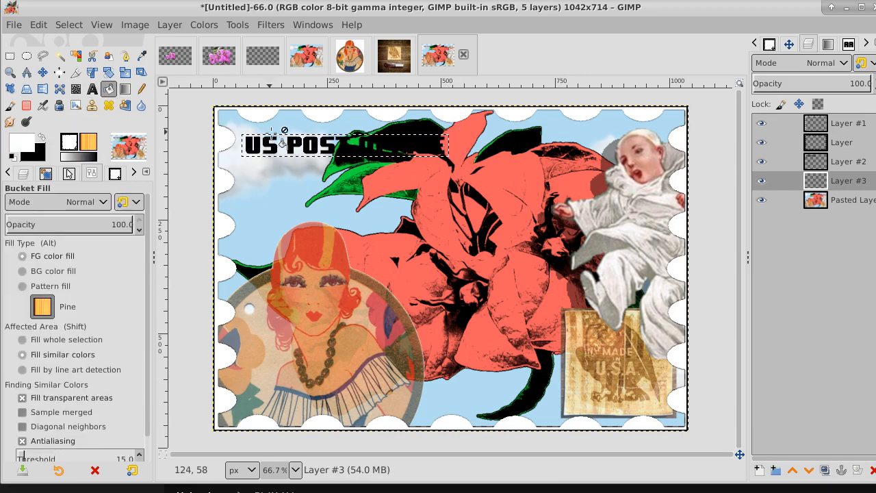
click(291, 146)
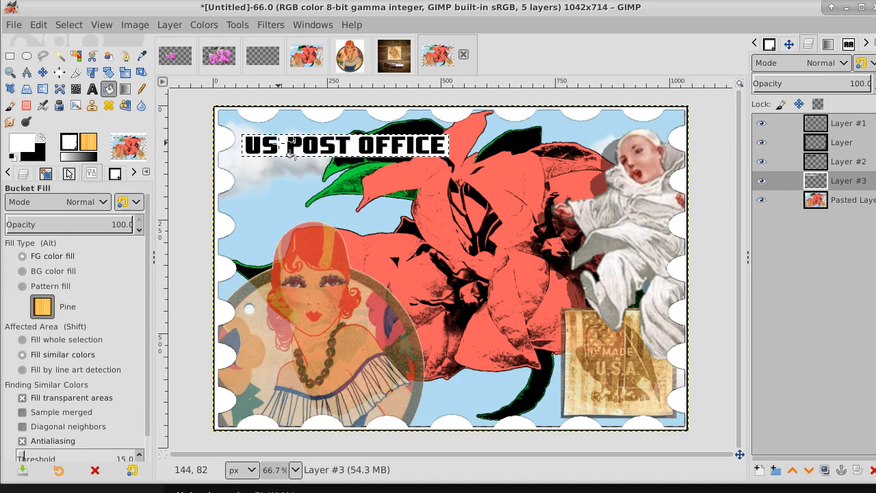
click(75, 29)
click(88, 61)
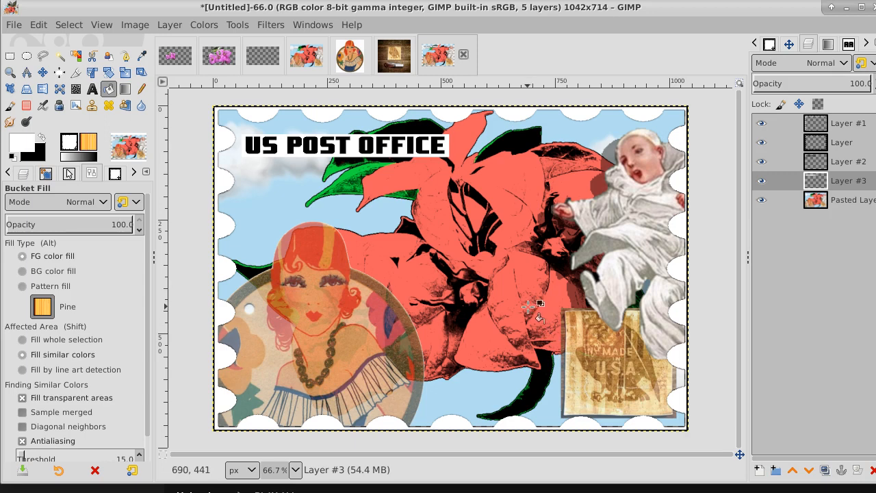
- Add the text "15 CENTS" in white Oliver's Barney at 49 px and place it over the lower part of the "Made in USA" label
click(92, 90)
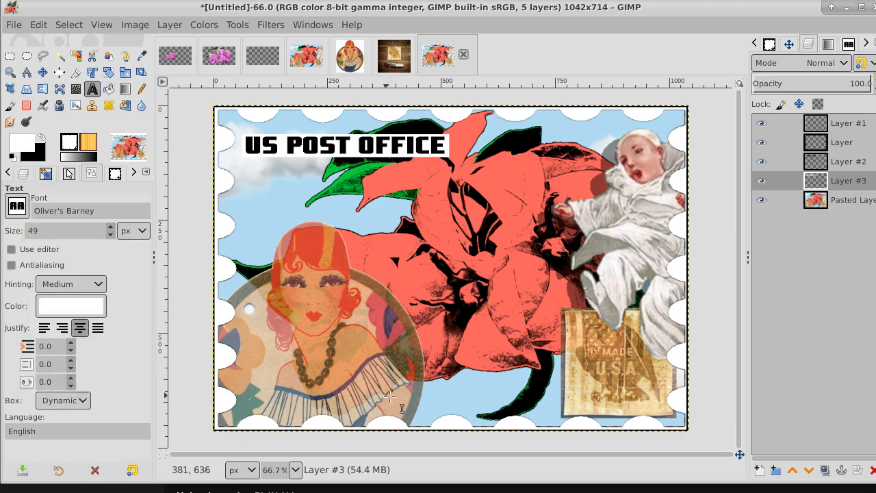
click(435, 384)
text(5)
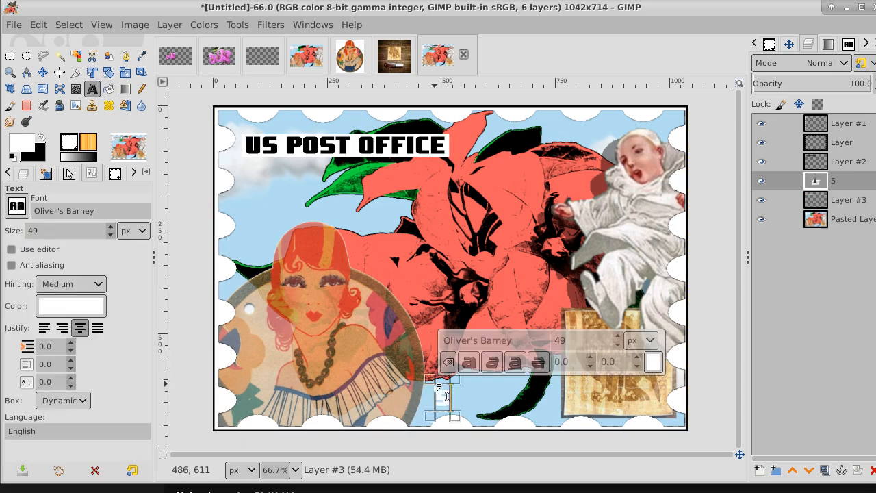
text( CENTS)
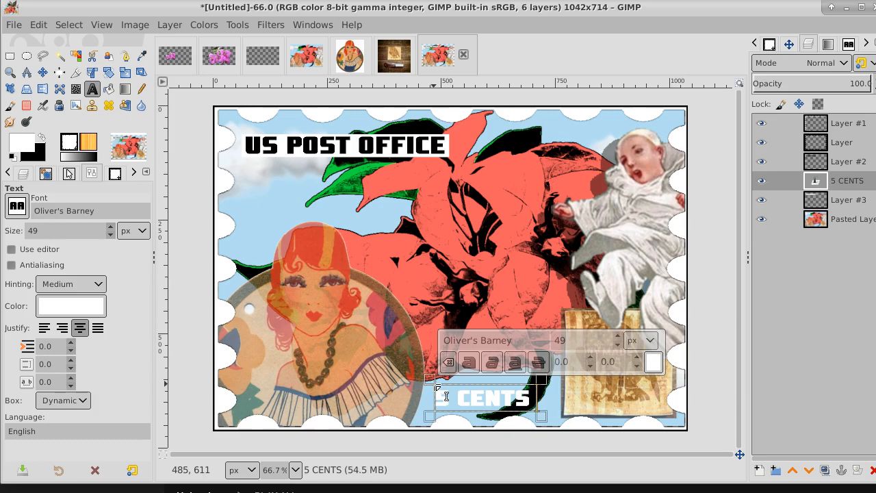
click(453, 396)
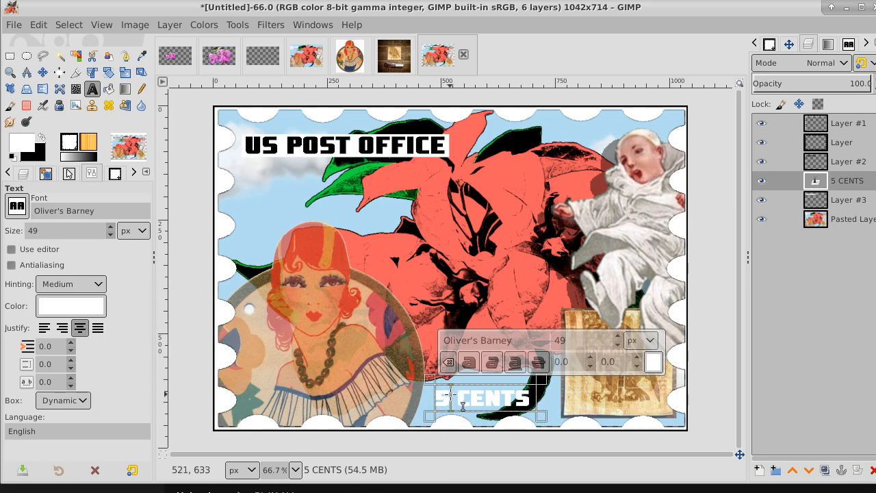
text(1)
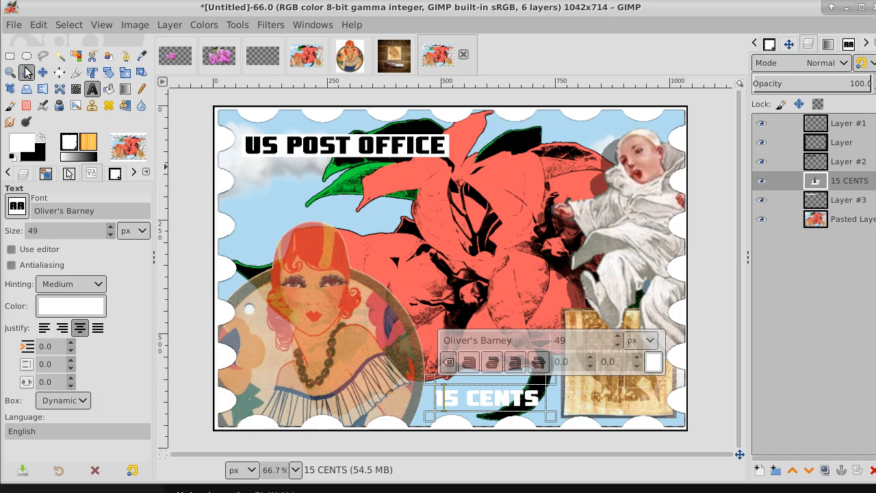
click(43, 72)
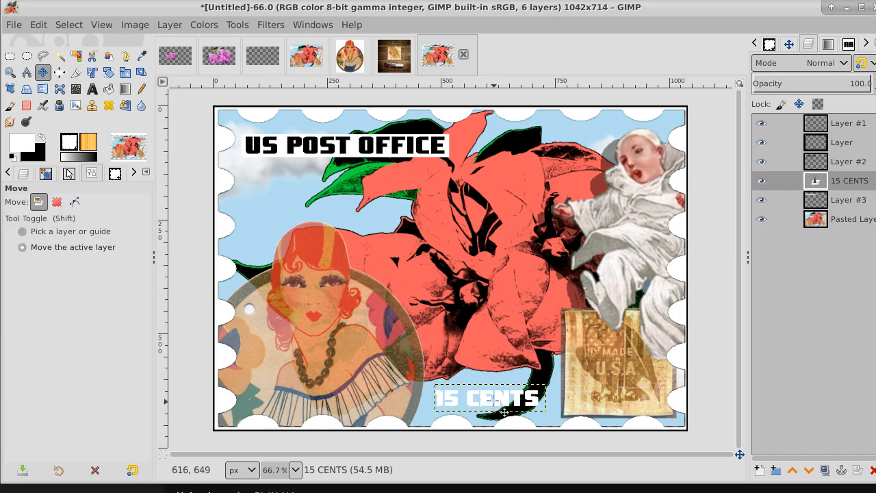
drag(506, 406, 615, 403)
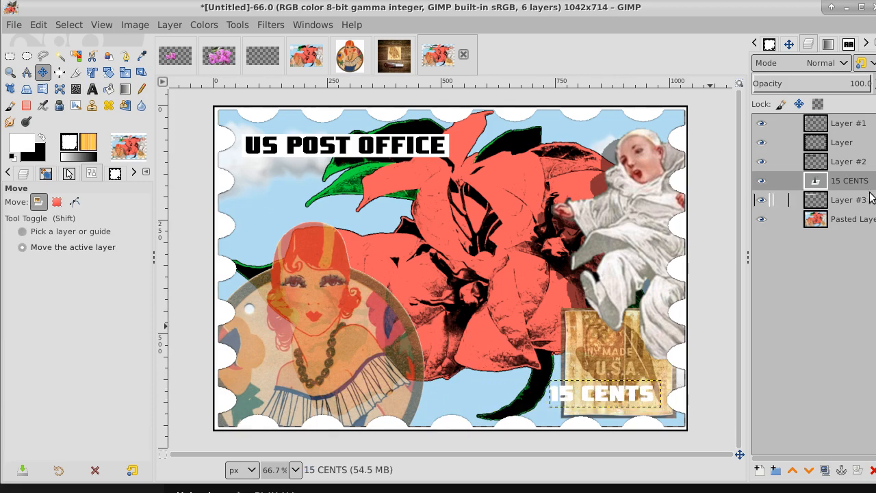
- Put a black rectangle of about 246 × 58 px behind "15 CENTS" on a new transparent 1042 × 714 px layer beneath the text
click(759, 470)
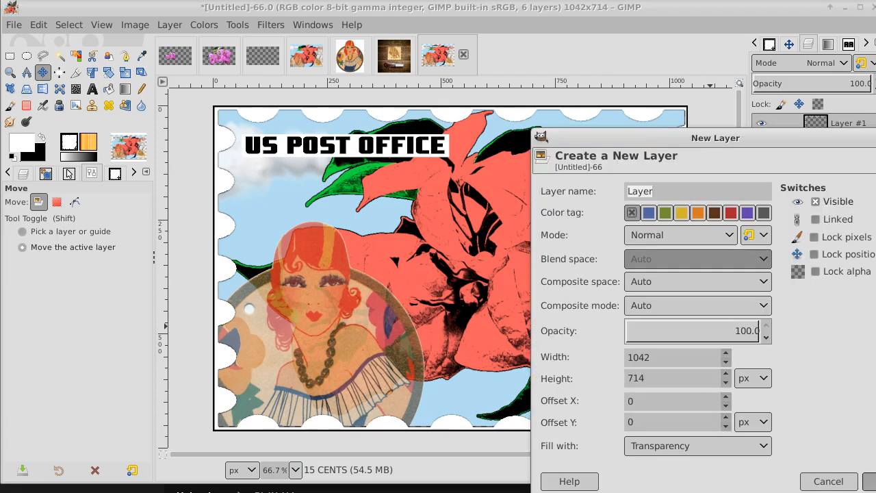
key(Return)
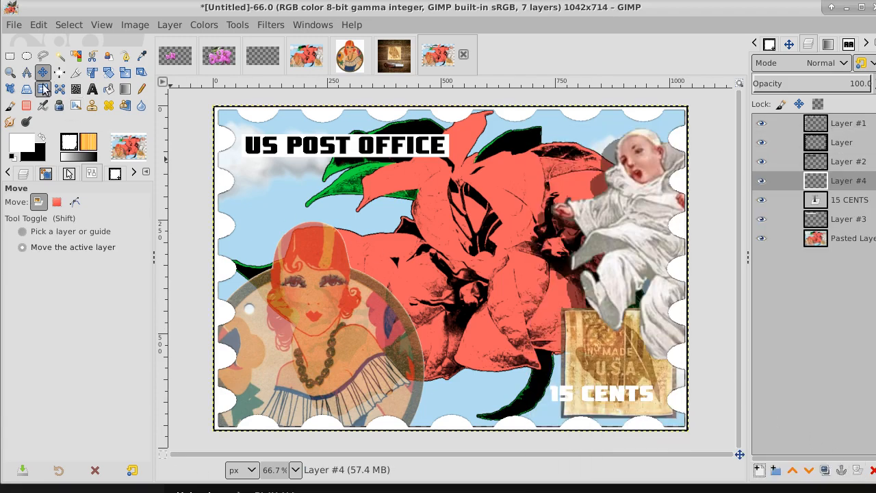
click(10, 56)
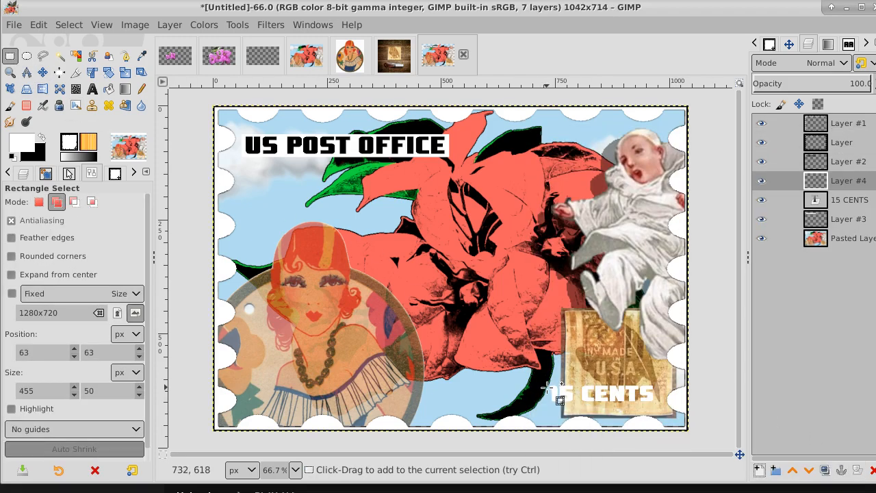
drag(545, 383, 660, 410)
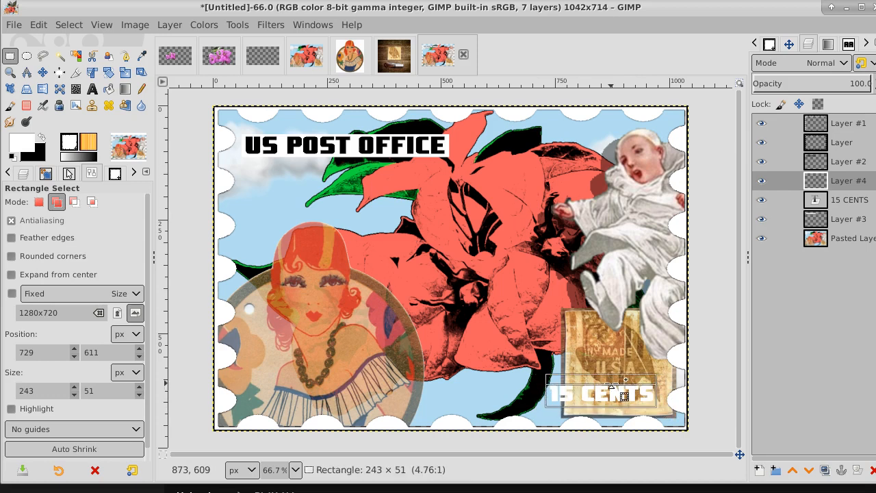
drag(611, 385, 655, 393)
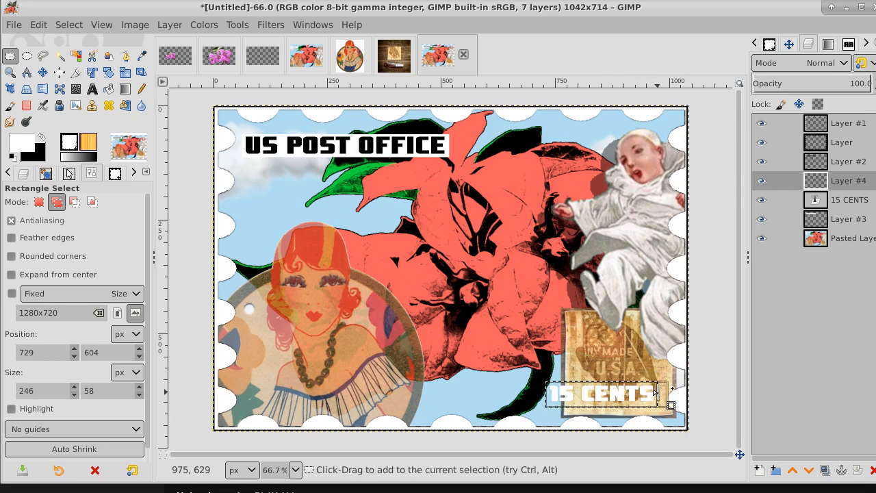
click(42, 137)
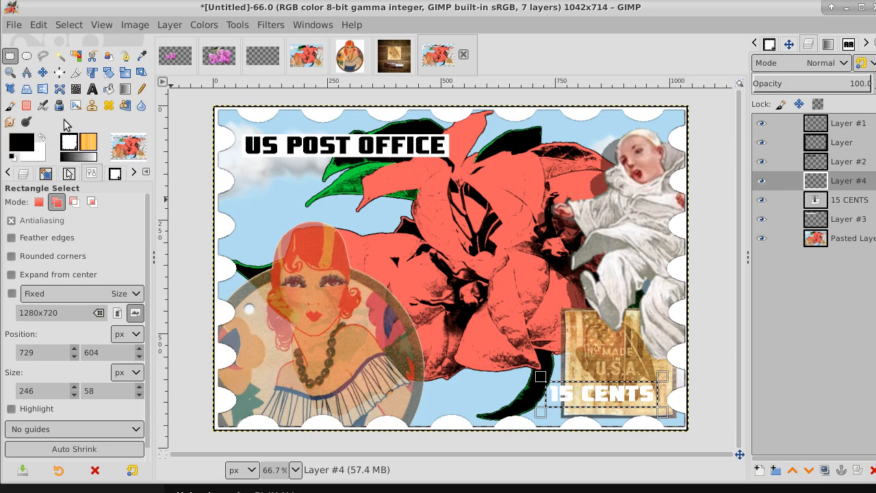
click(108, 89)
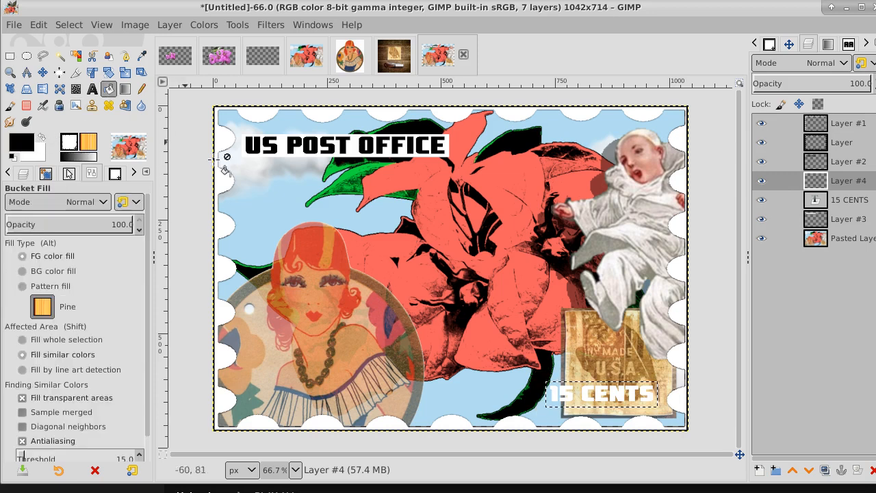
click(612, 394)
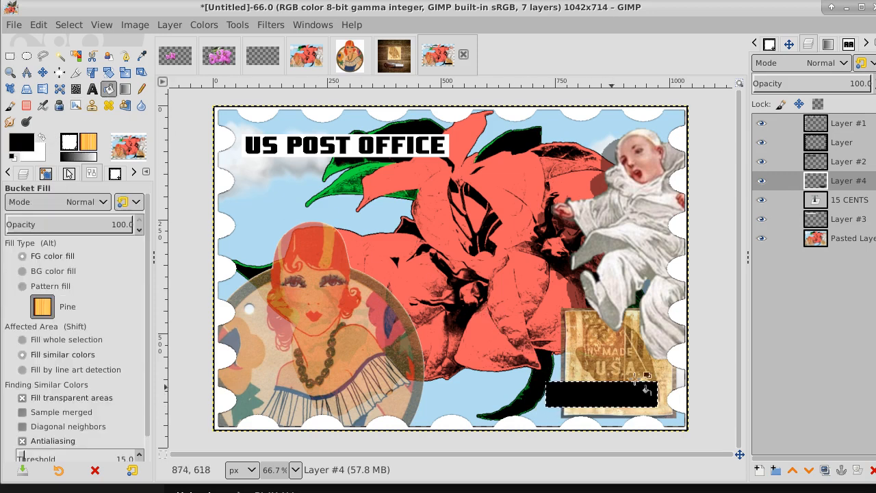
click(808, 474)
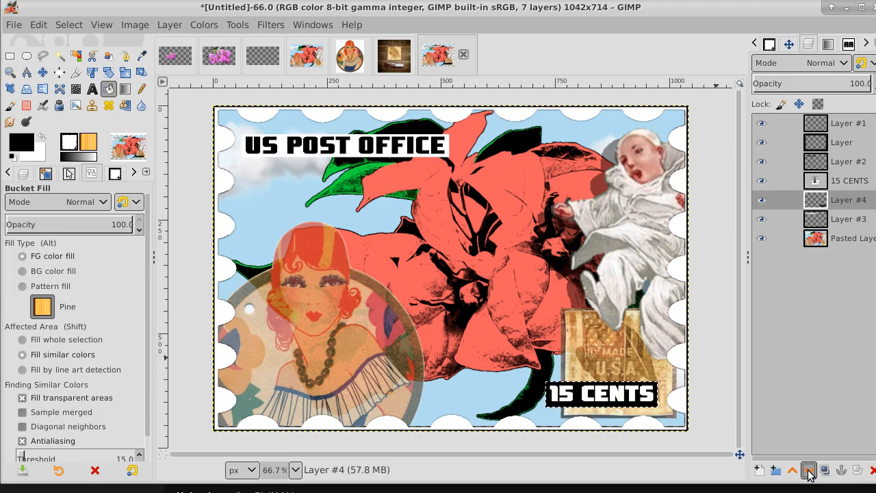
click(849, 184)
right_click(848, 183)
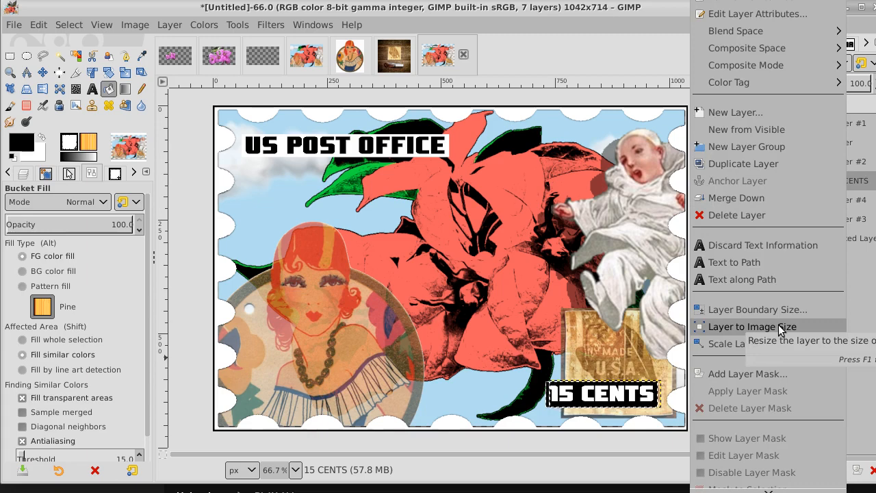
click(766, 372)
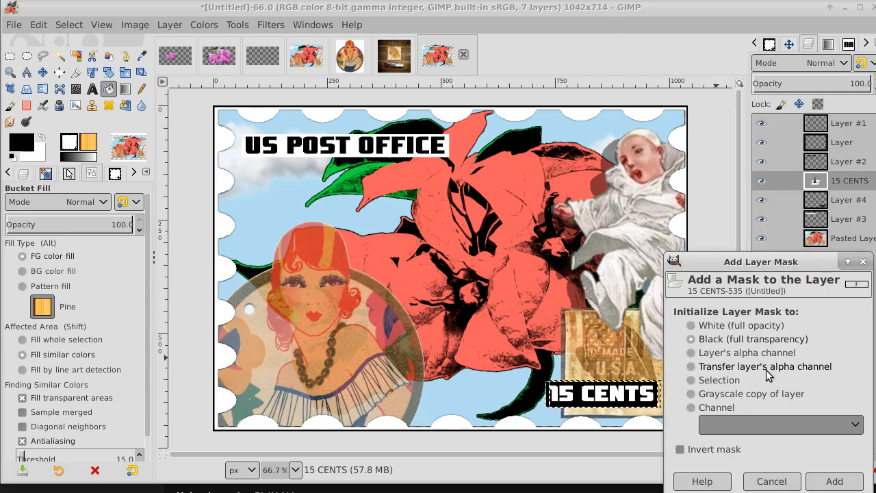
click(833, 481)
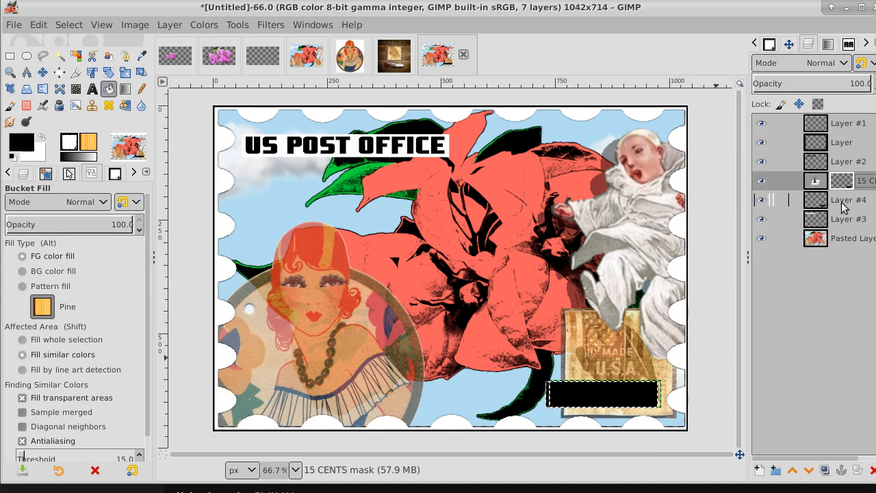
click(48, 25)
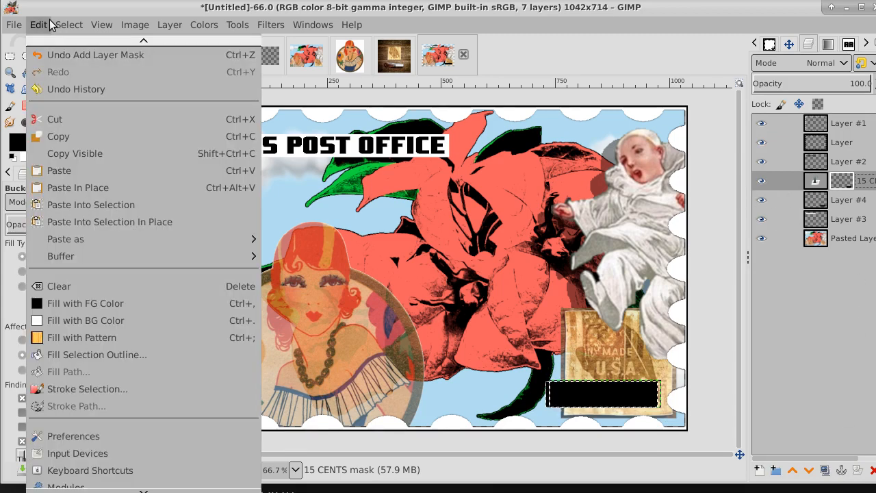
click(48, 56)
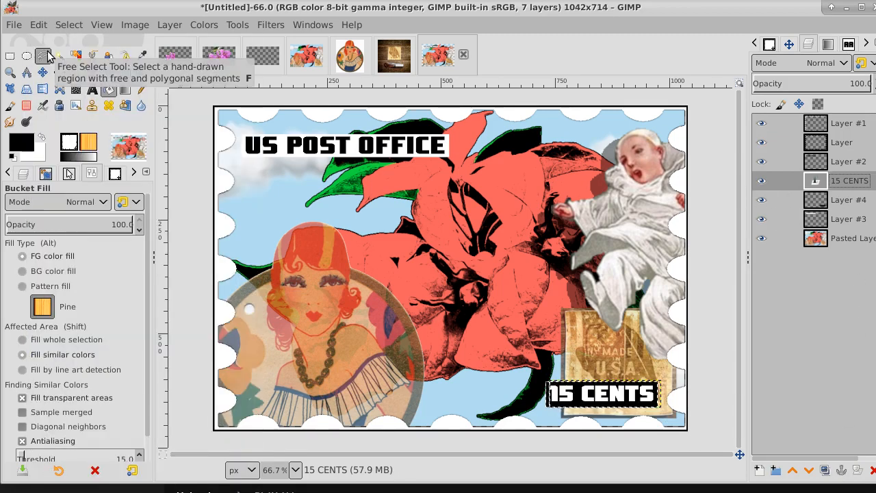
- Add a transparent 1042 × 714 px layer directly beneath the "15 CENTS" text layer, merge the text down into it, and clear the selection
right_click(836, 181)
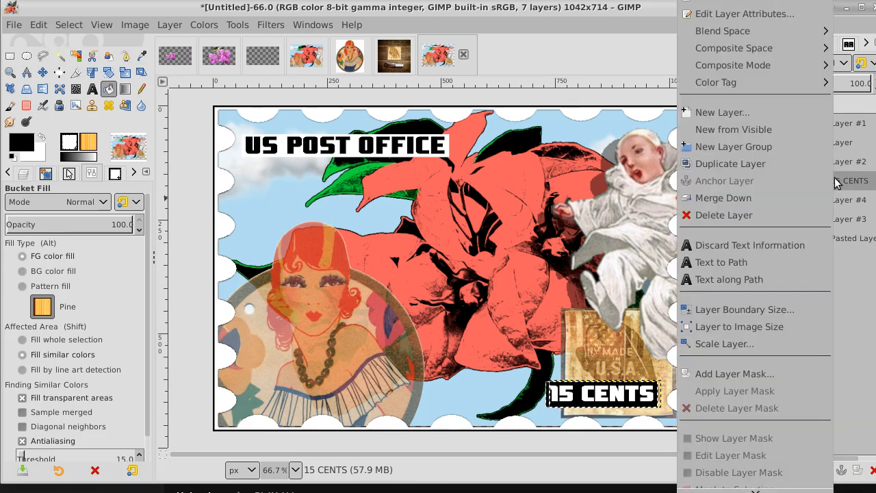
click(770, 112)
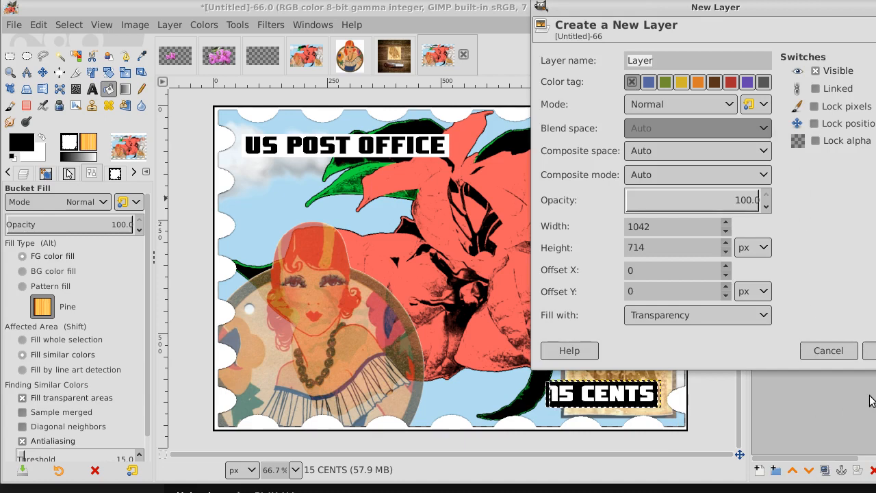
click(867, 350)
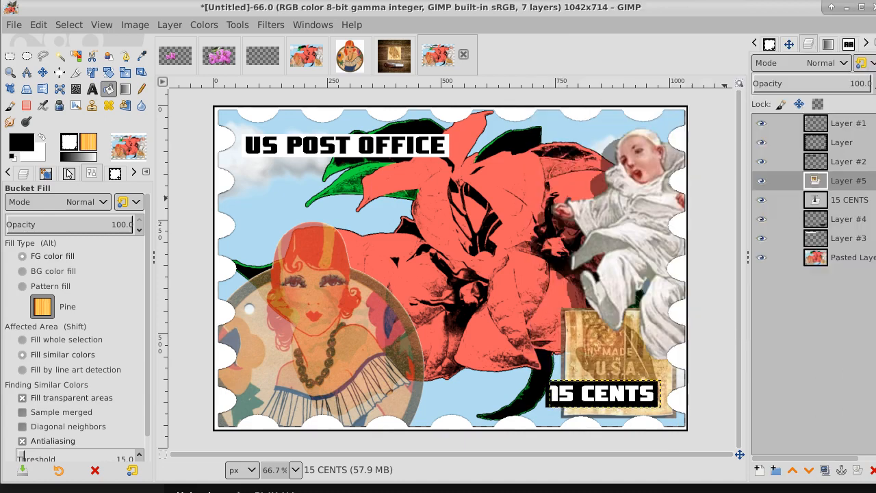
click(807, 471)
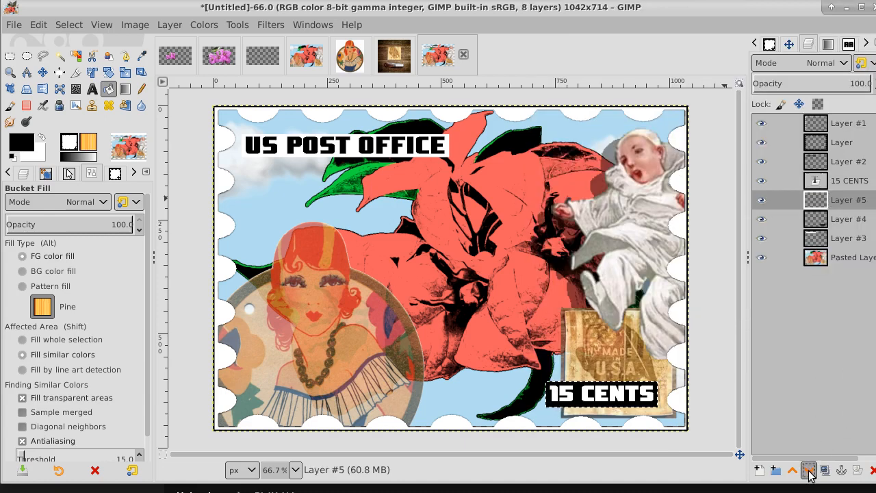
click(837, 185)
right_click(837, 183)
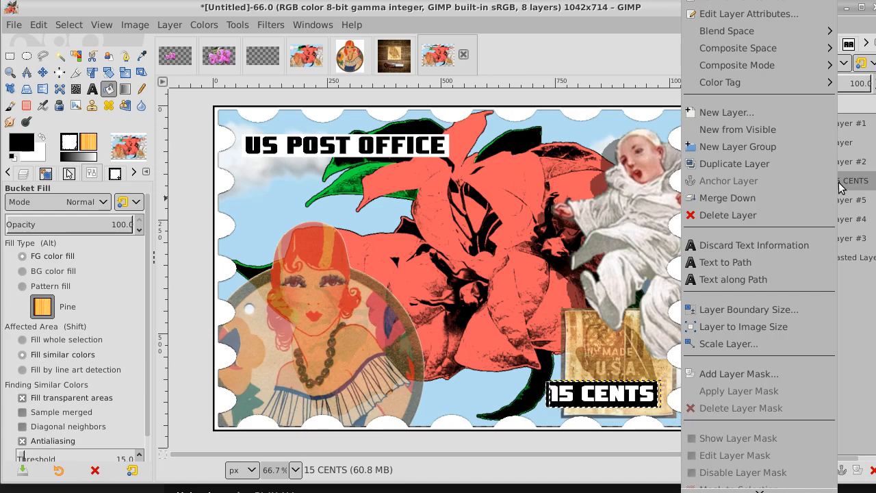
click(802, 198)
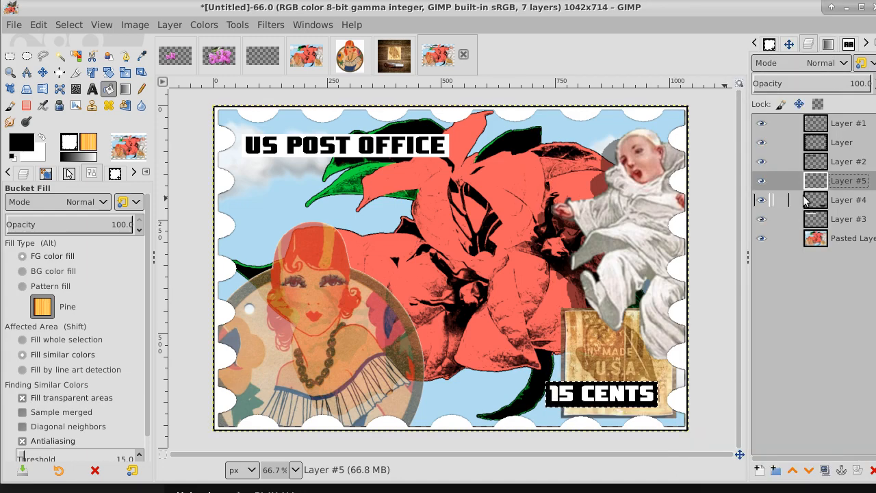
click(68, 25)
click(72, 49)
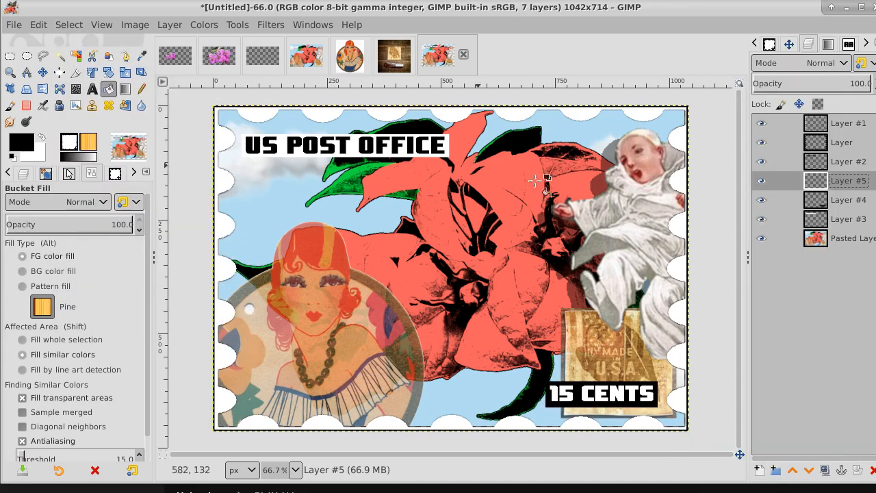
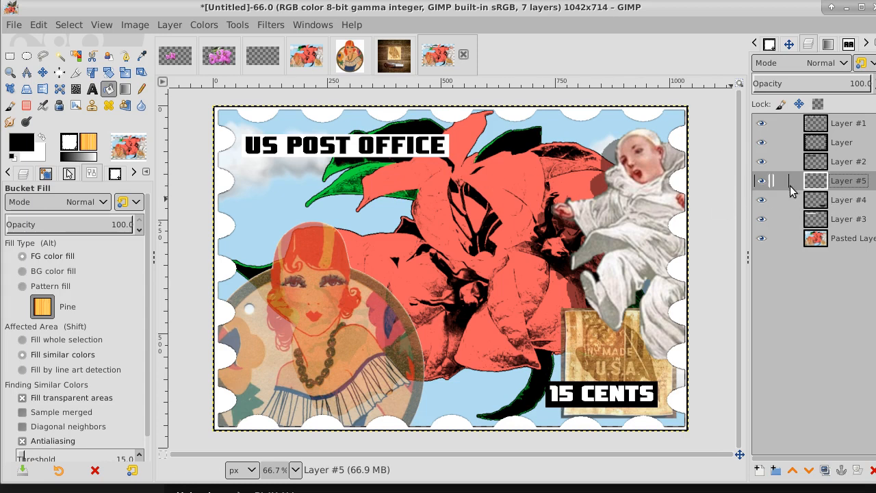
- Hide the pasted collage layer and merge the white perforated border layer down into its black outline layer
click(850, 201)
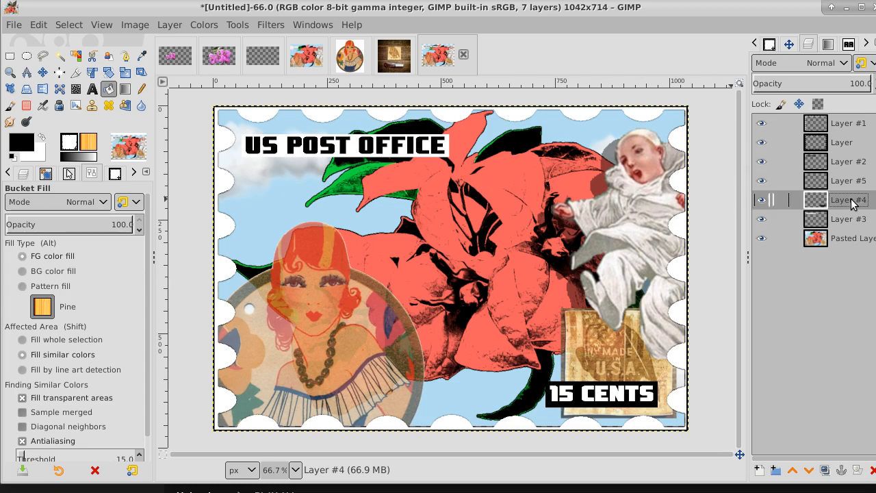
click(761, 219)
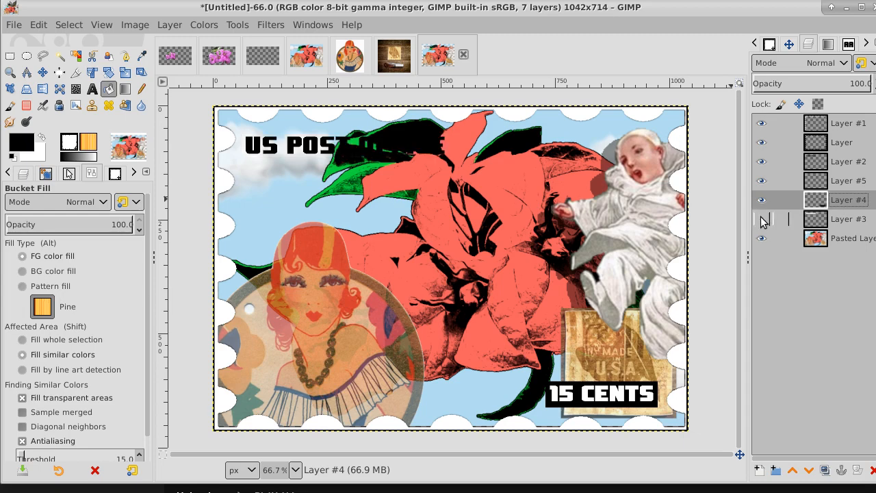
click(761, 219)
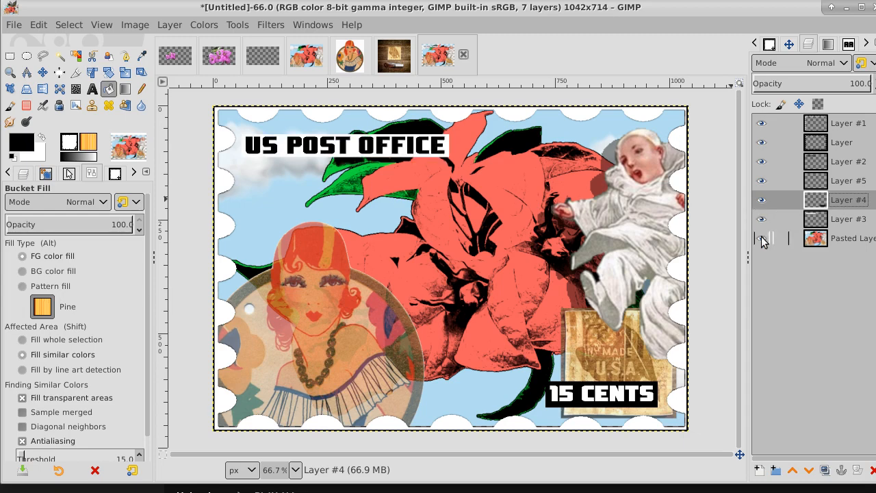
click(762, 236)
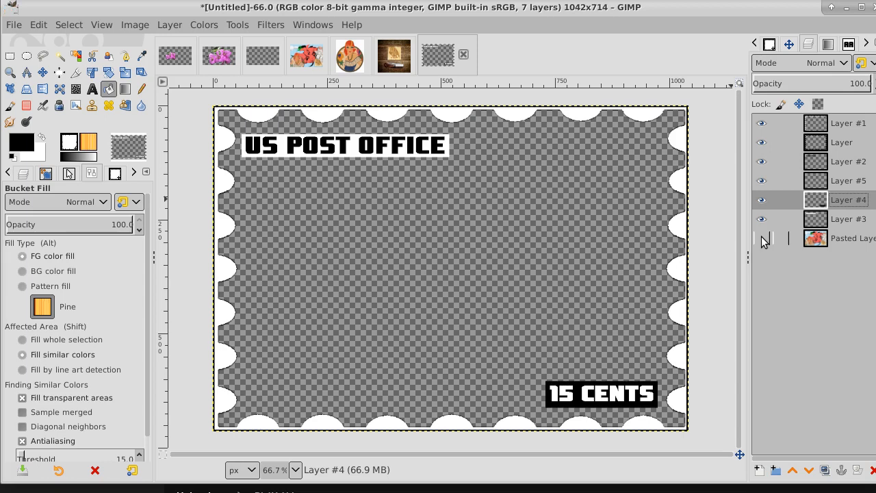
click(762, 124)
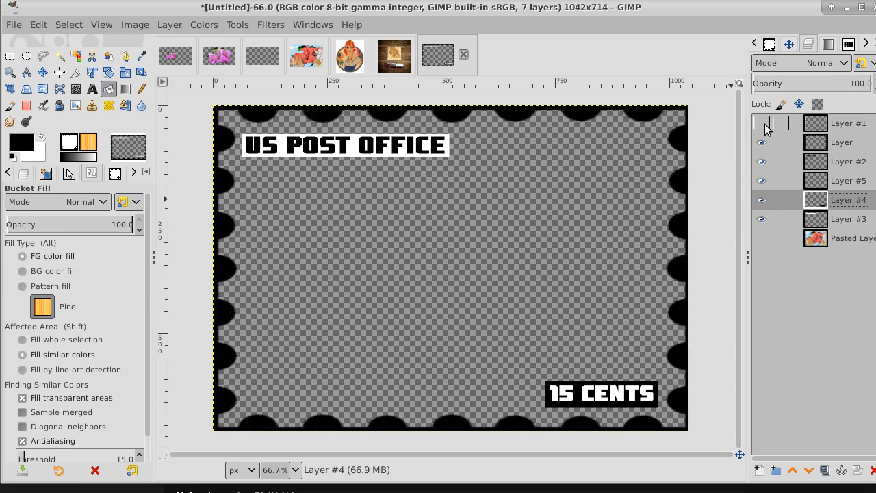
click(763, 124)
right_click(855, 124)
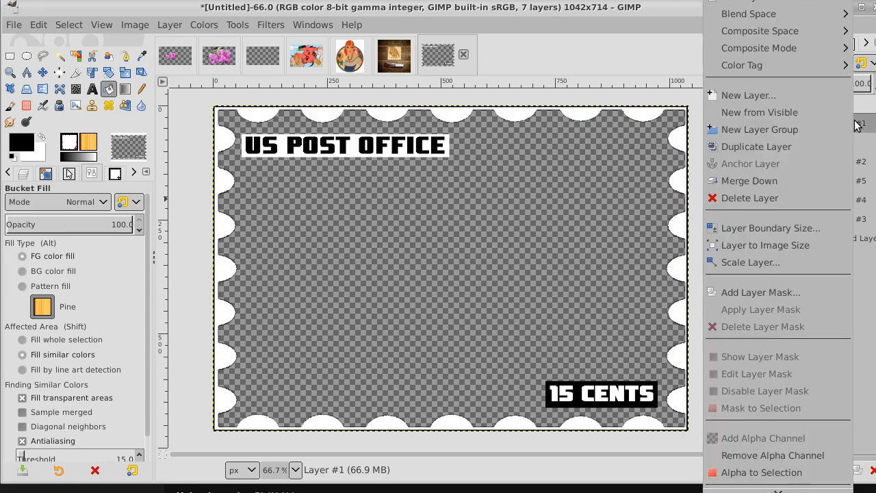
click(812, 176)
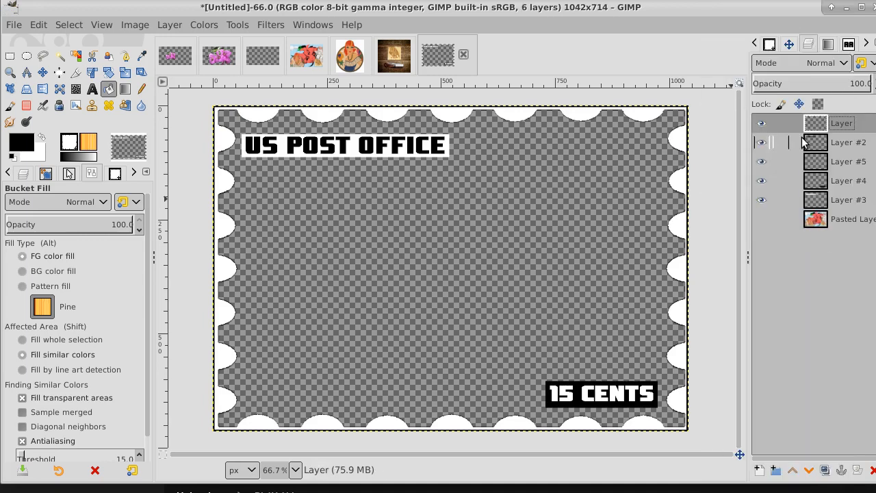
- Hide the merged border and create a new layer from the visible "US POST OFFICE" and "15 CENTS" labels
click(762, 124)
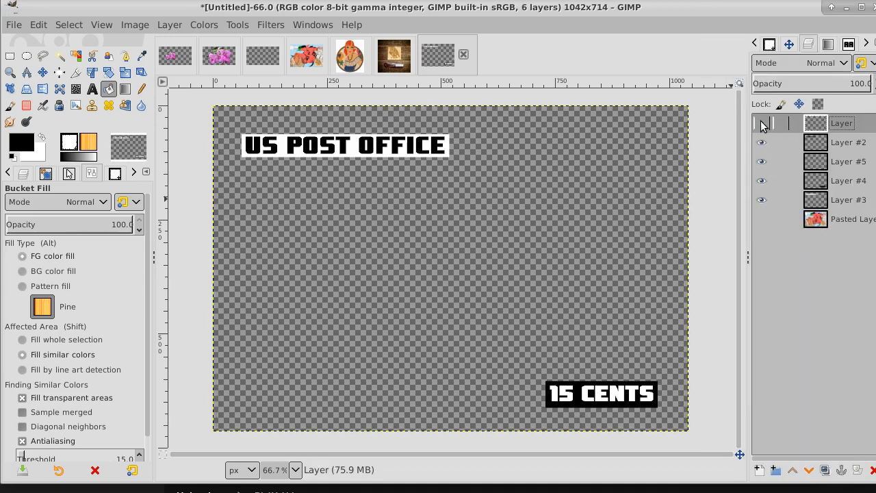
right_click(852, 129)
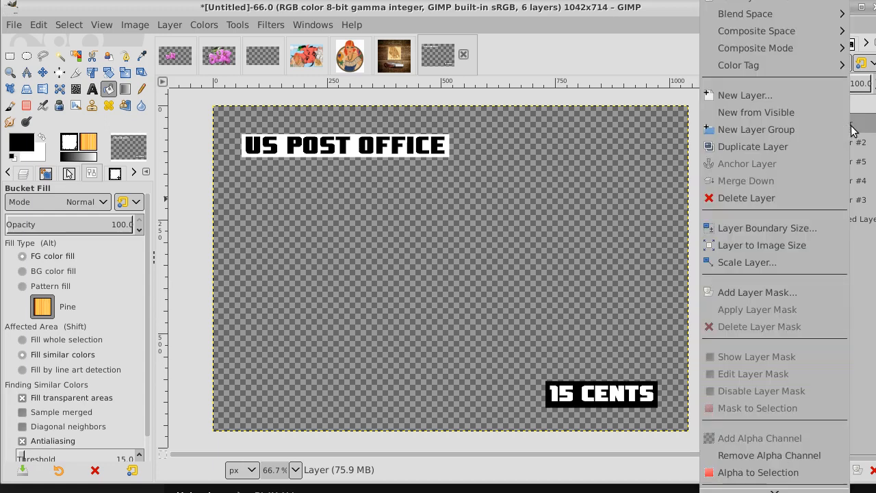
click(830, 119)
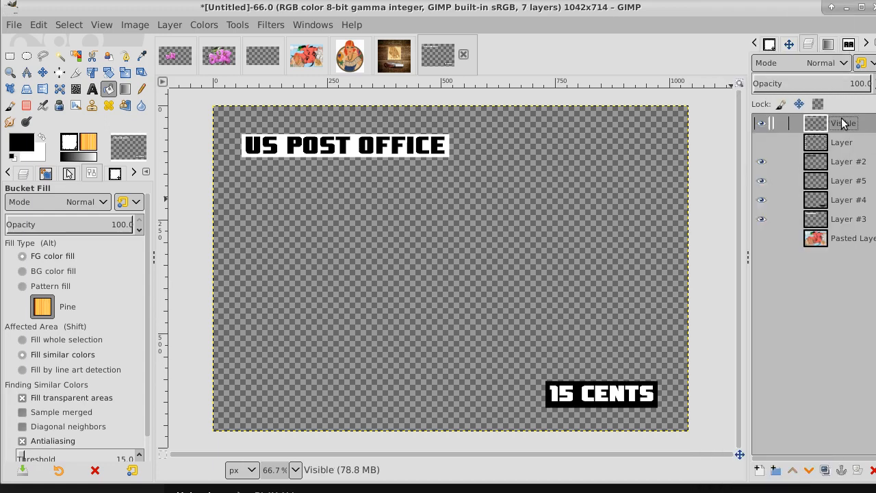
- Hide the four separate lettering and backing layers, and show the collage and perforated border again
drag(764, 165, 761, 221)
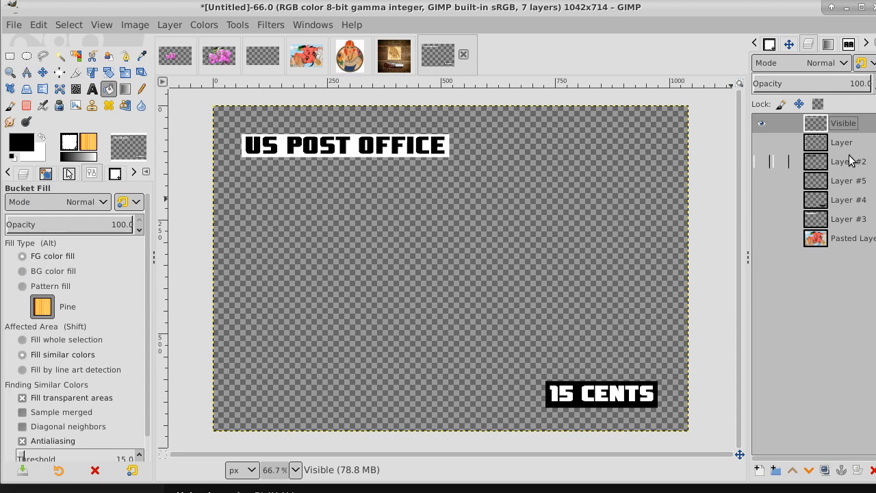
click(761, 239)
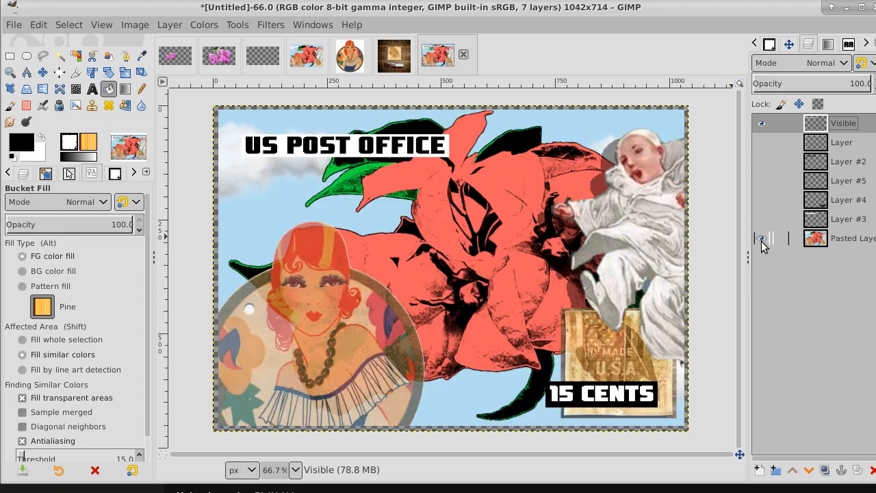
click(764, 141)
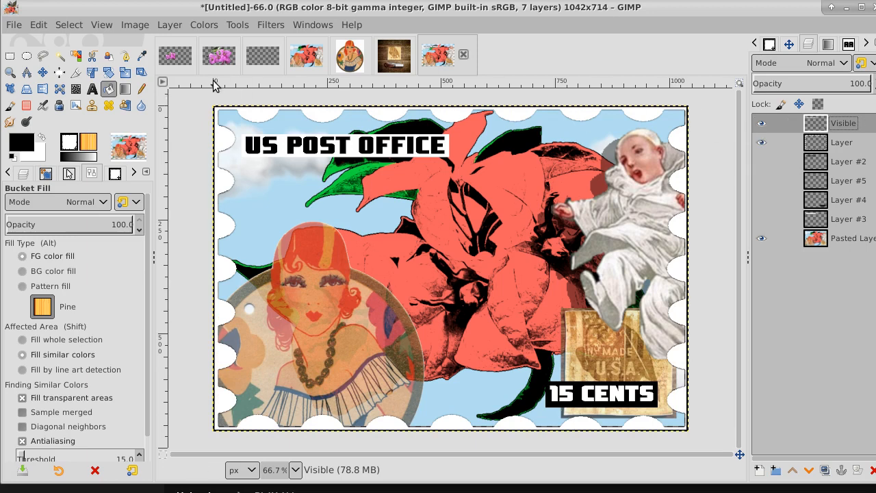
- Select the shapes of both labels by color-selecting the transparent area of the combined lettering layer and inverting the selection
click(77, 58)
click(283, 185)
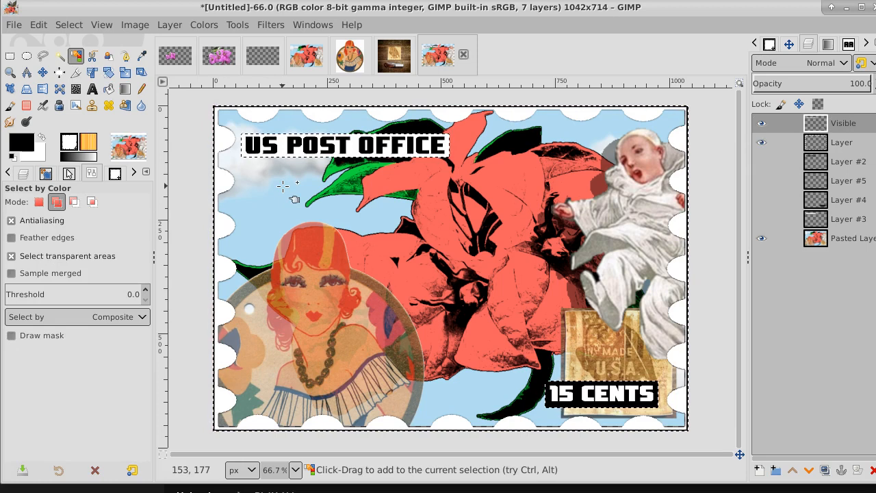
click(67, 25)
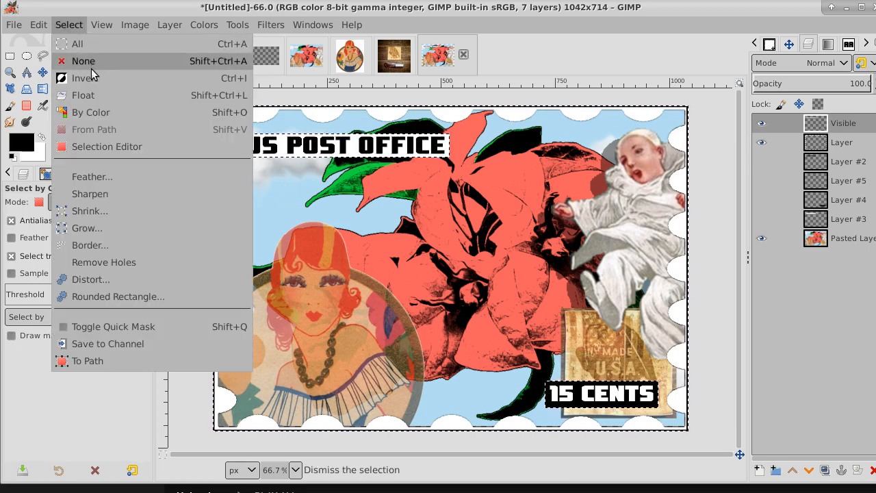
click(93, 75)
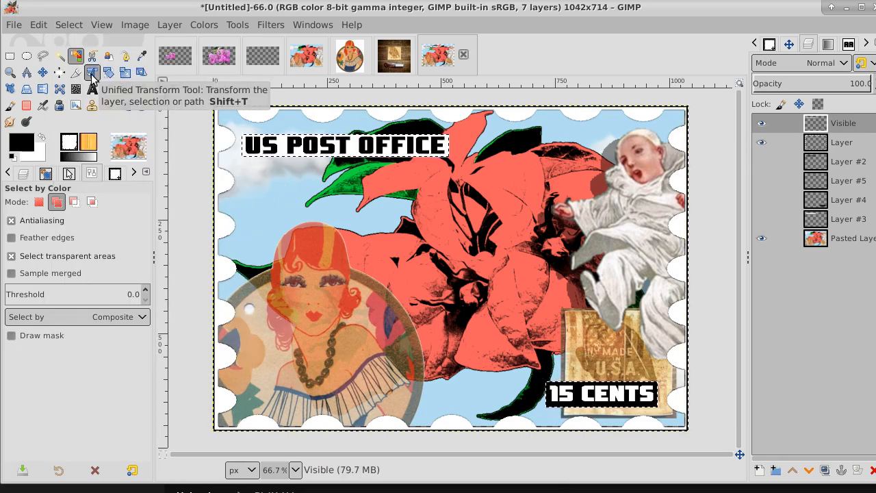
- Fill the label shapes with black on a new transparent 1042 × 714 px layer directly beneath the combined lettering, and clear the selection
click(848, 141)
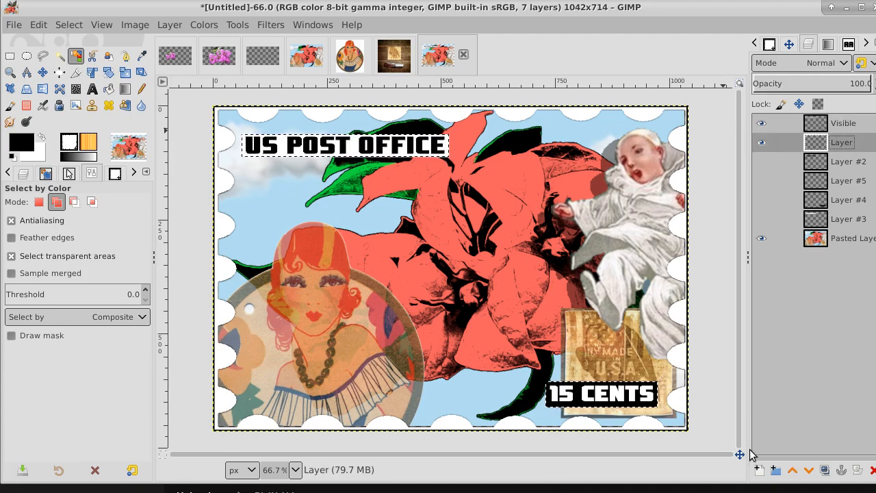
click(758, 470)
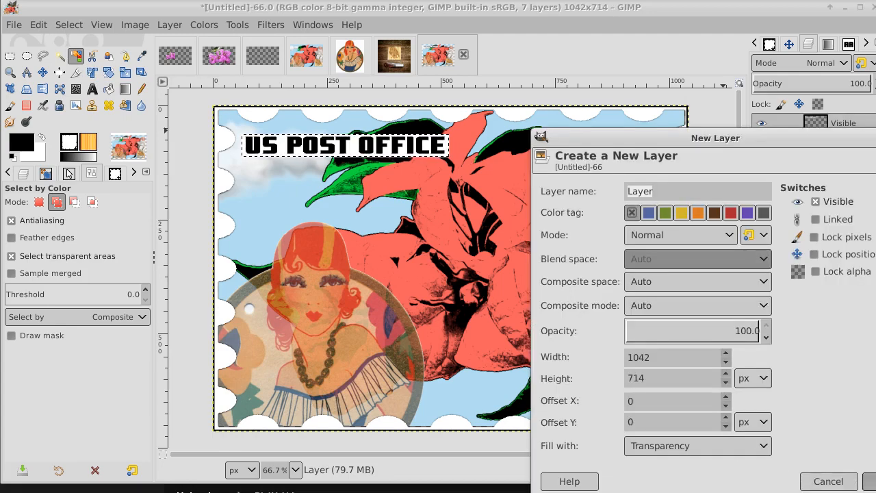
key(Return)
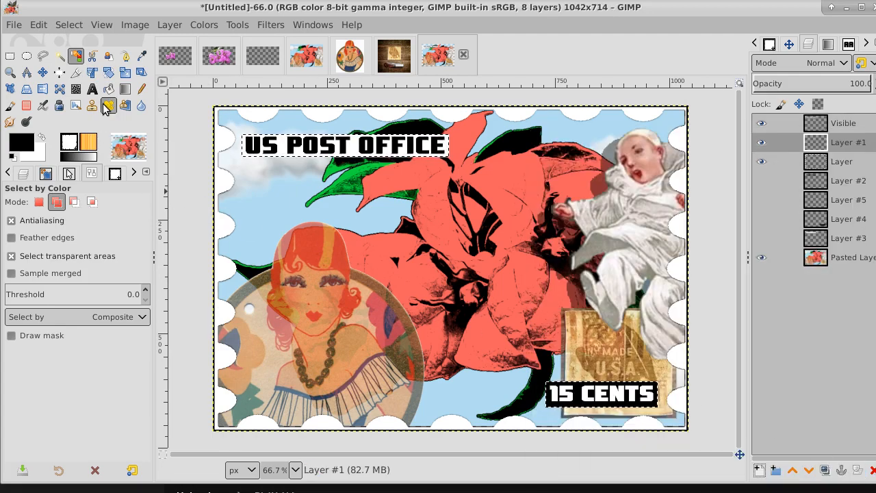
click(108, 90)
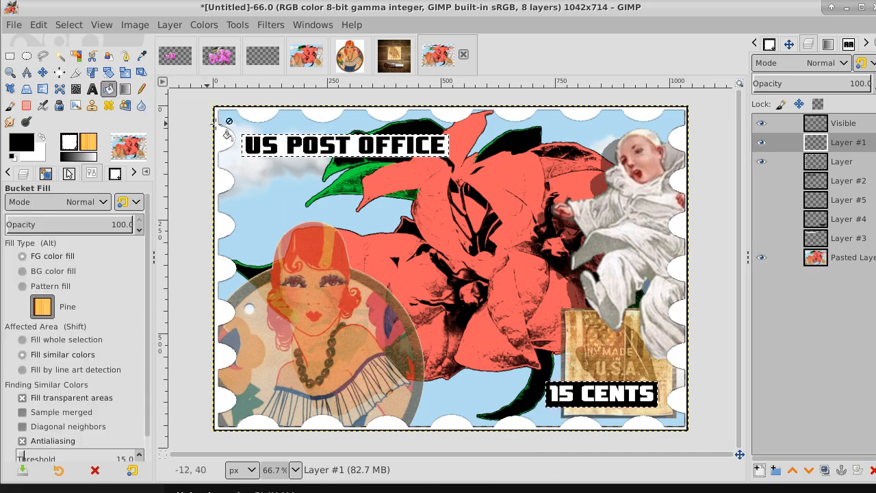
click(309, 146)
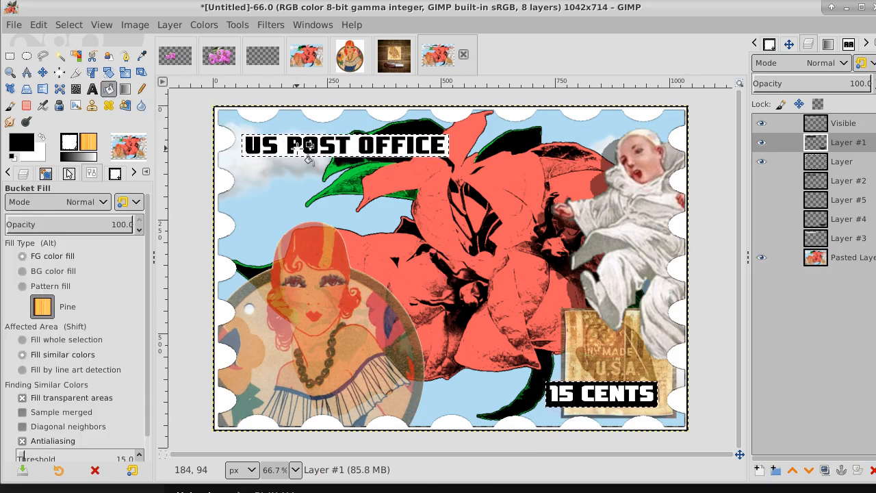
click(73, 26)
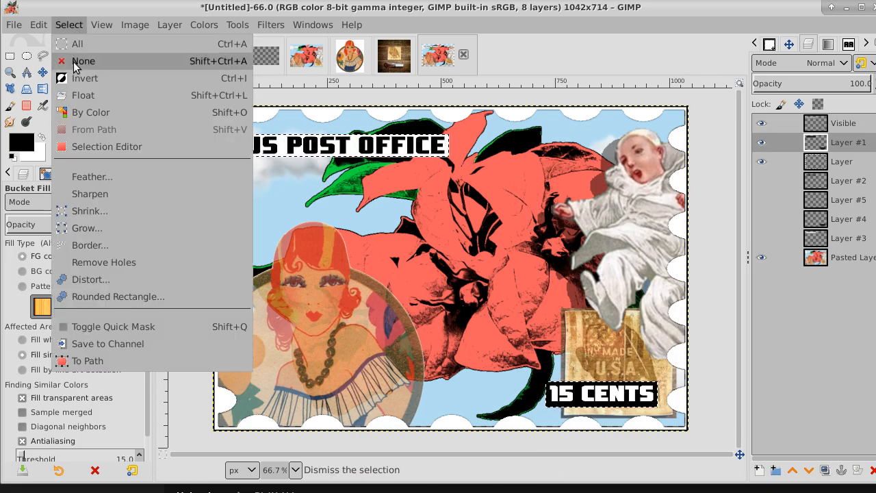
click(73, 62)
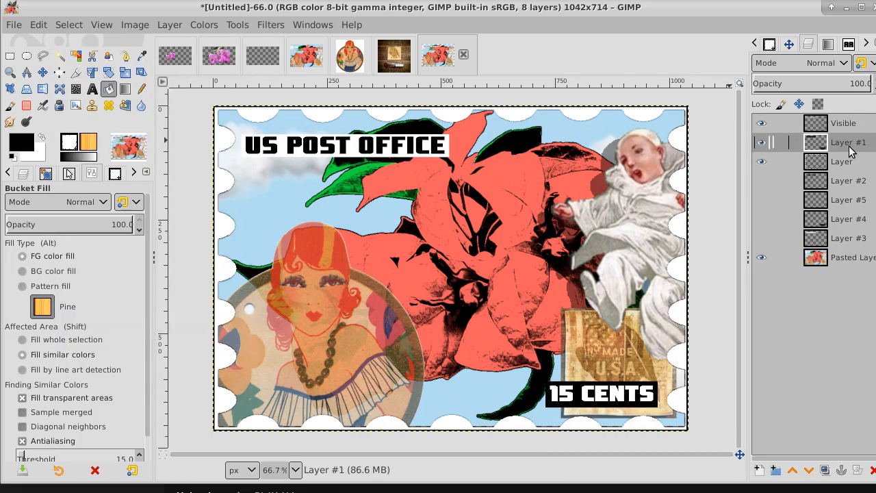
- Apply a Gaussian Blur to the black label shapes with an increased, equal horizontal and vertical size
click(275, 26)
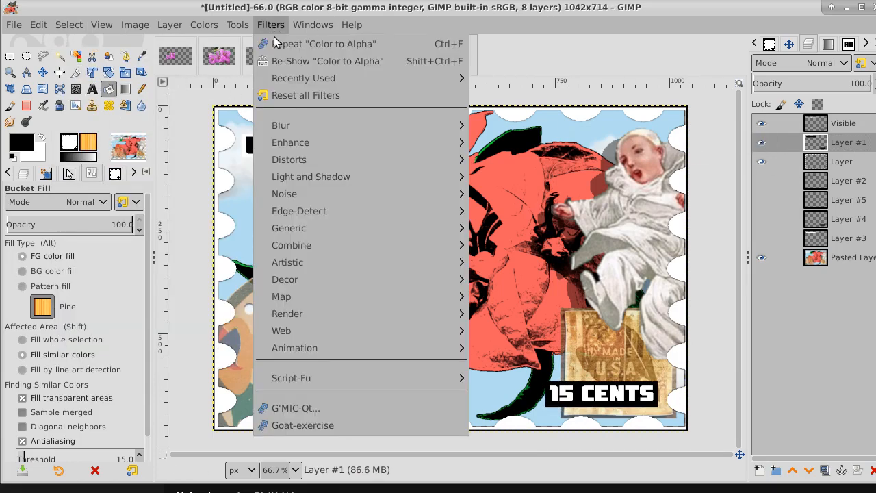
mouse_move(288, 125)
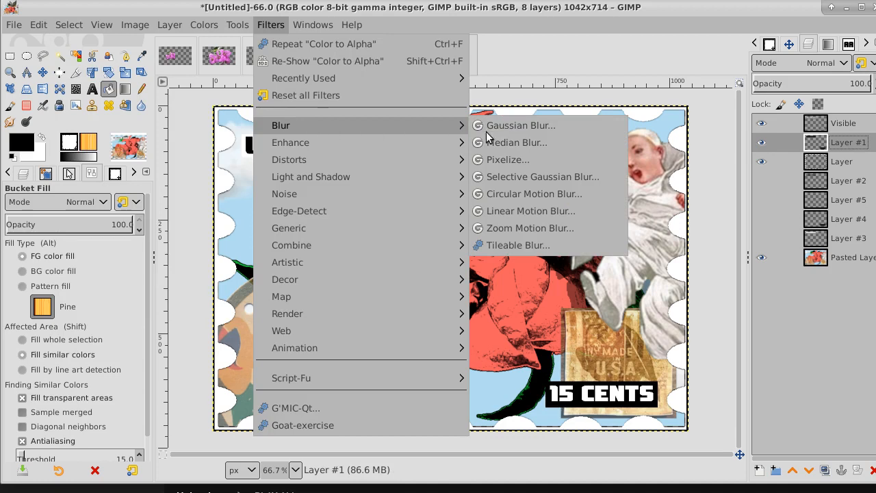
click(575, 122)
click(733, 159)
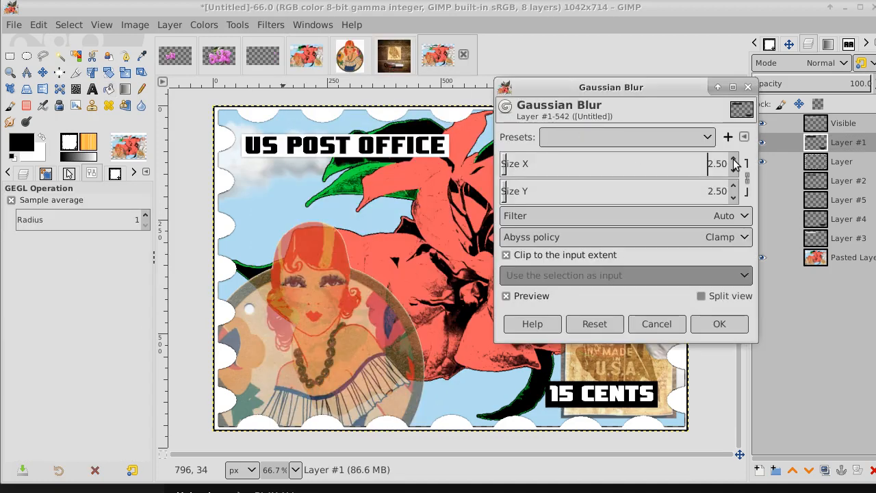
click(733, 160)
click(733, 159)
click(718, 324)
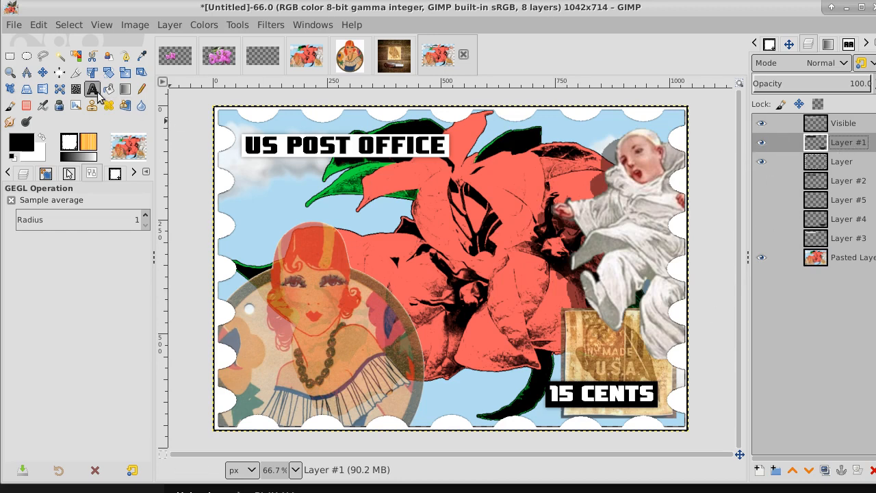
- Shift the blurred shadow layer slightly down and to the left of the labels and set its opacity to 70.8
click(43, 73)
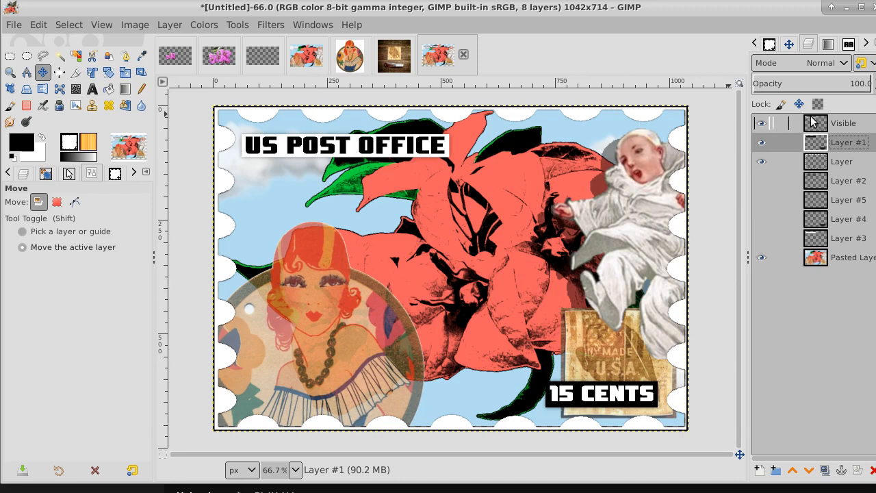
click(761, 124)
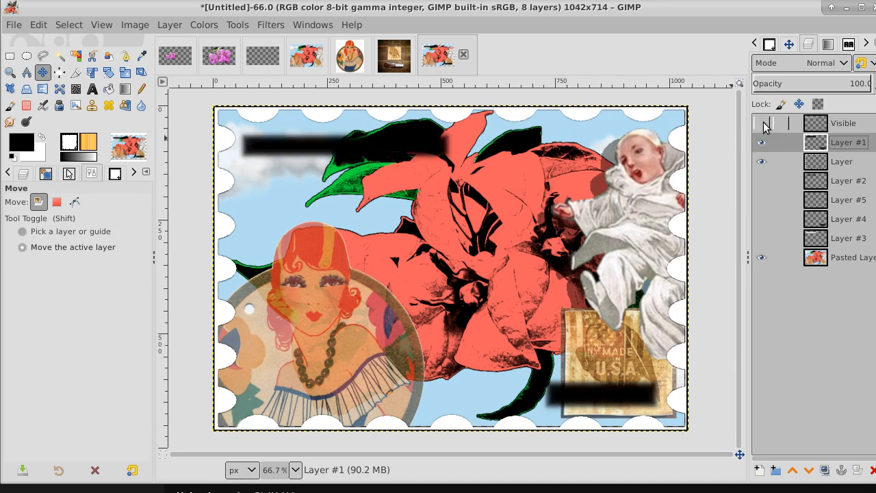
click(763, 125)
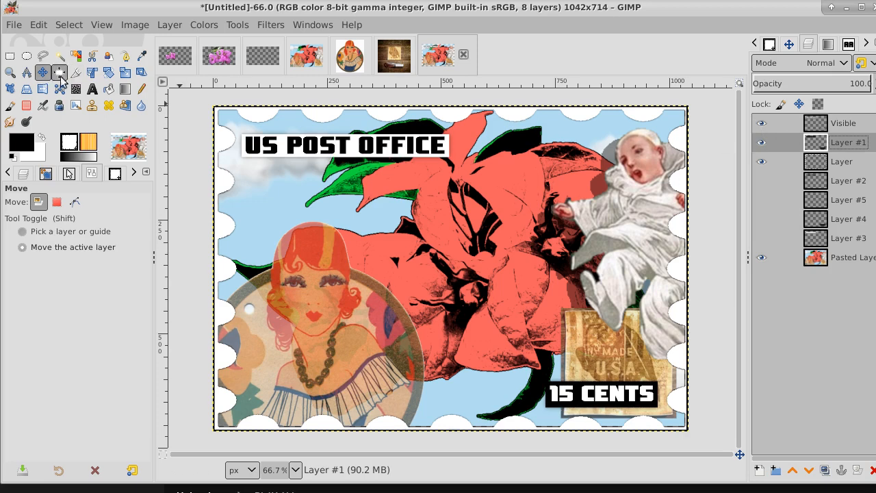
drag(342, 154, 336, 158)
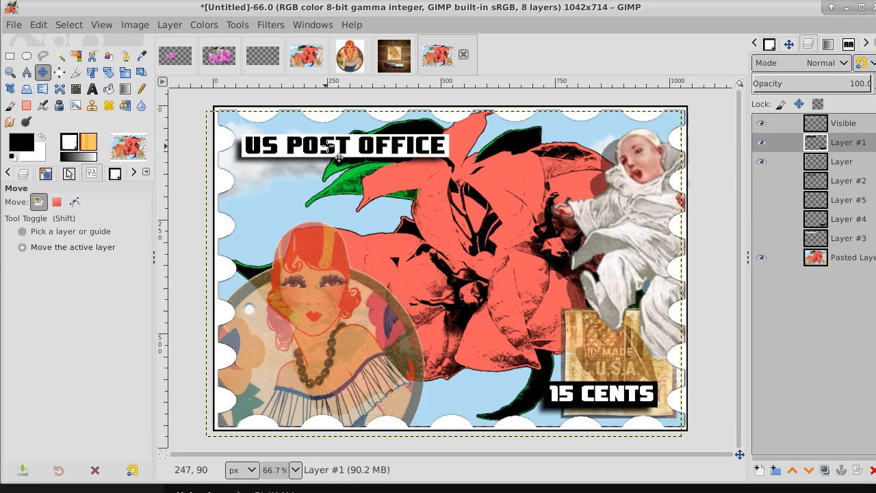
drag(826, 83, 841, 83)
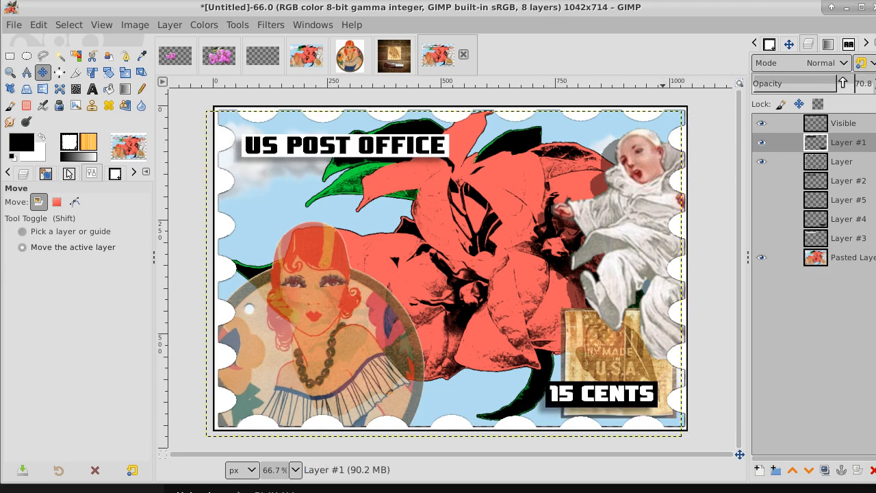
- Merge the combined lettering layer down into its shadow layer
click(832, 128)
right_click(832, 130)
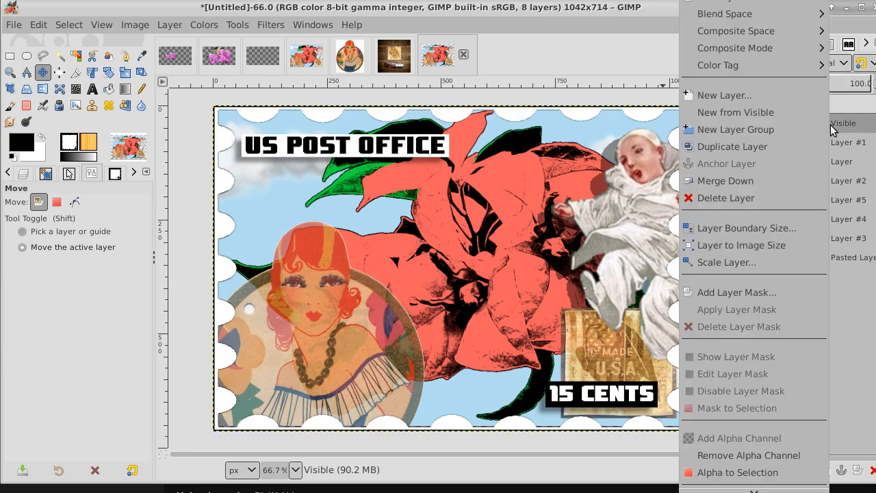
click(806, 180)
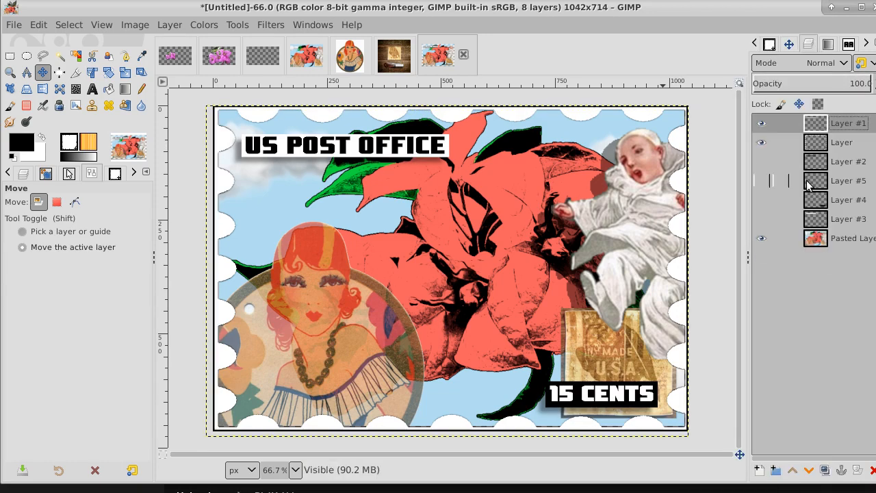
- Create a new layer from everything visible, placed above the merged label layer
click(761, 123)
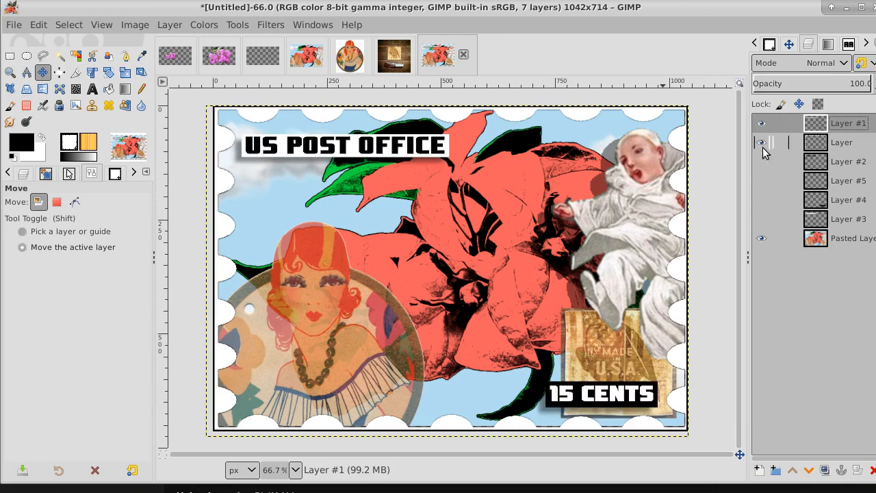
click(761, 142)
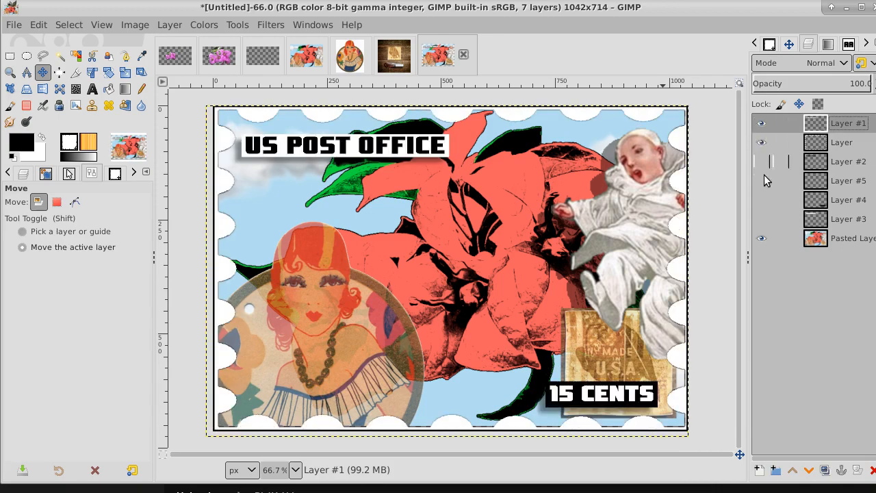
click(762, 239)
click(762, 239)
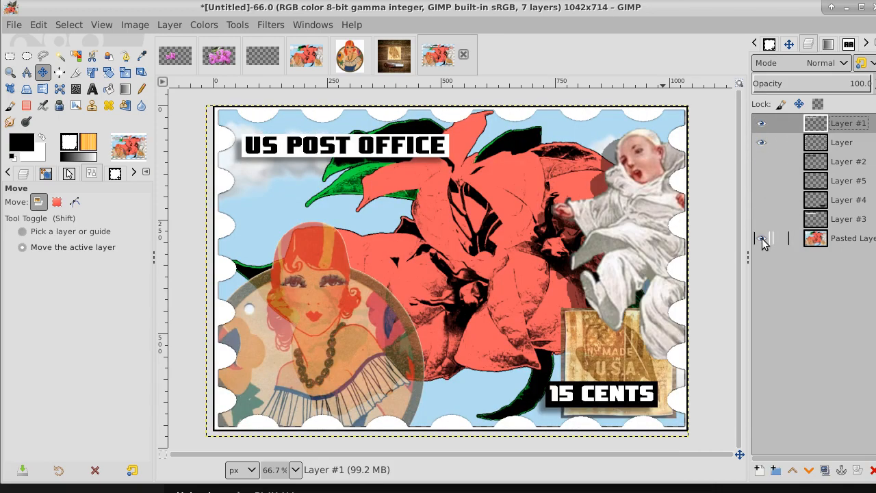
right_click(873, 125)
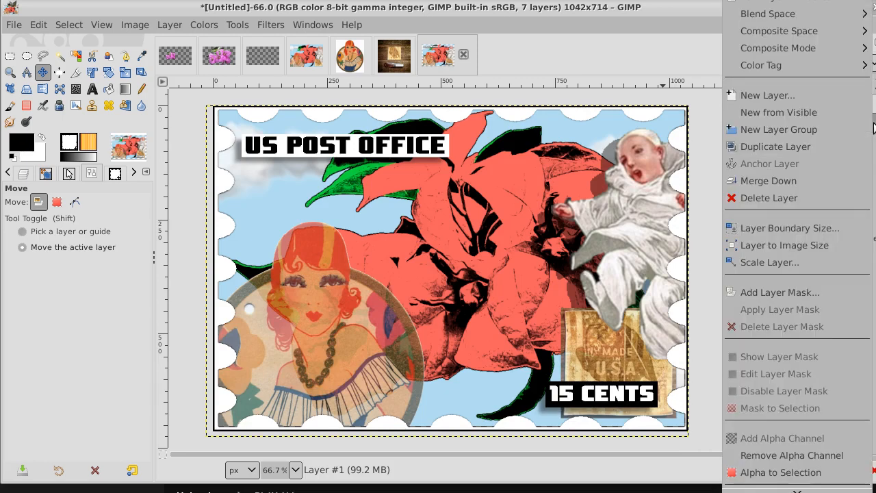
click(847, 114)
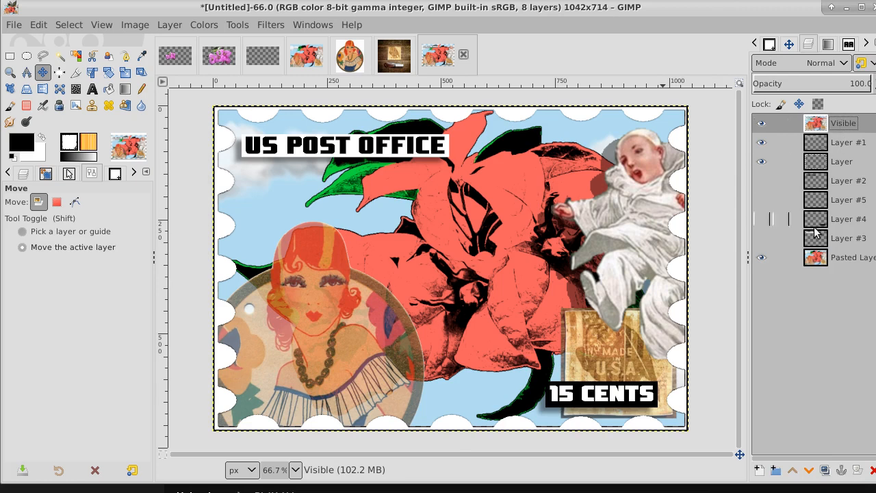
- Add a new empty layer above the visible copy and set the Text tool's colour to pure red (ff0000)
click(759, 469)
click(870, 481)
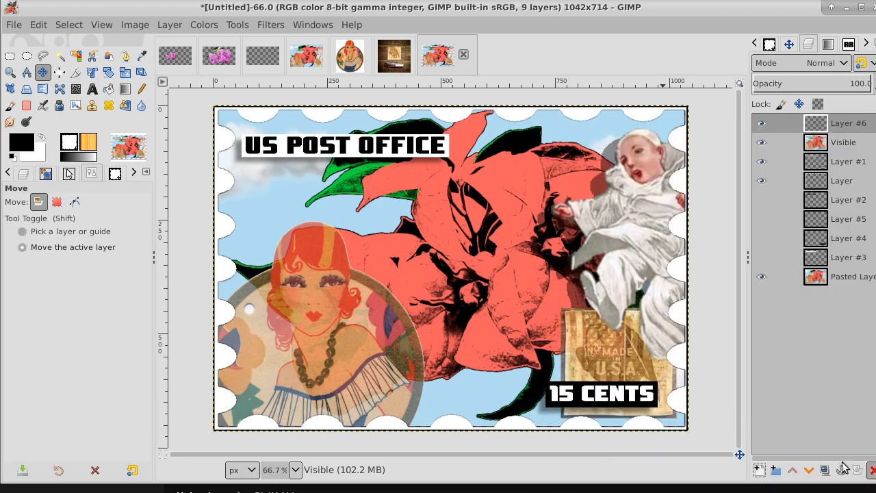
click(93, 89)
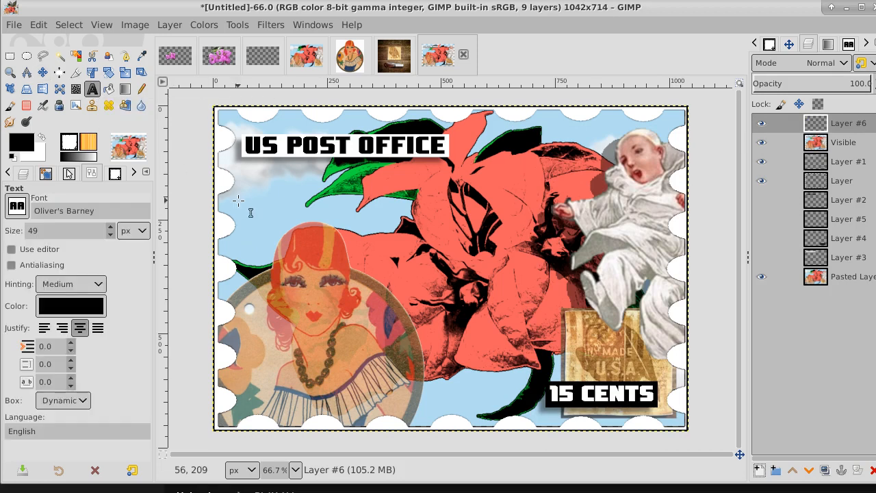
click(24, 143)
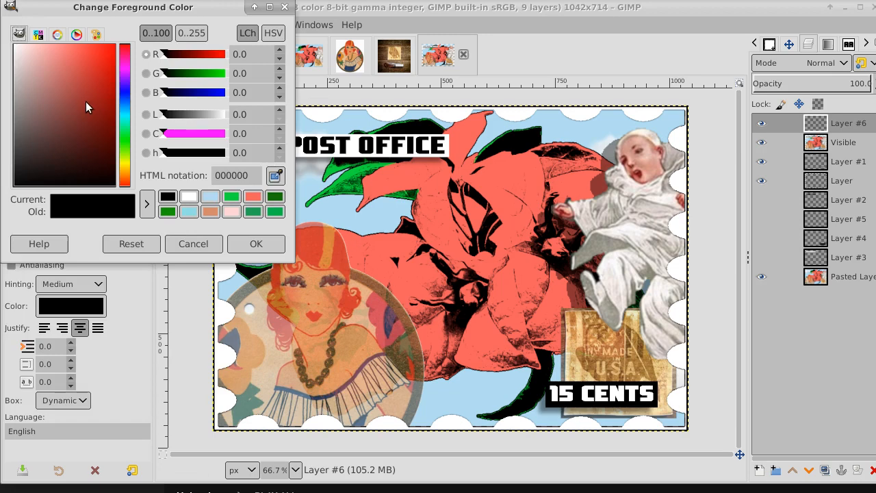
drag(85, 107, 121, 31)
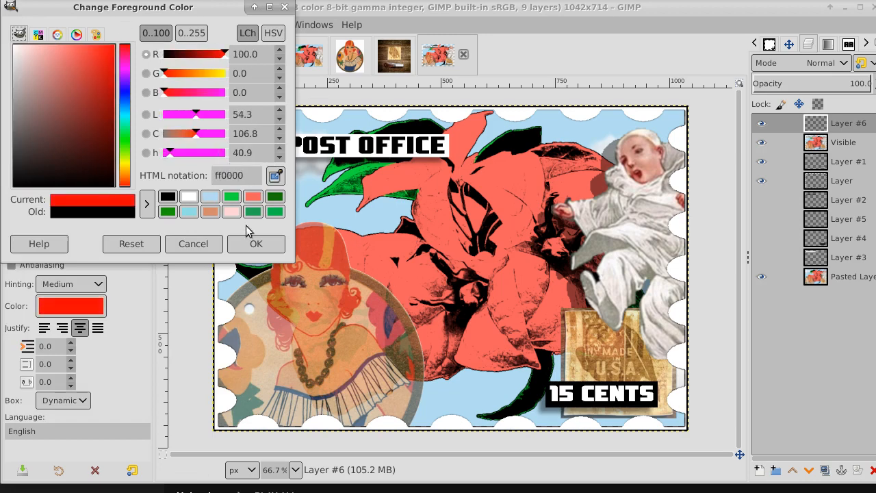
click(254, 243)
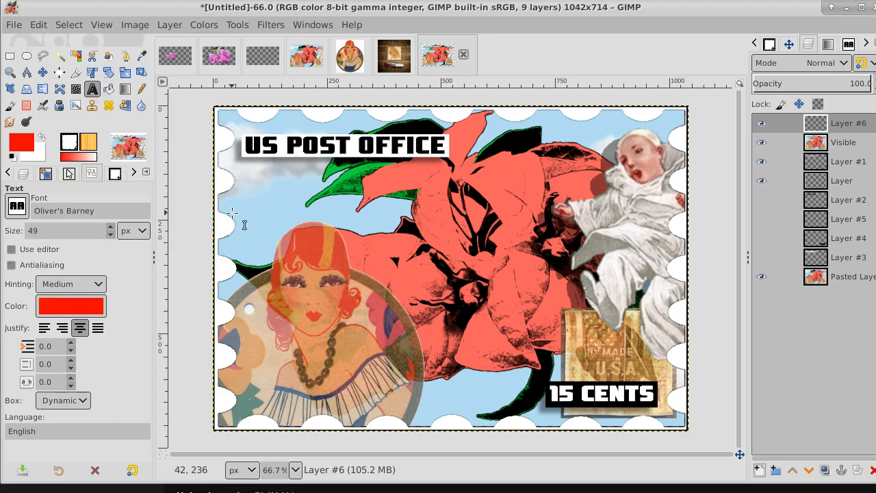
- Enter the text "GIMP TUTORIAL - Mail ART -" in 49 px Oliver's Barney, just above the woman's head
click(232, 213)
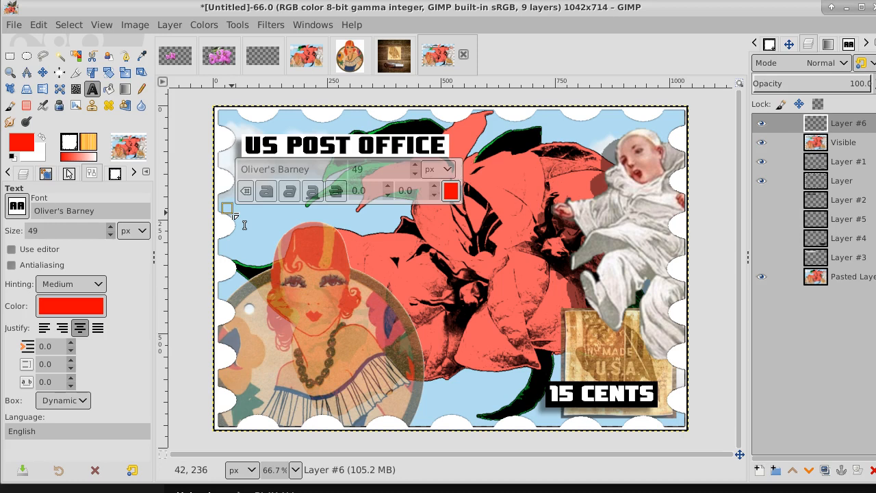
text(GIMP)
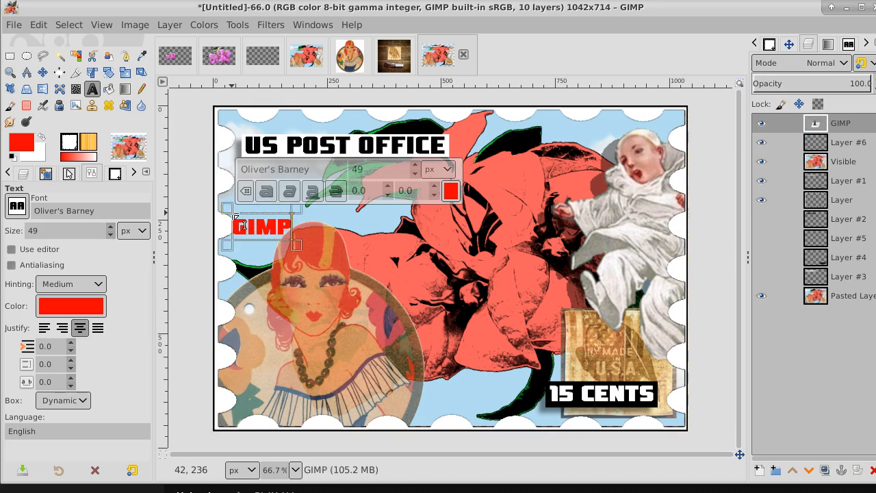
text( T)
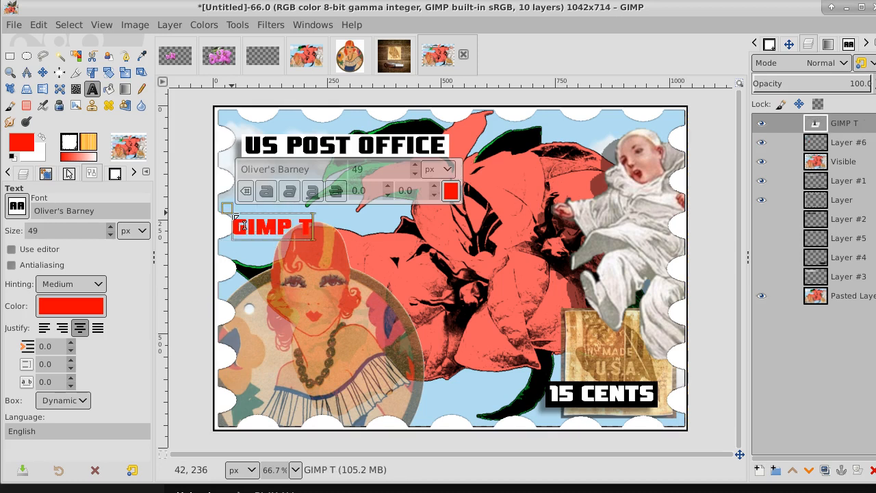
text(UTOR)
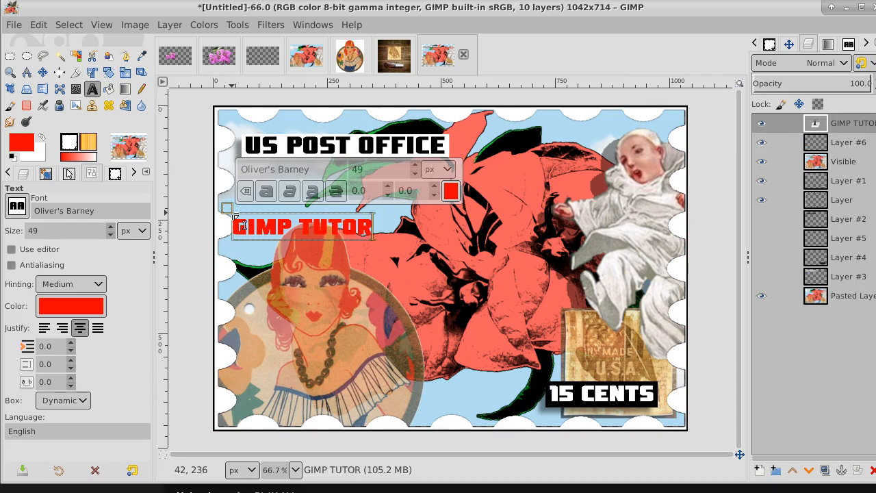
text(IAL)
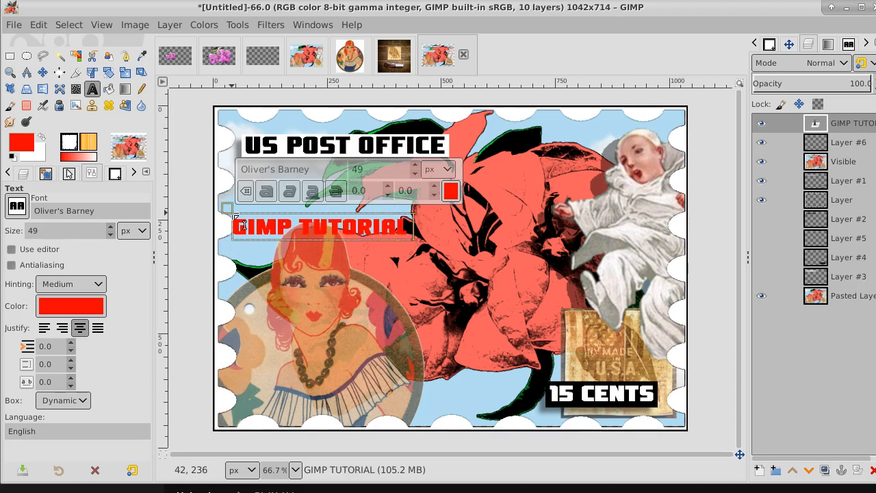
text( - )
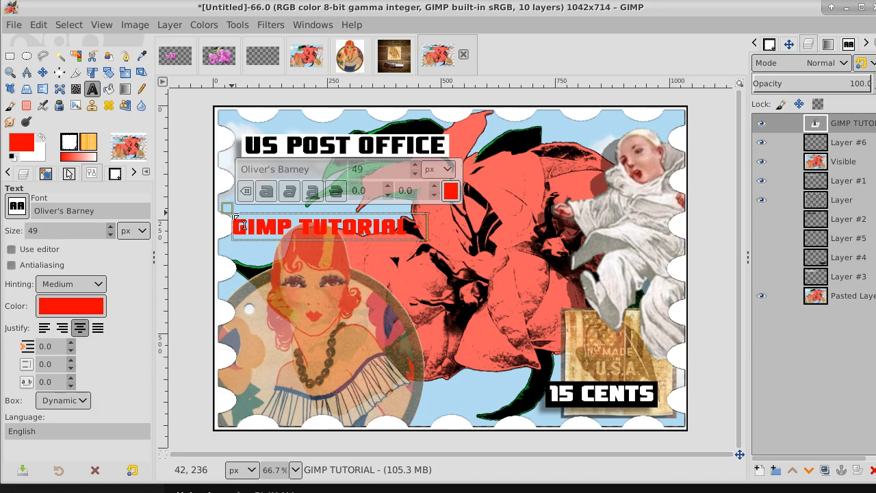
text(Mail ART)
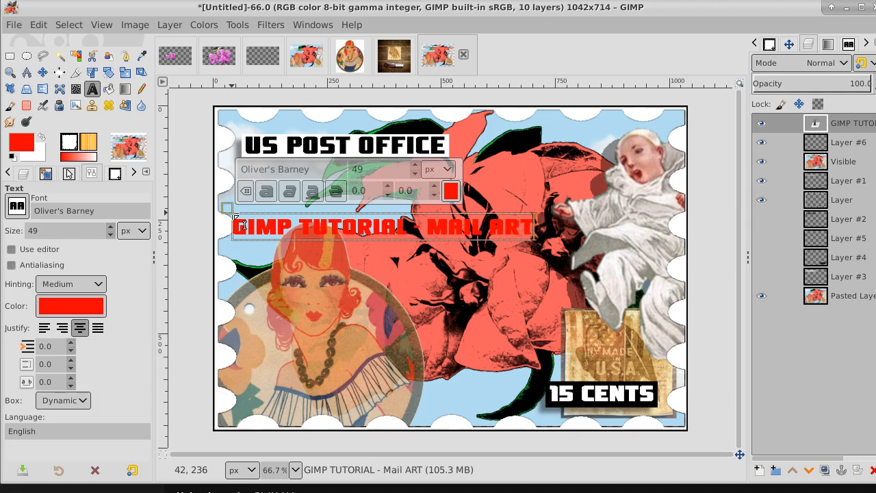
text( -)
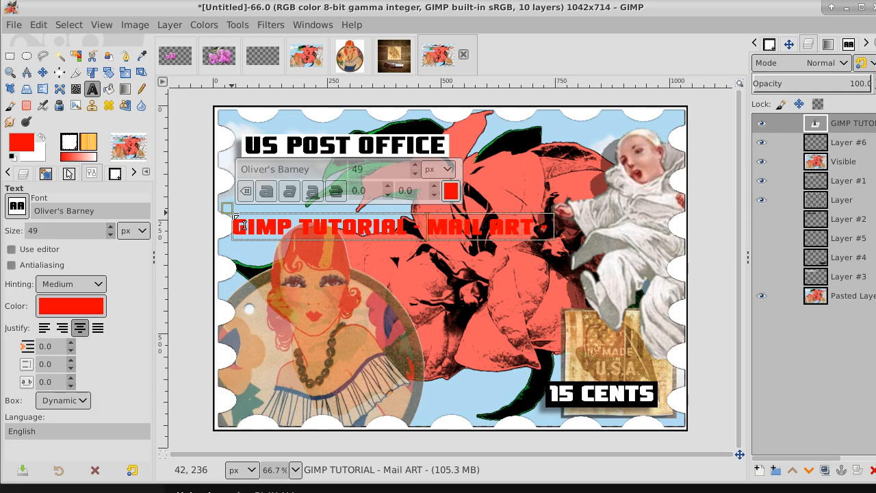
- Insert "Path tool -" before "Mail ART" in the red title text
text(P)
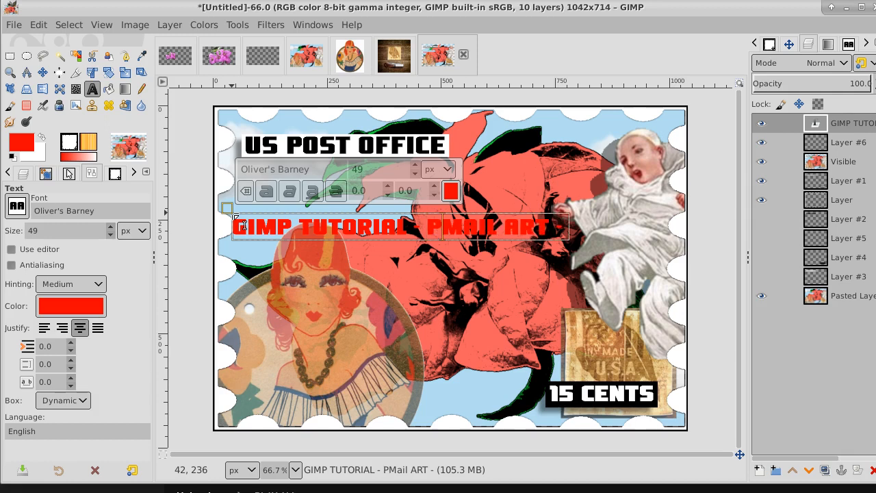
text(ath t)
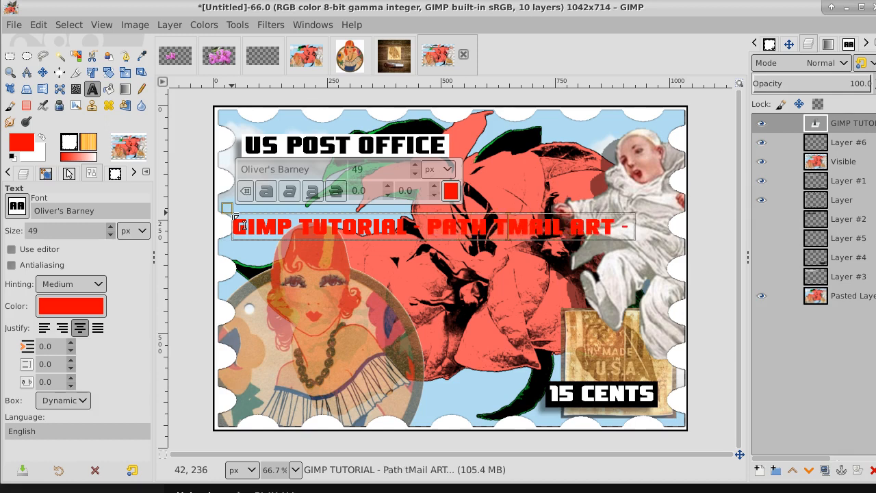
text(ool )
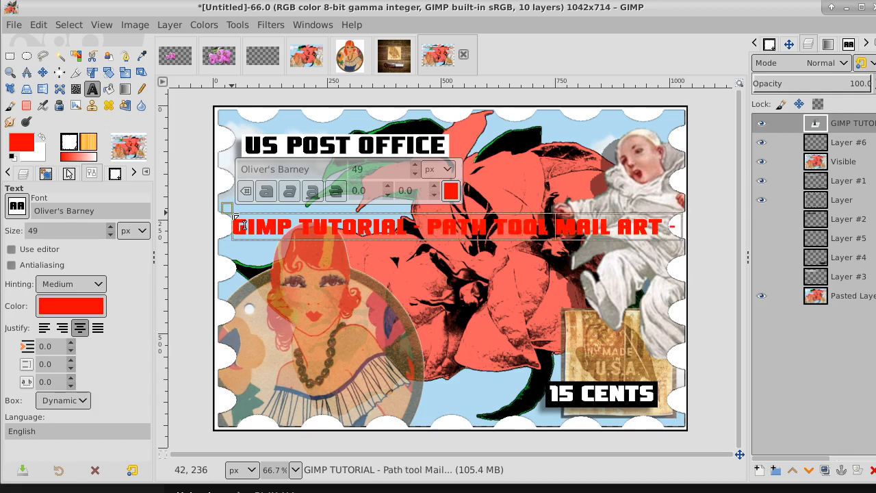
text(-)
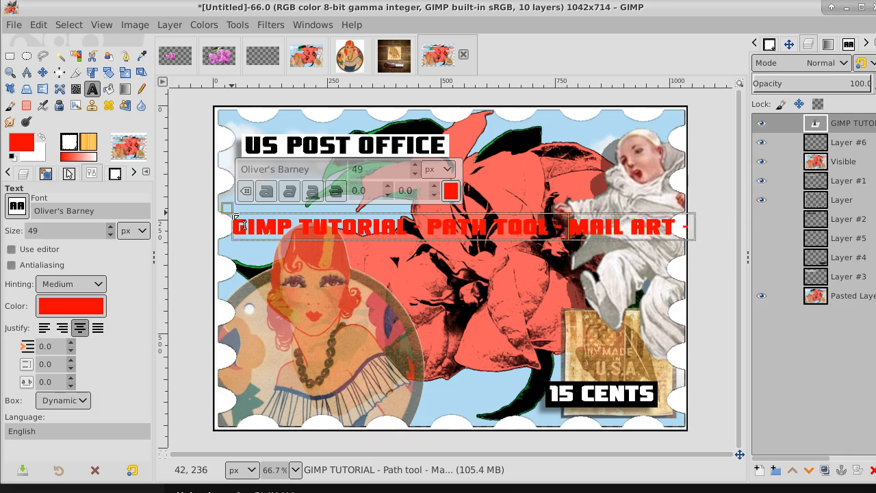
- Replace the dash after "Path tool" with a line break and append "BRUSHES" to the end of the second line
key(Right)
key(Right)
key(Right)
key(Right)
key(Right)
key(Right)
key(Right)
key(Right)
key(Right)
key(Right)
key(Left)
key(Left)
key(Left)
key(Left)
key(Left)
key(Left)
key(Left)
key(Left)
key(Return)
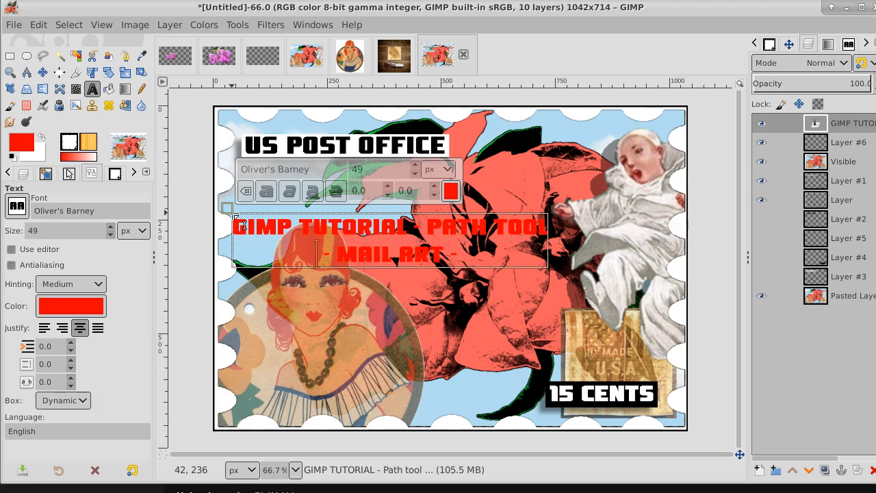
key(BackSpace)
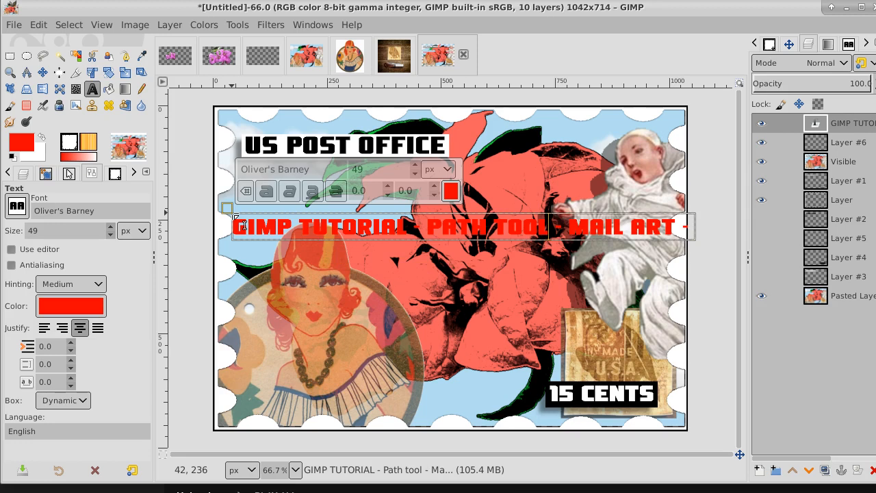
key(Delete)
key(Delete)
key(BackSpace)
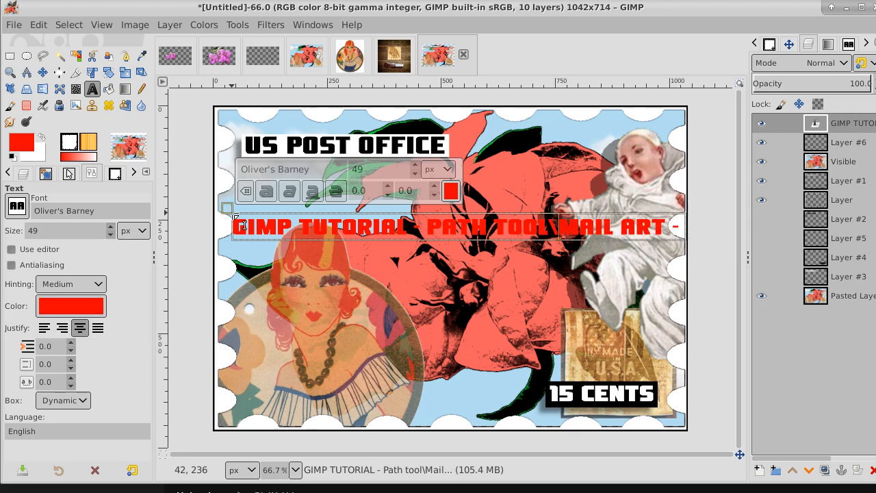
key(BackSpace)
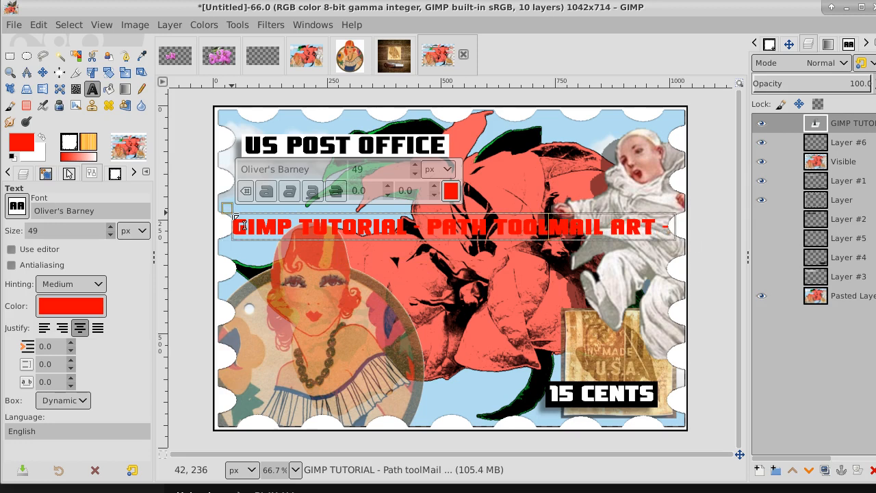
key(Return)
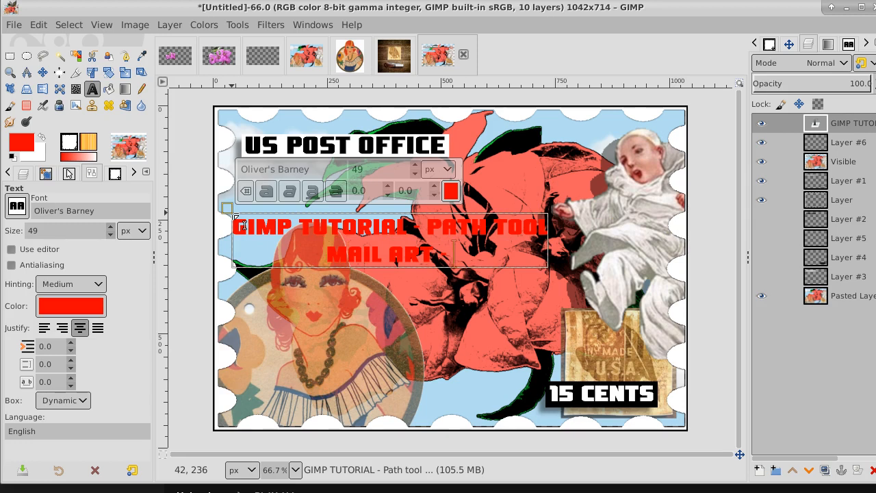
text(B)
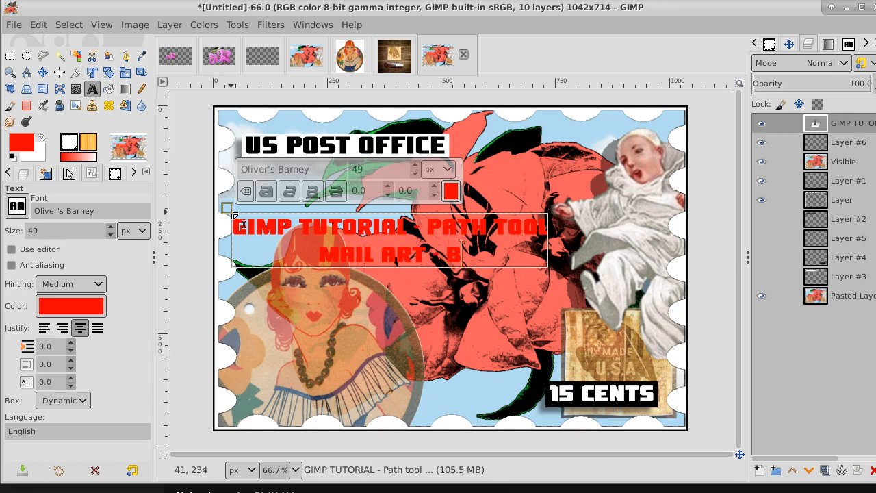
text(RUSHES)
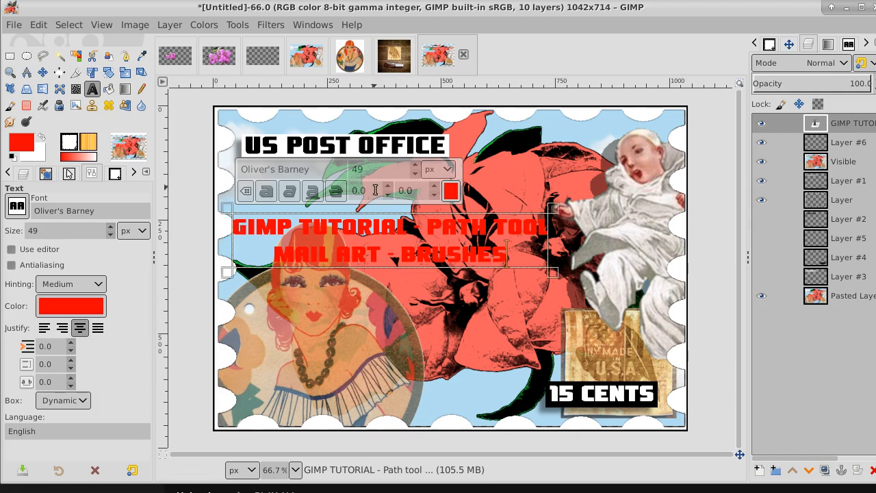
- Enlarge the entire two-line red title to 68 px and finish editing the text
key(ctrl+a)
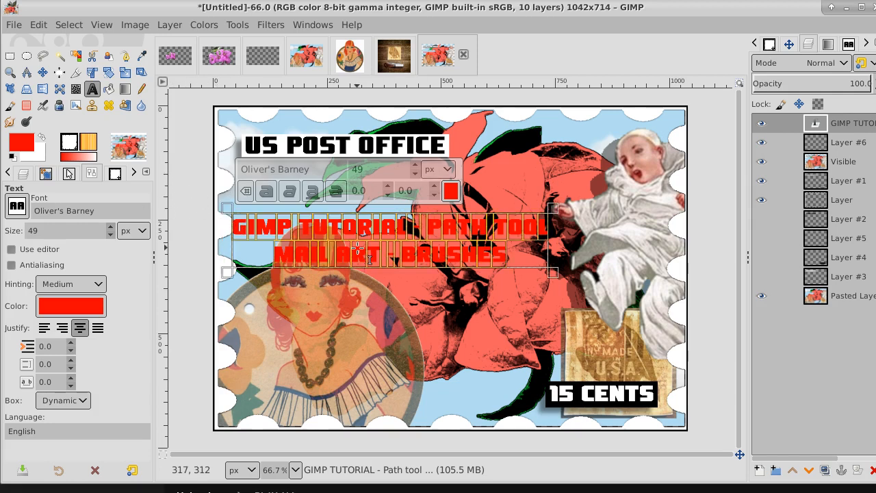
scroll(414, 169, up, 15)
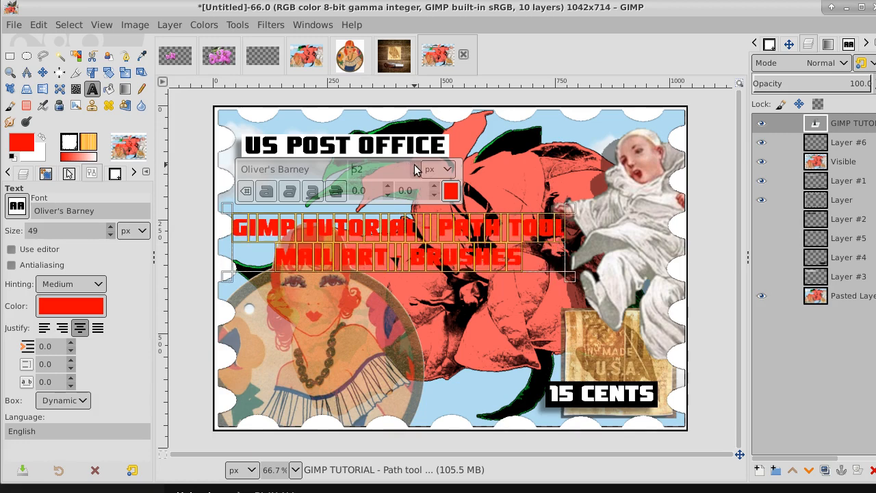
scroll(414, 169, up, 3)
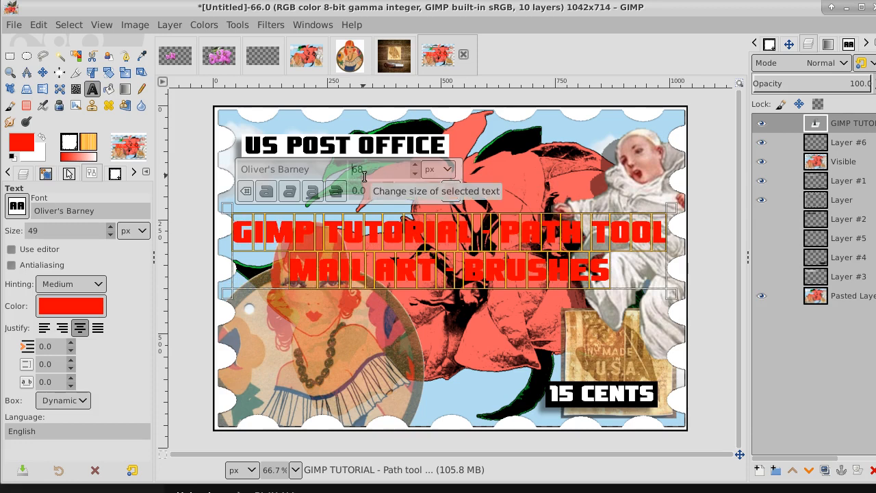
click(42, 73)
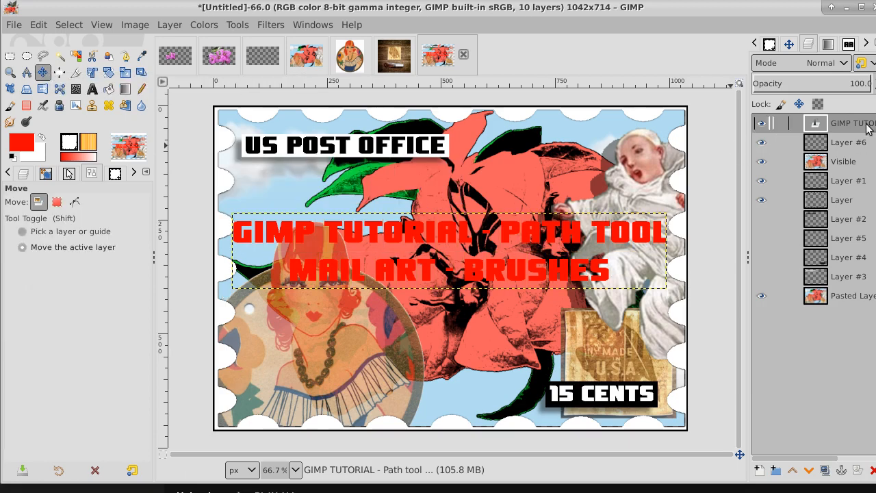
- Add a transparent 1042 × 714 px layer directly beneath the red title and merge the text layer down into it
click(852, 142)
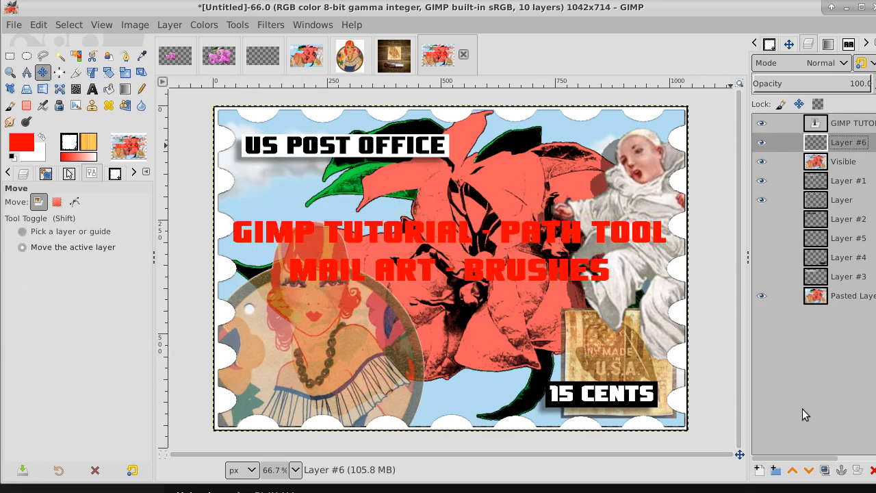
click(758, 471)
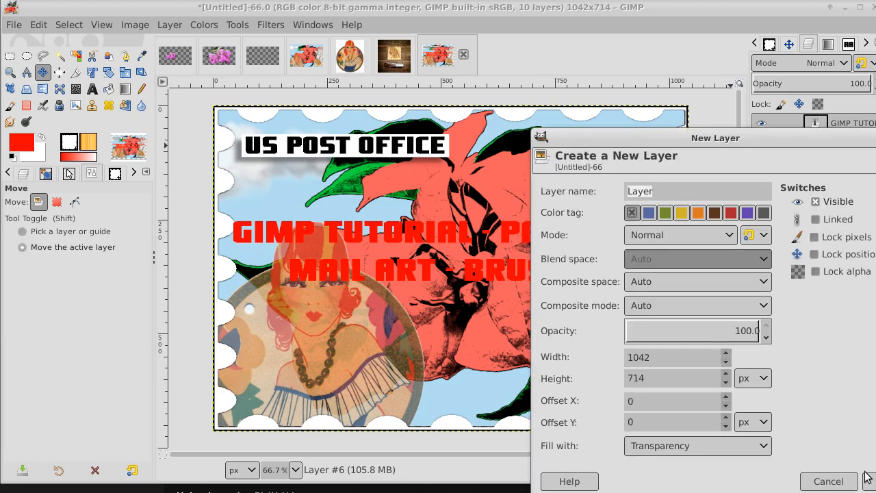
click(870, 481)
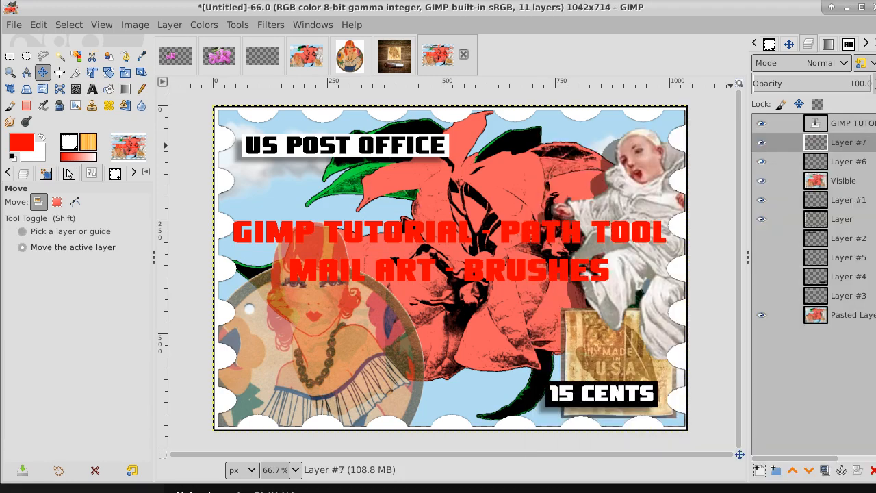
click(849, 124)
right_click(849, 126)
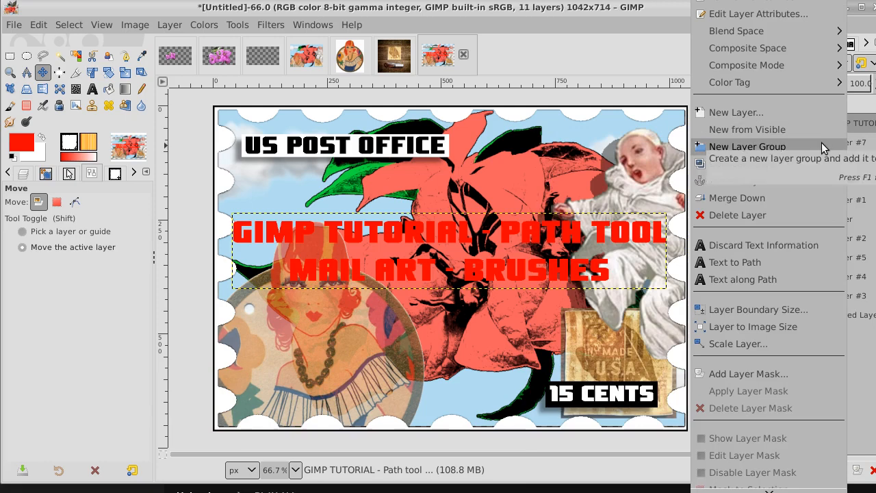
click(780, 196)
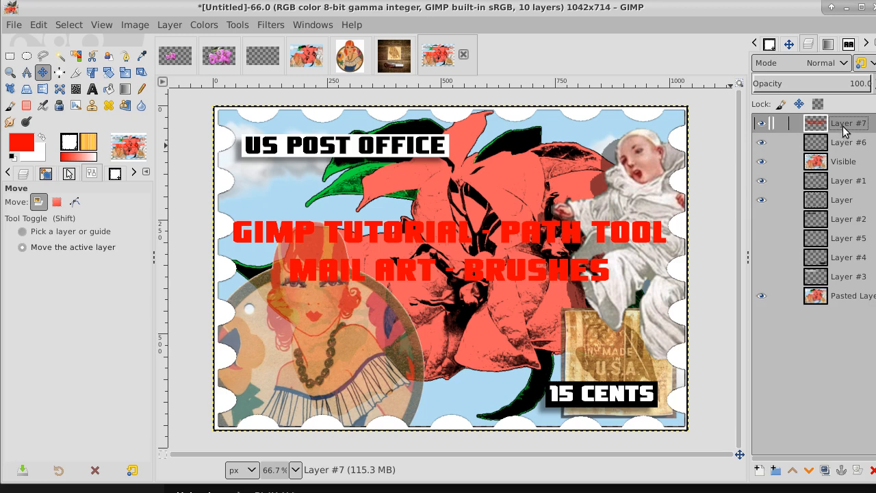
- Duplicate the merged title layer and select all the red lettering by color on the lower copy
click(825, 471)
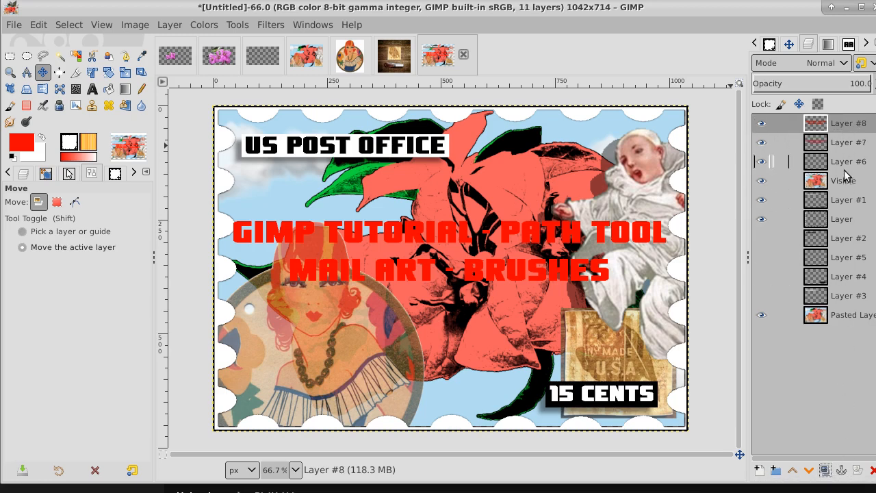
click(846, 144)
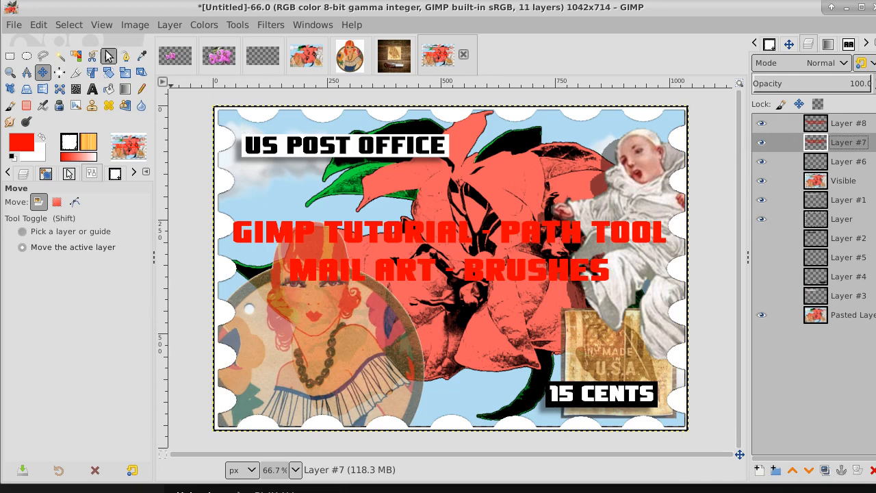
click(75, 55)
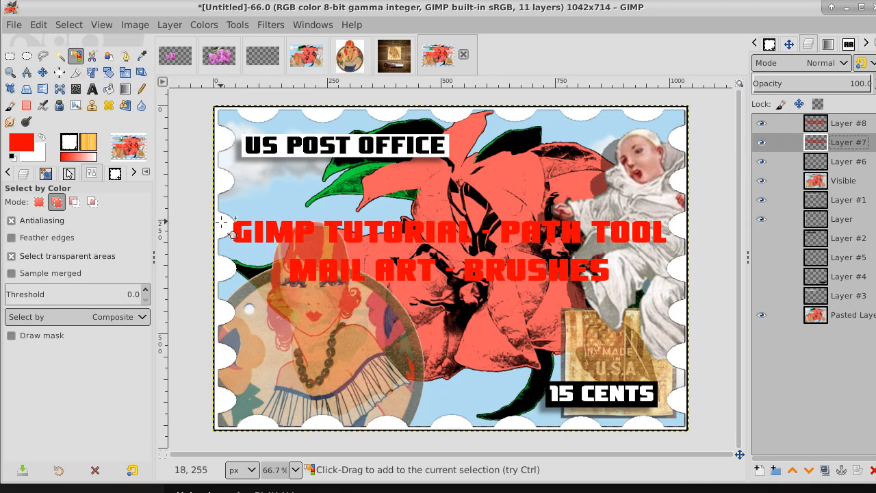
click(241, 237)
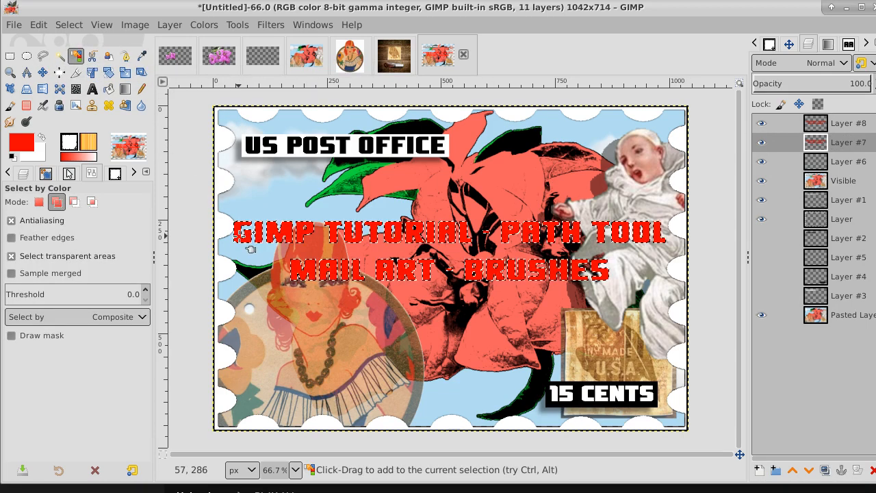
- Grow the selection around the title lettering by 3 px
click(69, 25)
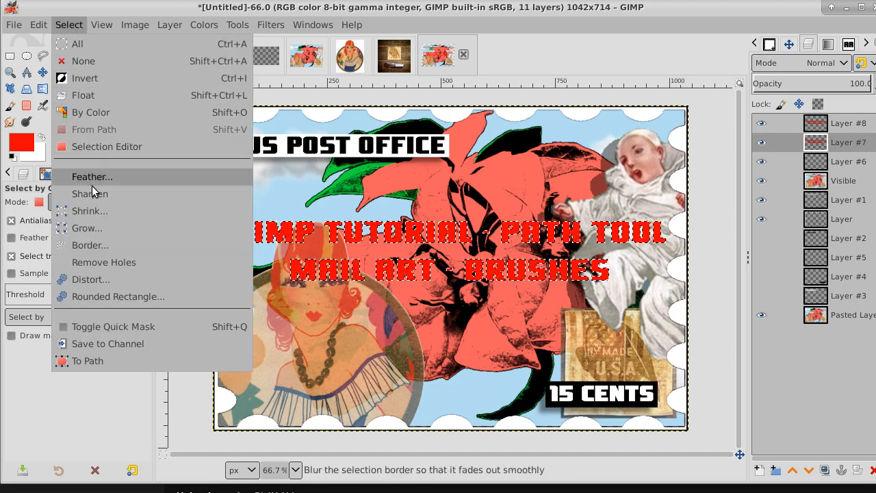
click(96, 230)
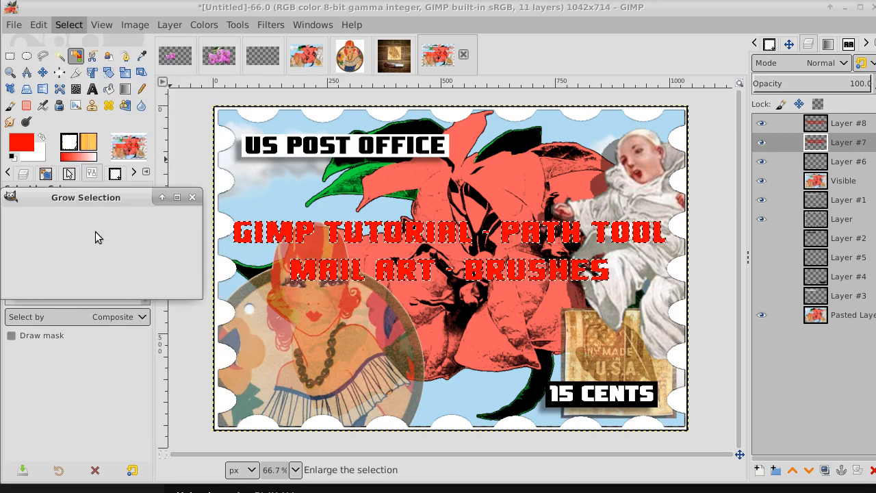
click(130, 242)
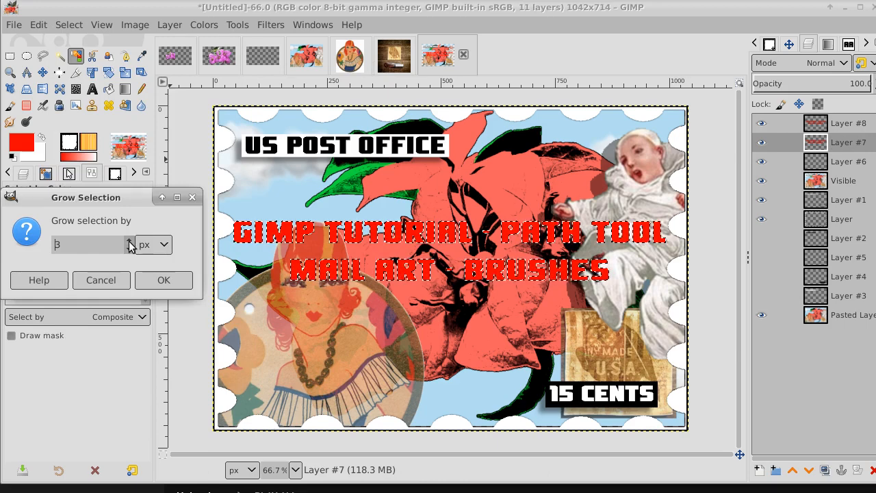
click(164, 279)
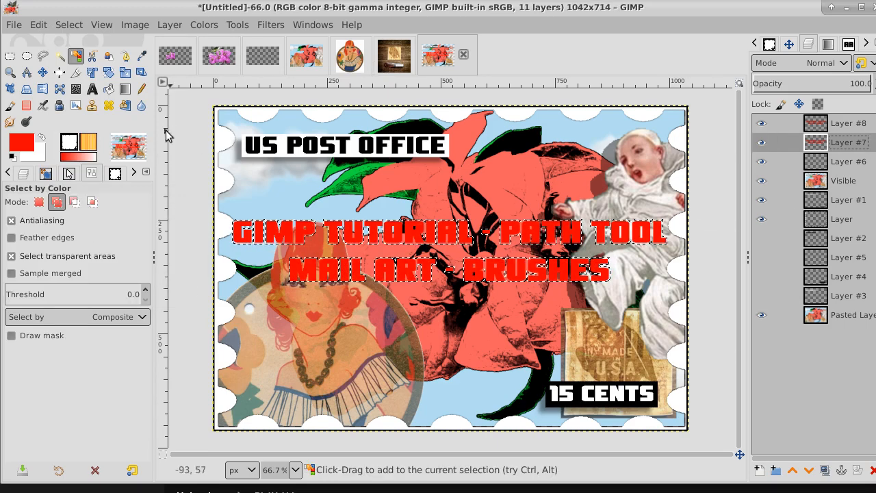
- Set the foreground color to yellow (eeff00)
click(28, 141)
drag(126, 144, 126, 163)
click(114, 75)
drag(114, 75, 125, 36)
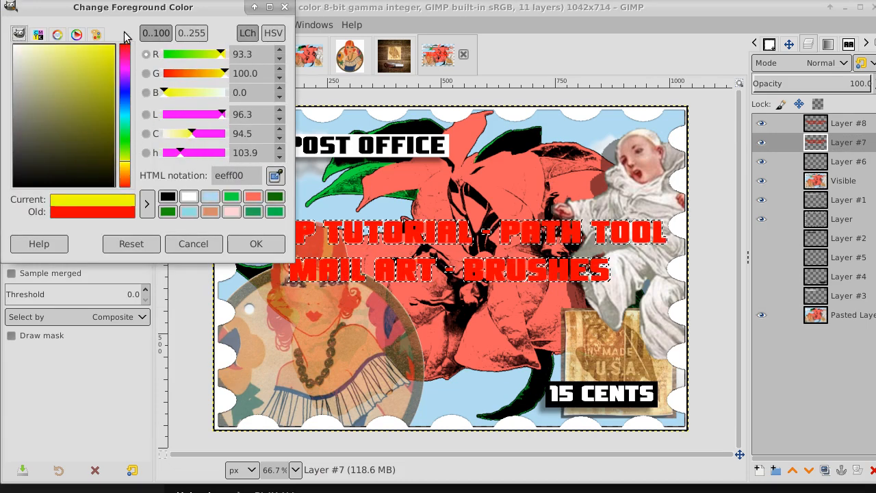
click(277, 243)
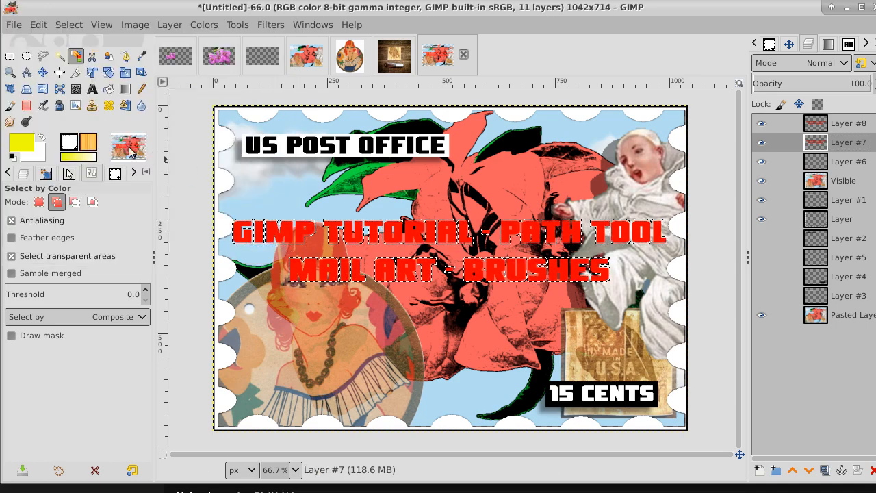
- Paint the grown selection yellow on the lower title copy using the Pencil with the 2. Hardness 100 brush
click(142, 90)
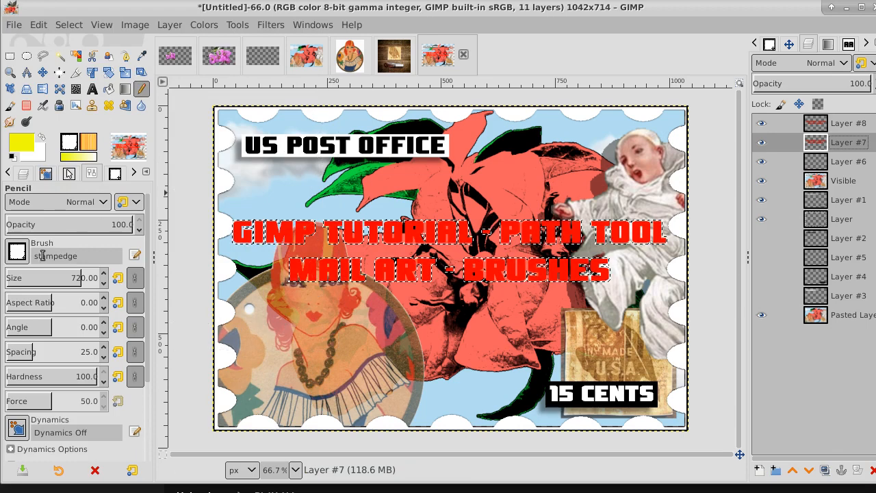
click(18, 252)
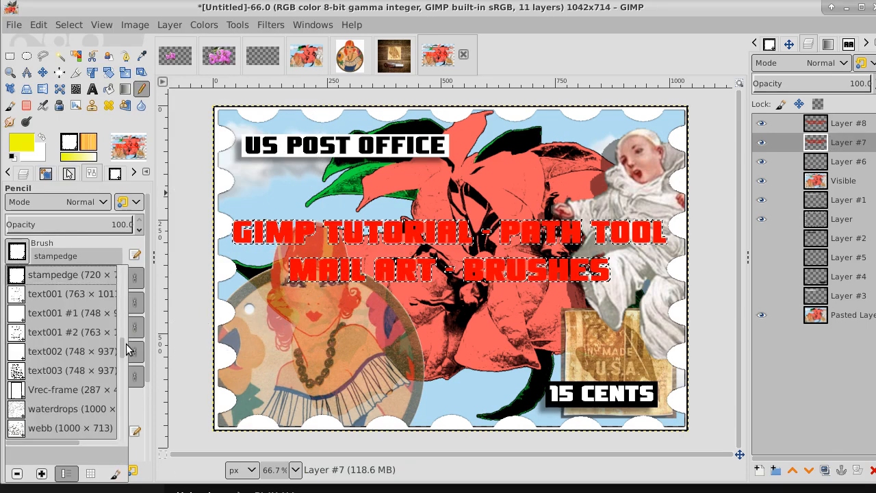
drag(125, 351, 126, 371)
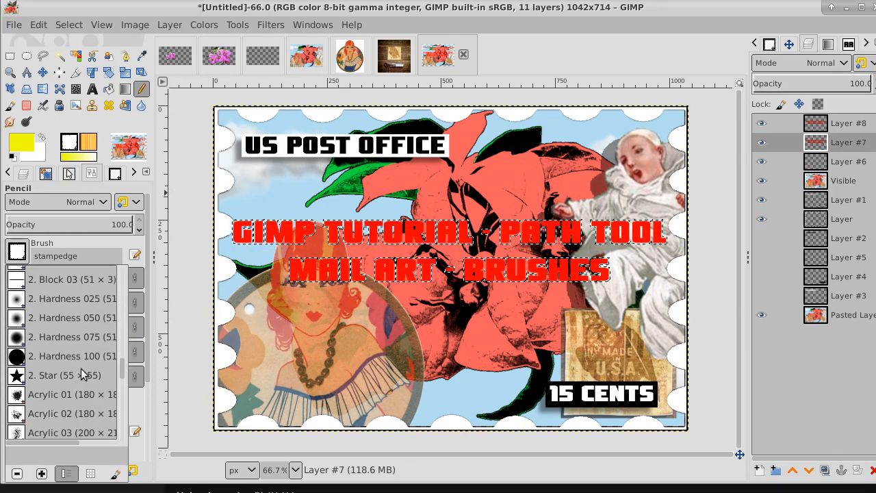
click(68, 356)
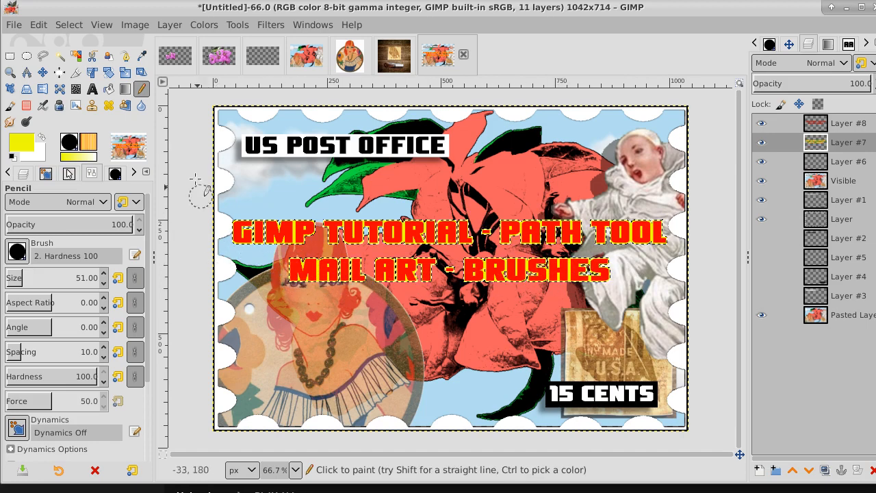
- Grow the title selection once more beyond the yellow outline
click(78, 26)
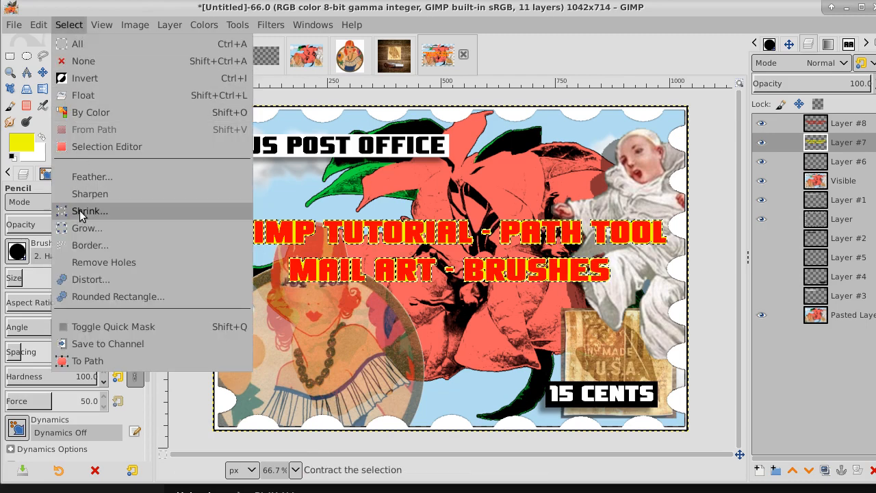
click(87, 228)
click(163, 275)
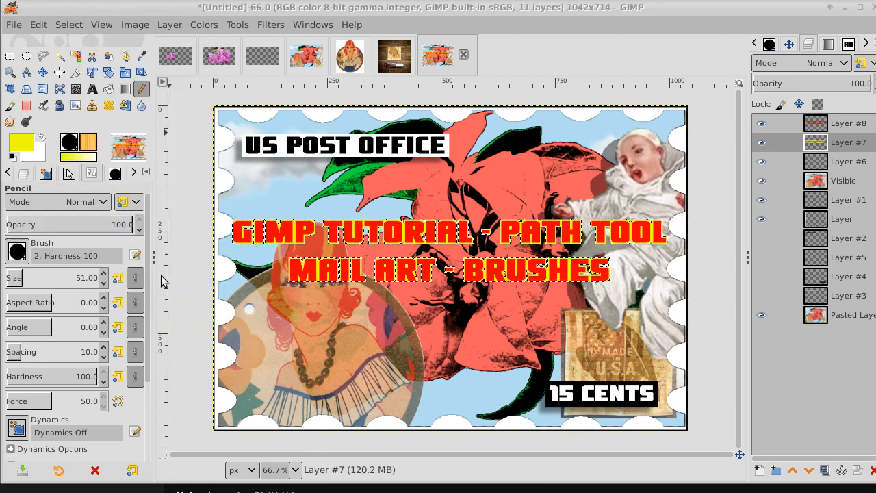
- Add a transparent layer beneath the yellow outline layer and paint the enlarged selection black on it with the Pencil
click(856, 162)
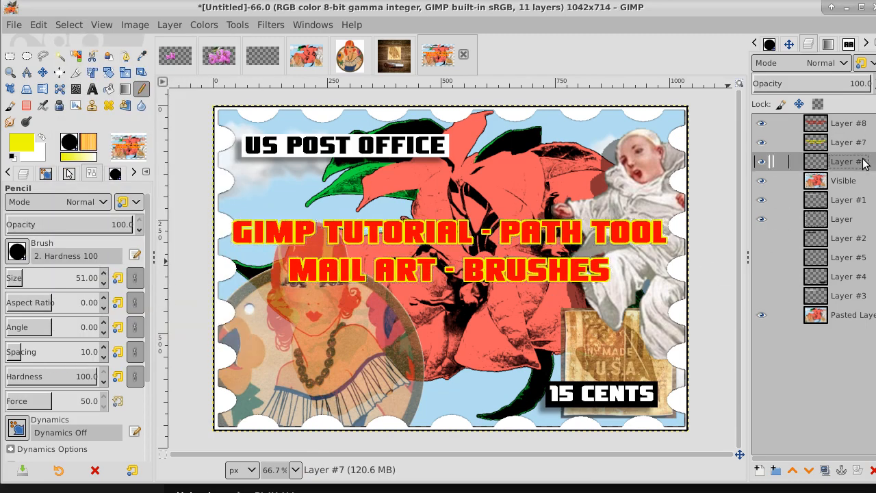
click(761, 471)
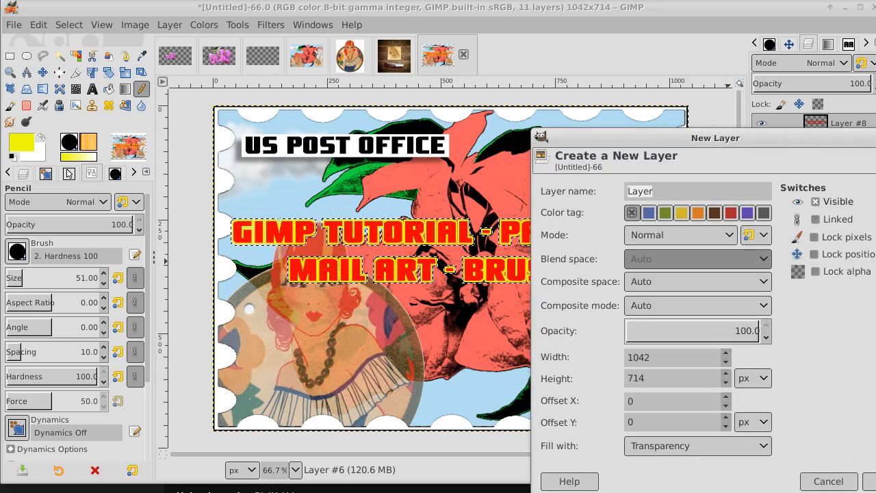
click(847, 477)
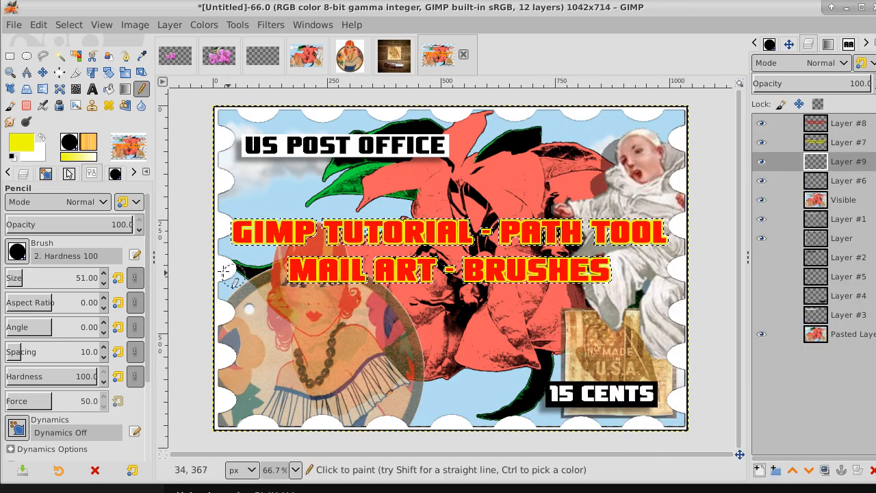
click(11, 159)
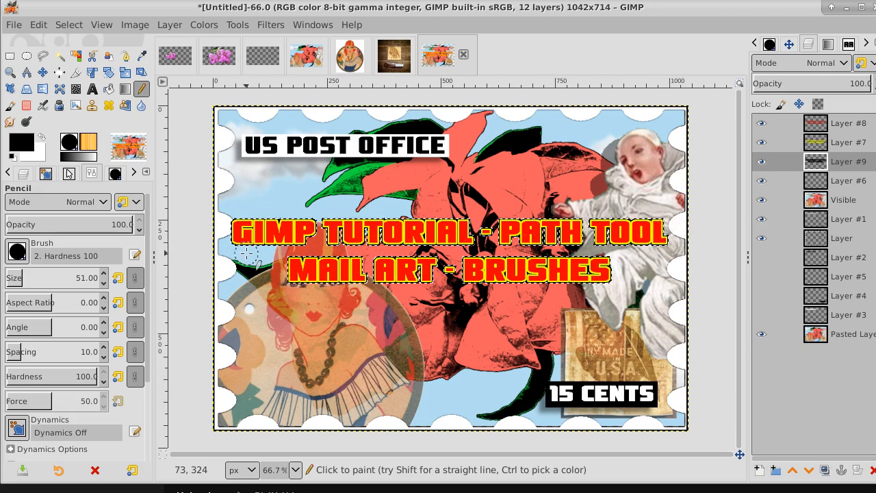
- Merge the red, yellow and black title layers into a single layer and clear the selection
click(839, 125)
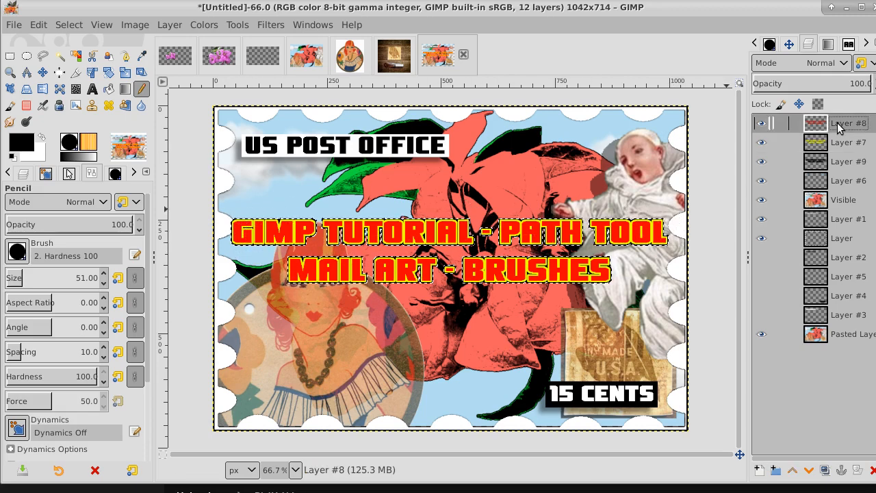
right_click(838, 125)
click(801, 182)
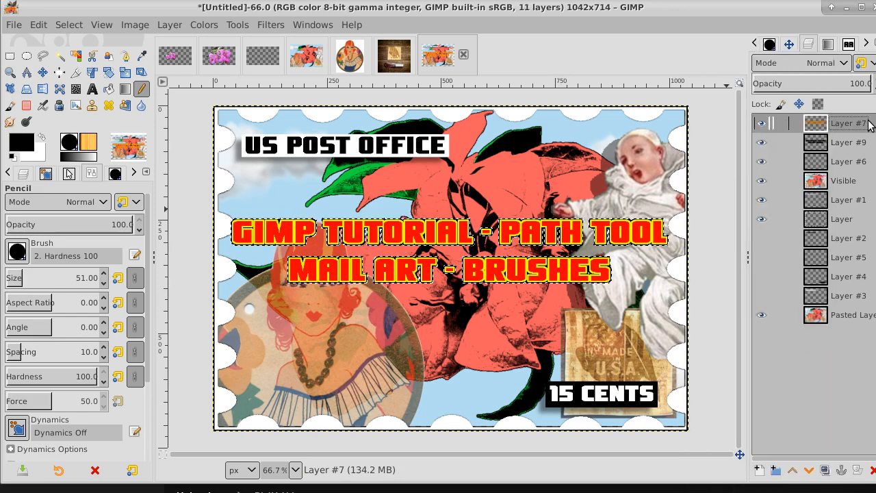
right_click(869, 123)
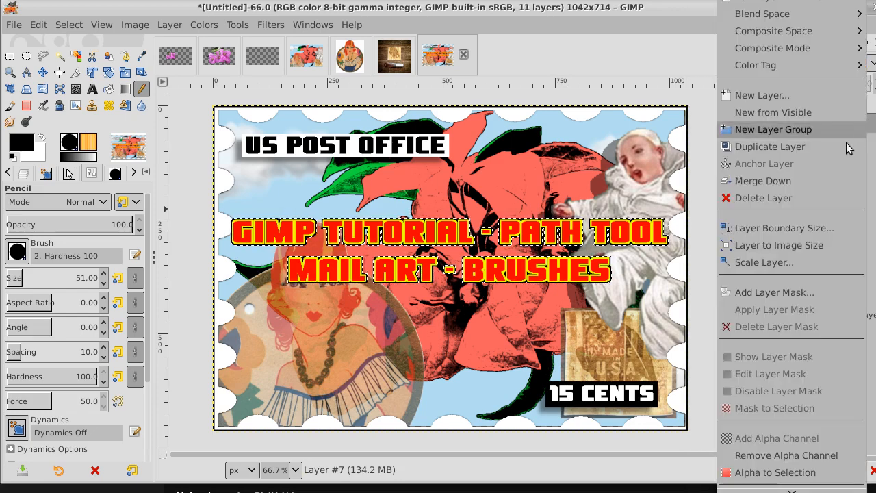
click(823, 180)
click(762, 123)
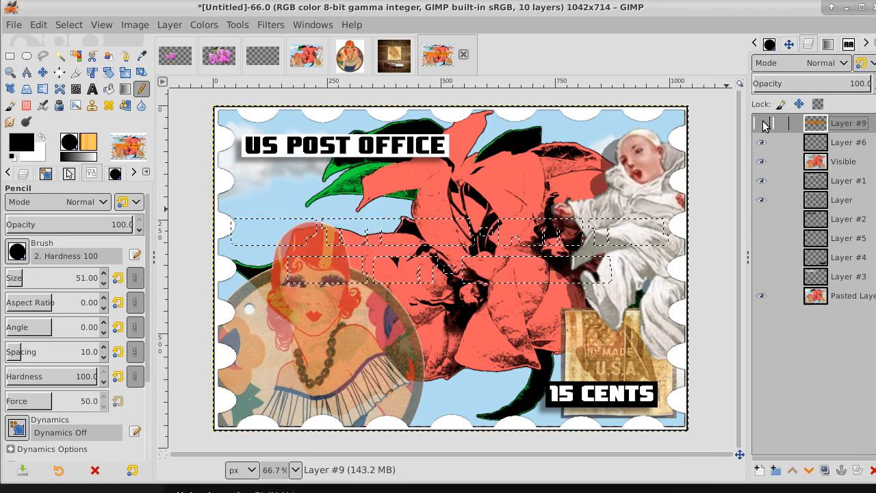
click(761, 123)
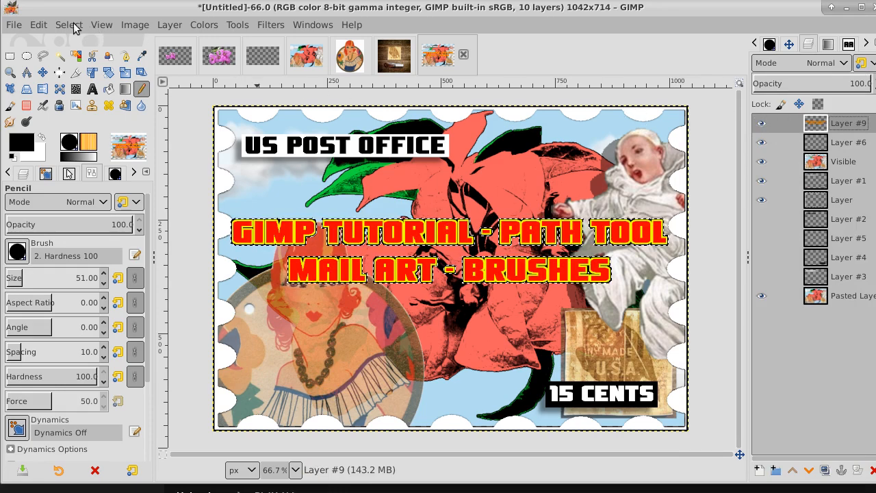
click(69, 24)
click(75, 61)
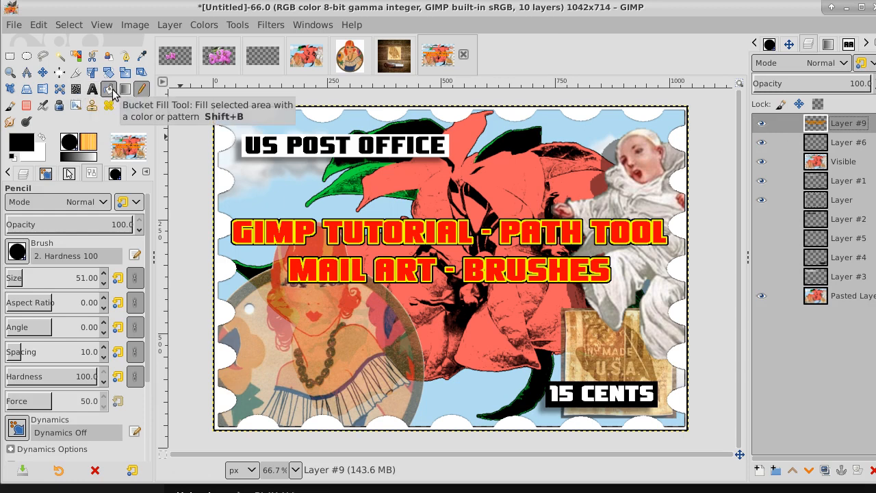
- Move the outlined title up about 99 px and fit its layer to the image size
click(43, 72)
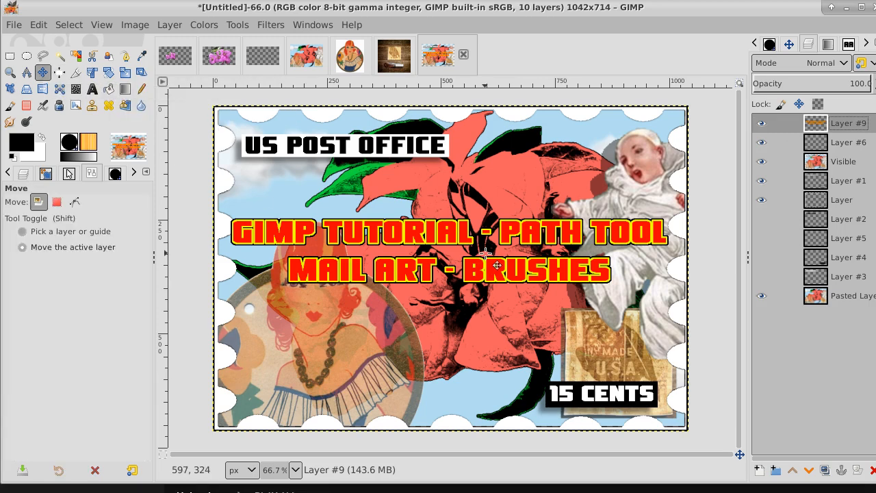
drag(485, 252, 485, 208)
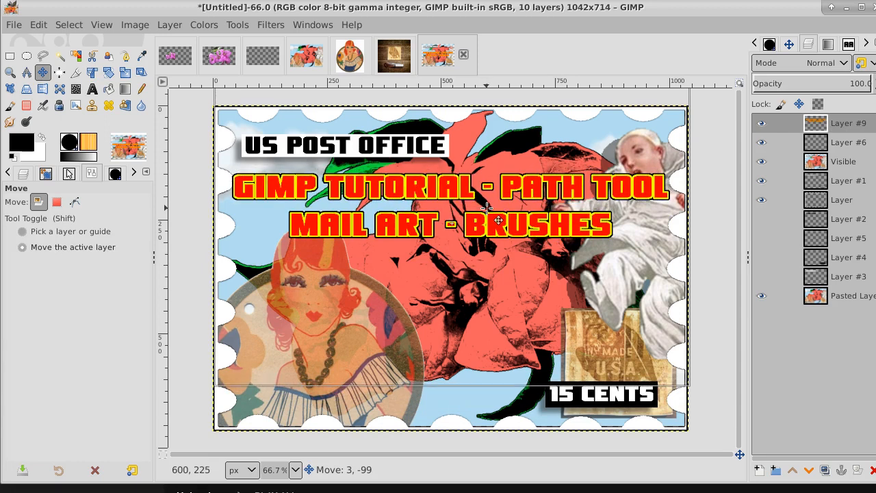
drag(486, 208, 486, 208)
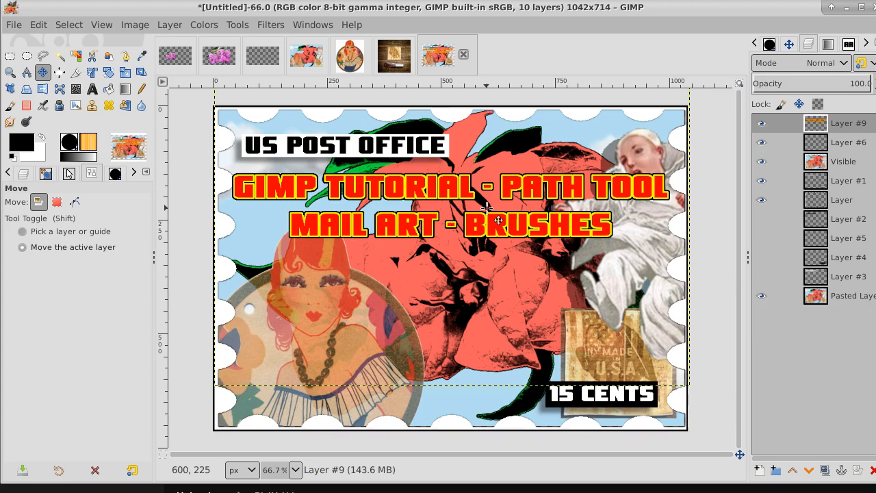
right_click(853, 124)
click(814, 247)
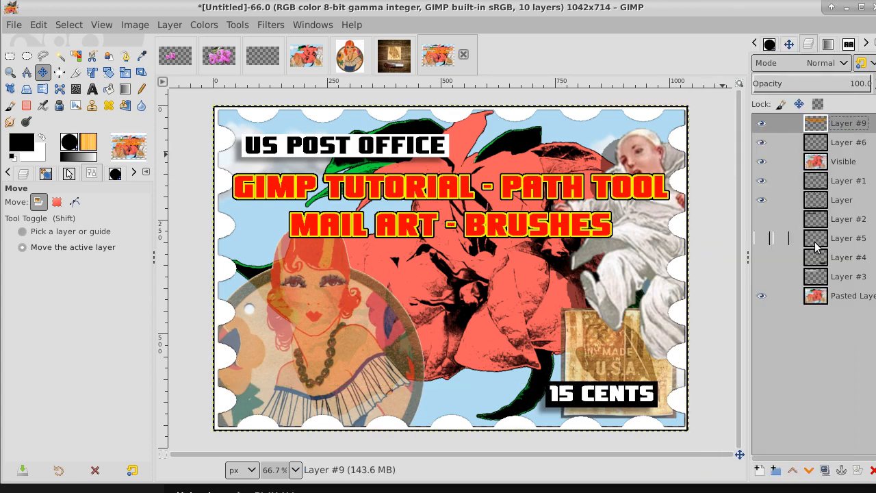
- Cut the "MAIL ART - BRUSHES" line, paste it in place, and shift it right to align with the end of the first title line
click(9, 56)
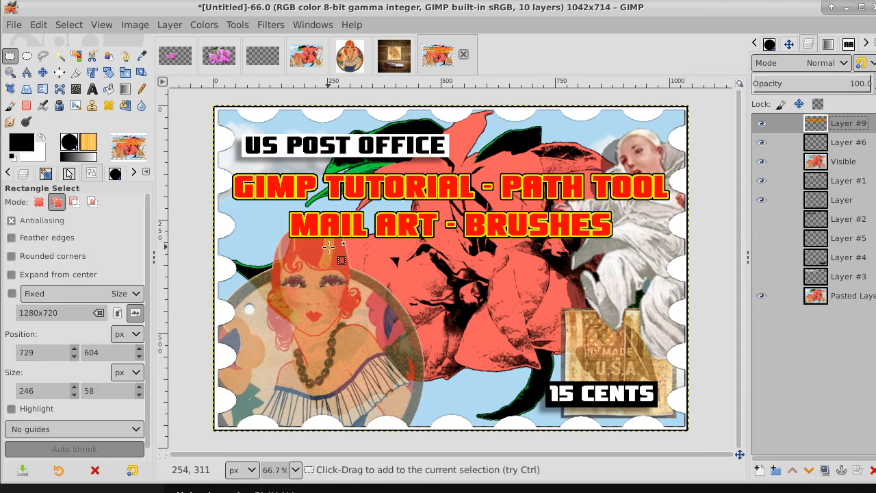
drag(693, 205, 246, 250)
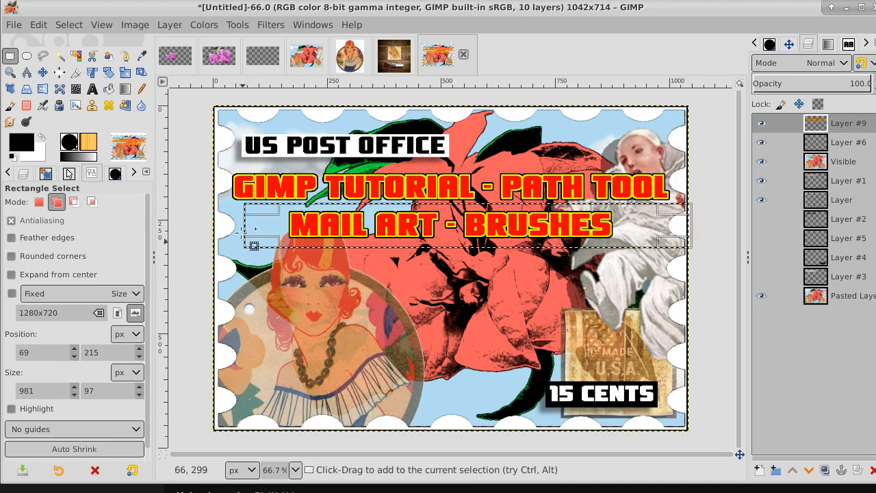
click(46, 27)
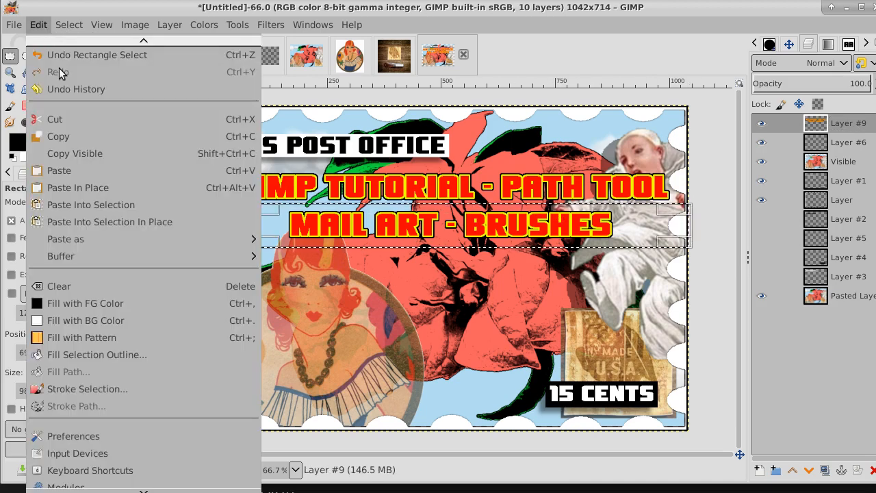
click(62, 118)
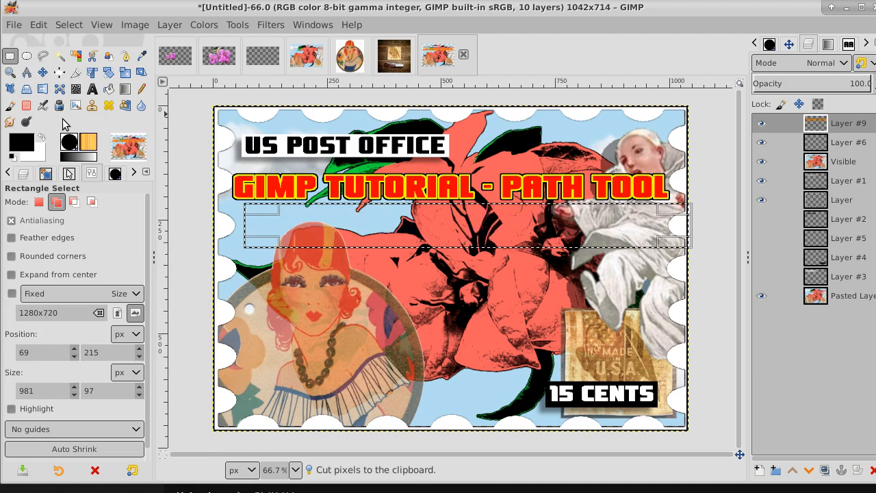
click(39, 26)
click(92, 188)
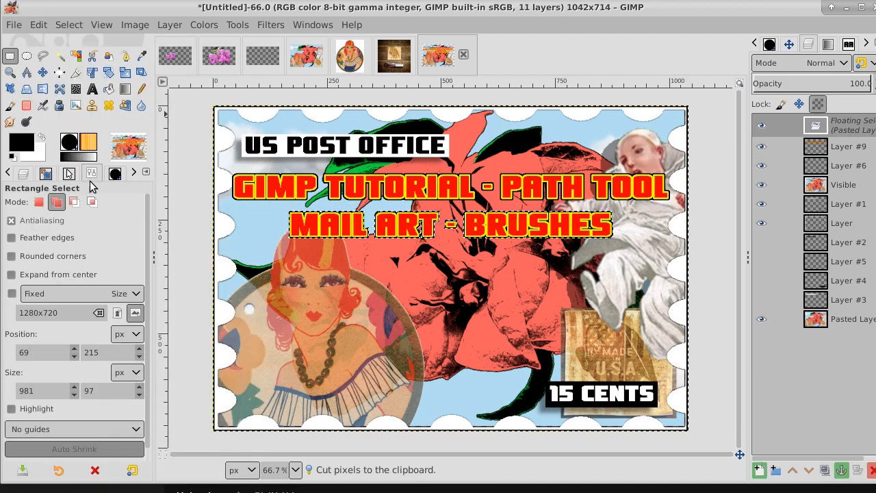
click(43, 72)
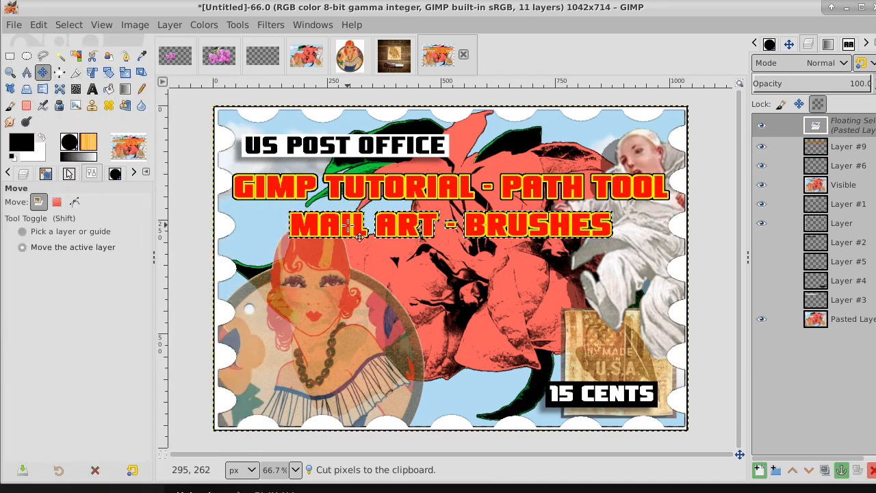
drag(359, 236, 416, 236)
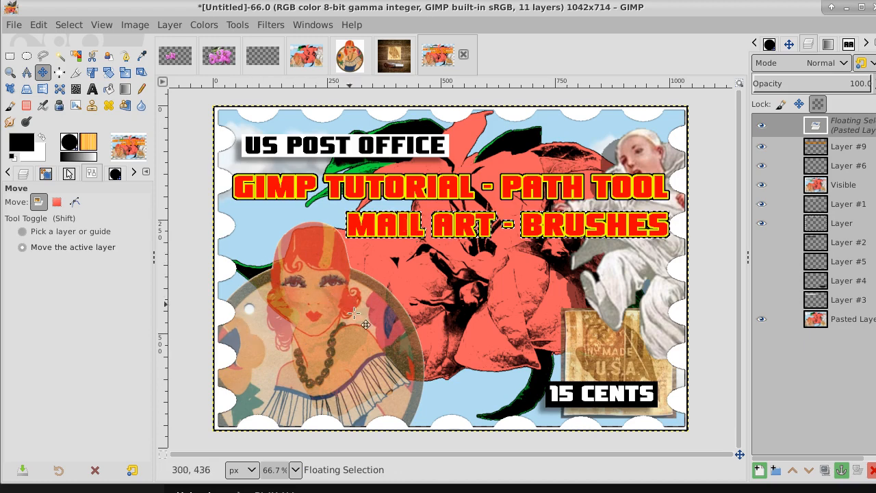
- Fit the floating title line to the image size, convert it to a new layer, and merge it down into Layer #9
right_click(838, 128)
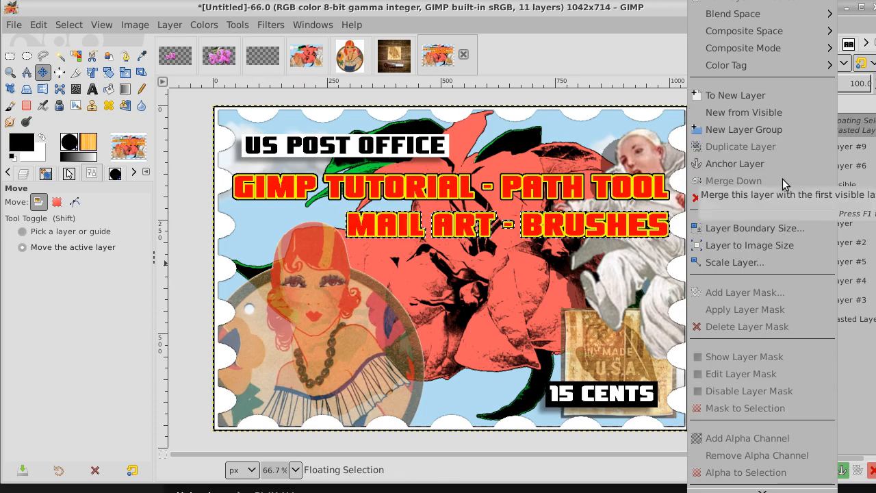
click(778, 245)
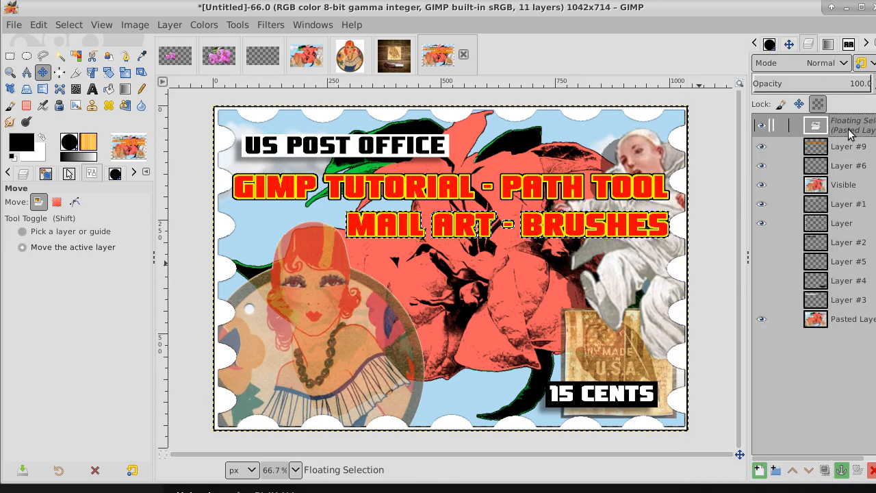
right_click(849, 128)
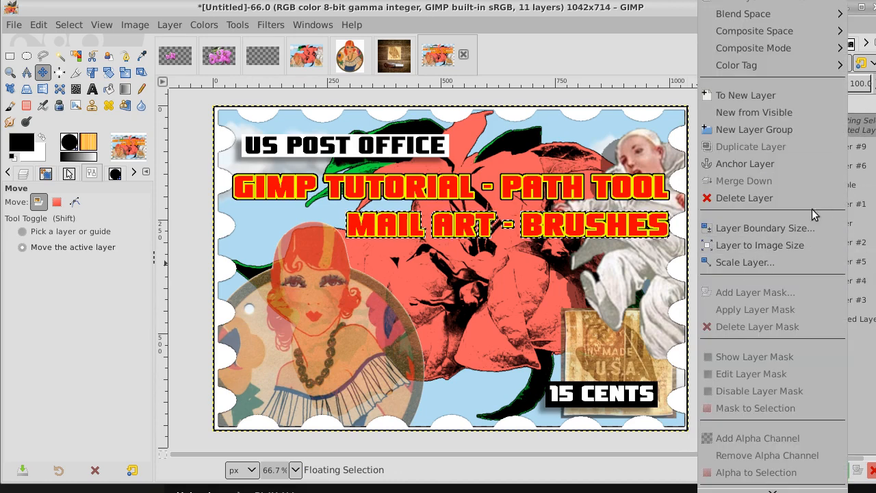
click(793, 95)
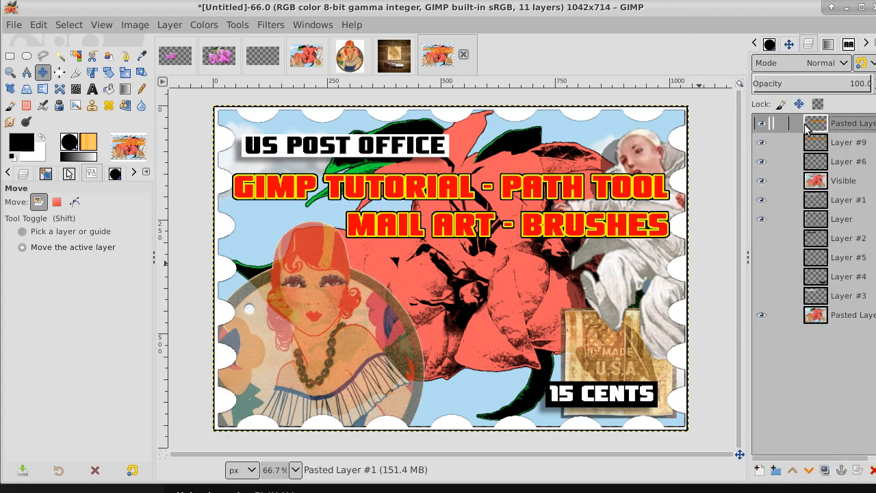
right_click(849, 129)
click(810, 175)
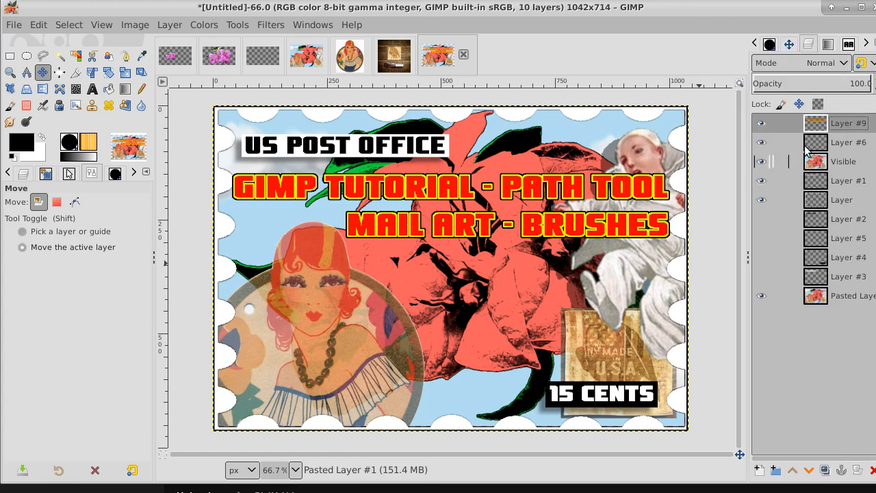
click(760, 124)
click(760, 124)
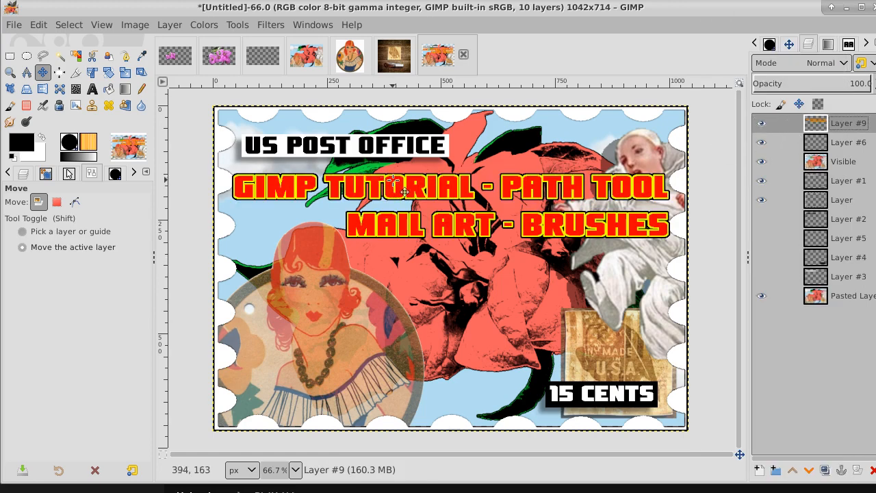
- Add a new transparent layer directly above the Visible layer
click(840, 165)
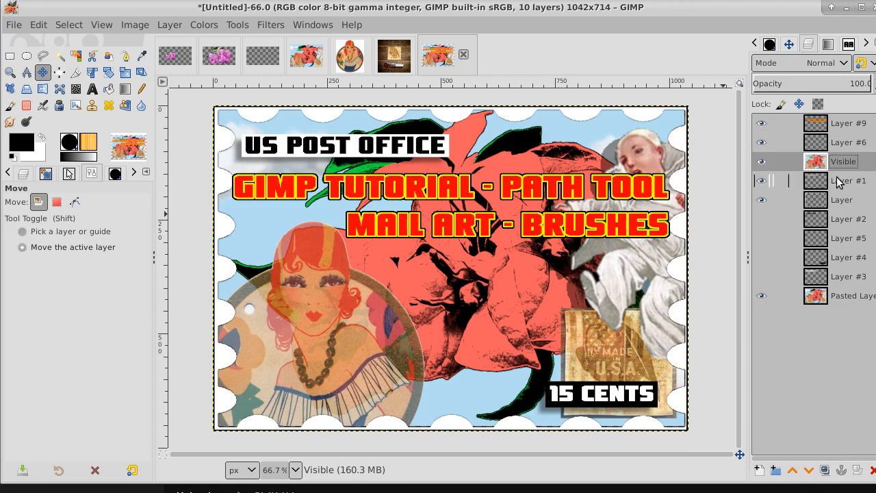
click(758, 470)
key(Return)
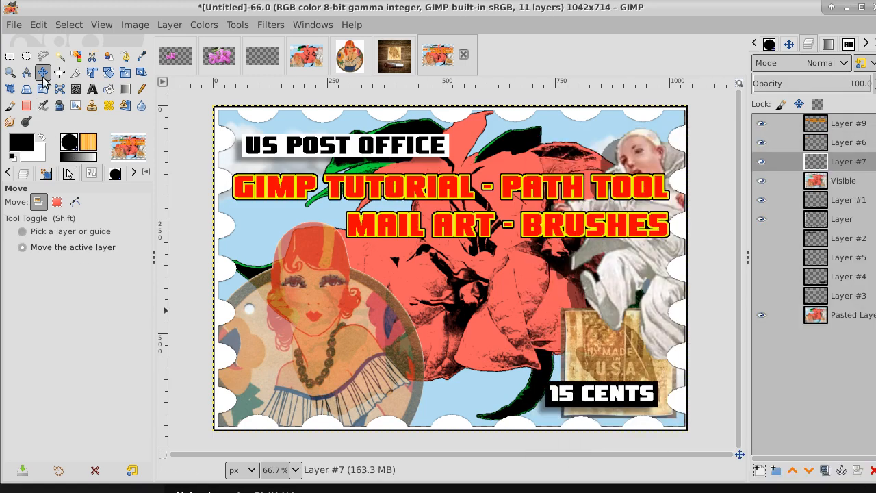
- Draw a closed jagged starburst path with the Paths tool around the woman's portrait, extending past the image's lower-left corner
click(125, 57)
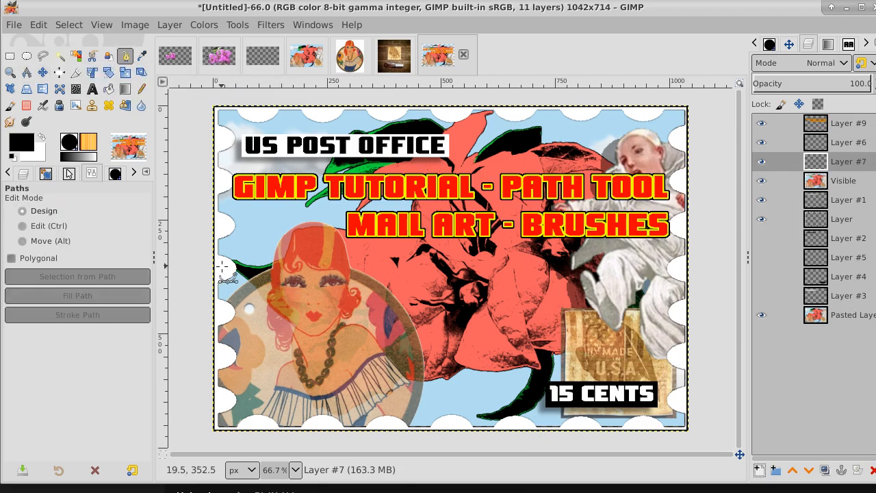
click(235, 323)
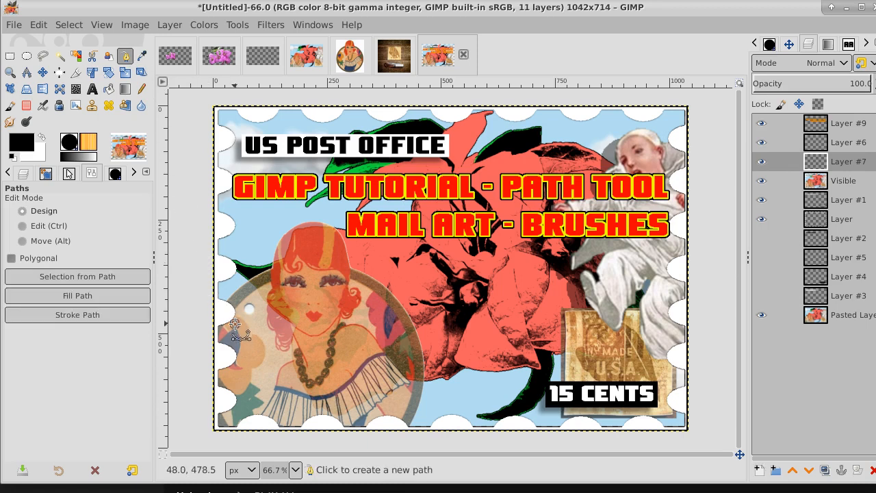
click(223, 227)
click(265, 279)
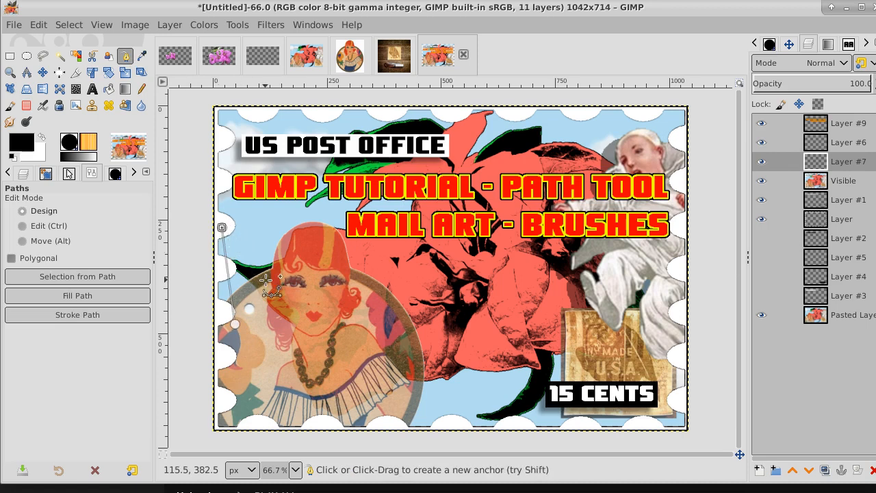
click(265, 203)
click(295, 233)
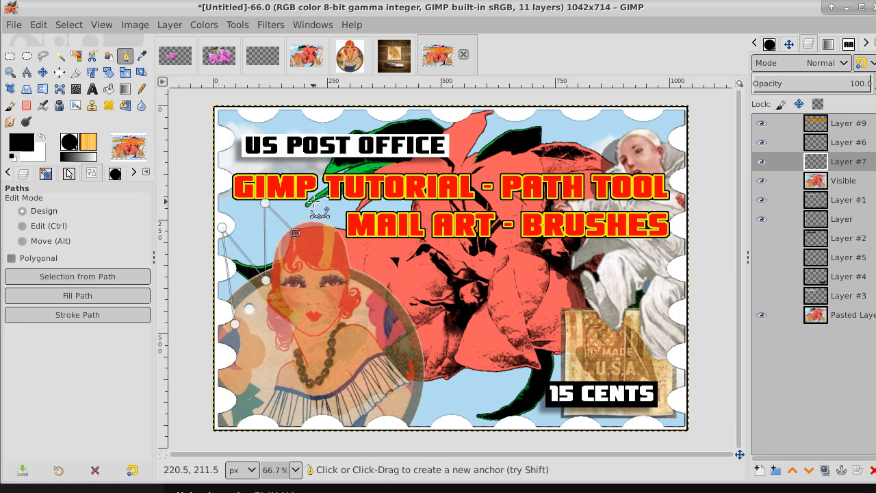
click(319, 196)
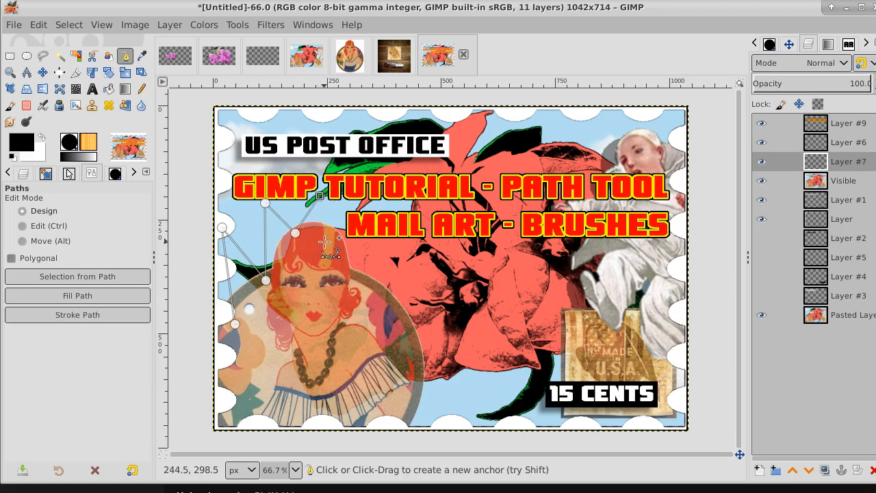
drag(324, 242, 393, 247)
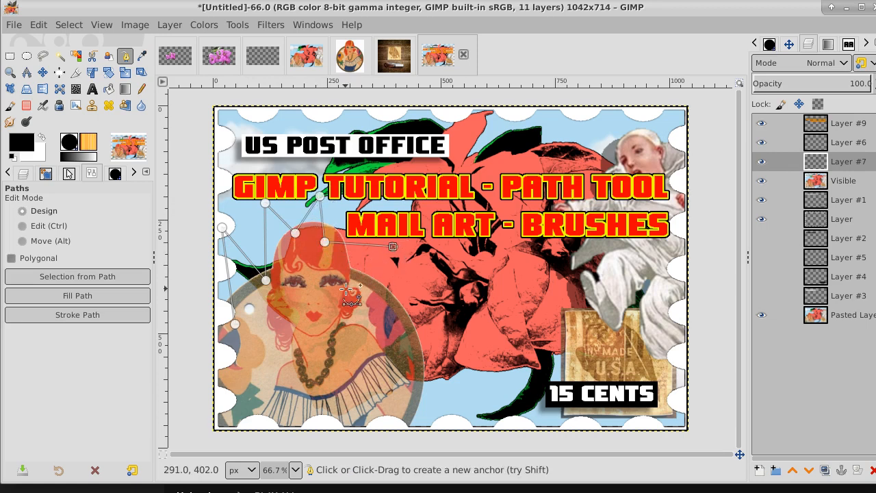
drag(346, 288, 458, 268)
drag(396, 331, 471, 357)
drag(403, 384, 470, 407)
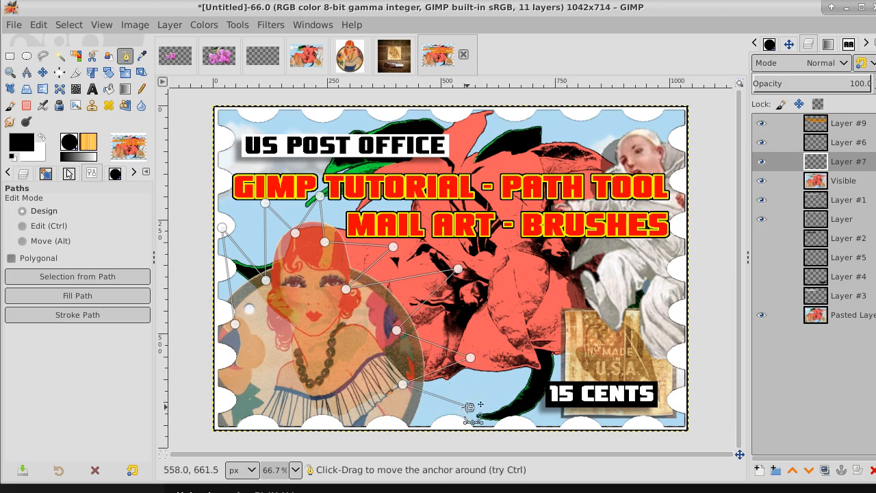
click(377, 410)
click(388, 440)
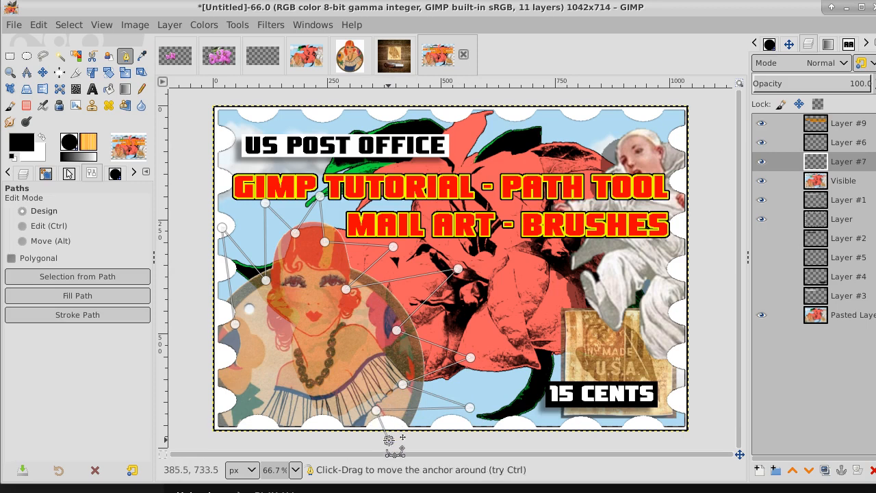
click(206, 434)
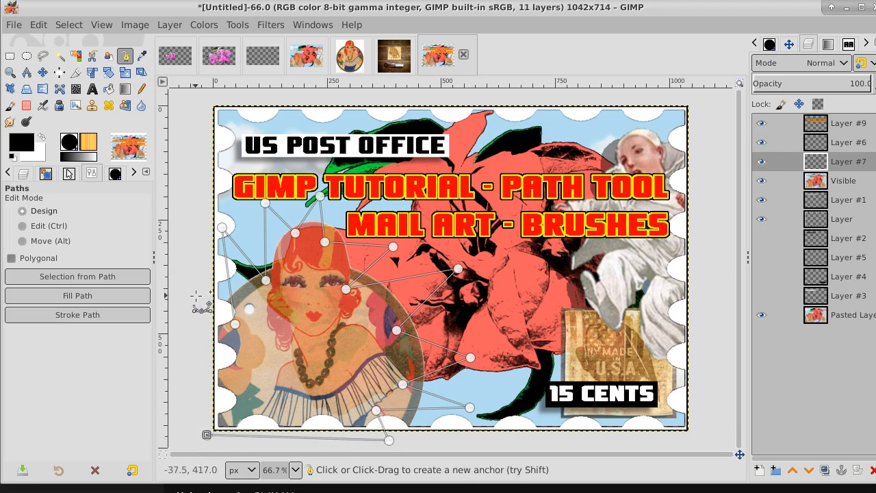
click(191, 332)
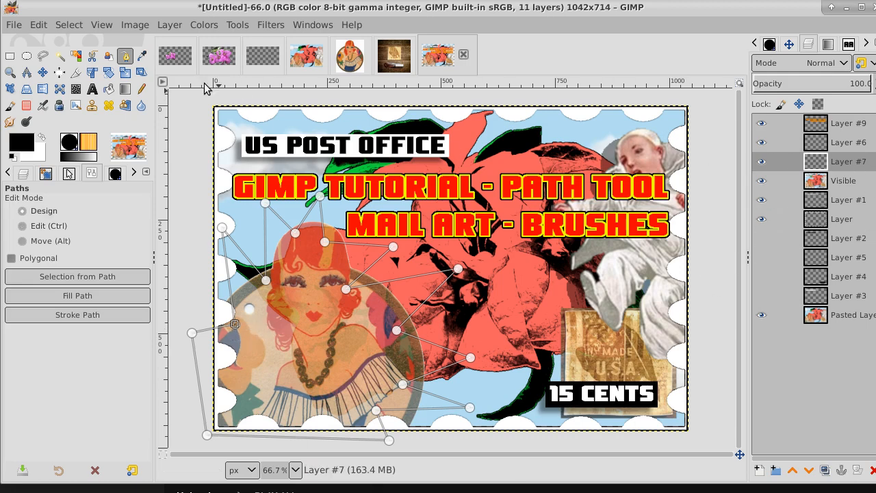
- Create a selection from the starburst path and fill it with black on Layer #7 using Bucket Fill
click(71, 24)
click(89, 130)
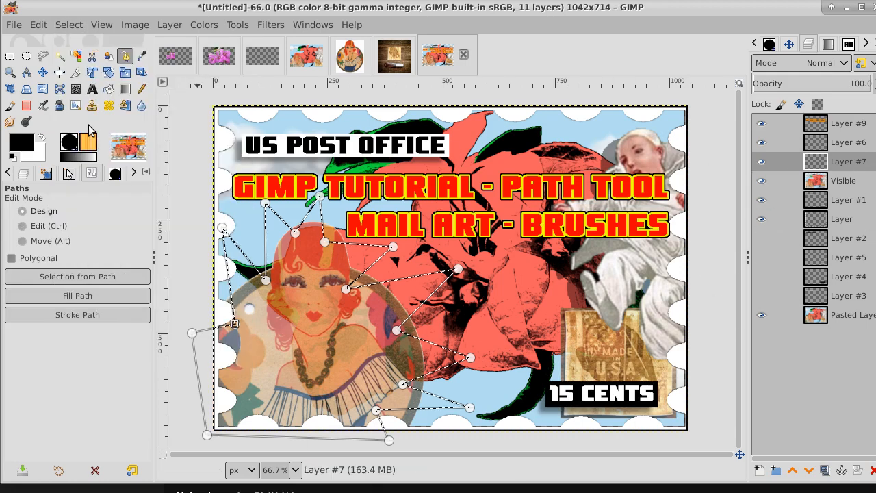
click(15, 146)
click(124, 169)
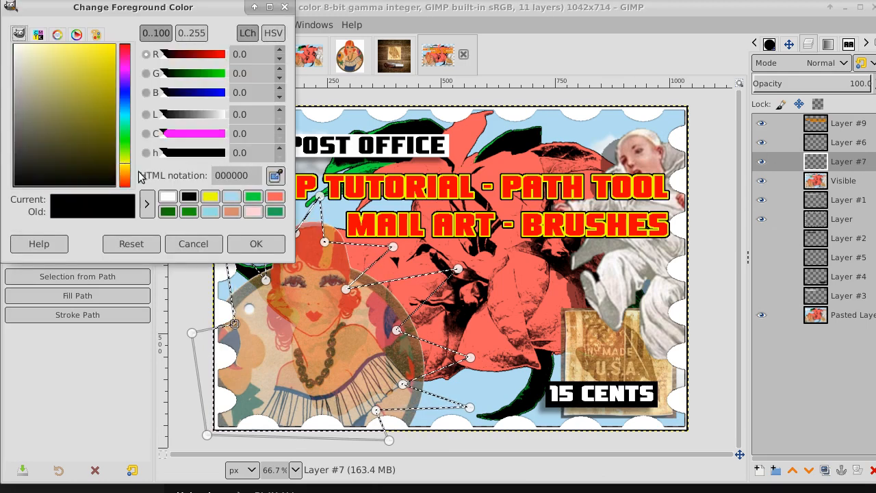
click(255, 243)
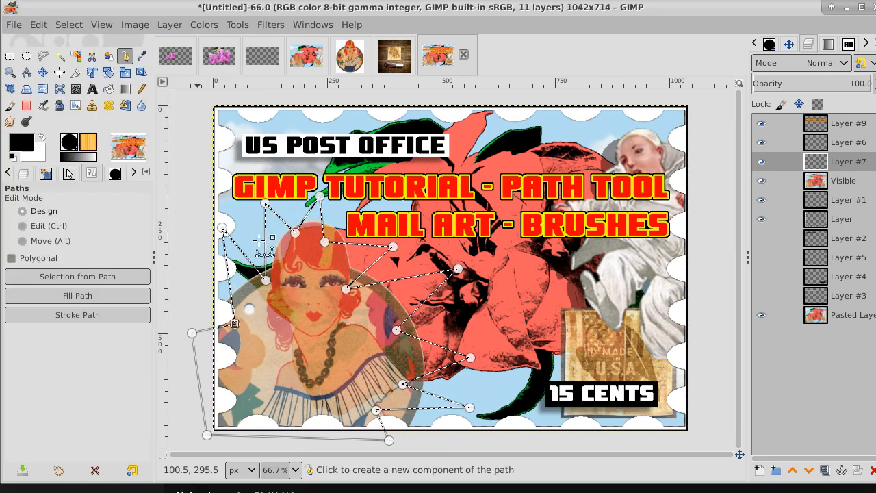
click(109, 89)
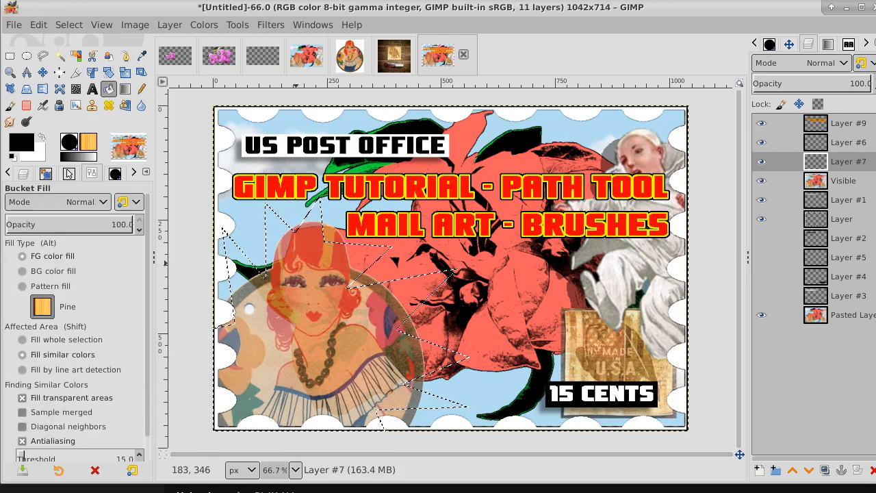
click(296, 262)
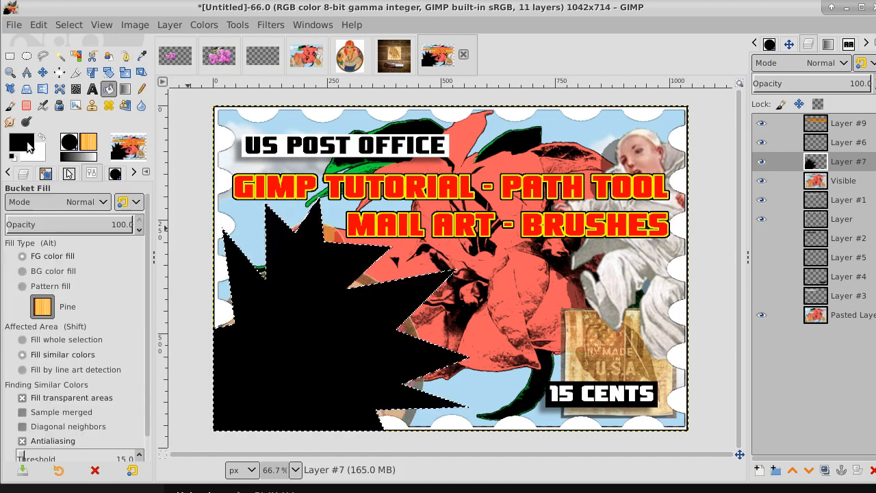
- Set the foreground color to bright yellow, try it as the starburst fill, and undo that fill
click(27, 145)
click(125, 162)
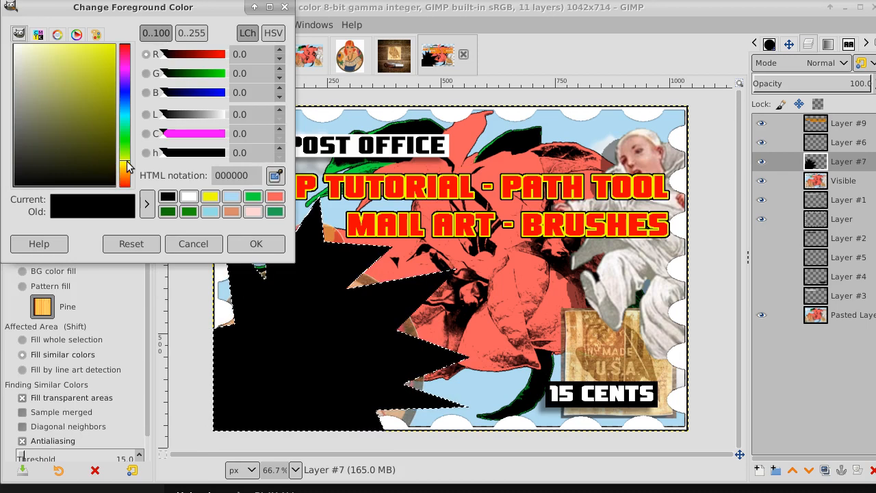
drag(103, 164, 121, 33)
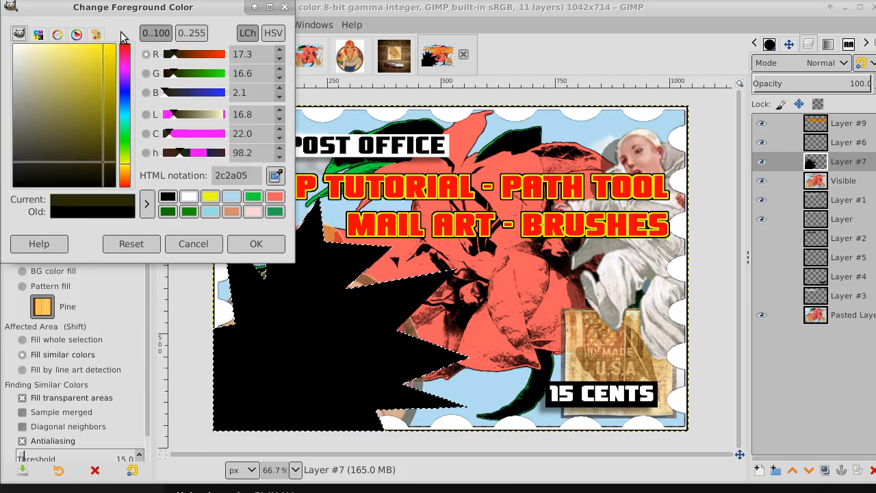
click(259, 243)
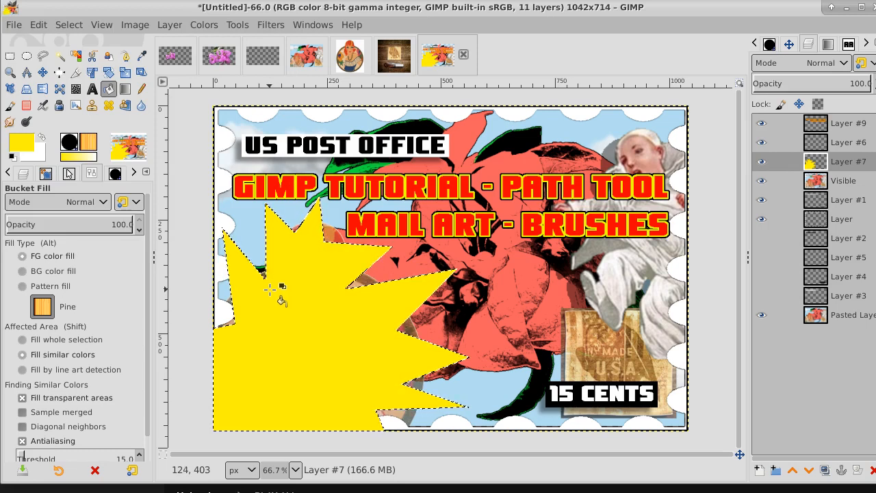
key(ctrl+z)
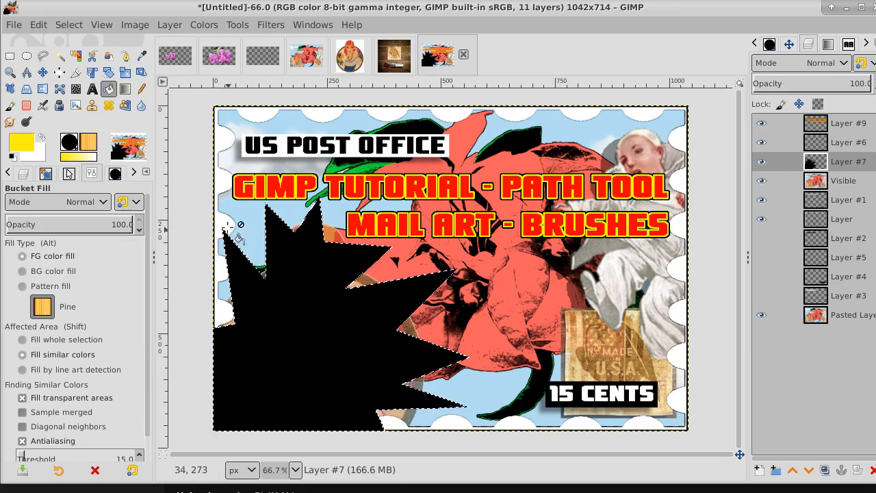
- Shrink the starburst selection by 2 px, fill it with the yellow foreground color on Layer #7, and clear the selection
click(68, 25)
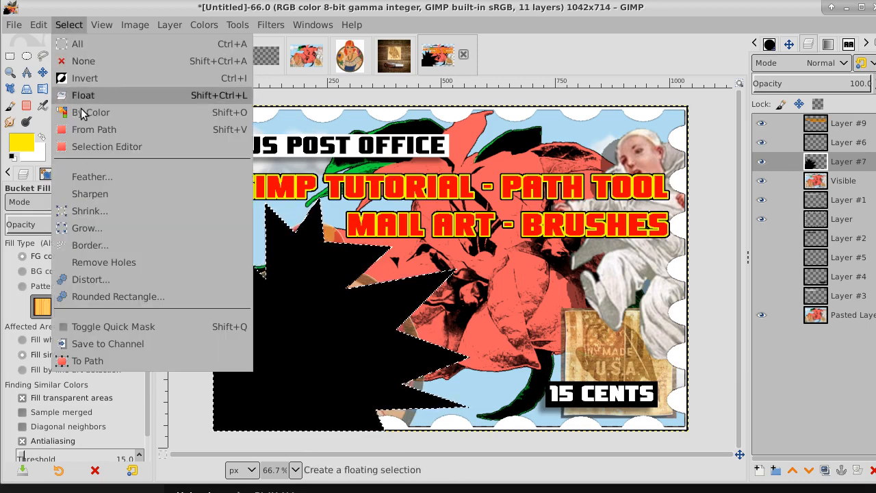
click(89, 211)
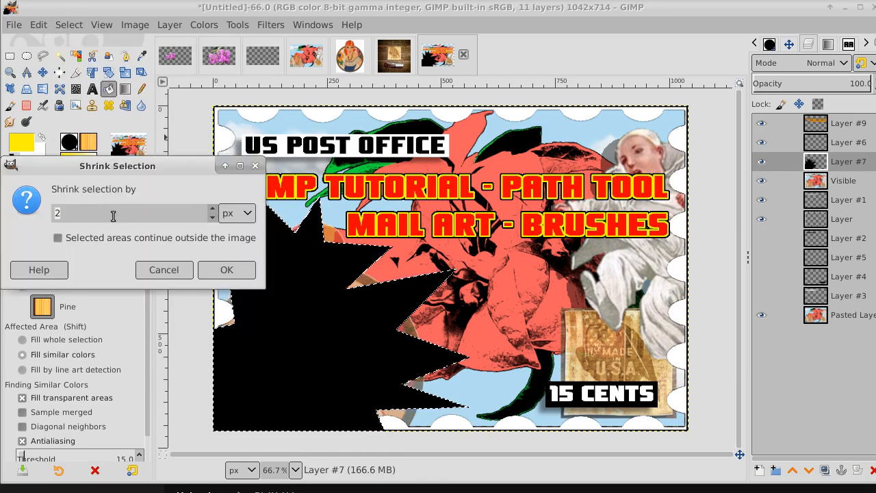
click(228, 270)
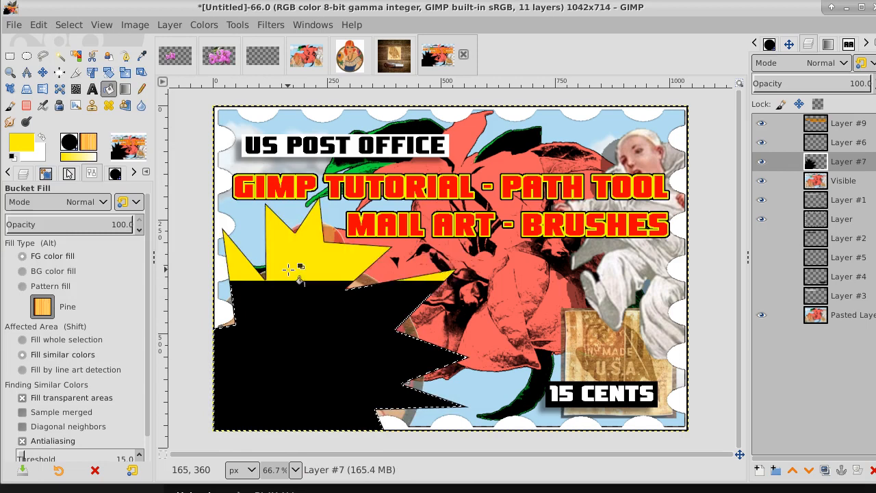
click(289, 273)
click(68, 25)
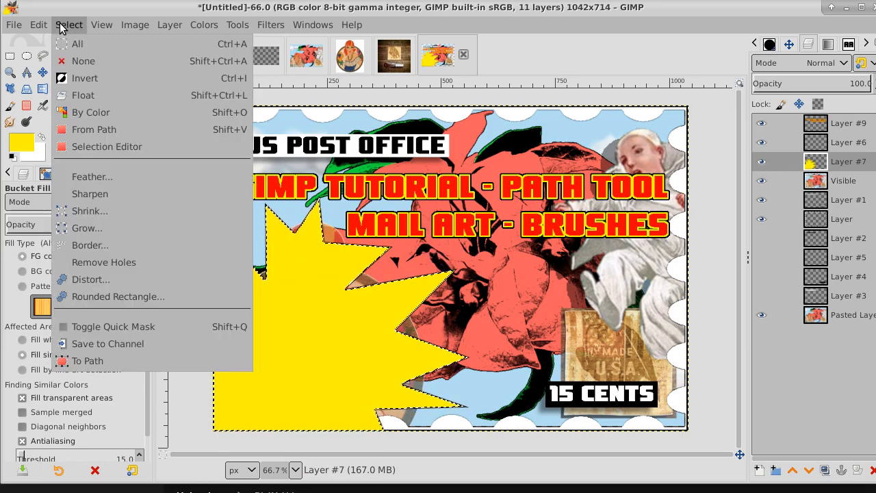
click(87, 63)
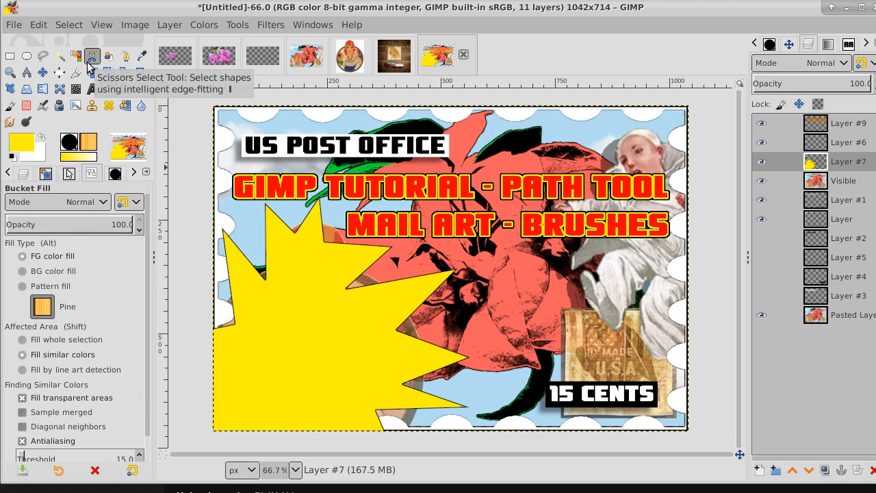
- Hide Layer #7 and trace a closed Free Select selection around the woman's head and round frame, extending past the image's lower-left edges
click(765, 164)
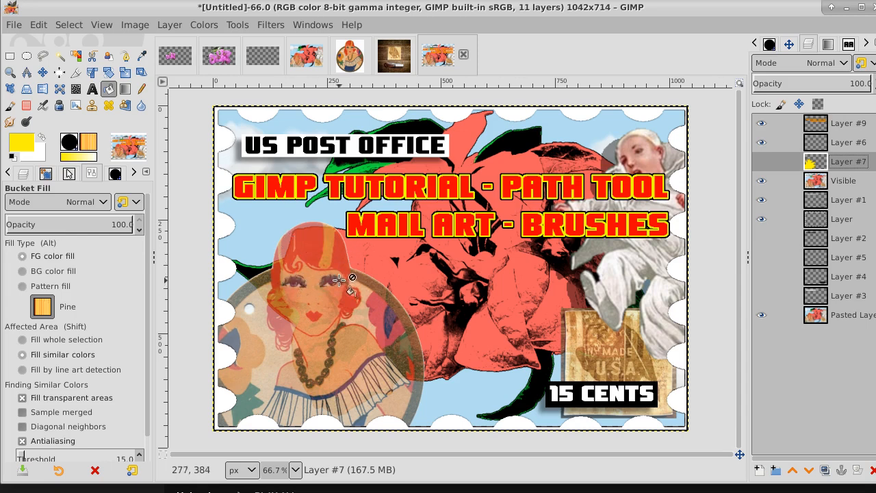
click(43, 55)
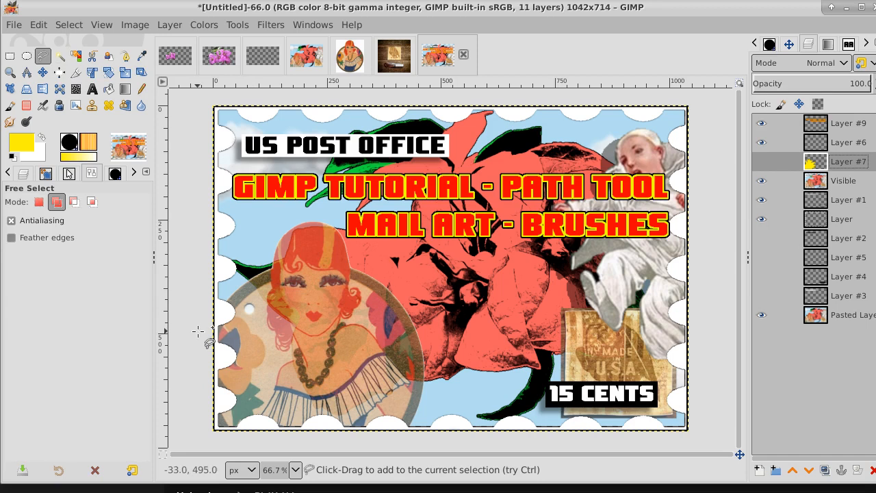
mouse_move(197, 331)
mouse_down()
mouse_move(272, 268)
mouse_move(291, 226)
mouse_up()
mouse_move(300, 223)
mouse_down()
mouse_move(339, 230)
mouse_move(351, 267)
mouse_move(399, 297)
mouse_move(422, 337)
mouse_move(425, 386)
mouse_move(401, 435)
mouse_move(199, 435)
mouse_move(196, 338)
mouse_up()
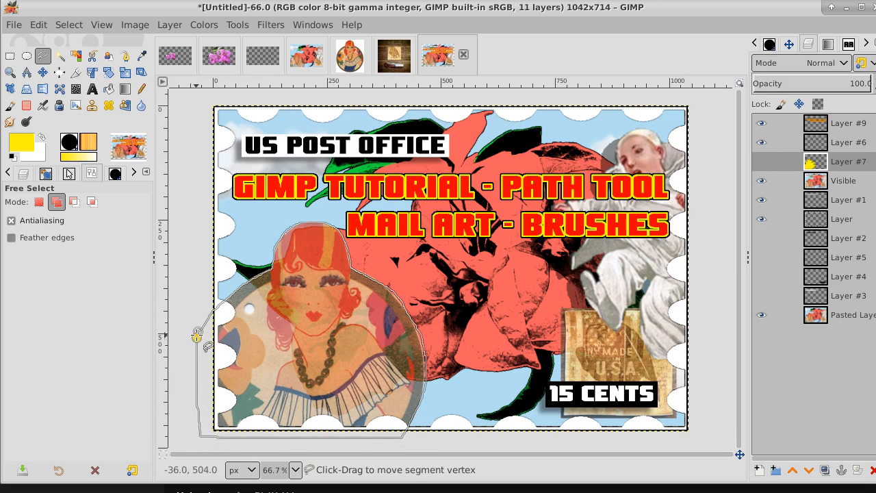
key(ctrl)
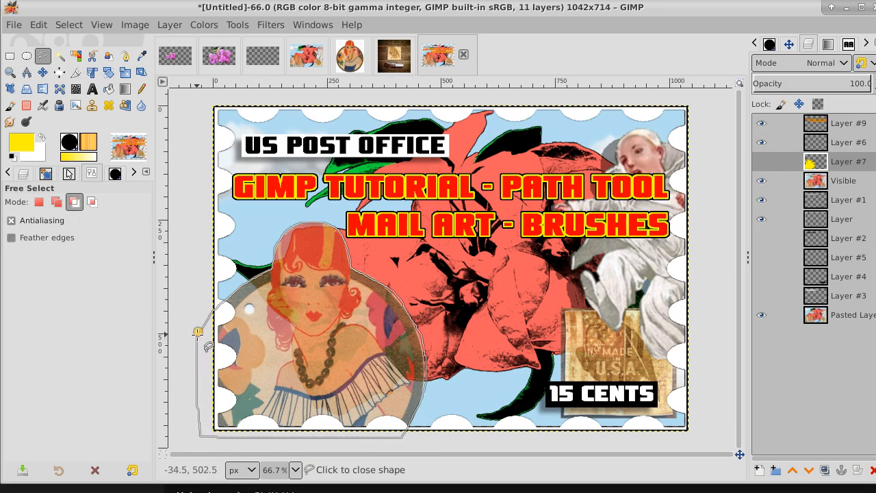
click(198, 332)
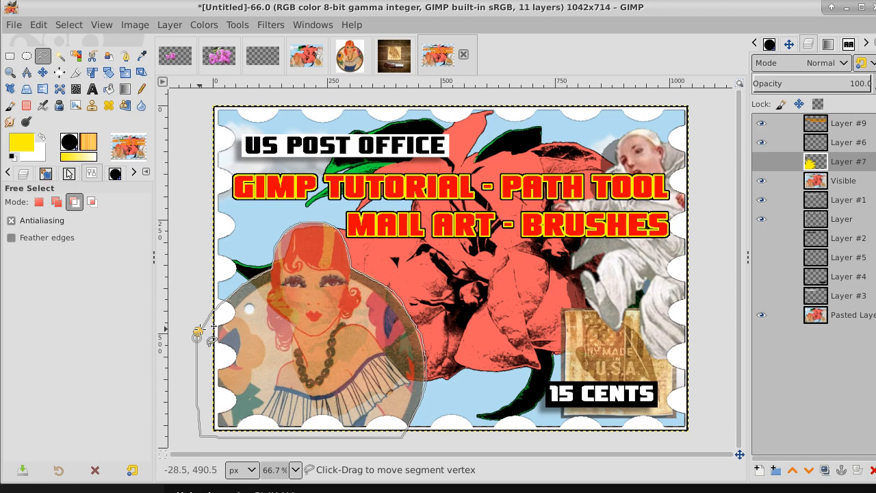
key(Return)
click(42, 73)
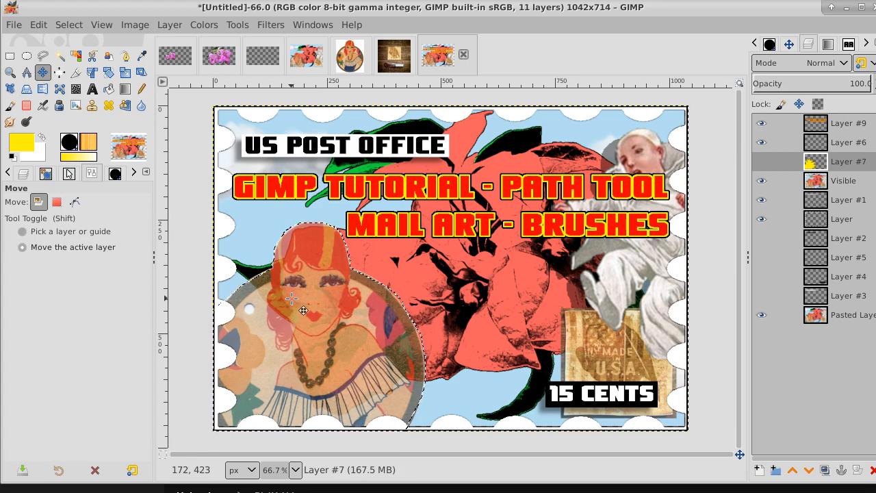
- Add a new transparent layer above Layer #7, reset the colors to default, and fill the portrait selection with black
click(758, 470)
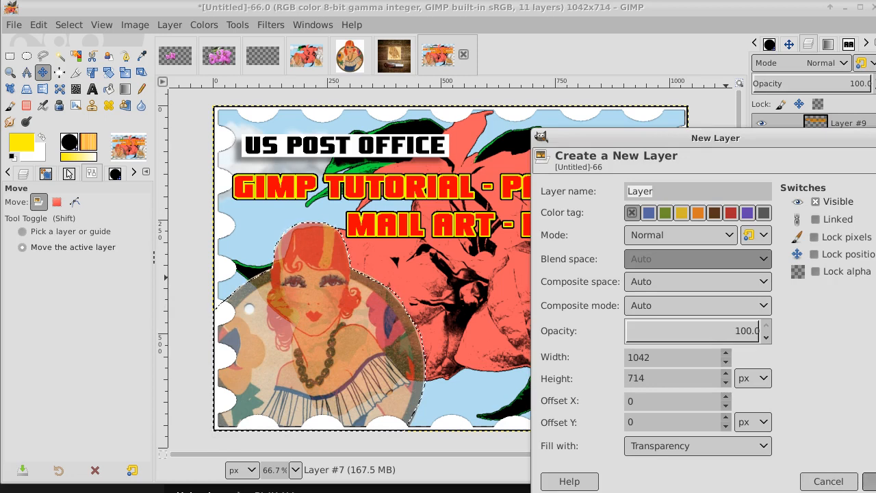
click(869, 481)
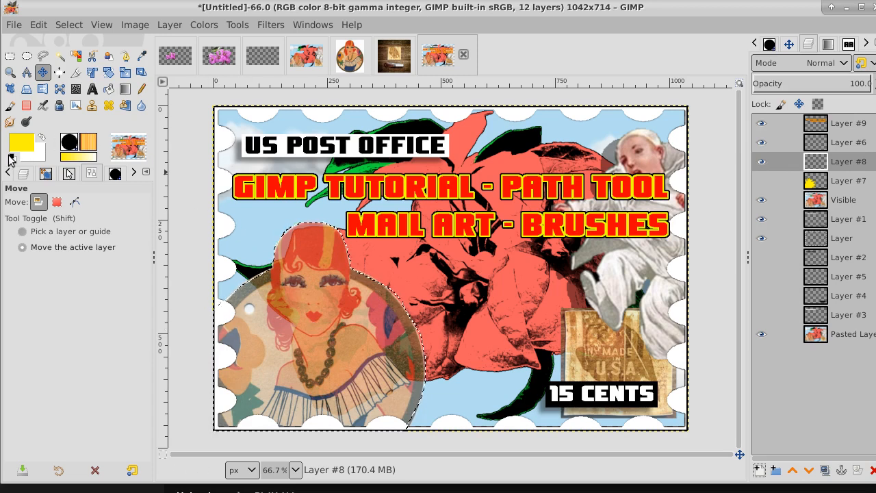
click(42, 137)
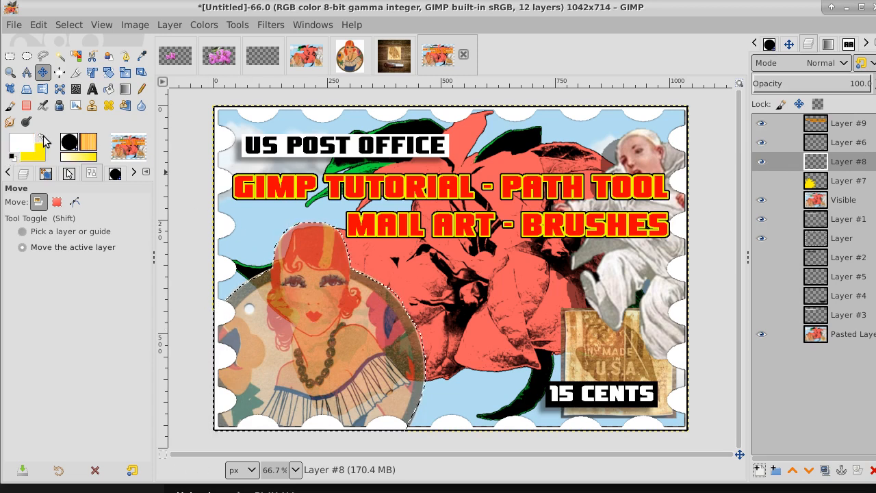
click(13, 156)
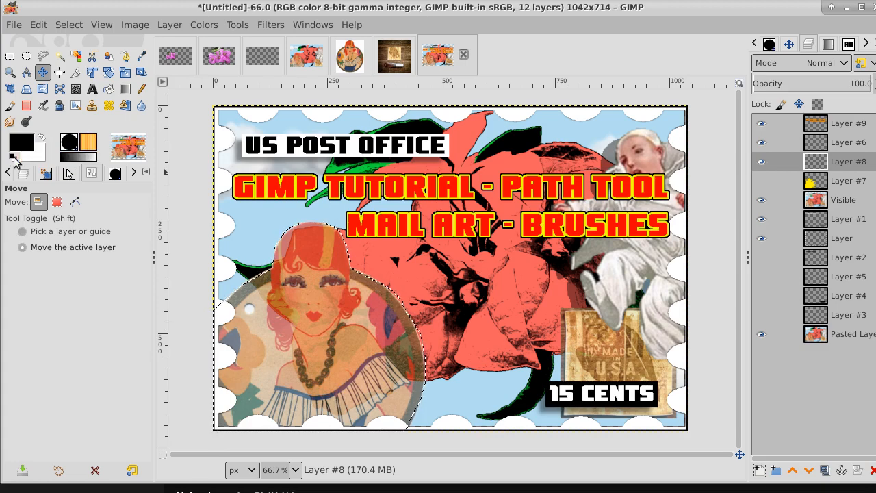
click(108, 90)
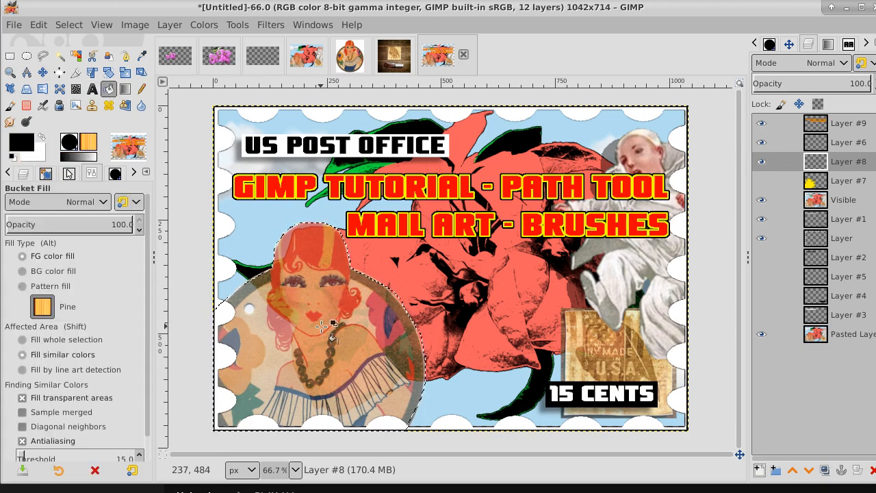
click(321, 327)
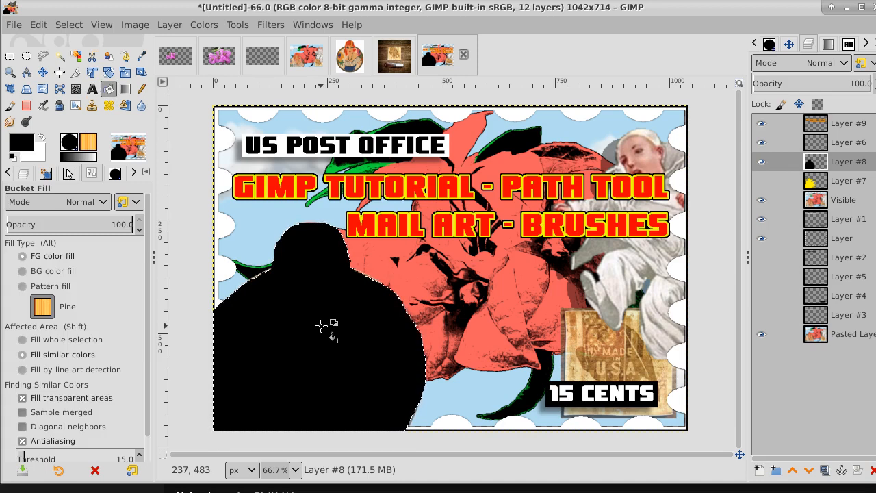
- Make the Visible layer active, hide Layer #8, and clear the portrait selection
click(847, 200)
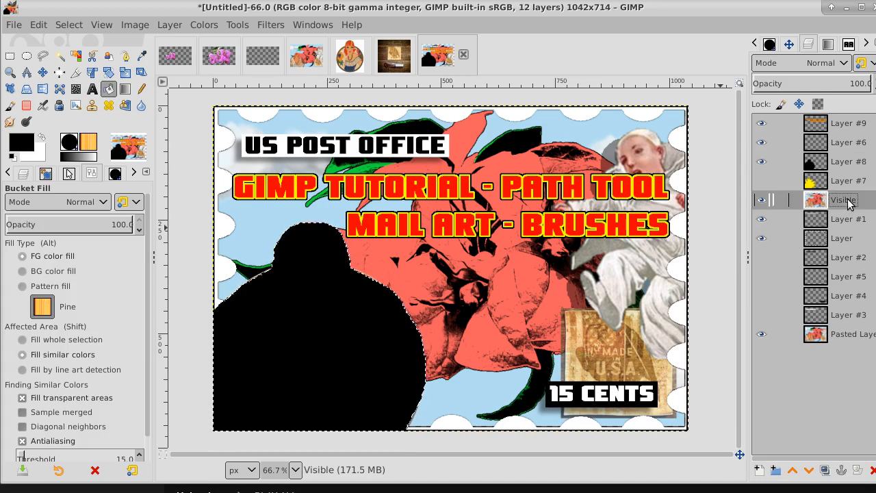
click(760, 161)
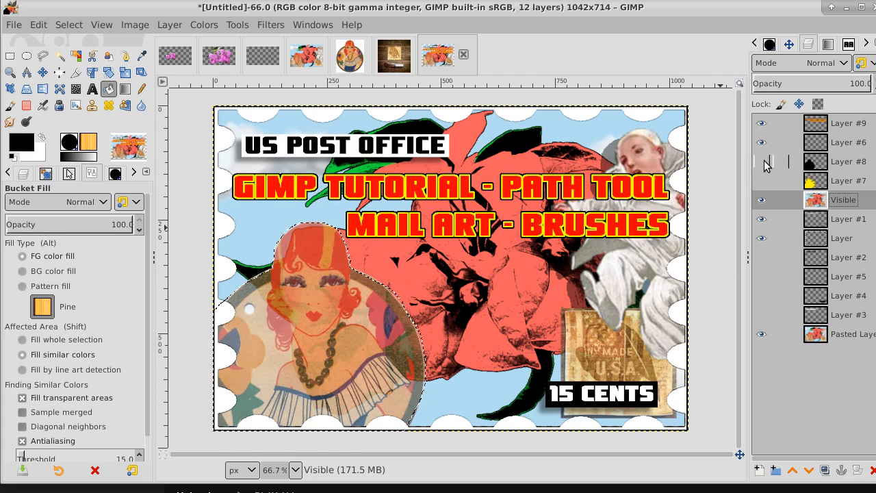
click(69, 24)
click(81, 61)
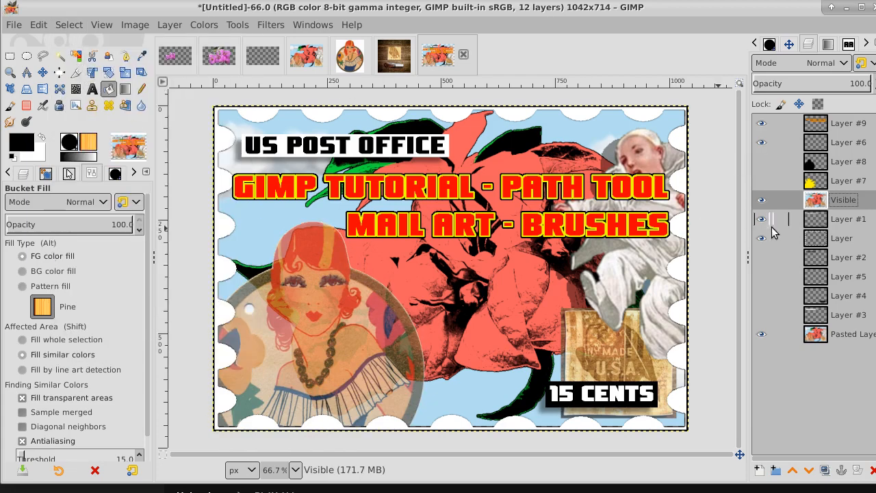
- Select the white scalloped stamp border on the Visible layer with Fuzzy Select and grow the selection by 3 px
click(59, 57)
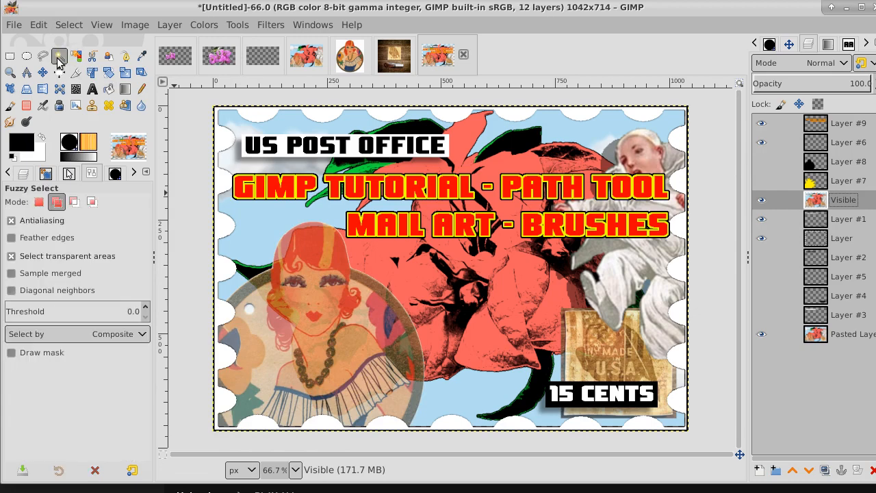
click(224, 314)
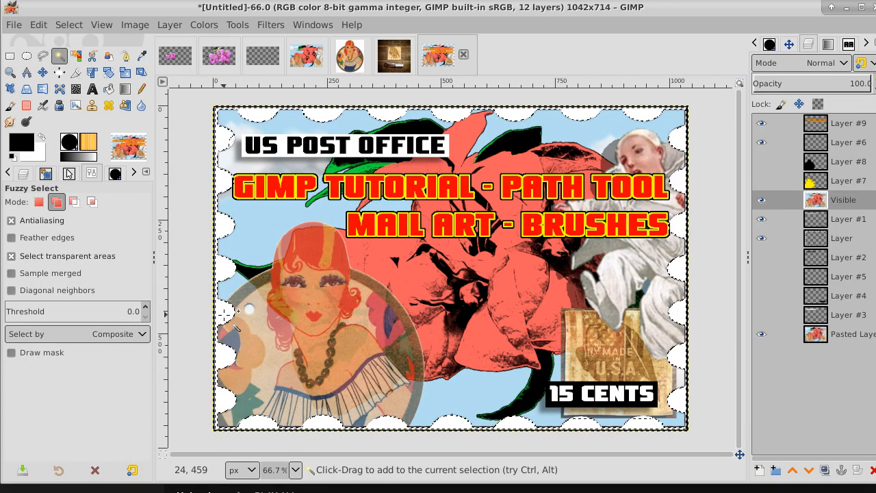
click(66, 25)
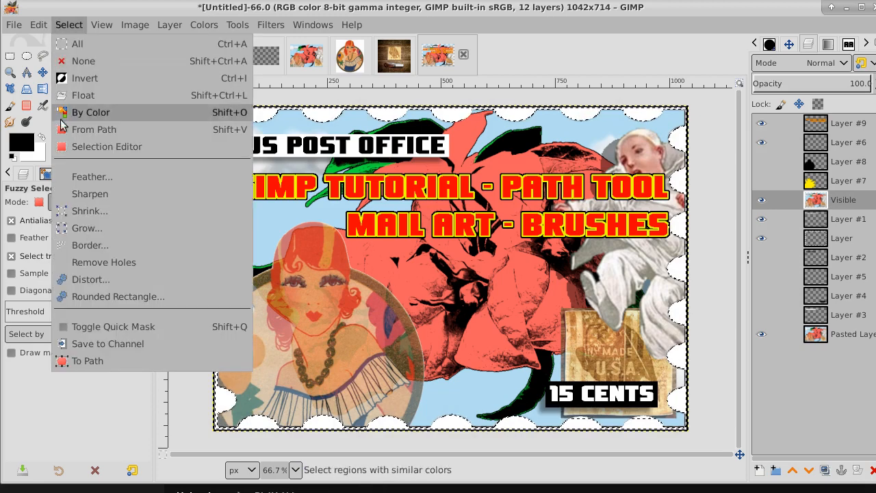
click(80, 228)
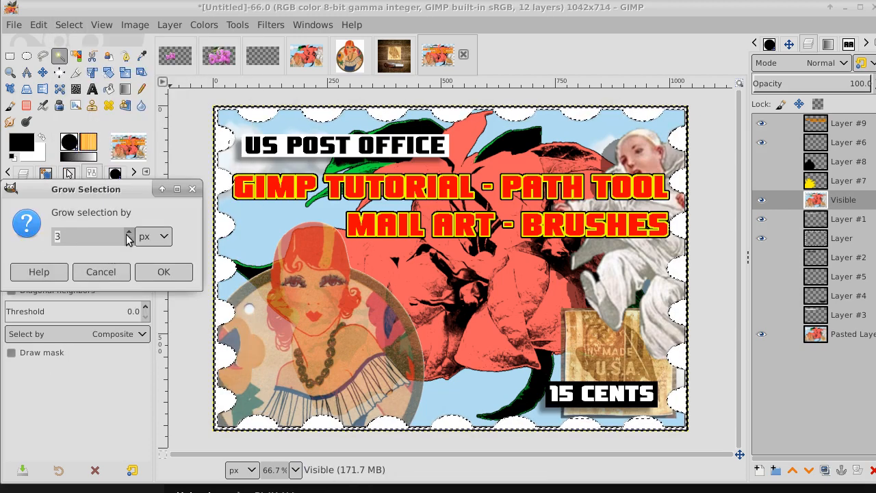
click(163, 272)
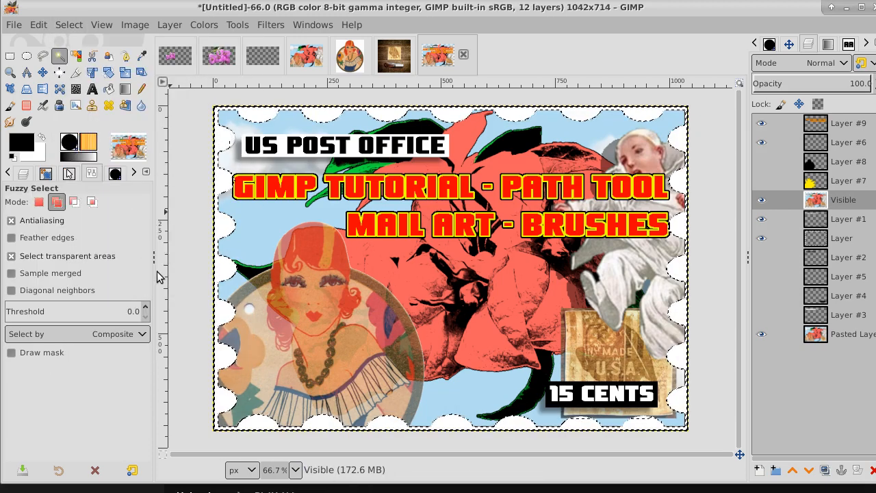
- Show Layer #8, make it active, and delete the parts of the black silhouette that overlap the selected stamp border
click(762, 162)
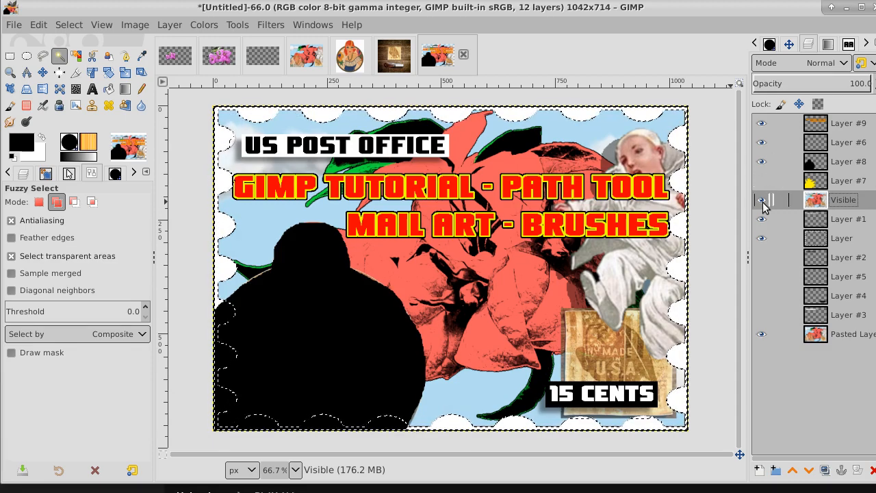
click(761, 162)
click(762, 162)
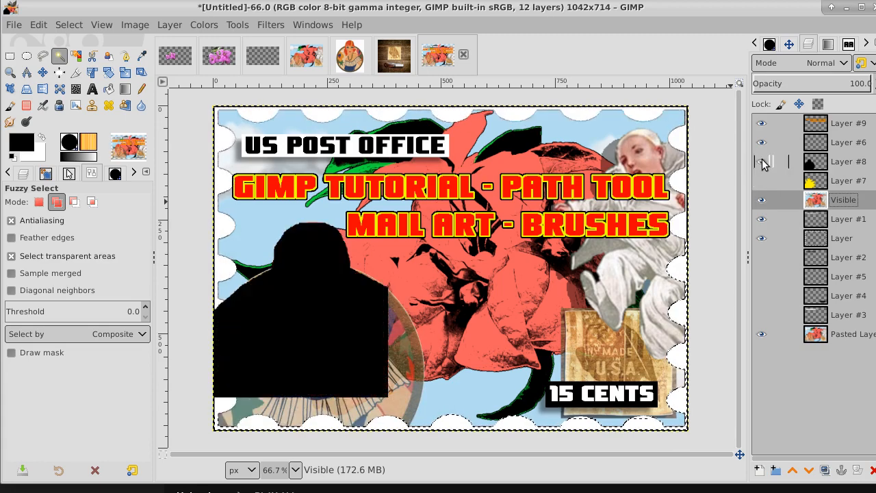
click(850, 161)
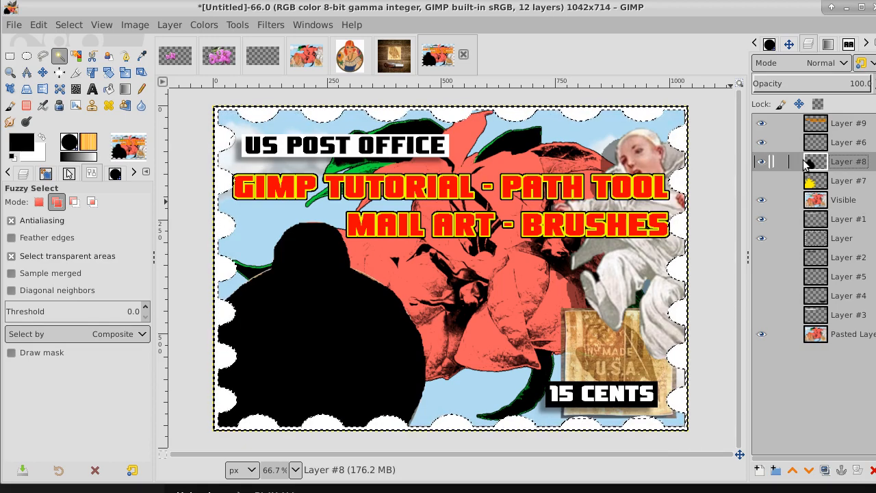
- Compare the black silhouette's trimmed edges with the portrait and stamp border by toggling Layer #8's visibility
click(767, 160)
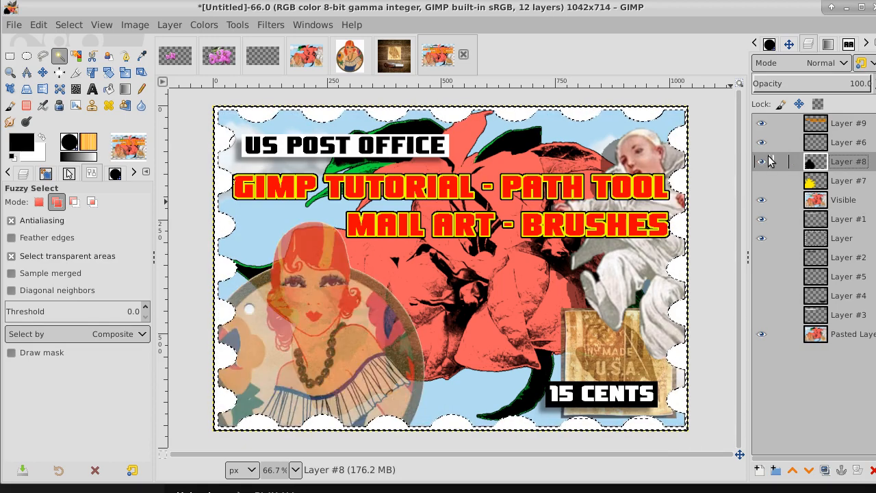
click(767, 161)
click(767, 161)
click(767, 160)
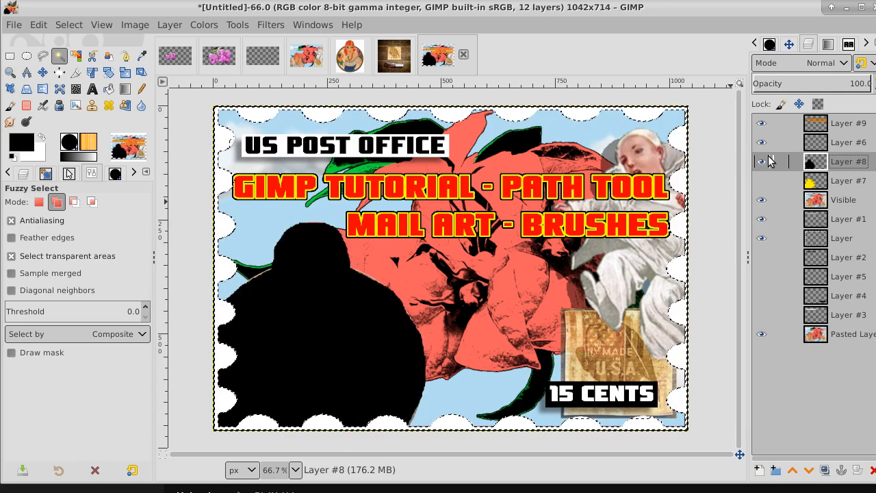
click(767, 161)
click(767, 160)
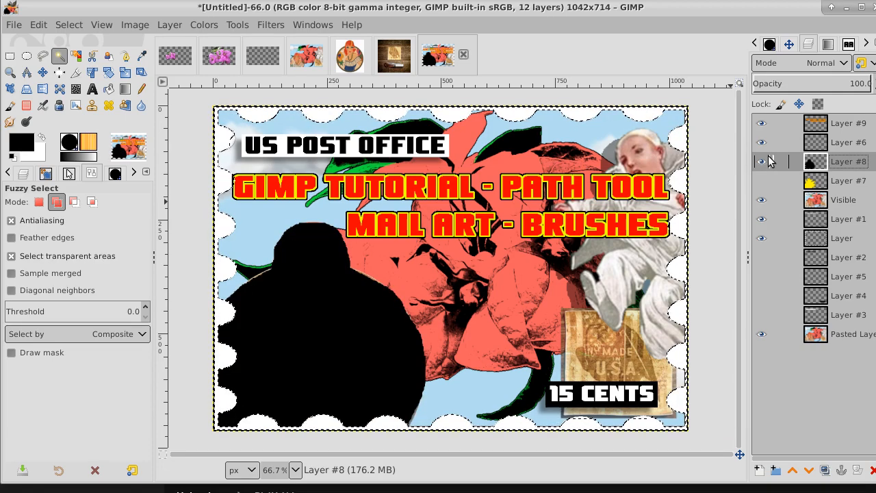
click(767, 160)
click(767, 161)
click(767, 161)
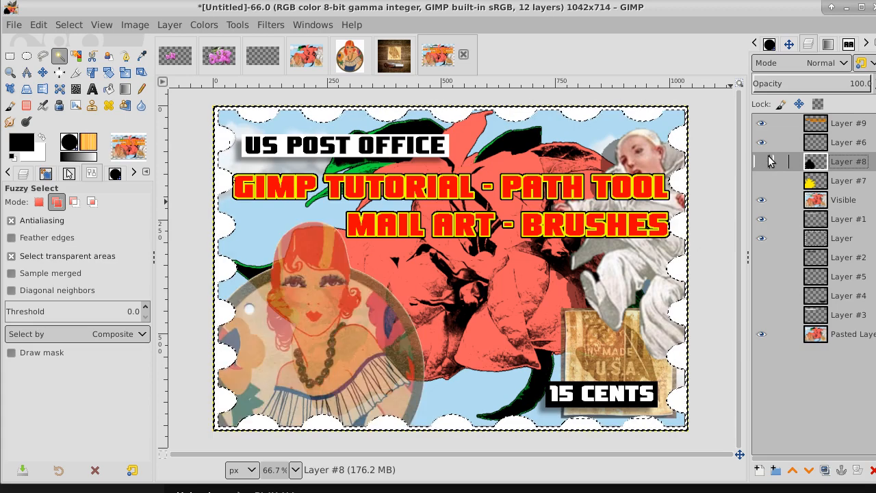
- Clear the stamp border selection and show Layer #8 again
click(69, 24)
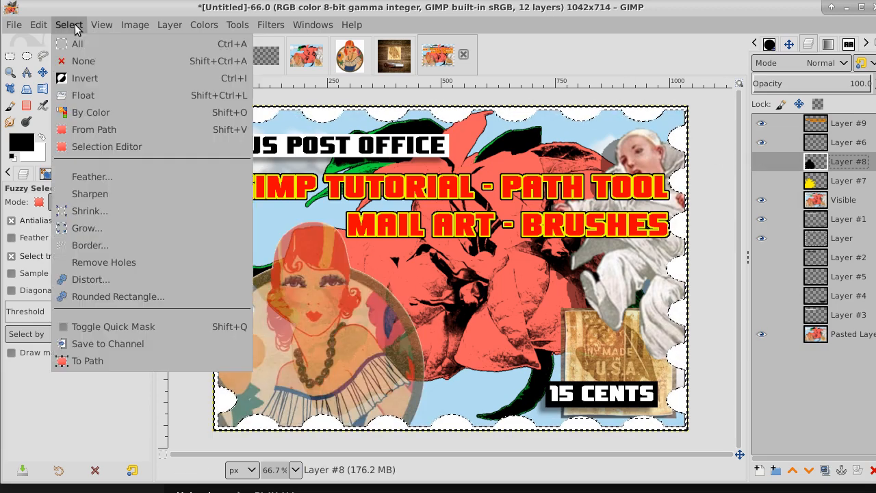
click(82, 61)
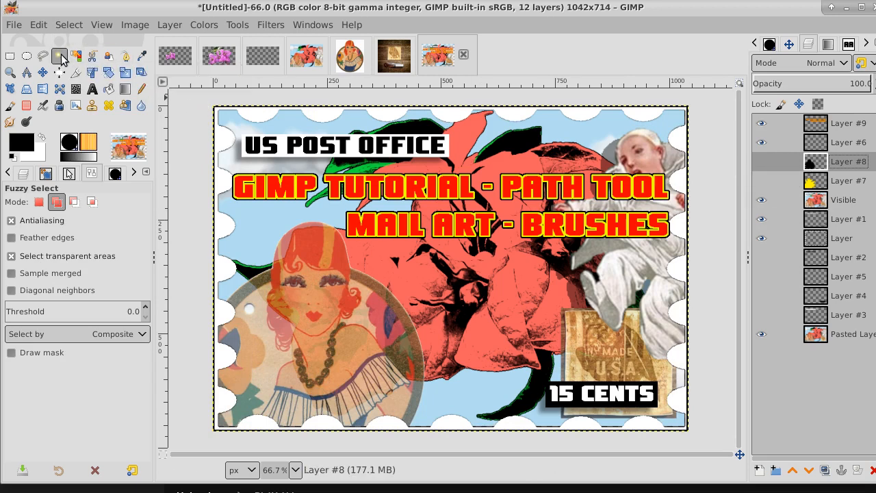
click(762, 161)
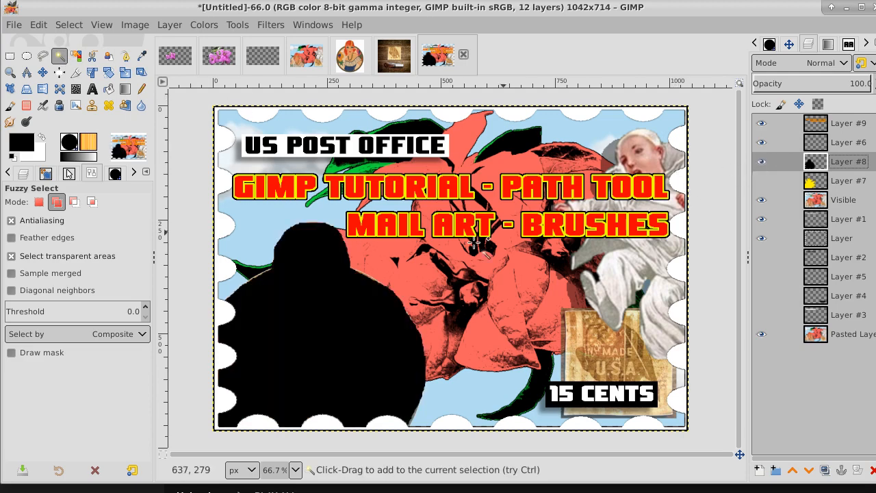
- Select the black silhouette on Layer #8, delete that area from the yellow starburst on Layer #7 with Layer #8 hidden, and clear the selection
click(306, 326)
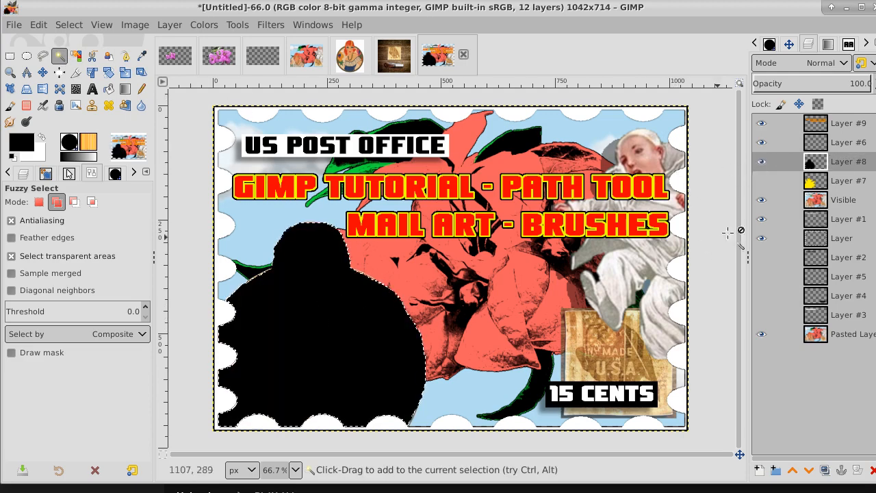
click(762, 182)
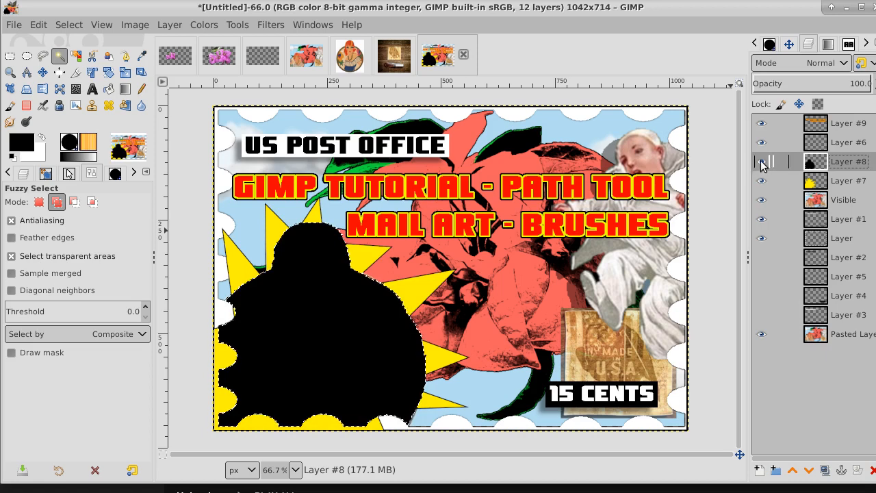
click(762, 161)
click(849, 184)
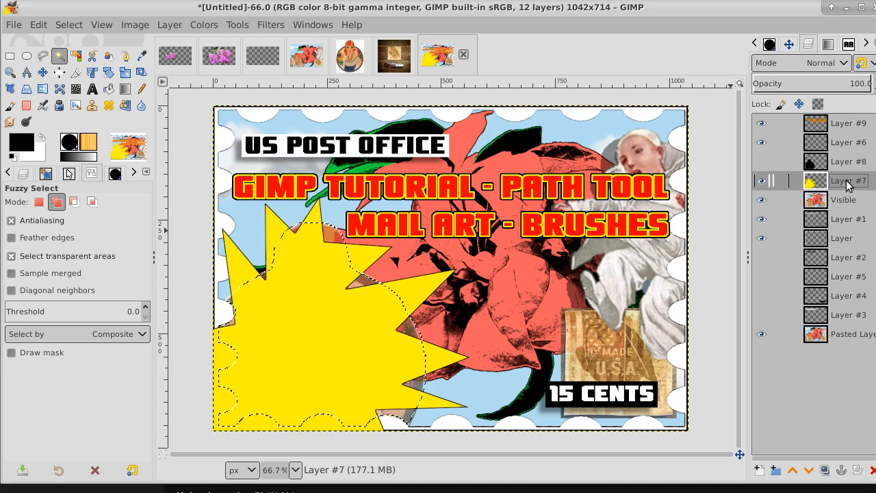
key(ctrl+semicolon)
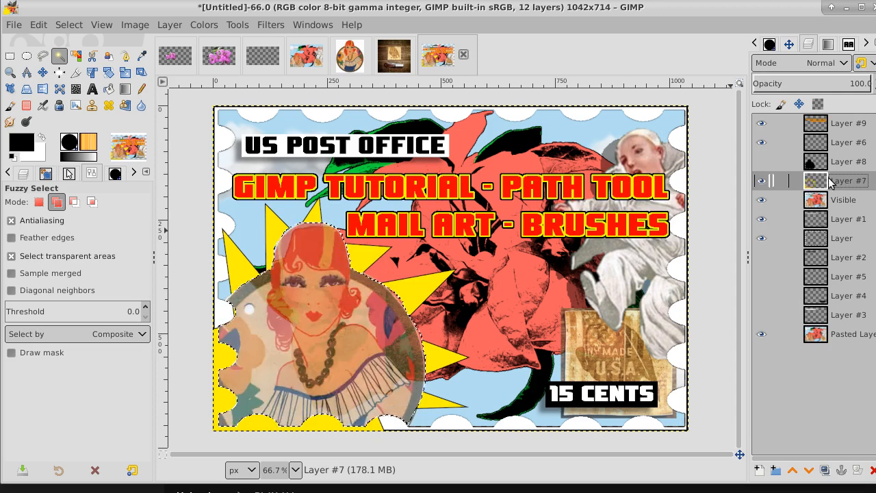
click(69, 25)
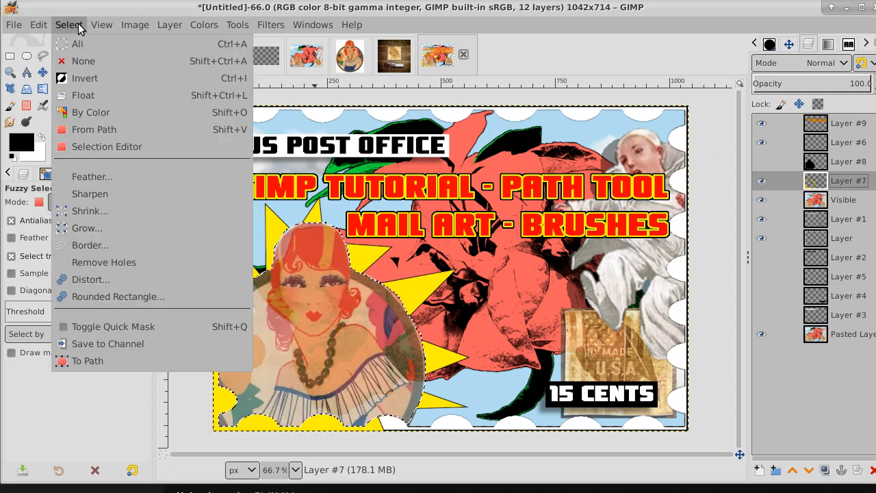
click(85, 60)
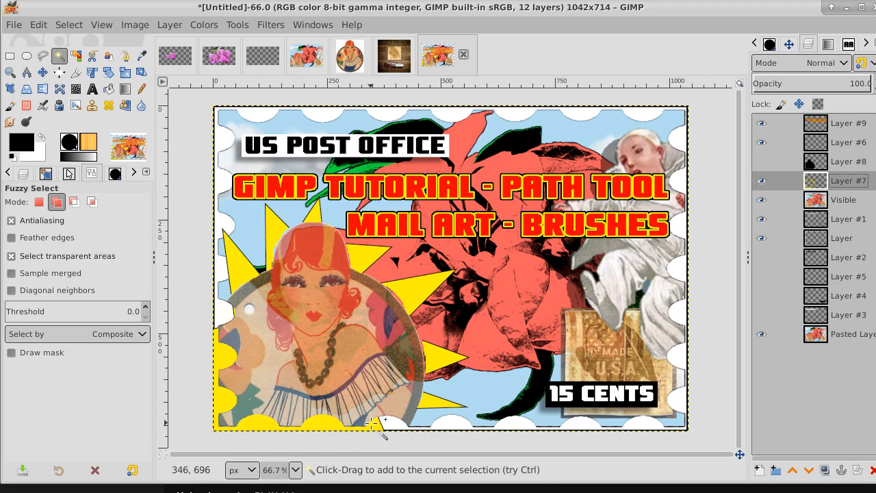
- Erase the leftover yellow on Layer #7 that covers the white scalloped stamp border around the lower-left corner
click(142, 89)
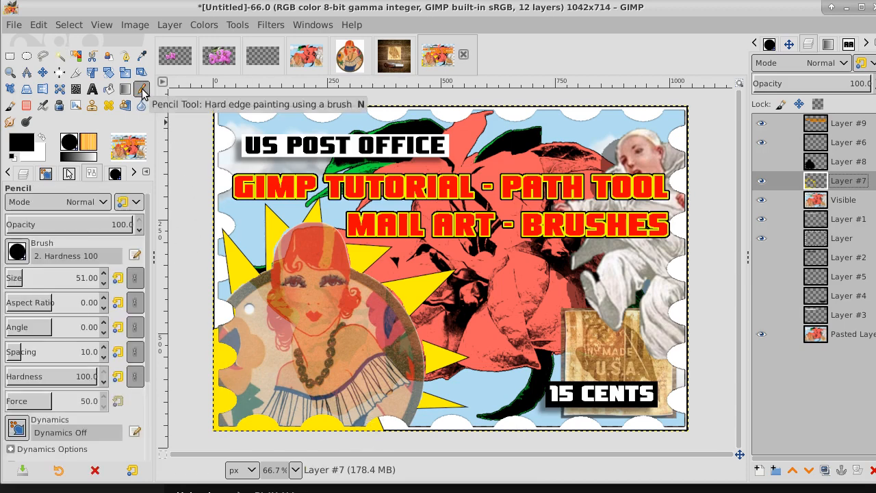
click(25, 106)
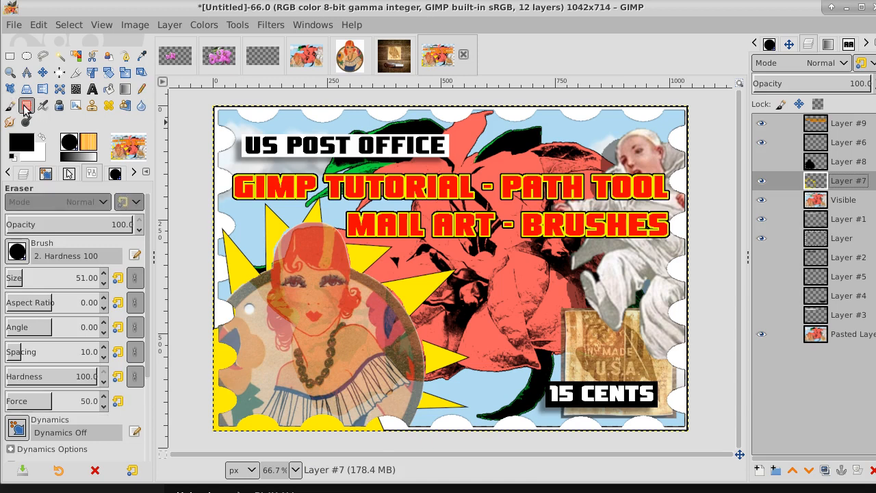
mouse_move(212, 324)
mouse_down()
mouse_move(215, 349)
mouse_move(245, 359)
mouse_move(216, 376)
mouse_move(220, 429)
mouse_move(228, 412)
mouse_move(232, 422)
mouse_move(356, 422)
mouse_move(375, 424)
mouse_move(382, 435)
mouse_up()
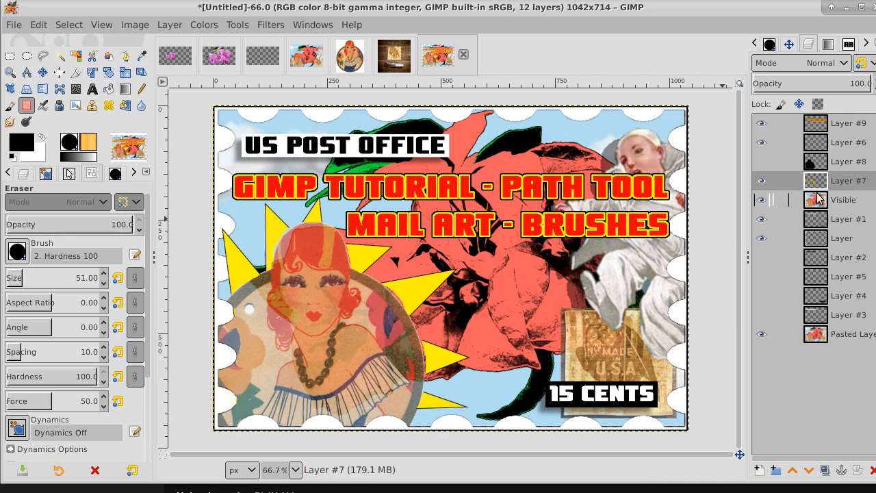
- Show Layer #8, make it active, and select its black silhouette with Fuzzy Select
click(761, 161)
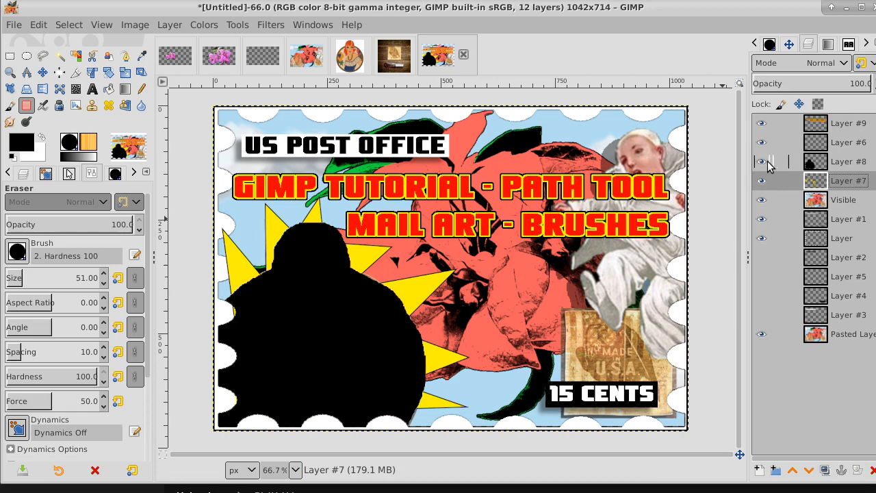
click(860, 166)
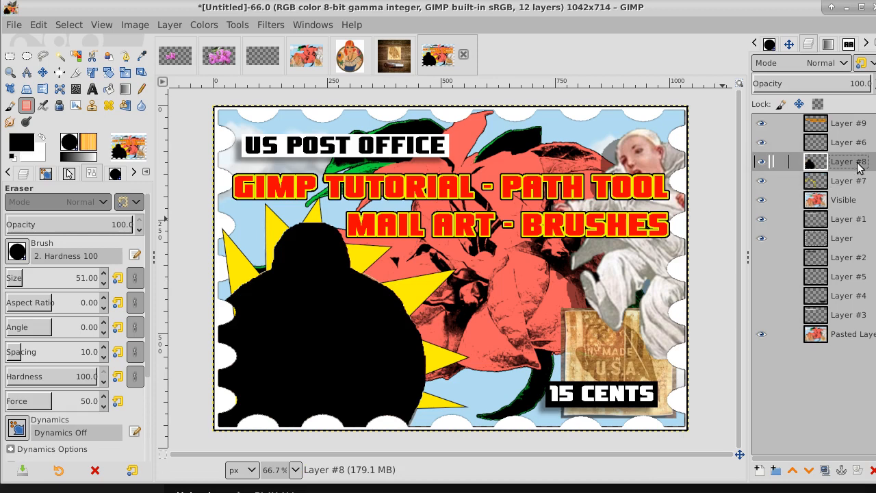
click(59, 56)
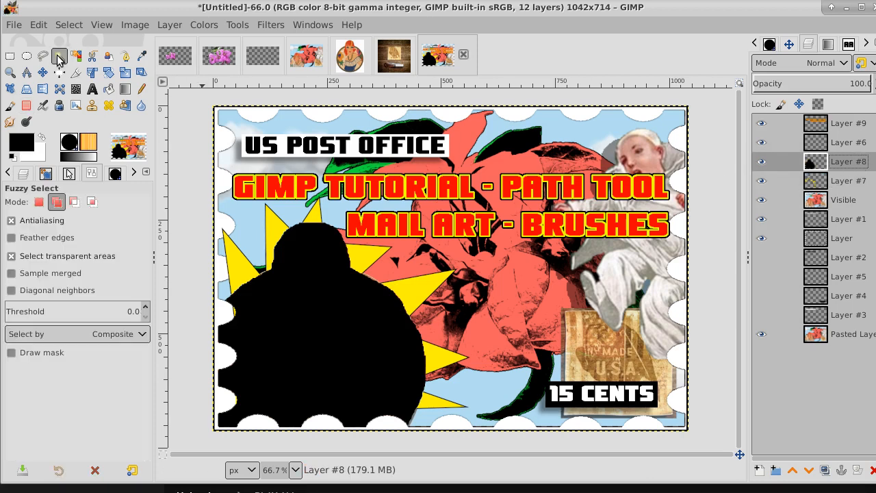
click(299, 301)
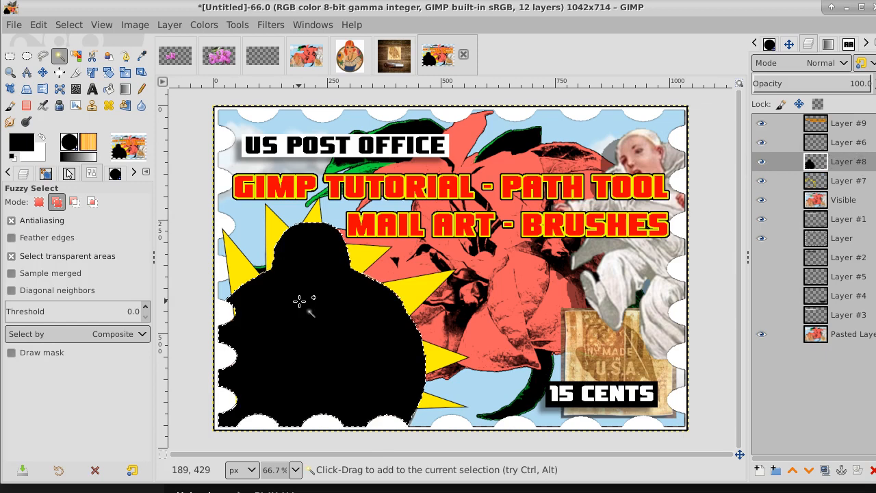
- Copy the silhouette-shaped area from the Visible layer, paste it in place, and turn the floating selection into a new layer
click(850, 199)
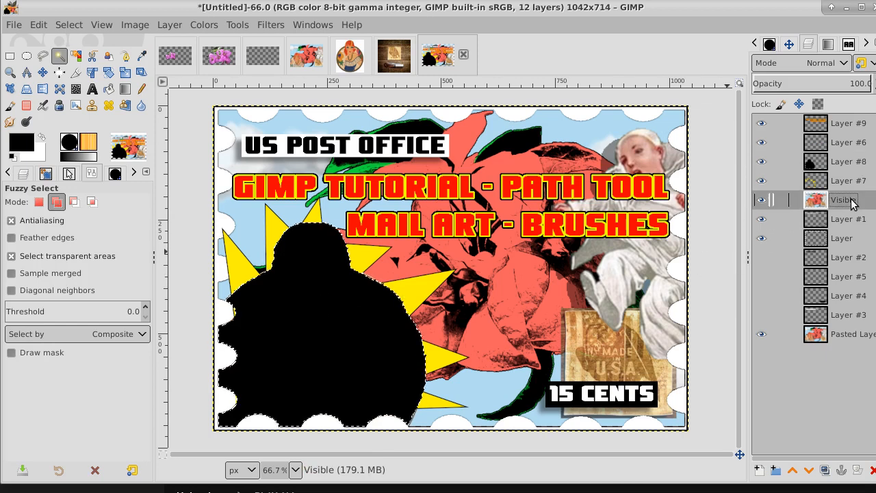
click(68, 24)
mouse_move(38, 24)
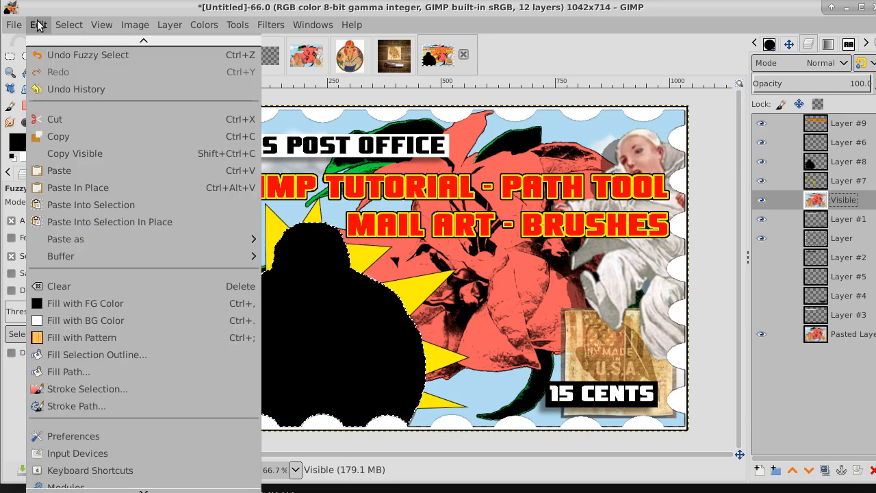
click(53, 139)
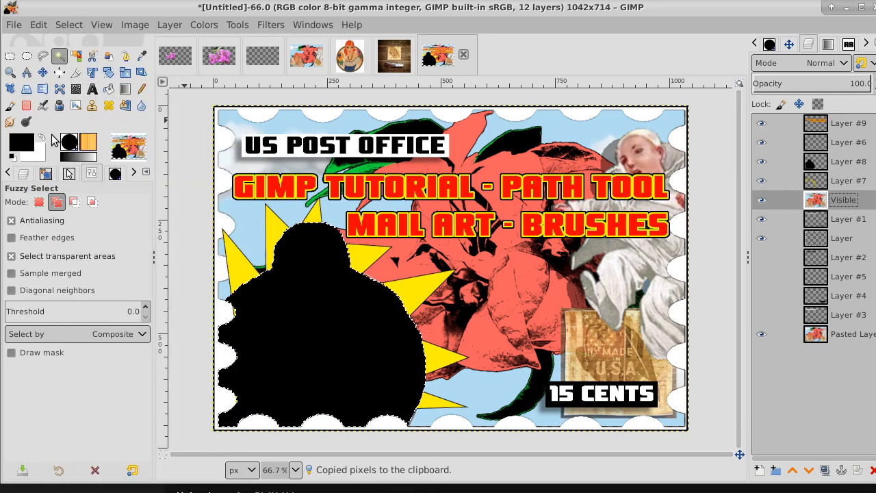
click(43, 27)
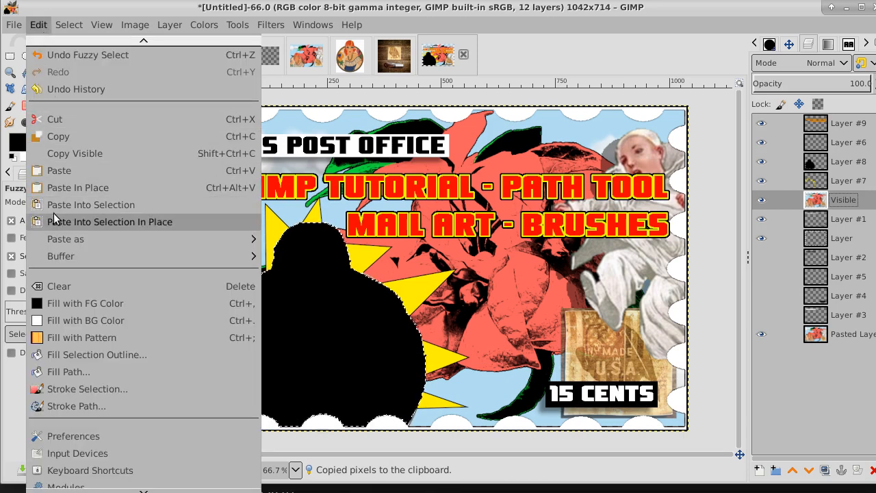
click(64, 193)
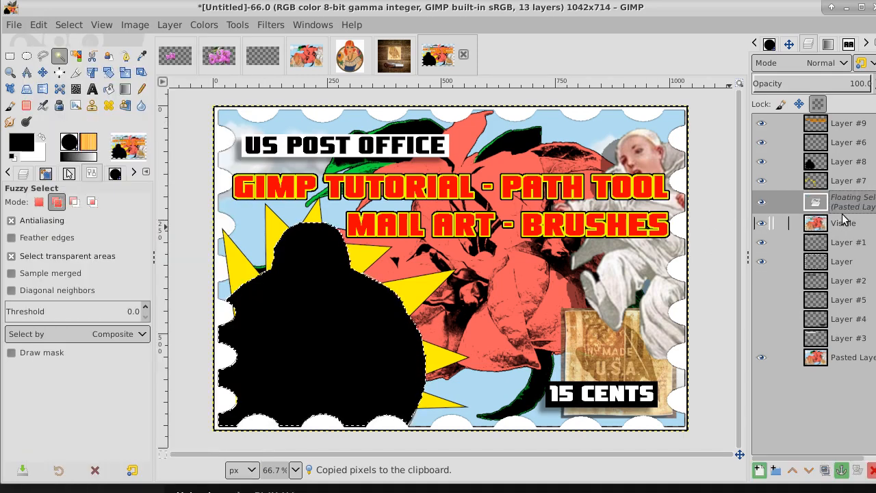
right_click(858, 203)
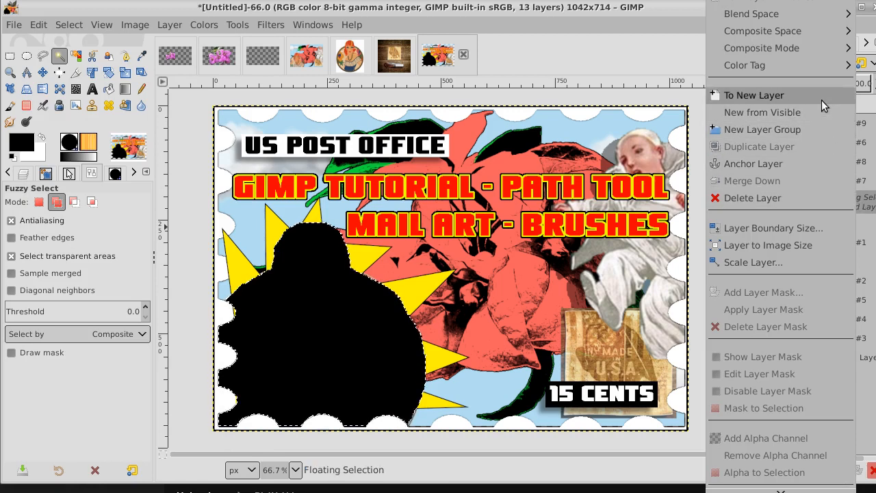
click(821, 98)
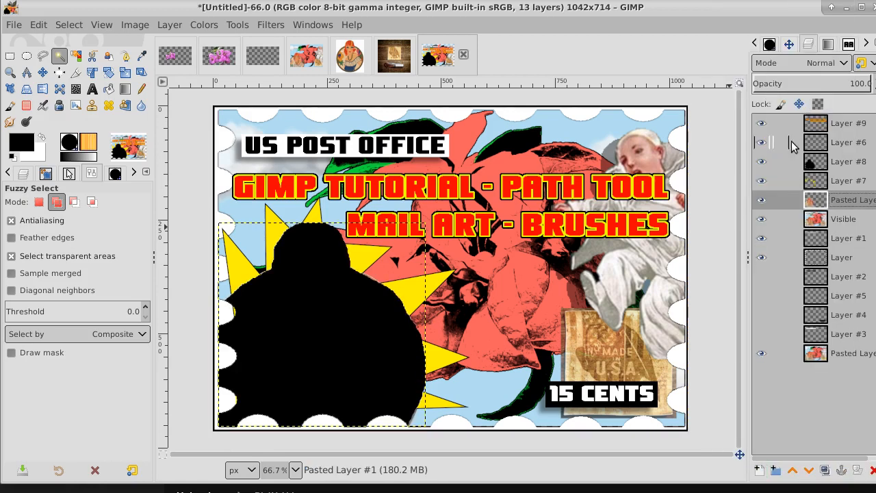
- With Layer #8 hidden, raise the pasted portrait layer above Layer #7 and expand it to the image size
click(761, 161)
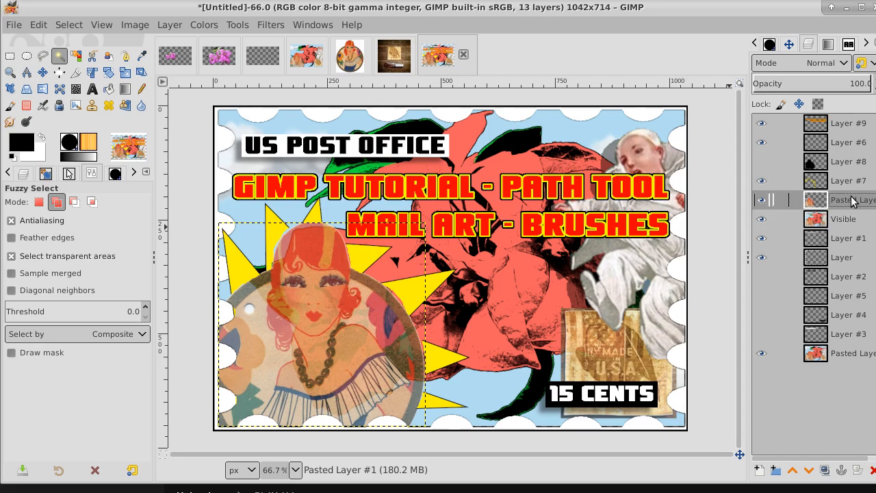
click(792, 471)
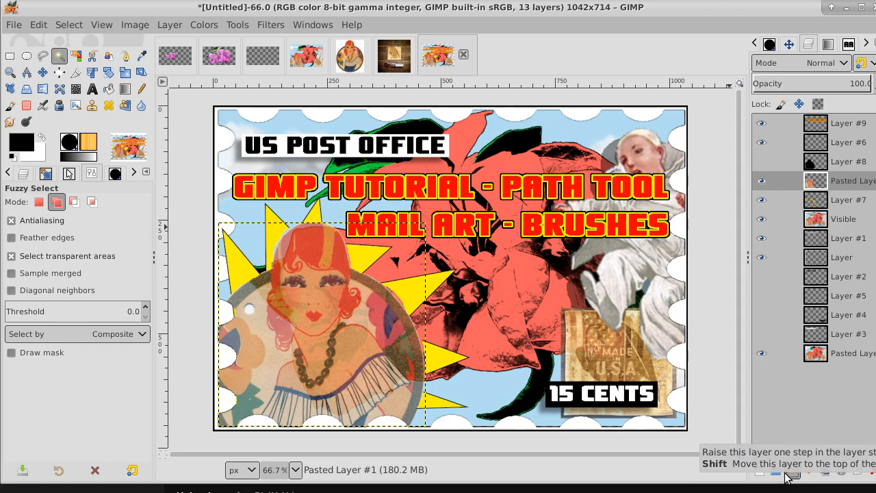
right_click(855, 183)
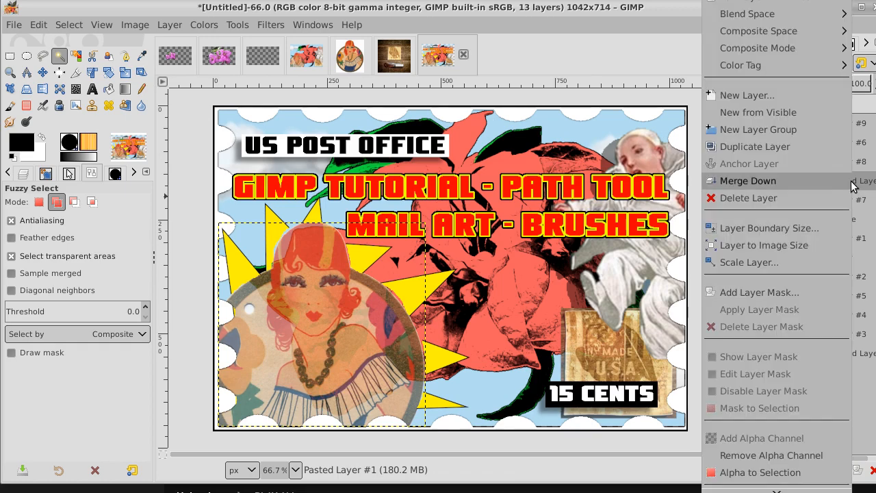
click(795, 245)
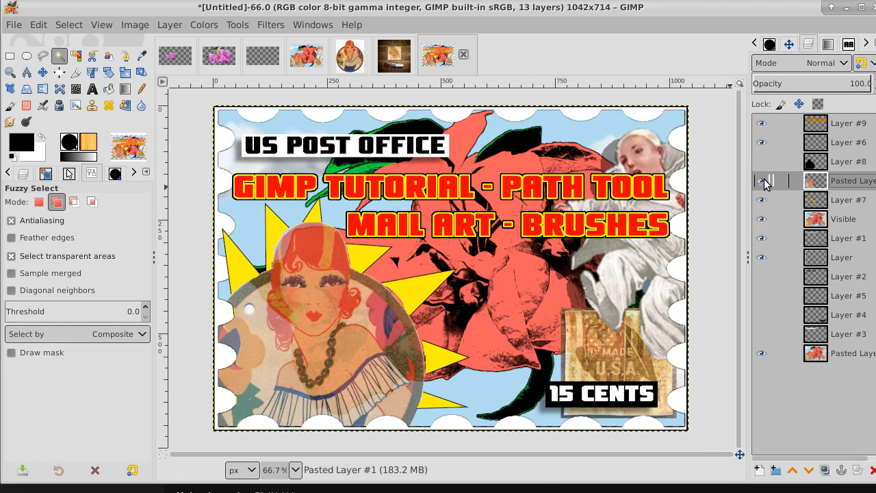
- Smudge the starburst's yellow on Layer #7 inward along the portrait's outline with the pasted portrait layer hidden, and show that layer again
click(855, 200)
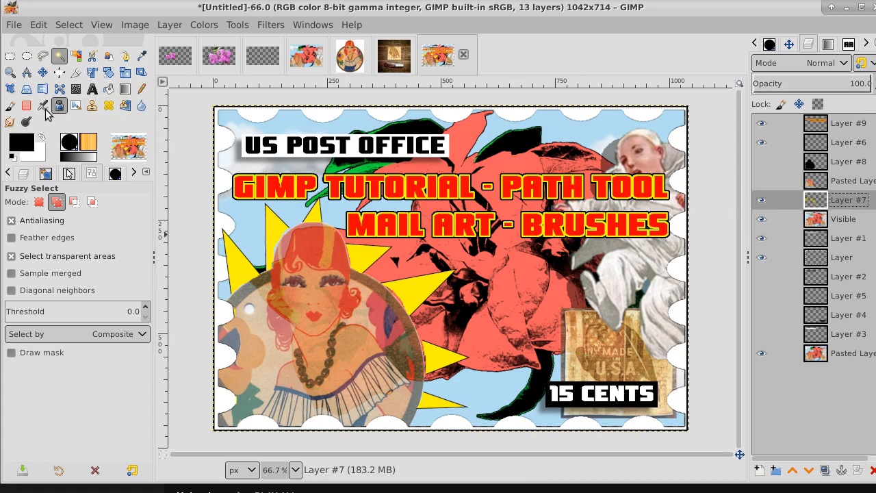
click(10, 122)
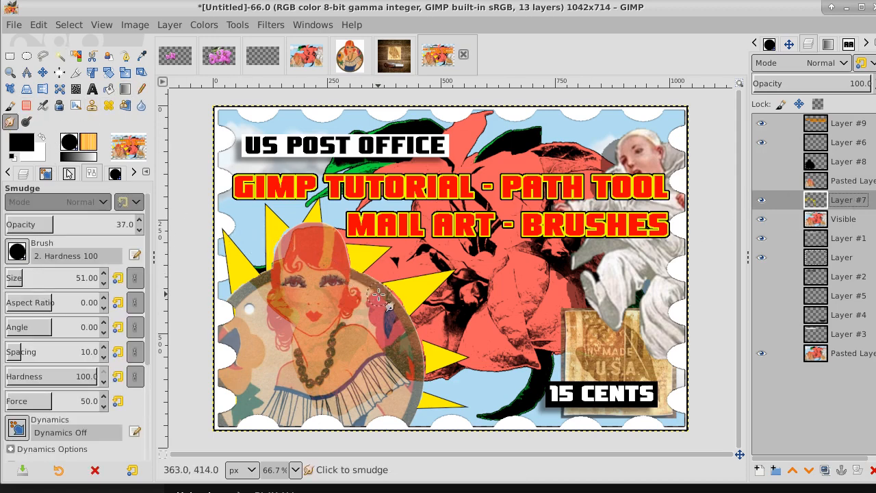
mouse_move(390, 296)
mouse_down()
mouse_move(383, 300)
mouse_move(406, 297)
mouse_move(385, 293)
mouse_move(404, 347)
mouse_move(418, 357)
mouse_move(410, 368)
mouse_move(420, 354)
mouse_move(410, 346)
mouse_move(421, 346)
mouse_move(425, 367)
mouse_move(415, 370)
mouse_up()
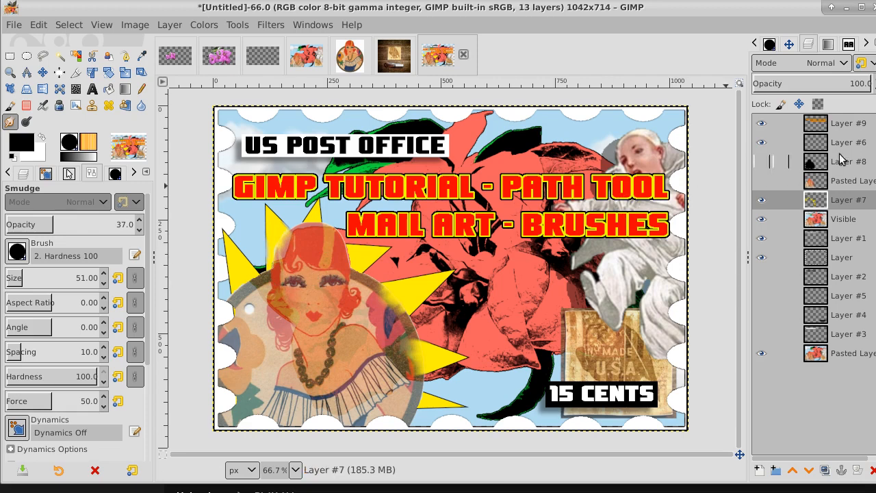
click(761, 182)
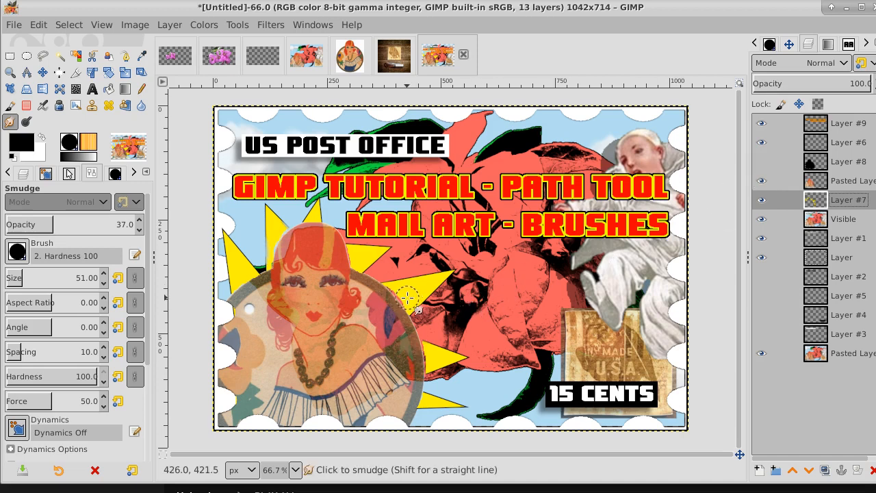
- Erase the pink fringe on the pasted portrait layer along the medallion's rim beside the large yellow spike
click(26, 106)
click(841, 182)
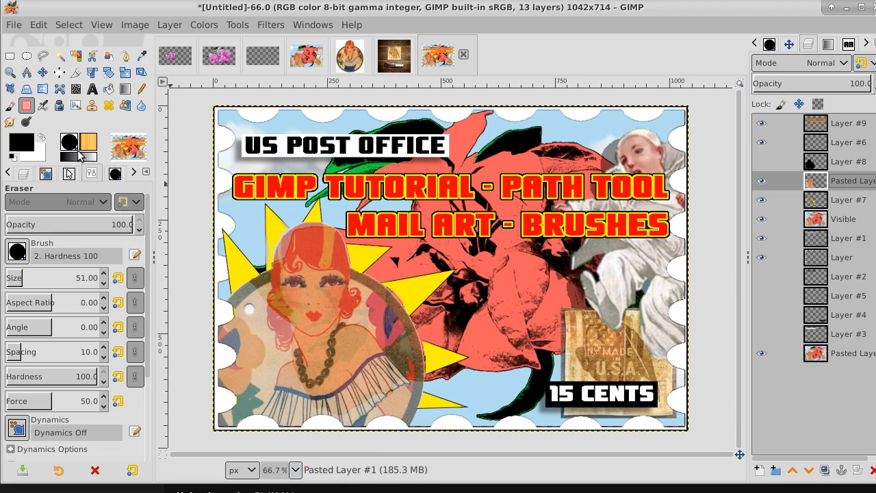
click(10, 72)
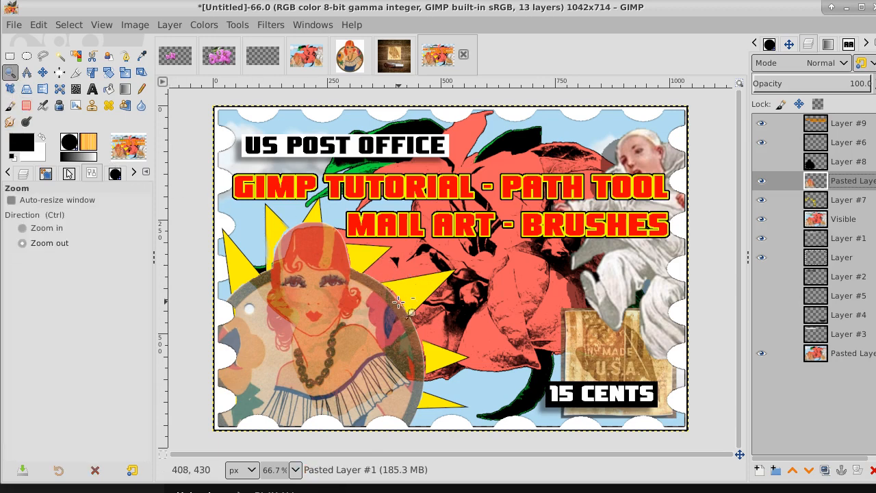
click(392, 299)
click(394, 301)
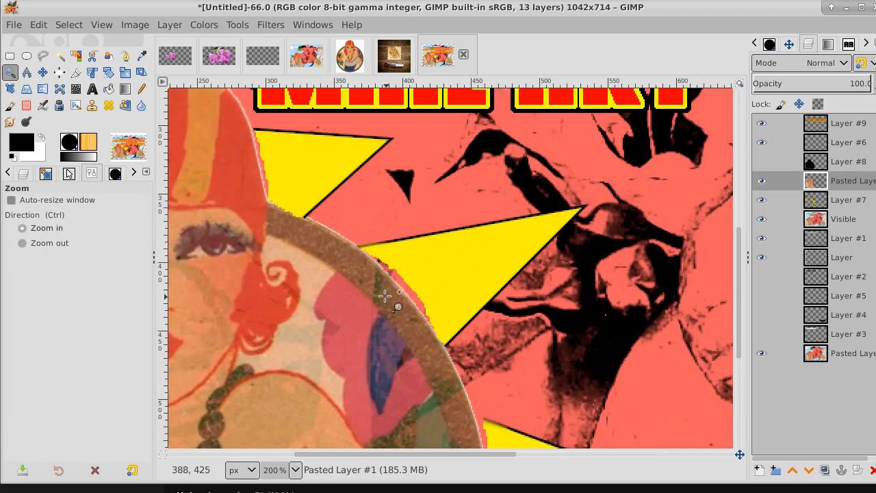
click(26, 106)
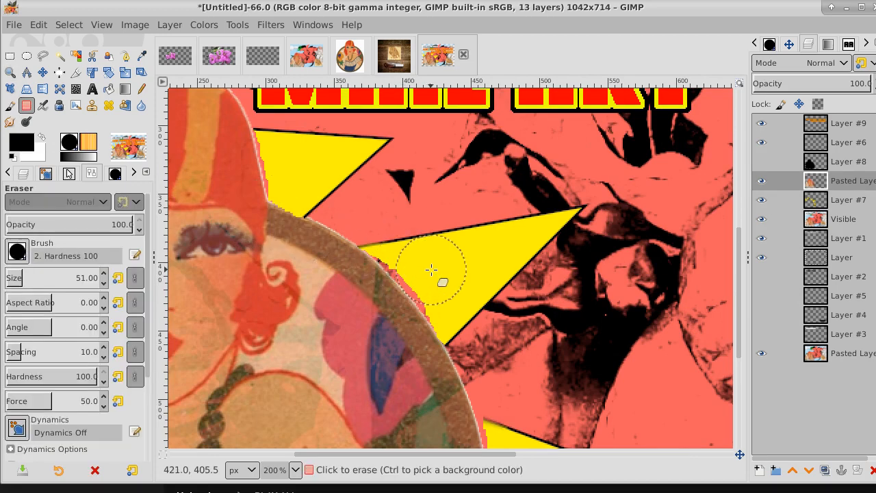
click(431, 270)
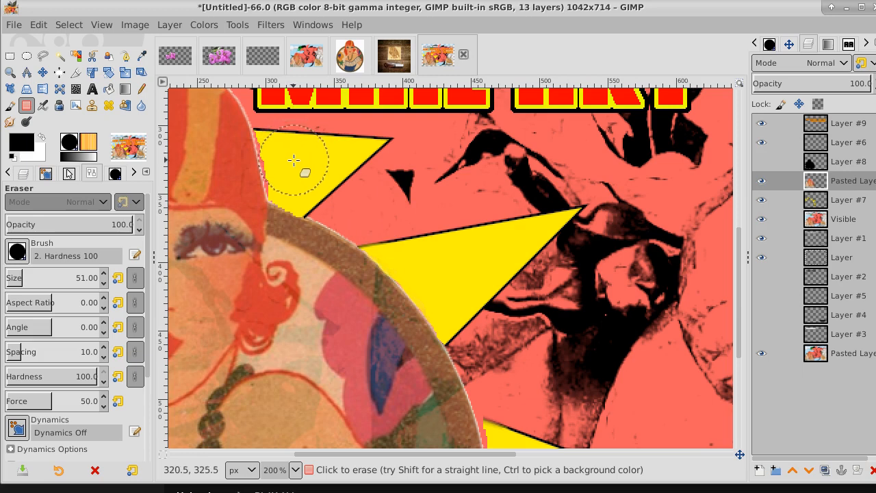
key(ctrl)
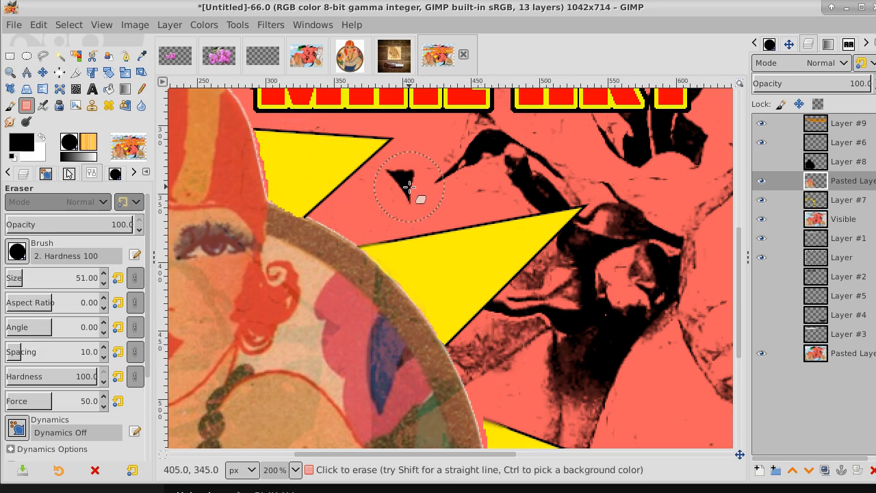
- Erase the leftover pink fringe between the medallion's rim and the lower yellow spike
drag(462, 302, 310, 150)
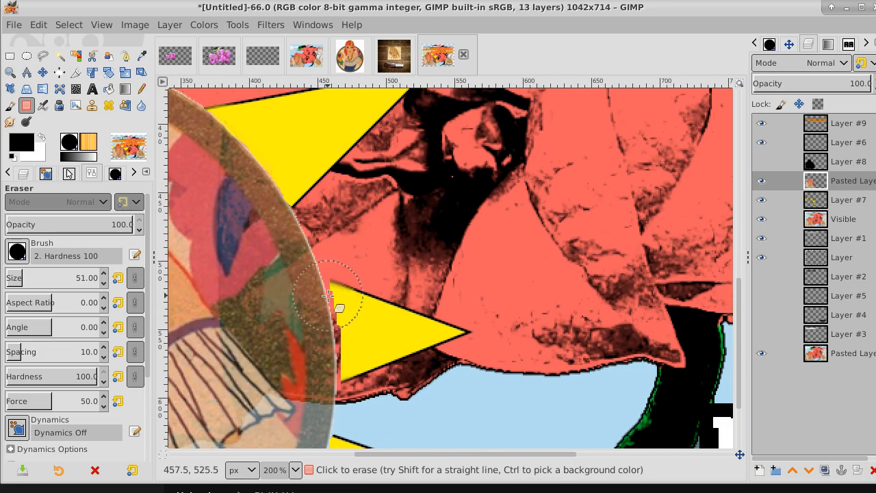
click(361, 293)
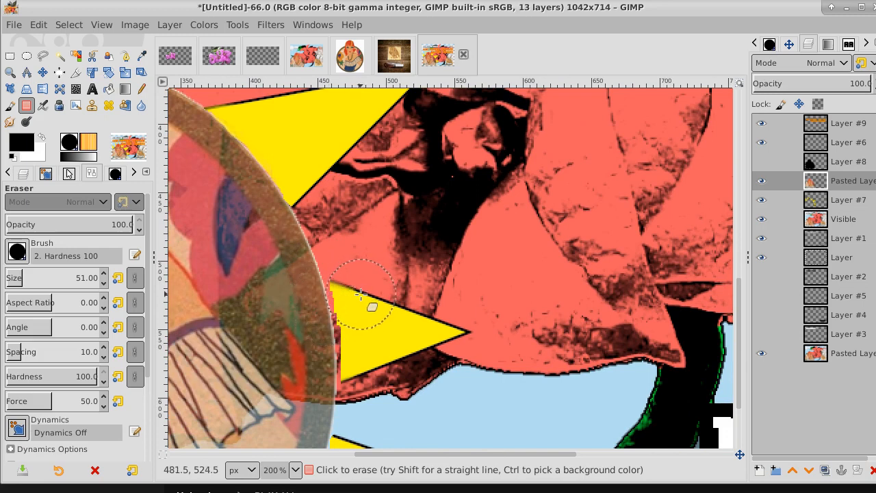
drag(360, 293, 364, 310)
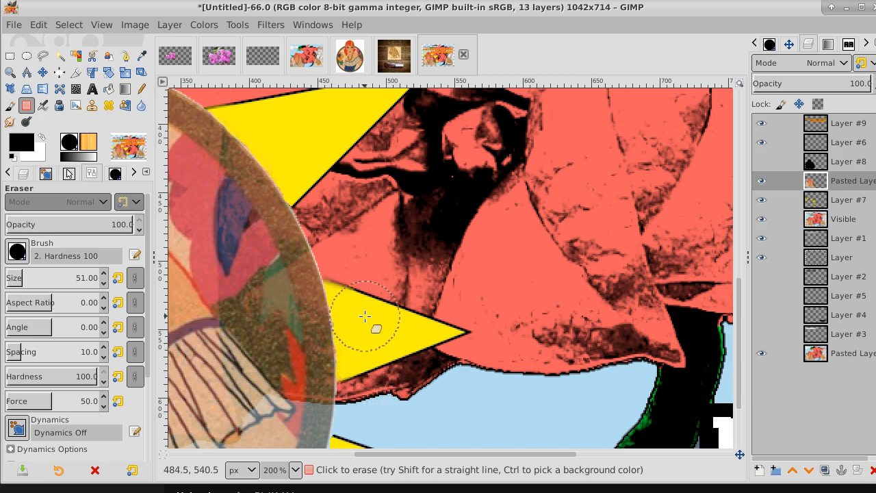
mouse_move(378, 346)
mouse_down()
mouse_move(401, 324)
mouse_move(512, 391)
mouse_up()
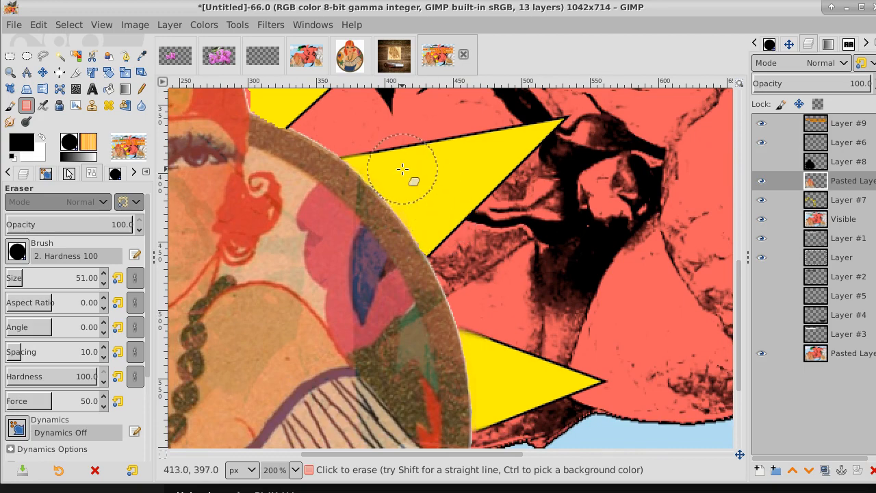
- Erase the stray edge on the pasted portrait layer between the woman's hair and the tall yellow spike beside it
mouse_move(403, 169)
mouse_down()
mouse_move(541, 367)
mouse_move(567, 386)
mouse_up()
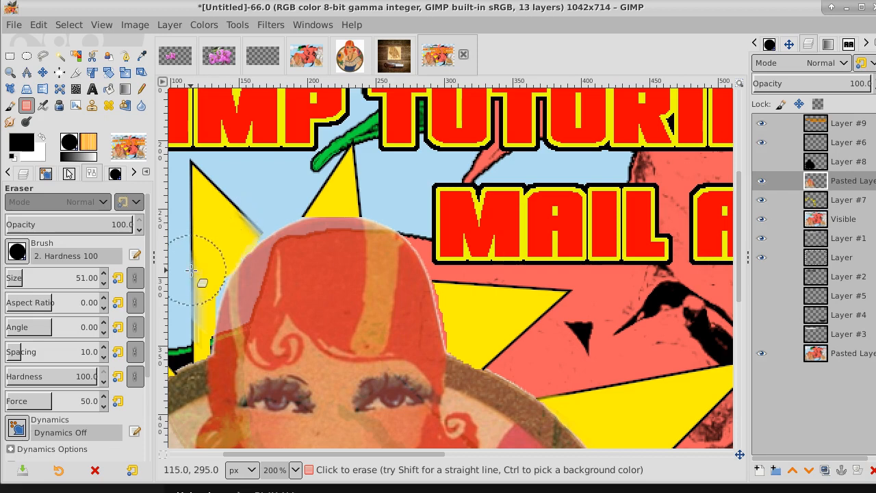
mouse_move(195, 272)
mouse_down()
mouse_move(187, 302)
mouse_move(197, 270)
mouse_move(178, 317)
mouse_move(179, 343)
mouse_move(182, 321)
mouse_move(234, 247)
mouse_move(206, 258)
mouse_up()
key(ctrl)
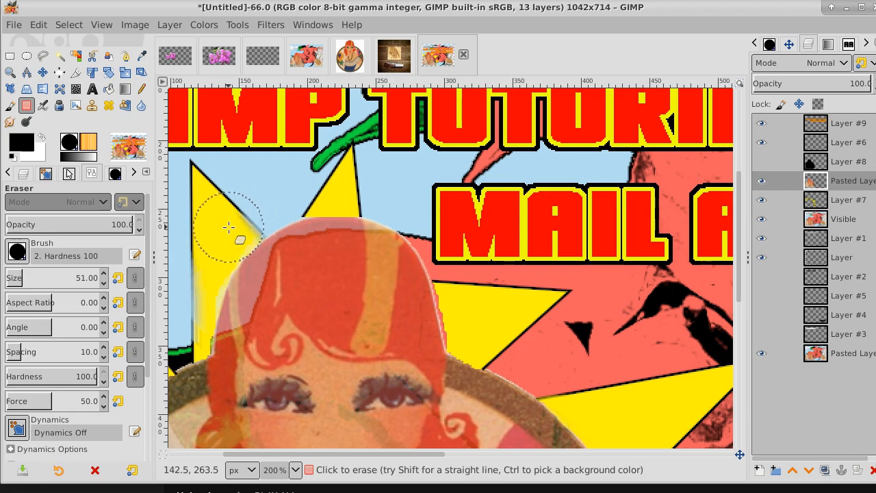
- Smudge the starburst's yellow on Layer #7 inward where the woman's hair meets the medallion's rim
click(865, 202)
click(10, 107)
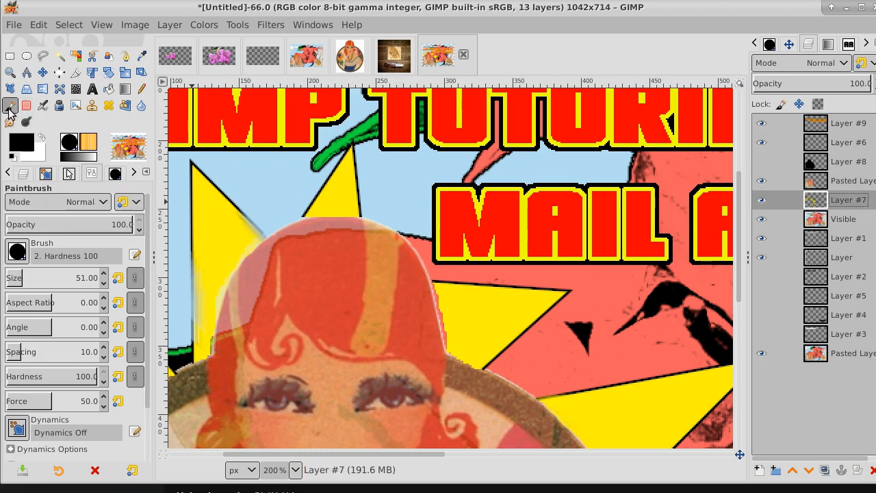
click(10, 122)
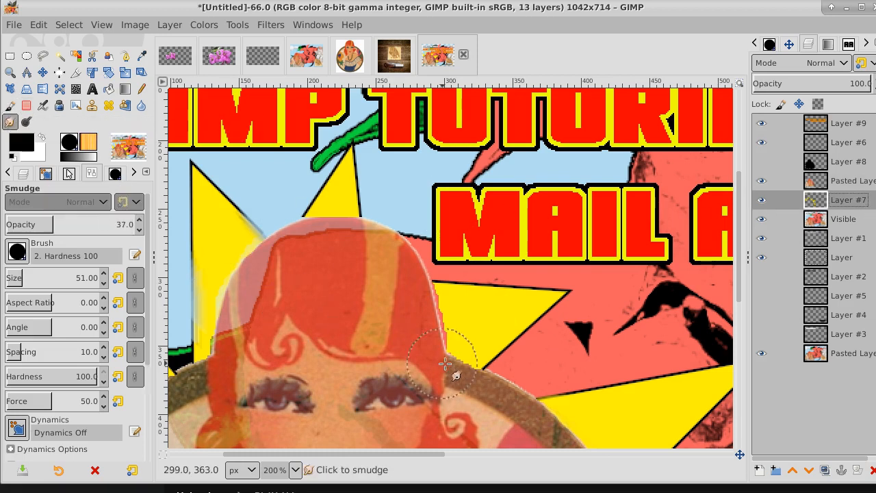
mouse_move(466, 331)
mouse_down()
mouse_move(440, 336)
mouse_move(466, 344)
mouse_move(431, 346)
mouse_move(462, 342)
mouse_move(433, 358)
mouse_move(448, 349)
mouse_move(427, 346)
mouse_move(464, 330)
mouse_move(431, 316)
mouse_move(458, 312)
mouse_move(442, 306)
mouse_move(454, 306)
mouse_move(434, 304)
mouse_move(468, 328)
mouse_move(449, 344)
mouse_up()
- Erase the remaining pink fringe beside the hair on the pasted portrait layer
click(850, 182)
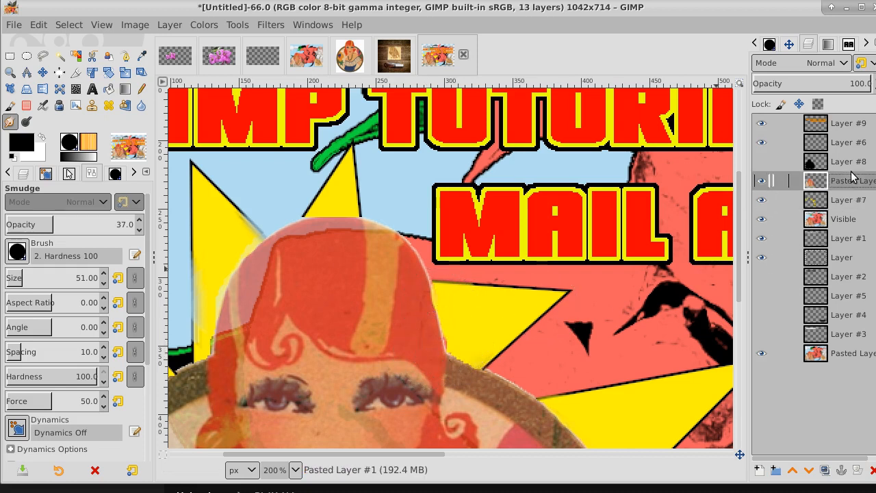
click(26, 106)
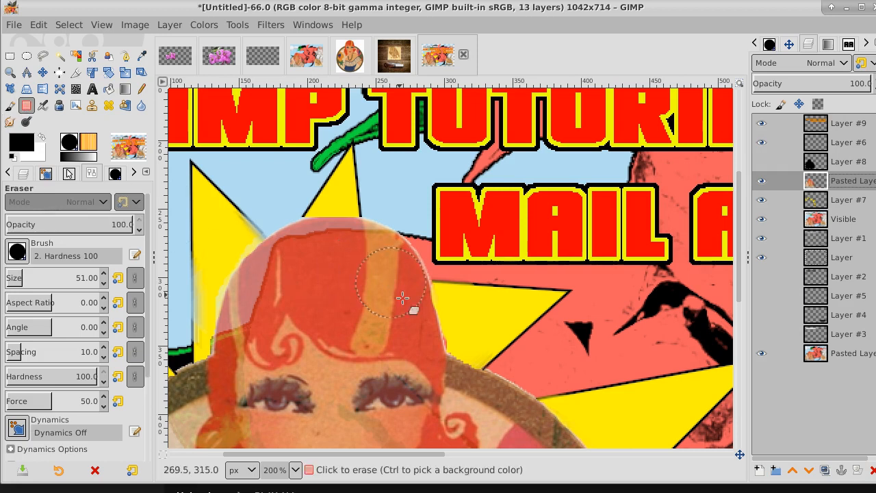
click(475, 332)
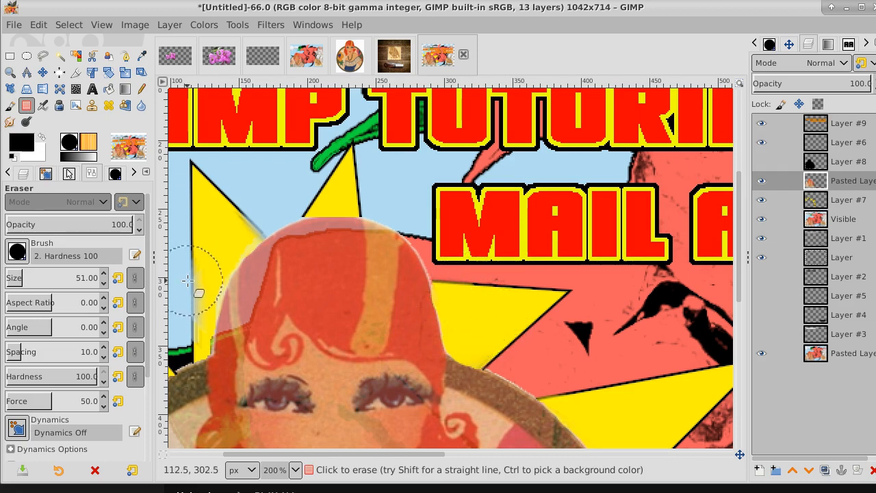
- Examine the whole stamp to check the portrait's cleaned edges against the starburst
click(10, 73)
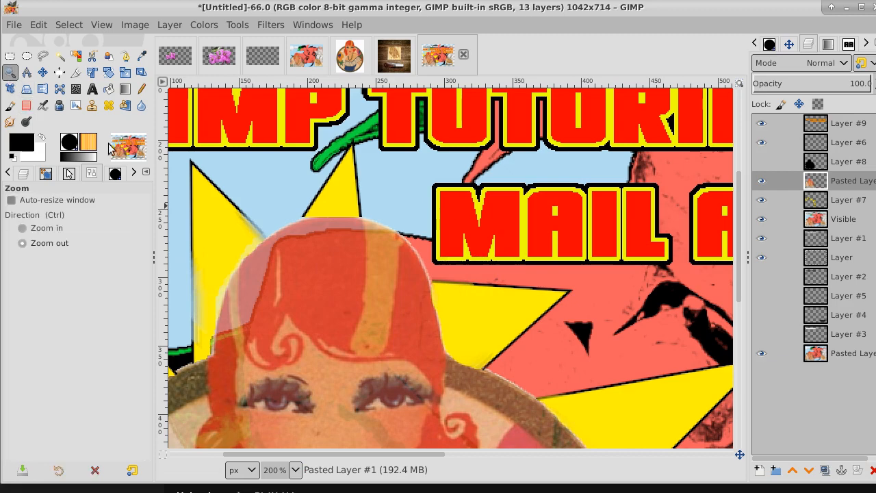
click(329, 255)
click(334, 259)
click(336, 260)
click(336, 259)
click(428, 302)
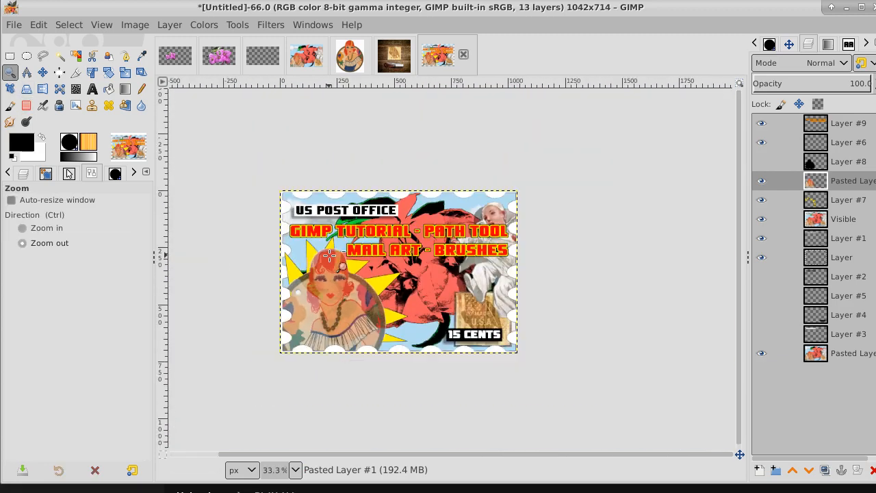
click(399, 299)
click(403, 295)
ctrl+click(457, 281)
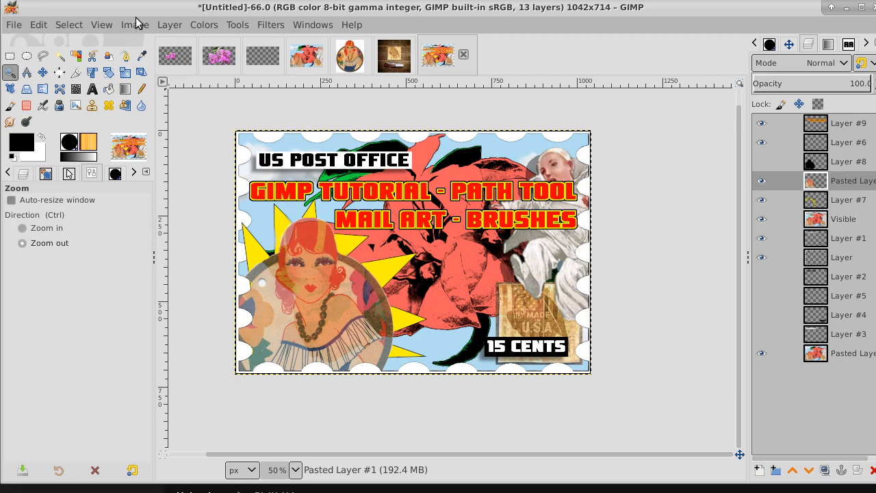
- Create a new layer from the visible image above Layer #9
click(859, 126)
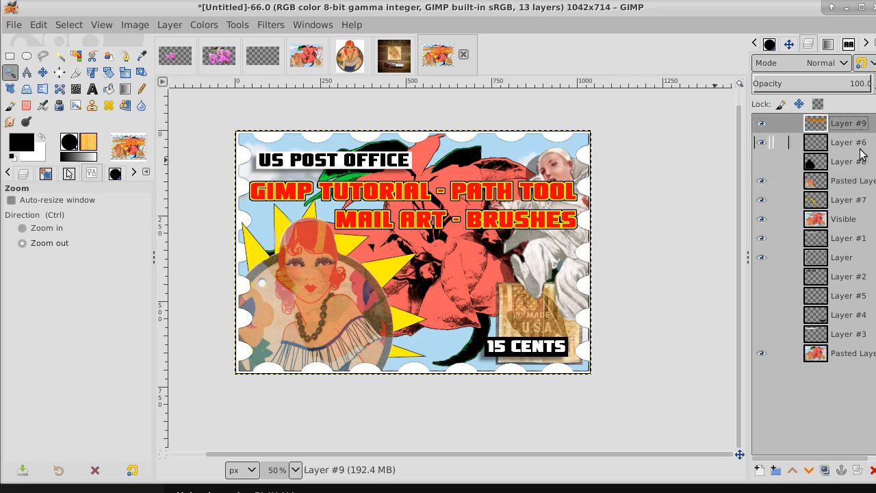
right_click(838, 127)
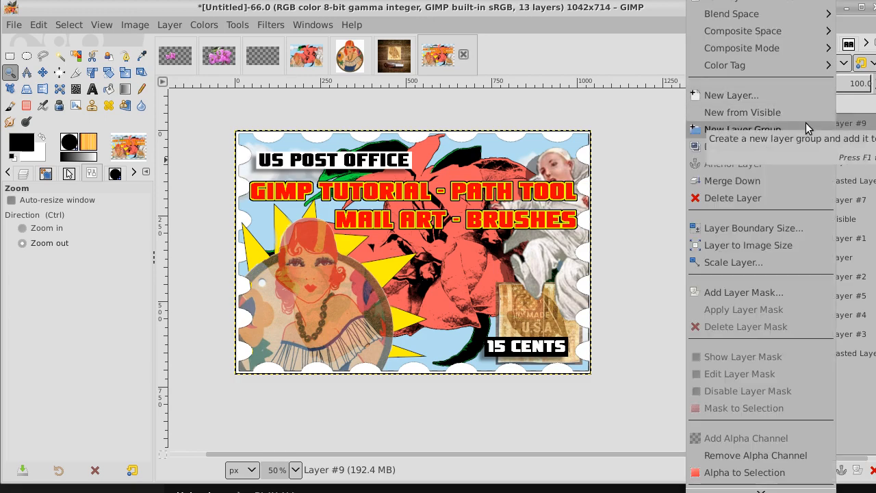
click(805, 114)
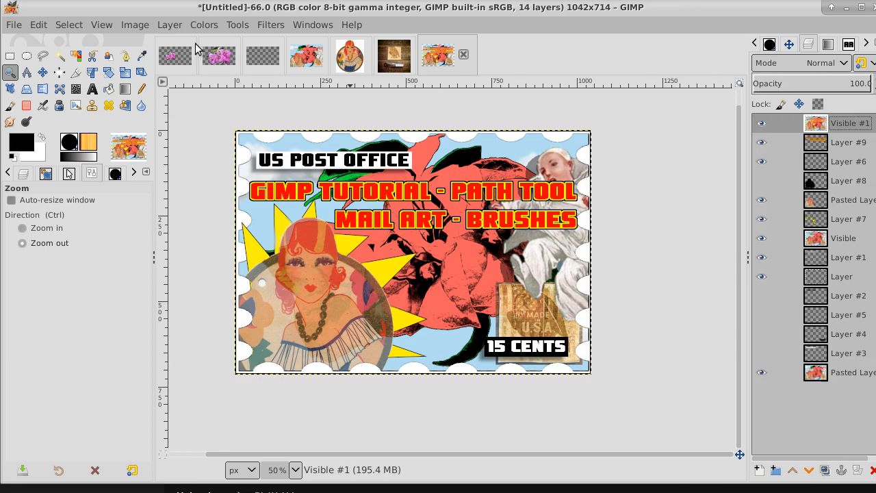
- Select and copy the entire merged stamp layer, and paste it as a new image
click(71, 25)
click(77, 45)
click(38, 24)
click(64, 131)
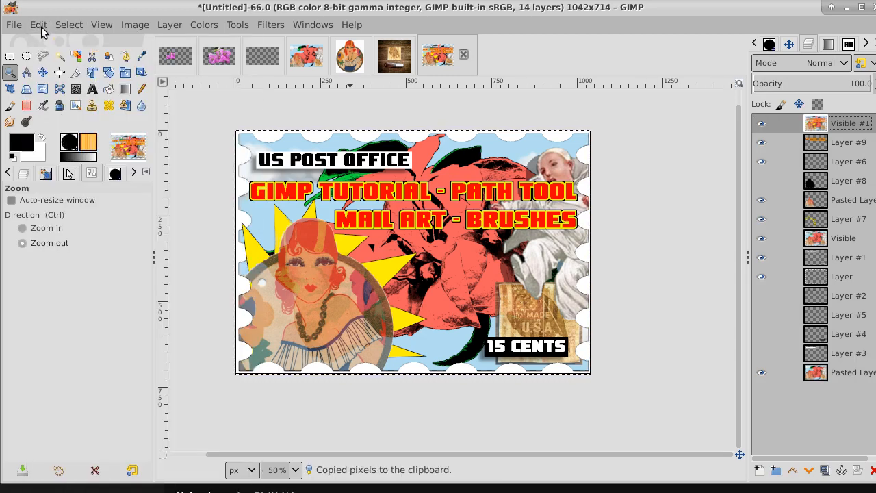
click(38, 25)
mouse_move(78, 236)
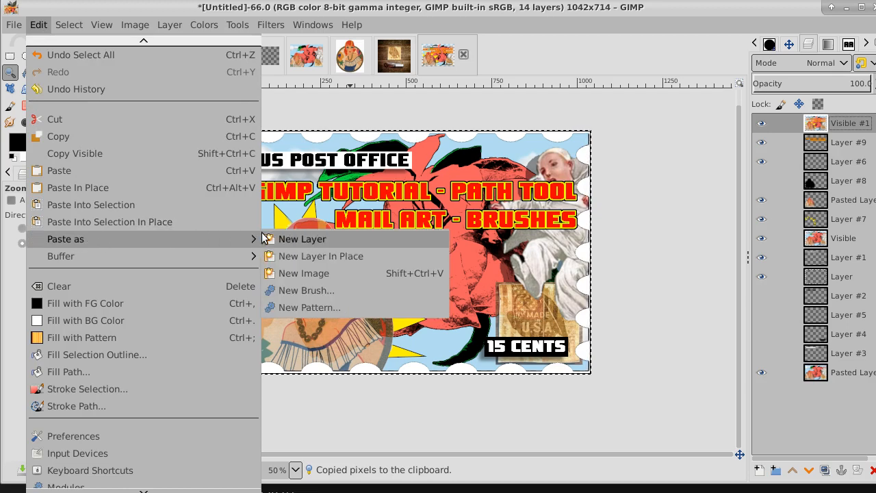
click(312, 272)
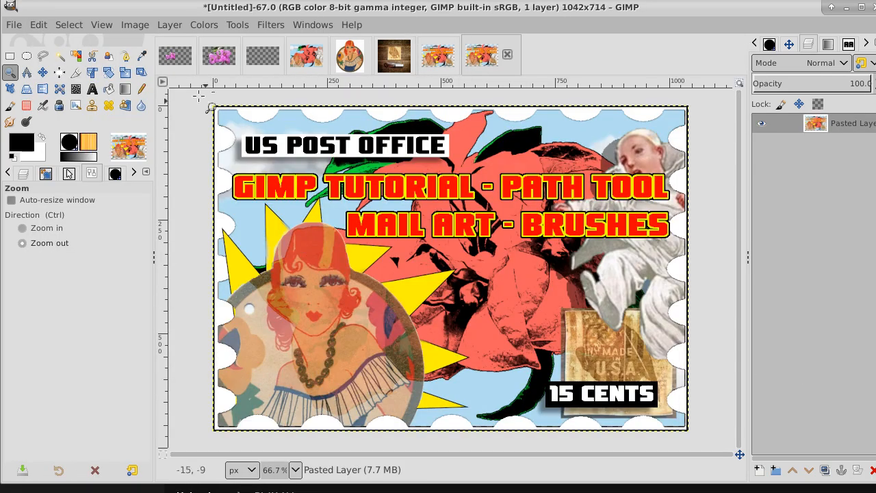
- Scale the new image to 1280 × 720 pixels with the aspect ratio unlinked
click(132, 24)
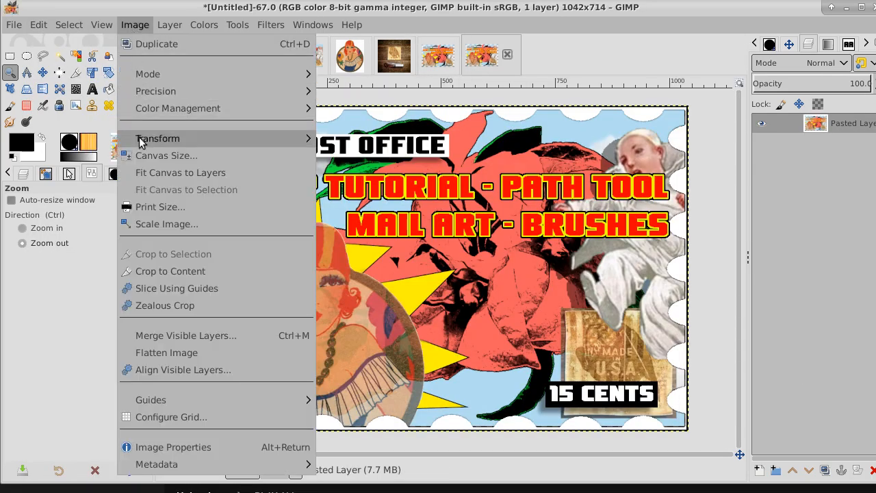
click(140, 224)
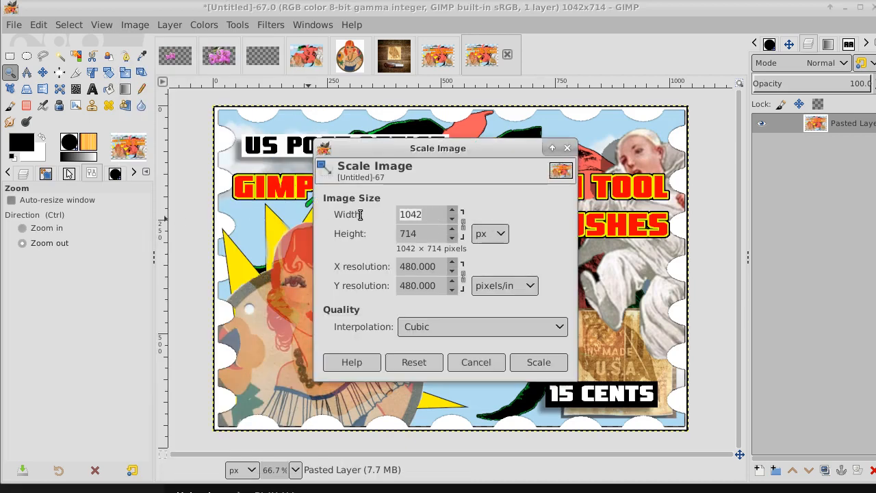
text(128)
click(425, 231)
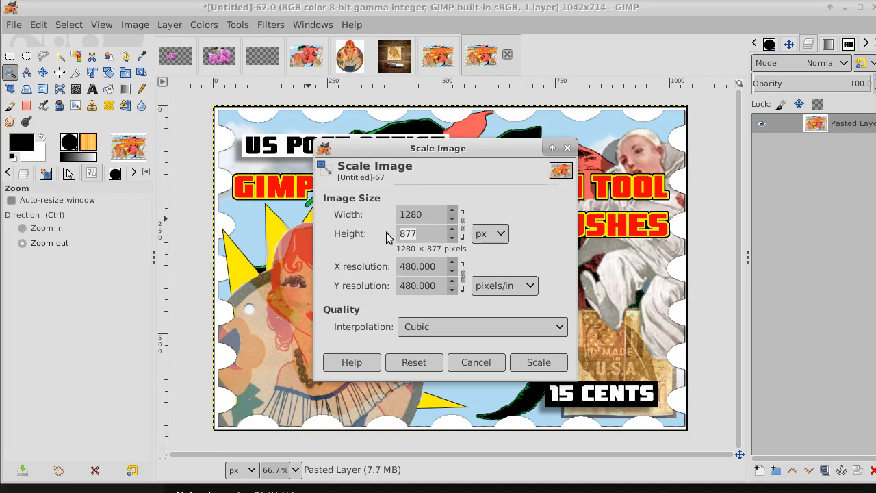
text(720)
click(543, 363)
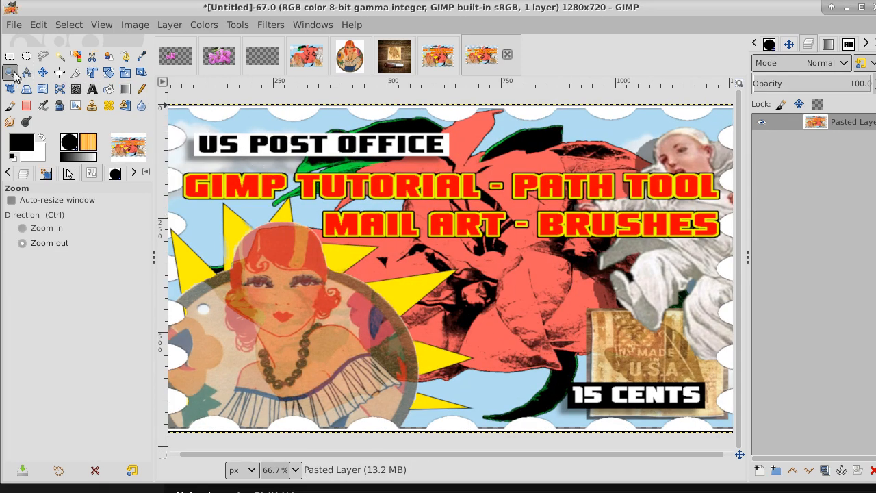
click(362, 219)
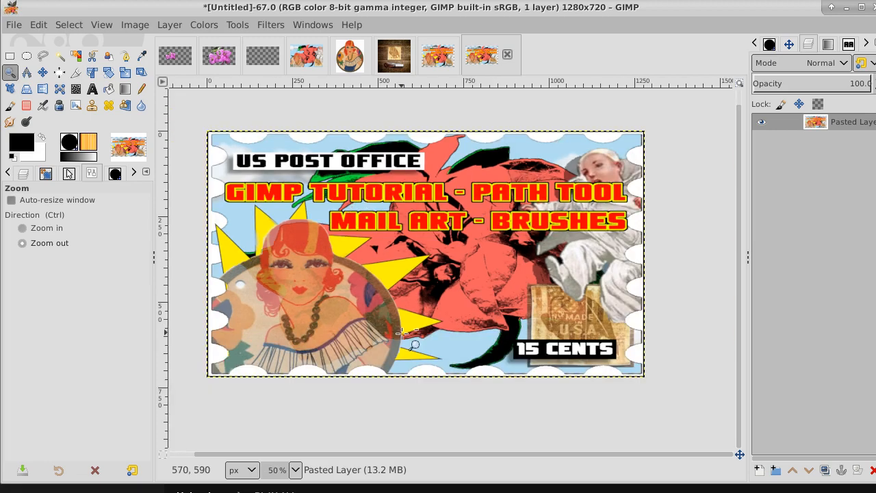